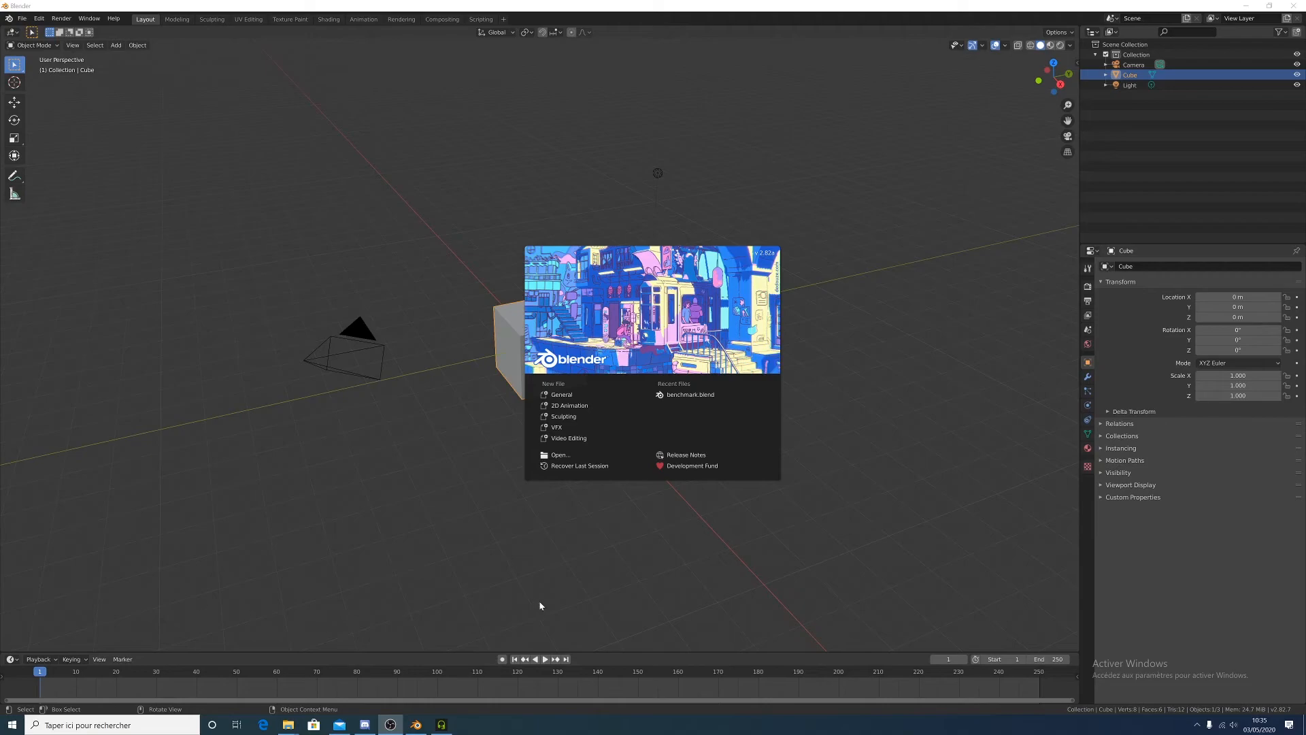
Open the recent file benchmark.blend without saving the untitled scene, and close the render result window
{"action": "left_click", "coordinate": [673, 395]}
{"action": "left_click", "coordinate": [663, 373]}
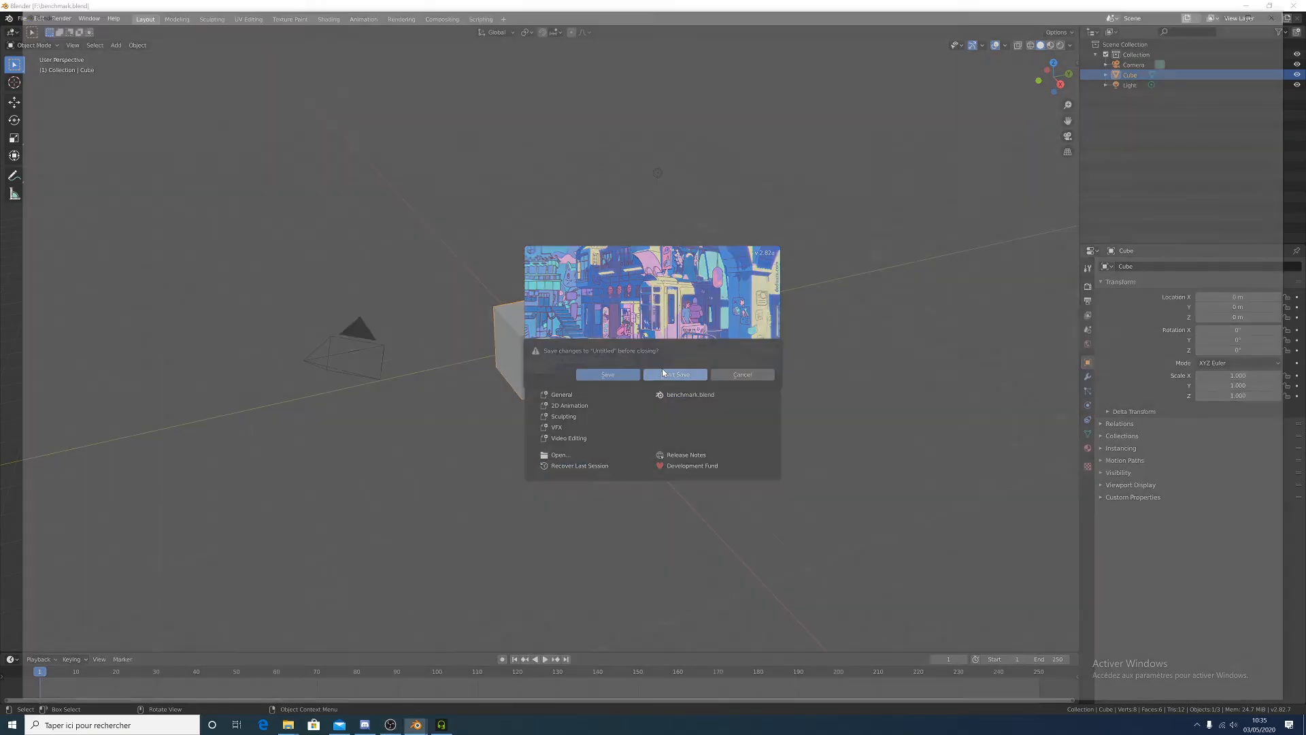
{"action": "key", "text": "F12"}
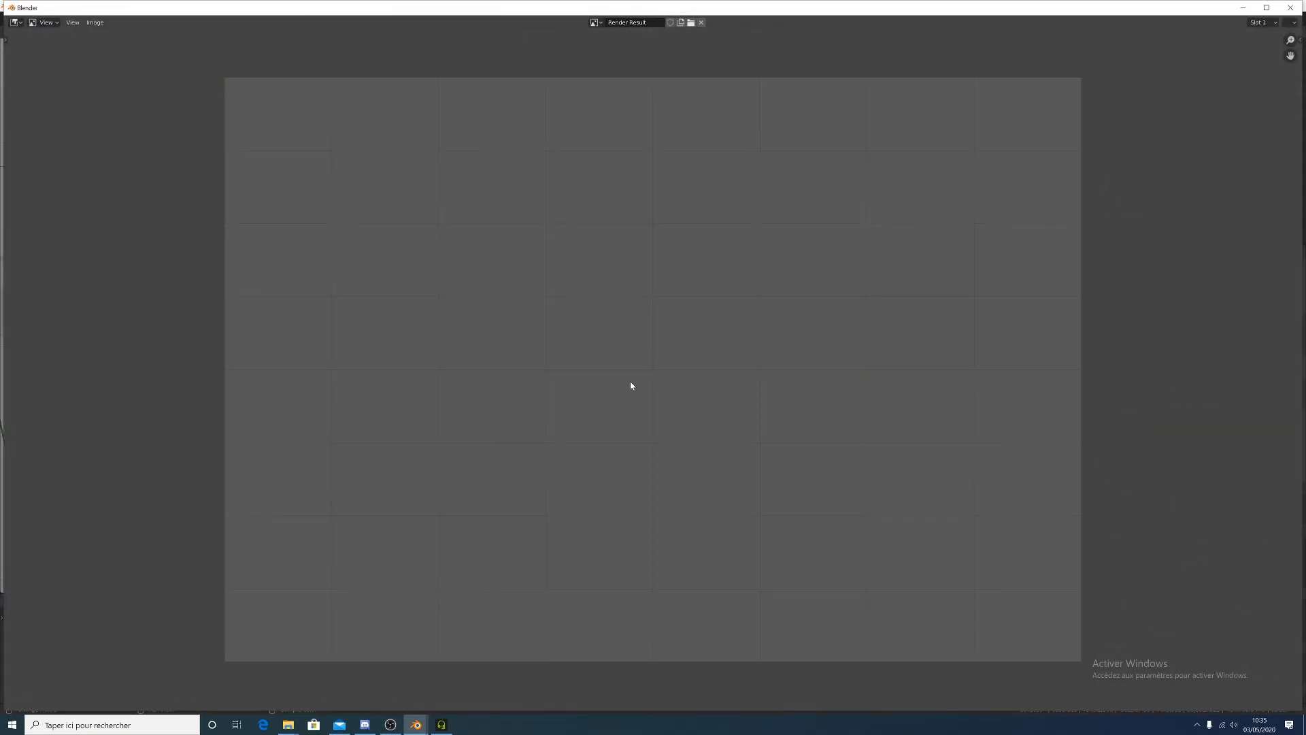
{"action": "left_click", "coordinate": [1291, 8]}
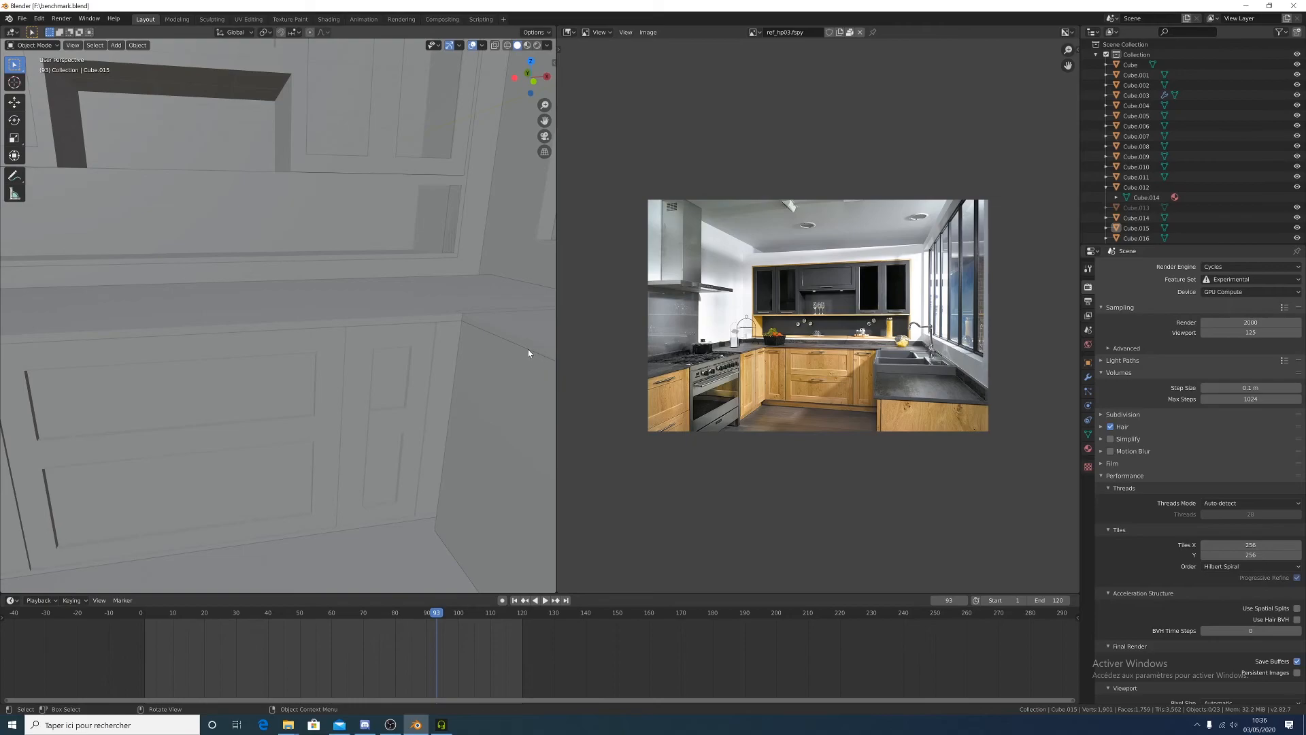
Inspect the kitchen model, look at it through the camera, and widen the 3D viewport beside the reference photo
{"action": "middle_click_drag", "start_coordinate": [525, 351], "coordinate": [393, 340]}
{"action": "scroll", "coordinate": [381, 340], "scroll_direction": "down", "scroll_amount": 6}
{"action": "scroll", "coordinate": [337, 349], "scroll_direction": "up", "scroll_amount": 6}
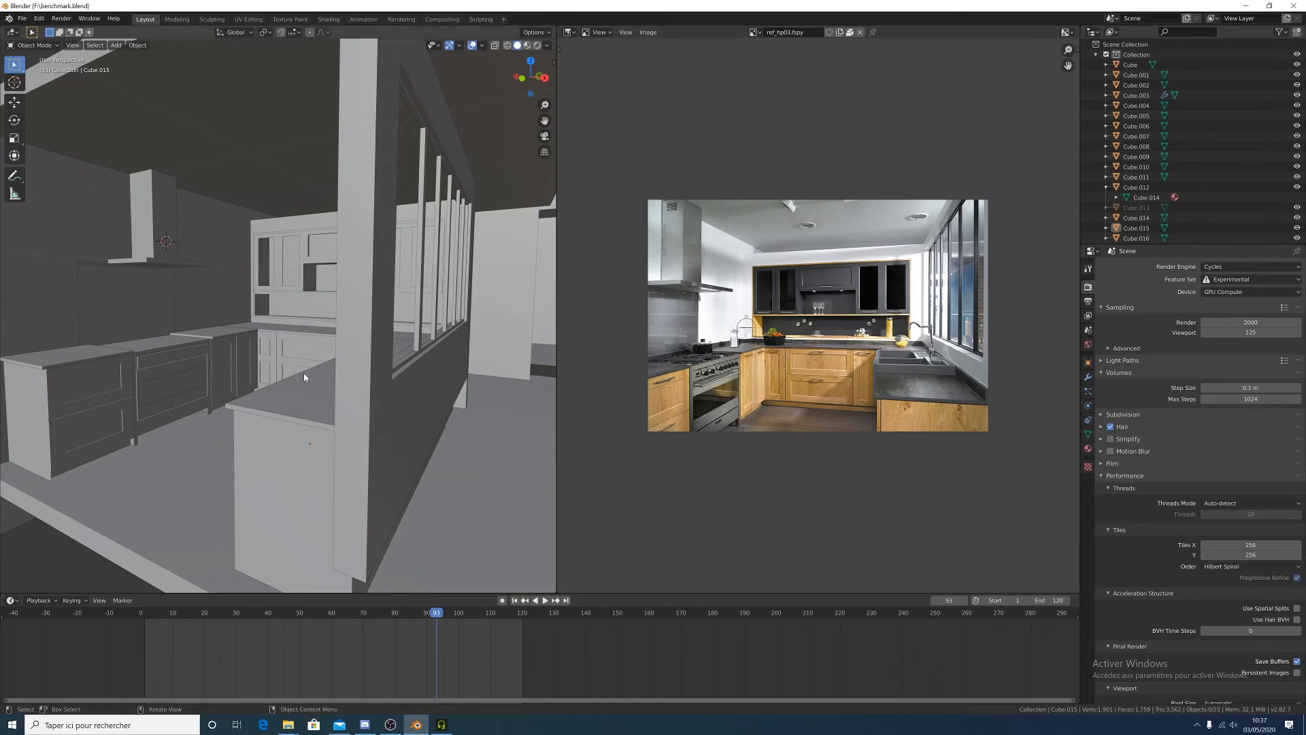
{"action": "key", "text": "KP_0"}
{"action": "scroll", "coordinate": [303, 373], "scroll_direction": "down", "scroll_amount": 8}
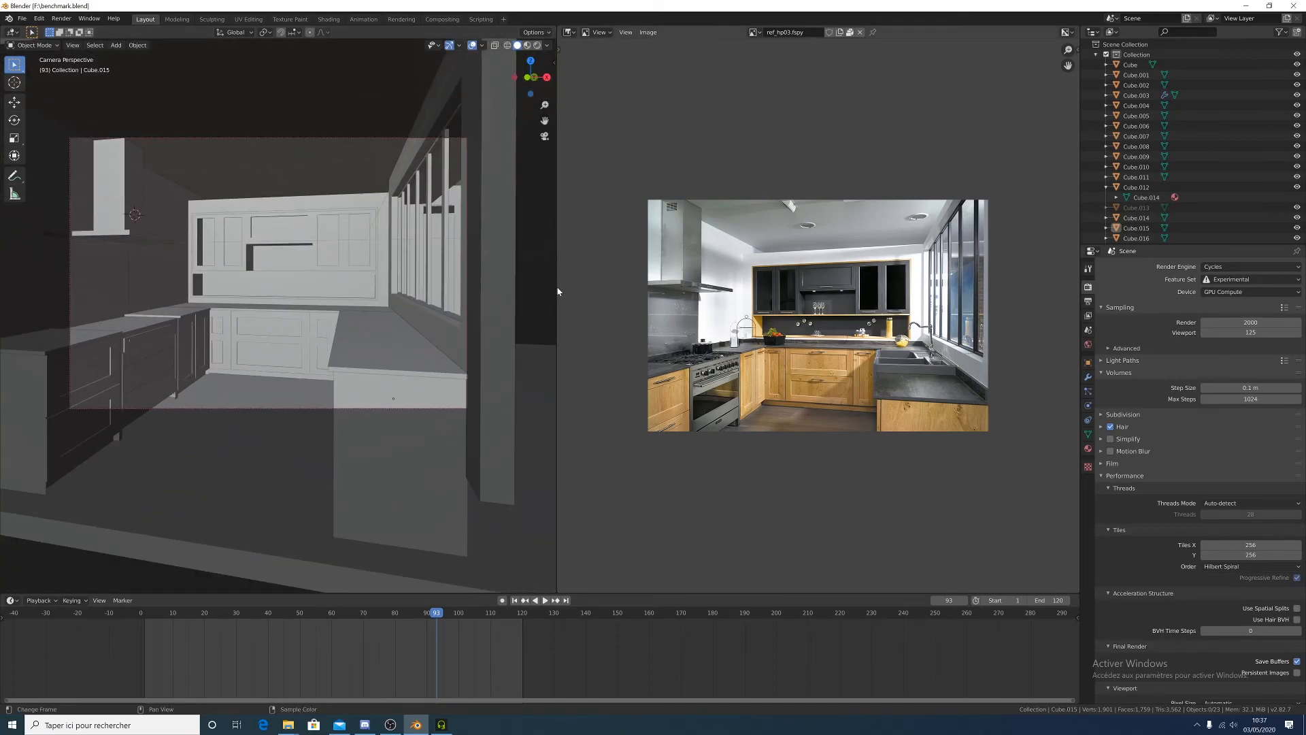
{"action": "left_click_drag", "start_coordinate": [556, 286], "coordinate": [670, 286]}
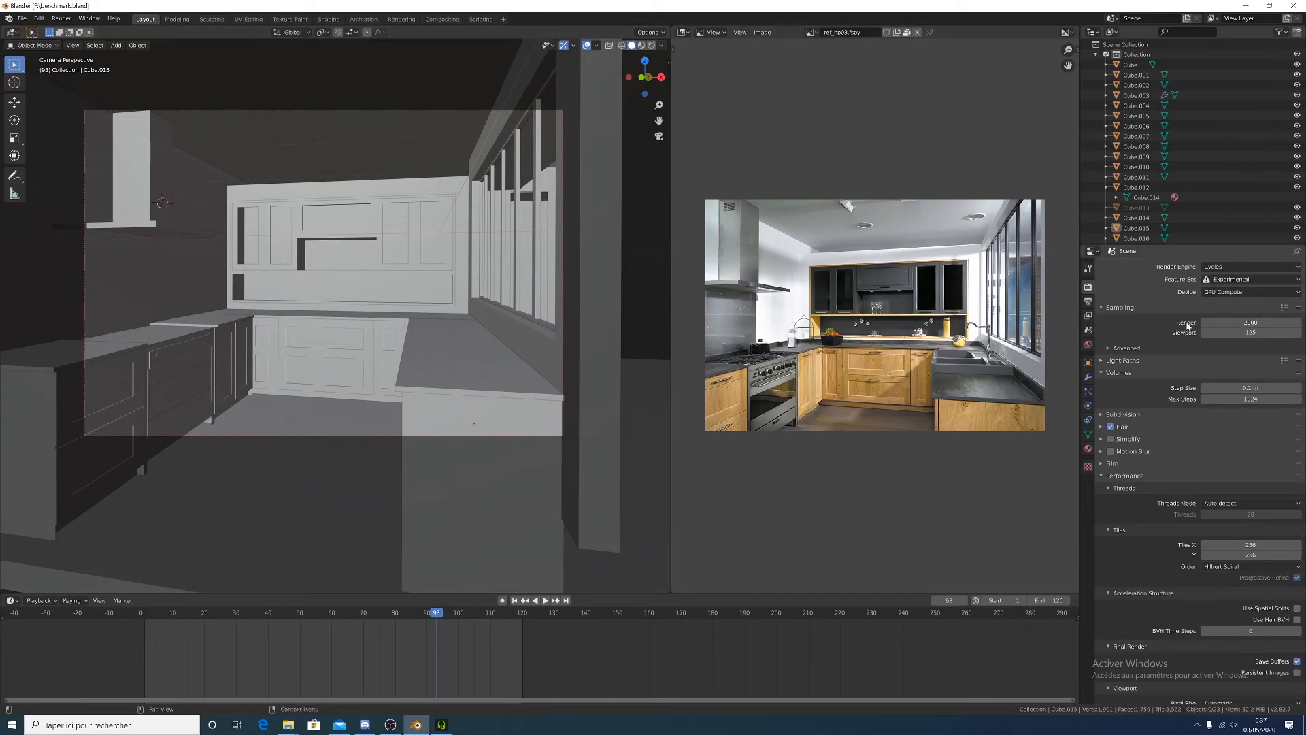
Preview the kitchen in rendered shading with 1344 viewport samples and reduce the viewport samples to 456
{"action": "left_click_drag", "start_coordinate": [1272, 332], "coordinate": [1300, 332]}
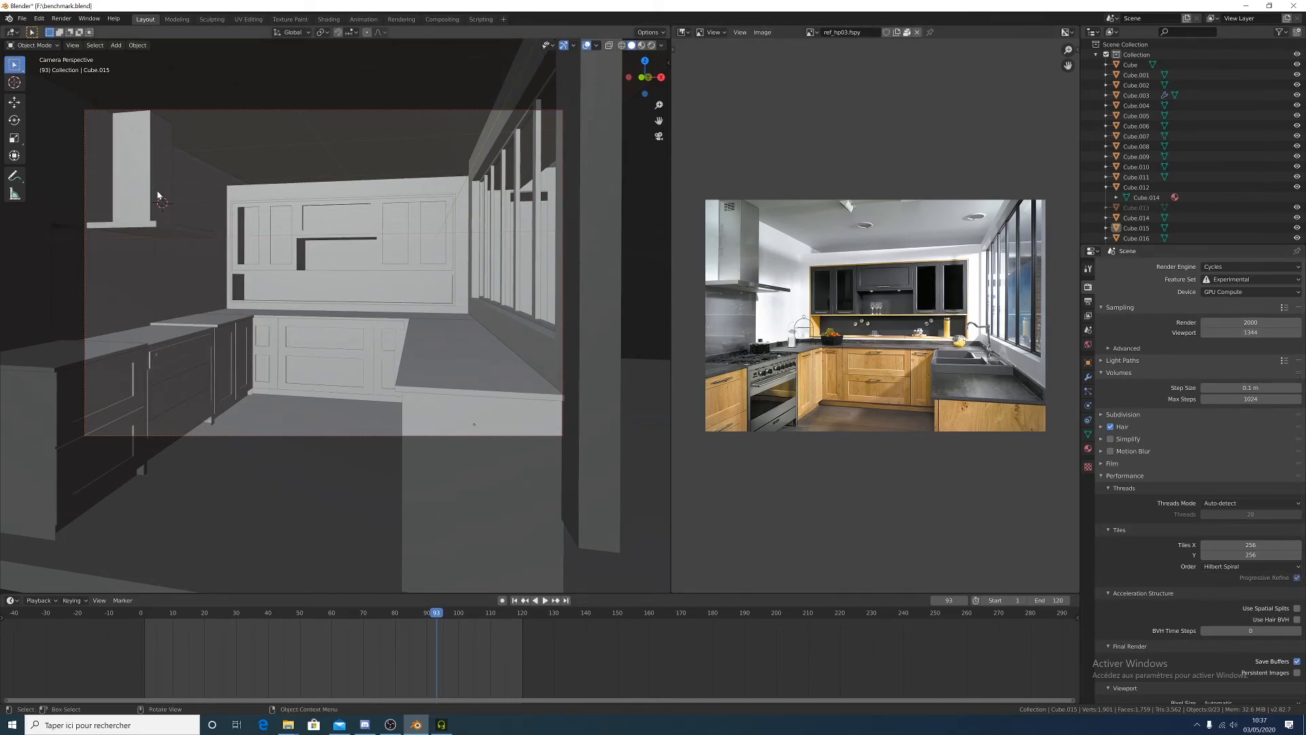
{"action": "key", "text": "z"}
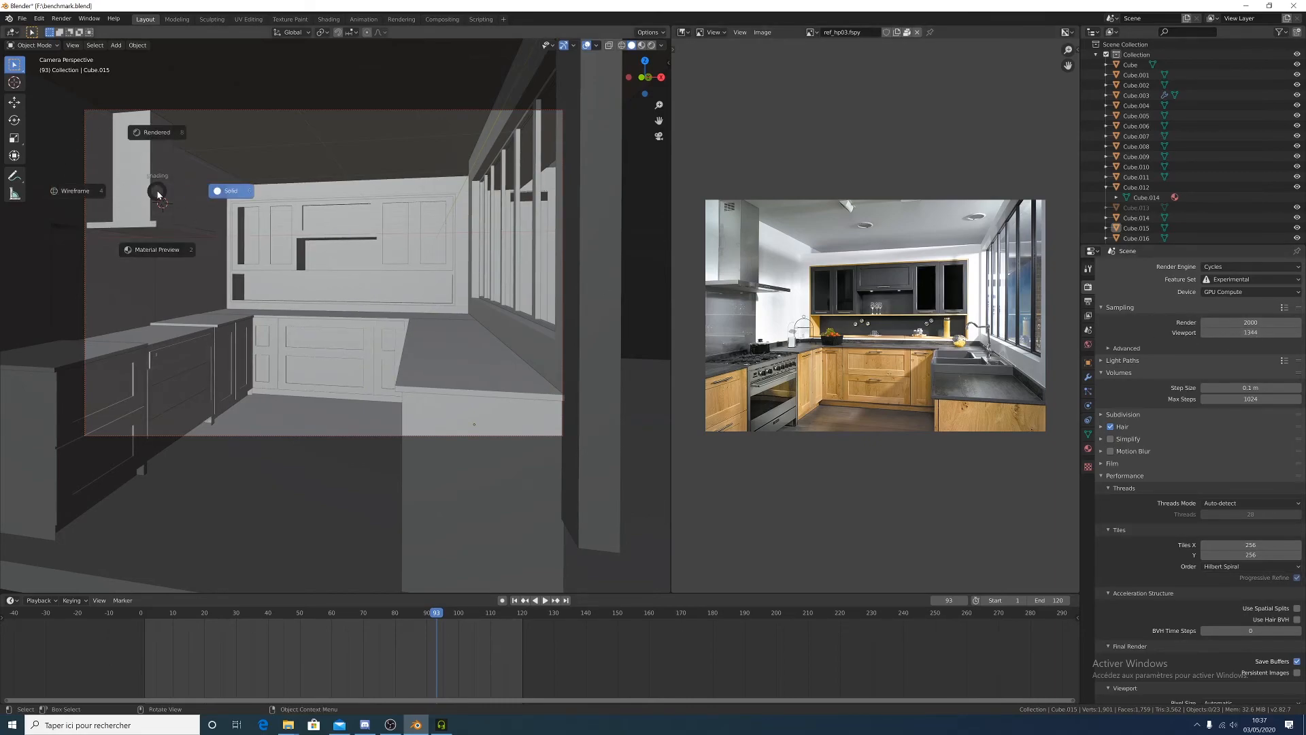
{"action": "left_click", "coordinate": [151, 136]}
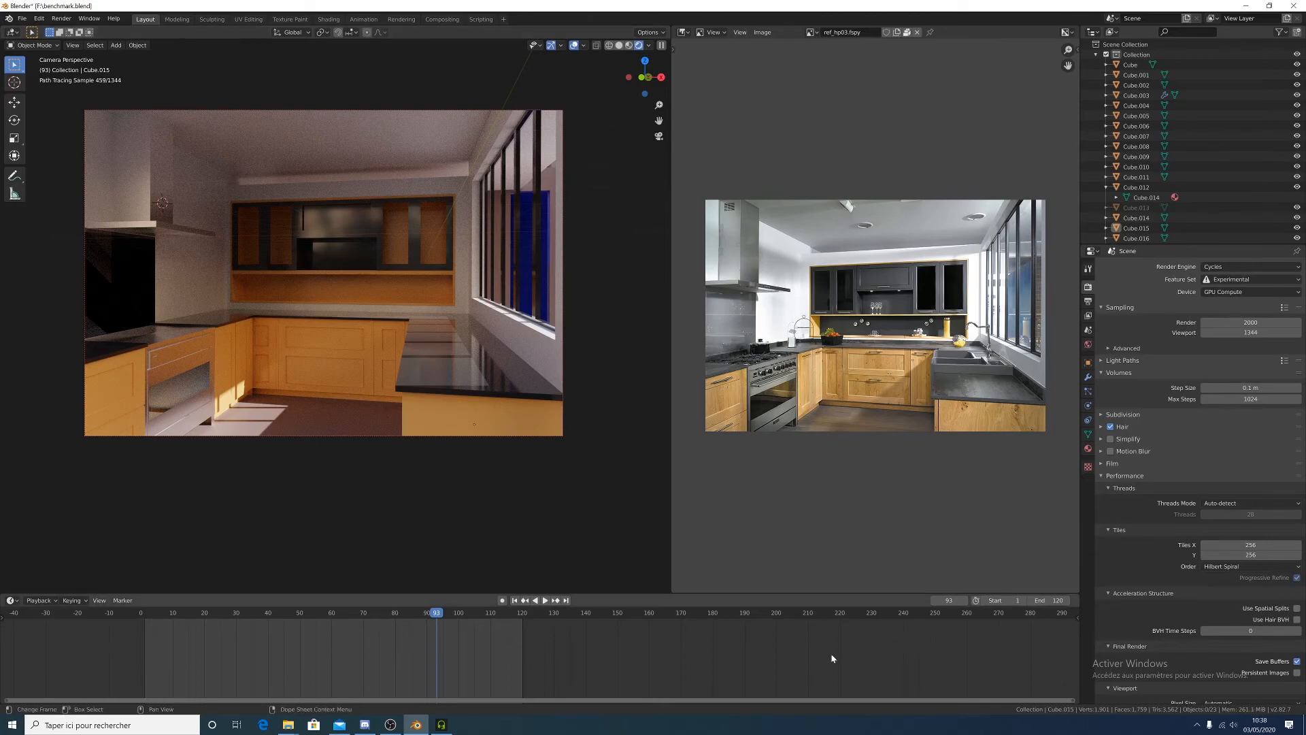
{"action": "left_click_drag", "start_coordinate": [1247, 332], "coordinate": [1224, 332]}
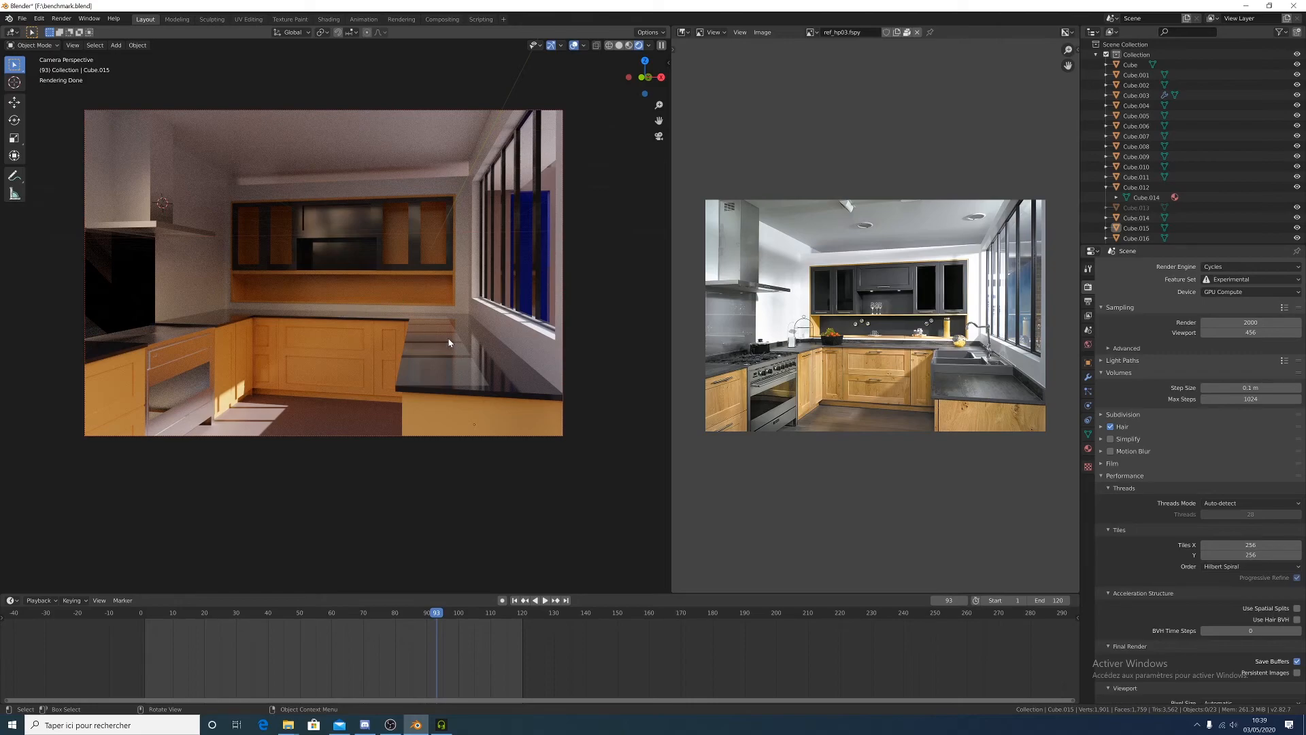
Create a new General file without saving the changes to benchmark.blend
{"action": "left_click", "coordinate": [22, 19]}
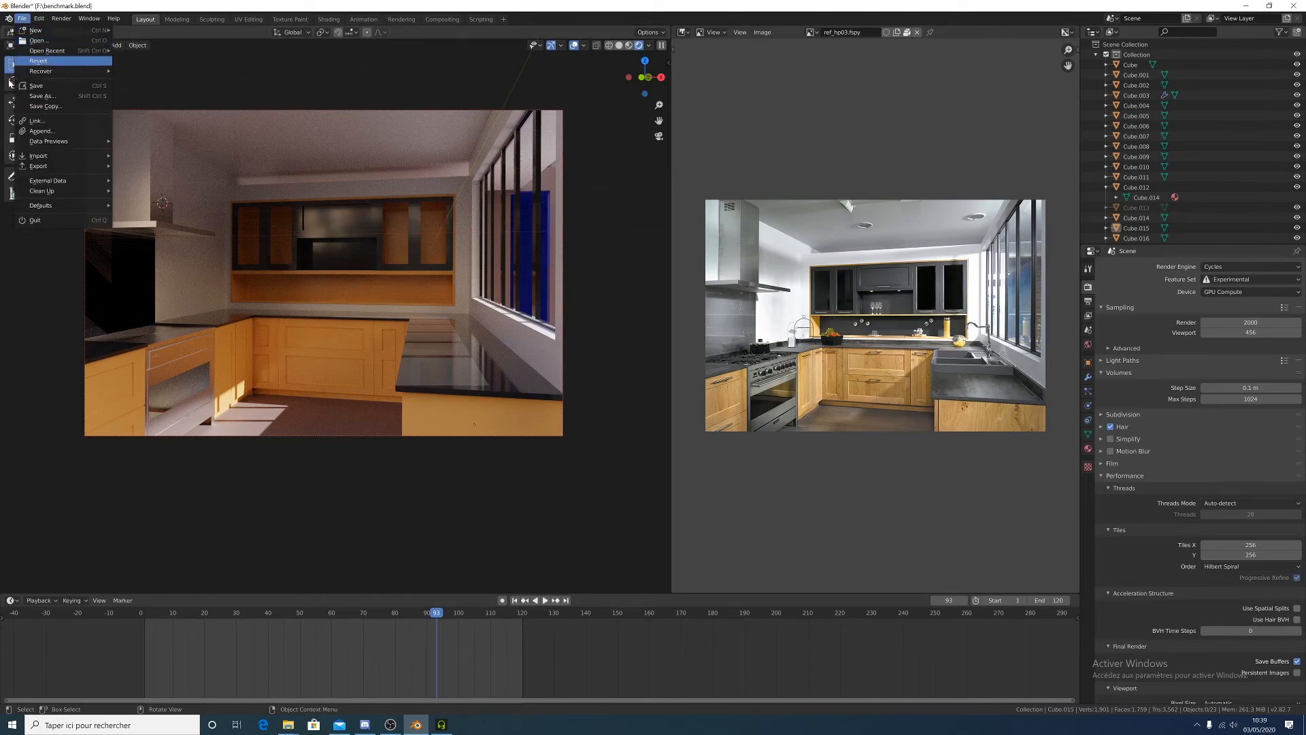
{"action": "mouse_move", "coordinate": [51, 33]}
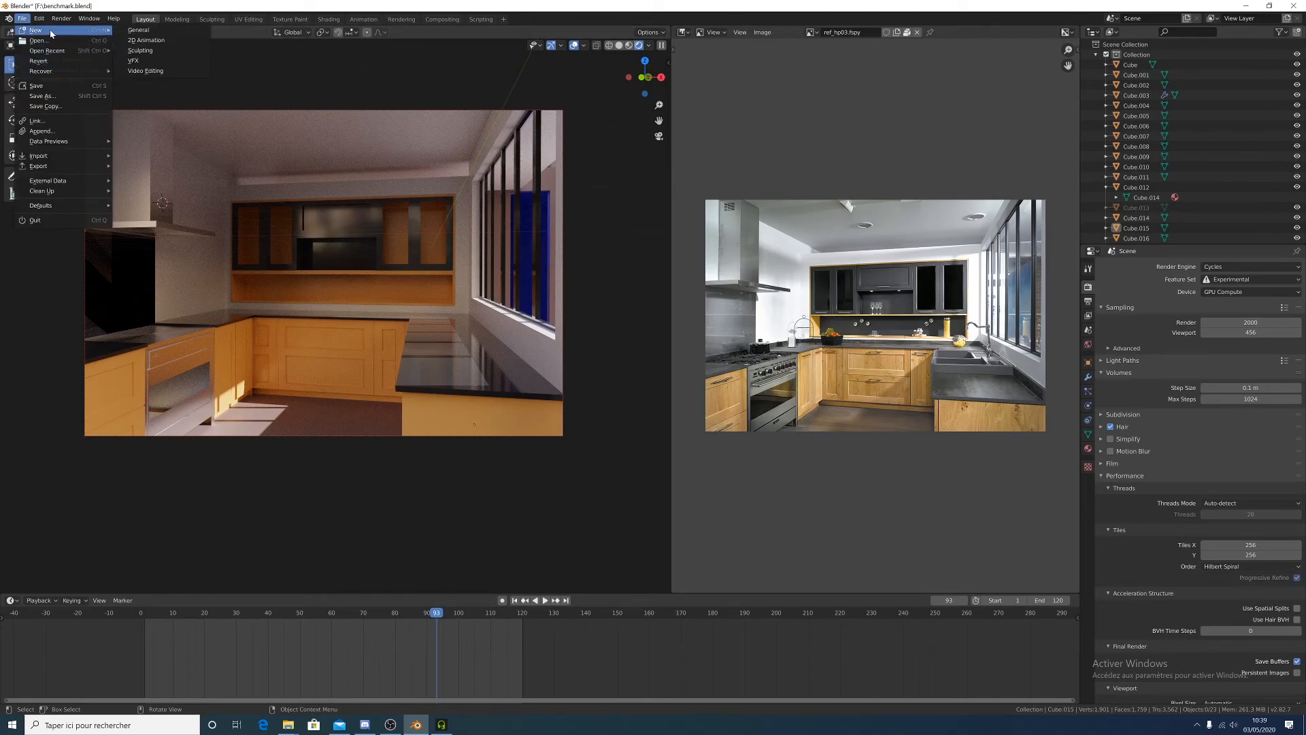
{"action": "left_click", "coordinate": [138, 31]}
{"action": "left_click", "coordinate": [674, 374]}
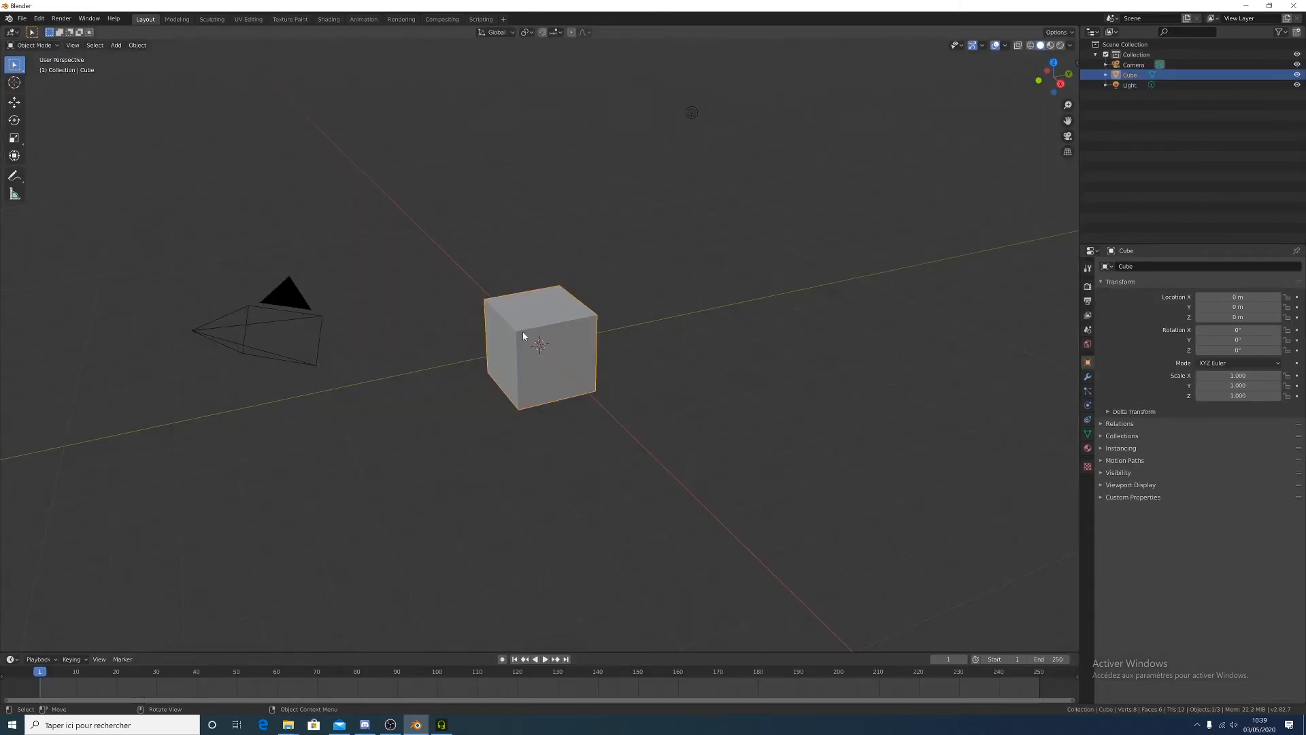
Enable the Screencast Keys display in the 3D viewport, try it by orbiting around the cube, and hide the sidebar
{"action": "mouse_move", "coordinate": [458, 329]}
{"action": "middle_mouse_down"}
{"action": "mouse_move", "coordinate": [533, 347]}
{"action": "mouse_move", "coordinate": [472, 332]}
{"action": "middle_mouse_up"}
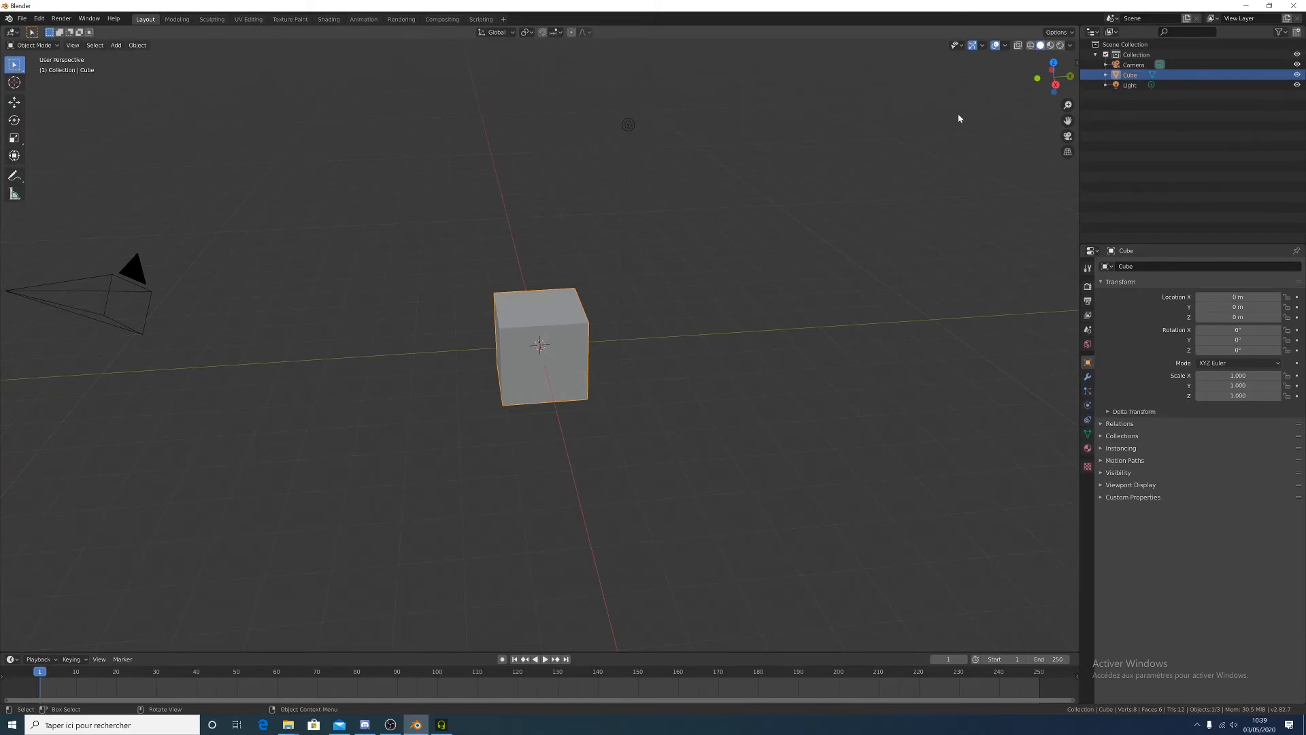
{"action": "key", "text": "n"}
{"action": "left_click", "coordinate": [1073, 135]}
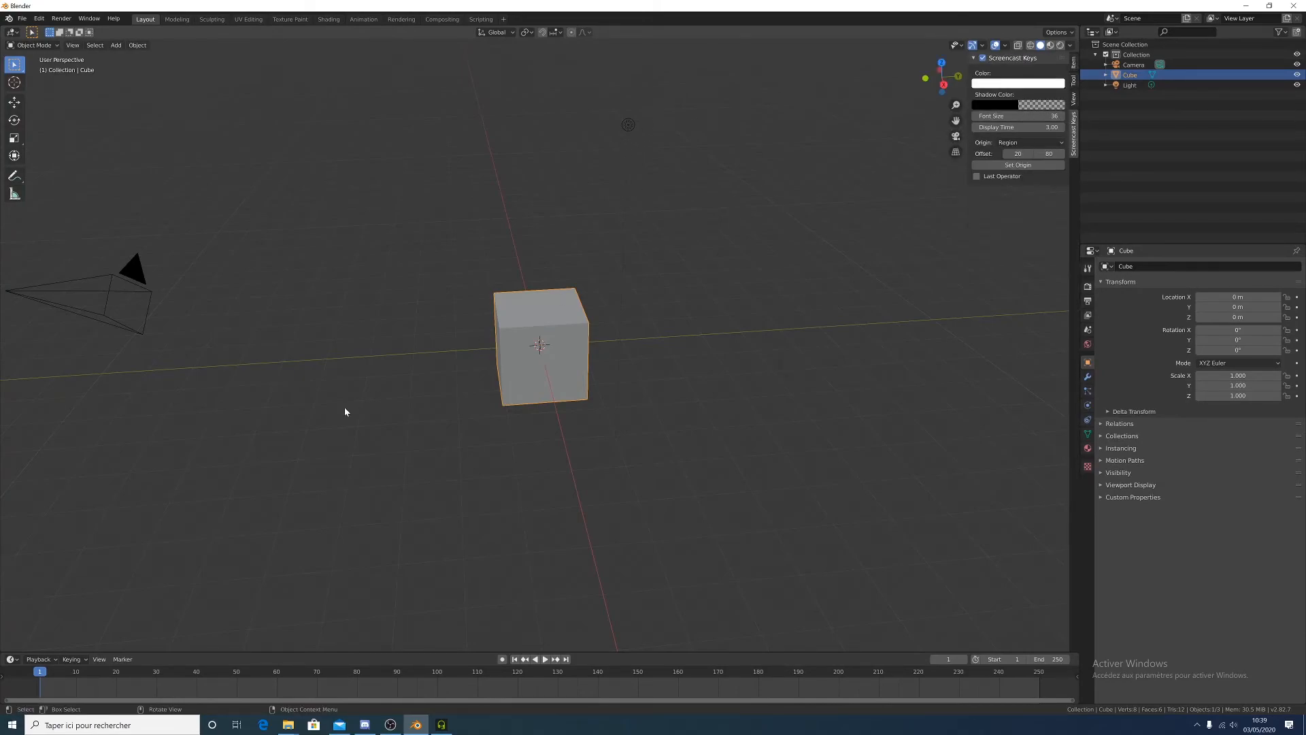
{"action": "left_click", "coordinate": [443, 361]}
{"action": "middle_click_drag", "start_coordinate": [442, 361], "coordinate": [466, 357]}
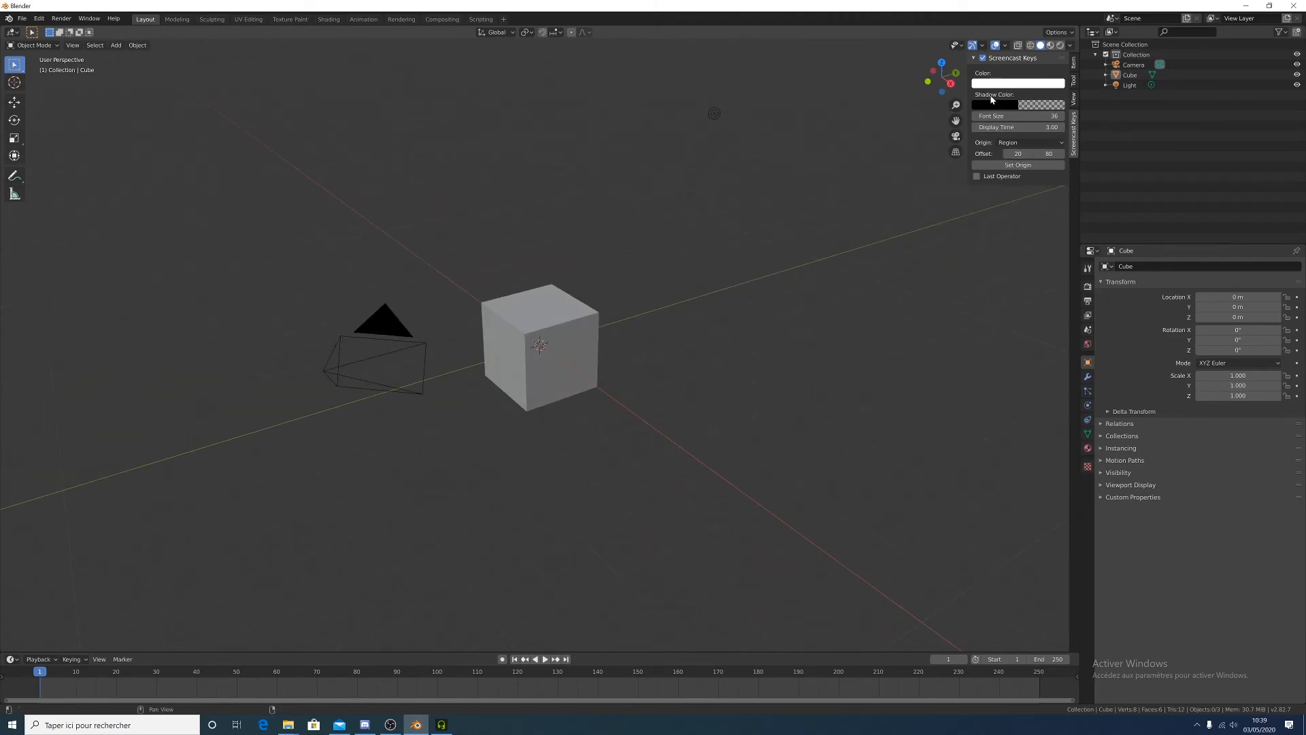
{"action": "left_click", "coordinate": [982, 58]}
{"action": "middle_click_drag", "start_coordinate": [409, 377], "coordinate": [220, 483]}
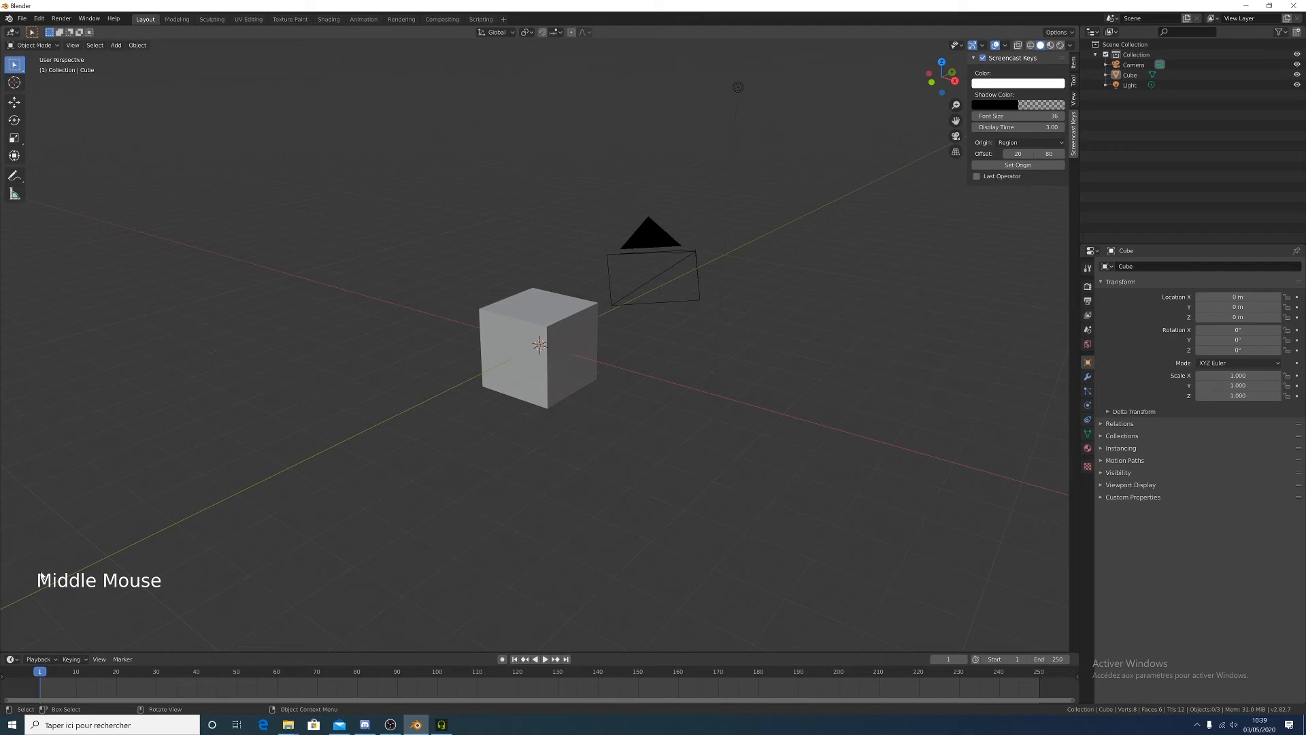
{"action": "left_click", "coordinate": [1074, 131]}
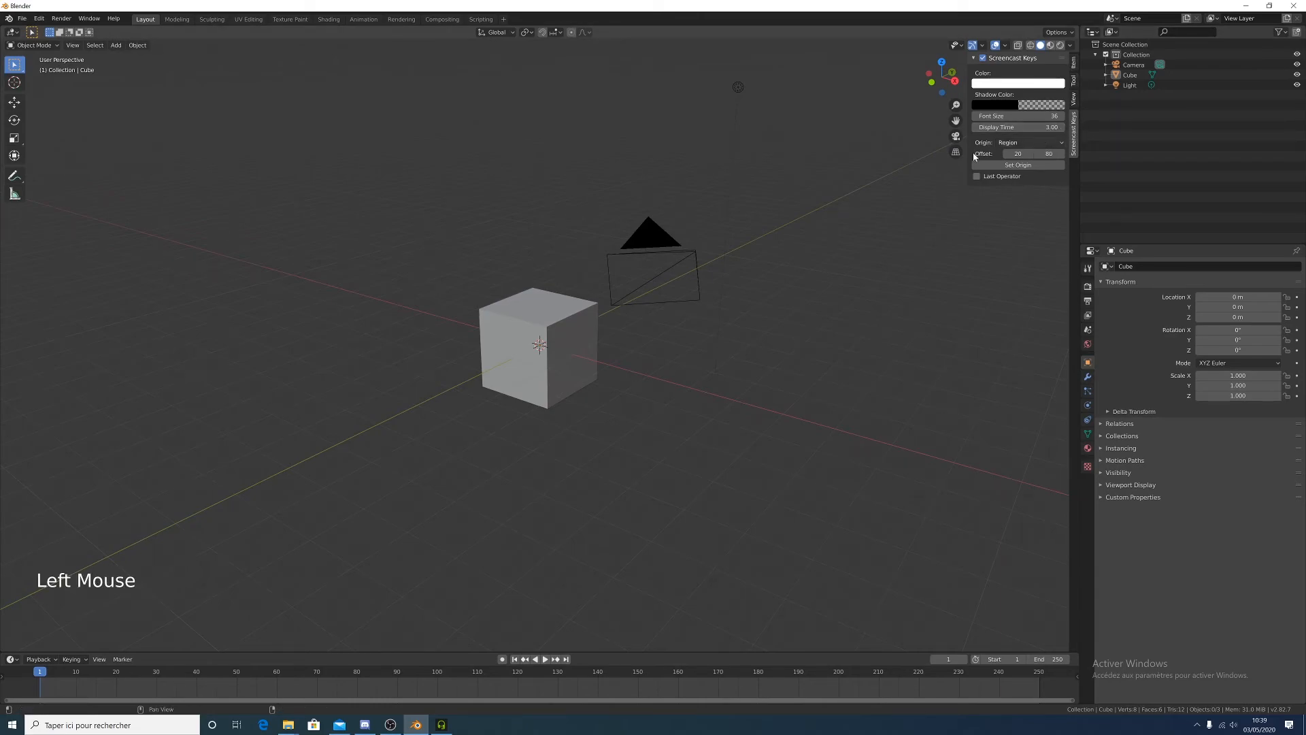
{"action": "key", "text": "n"}
{"action": "middle_click_drag", "start_coordinate": [452, 466], "coordinate": [557, 362]}
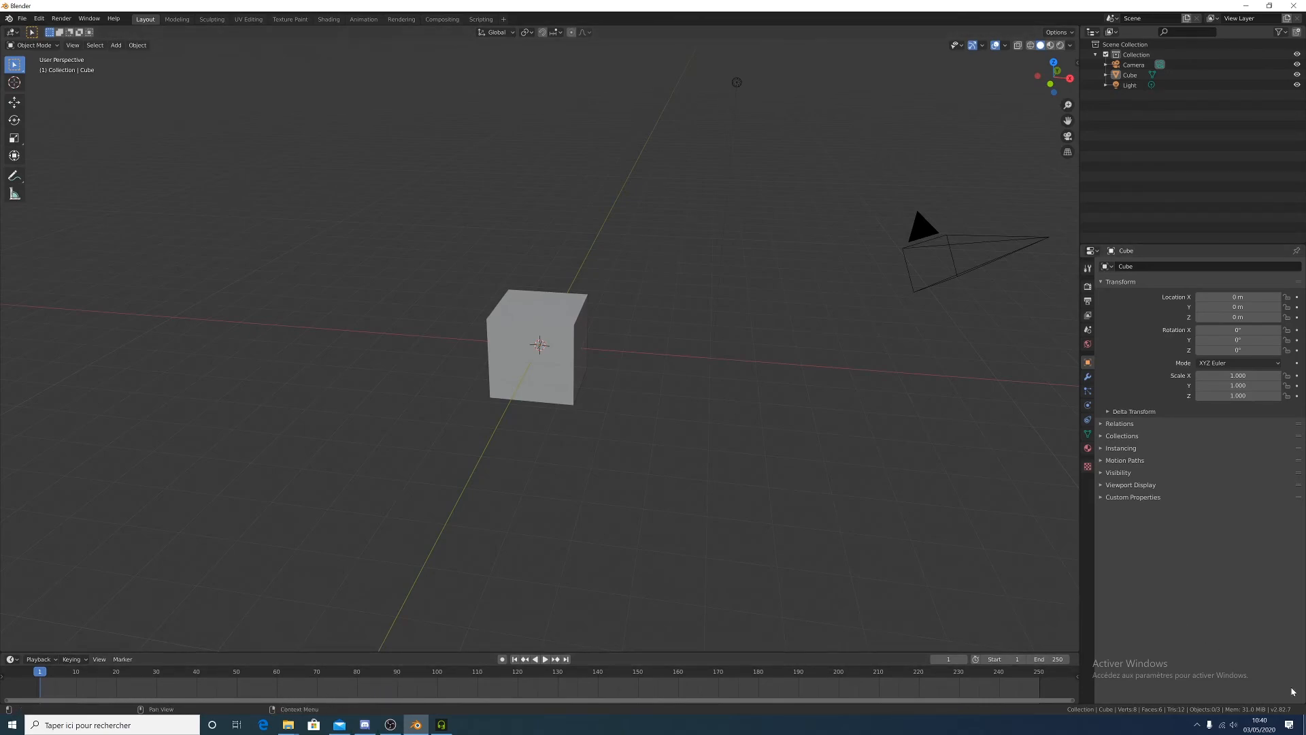
Minimize Blender and close the screencastkeys and Téléchargements folder windows
{"action": "left_click", "coordinate": [1254, 5]}
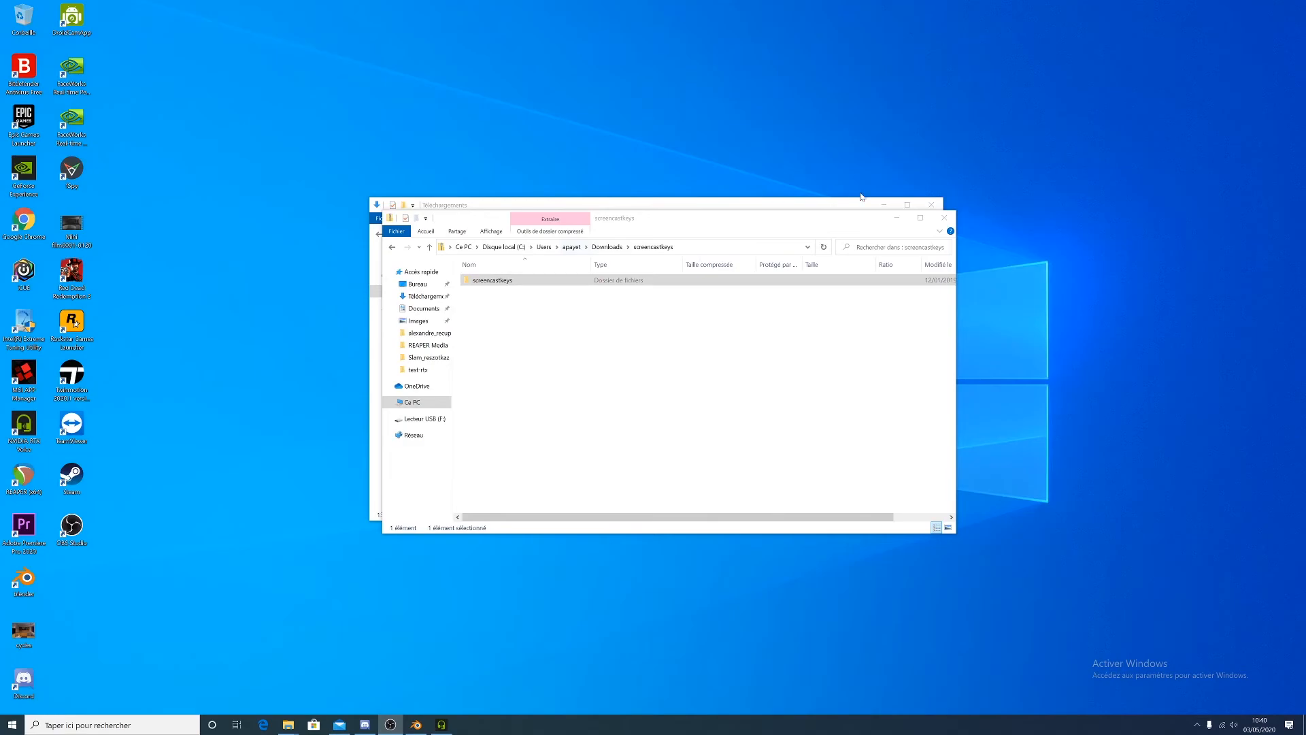
{"action": "left_click", "coordinate": [944, 217]}
{"action": "left_click", "coordinate": [931, 204]}
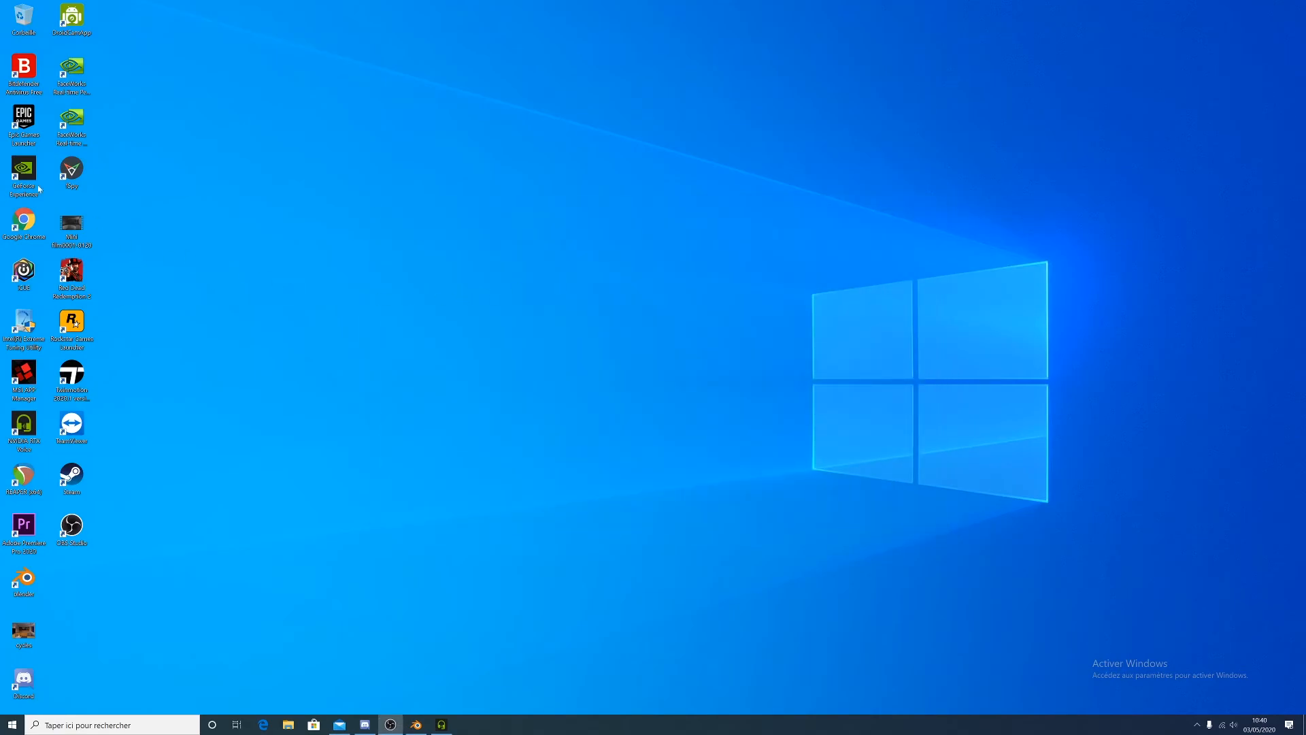
Open Google Chrome and search Google Images for "cuisine design"
{"action": "double_click", "coordinate": [24, 219]}
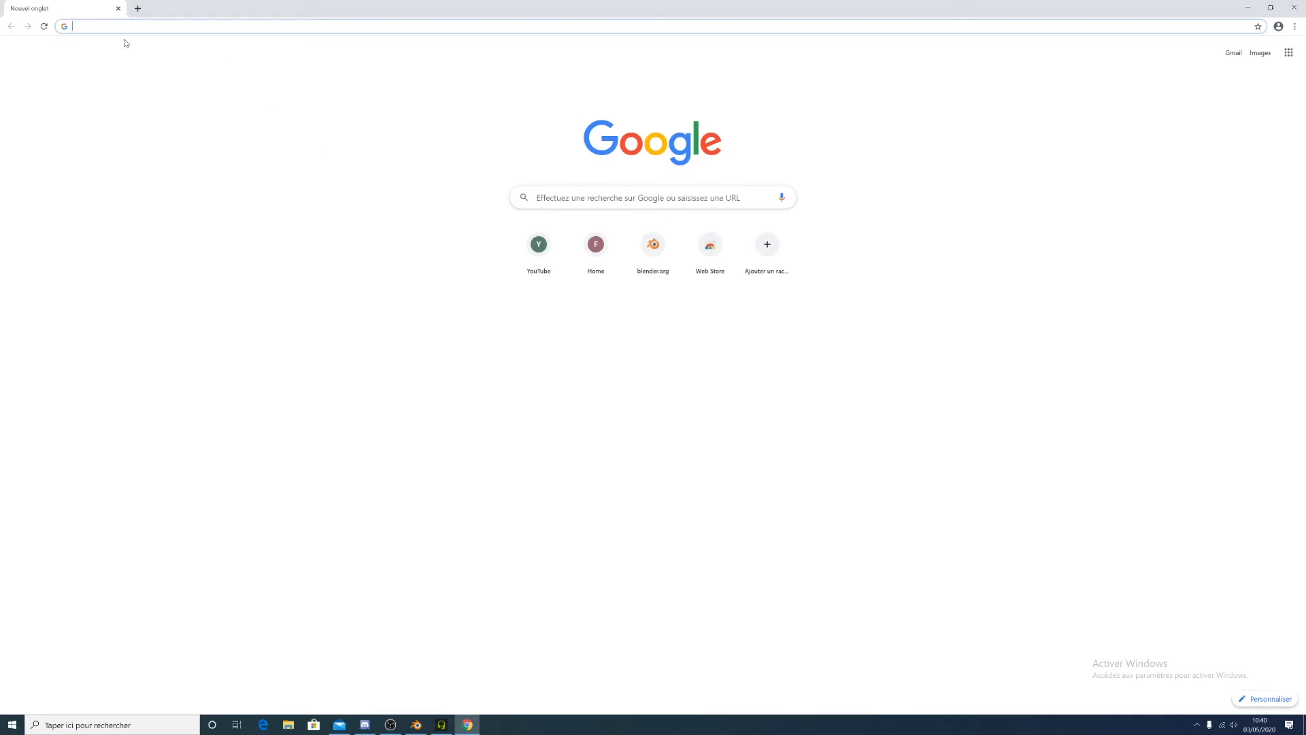
{"action": "left_click", "coordinate": [535, 197]}
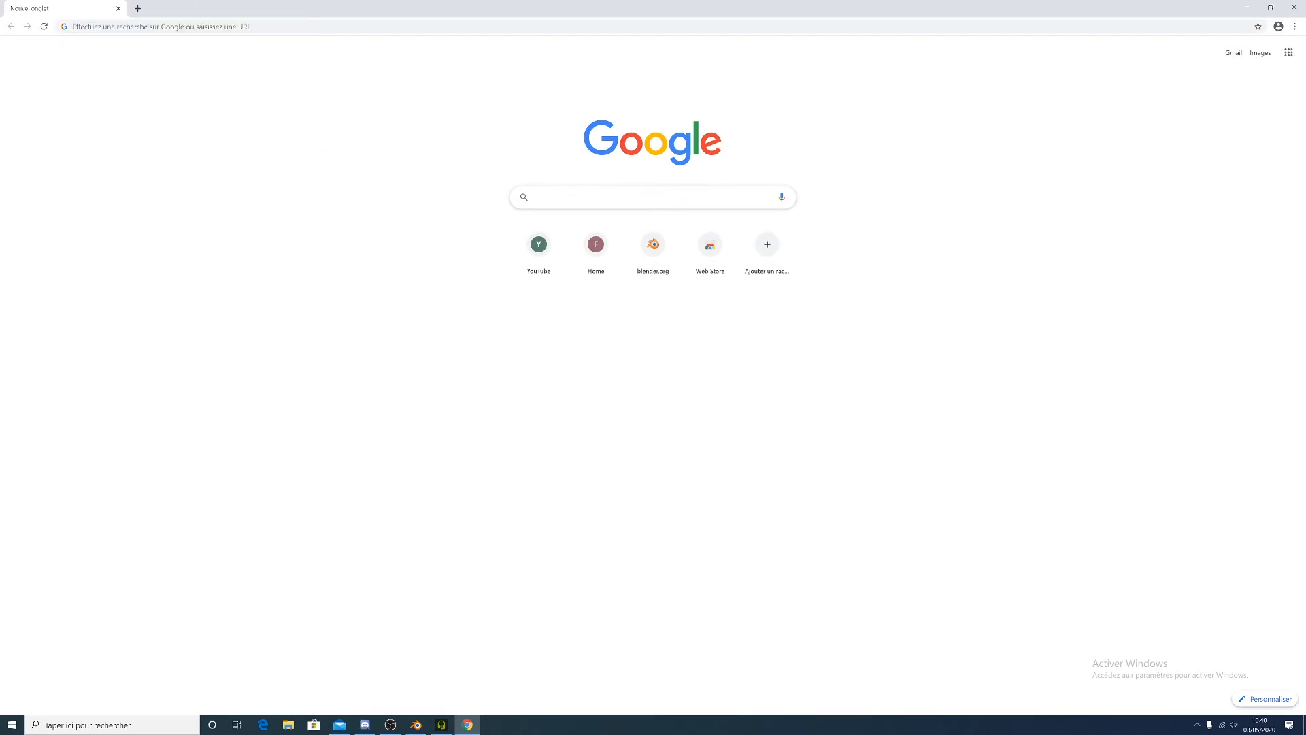
{"action": "type", "text": "cuisine design"}
{"action": "key", "text": "Return"}
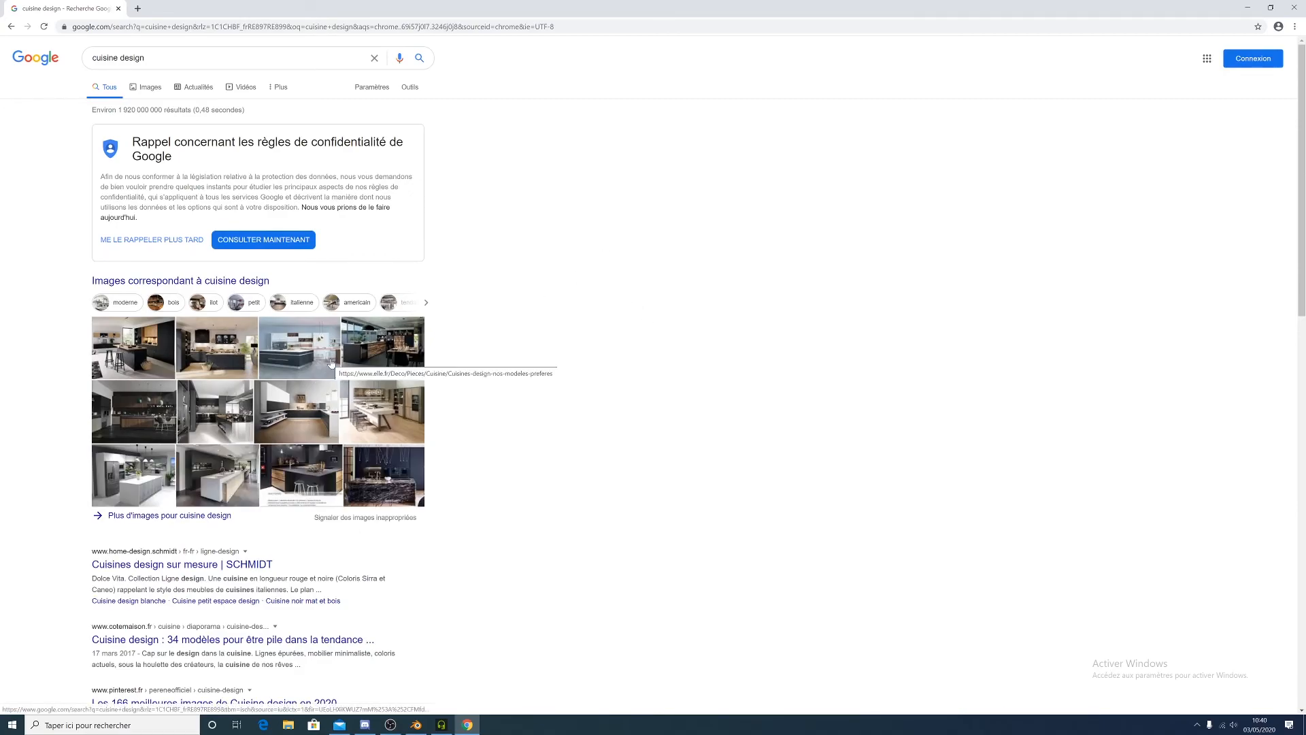
{"action": "left_click", "coordinate": [144, 87]}
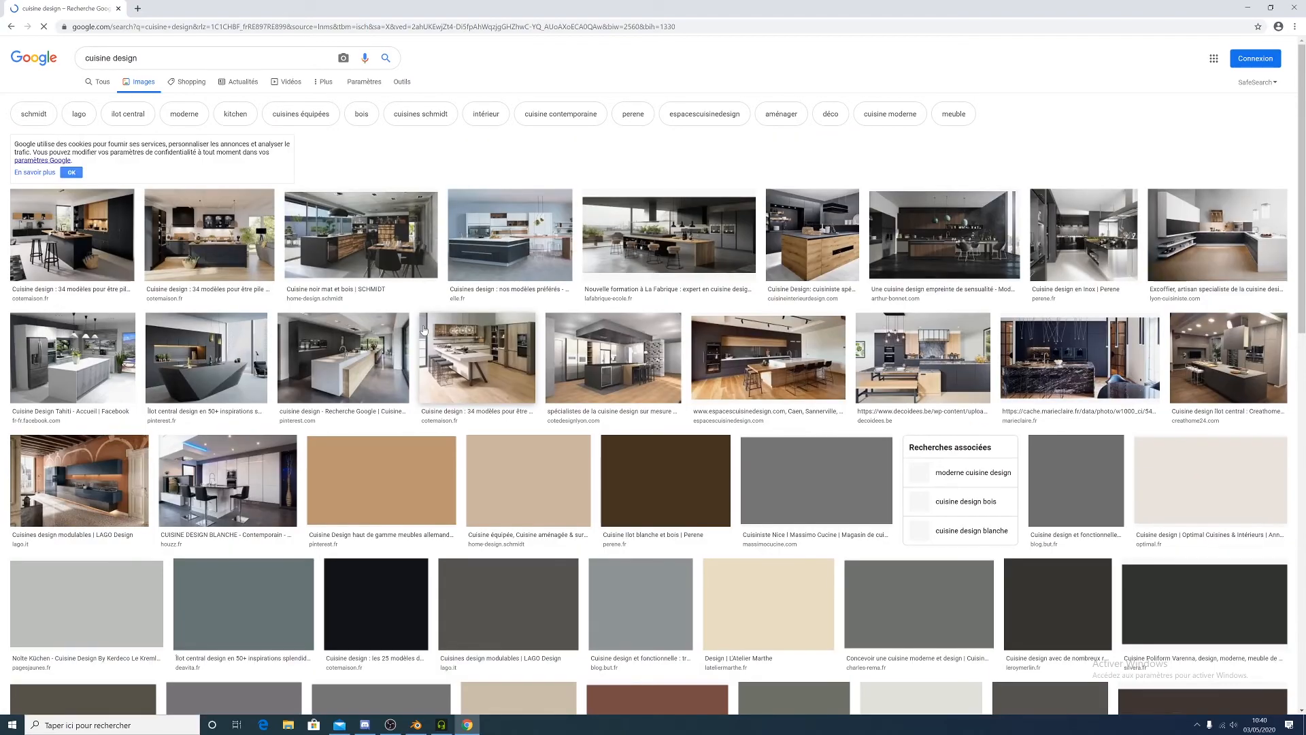
Enlarge the image results page to 175 % and preview the elle.fr kitchen with the dark island
{"action": "scroll", "coordinate": [423, 330], "scroll_direction": "up", "scroll_amount": 4, "text": "ctrl"}
{"action": "scroll", "coordinate": [474, 335], "scroll_direction": "down", "scroll_amount": 1}
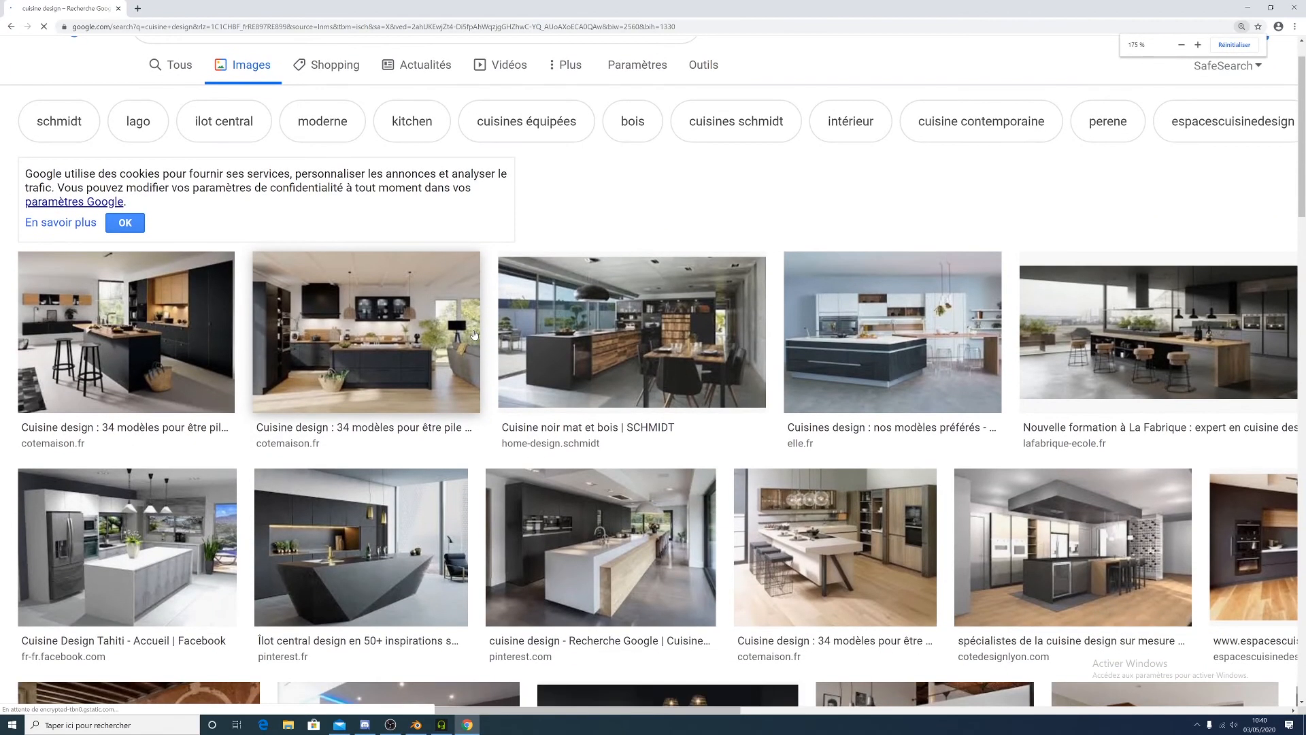
{"action": "scroll", "coordinate": [474, 334], "scroll_direction": "down", "scroll_amount": 1}
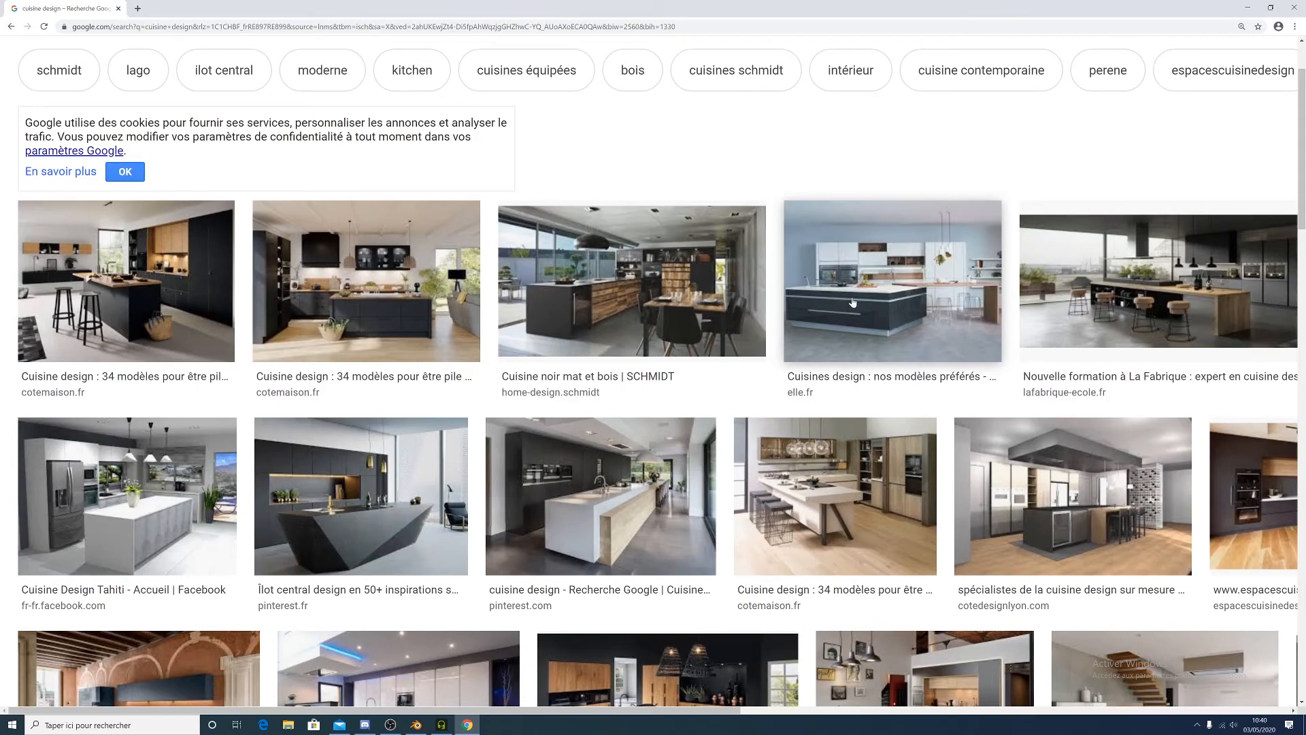
{"action": "left_click", "coordinate": [814, 229]}
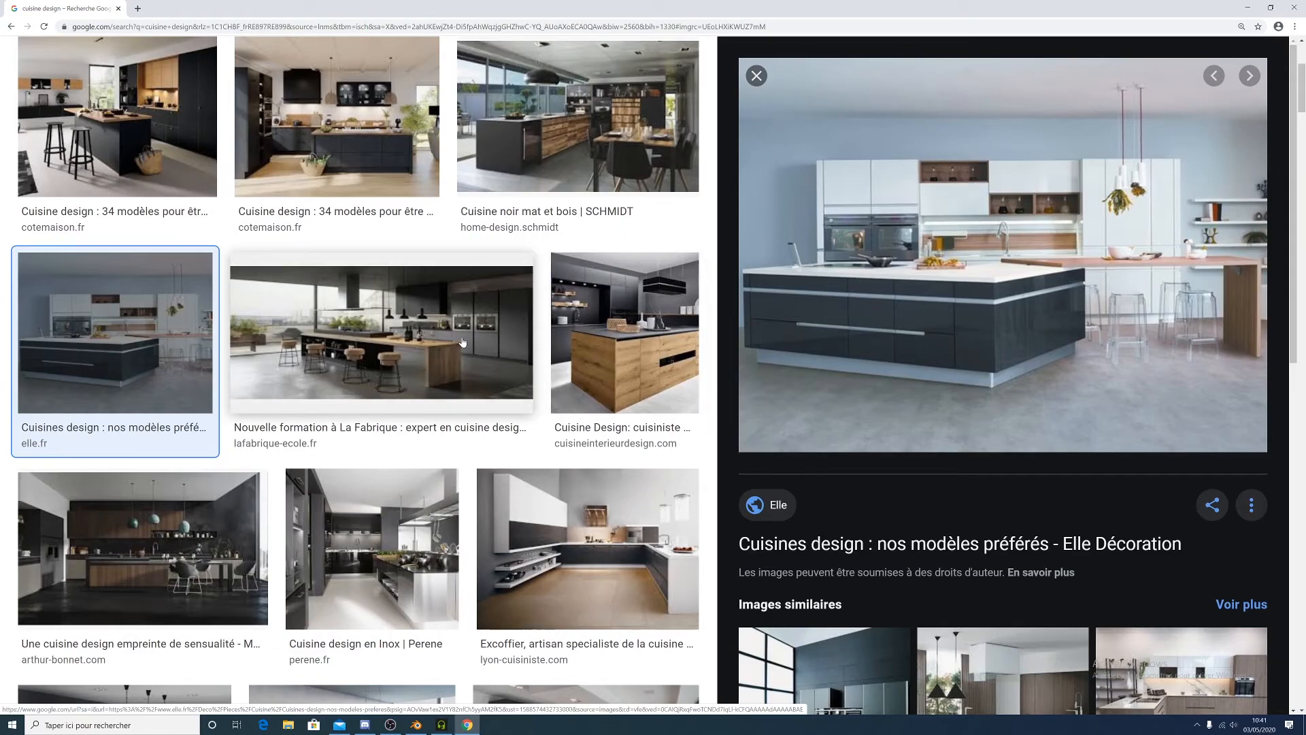
Preview the first cotemaison.fr kitchen image and browse the remaining results for a suitable modelling reference
{"action": "scroll", "coordinate": [462, 341], "scroll_direction": "up", "scroll_amount": 3}
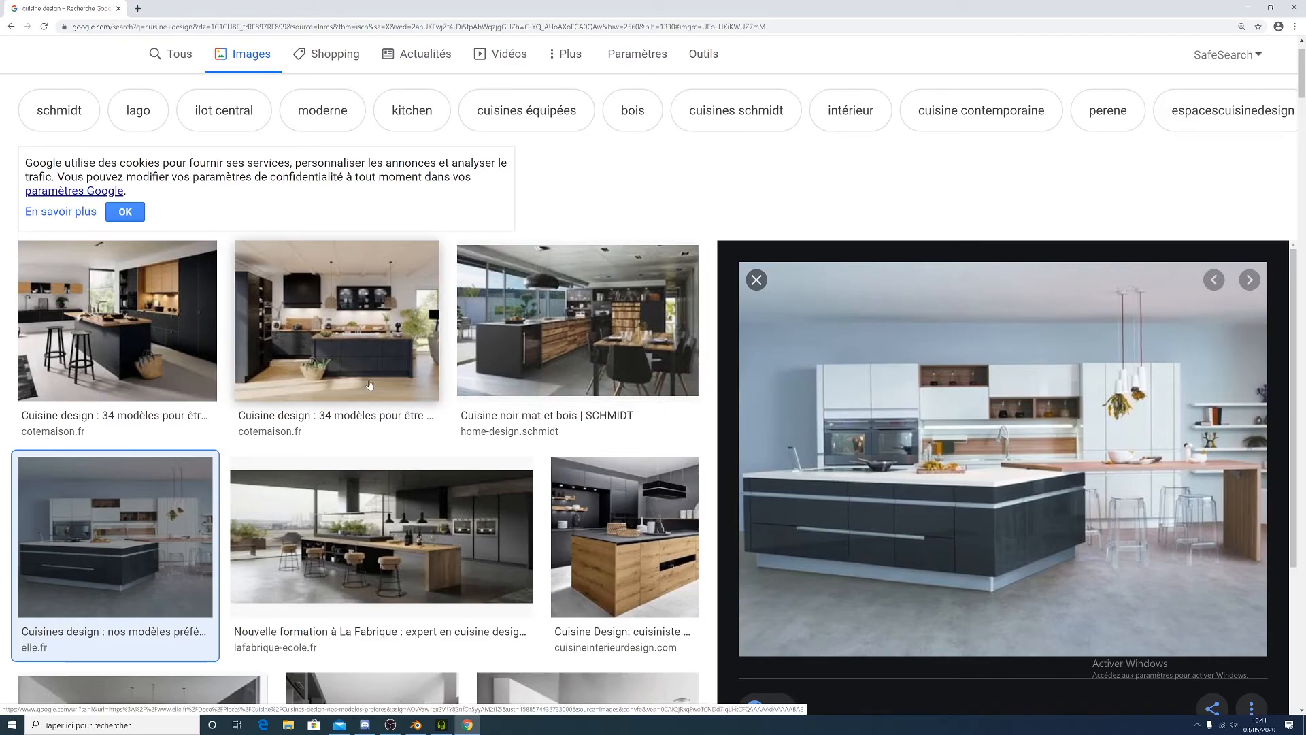
{"action": "left_click", "coordinate": [115, 319]}
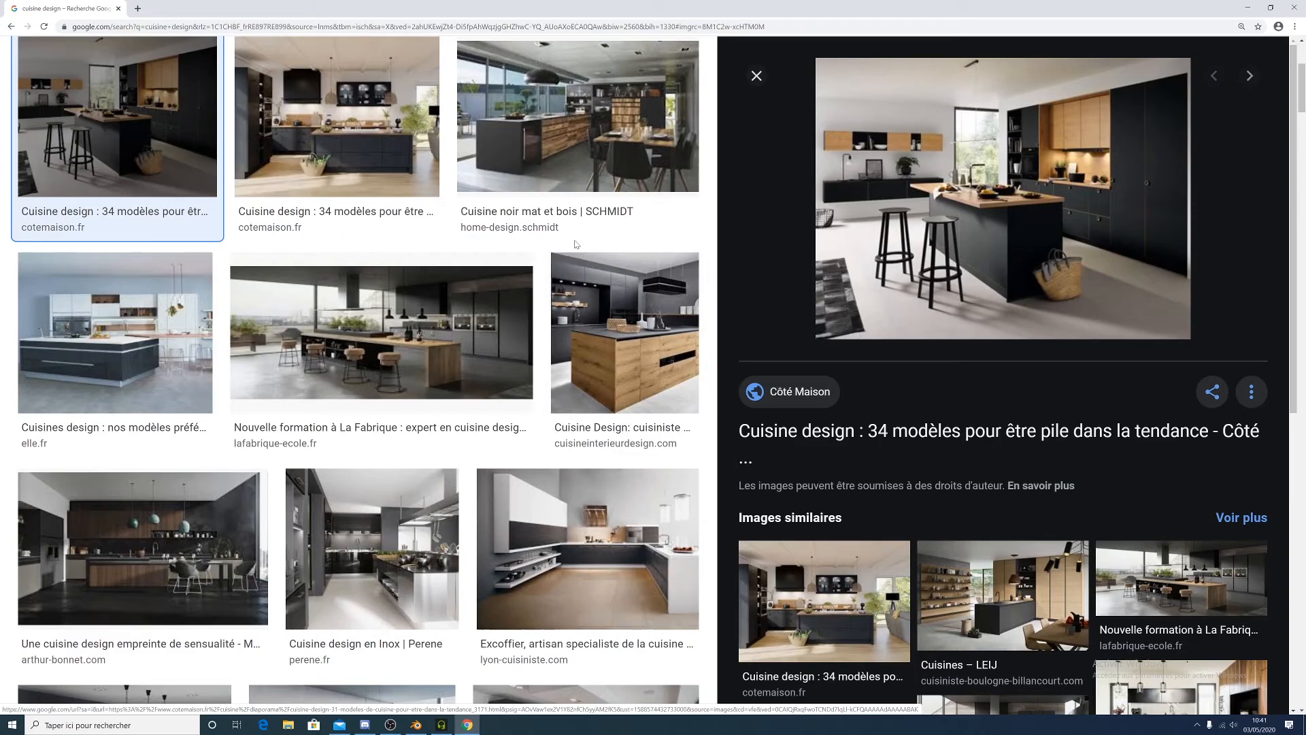
{"action": "scroll", "coordinate": [465, 354], "scroll_direction": "up", "scroll_amount": 1}
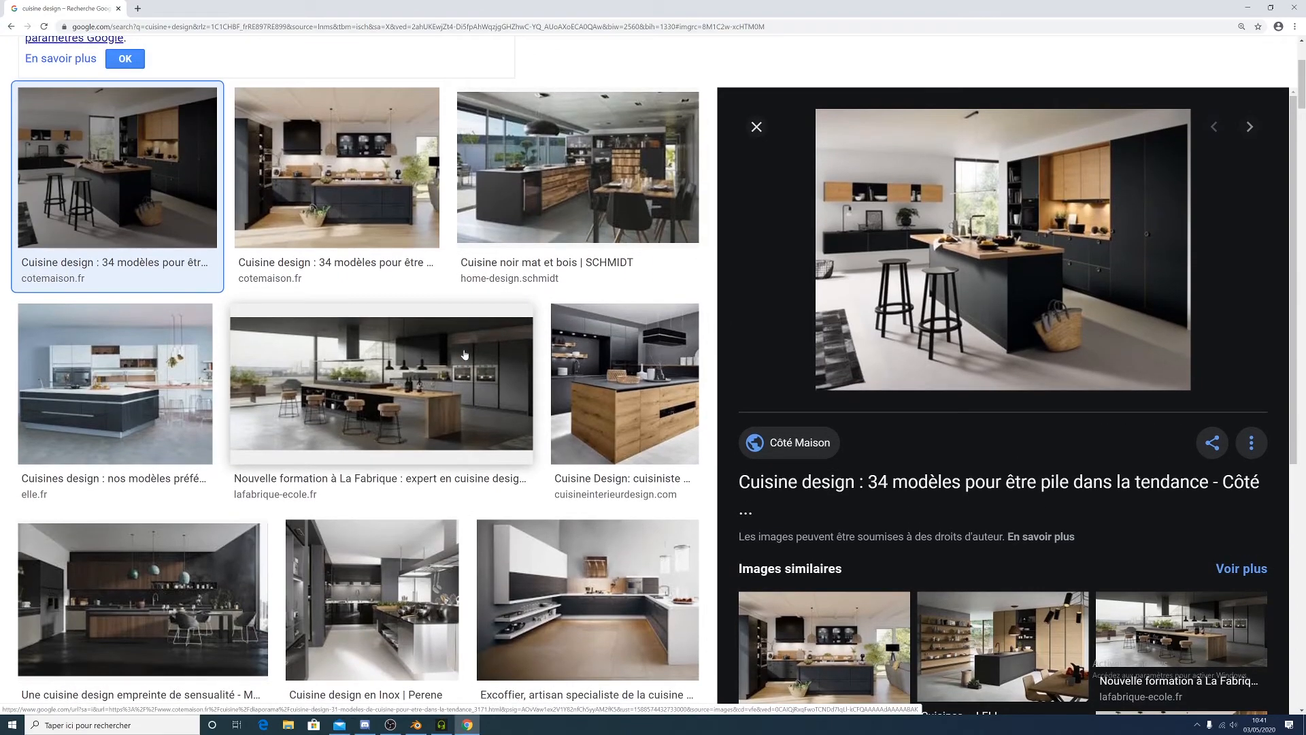
{"action": "scroll", "coordinate": [465, 355], "scroll_direction": "down", "scroll_amount": 5}
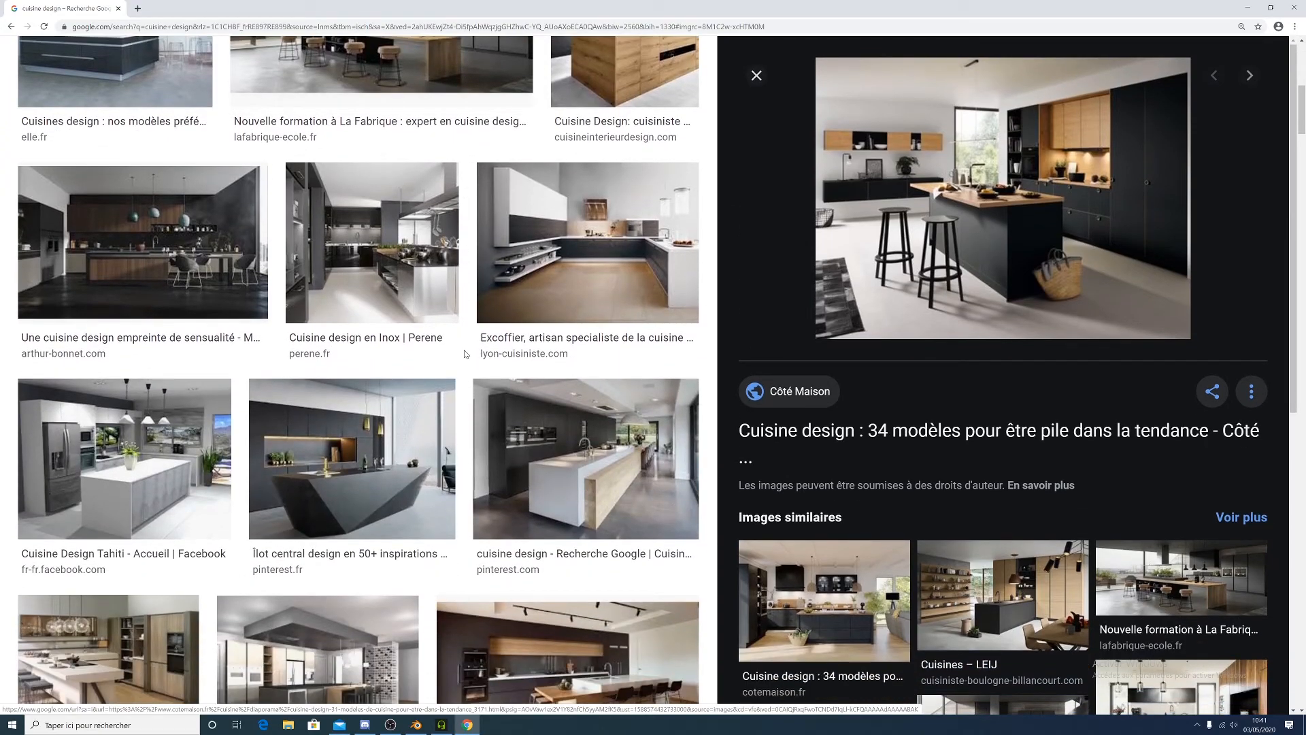
{"action": "scroll", "coordinate": [464, 354], "scroll_direction": "down", "scroll_amount": 7}
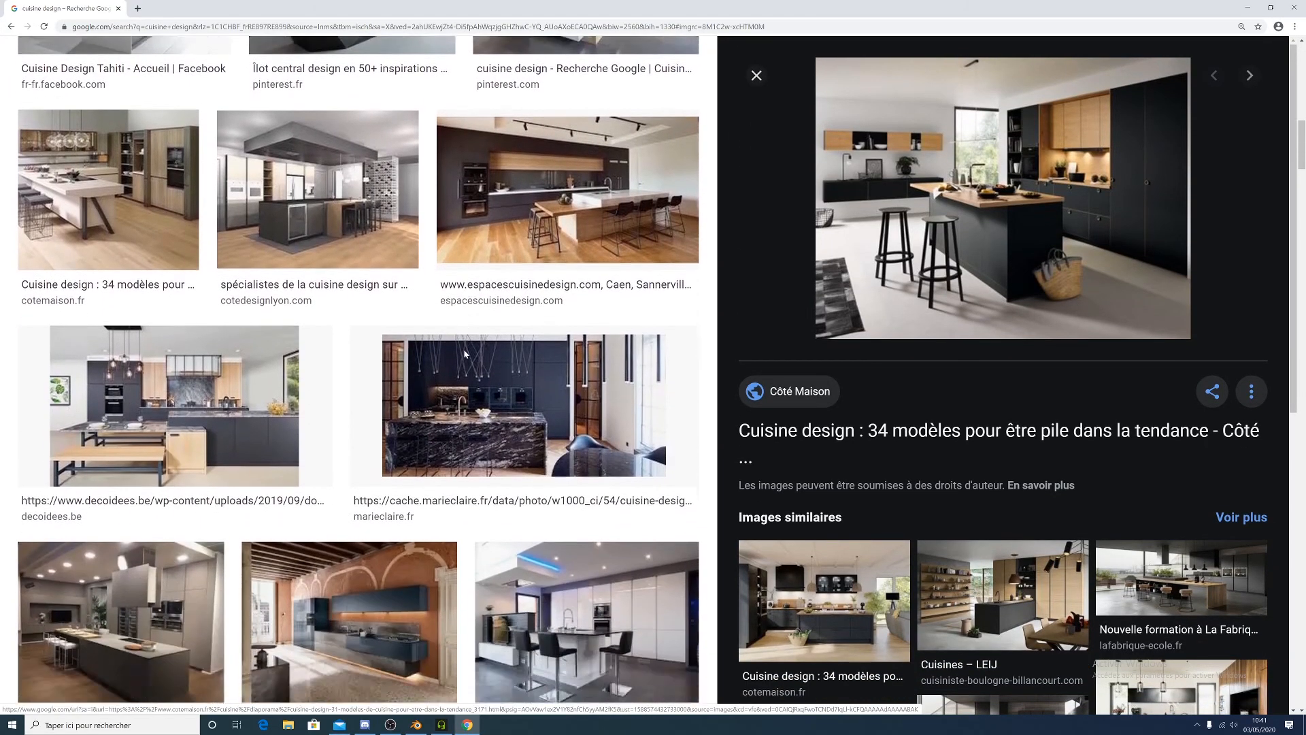
{"action": "scroll", "coordinate": [465, 354], "scroll_direction": "down", "scroll_amount": 2}
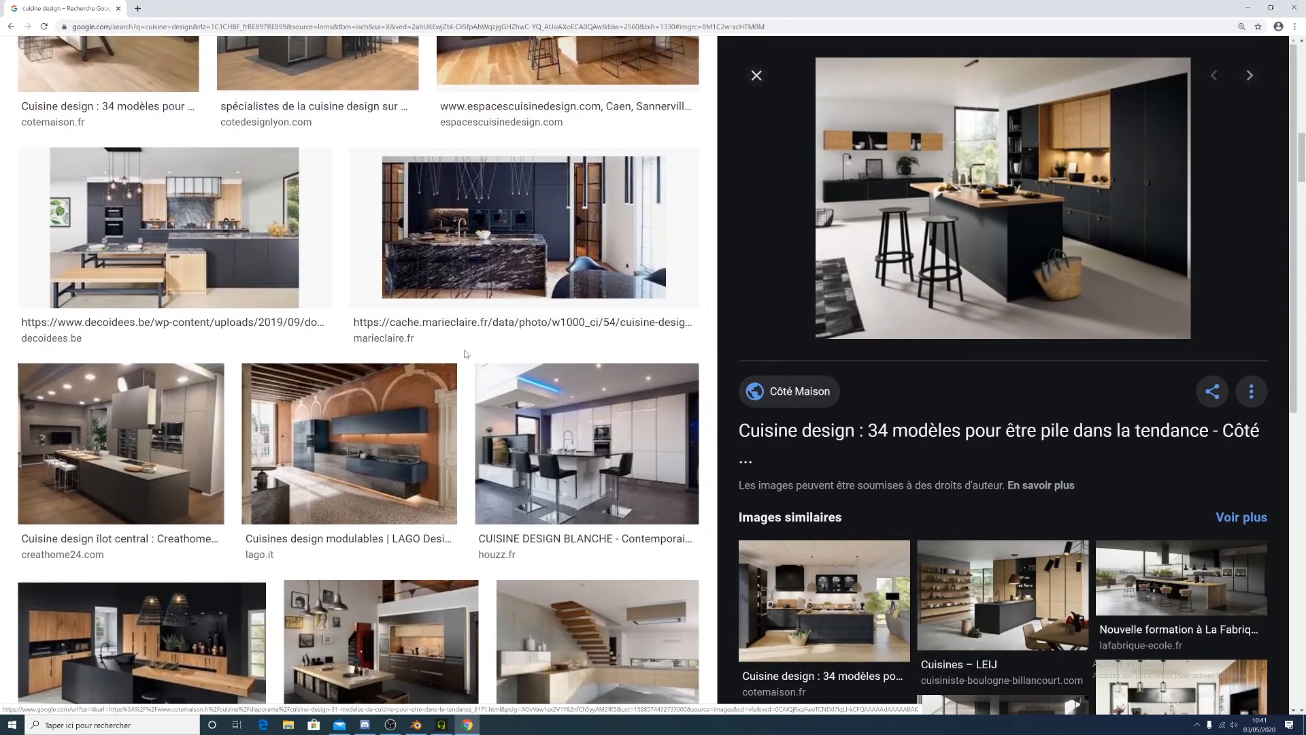
{"action": "scroll", "coordinate": [466, 353], "scroll_direction": "up", "scroll_amount": 15}
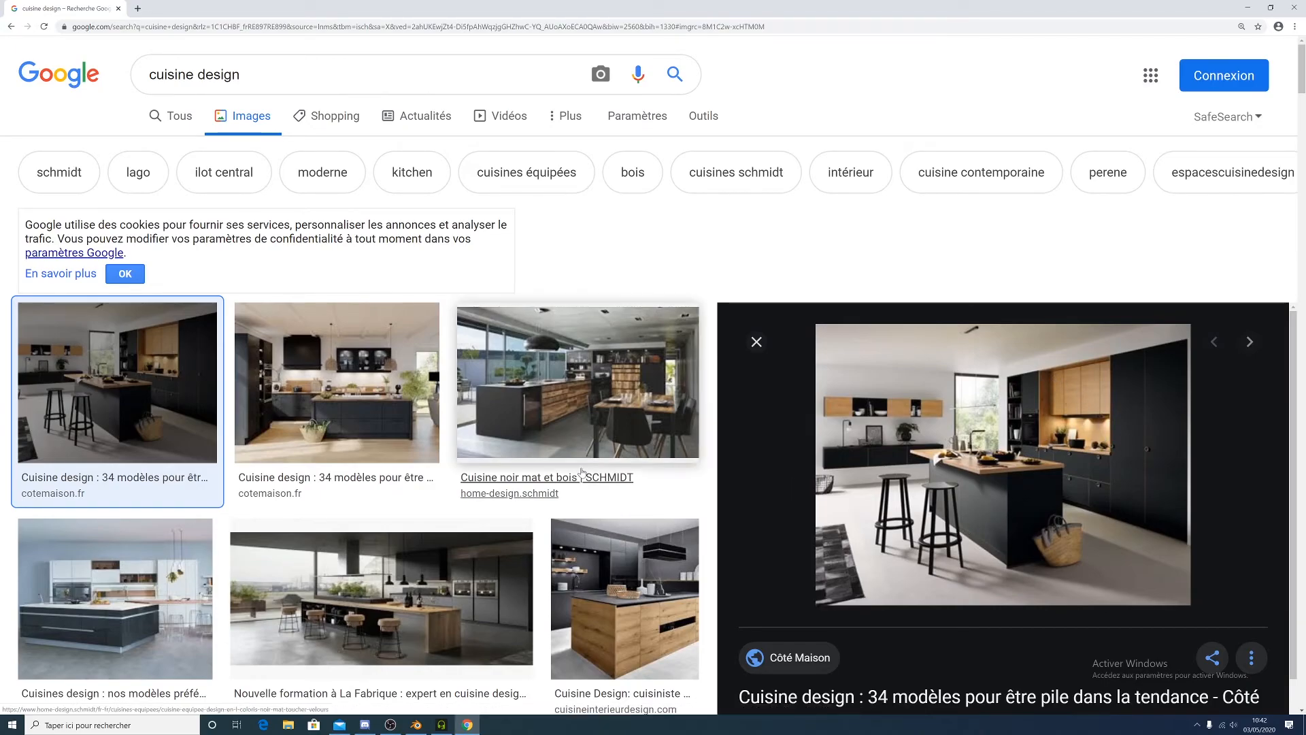
Look through the "cuisine design" image results for a kitchen photo that could serve as the modelling reference
{"action": "scroll", "coordinate": [307, 494], "scroll_direction": "down", "scroll_amount": 5}
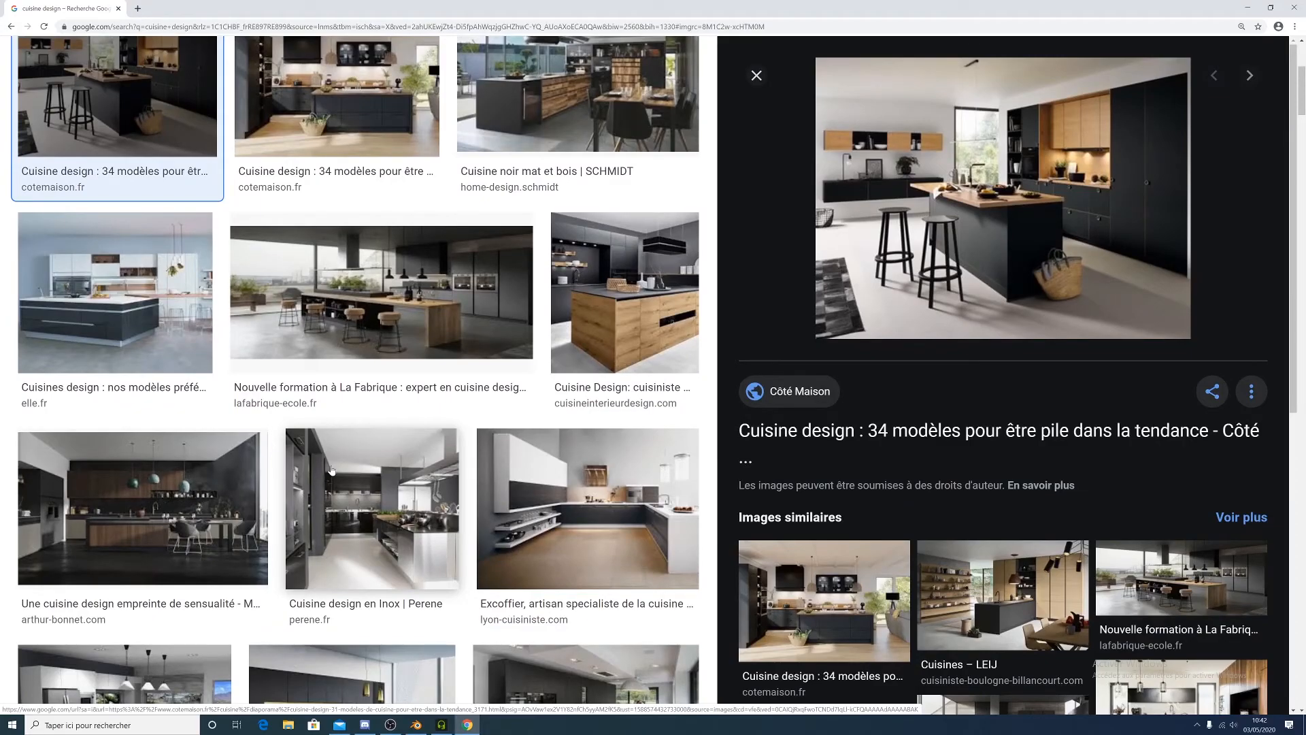
{"action": "scroll", "coordinate": [331, 469], "scroll_direction": "down", "scroll_amount": 3}
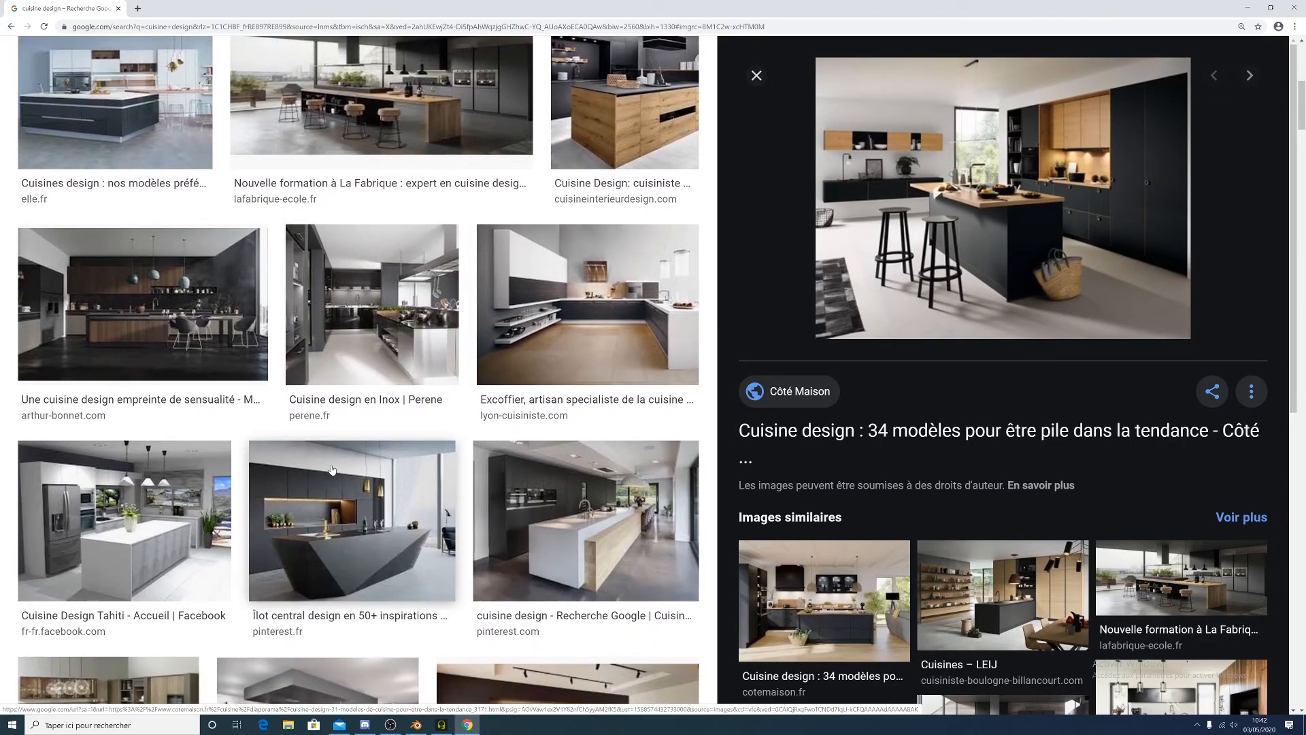
{"action": "scroll", "coordinate": [331, 470], "scroll_direction": "down", "scroll_amount": 1}
{"action": "scroll", "coordinate": [331, 469], "scroll_direction": "down", "scroll_amount": 1}
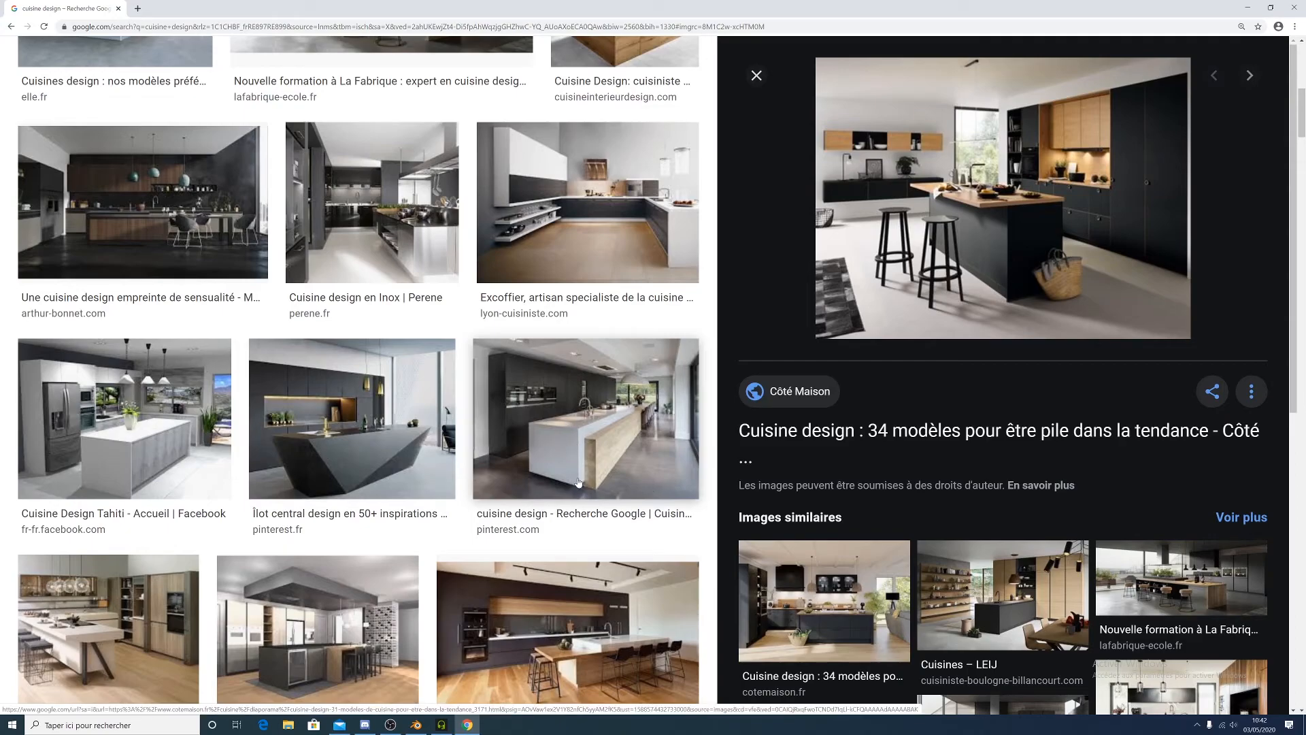
{"action": "scroll", "coordinate": [507, 442], "scroll_direction": "down", "scroll_amount": 3}
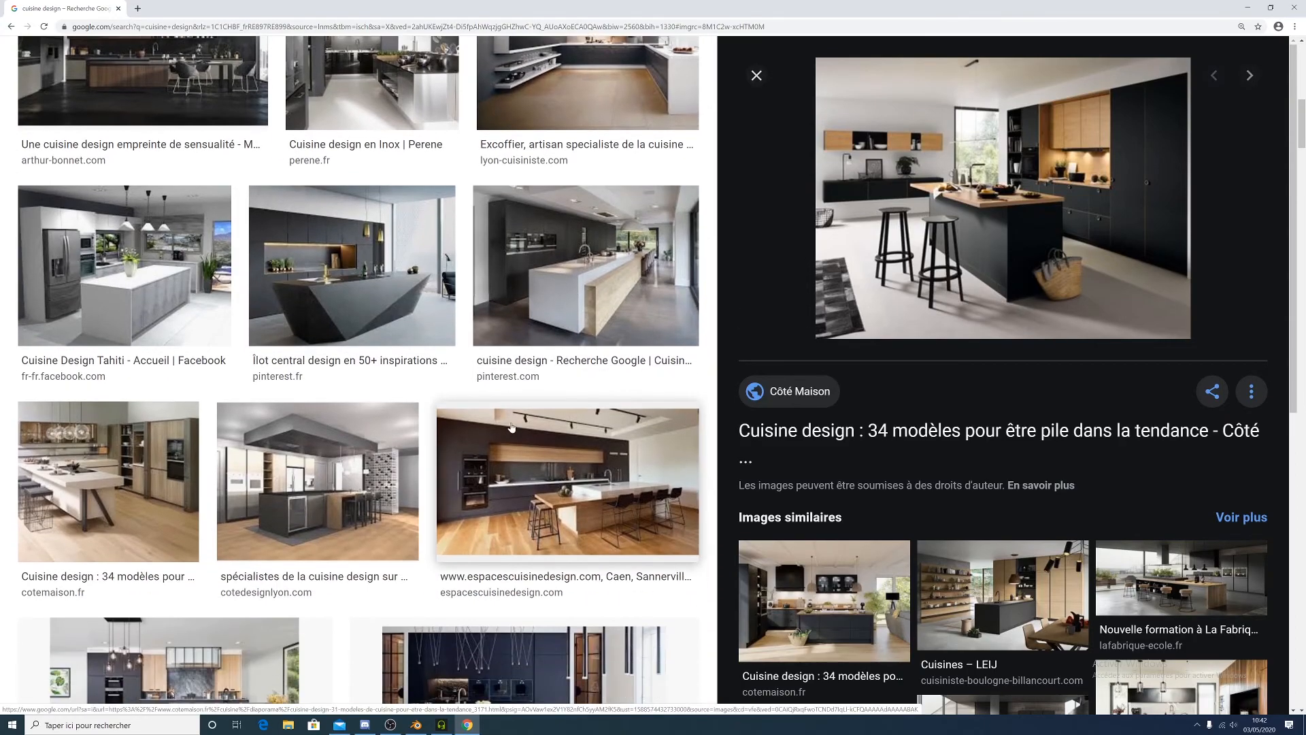
{"action": "scroll", "coordinate": [512, 427], "scroll_direction": "down", "scroll_amount": 3}
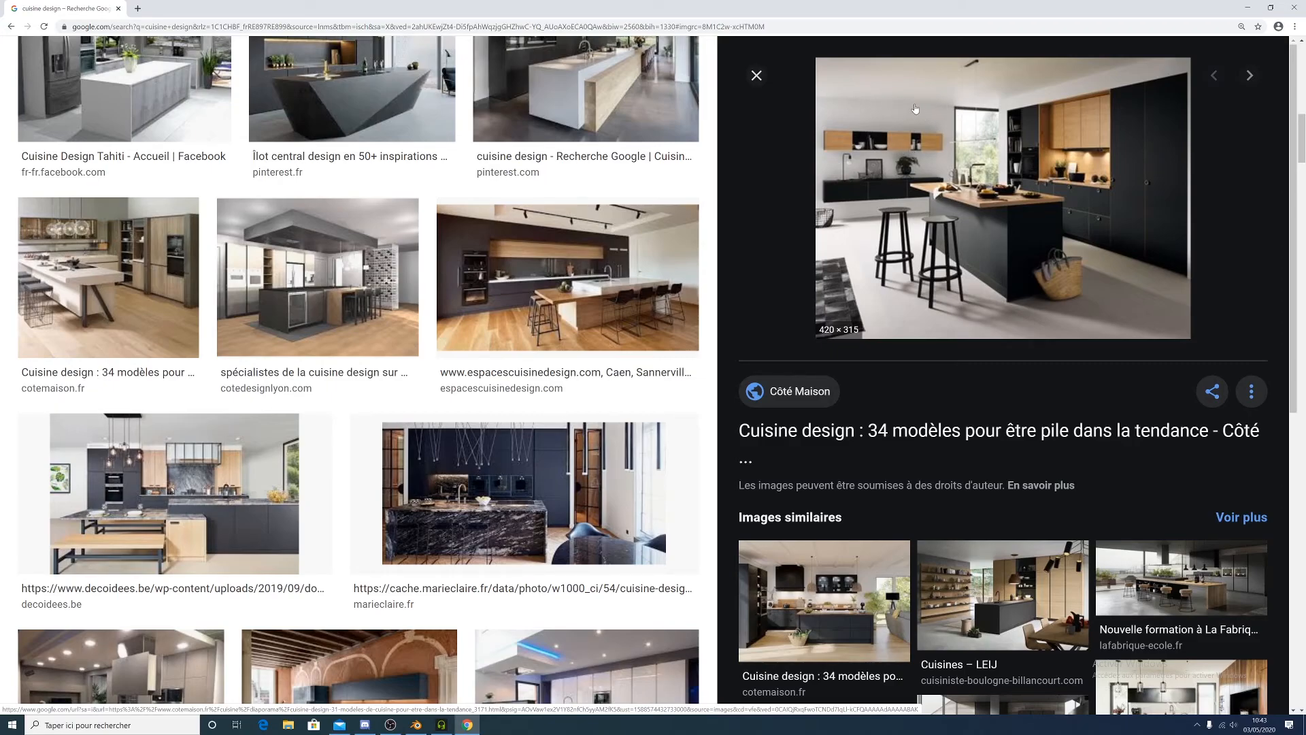
{"action": "scroll", "coordinate": [562, 276], "scroll_direction": "down", "scroll_amount": 5}
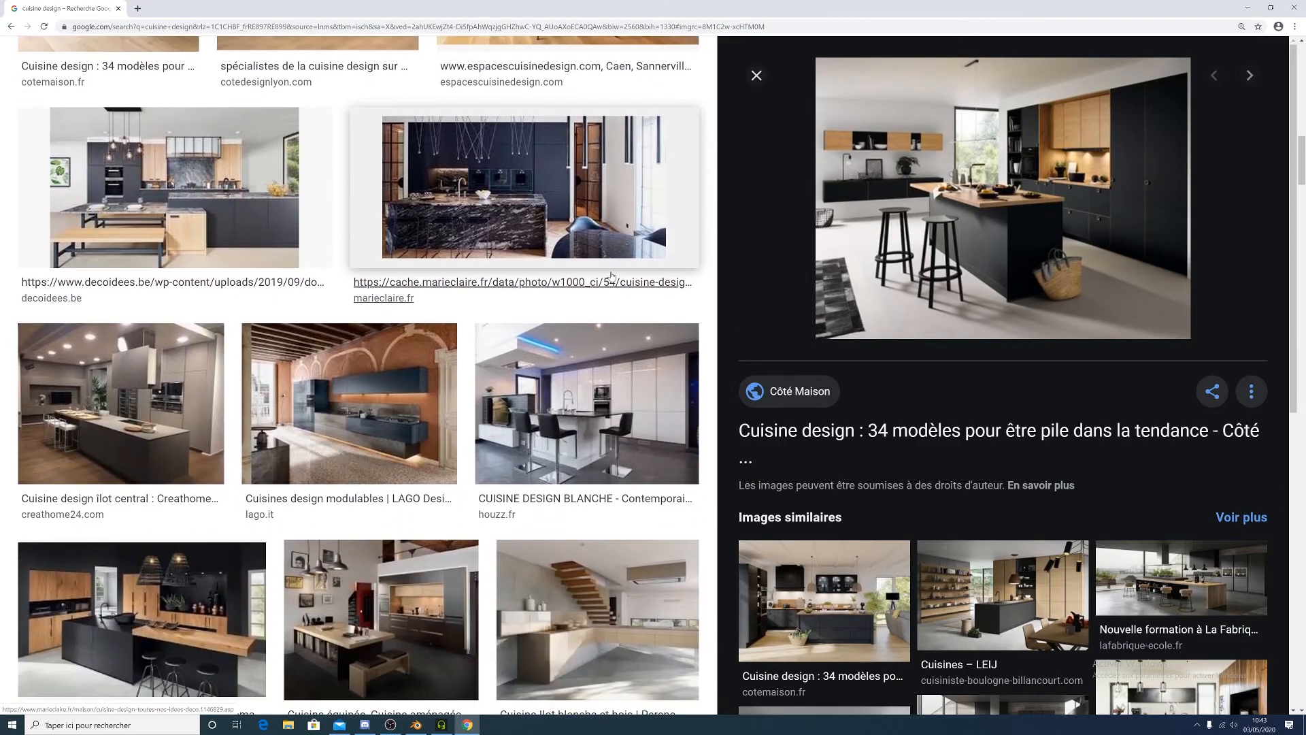
{"action": "scroll", "coordinate": [561, 275], "scroll_direction": "down", "scroll_amount": 1}
{"action": "scroll", "coordinate": [501, 272], "scroll_direction": "down", "scroll_amount": 4}
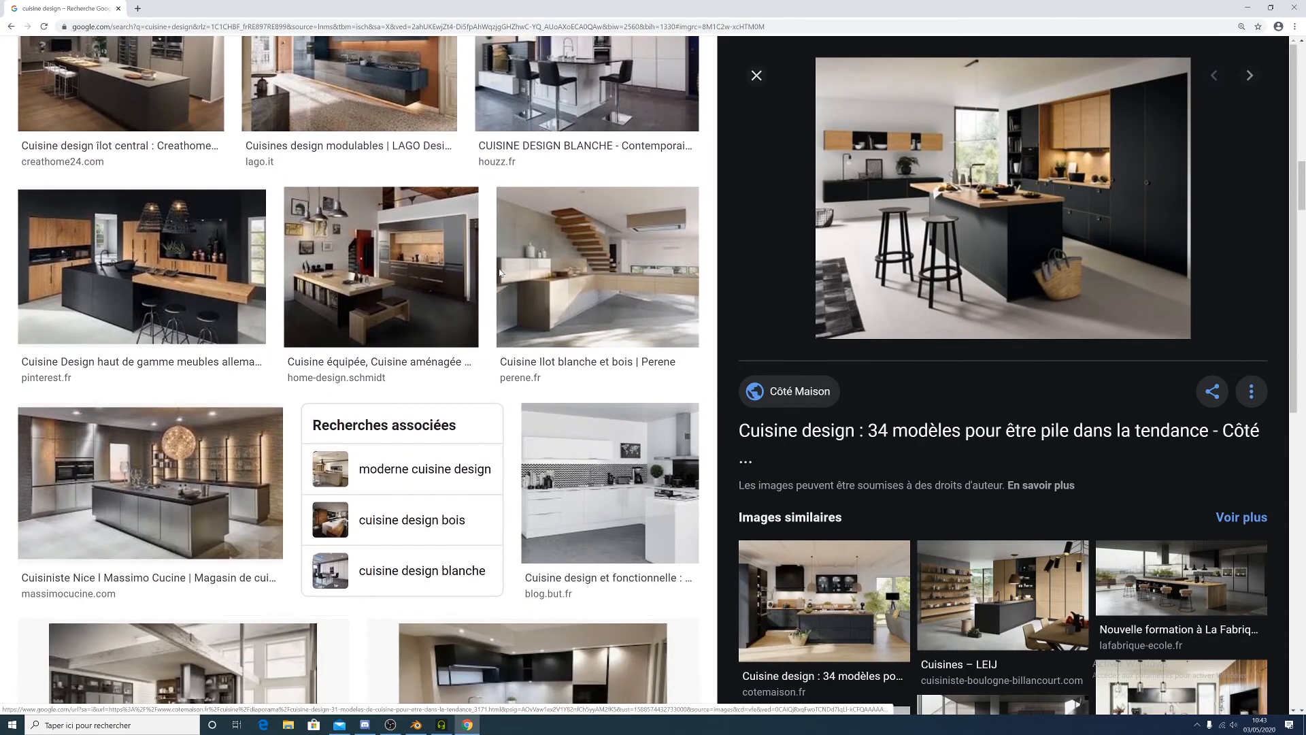
{"action": "scroll", "coordinate": [499, 273], "scroll_direction": "down", "scroll_amount": 8}
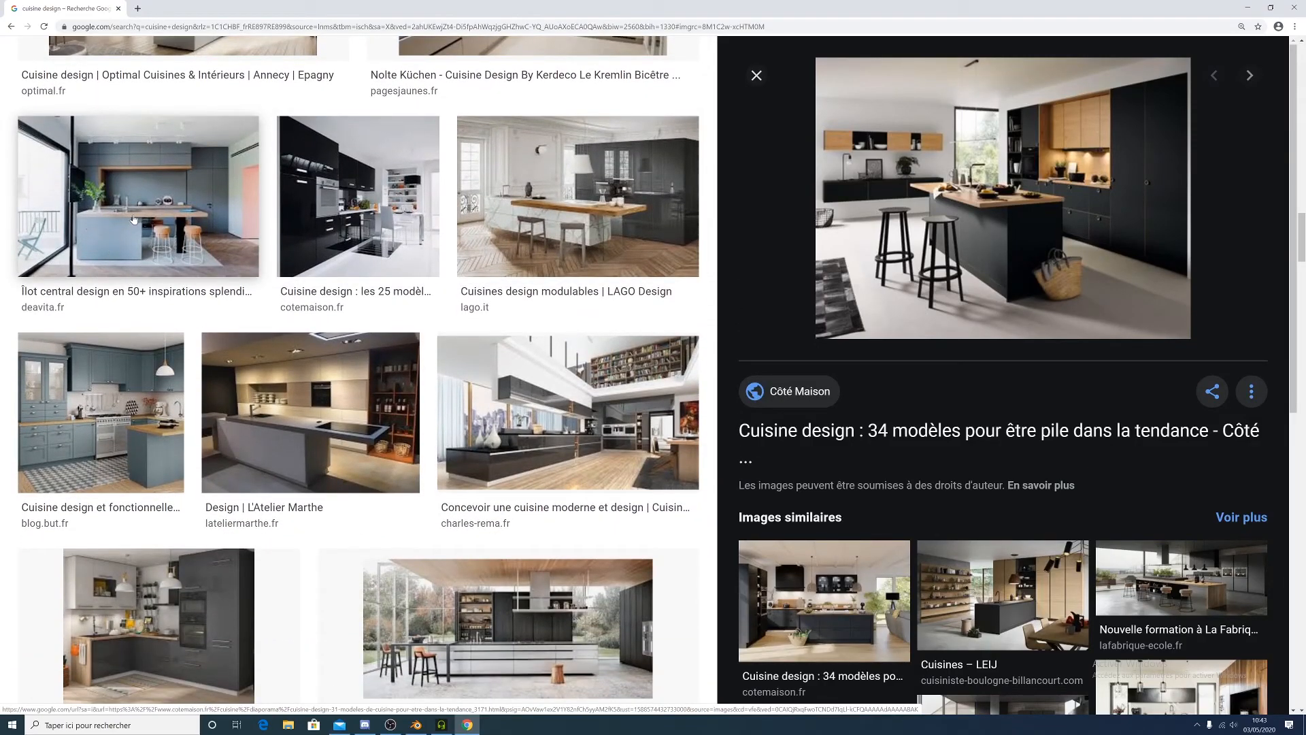
{"action": "scroll", "coordinate": [136, 225], "scroll_direction": "down", "scroll_amount": 2}
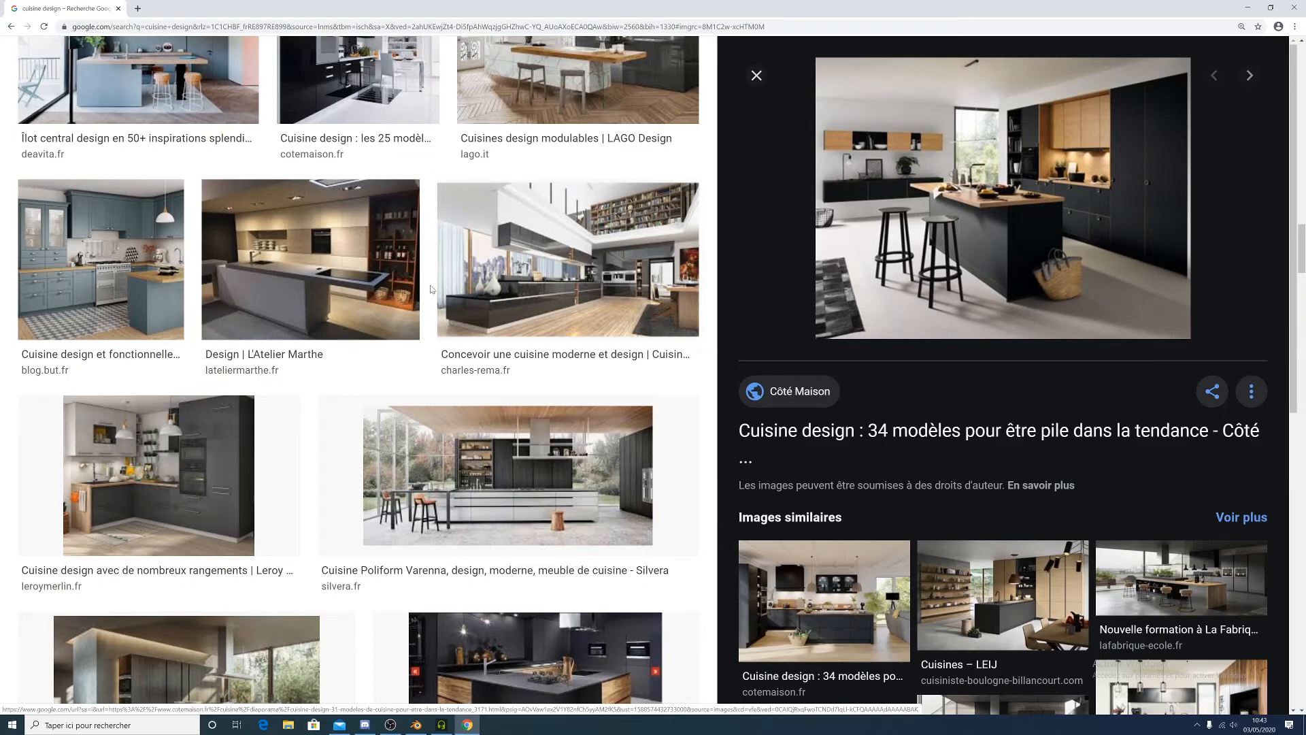
{"action": "scroll", "coordinate": [327, 282], "scroll_direction": "down", "scroll_amount": 2}
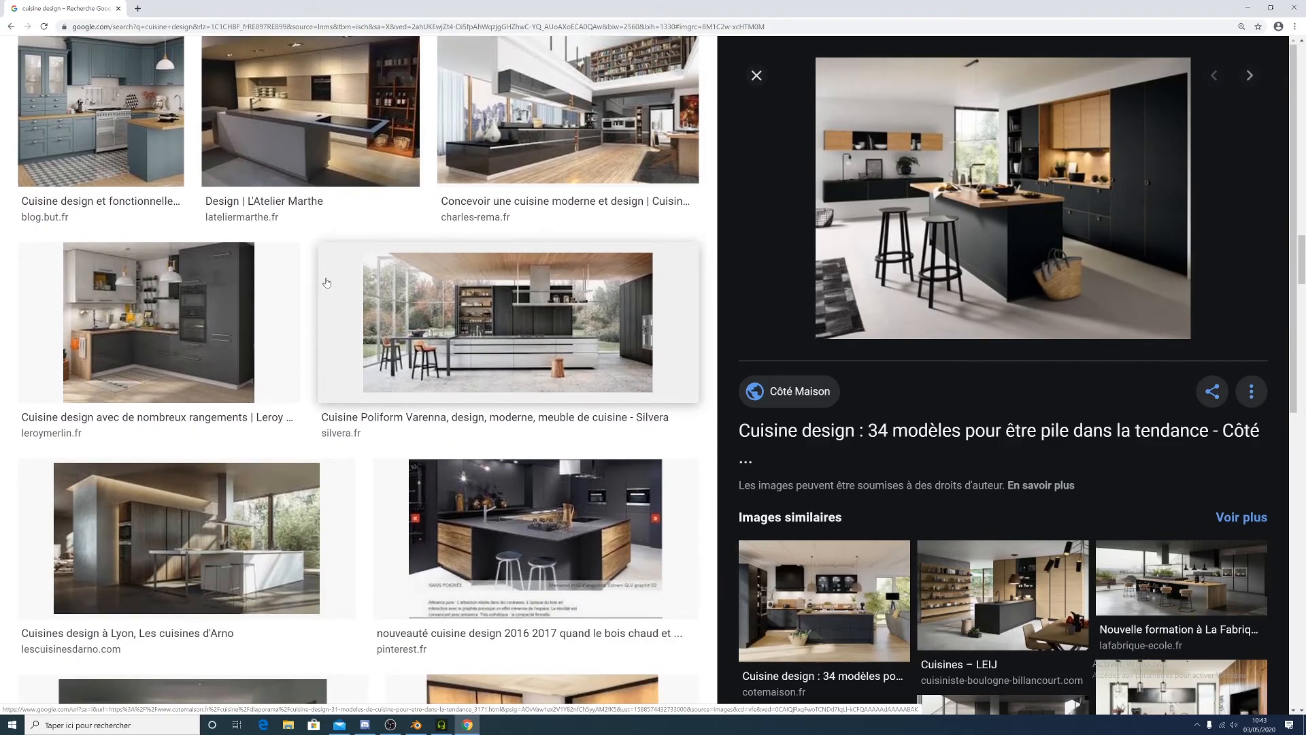
{"action": "scroll", "coordinate": [116, 347], "scroll_direction": "down", "scroll_amount": 2}
{"action": "scroll", "coordinate": [117, 374], "scroll_direction": "down", "scroll_amount": 1}
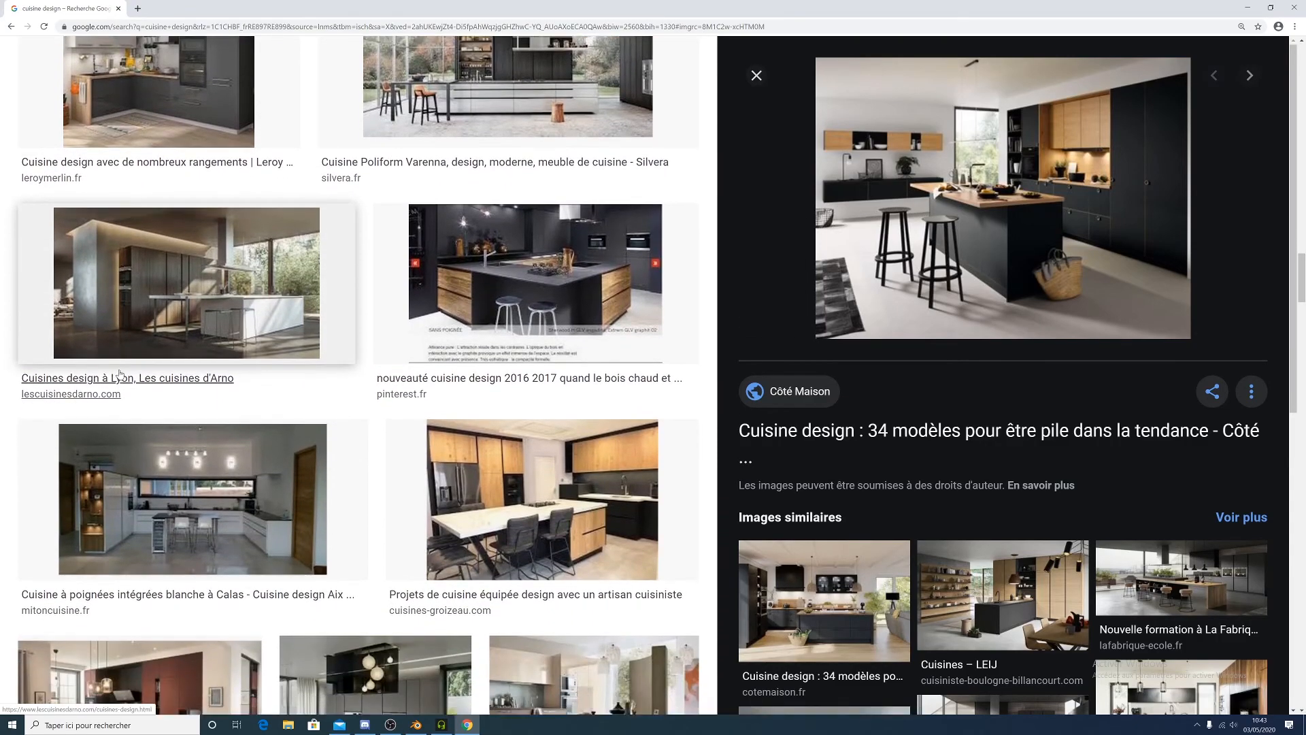
{"action": "scroll", "coordinate": [120, 374], "scroll_direction": "down", "scroll_amount": 2}
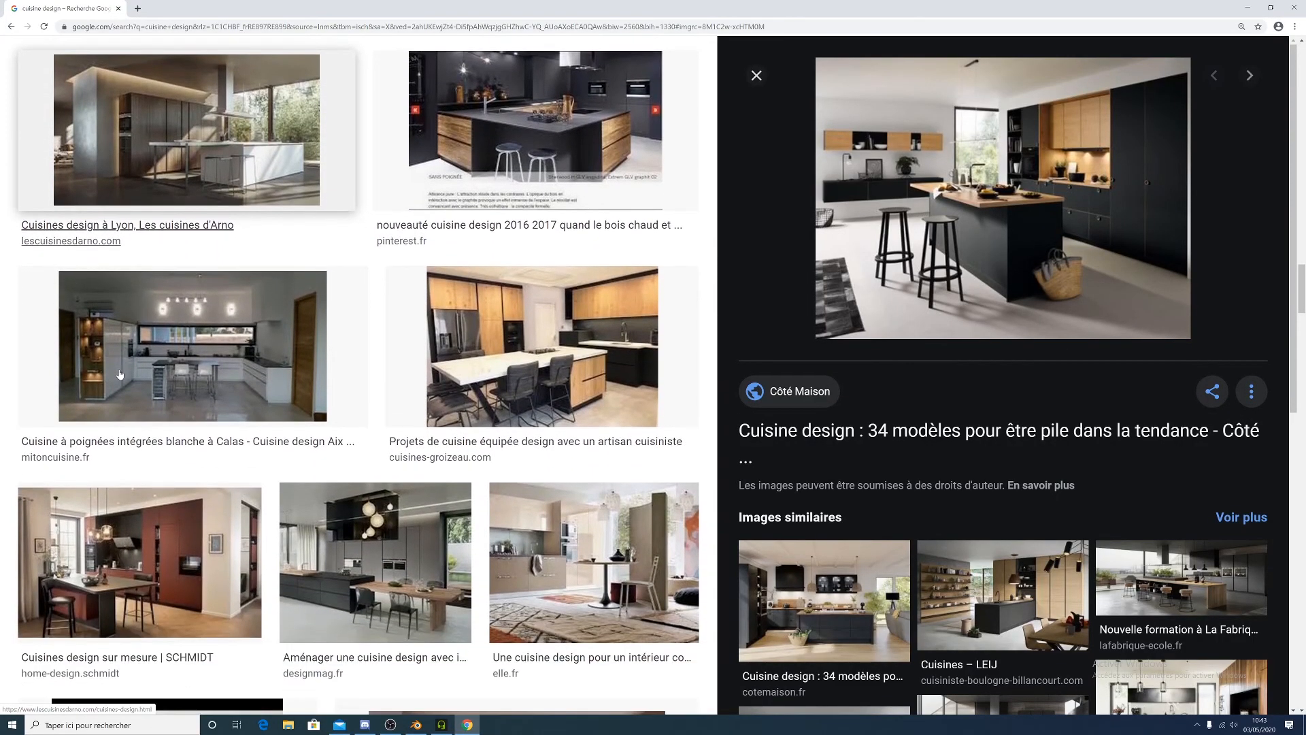
Return to the first image results, close the cotemaison.fr dark island kitchen preview and open it again
{"action": "scroll", "coordinate": [123, 375], "scroll_direction": "up", "scroll_amount": 10}
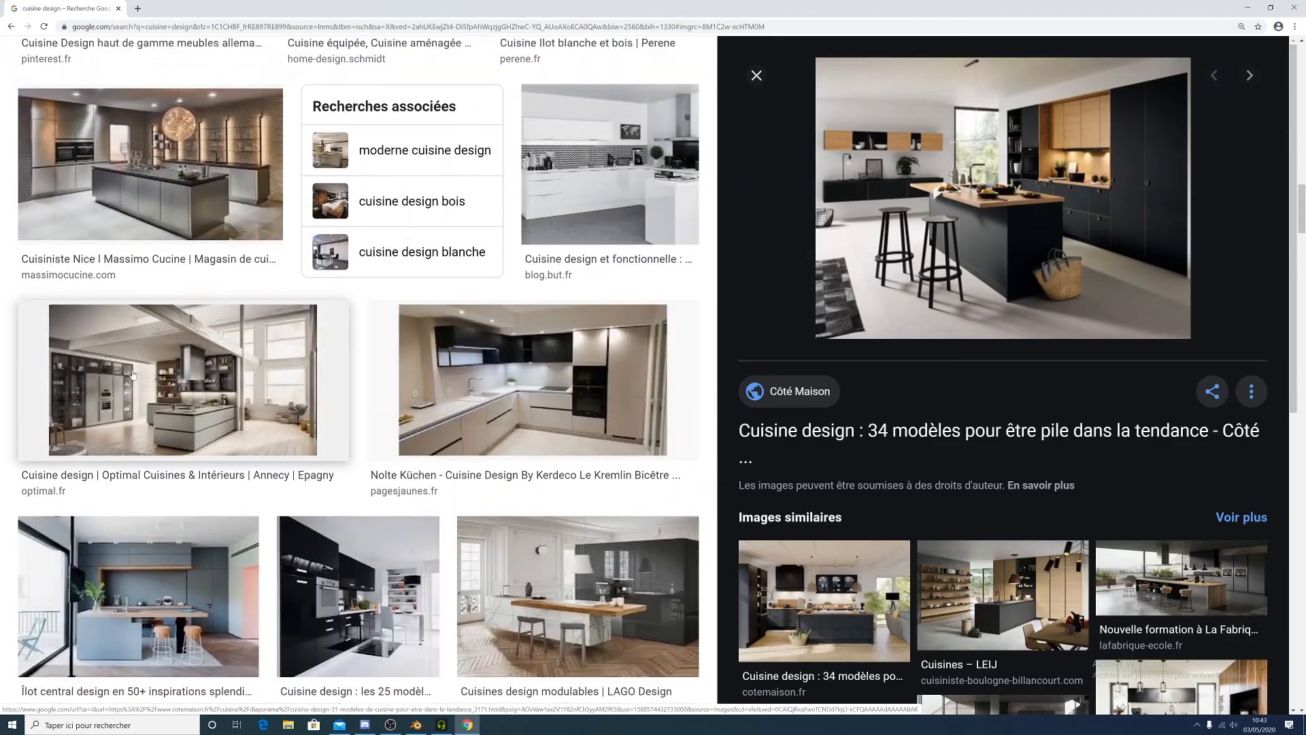
{"action": "scroll", "coordinate": [133, 380], "scroll_direction": "up", "scroll_amount": 13}
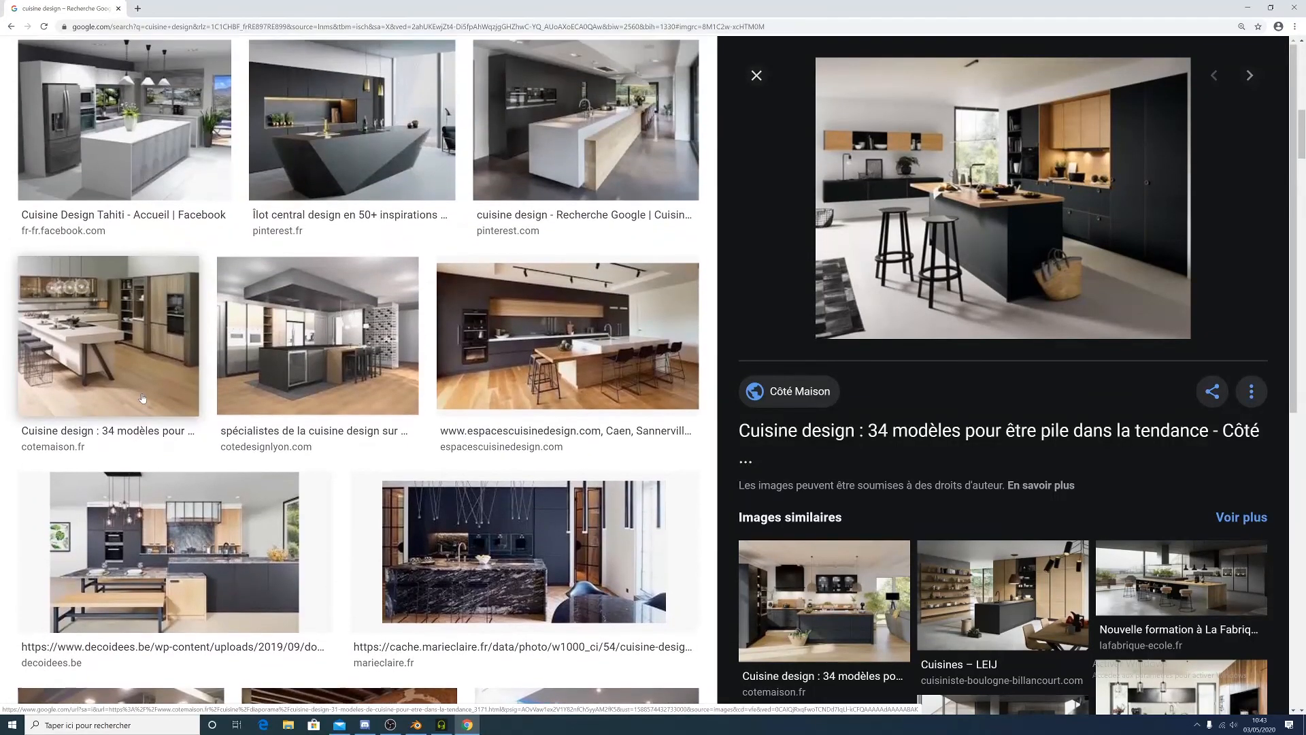
{"action": "scroll", "coordinate": [143, 398], "scroll_direction": "up", "scroll_amount": 8}
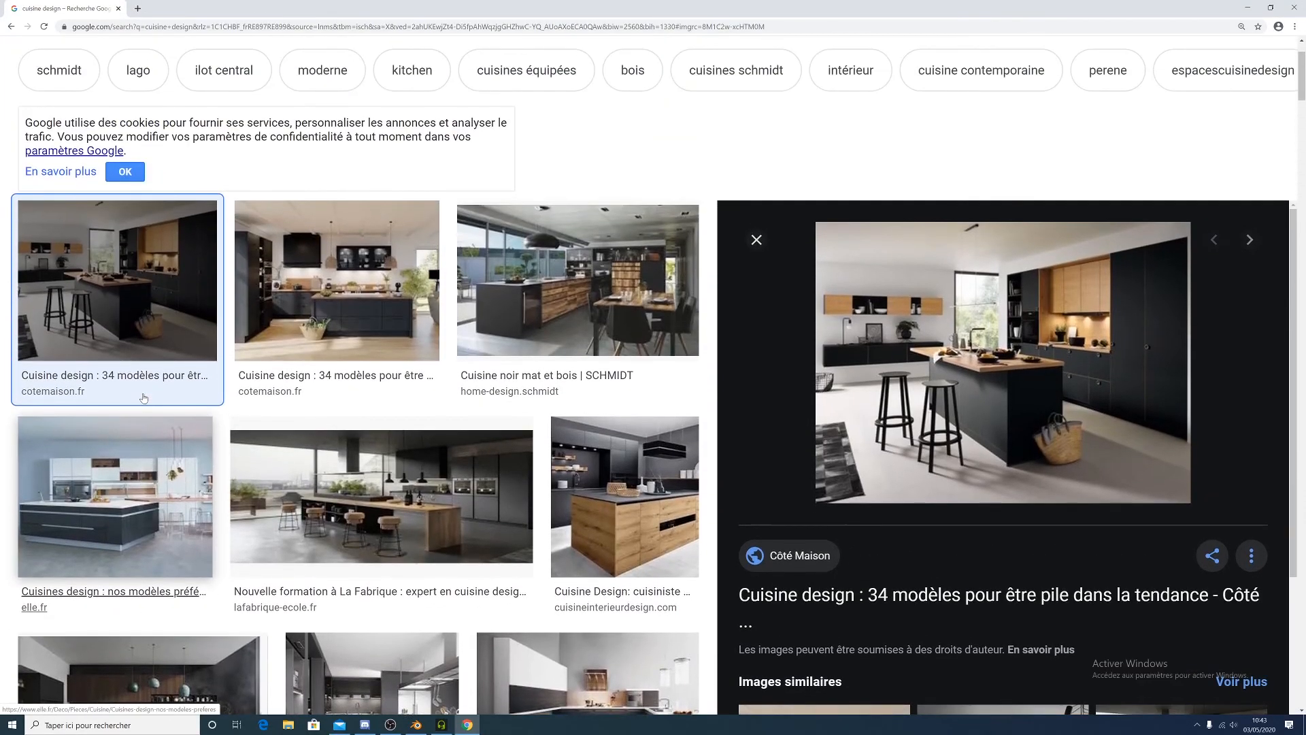
{"action": "scroll", "coordinate": [143, 398], "scroll_direction": "down", "scroll_amount": 5}
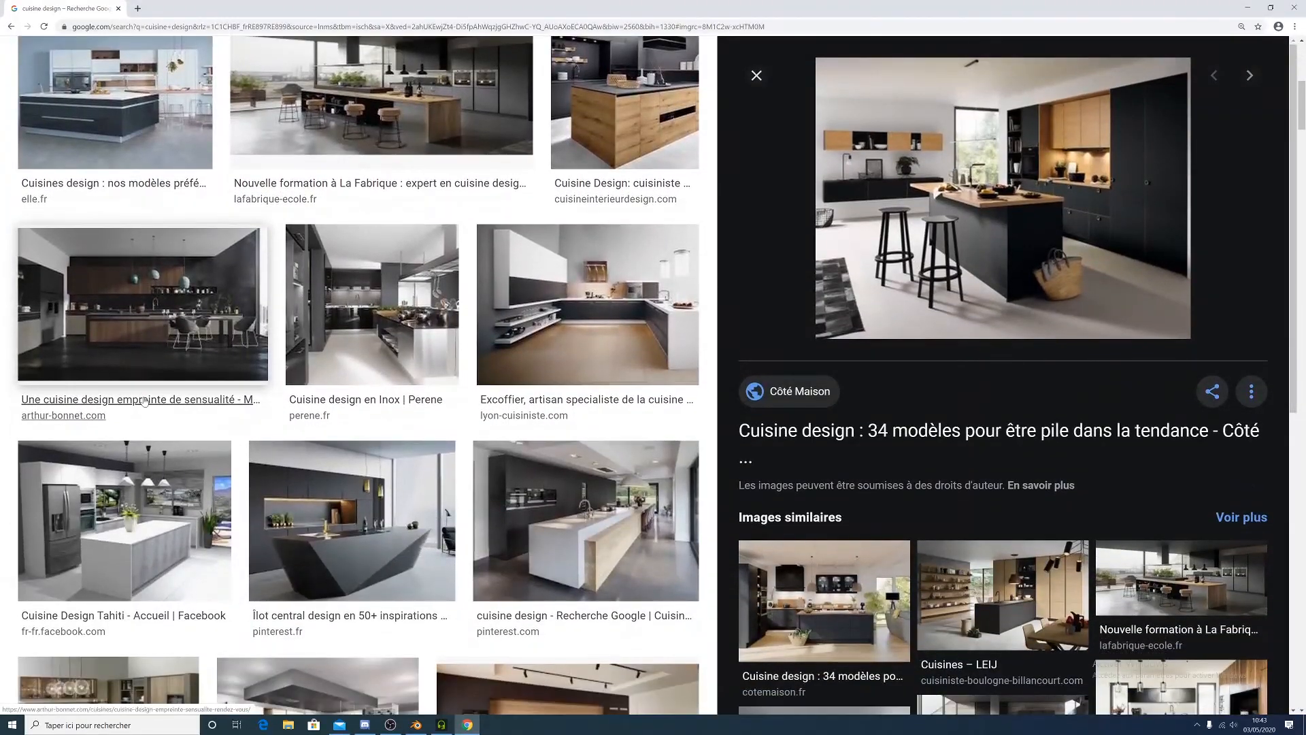
{"action": "scroll", "coordinate": [144, 401], "scroll_direction": "down", "scroll_amount": 1}
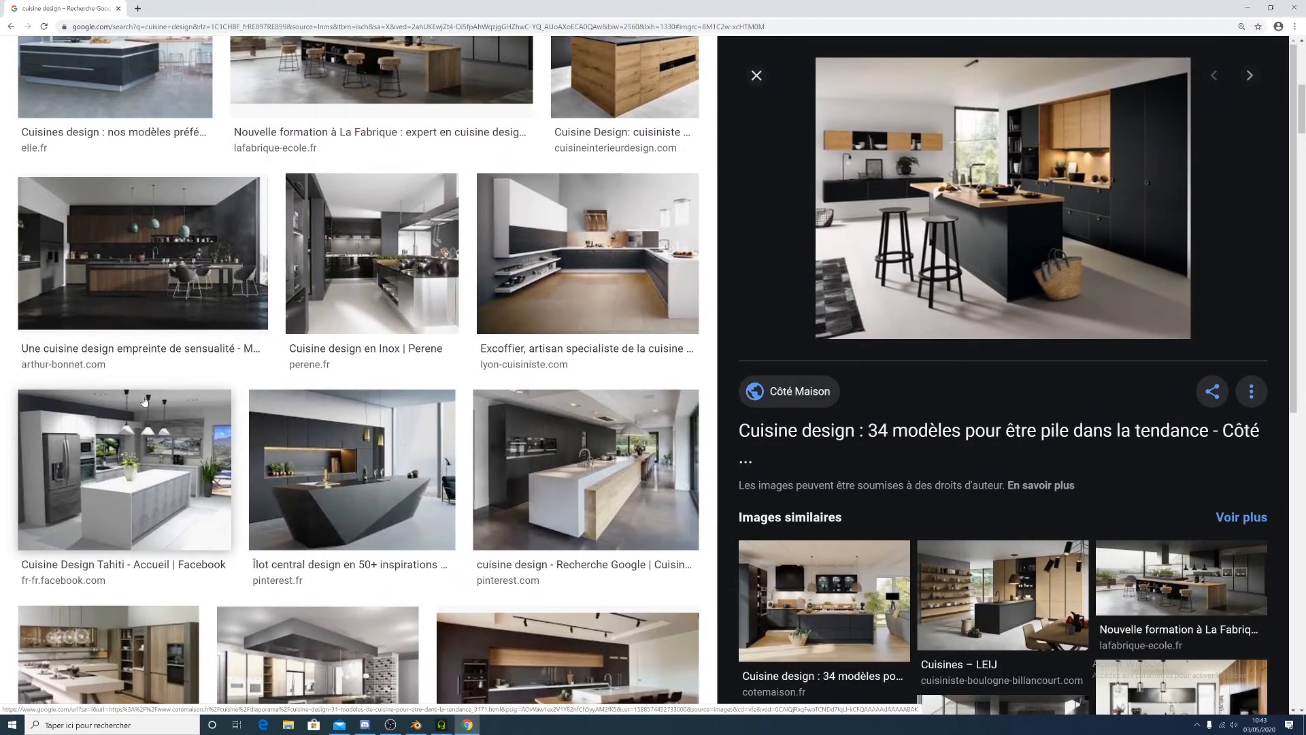
{"action": "scroll", "coordinate": [144, 401], "scroll_direction": "up", "scroll_amount": 7}
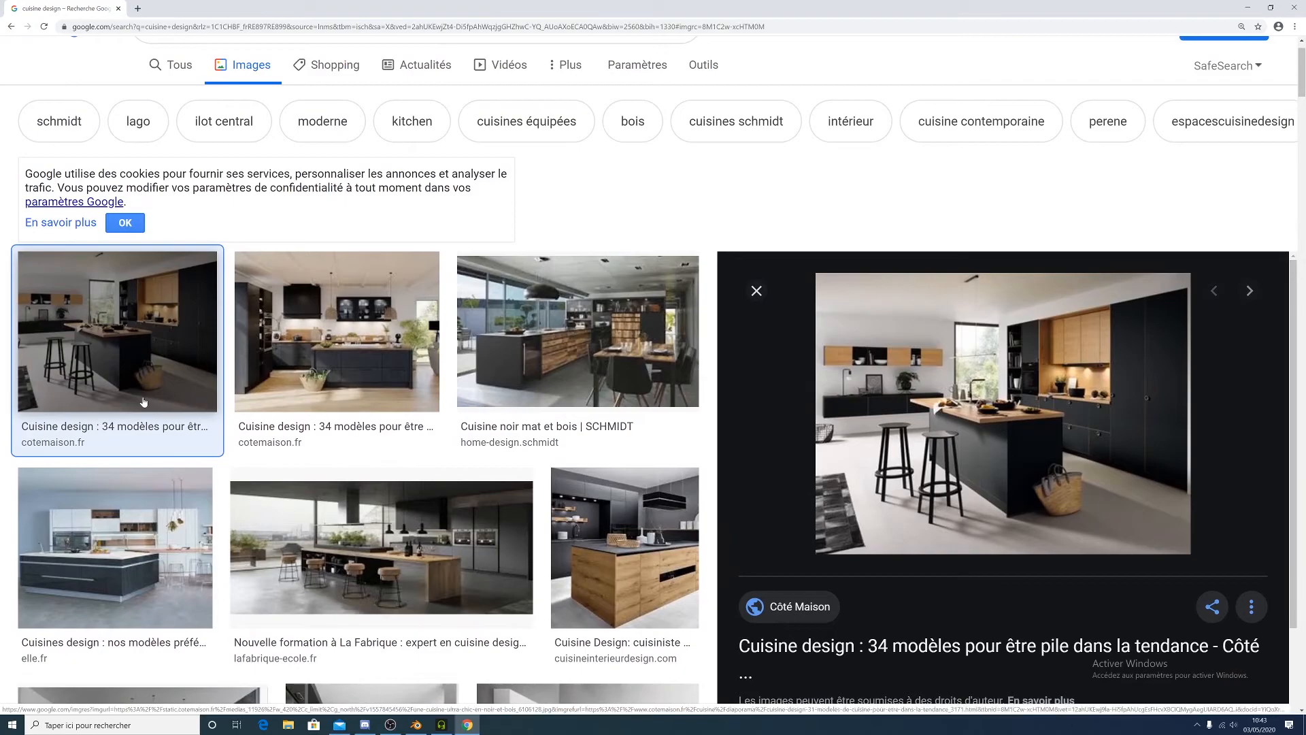
{"action": "scroll", "coordinate": [143, 402], "scroll_direction": "down", "scroll_amount": 1}
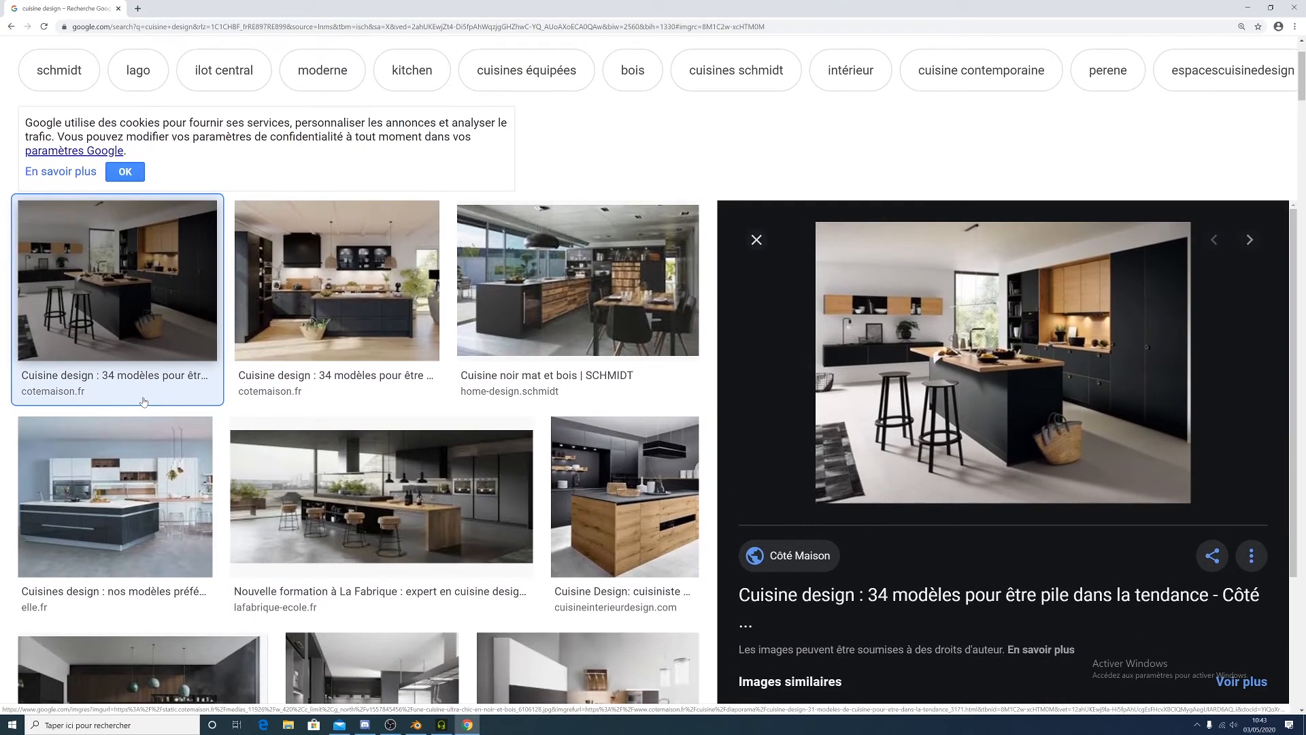
{"action": "left_click", "coordinate": [134, 304]}
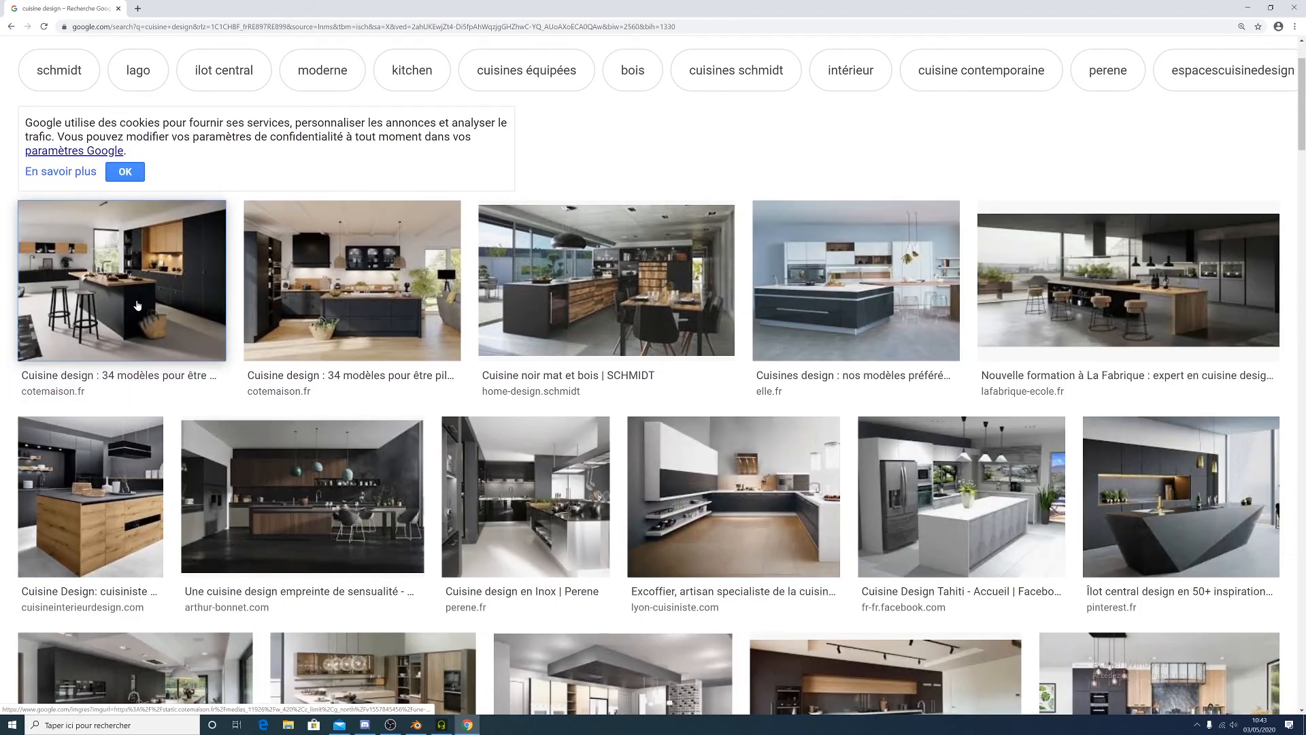
{"action": "left_click", "coordinate": [172, 330]}
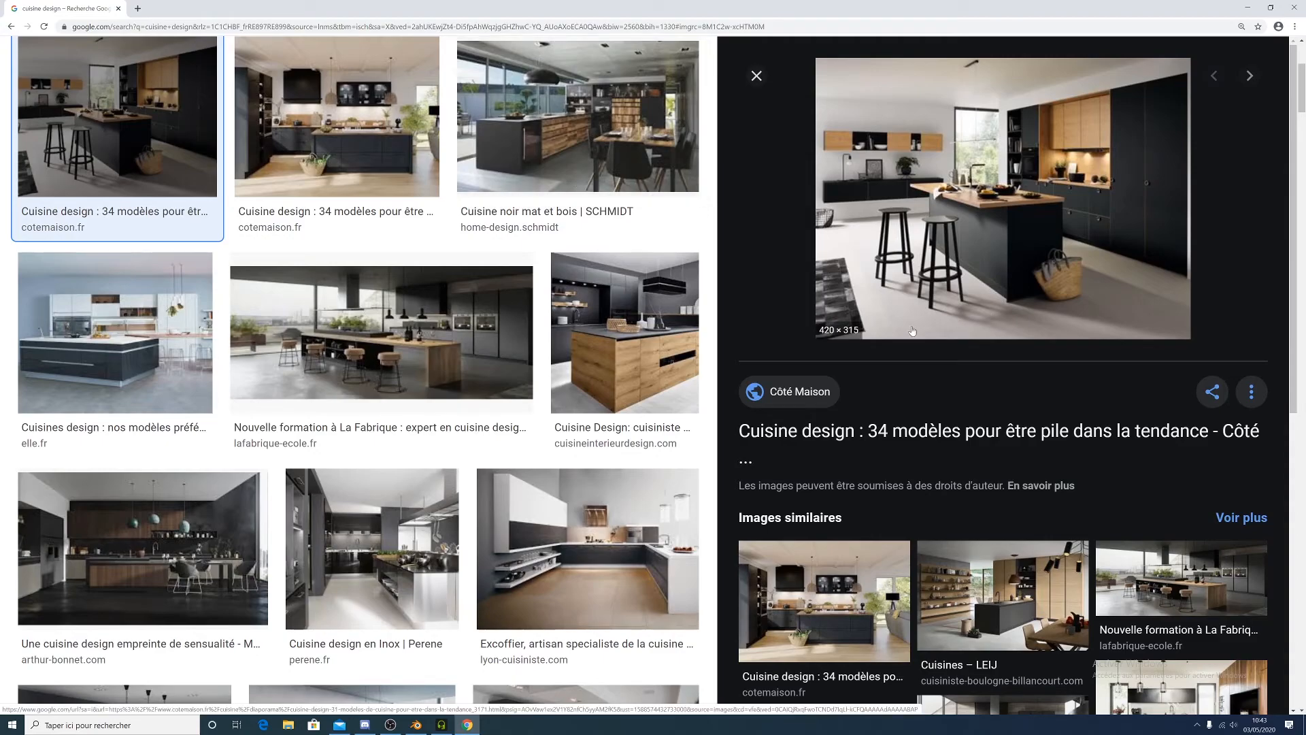
Browse further down the kitchen results and preview the Nolte Küchen image from pagesjaunes.fr
{"action": "scroll", "coordinate": [591, 388], "scroll_direction": "down", "scroll_amount": 6}
{"action": "scroll", "coordinate": [590, 388], "scroll_direction": "down", "scroll_amount": 2}
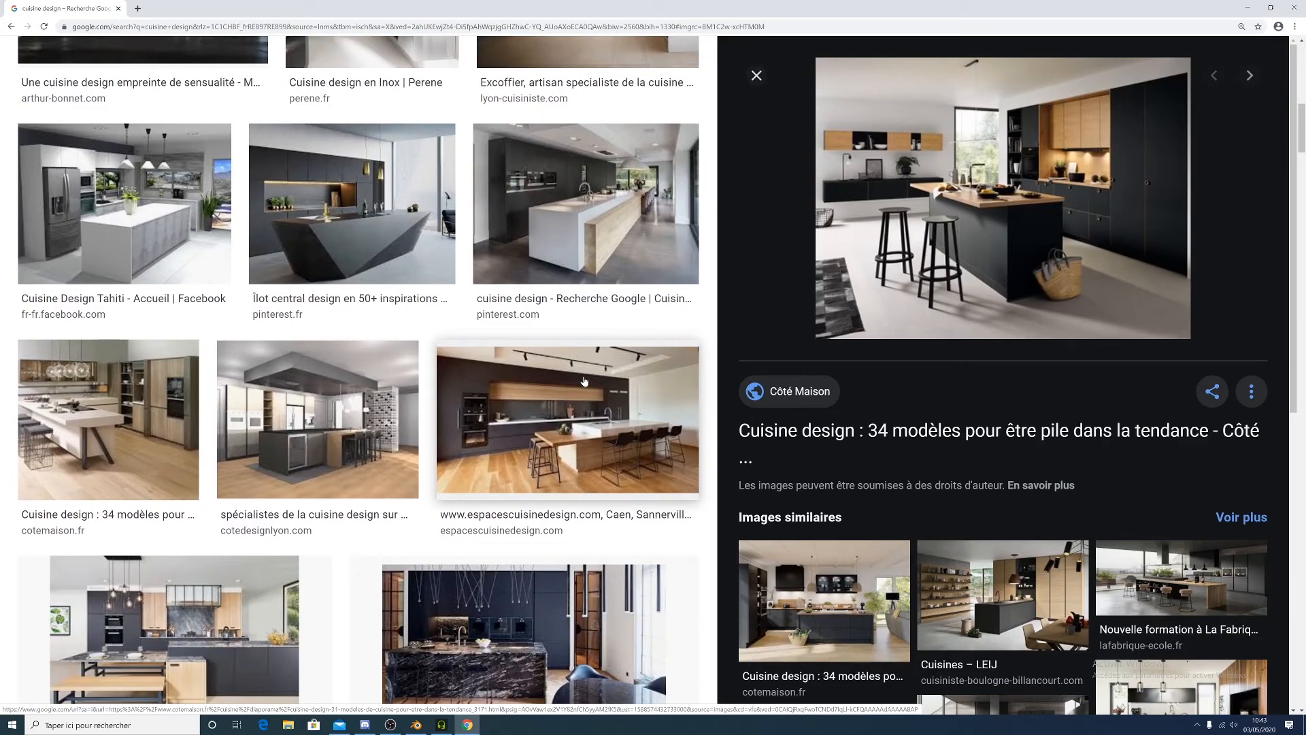
{"action": "scroll", "coordinate": [583, 381], "scroll_direction": "down", "scroll_amount": 5}
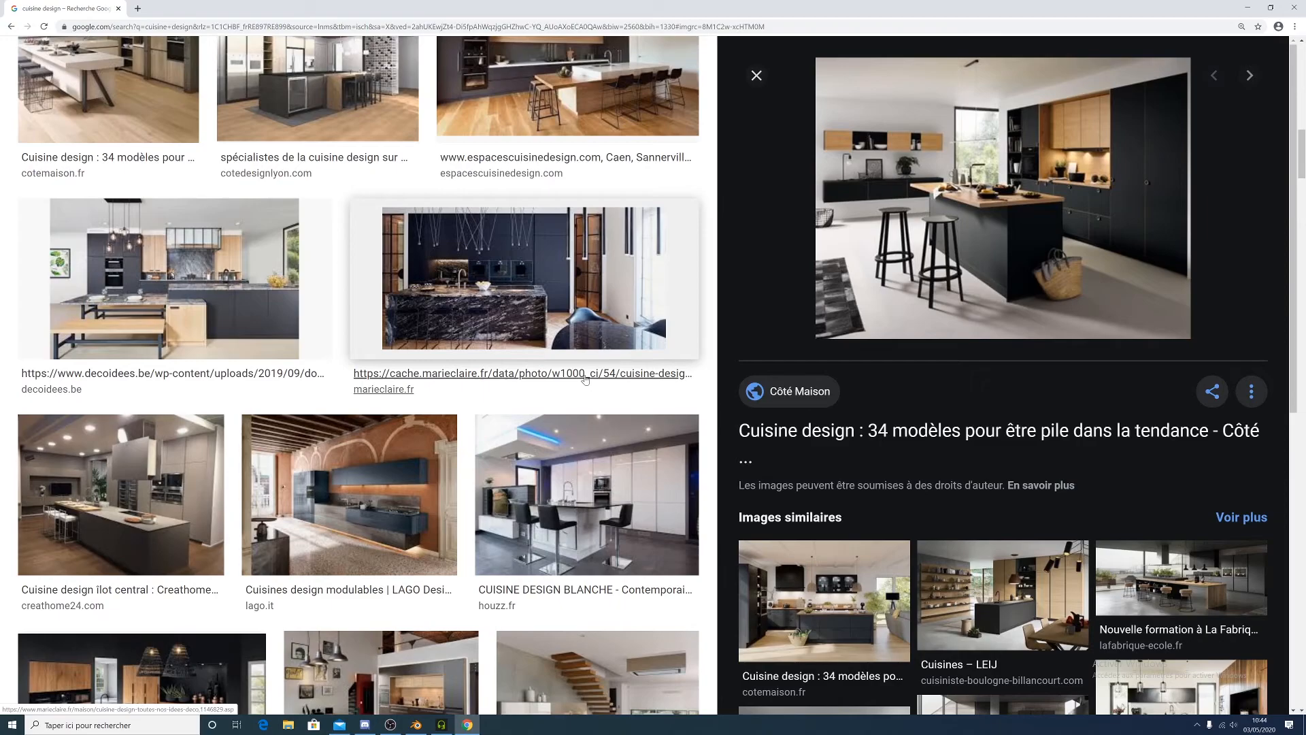
{"action": "scroll", "coordinate": [585, 379], "scroll_direction": "down", "scroll_amount": 10}
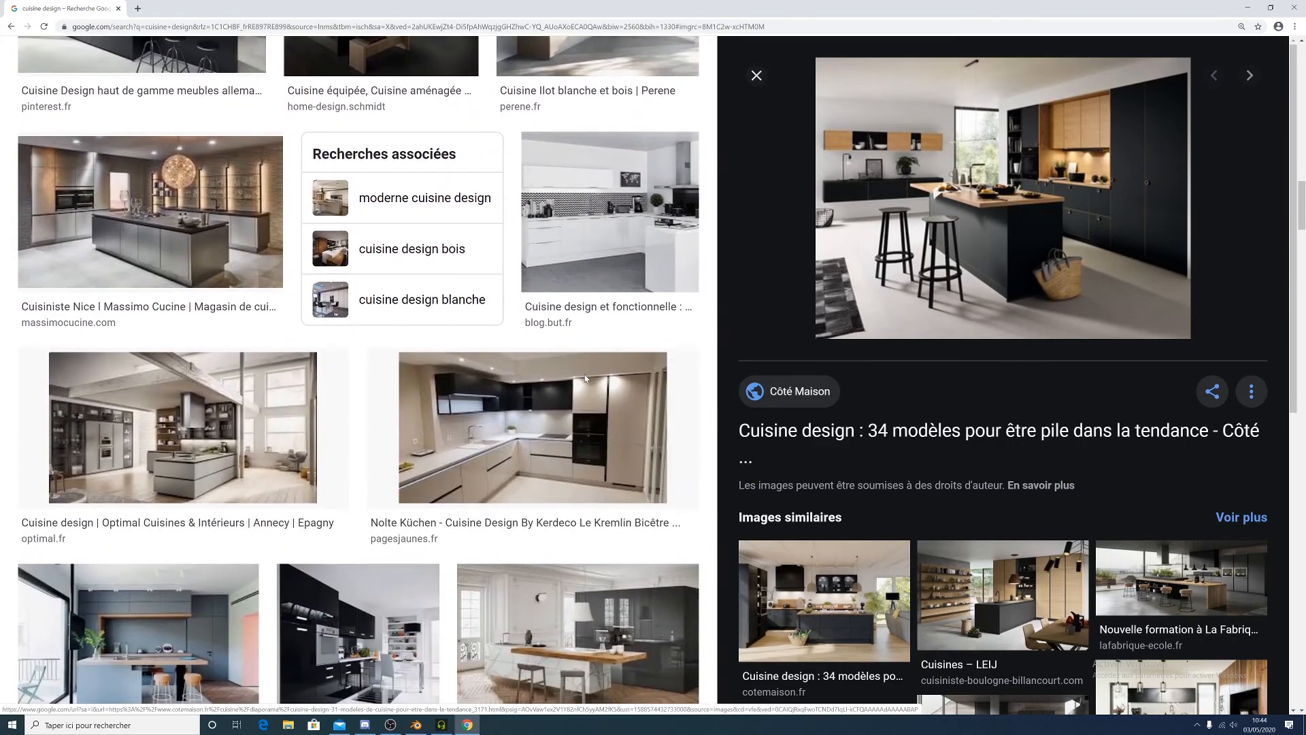
{"action": "scroll", "coordinate": [585, 379], "scroll_direction": "down", "scroll_amount": 4}
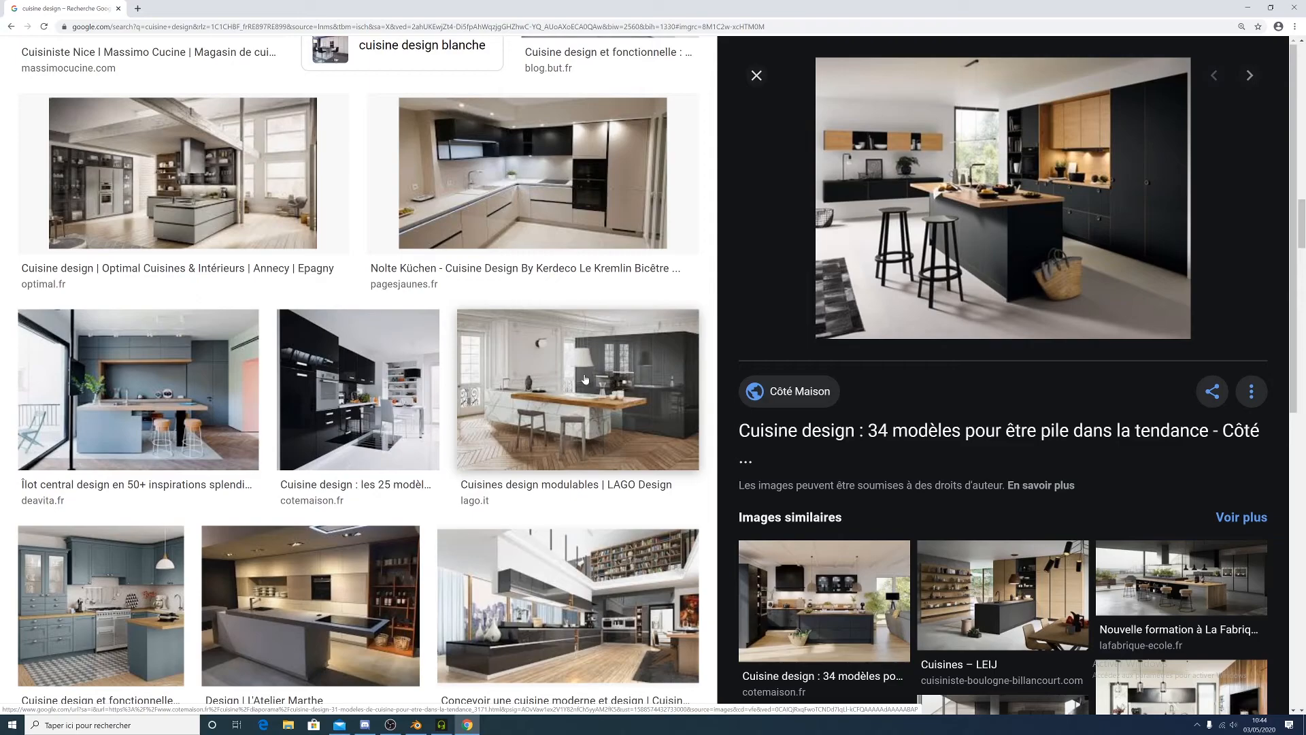
{"action": "left_click", "coordinate": [552, 178]}
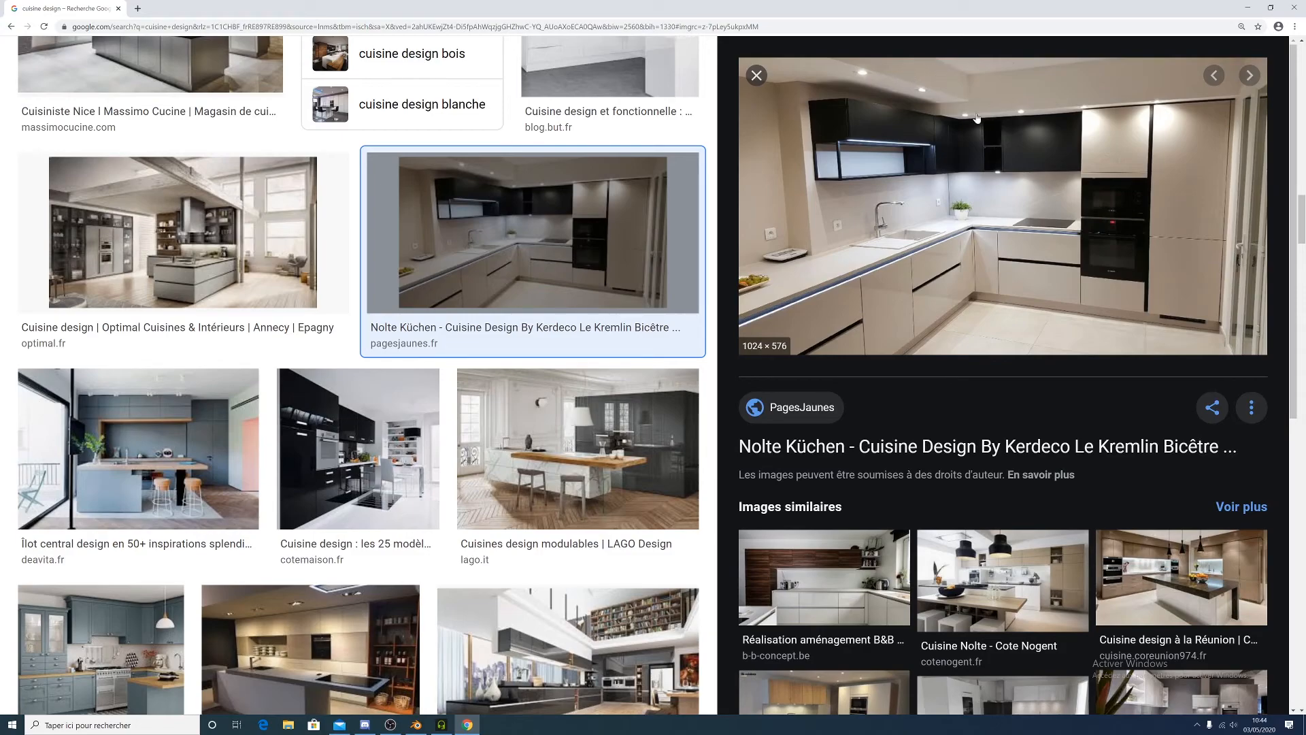
Save the previewed Nolte Küchen kitchen image as a JPEG in the Bureau folder, keeping the suggested file name
{"action": "right_click", "coordinate": [934, 192]}
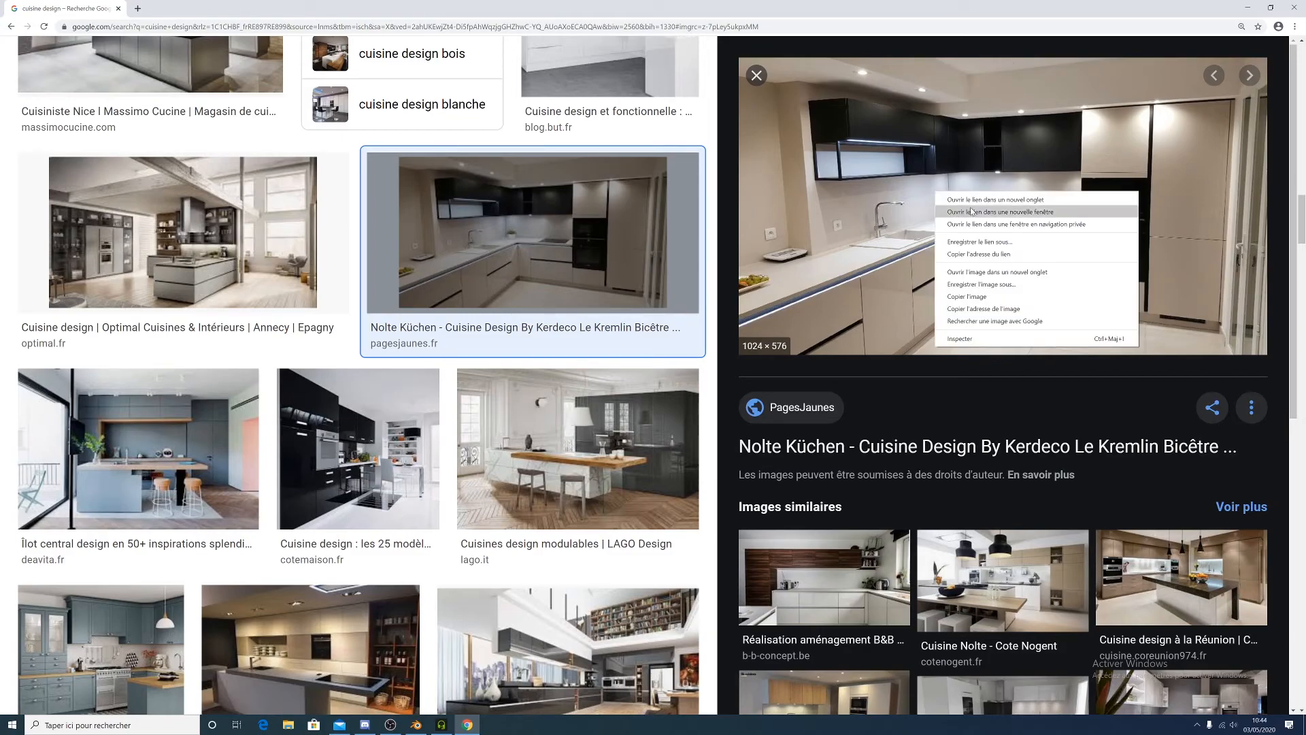
{"action": "left_click", "coordinate": [1018, 283]}
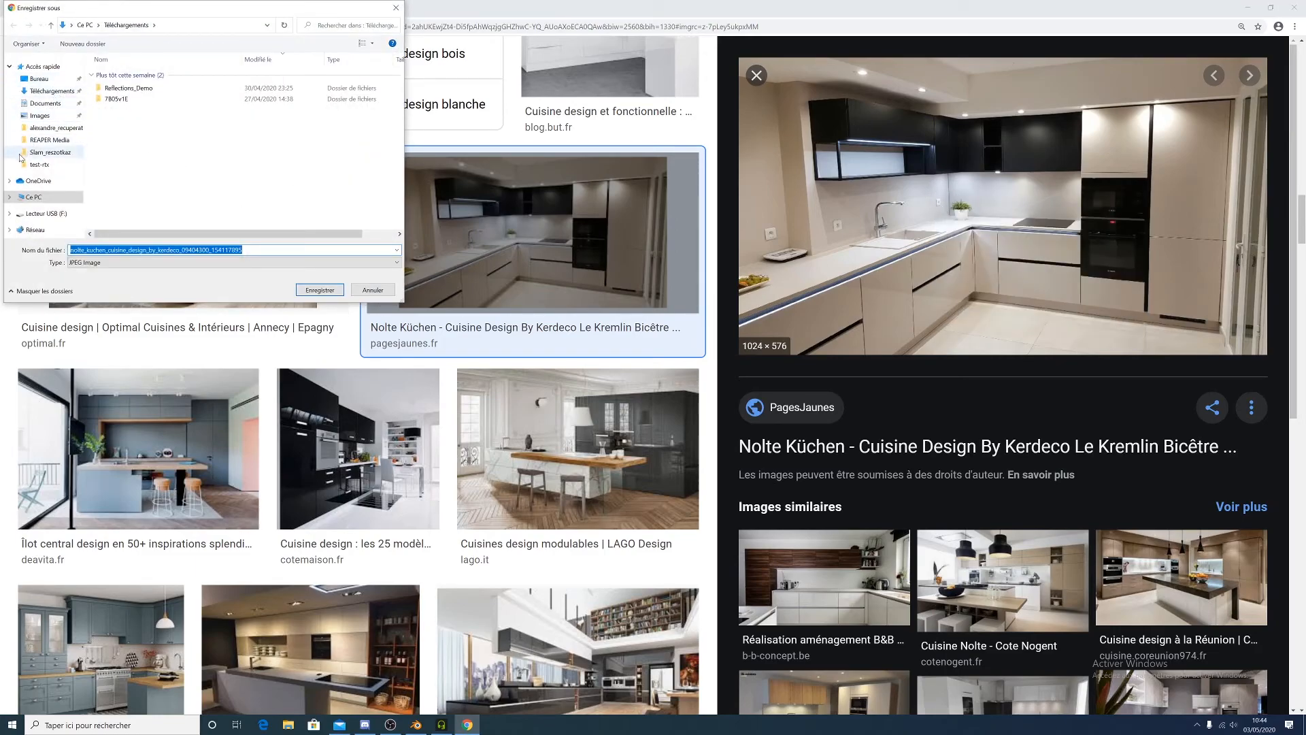
{"action": "left_click", "coordinate": [45, 103]}
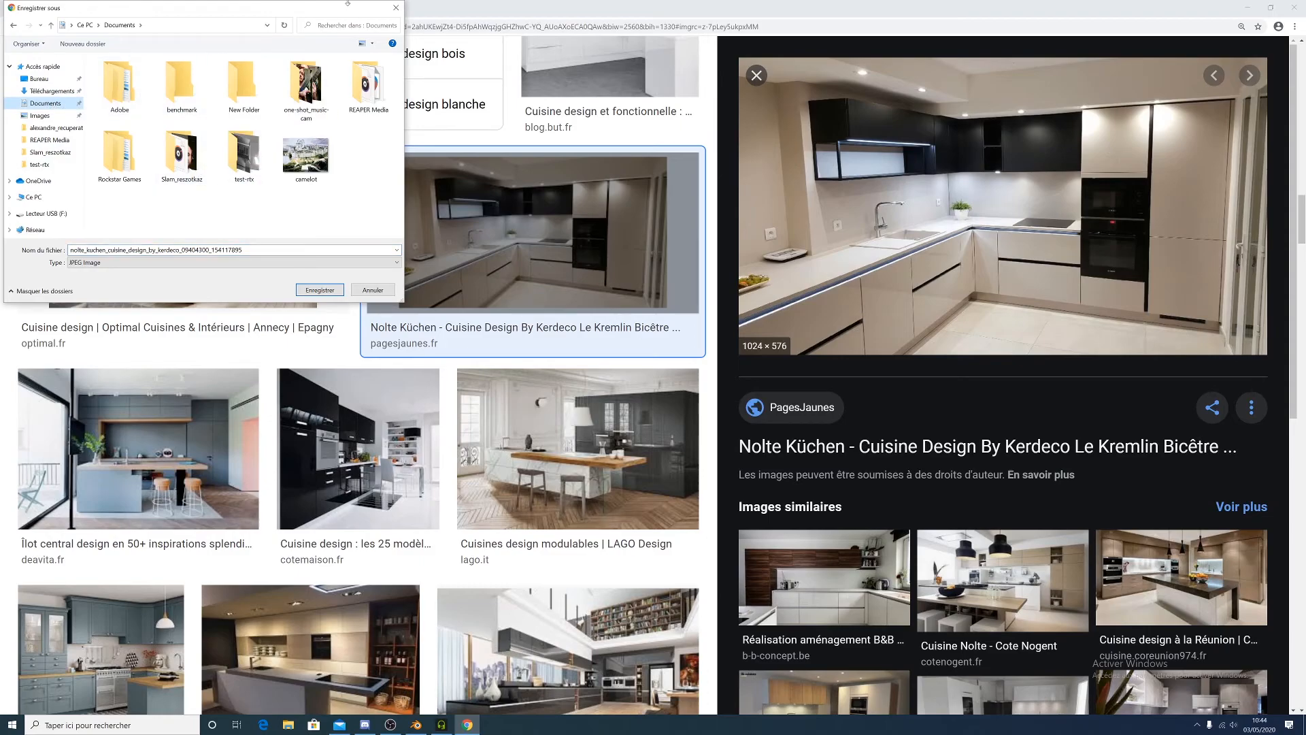
{"action": "left_click", "coordinate": [13, 25]}
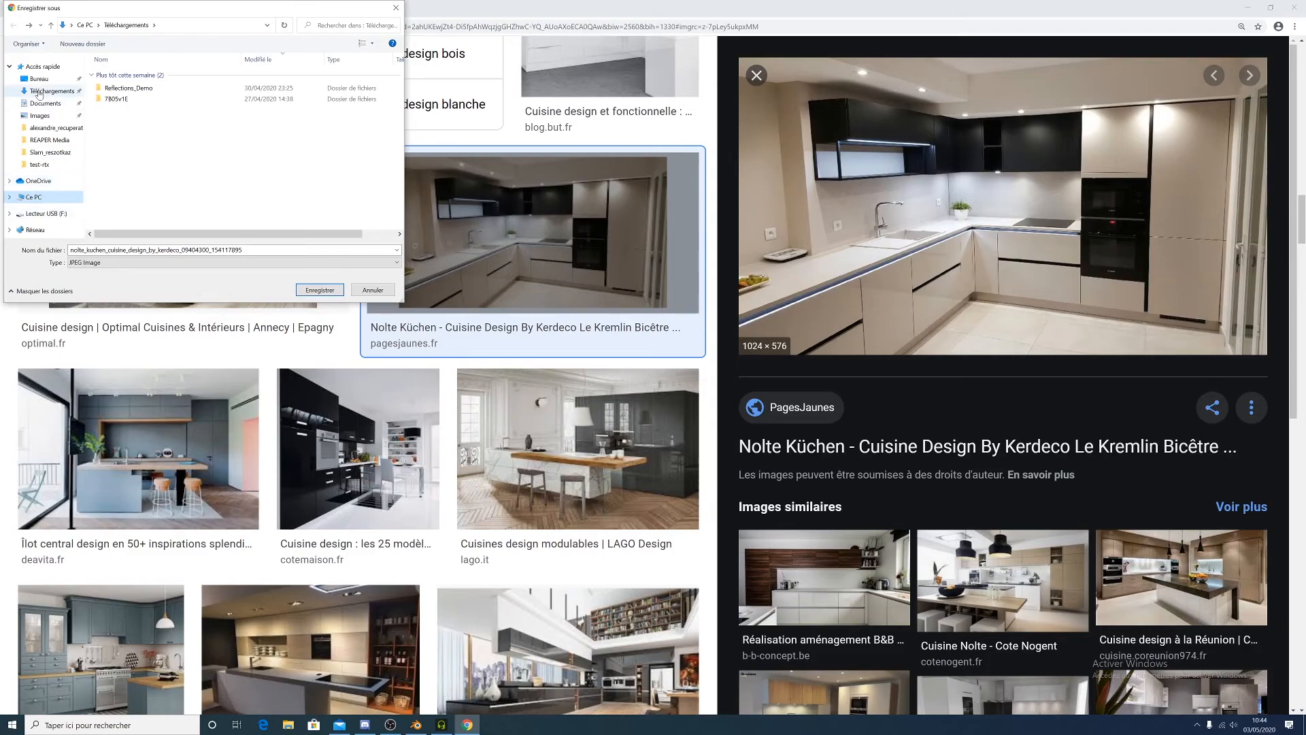
{"action": "left_click", "coordinate": [40, 80]}
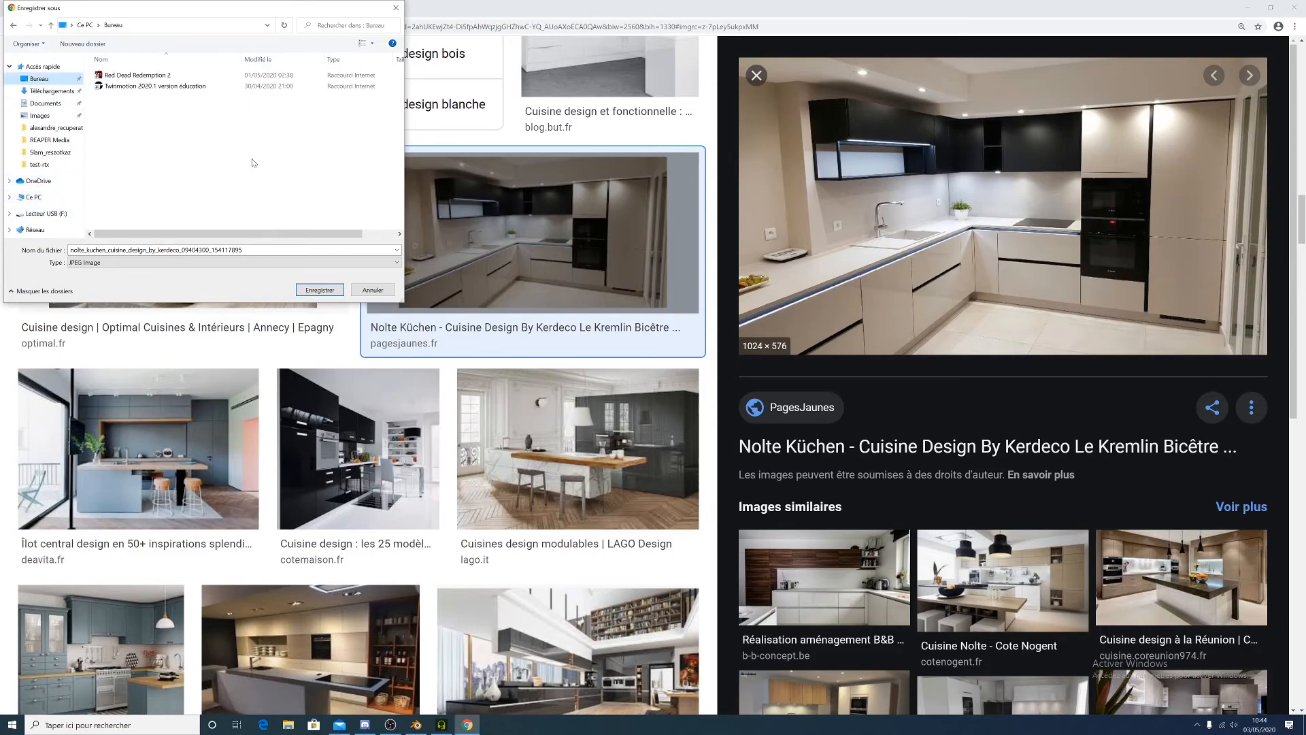
{"action": "left_click", "coordinate": [333, 292]}
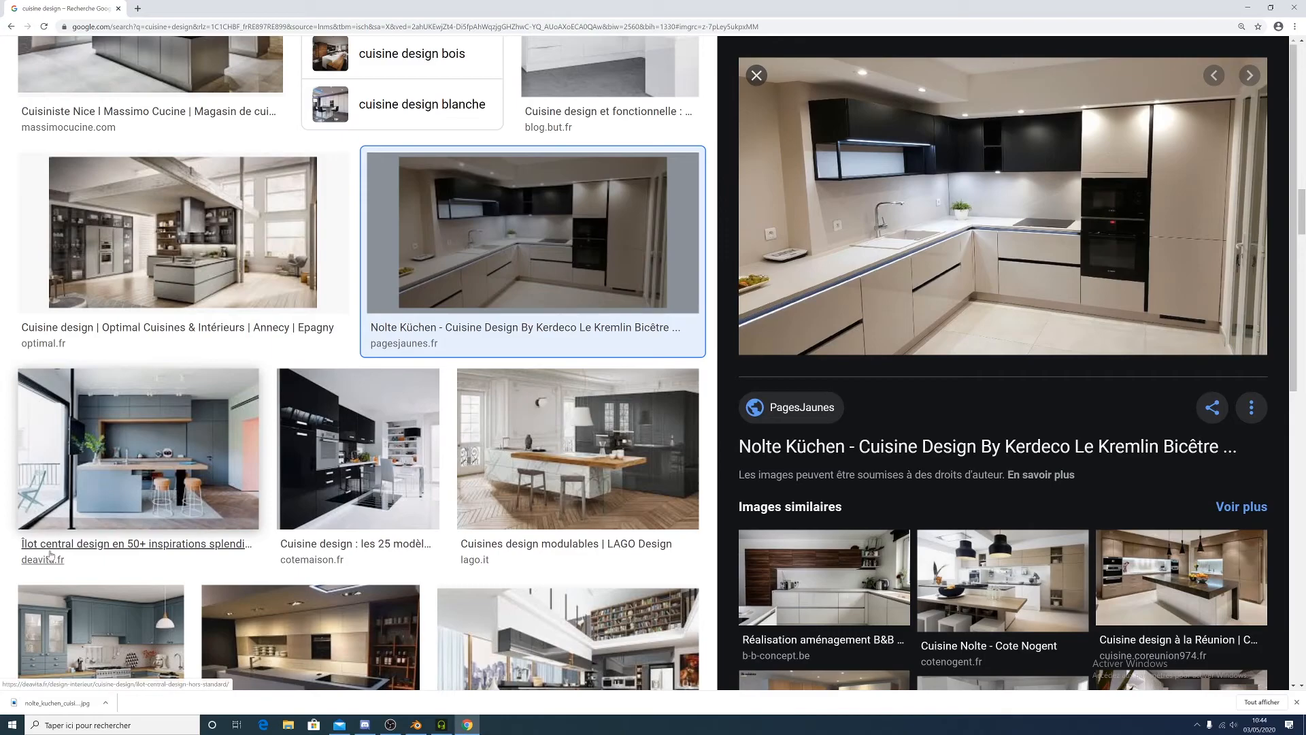
Minimize the browser, switch to Blender and delete the default cube from the scene
{"action": "left_click", "coordinate": [1245, 8]}
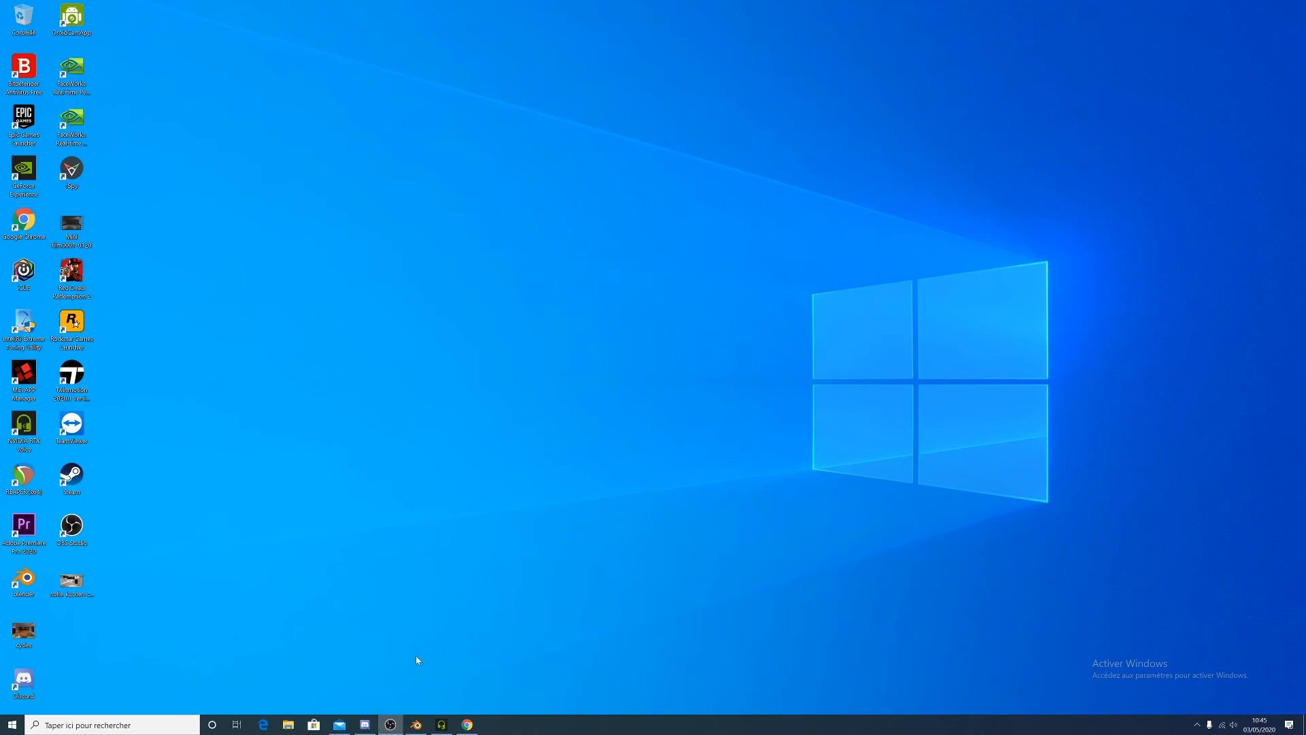
{"action": "left_click", "coordinate": [416, 725]}
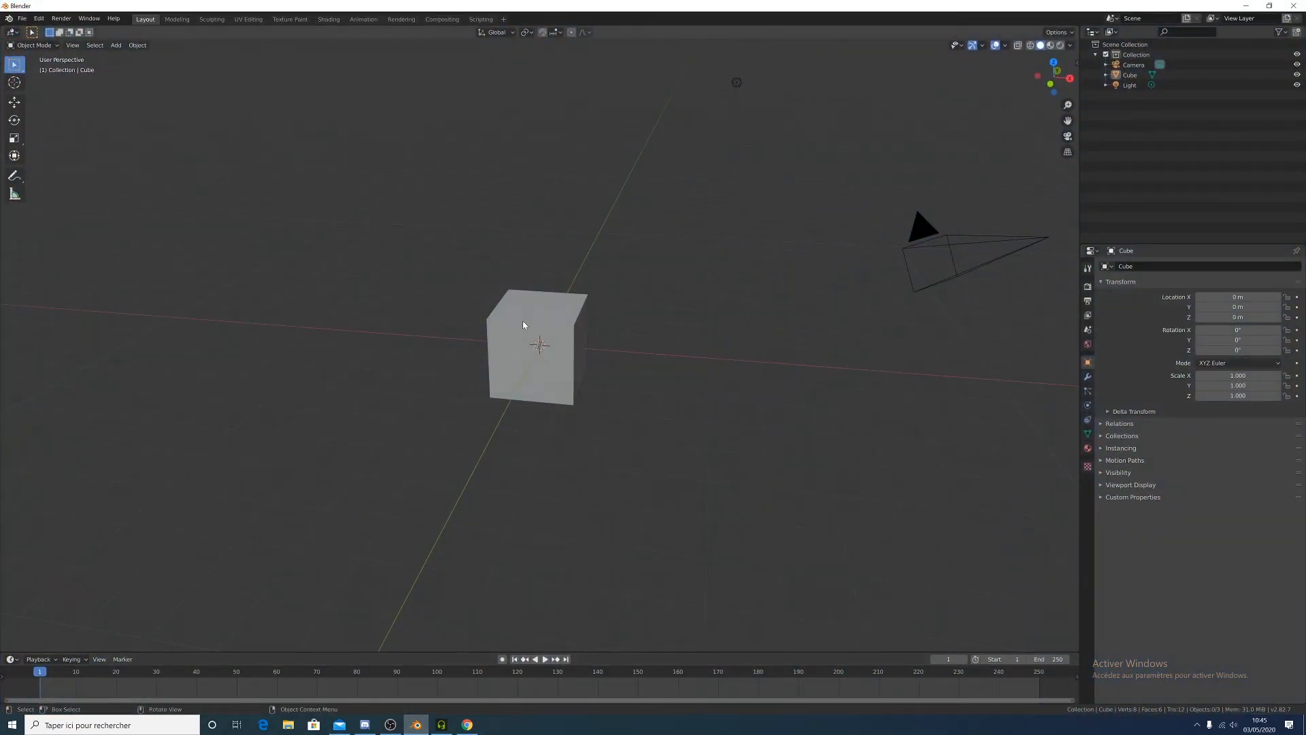
{"action": "left_click", "coordinate": [540, 347]}
{"action": "key", "text": "Delete"}
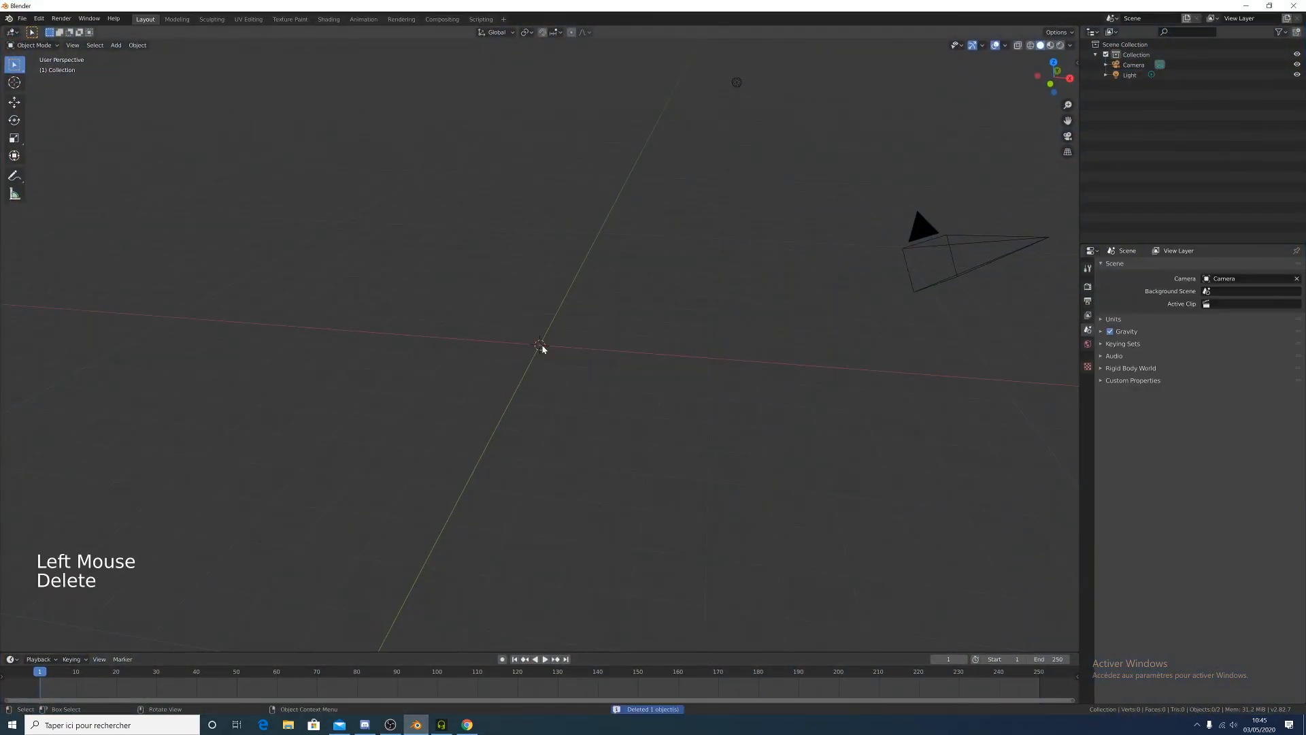
{"action": "left_click", "coordinate": [945, 263]}
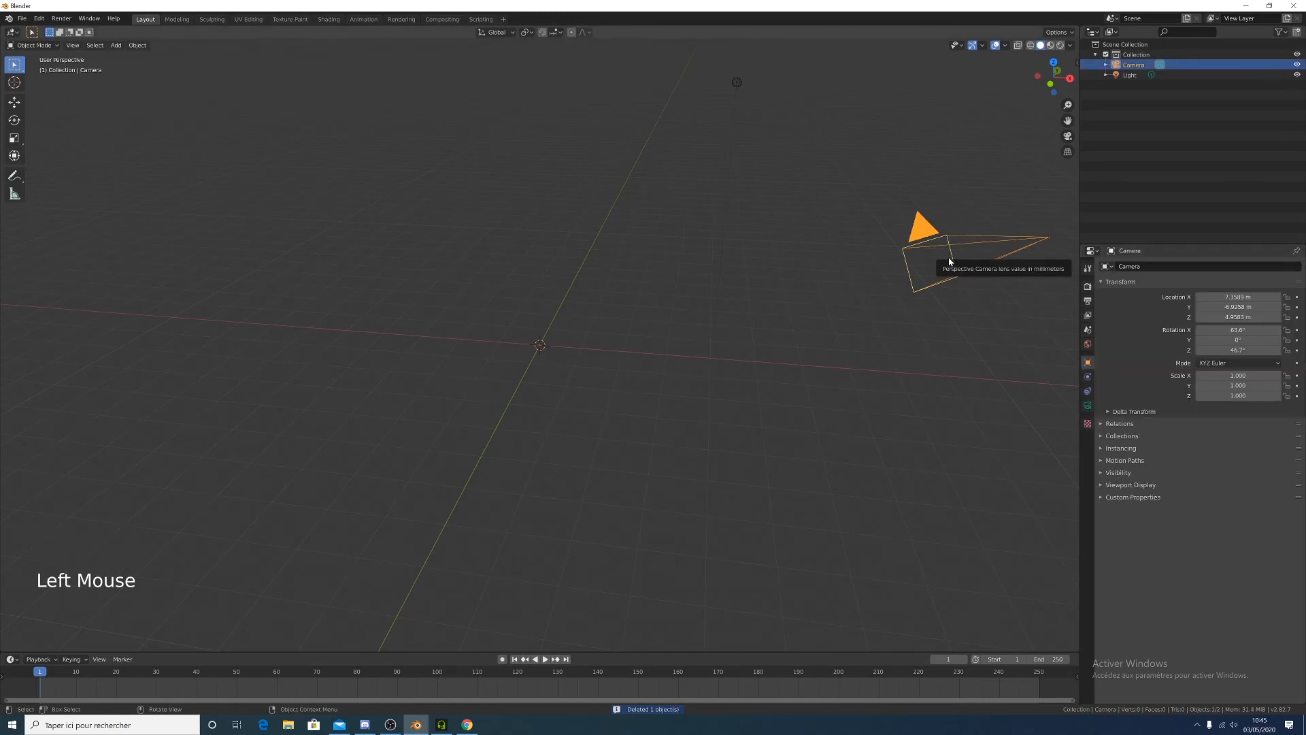
{"action": "key", "text": "KP_0"}
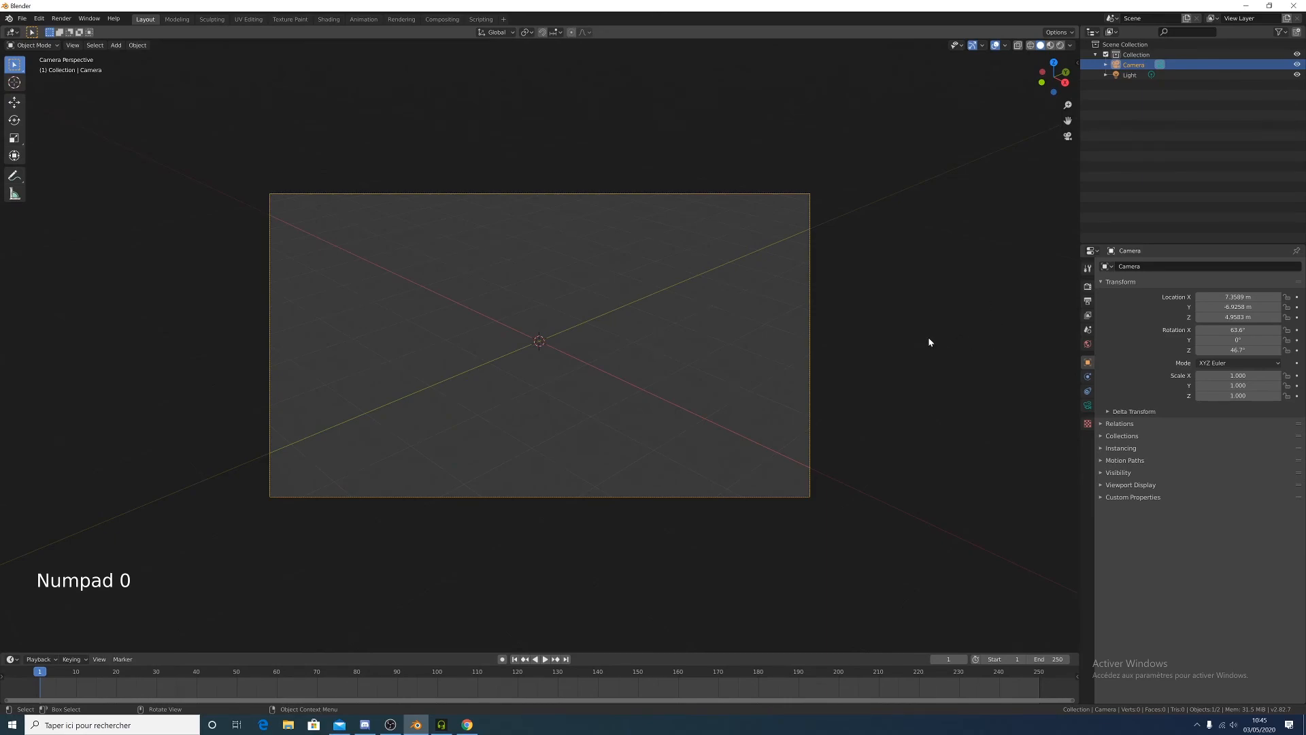
{"action": "scroll", "coordinate": [929, 342], "scroll_direction": "down", "scroll_amount": 1}
{"action": "scroll", "coordinate": [883, 385], "scroll_direction": "up", "scroll_amount": 2}
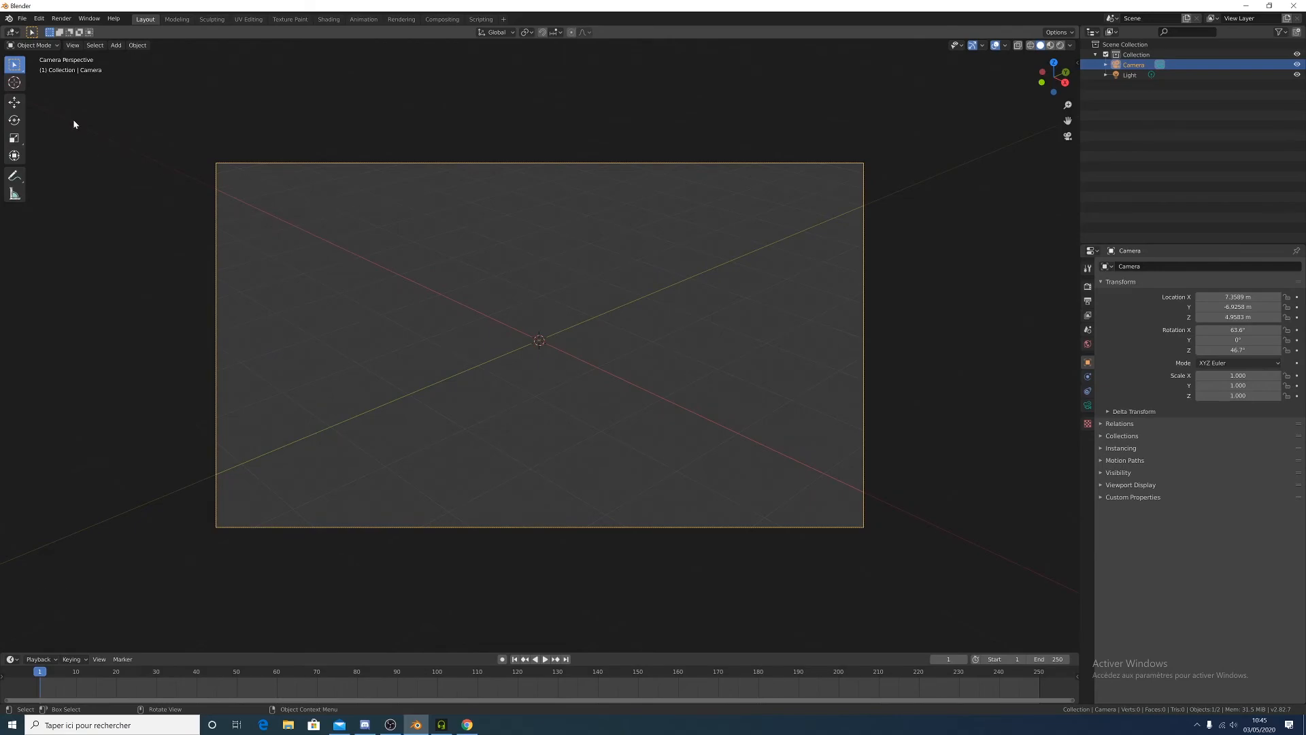
{"action": "middle_click_drag", "start_coordinate": [235, 321], "coordinate": [340, 238]}
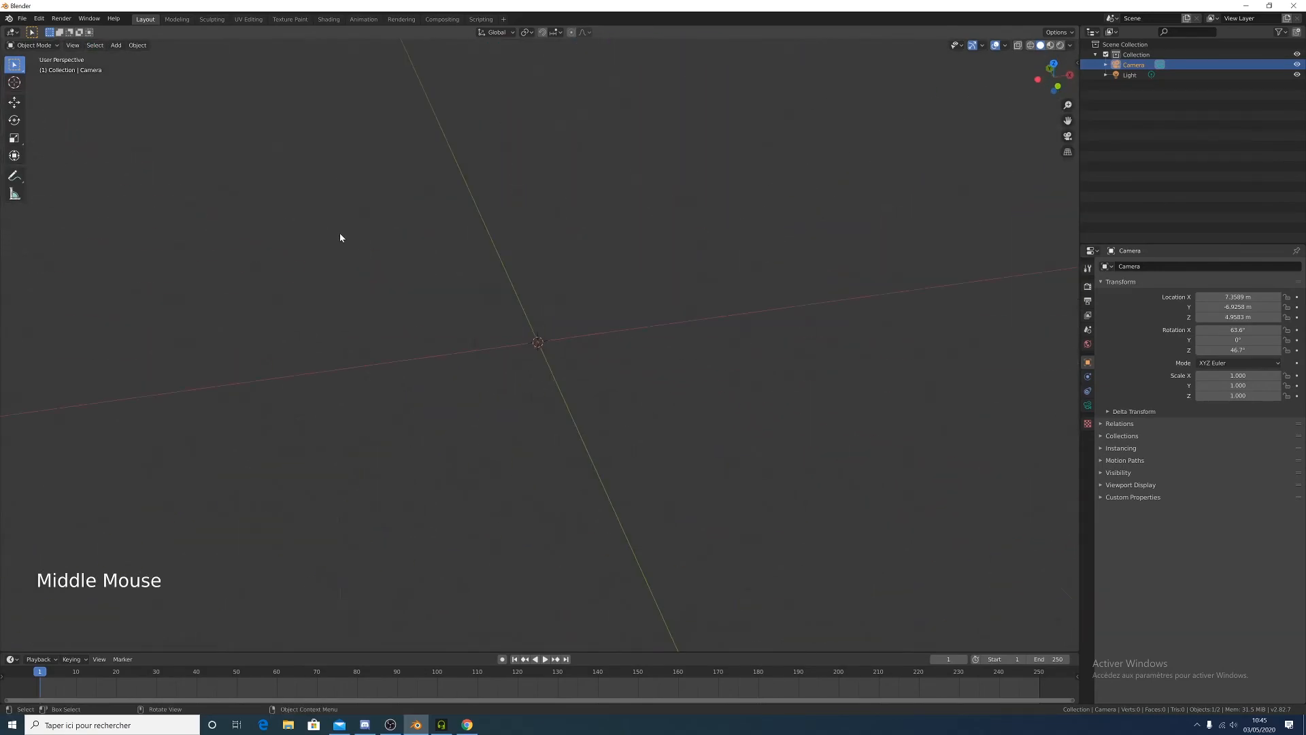
Start a new file and discard the unsaved changes to the current untitled scene
{"action": "left_click", "coordinate": [22, 18]}
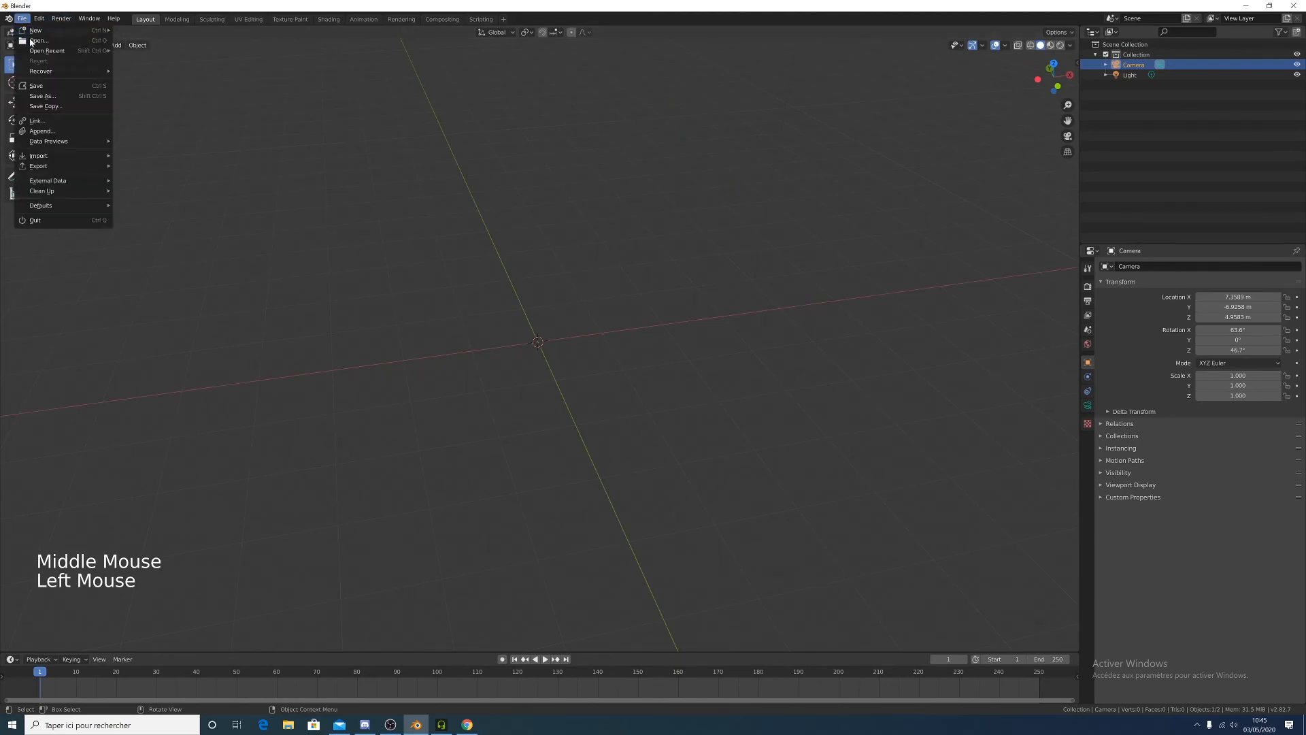
{"action": "mouse_move", "coordinate": [55, 36]}
{"action": "left_click", "coordinate": [138, 30]}
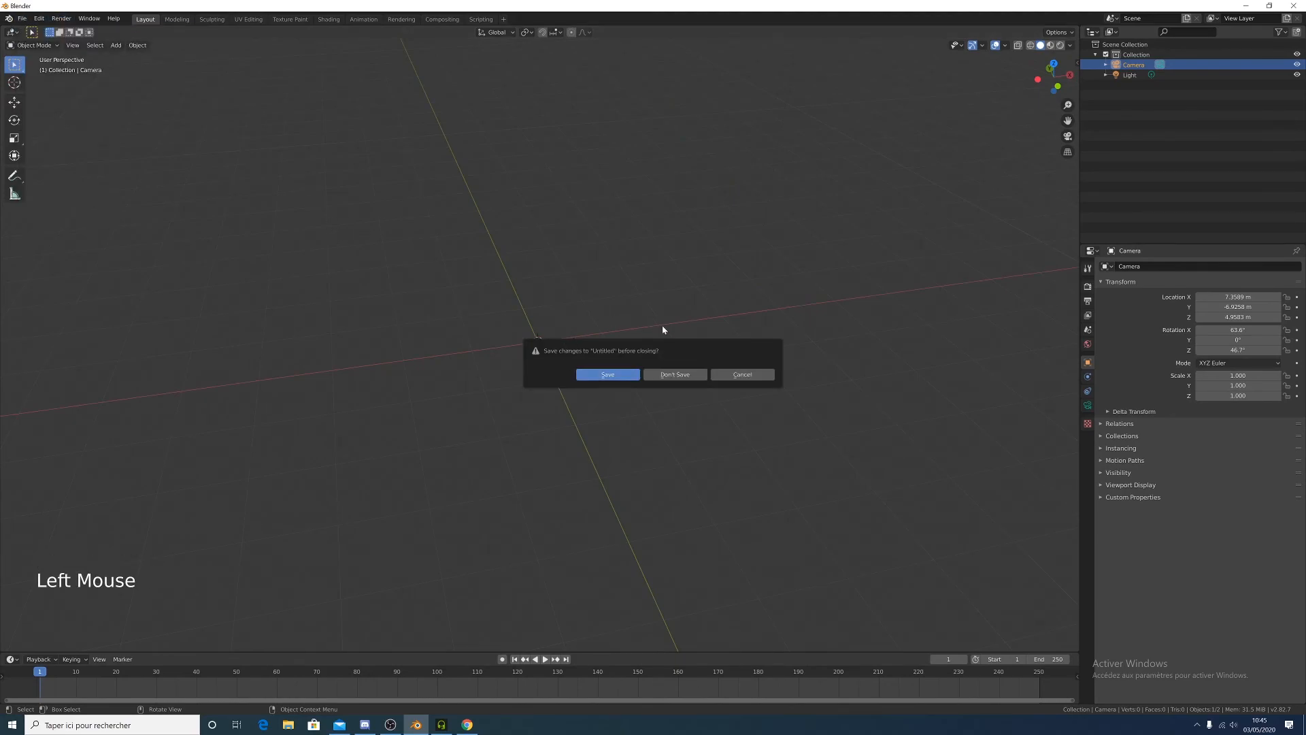
{"action": "left_click", "coordinate": [664, 376]}
Enable the Screencast Keys display in the viewport
{"action": "key", "text": "n"}
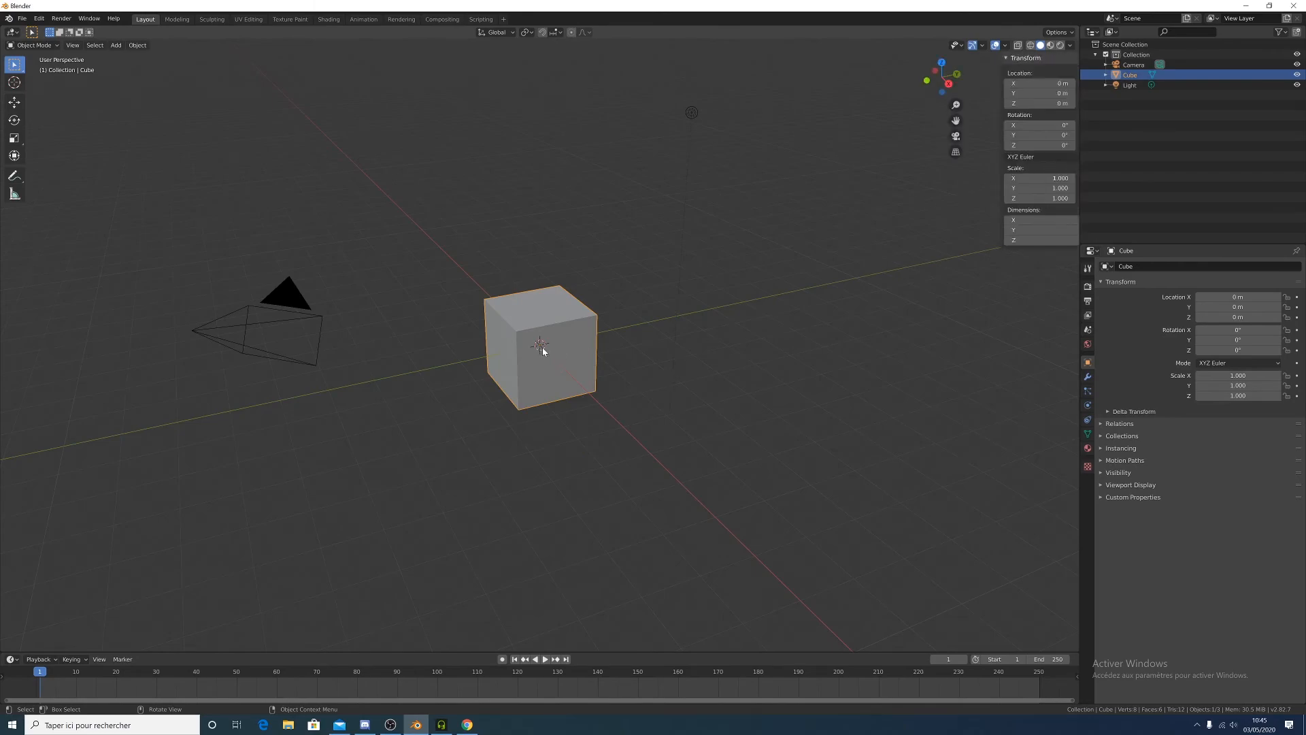
{"action": "left_click", "coordinate": [1073, 133]}
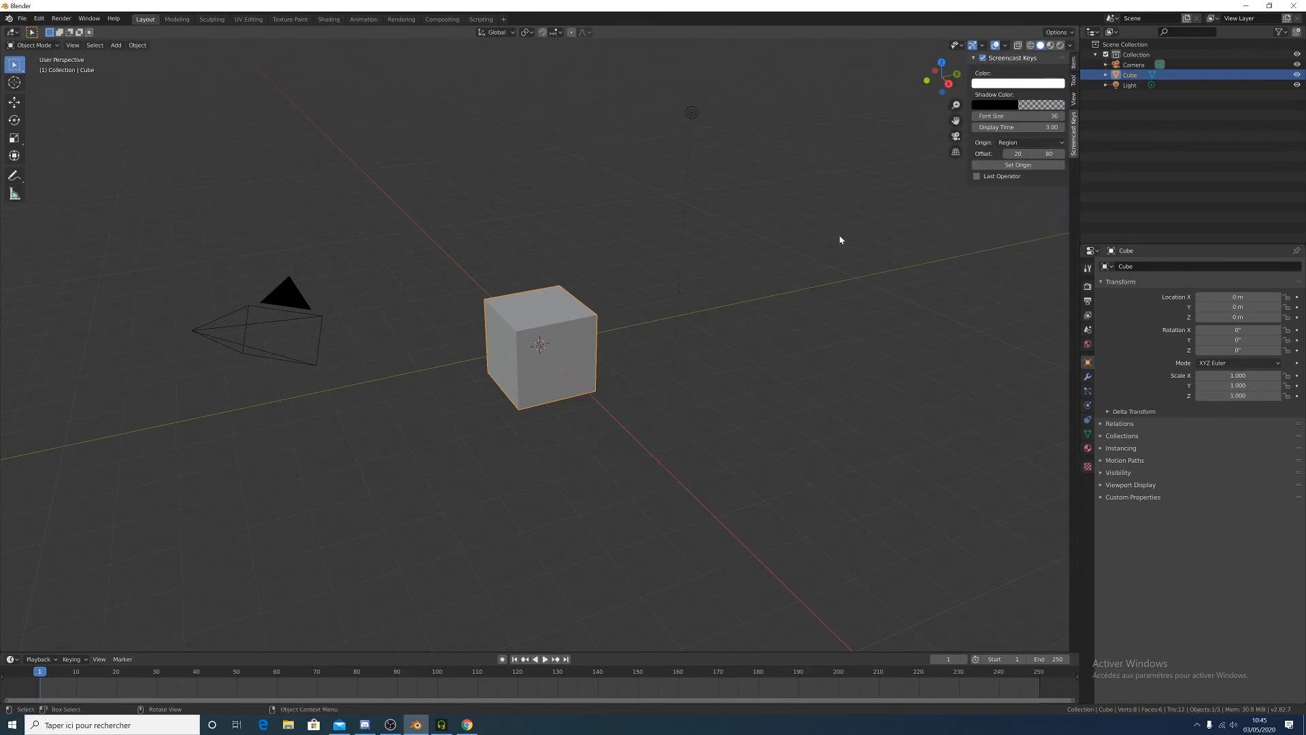
{"action": "key", "text": "n"}
Delete the default cube from the new scene, keeping the camera and the light
{"action": "middle_click_drag", "start_coordinate": [509, 349], "coordinate": [482, 343]}
{"action": "left_click", "coordinate": [110, 248]}
{"action": "left_click", "coordinate": [522, 324]}
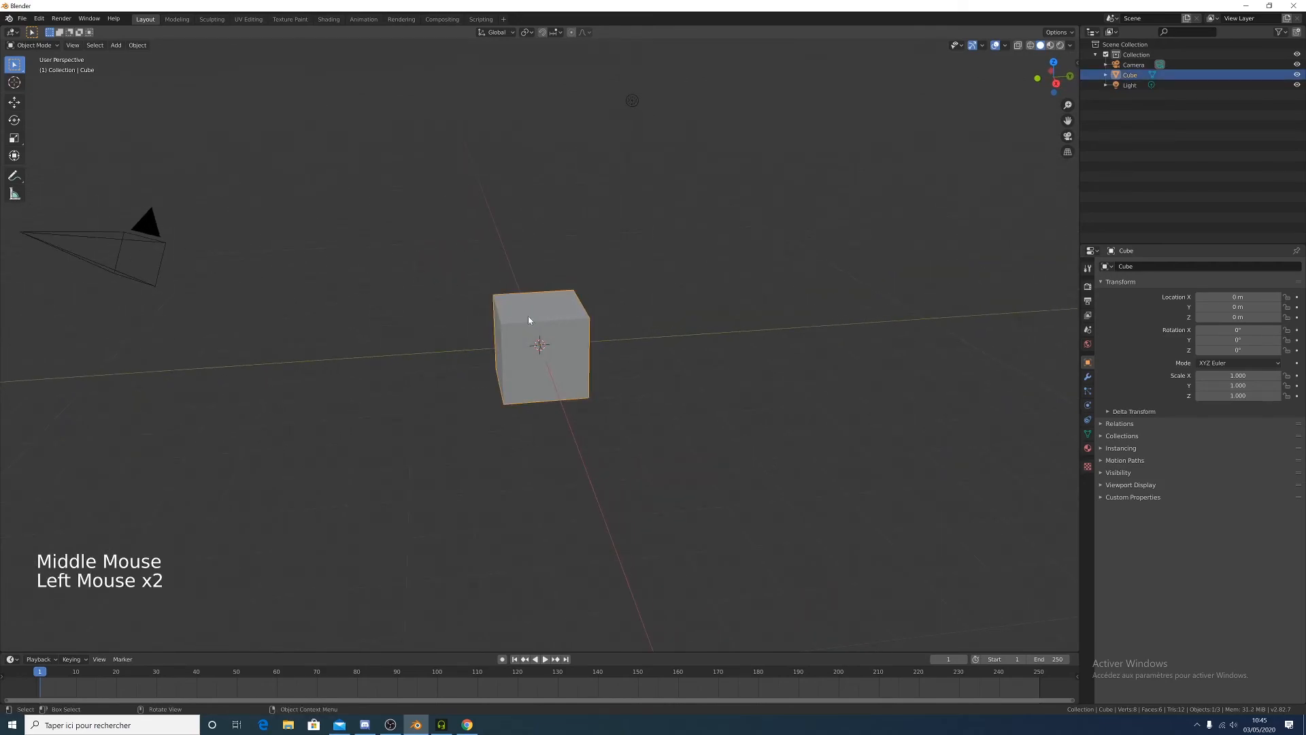
{"action": "left_click", "coordinate": [632, 92]}
{"action": "left_click", "coordinate": [632, 101]}
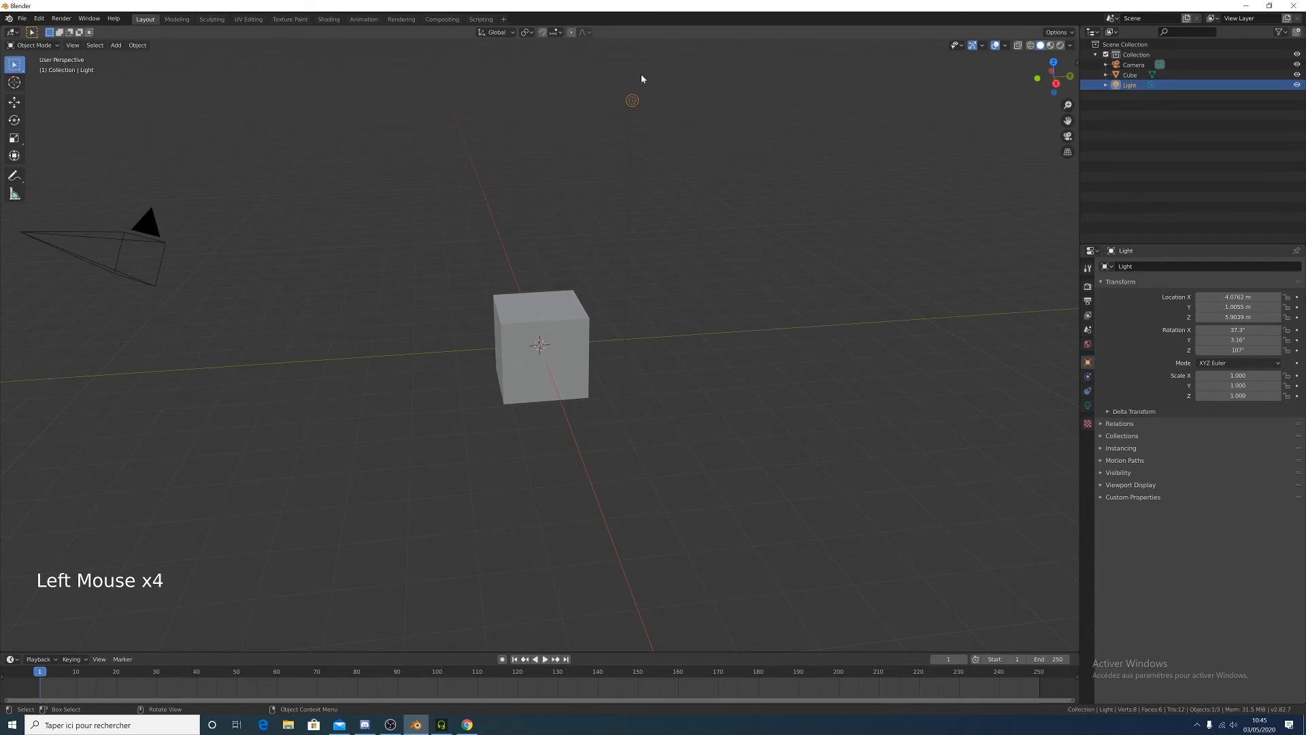
{"action": "left_click", "coordinate": [536, 349]}
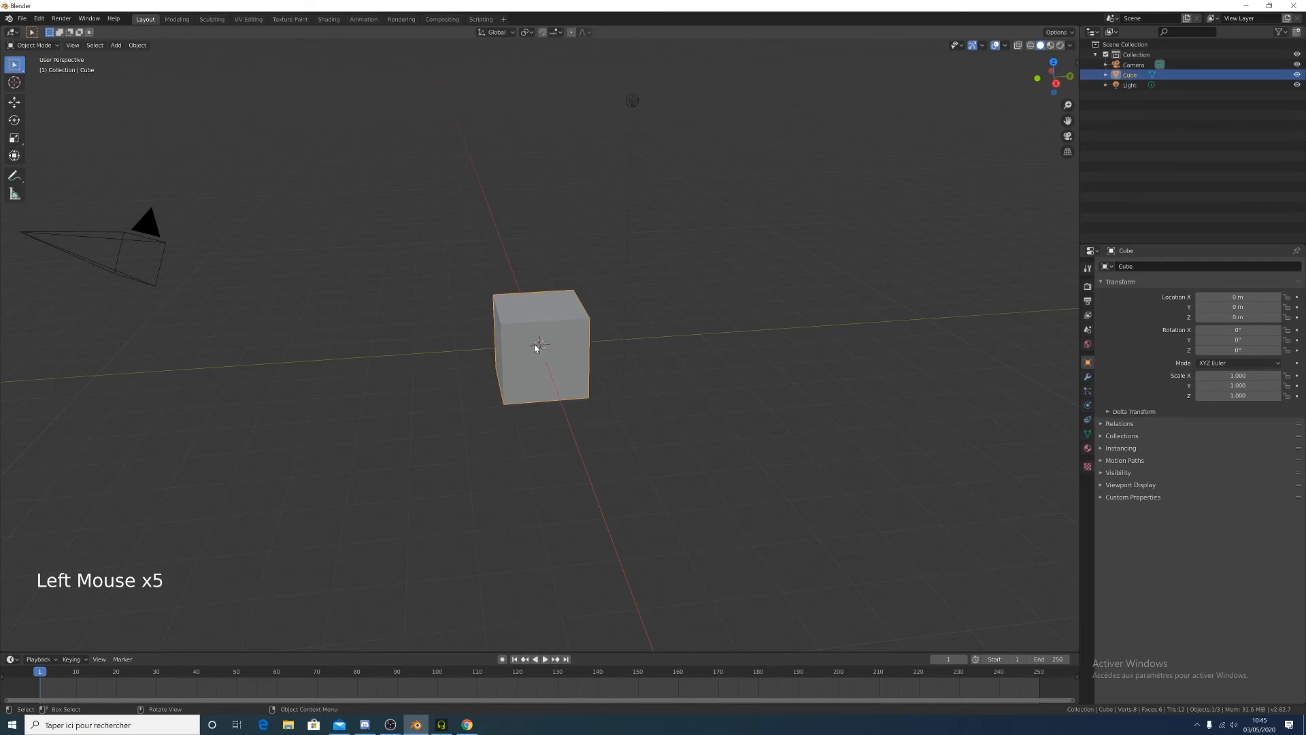
{"action": "key", "text": "x"}
{"action": "left_click", "coordinate": [522, 346]}
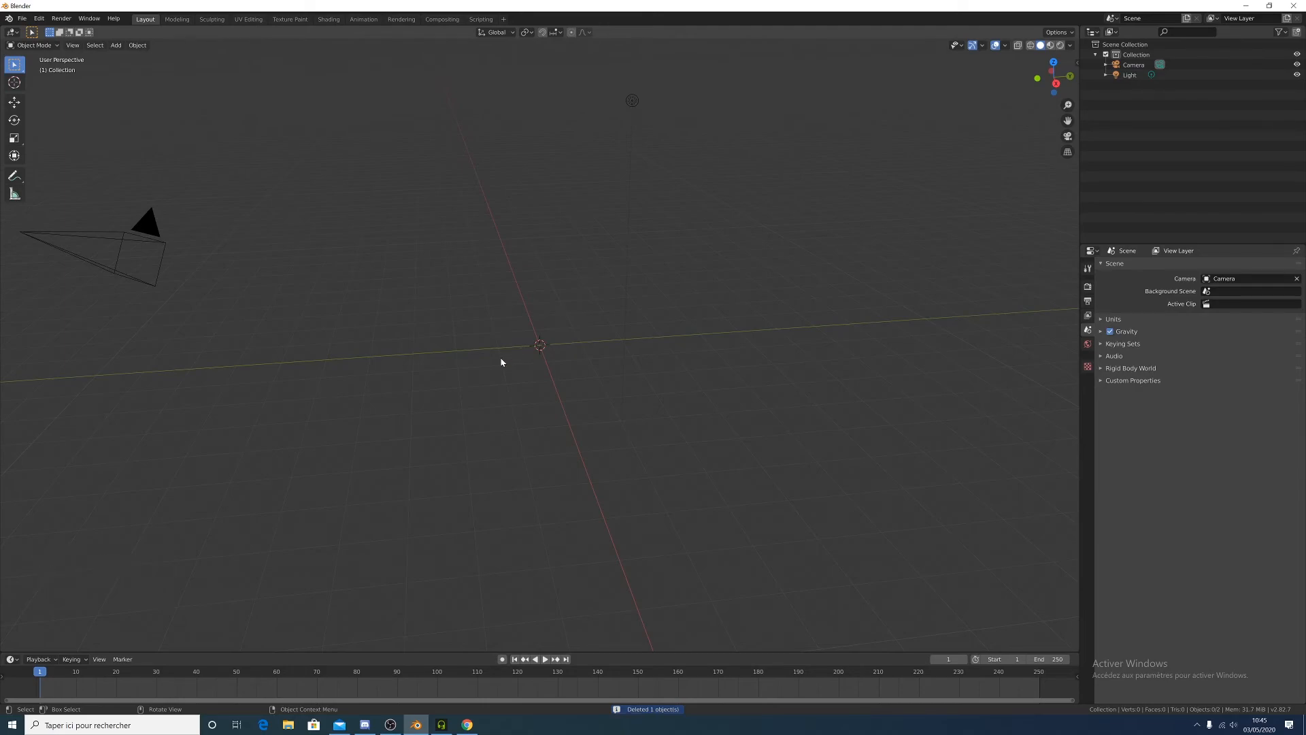
Look through the camera, select it and enable Background Images in its camera settings
{"action": "key", "text": "KP_0"}
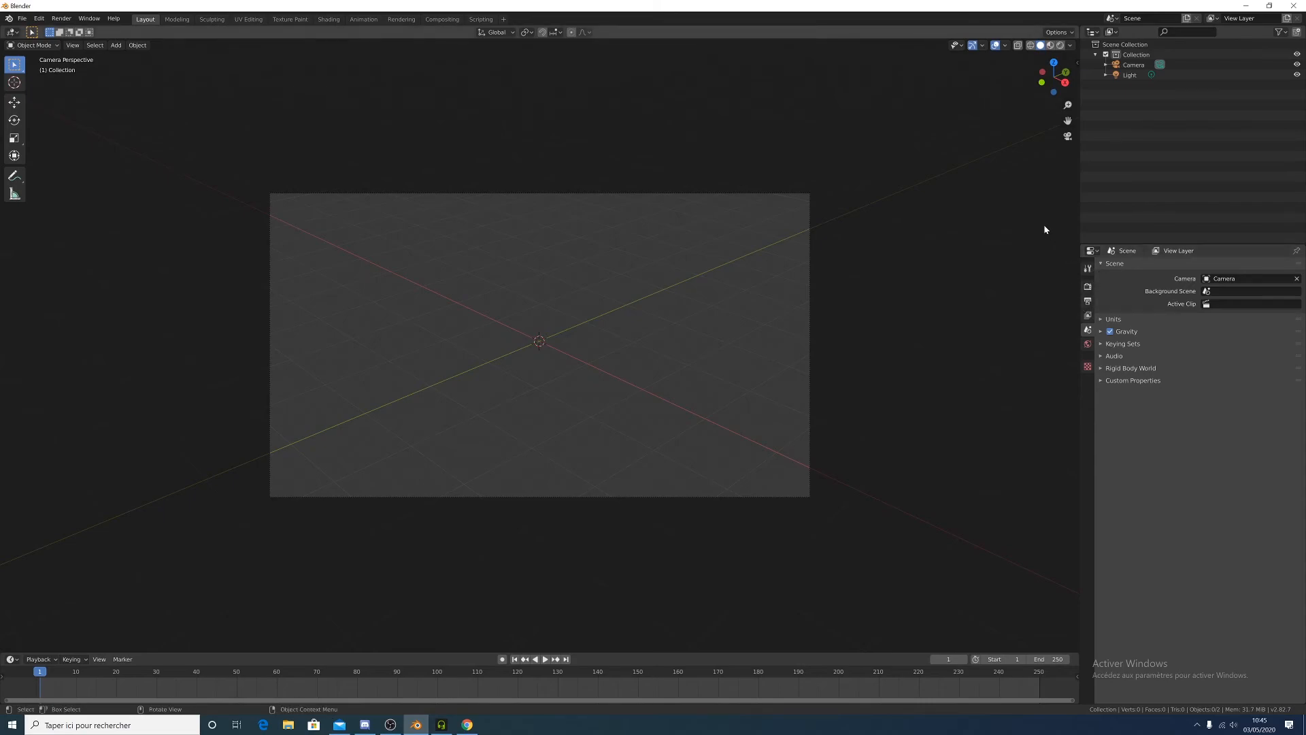
{"action": "key", "text": "n"}
{"action": "left_click", "coordinate": [1074, 81]}
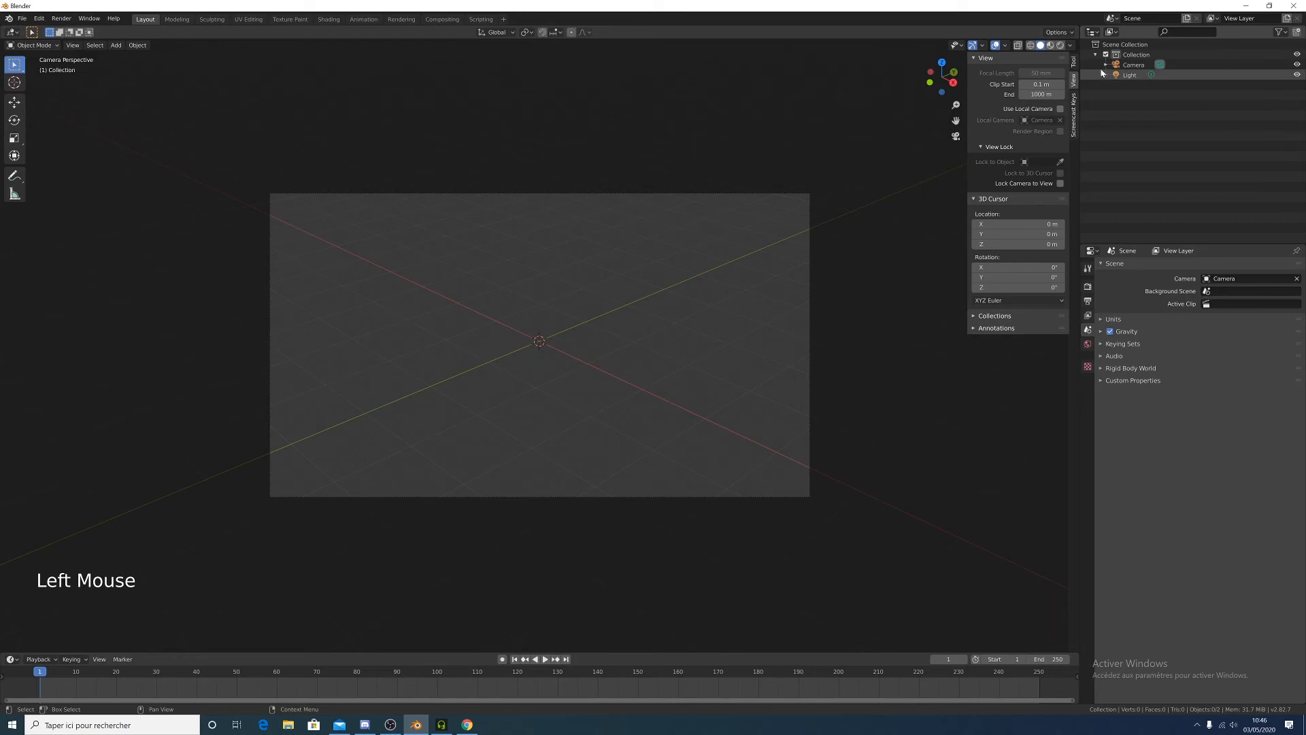
{"action": "left_click", "coordinate": [1075, 63]}
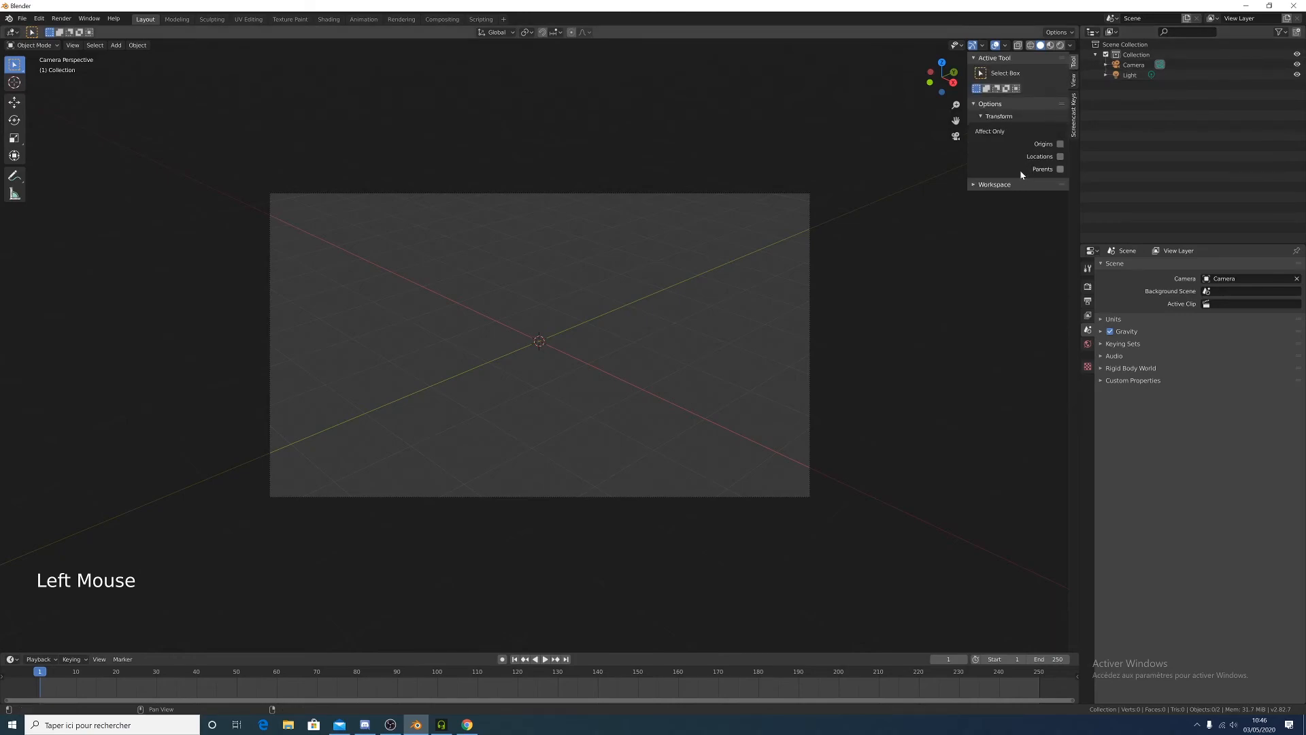
{"action": "left_click", "coordinate": [807, 329]}
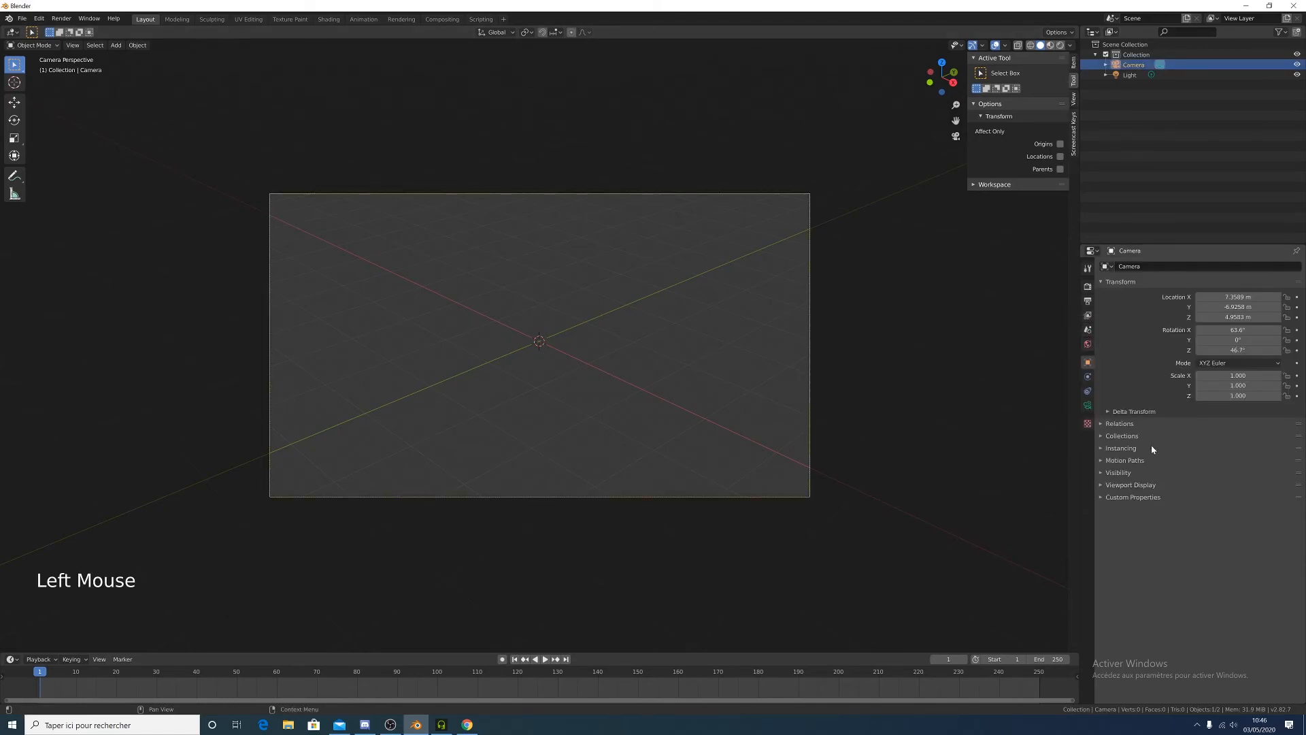
{"action": "left_click", "coordinate": [1087, 405]}
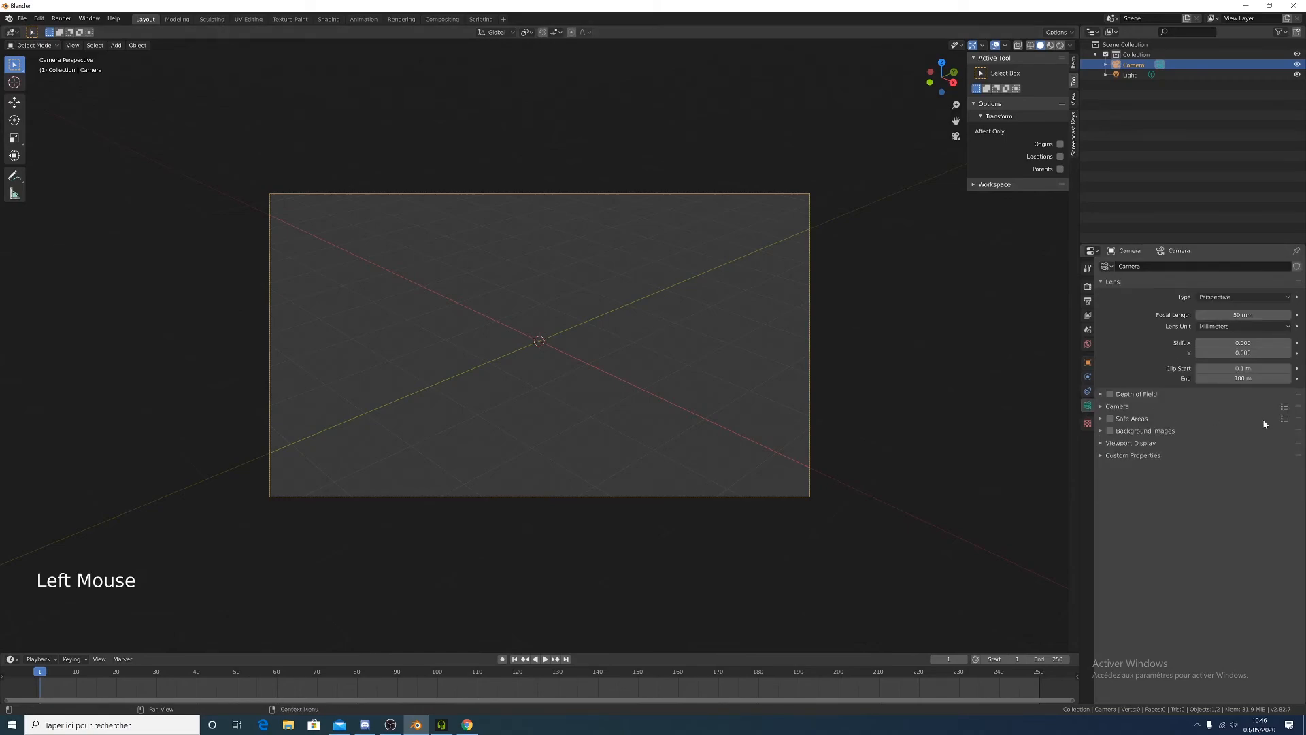
{"action": "left_click", "coordinate": [1110, 431]}
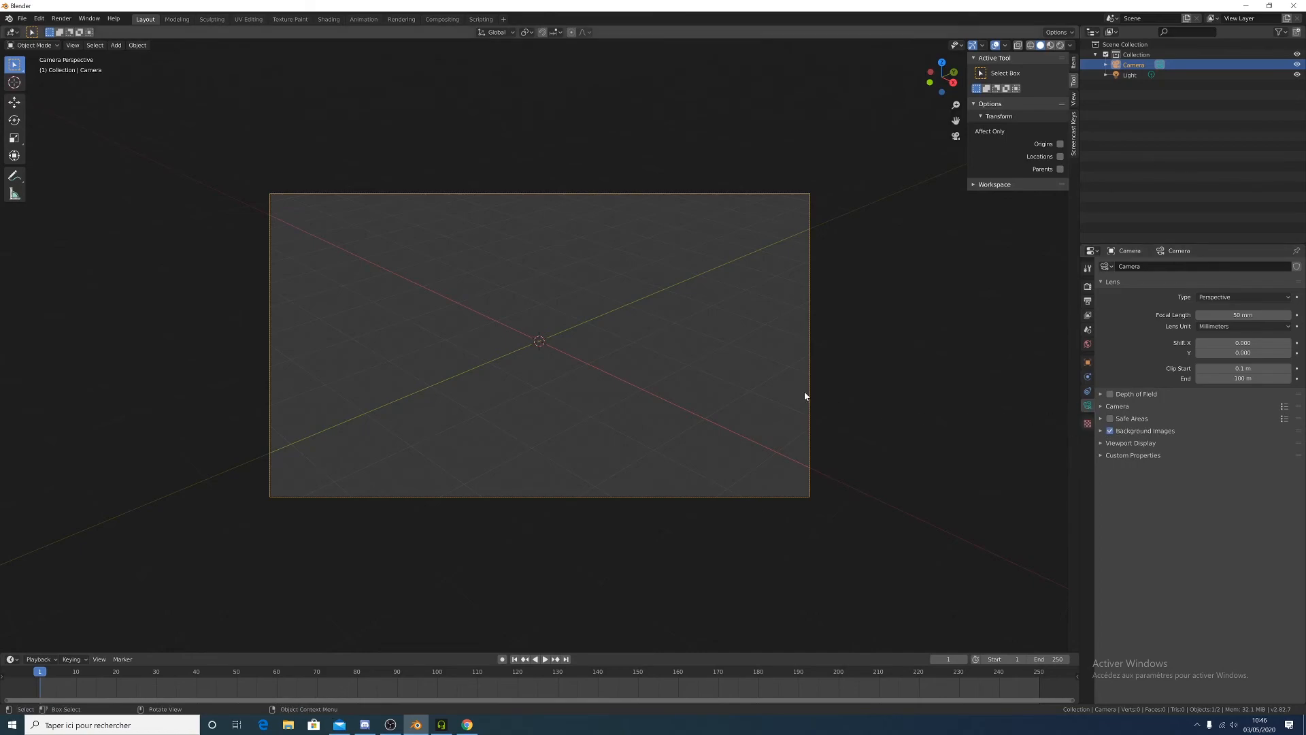
{"action": "left_click", "coordinate": [813, 319]}
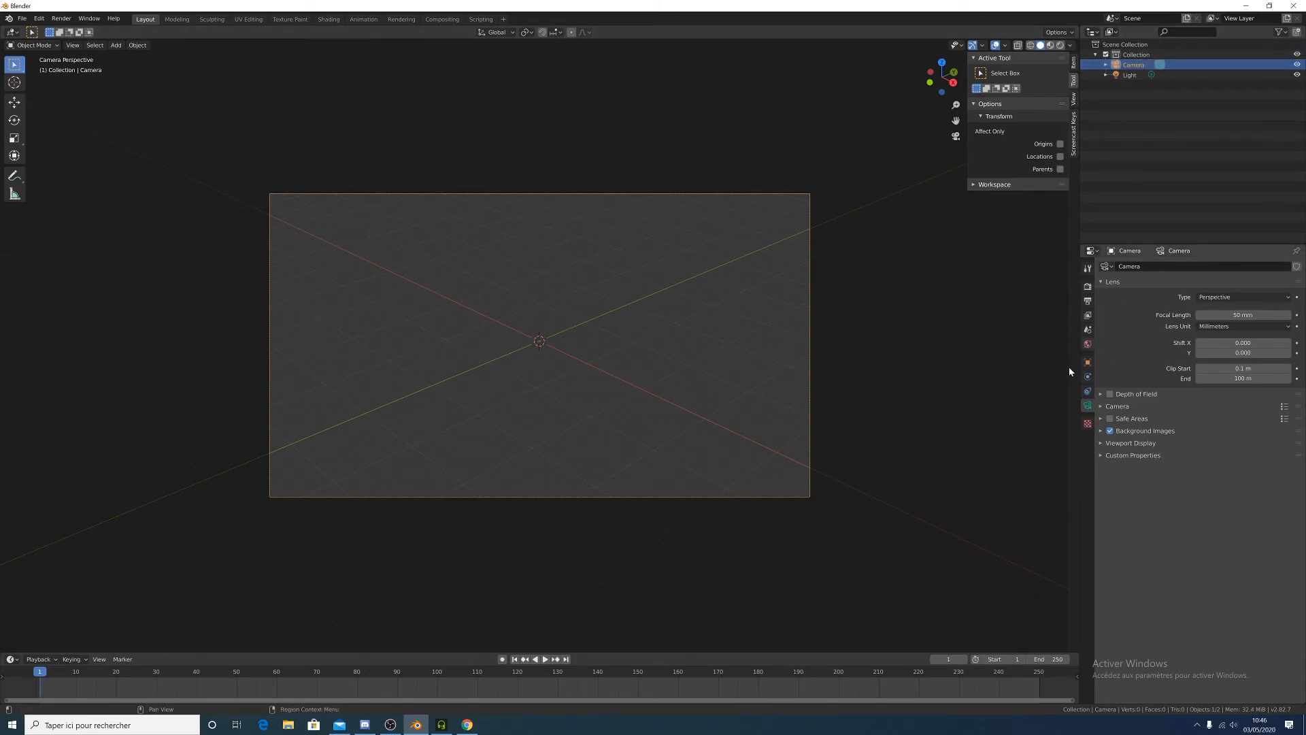
Add nolte_kuchen_cuisine_design_by_kerdeco_09404300_154117895.jpg from the Desktop folder as the camera's background image
{"action": "left_click", "coordinate": [1100, 433]}
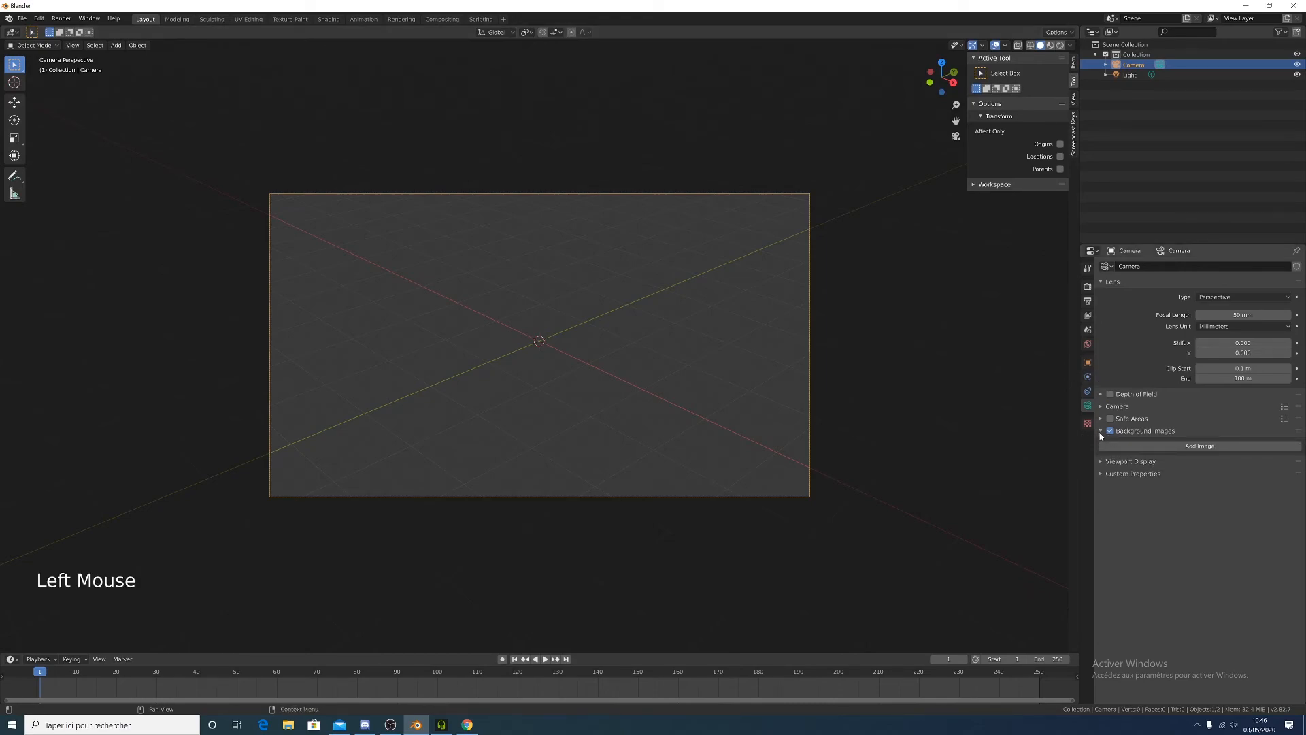
{"action": "left_click", "coordinate": [1186, 446]}
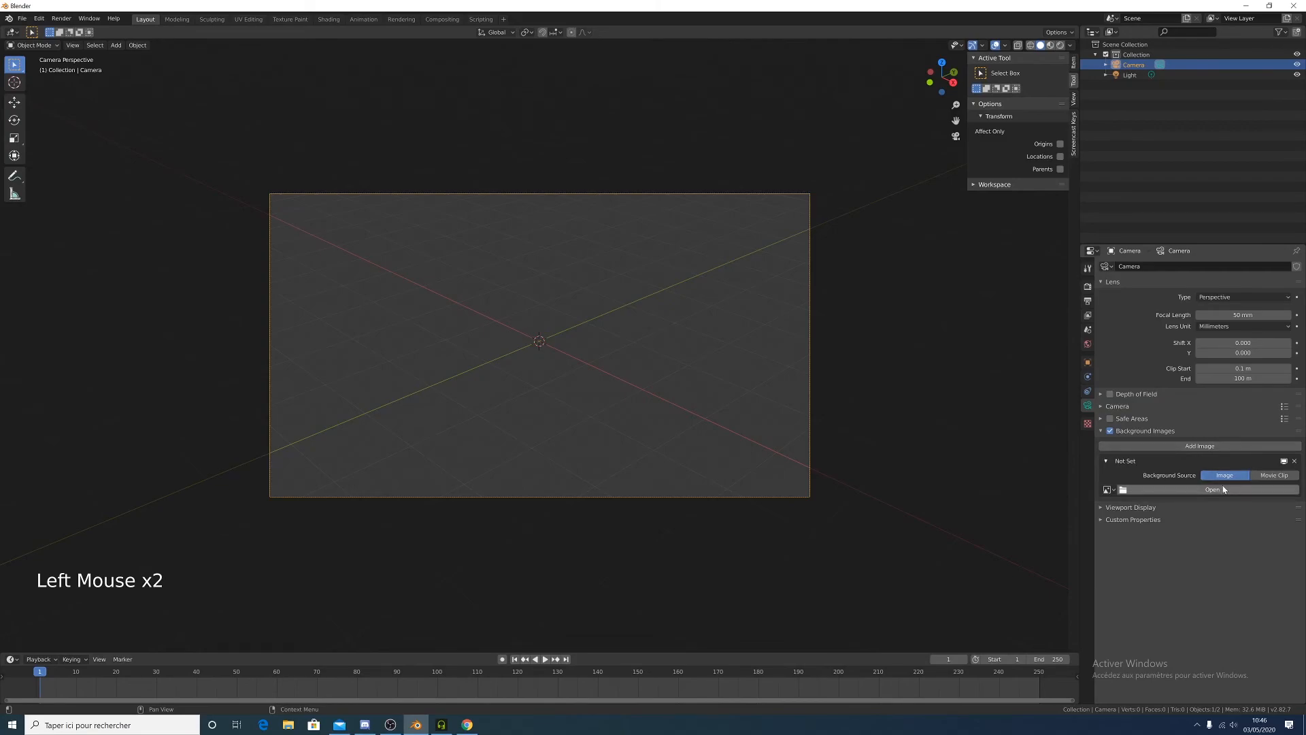
{"action": "left_click", "coordinate": [1132, 489]}
{"action": "left_click", "coordinate": [1133, 489]}
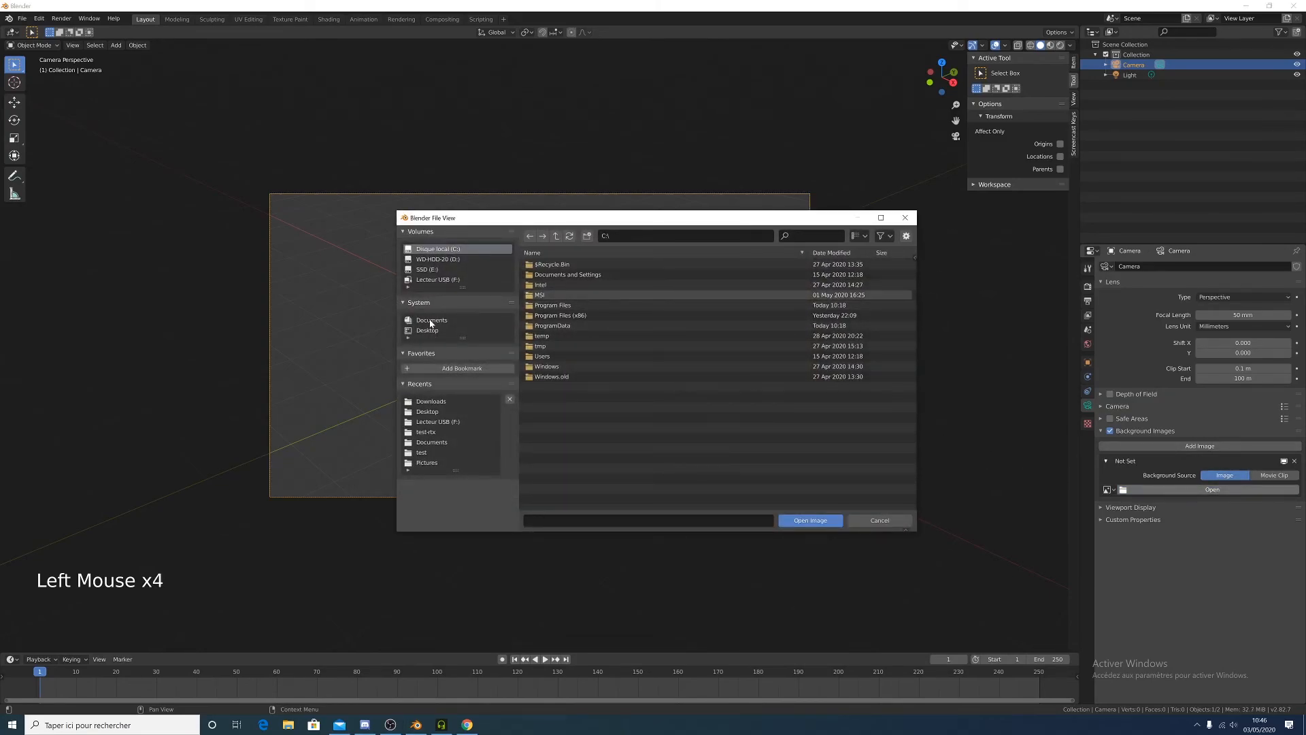
{"action": "left_click", "coordinate": [428, 332]}
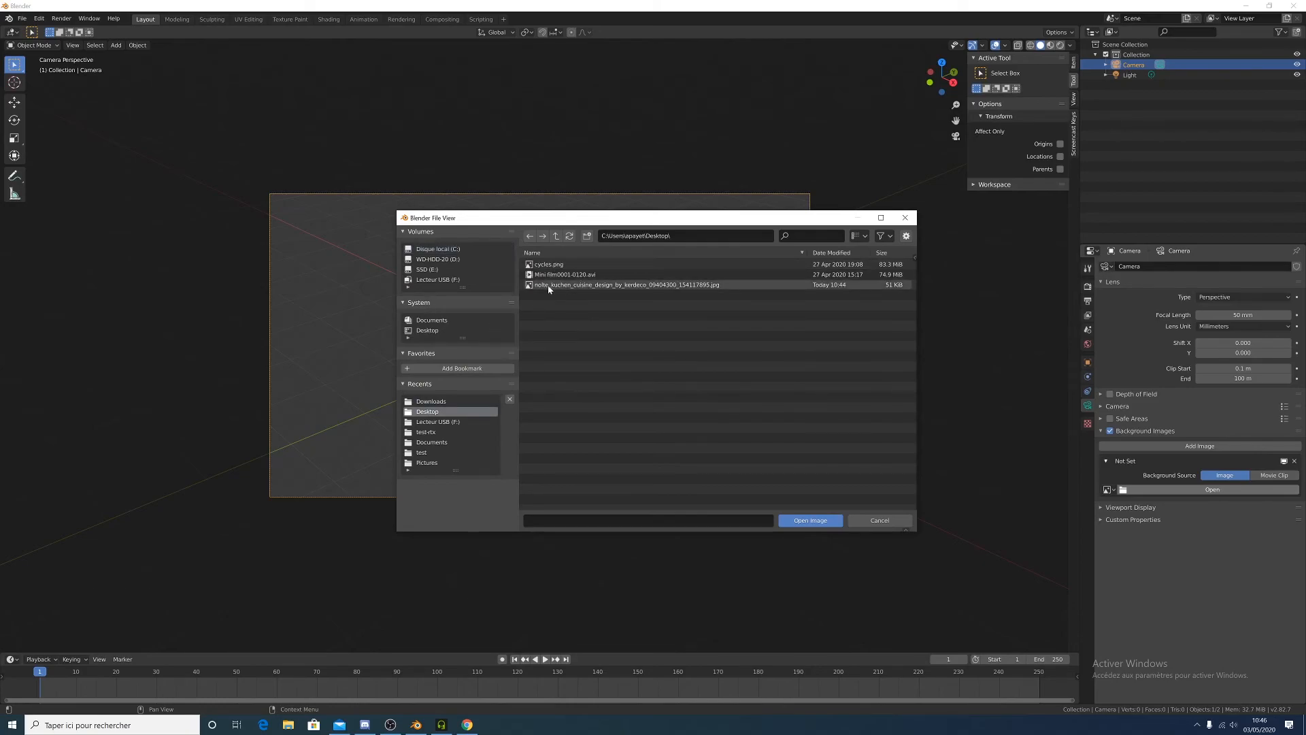
{"action": "double_click", "coordinate": [550, 285]}
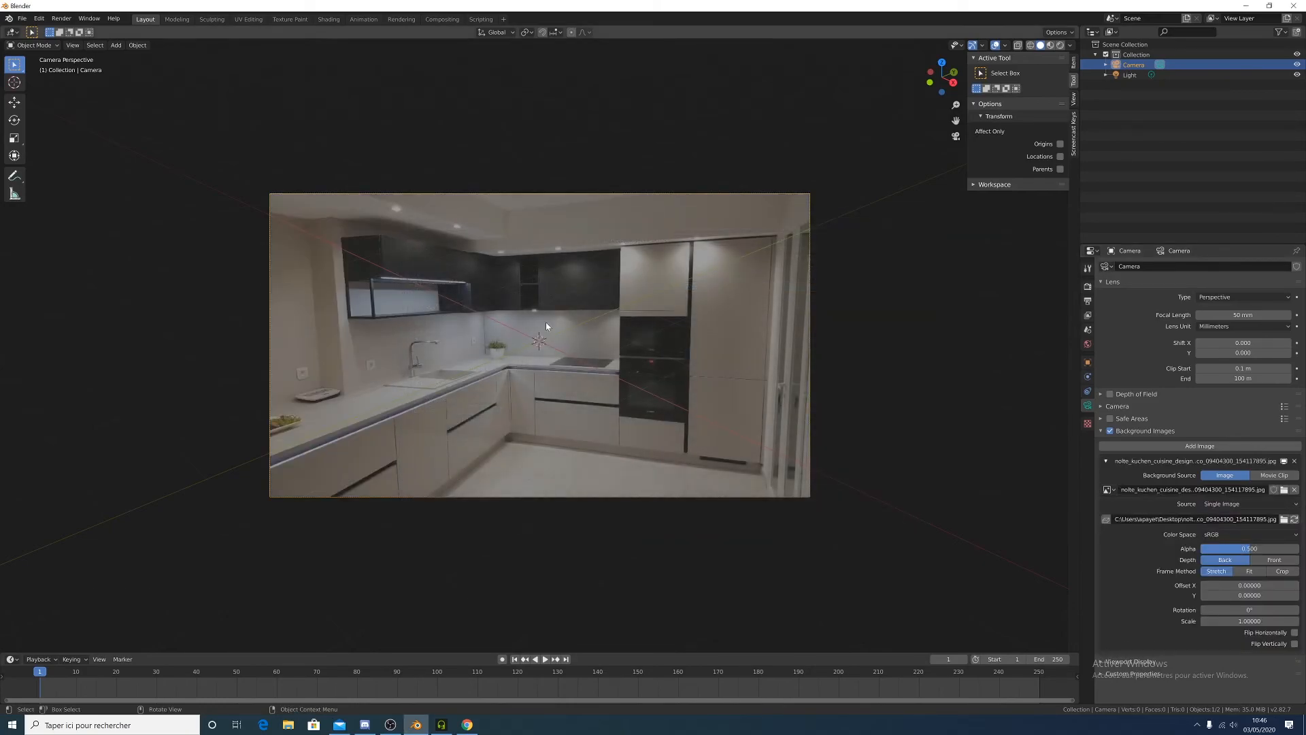
Lock the camera to the camera view and orbit it until it looks almost straight along the Y axis
{"action": "middle_click_drag", "start_coordinate": [547, 286], "coordinate": [512, 334]}
{"action": "key", "text": "KP_0"}
{"action": "scroll", "coordinate": [959, 390], "scroll_direction": "up", "scroll_amount": 2}
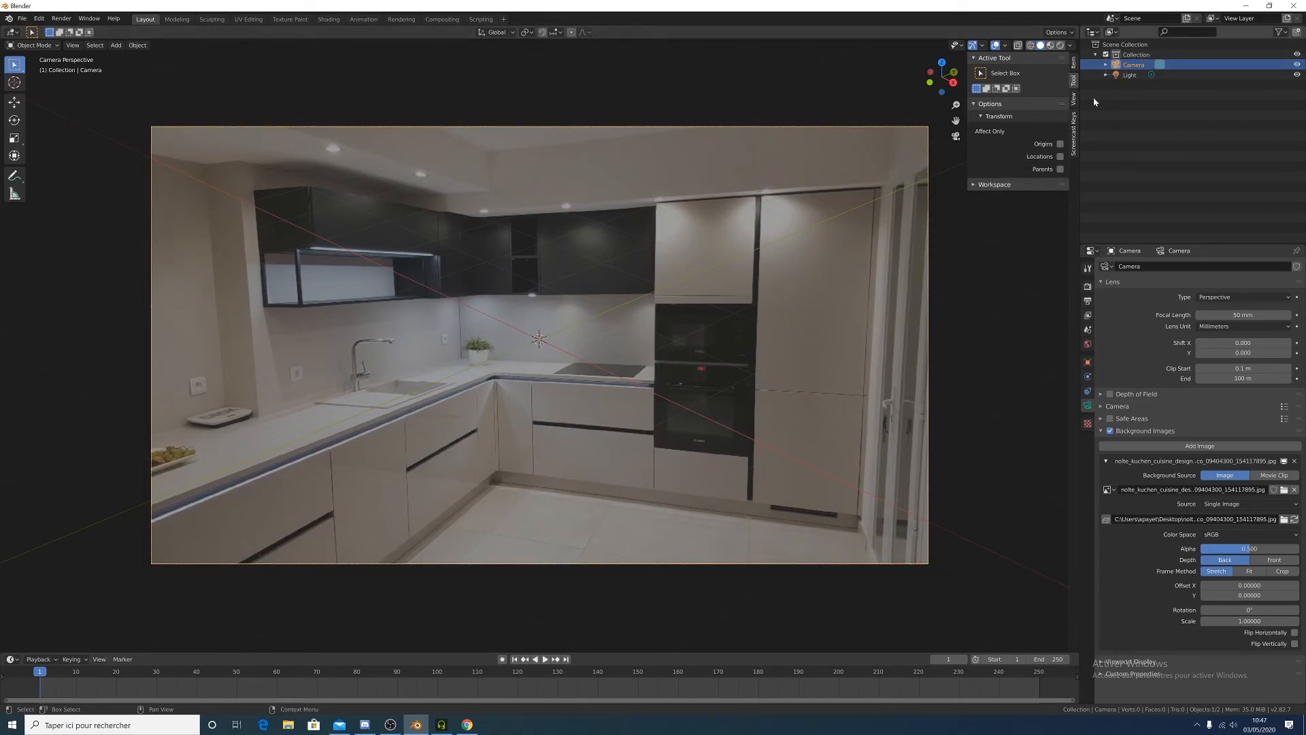
{"action": "key", "text": "n"}
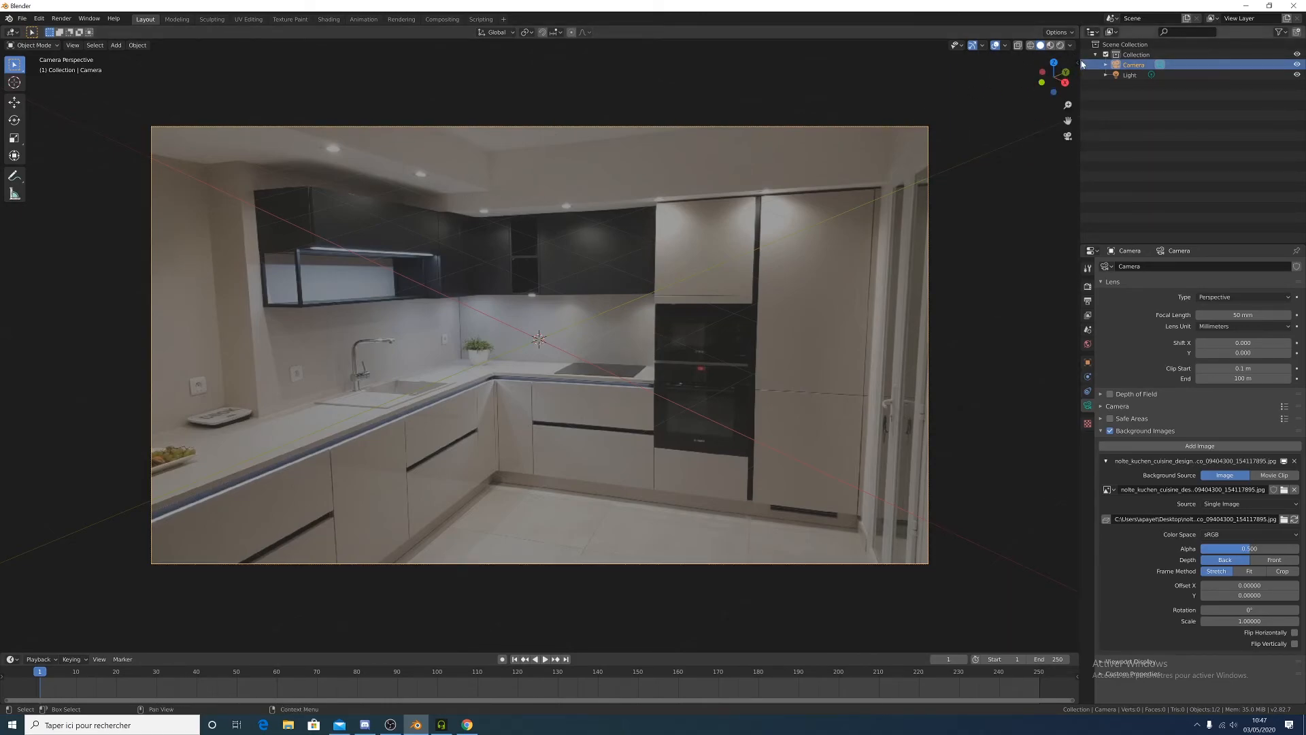
{"action": "key", "text": "n"}
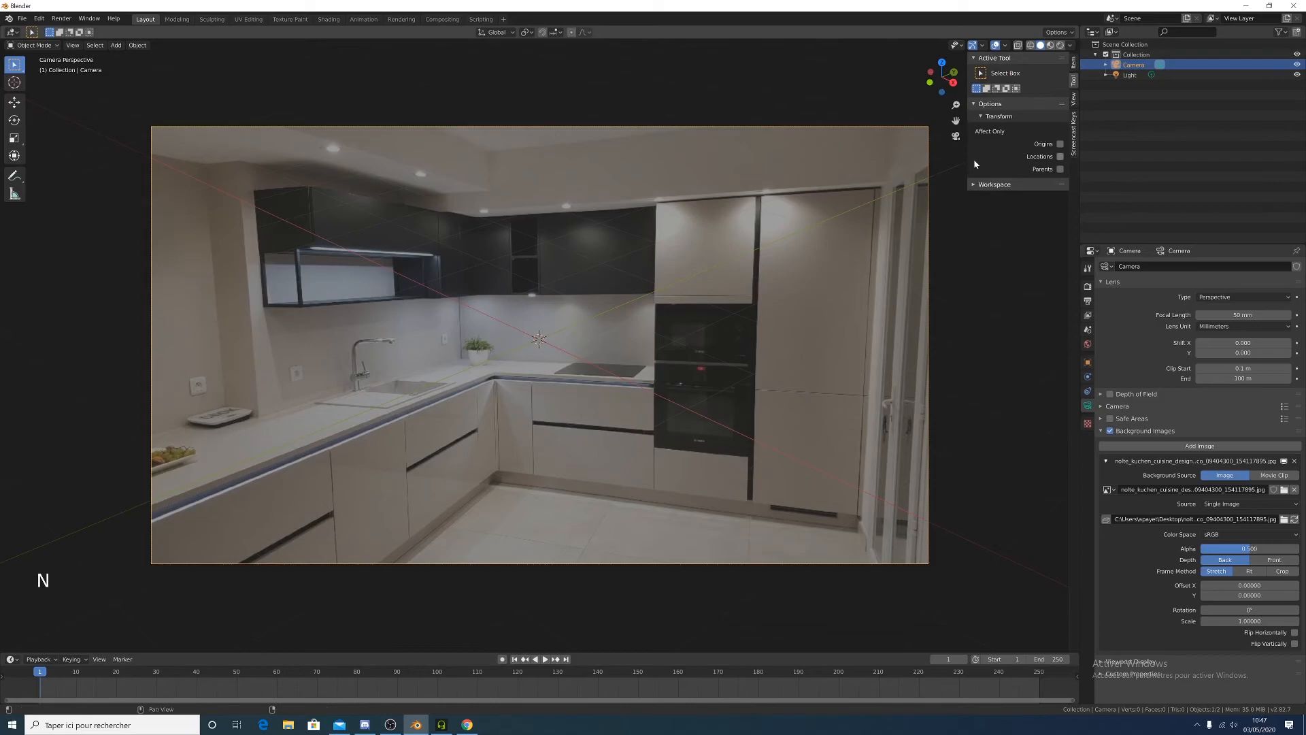
{"action": "left_click", "coordinate": [1074, 100]}
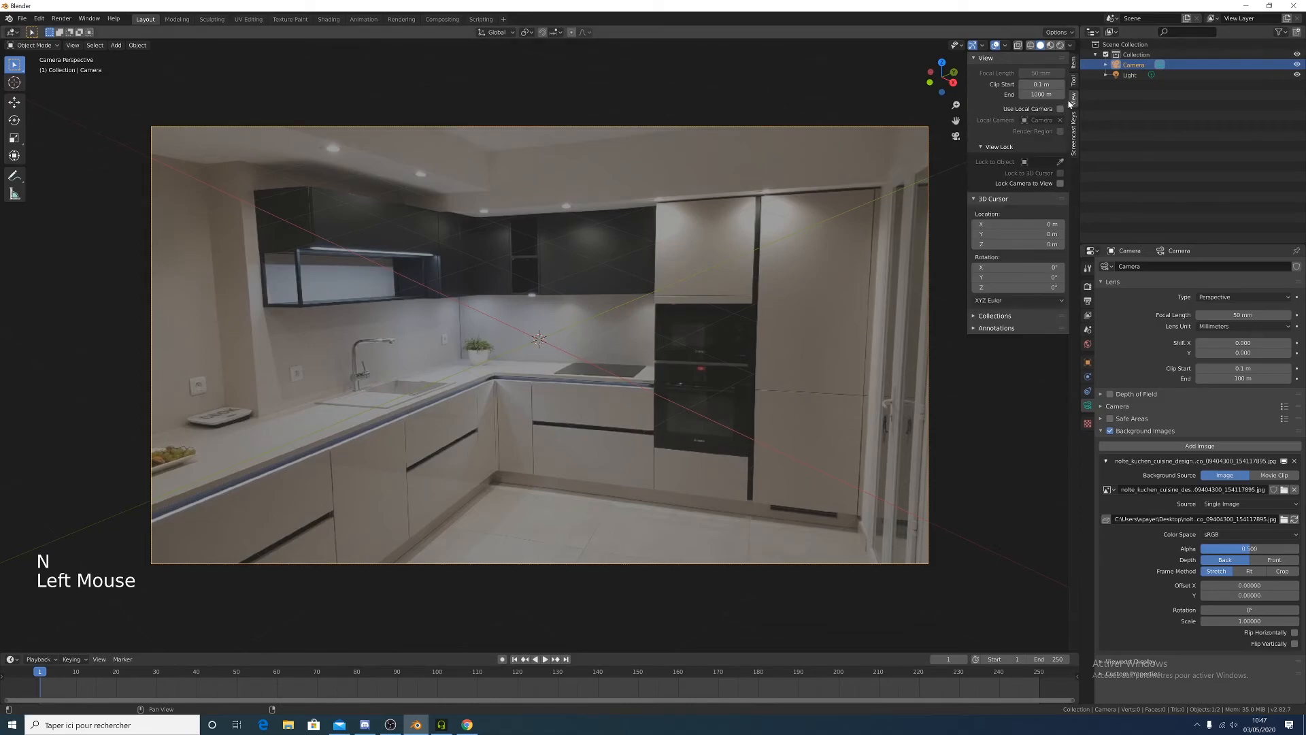
{"action": "left_click", "coordinate": [1060, 183]}
{"action": "middle_click_drag", "start_coordinate": [751, 185], "coordinate": [731, 243]}
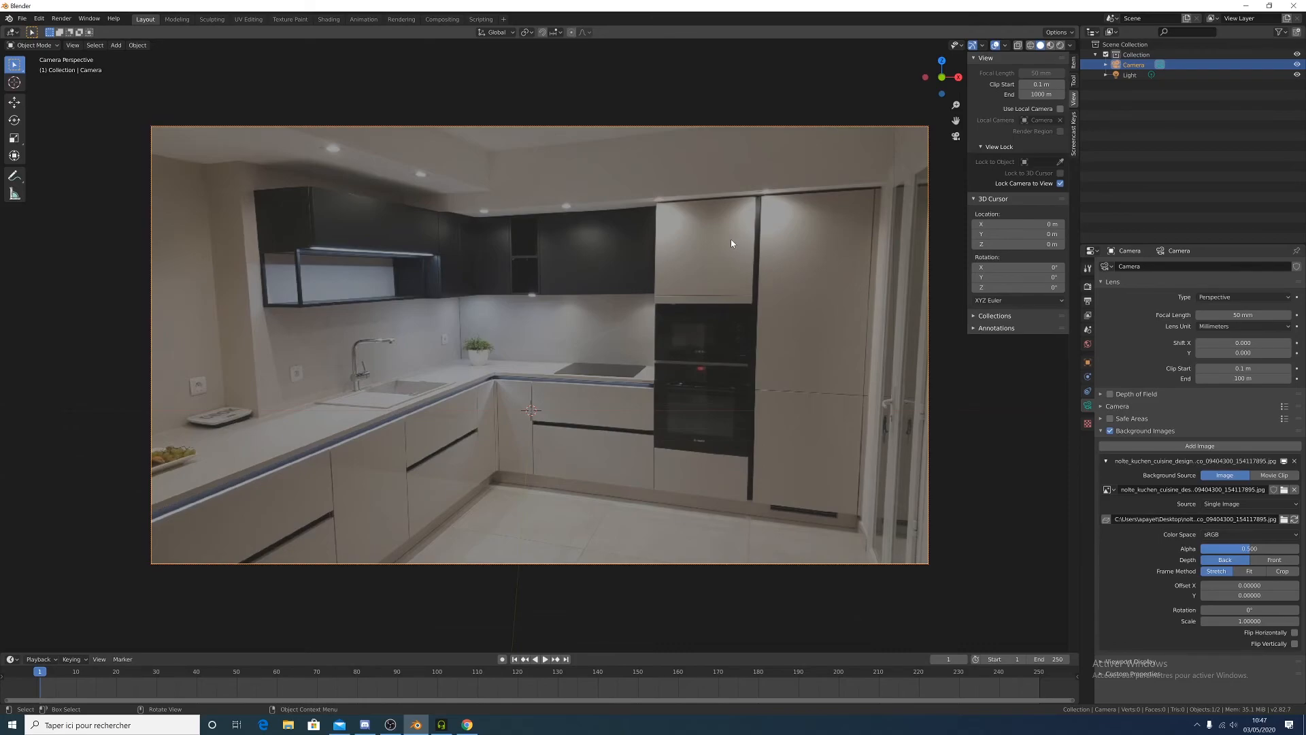
Lower the background image's alpha to 0.233 and shift the camera so the scene origin sits near the lower cabinets' inner corner
{"action": "left_click", "coordinate": [1257, 550]}
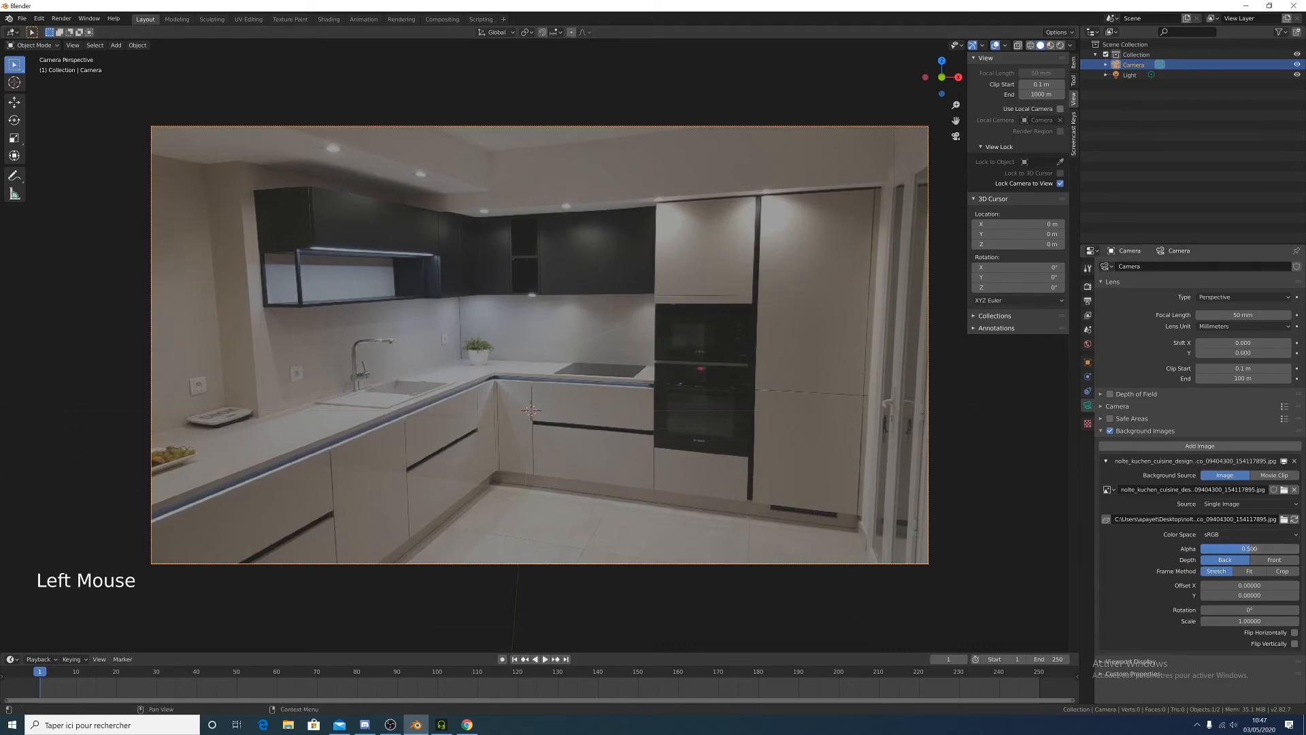
{"action": "left_click_drag", "start_coordinate": [1256, 550], "coordinate": [1230, 550]}
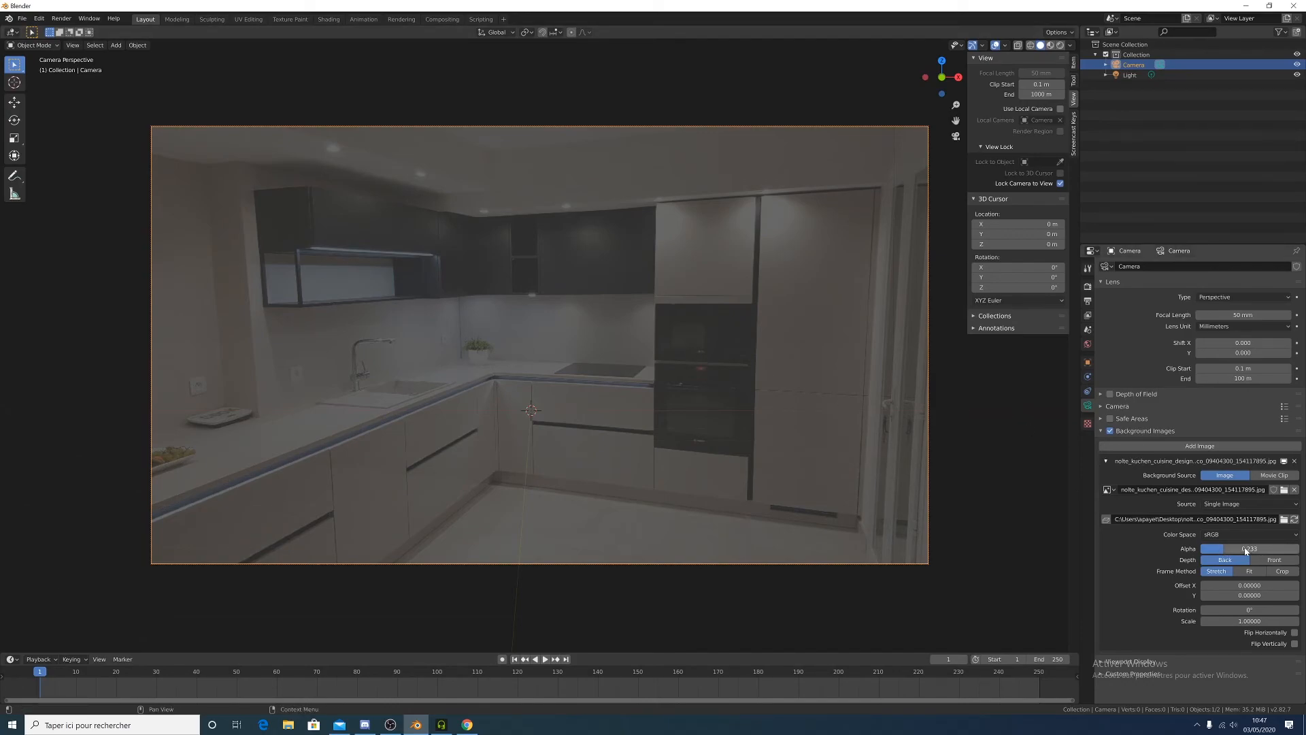
{"action": "middle_click_drag", "start_coordinate": [684, 428], "coordinate": [662, 461], "text": "shift"}
{"action": "middle_click_drag", "start_coordinate": [647, 392], "coordinate": [597, 399], "text": "shift"}
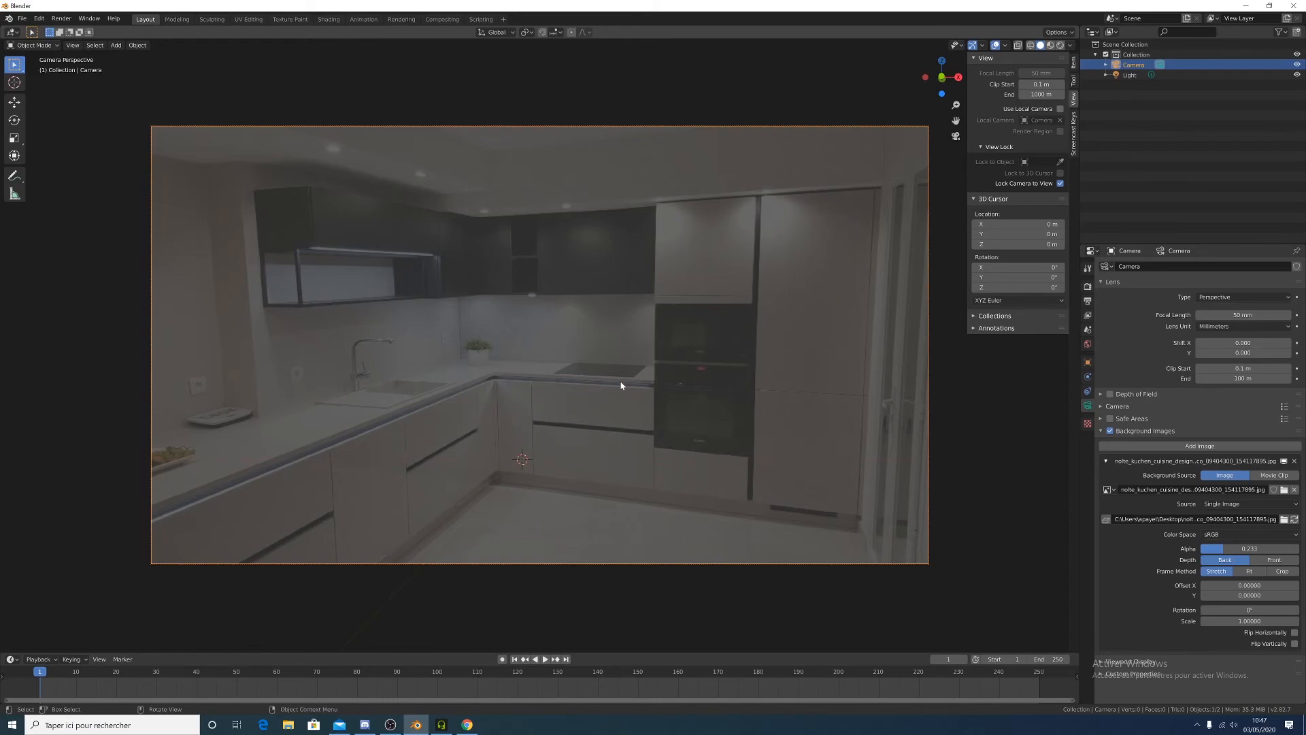
{"action": "middle_click_drag", "start_coordinate": [570, 400], "coordinate": [555, 405]}
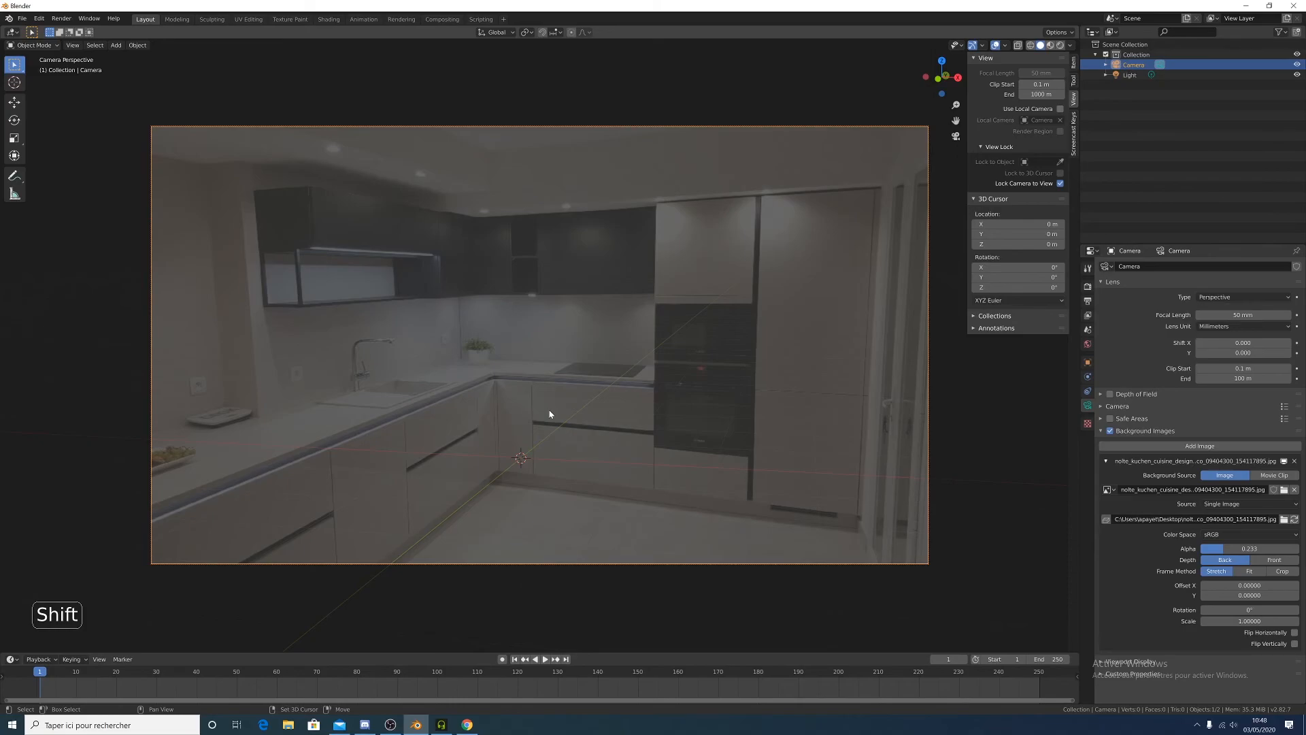
Add a cube mesh at the scene origin
{"action": "key", "text": "shift+a"}
{"action": "mouse_move", "coordinate": [549, 411]}
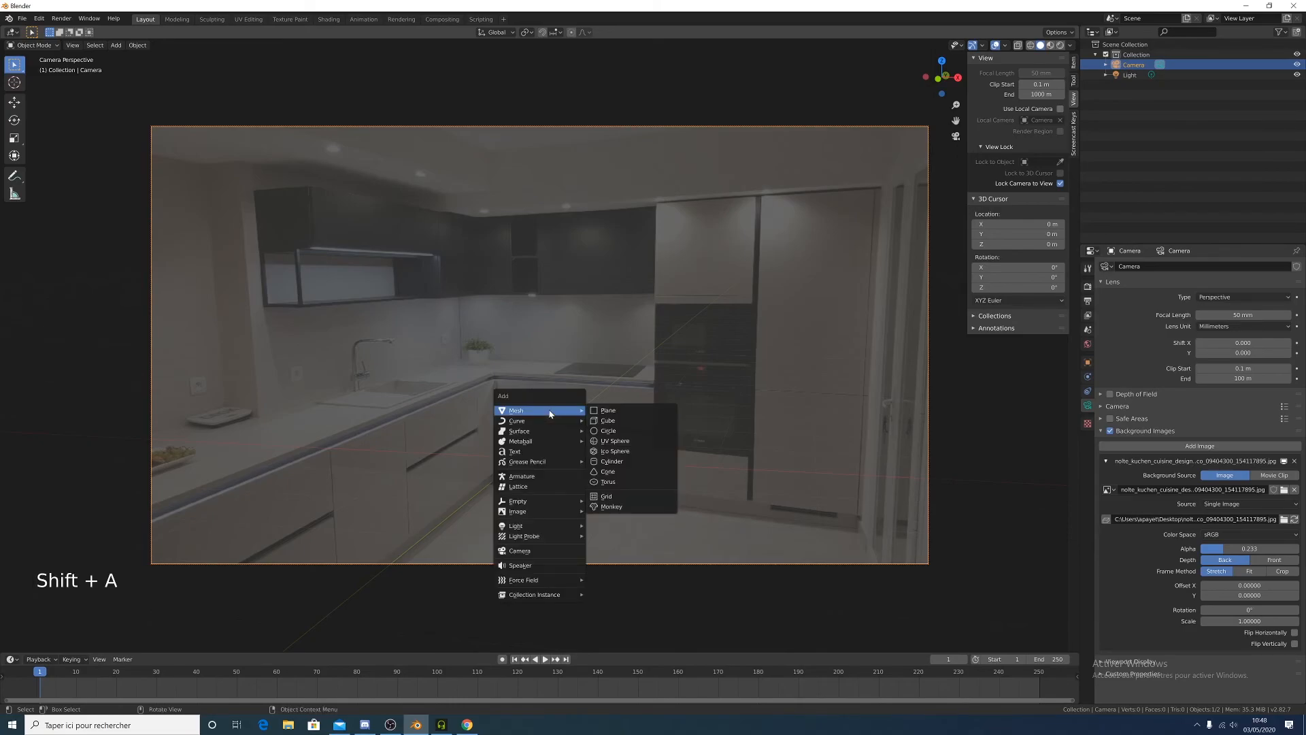
{"action": "left_click", "coordinate": [631, 426]}
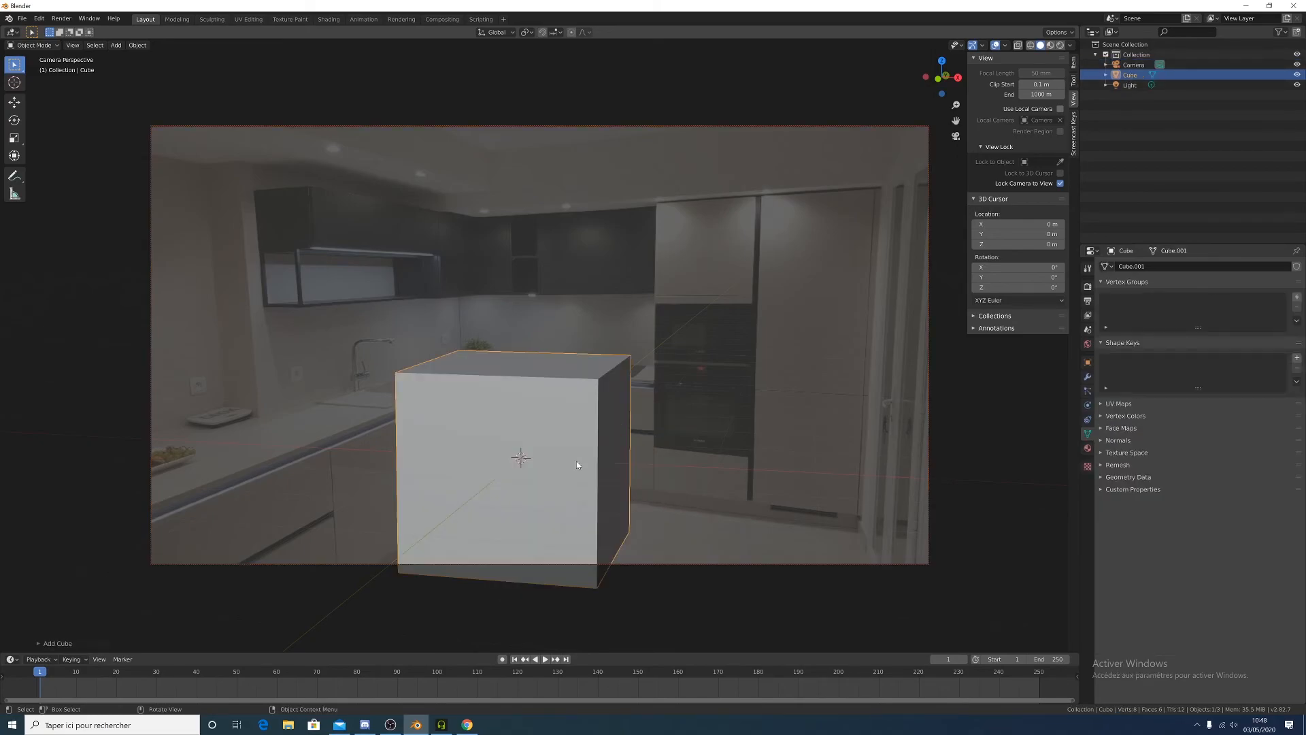
Switch the viewport to wireframe shading and scale up the cube around the scene origin
{"action": "key", "text": "z"}
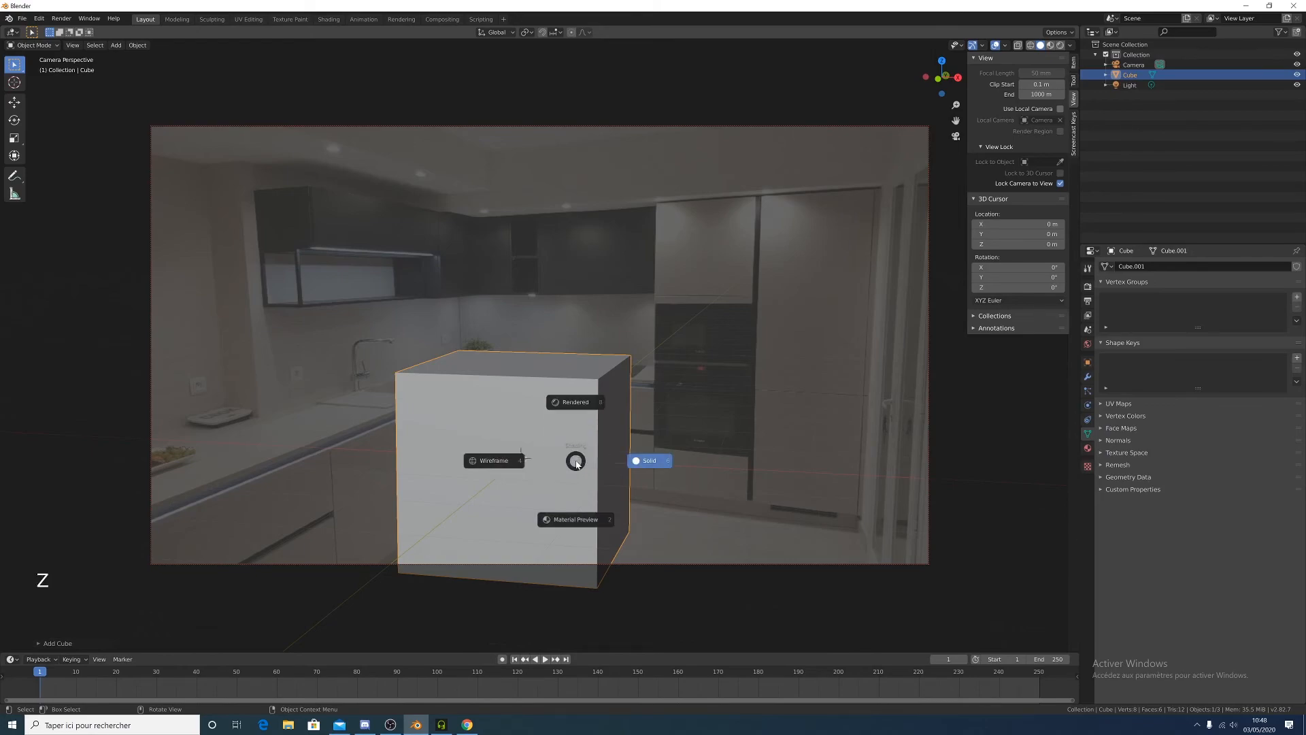
{"action": "left_click", "coordinate": [504, 465]}
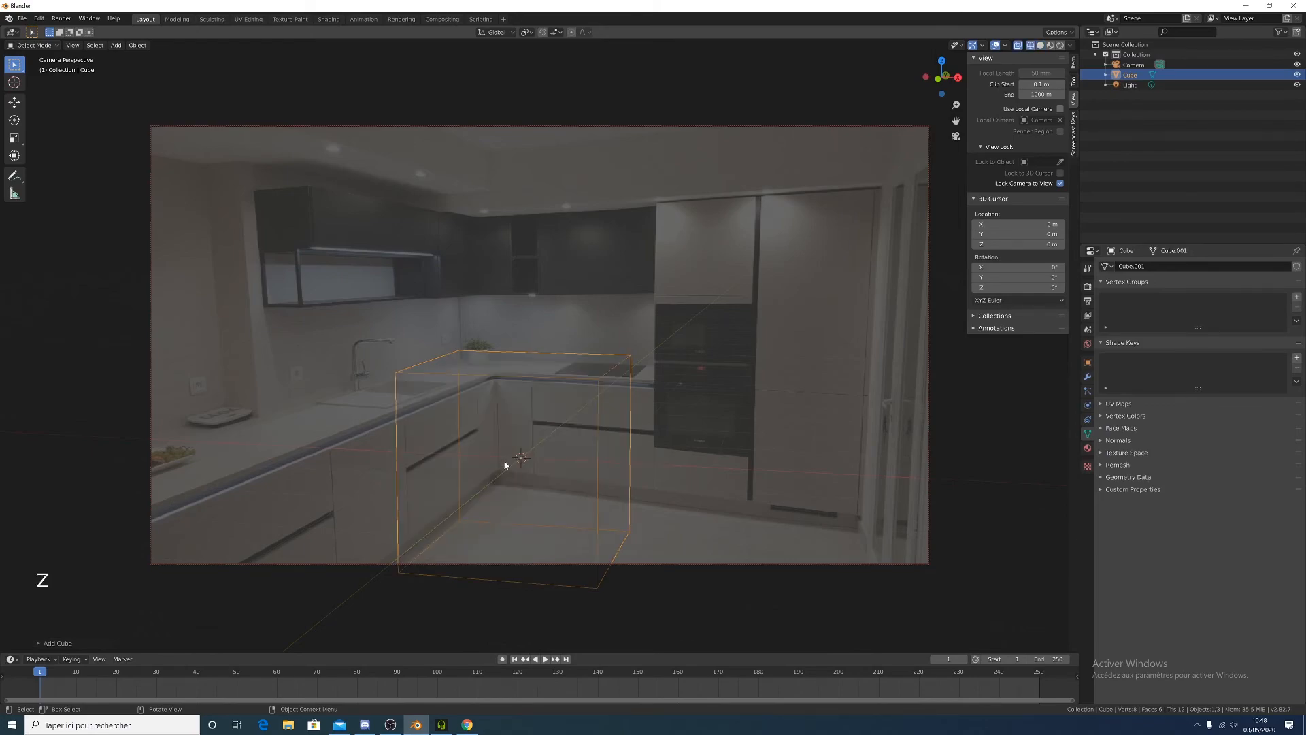
{"action": "key", "text": "s"}
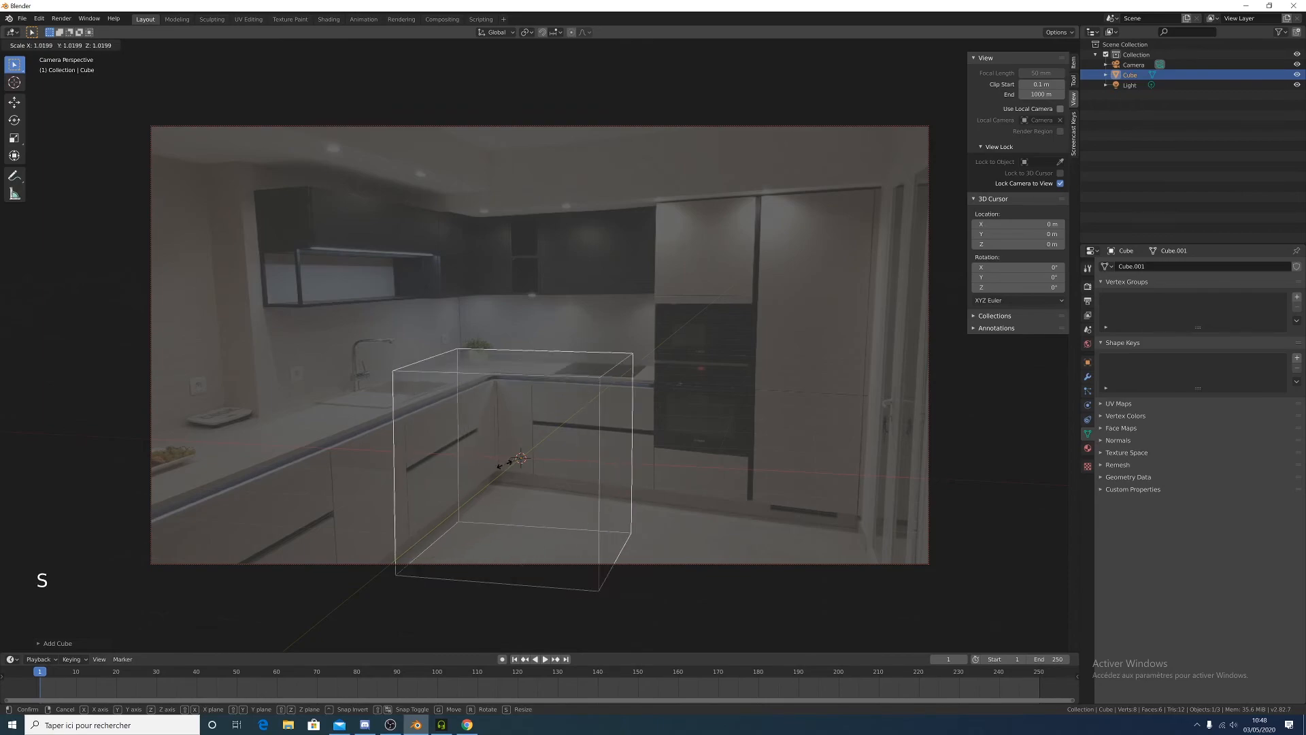
{"action": "left_click", "coordinate": [456, 497]}
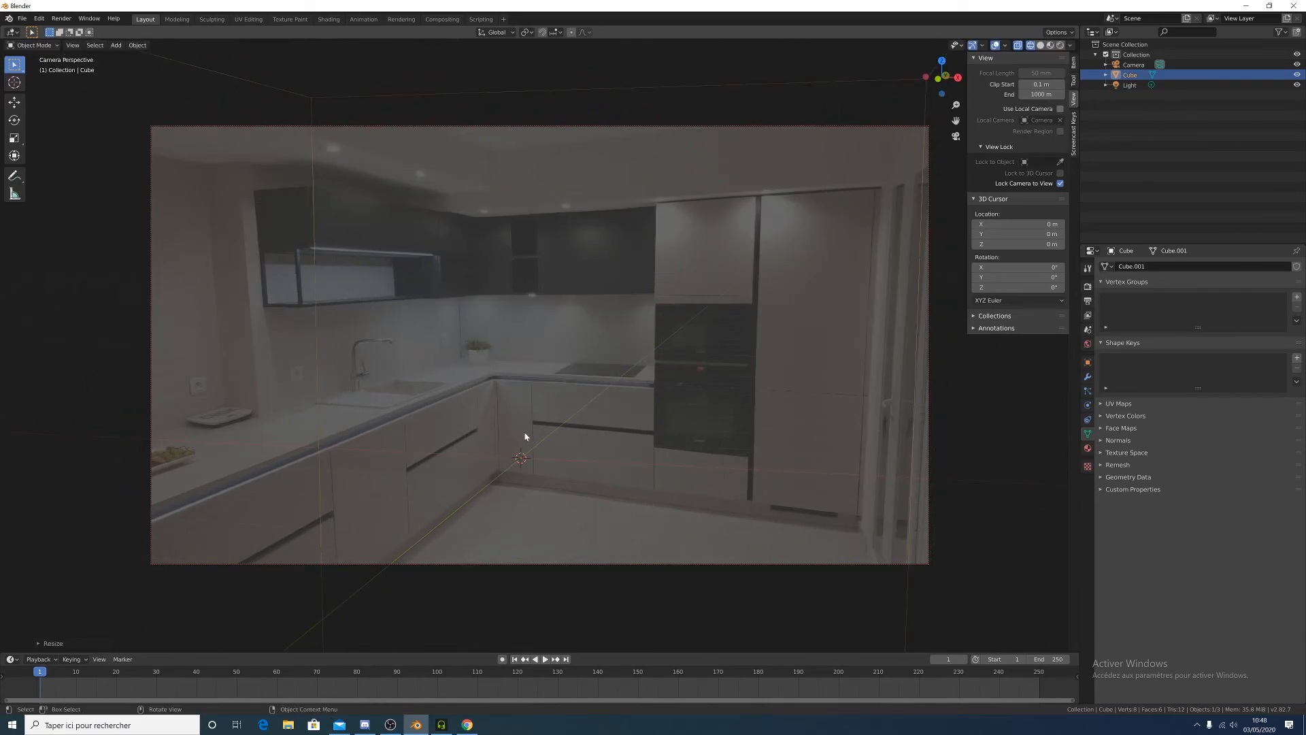
Dolly the locked camera back until the enlarged cube frames the inner corner of the kitchen cabinets
{"action": "scroll", "coordinate": [501, 458], "scroll_direction": "up", "scroll_amount": 1}
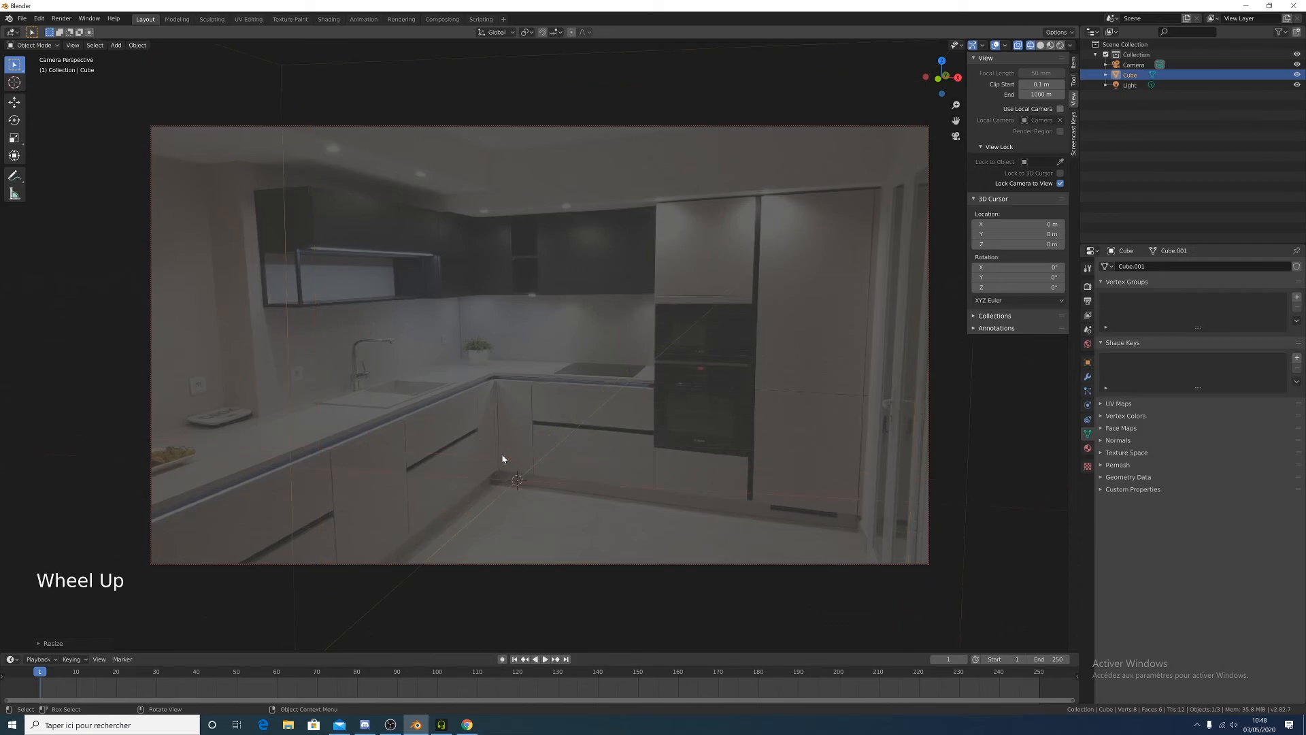
{"action": "scroll", "coordinate": [503, 459], "scroll_direction": "down", "scroll_amount": 12}
{"action": "scroll", "coordinate": [503, 461], "scroll_direction": "up", "scroll_amount": 2}
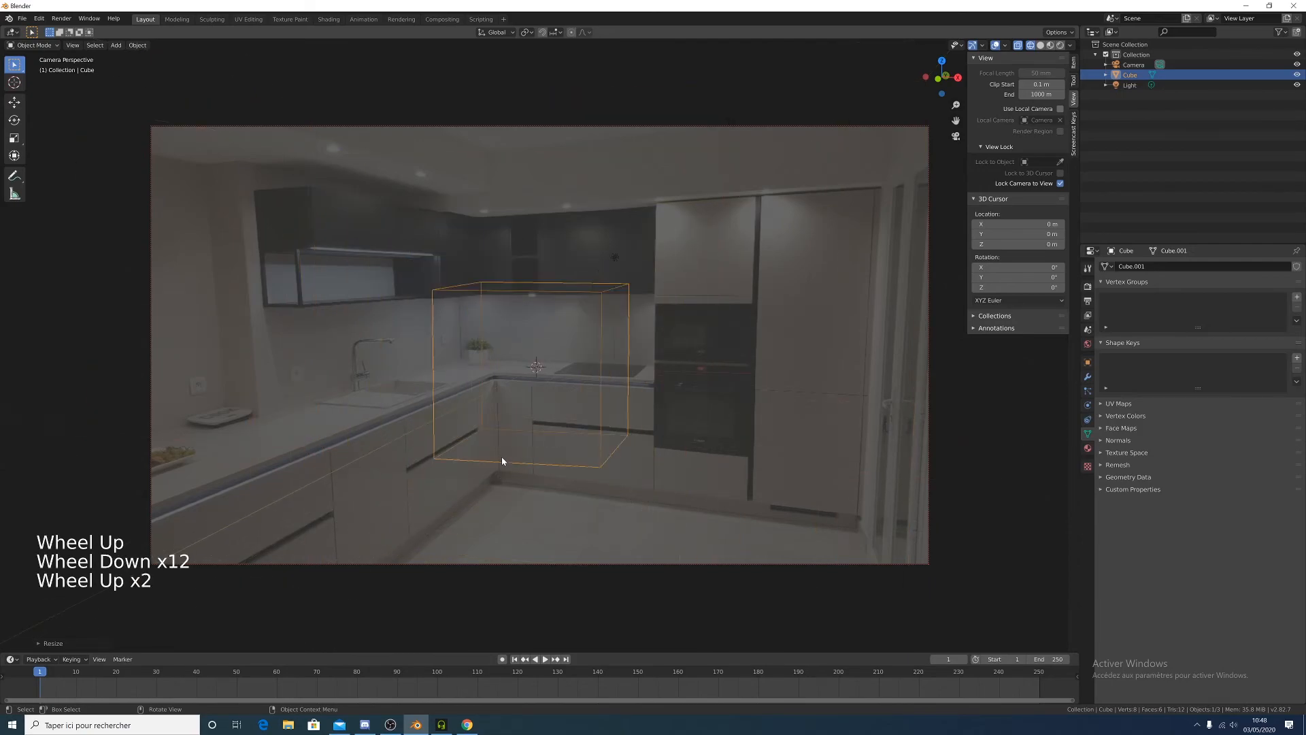
{"action": "scroll", "coordinate": [502, 462], "scroll_direction": "up", "scroll_amount": 2}
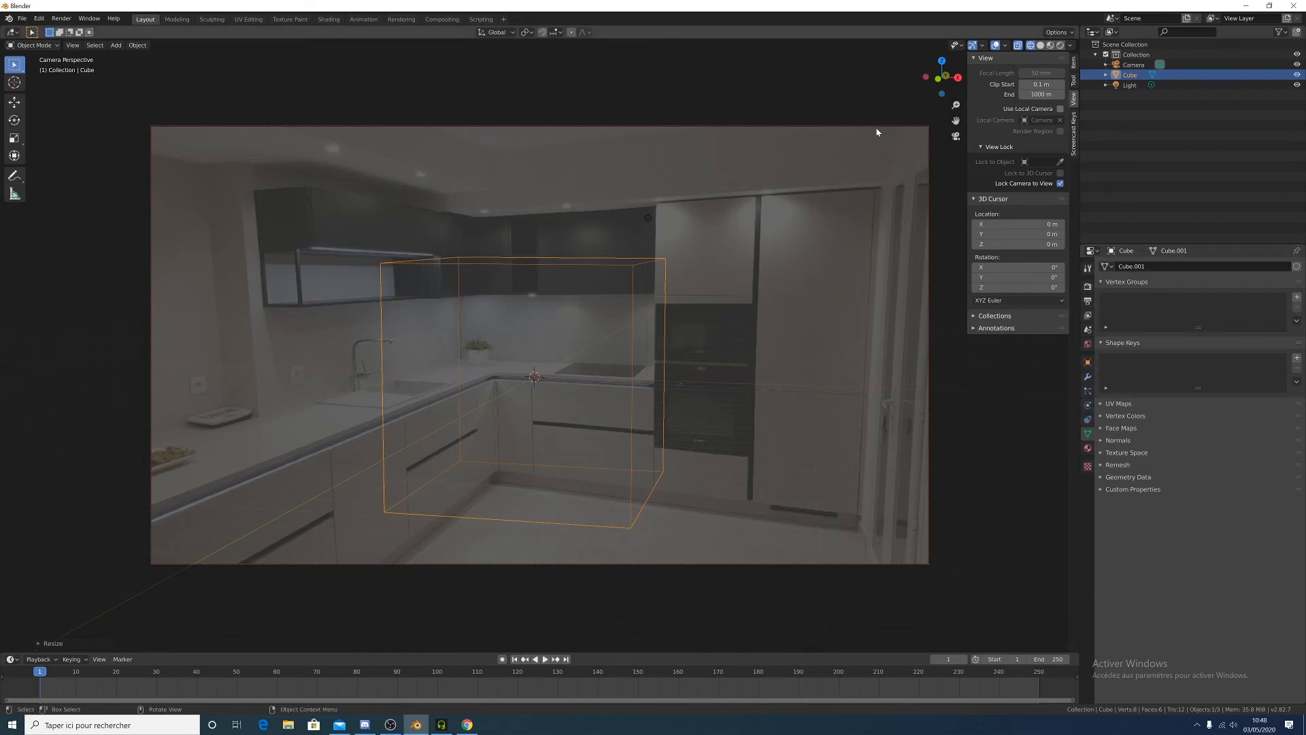
Unlock the camera from the view, select the camera and collapse its background image settings
{"action": "left_click", "coordinate": [1059, 184]}
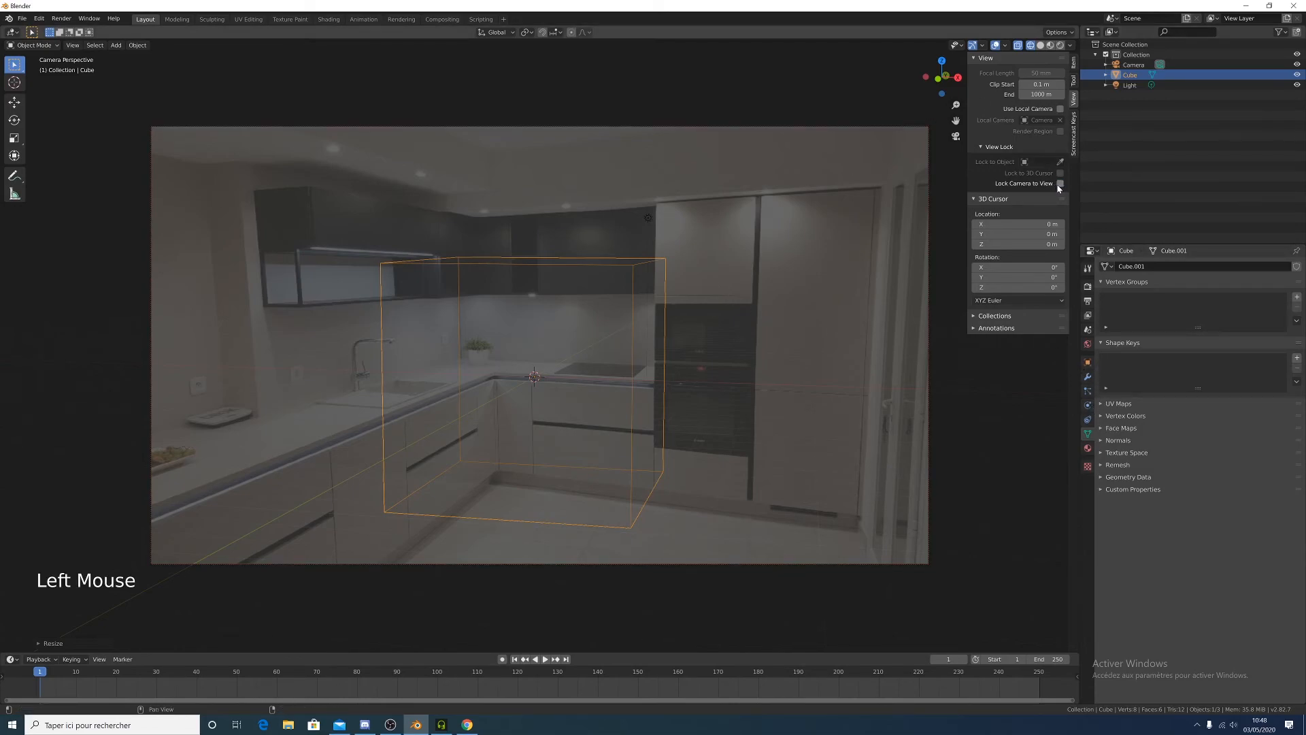
{"action": "left_click", "coordinate": [873, 126]}
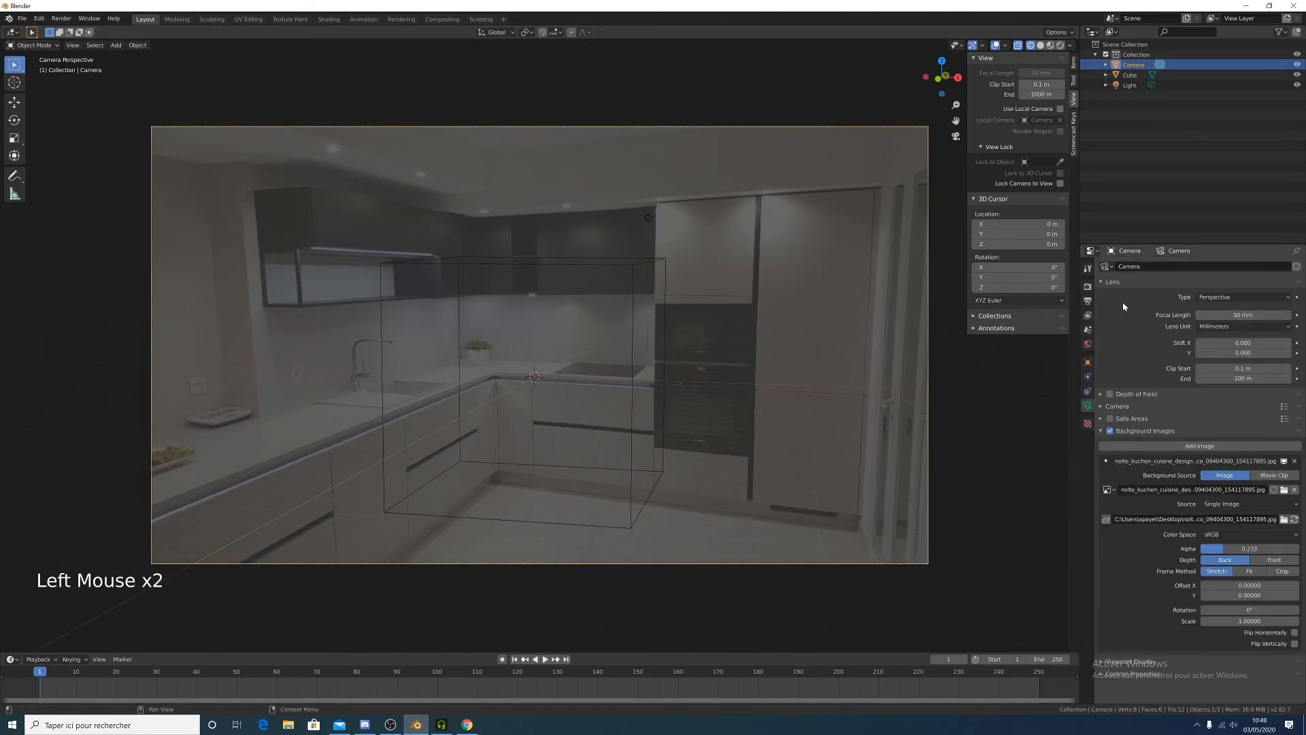
{"action": "left_click", "coordinate": [1156, 430]}
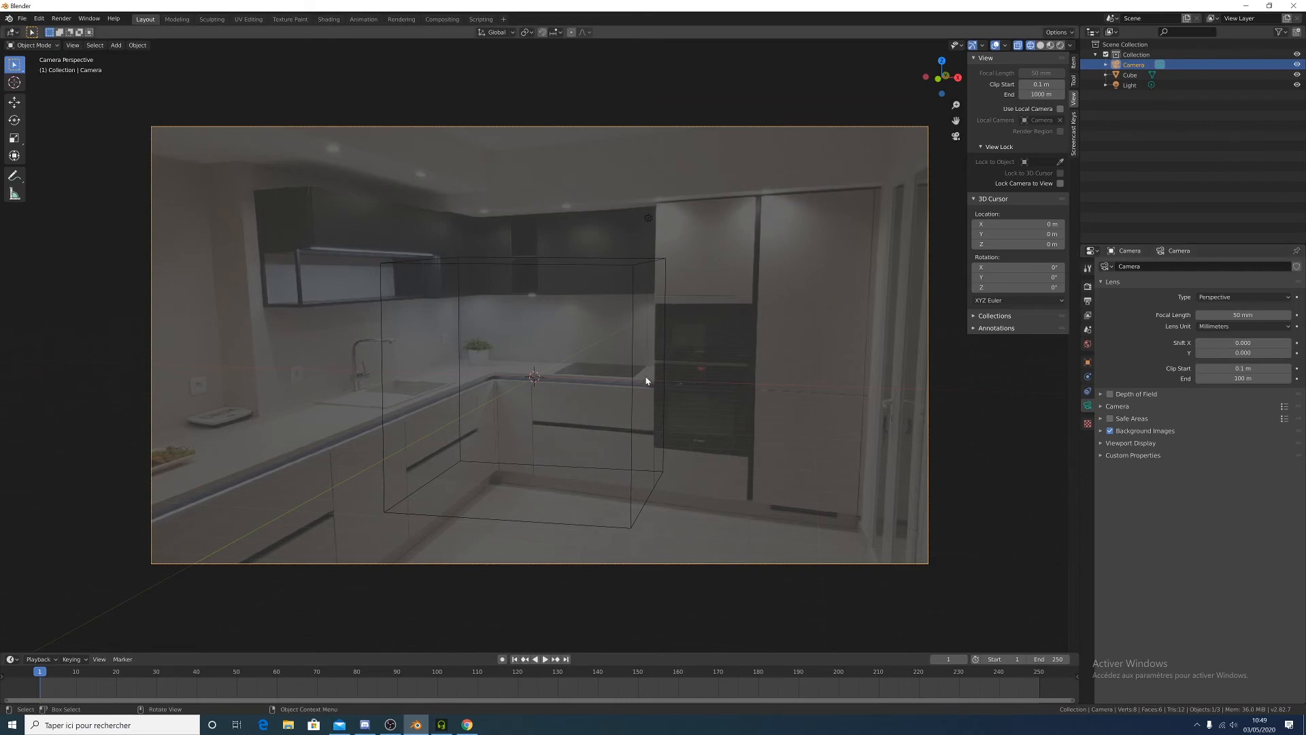
Select the wireframe cube and rotate it very slightly in the camera view
{"action": "left_click", "coordinate": [630, 361]}
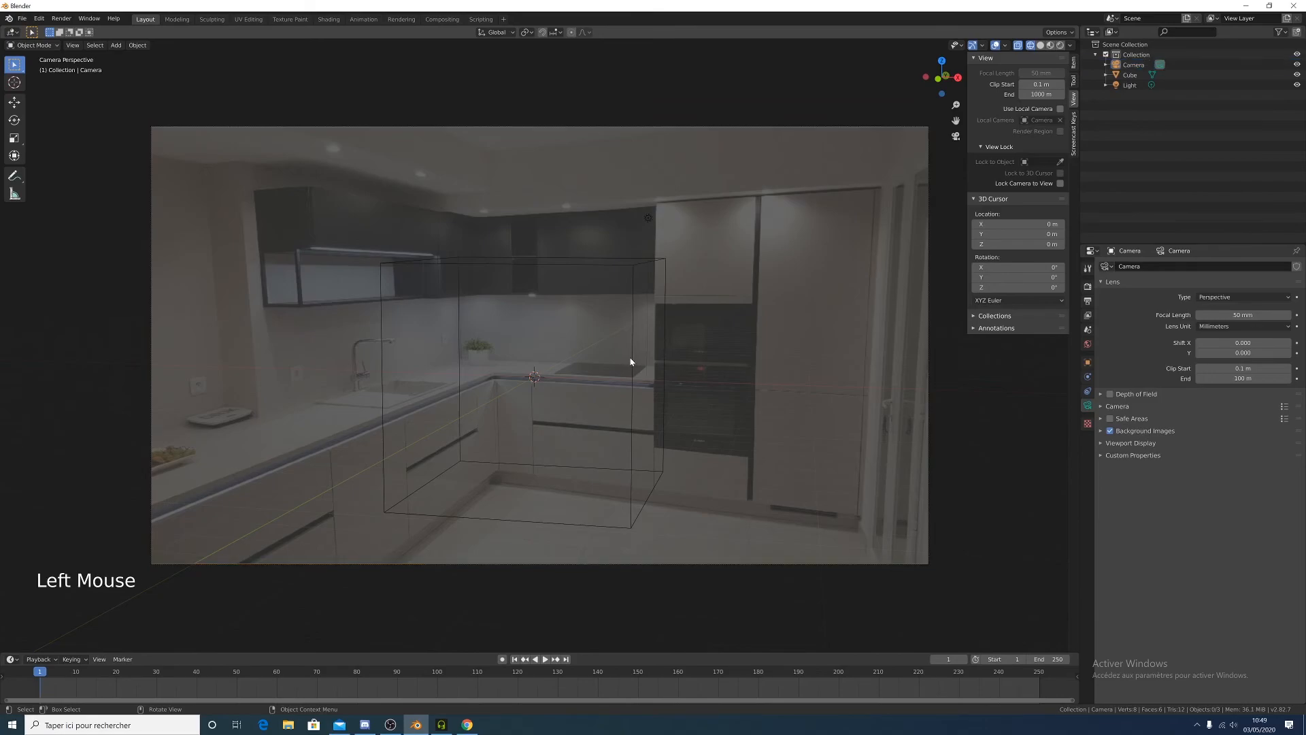
{"action": "left_click", "coordinate": [632, 364]}
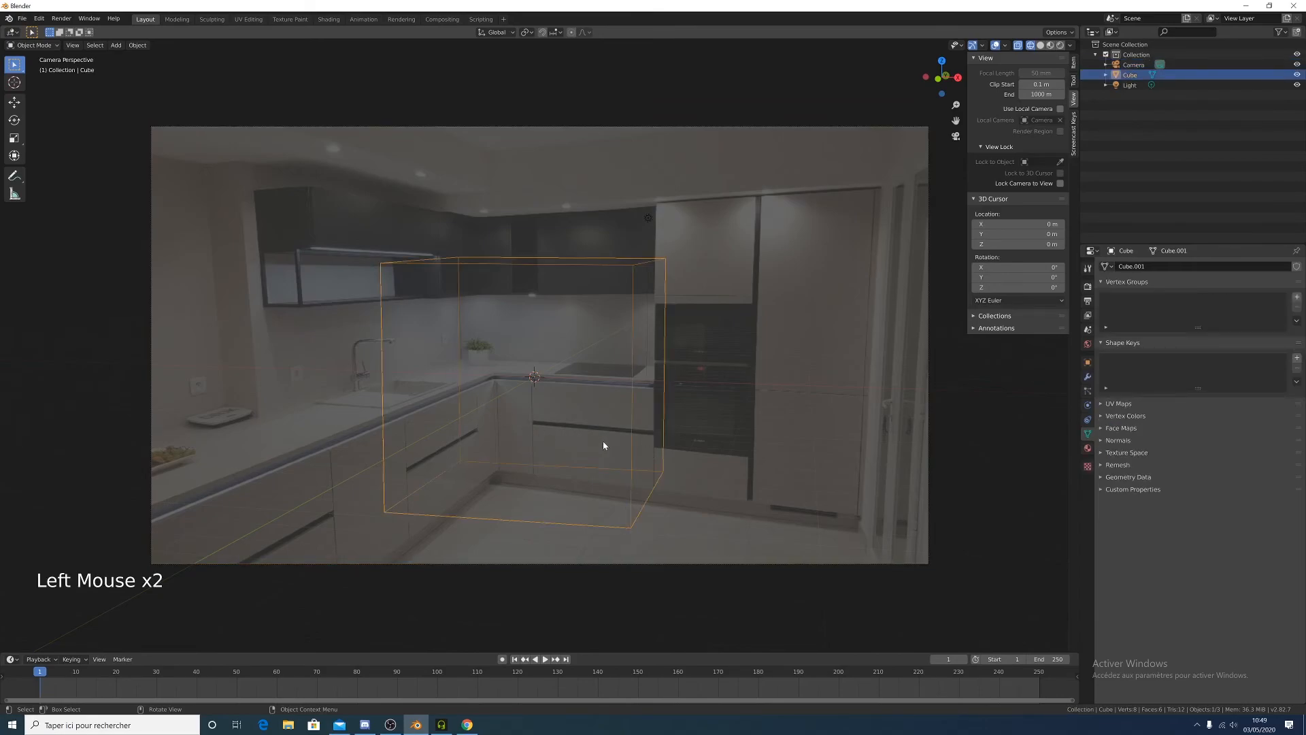
{"action": "key", "text": "r"}
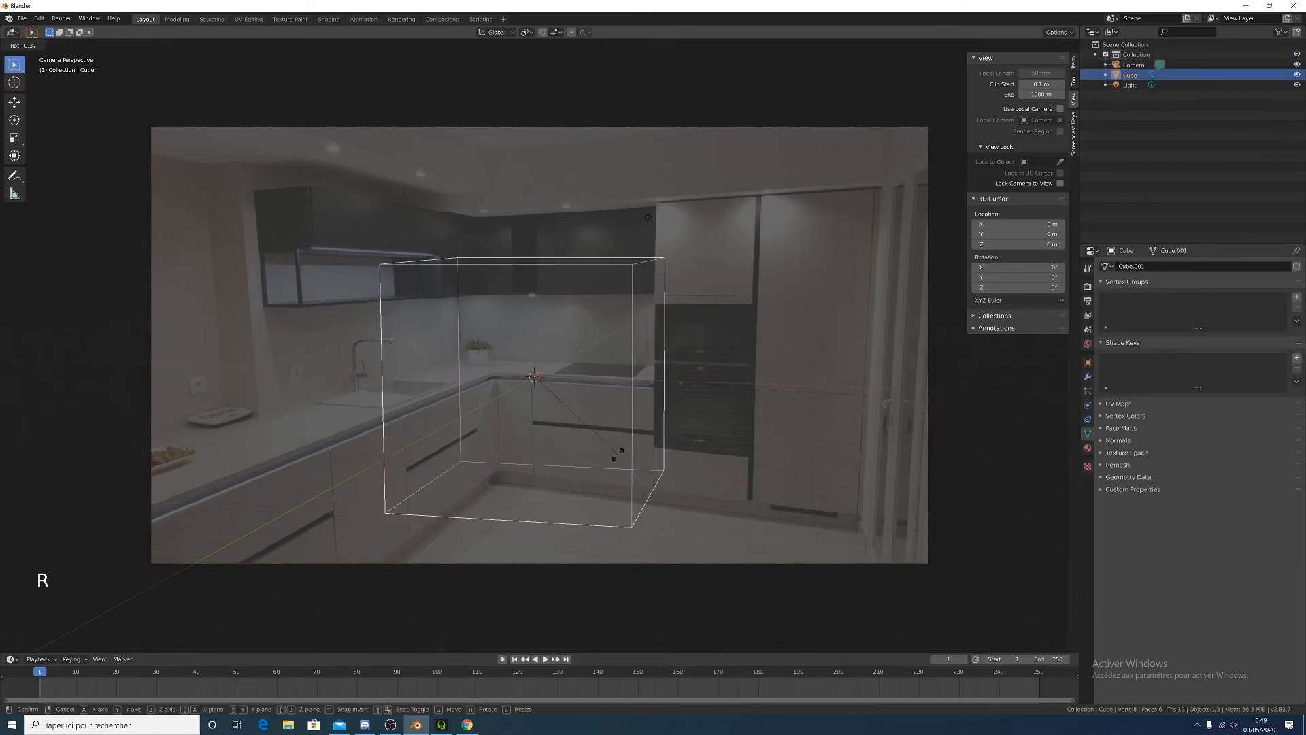
{"action": "left_click", "coordinate": [618, 455]}
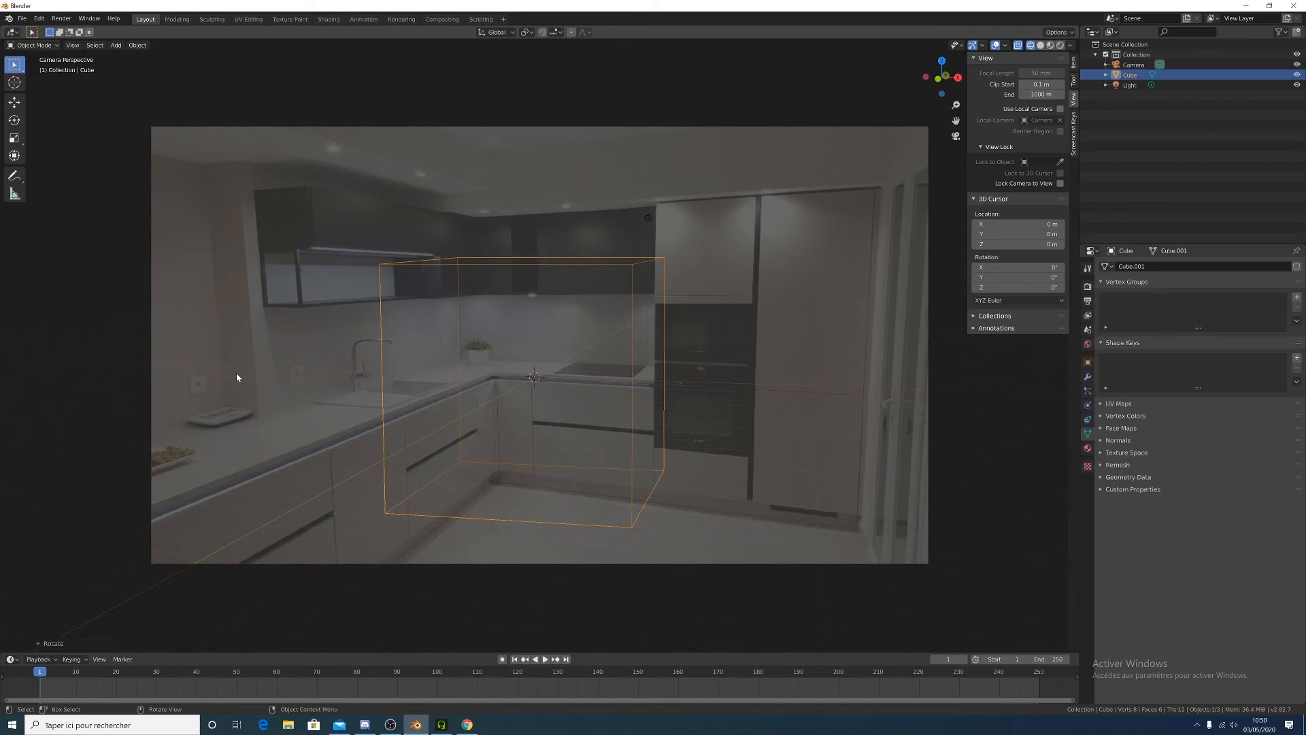
{"action": "left_click", "coordinate": [634, 503]}
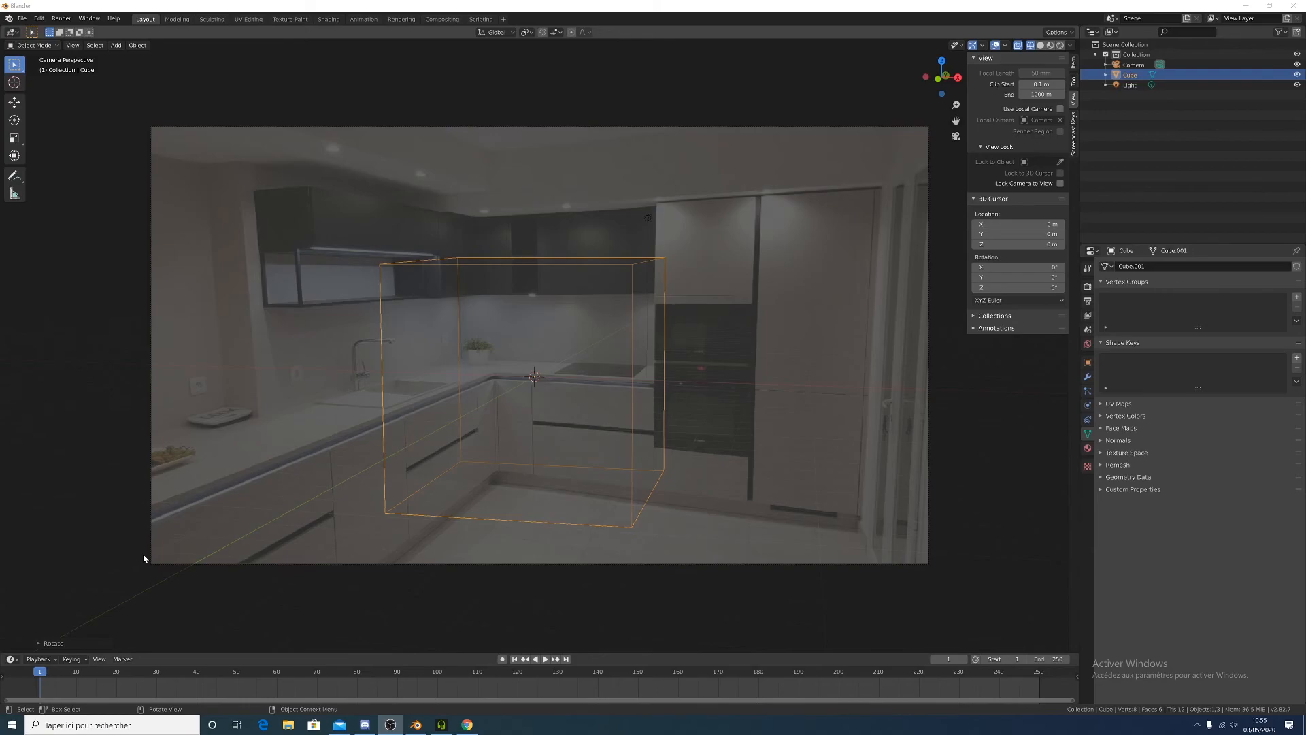
Start a new General file without saving the changes to the current scene
{"action": "mouse_move", "coordinate": [524, 4]}
{"action": "left_mouse_down"}
{"action": "mouse_move", "coordinate": [545, 45]}
{"action": "mouse_move", "coordinate": [549, 1]}
{"action": "left_mouse_up"}
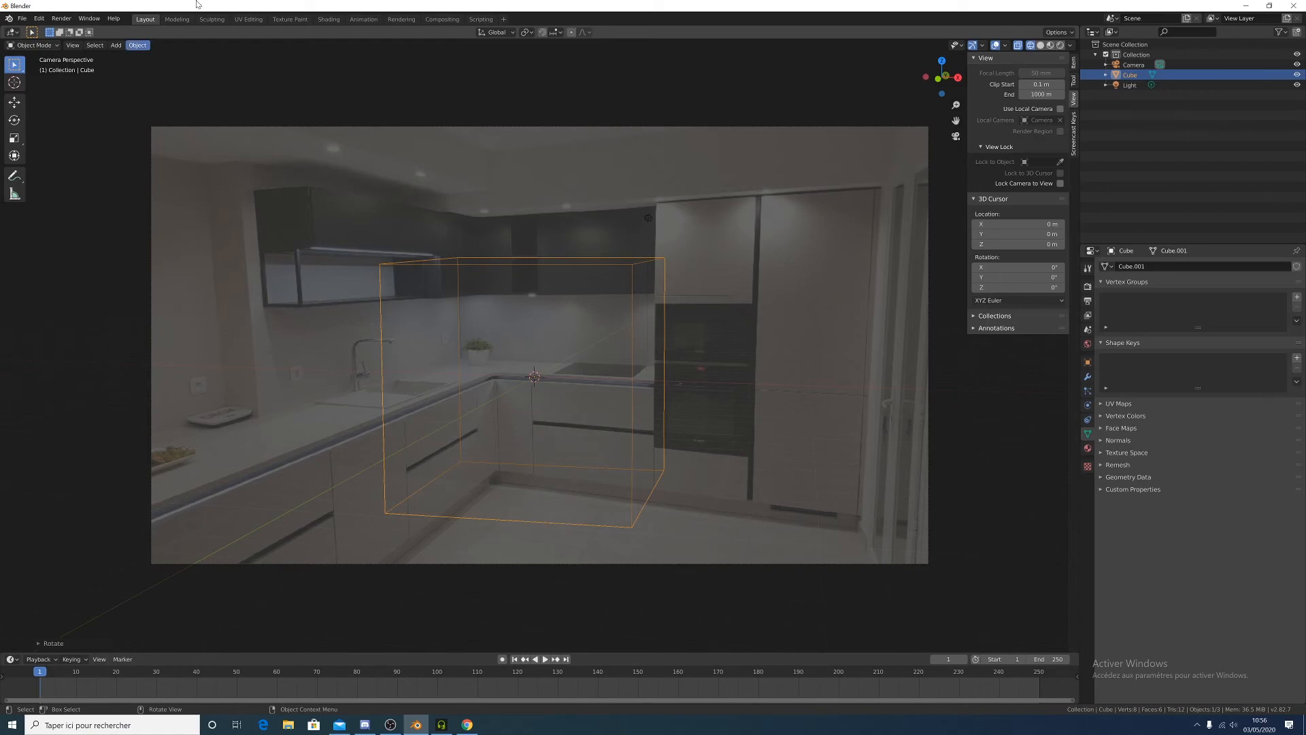
{"action": "left_click", "coordinate": [23, 18]}
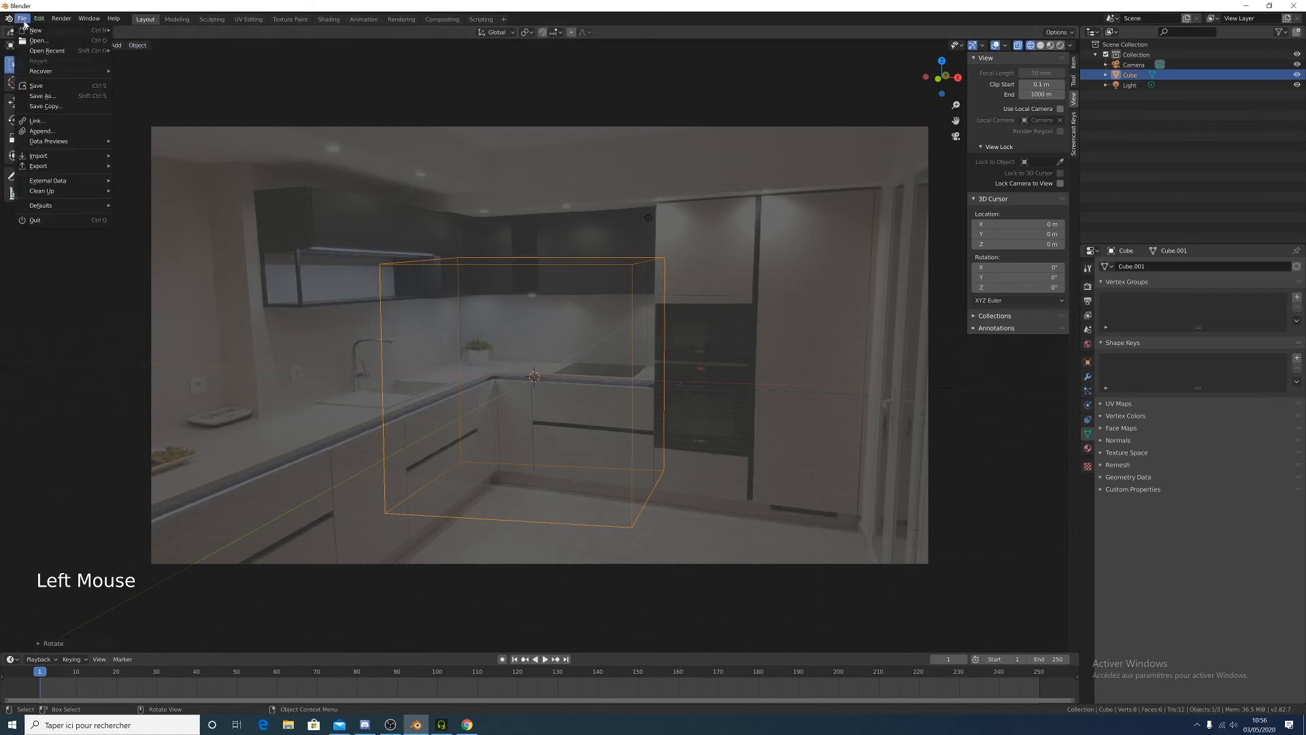
{"action": "mouse_move", "coordinate": [57, 33]}
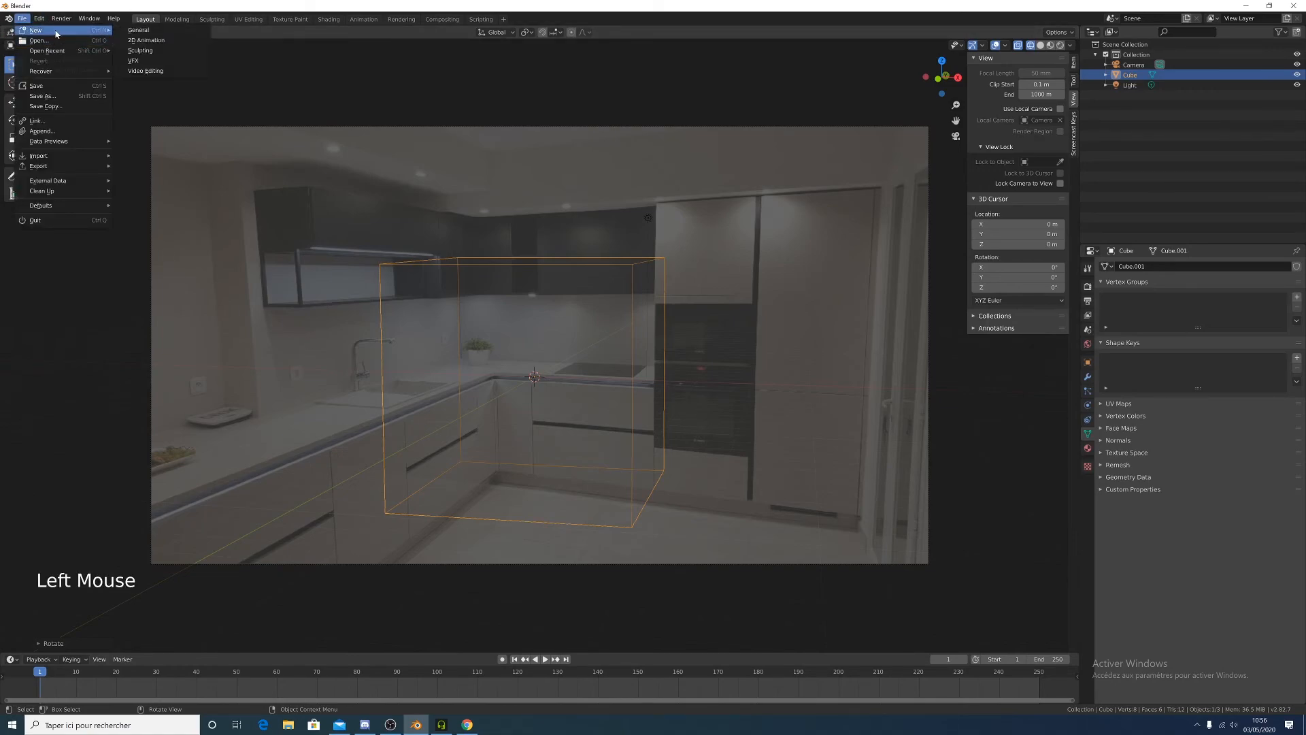
{"action": "left_click", "coordinate": [169, 31]}
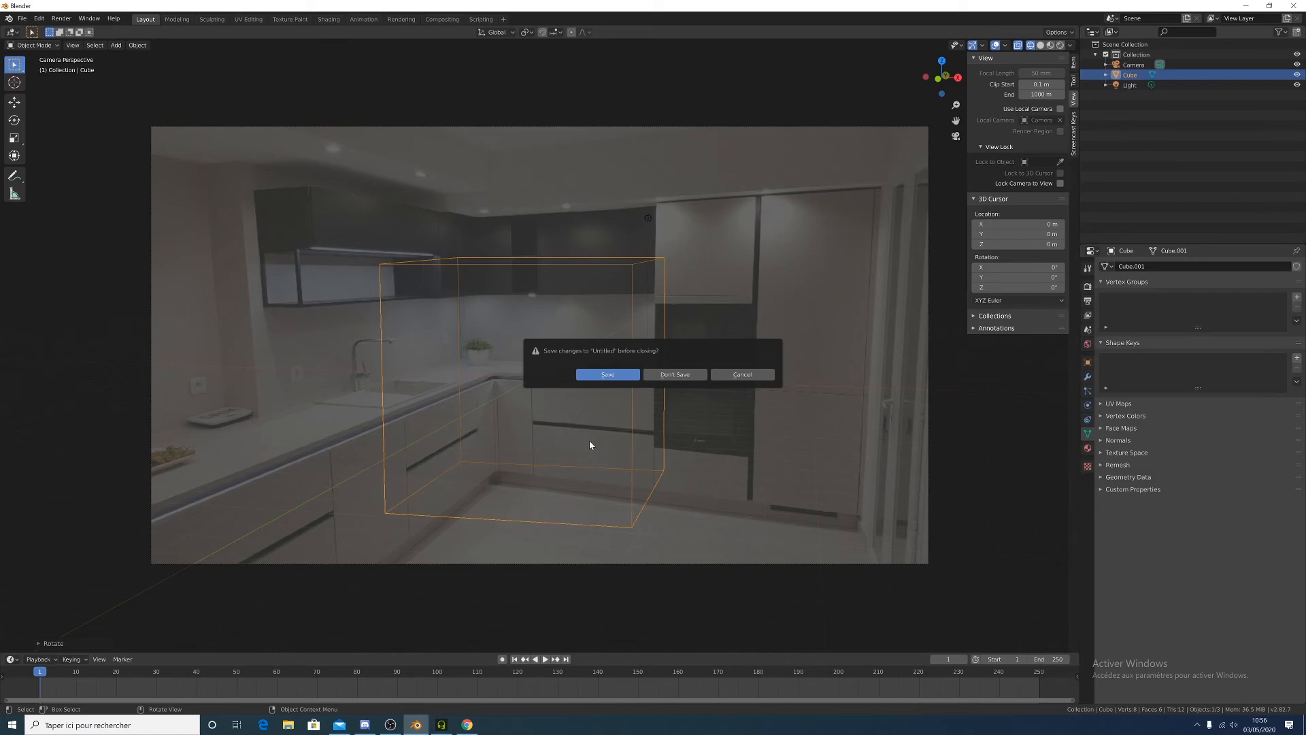
{"action": "left_click", "coordinate": [686, 376]}
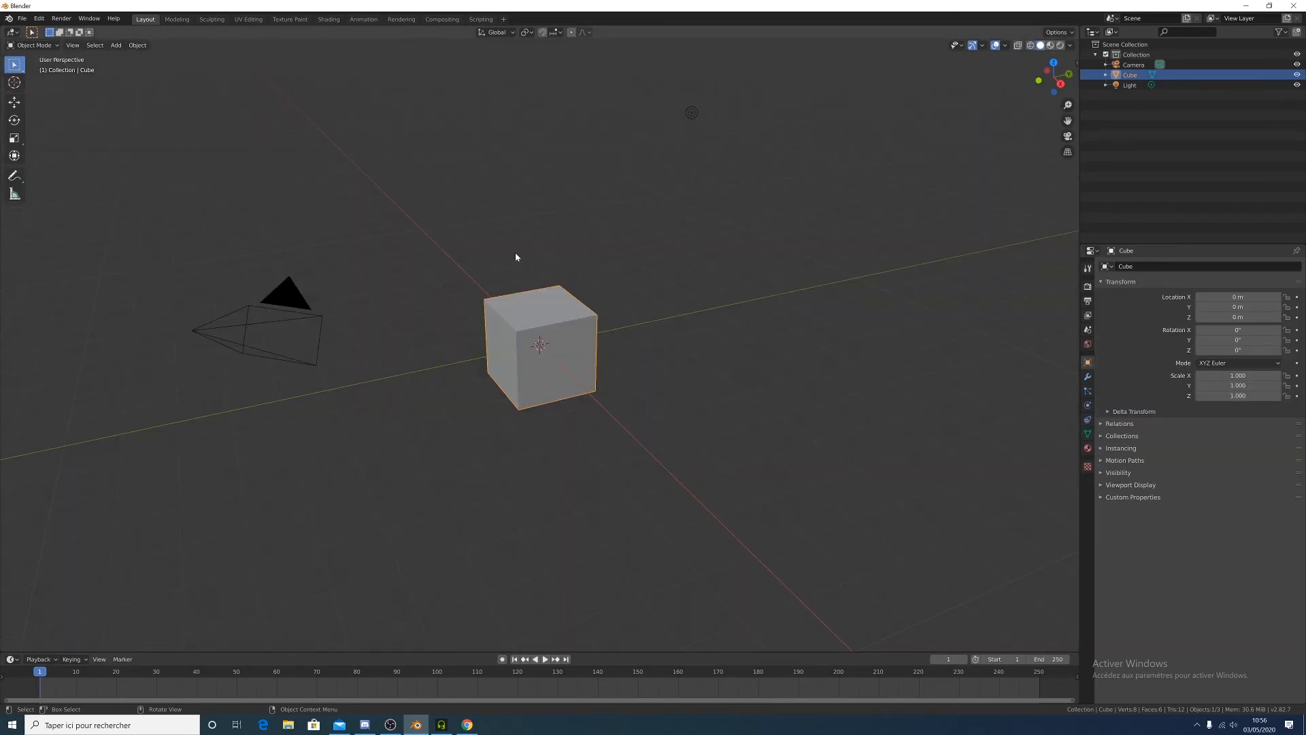
Switch to Chrome, run a Google web search for fspy and open the official fSpy website
{"action": "key", "text": "alt+Tab"}
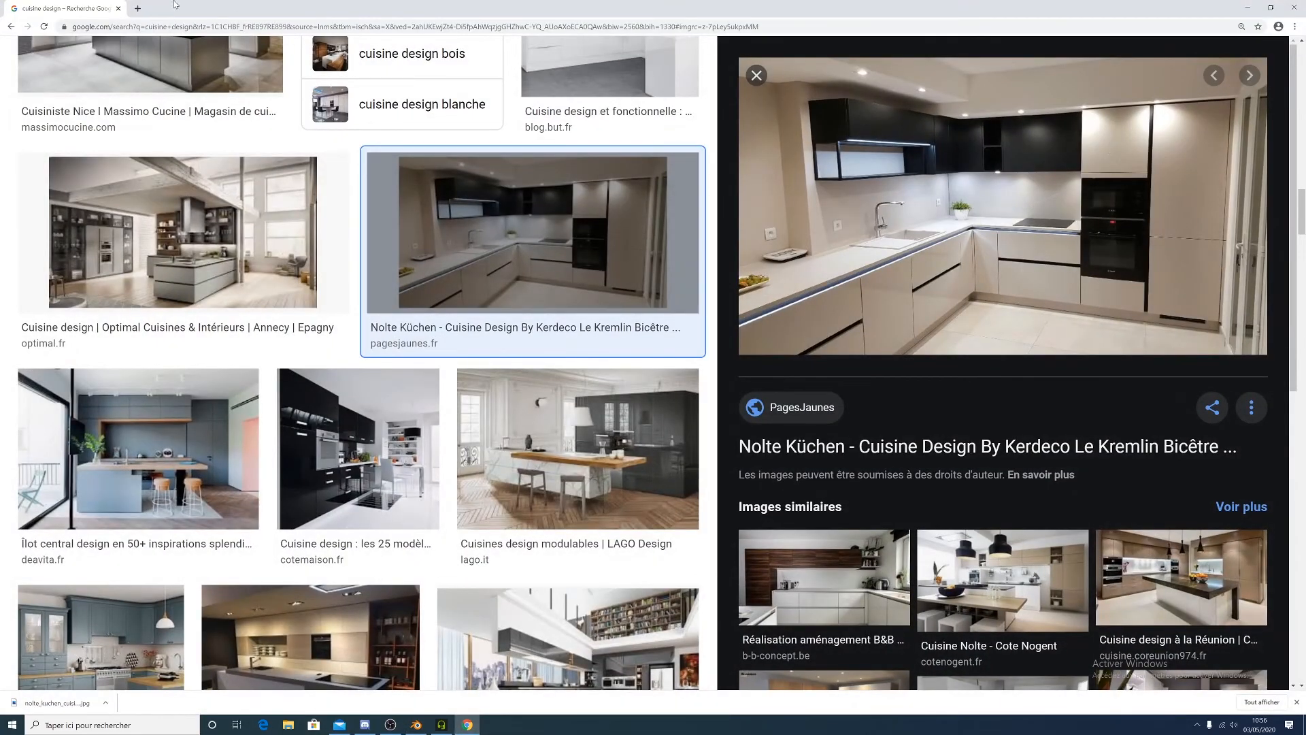
{"action": "scroll", "coordinate": [265, 208], "scroll_direction": "up", "scroll_amount": 5}
{"action": "scroll", "coordinate": [266, 208], "scroll_direction": "up", "scroll_amount": 15}
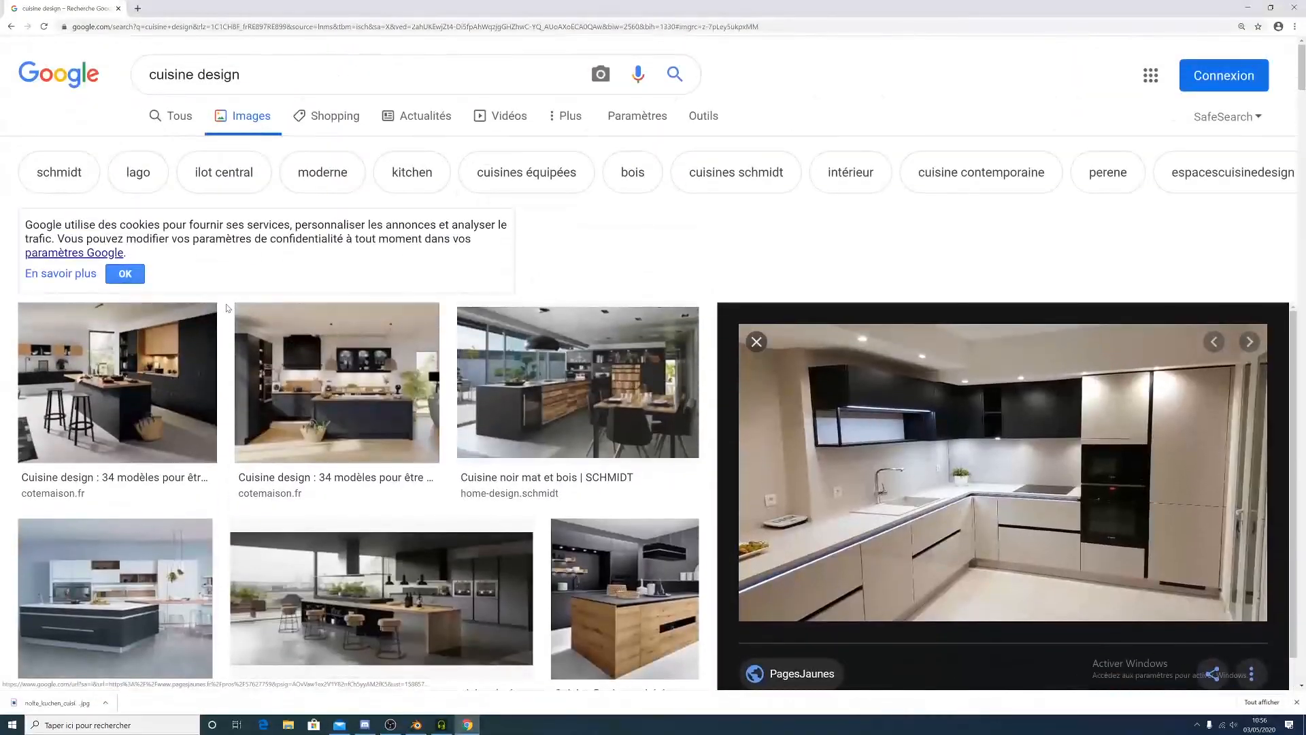
{"action": "left_click", "coordinate": [178, 116]}
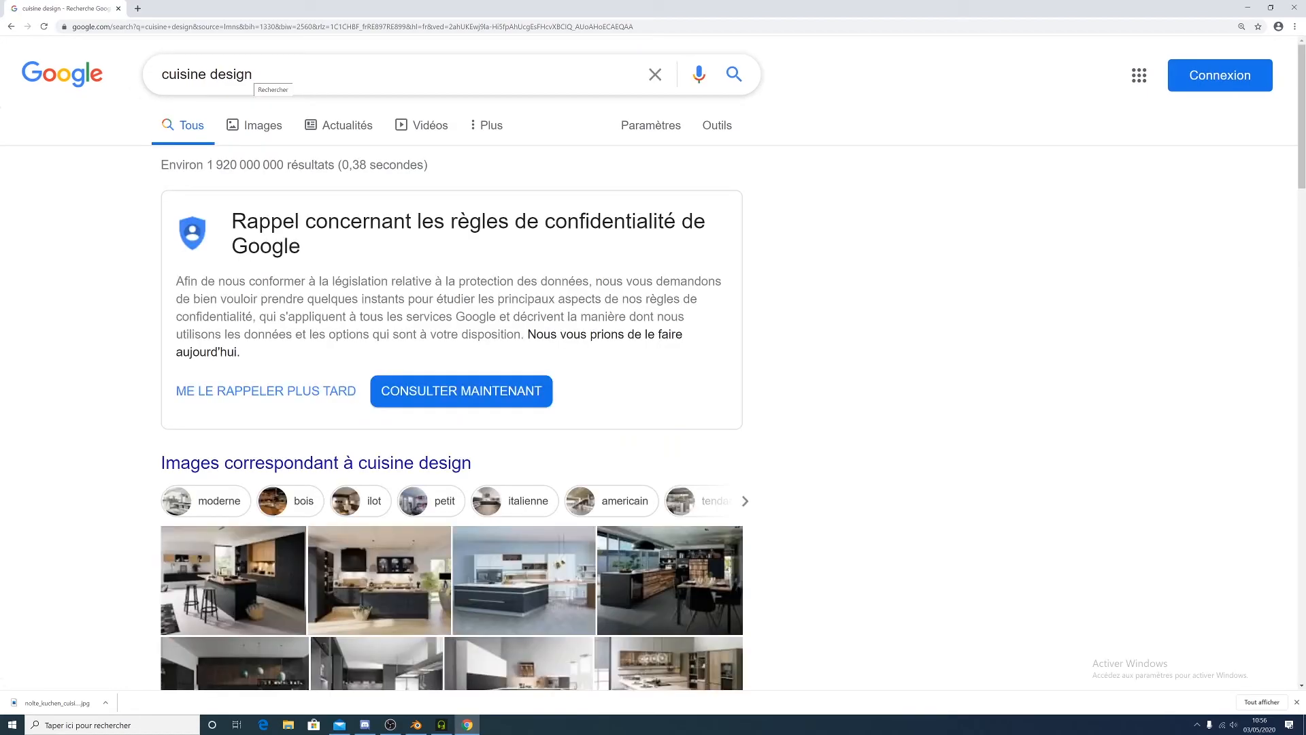
{"action": "left_click_drag", "start_coordinate": [257, 77], "coordinate": [149, 80]}
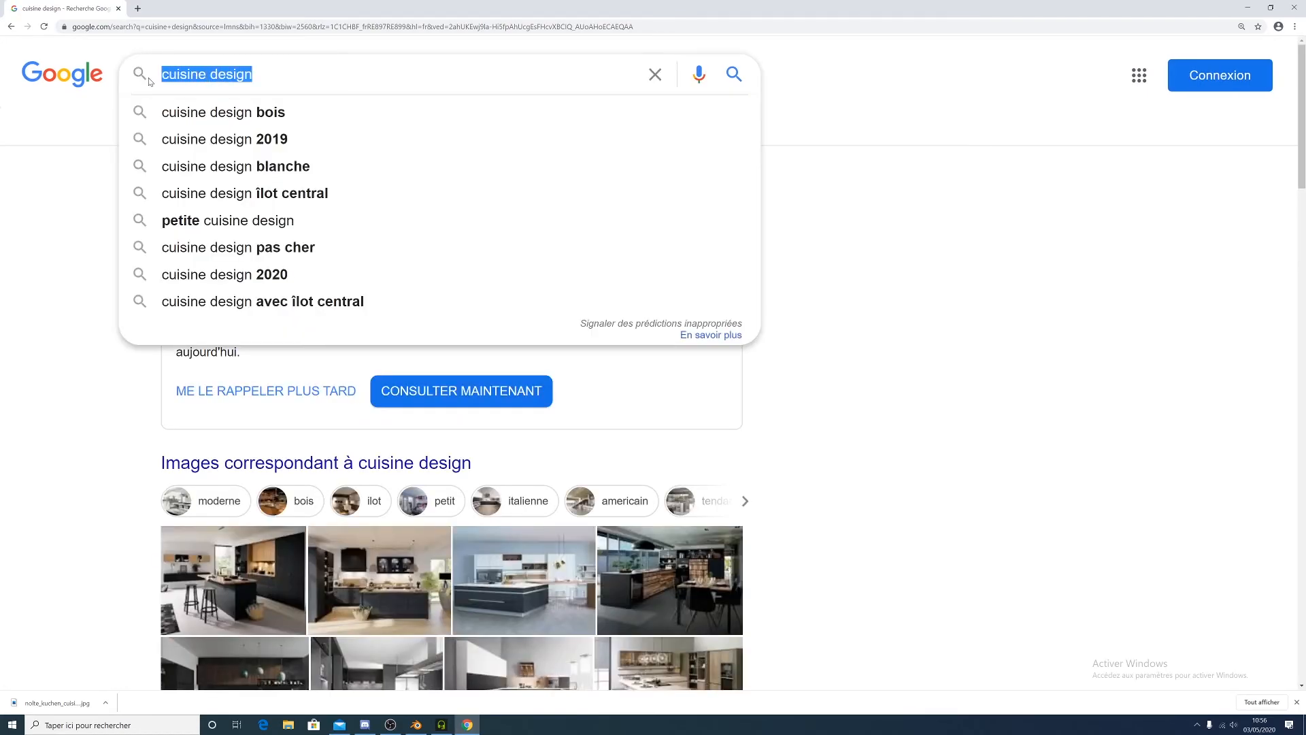
{"action": "type", "text": "fspy"}
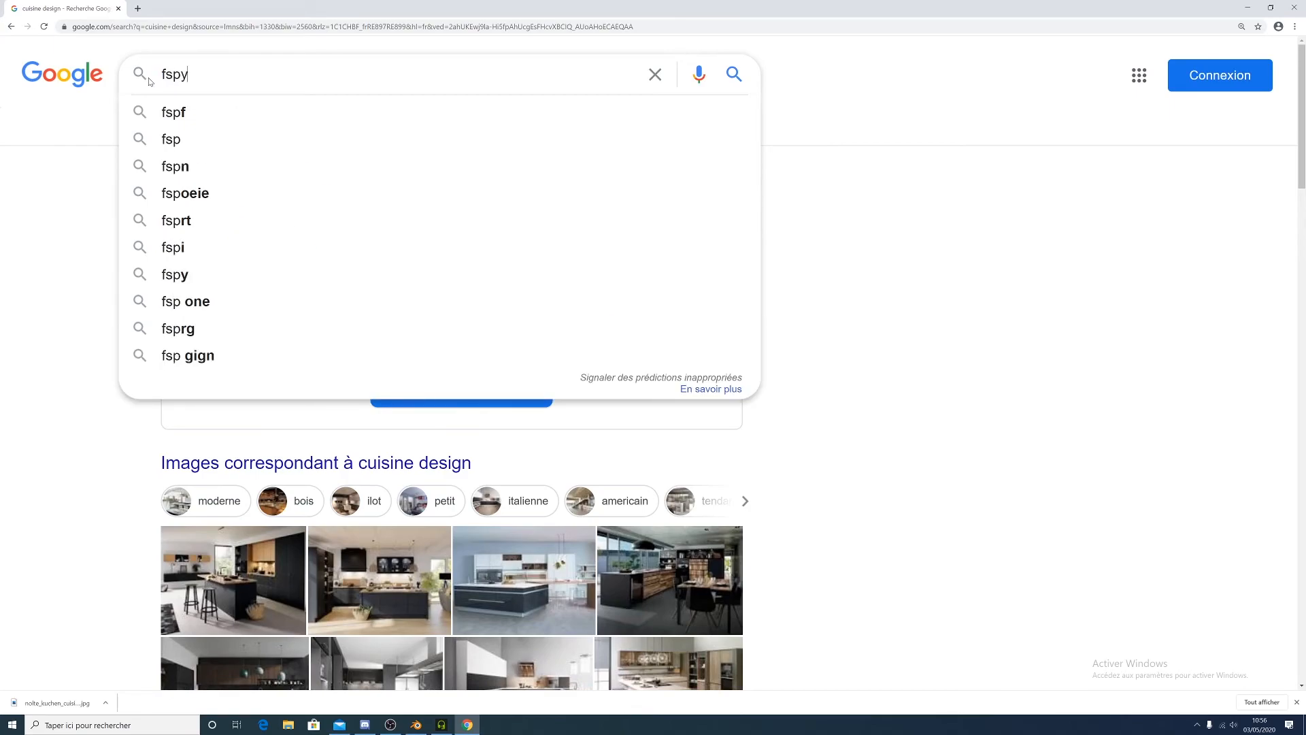
{"action": "key", "text": "Return"}
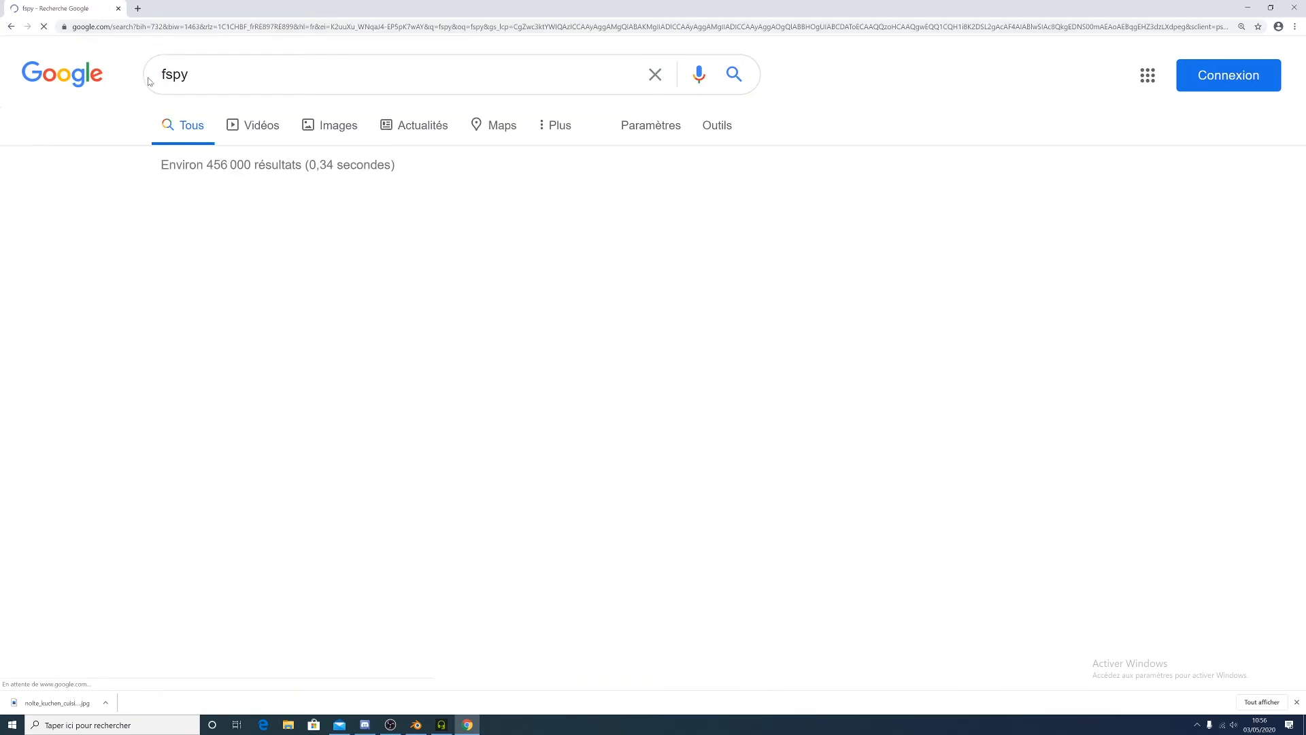
{"action": "left_click", "coordinate": [265, 391]}
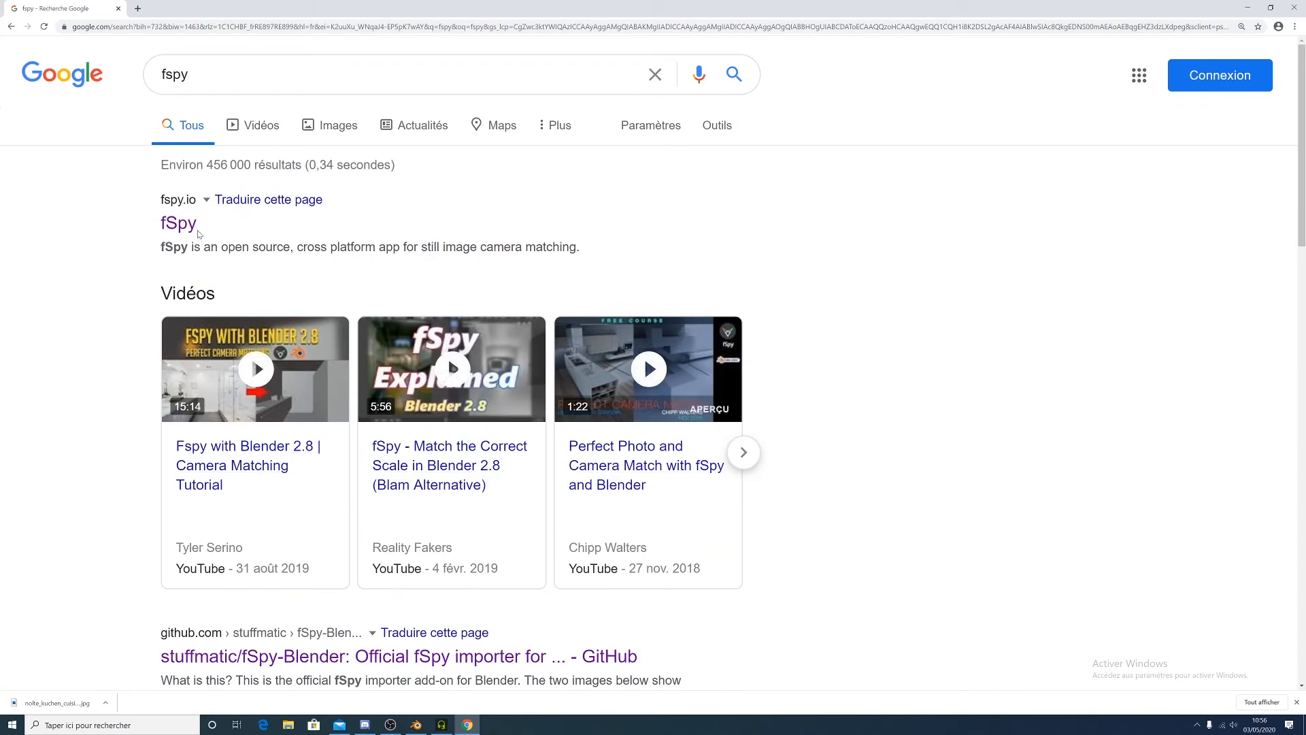
{"action": "left_click", "coordinate": [171, 227]}
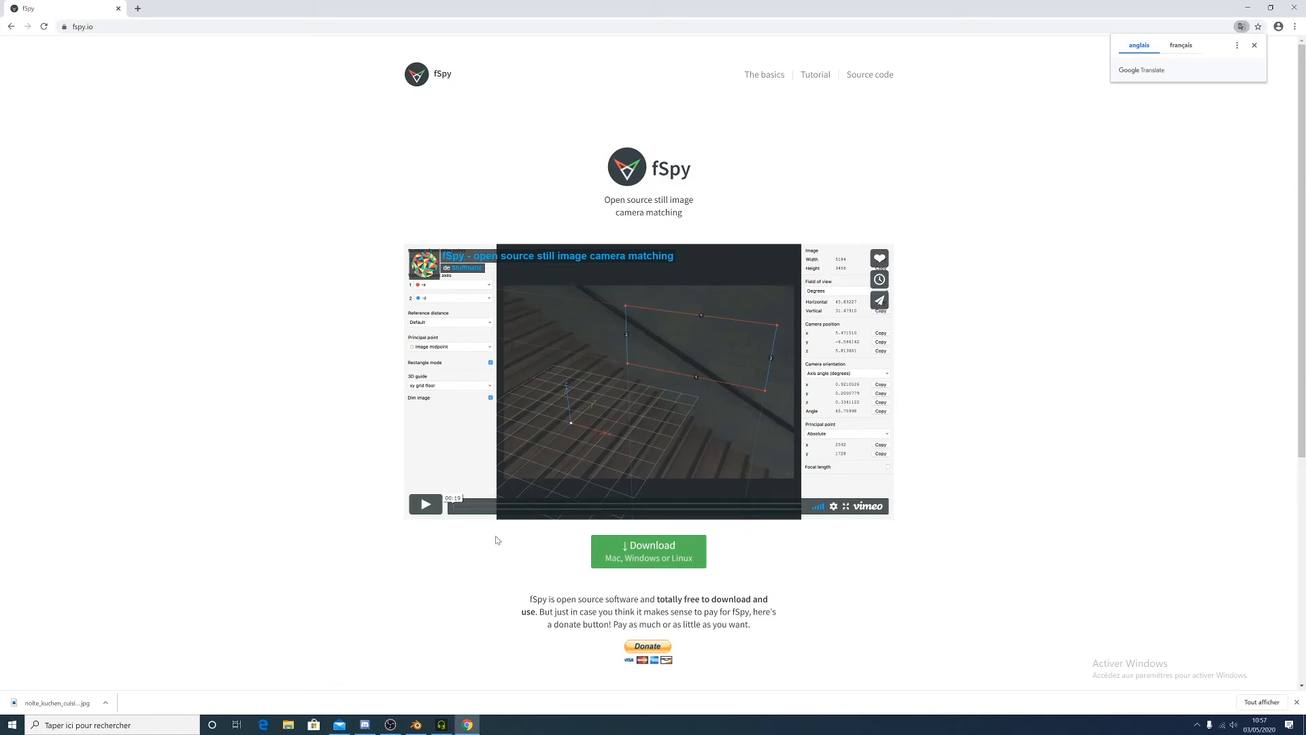
Watch the camera matching demo video on the fSpy home page, replay it and pause it at 00:04
{"action": "left_click", "coordinate": [426, 504]}
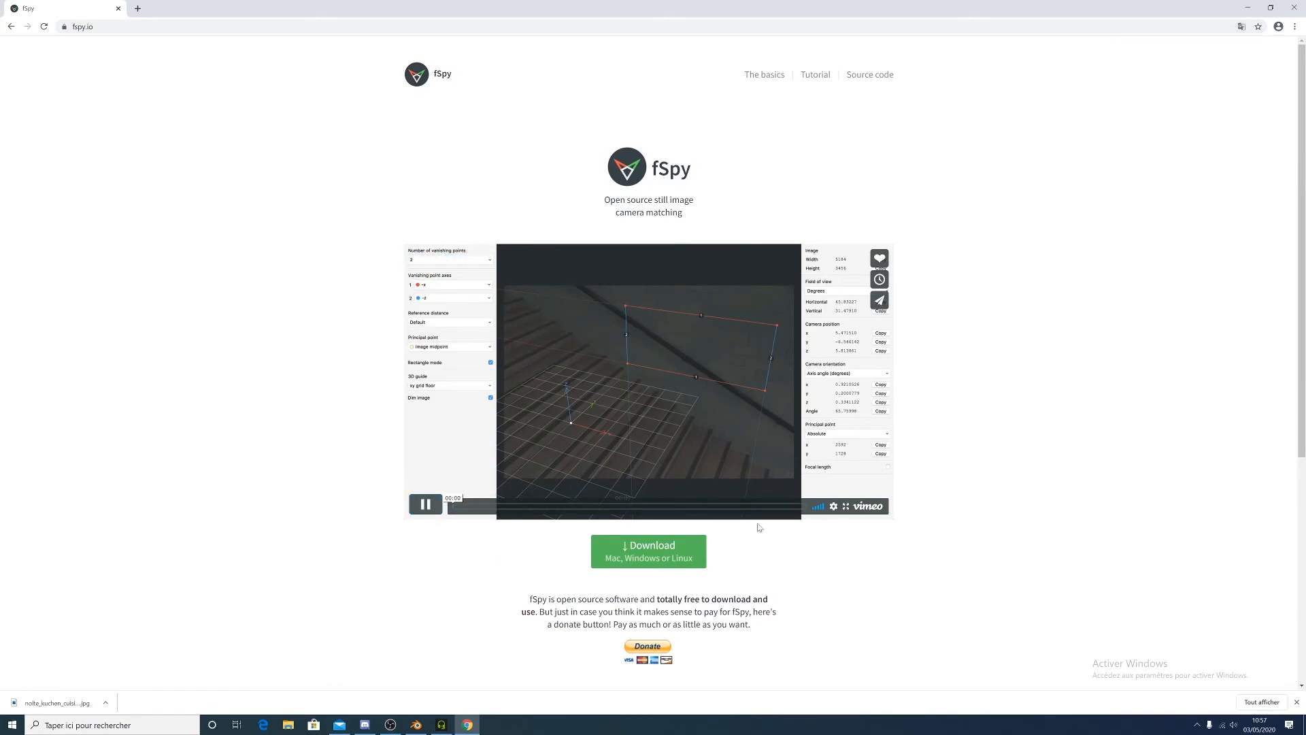
{"action": "left_click", "coordinate": [845, 508]}
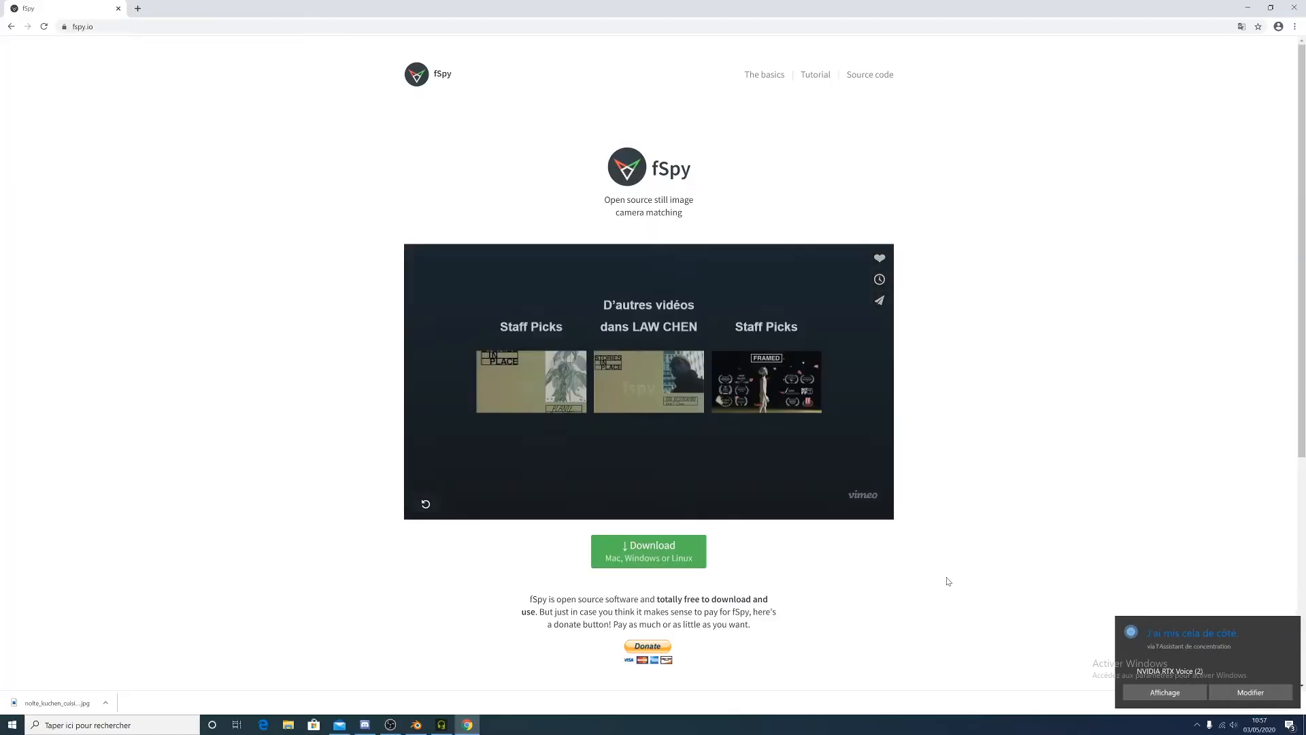
{"action": "left_click", "coordinate": [426, 504]}
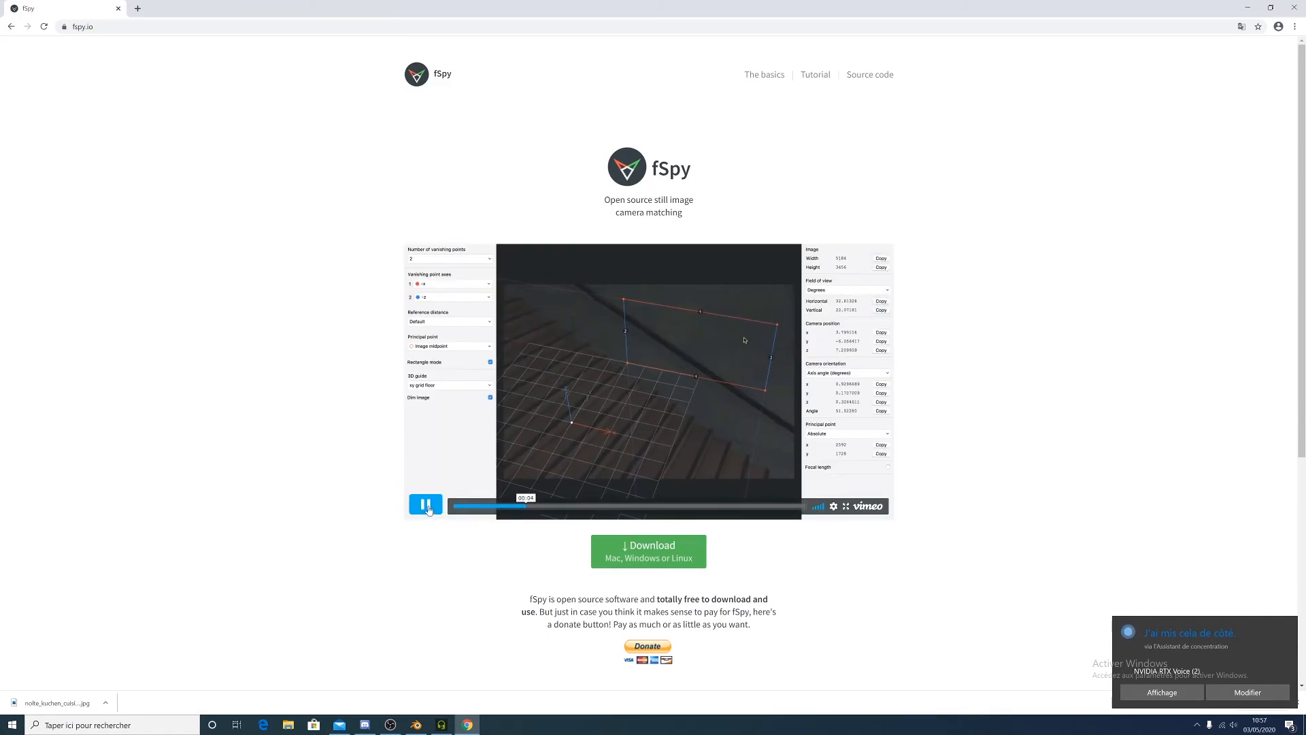
{"action": "left_click", "coordinate": [432, 505]}
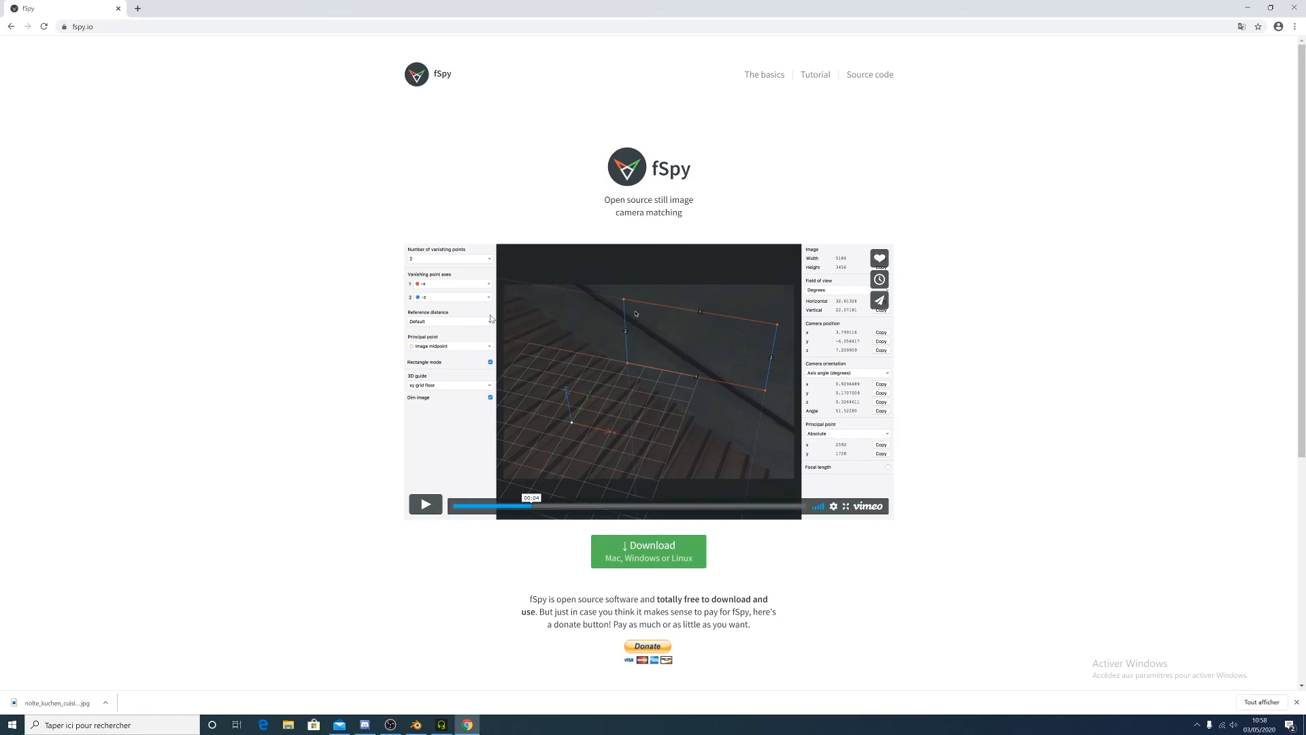
Open the fSpy 1.0.3 release download page and show the Downloads folder (Téléchargements) in File Explorer
{"action": "left_click", "coordinate": [636, 561]}
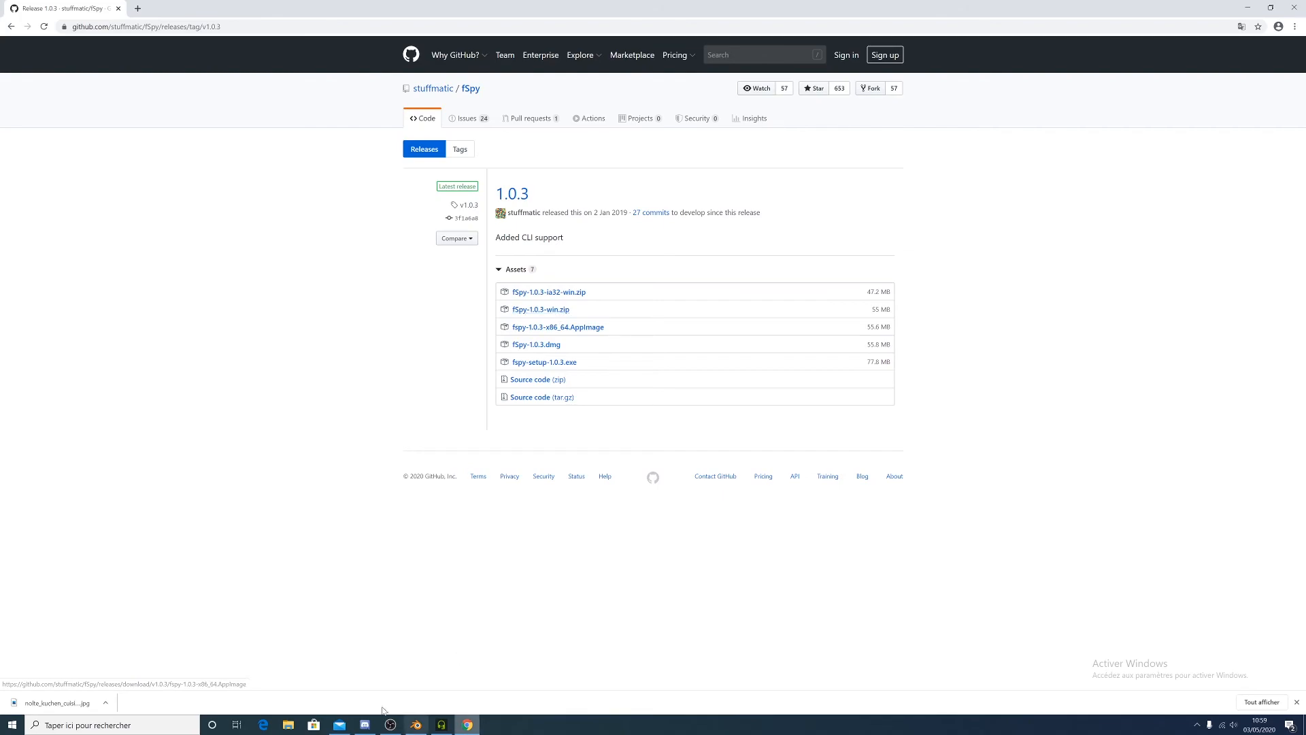
{"action": "left_click", "coordinate": [288, 725]}
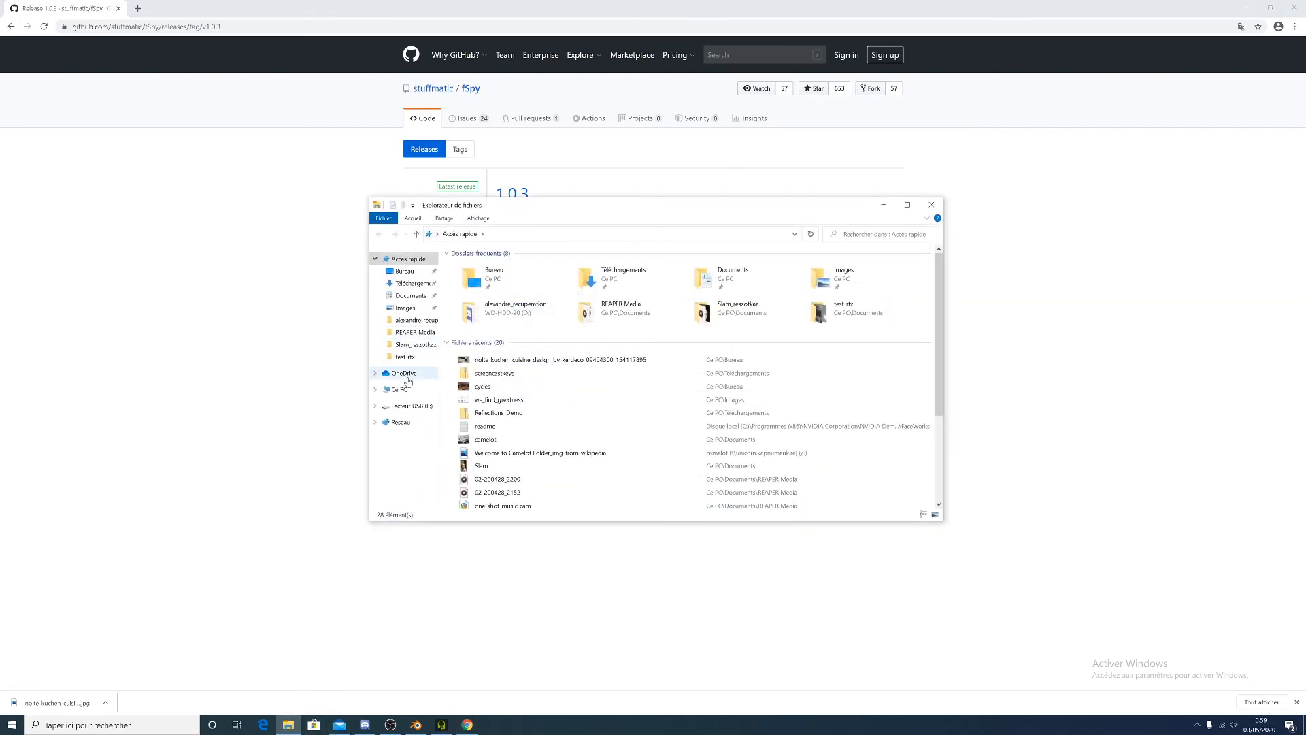
{"action": "left_click", "coordinate": [412, 283]}
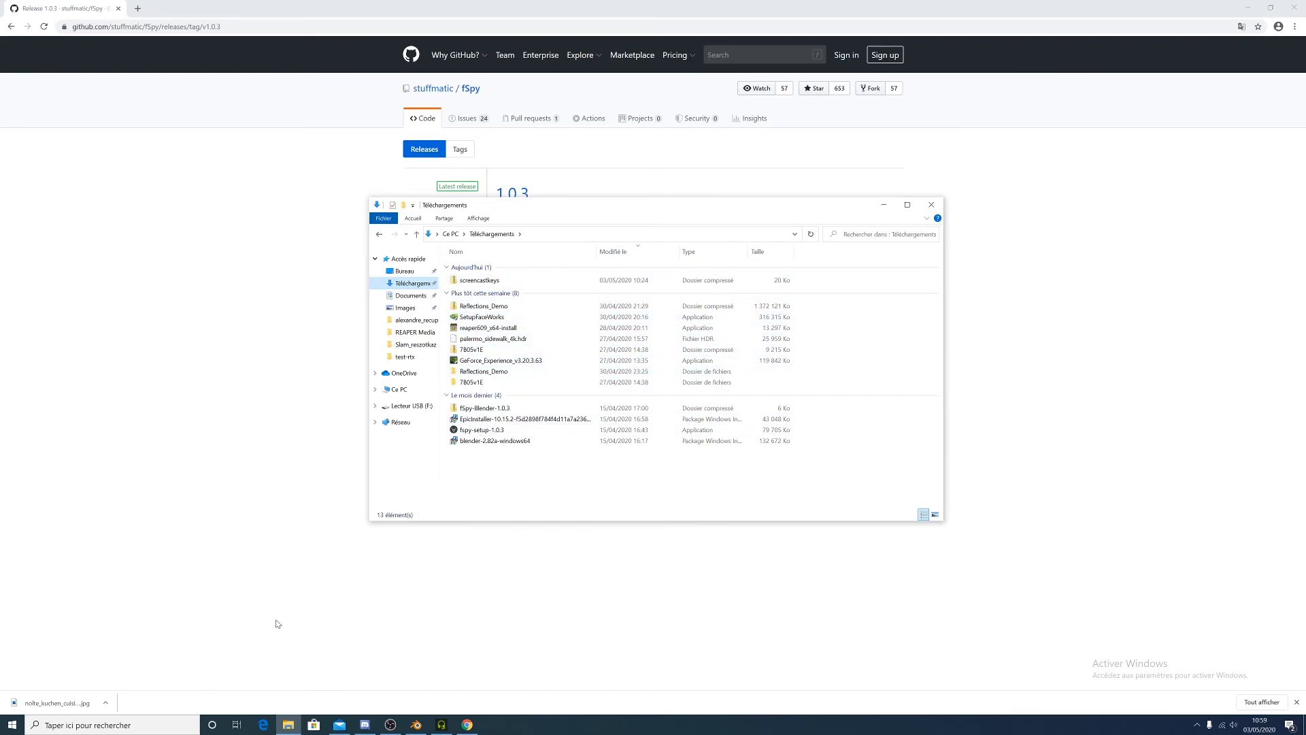
{"action": "left_click", "coordinate": [140, 723]}
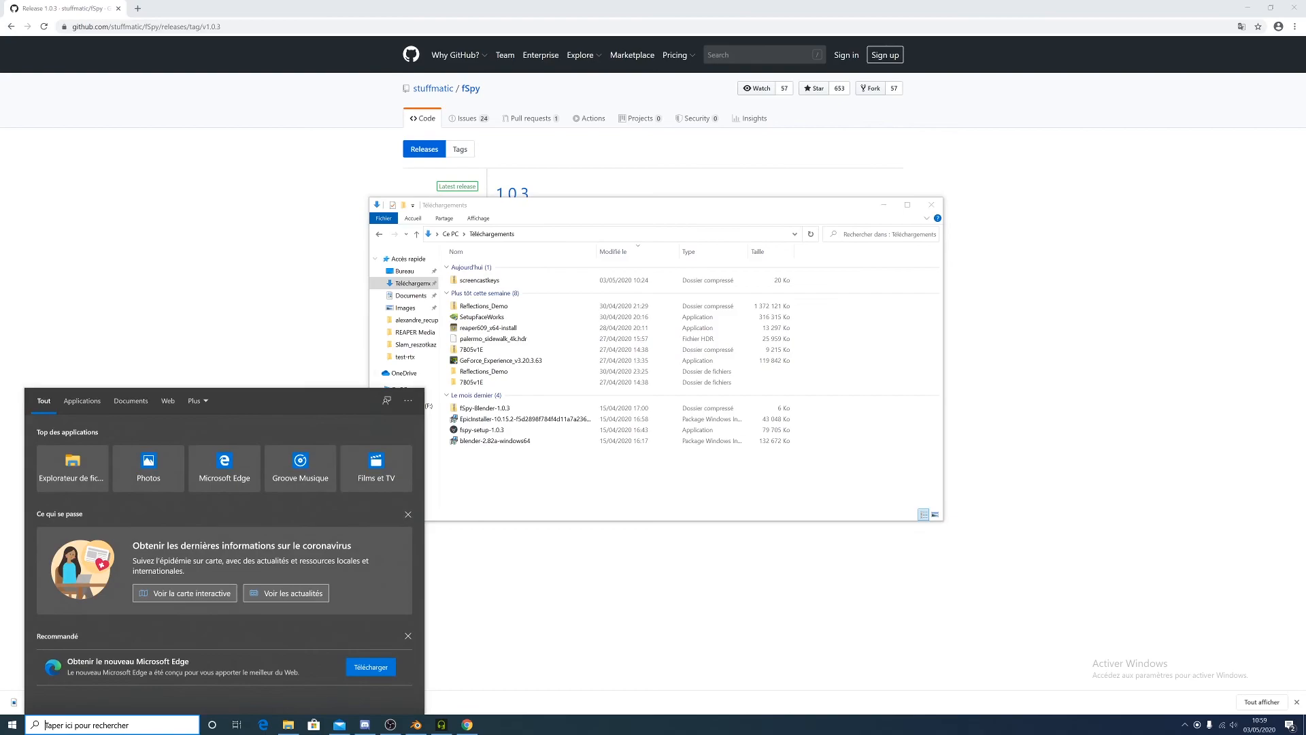
{"action": "type", "text": "f"}
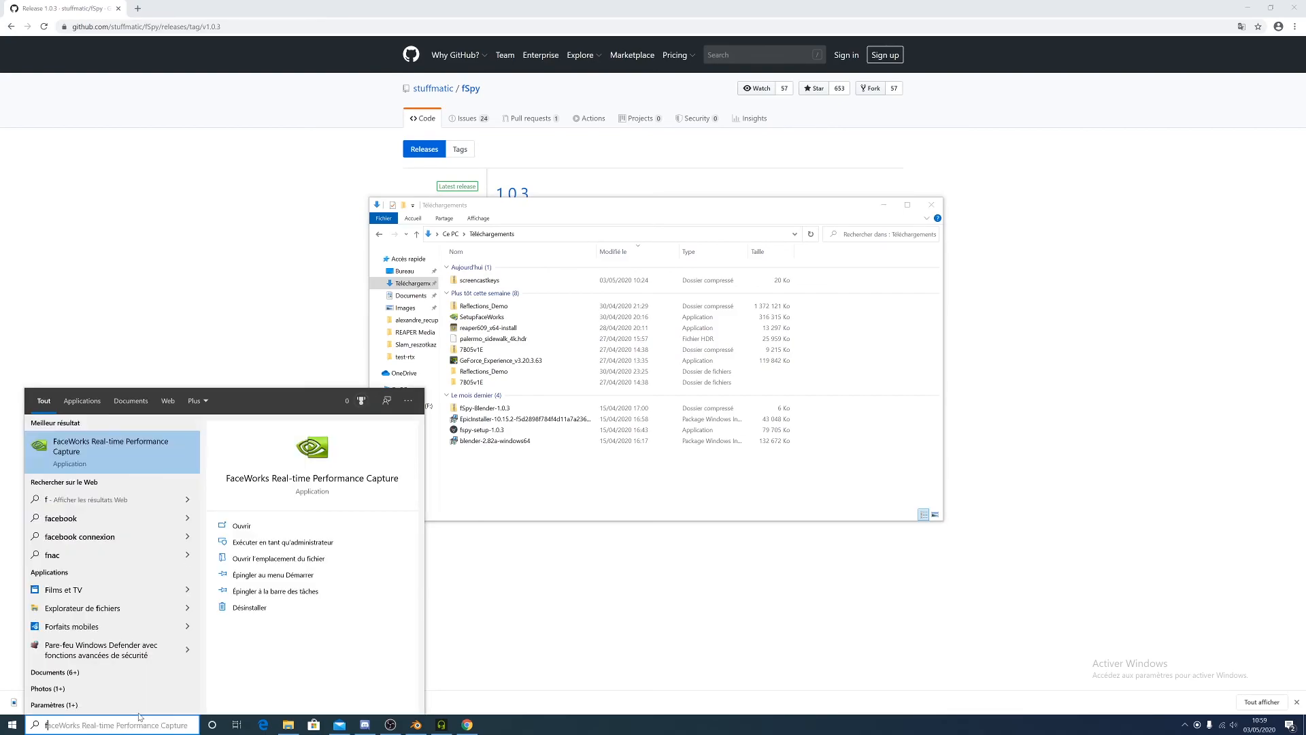
{"action": "type", "text": "spy"}
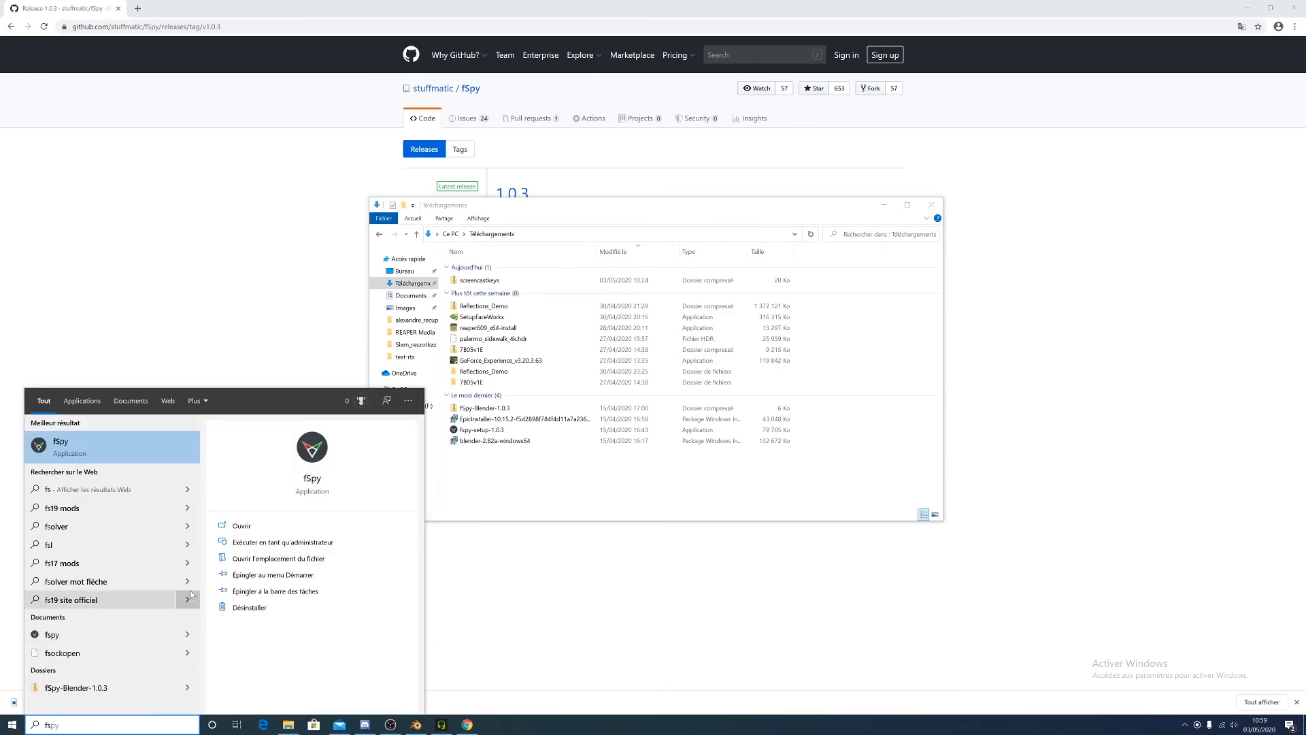
{"action": "left_click", "coordinate": [204, 366]}
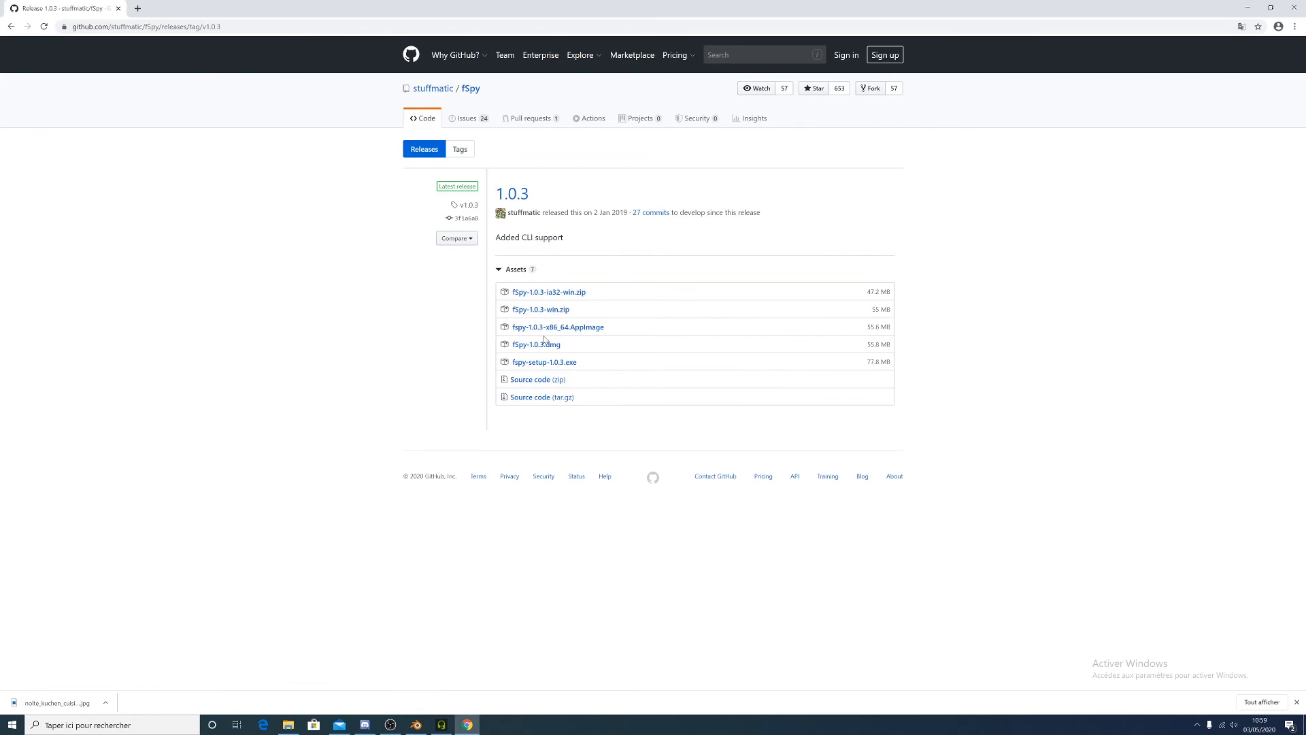
{"action": "left_click_drag", "start_coordinate": [678, 8], "coordinate": [605, 4]}
Launch the installed fSpy application from a Windows search for fs and reposition its window
{"action": "left_click", "coordinate": [129, 724]}
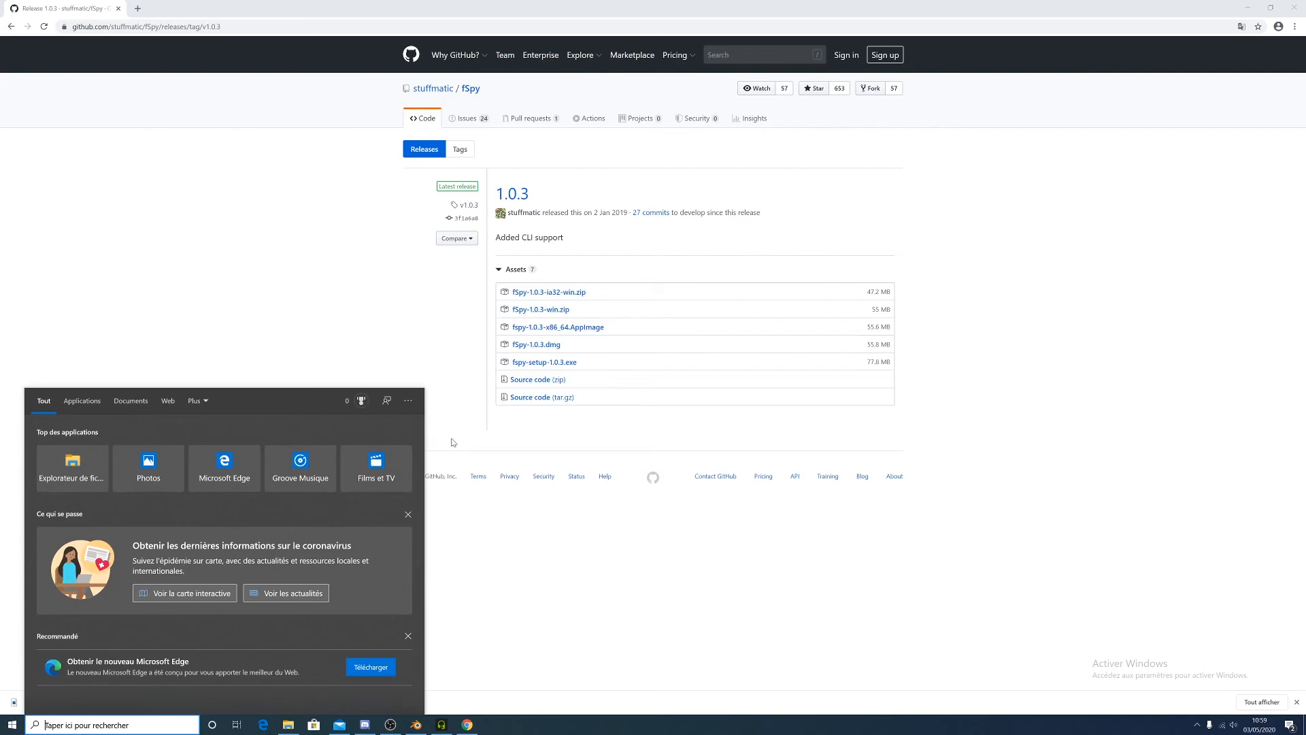
{"action": "type", "text": "fs"}
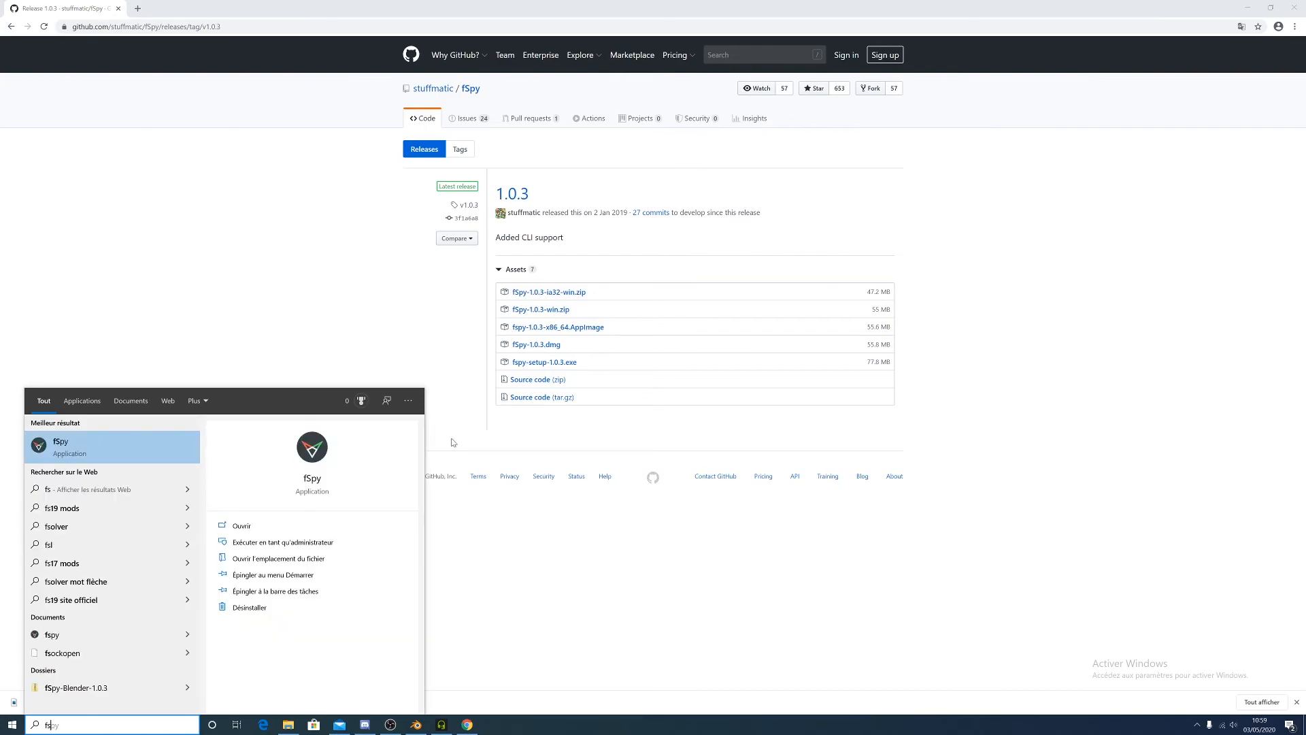
{"action": "left_click", "coordinate": [451, 442]}
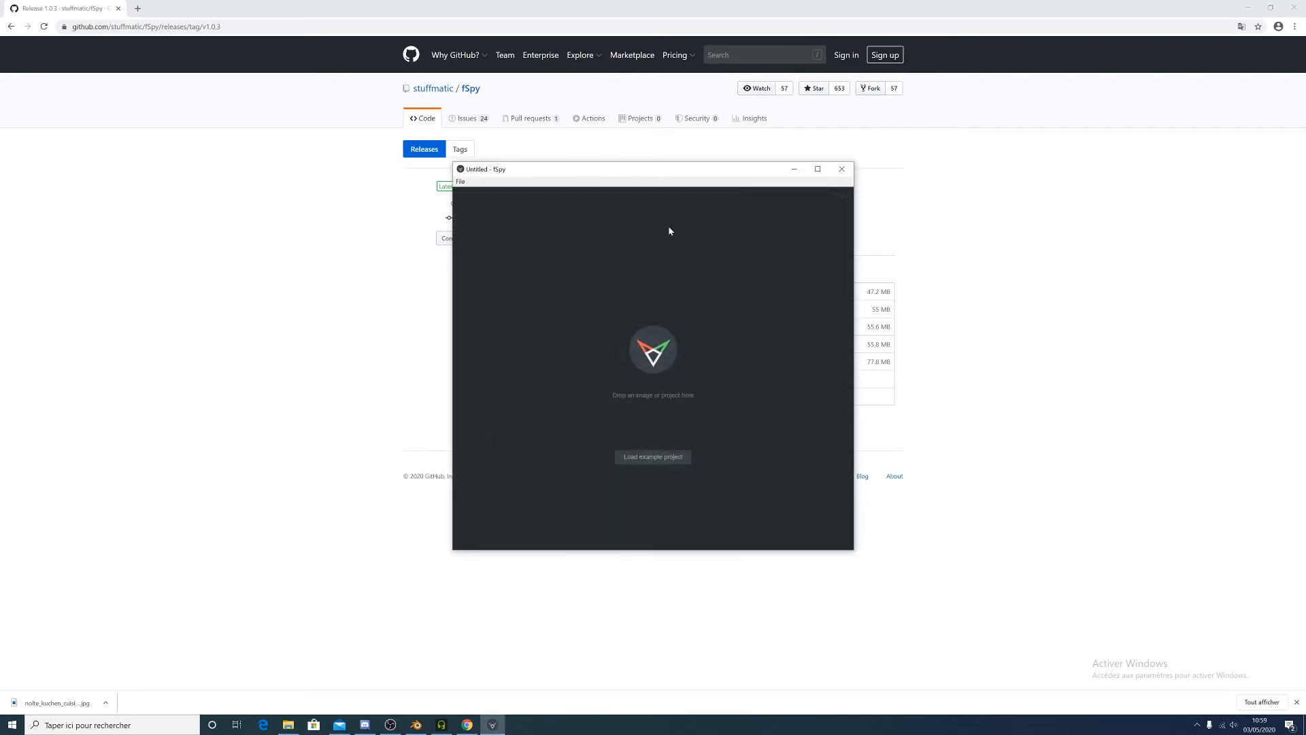
{"action": "left_click_drag", "start_coordinate": [569, 169], "coordinate": [492, 196]}
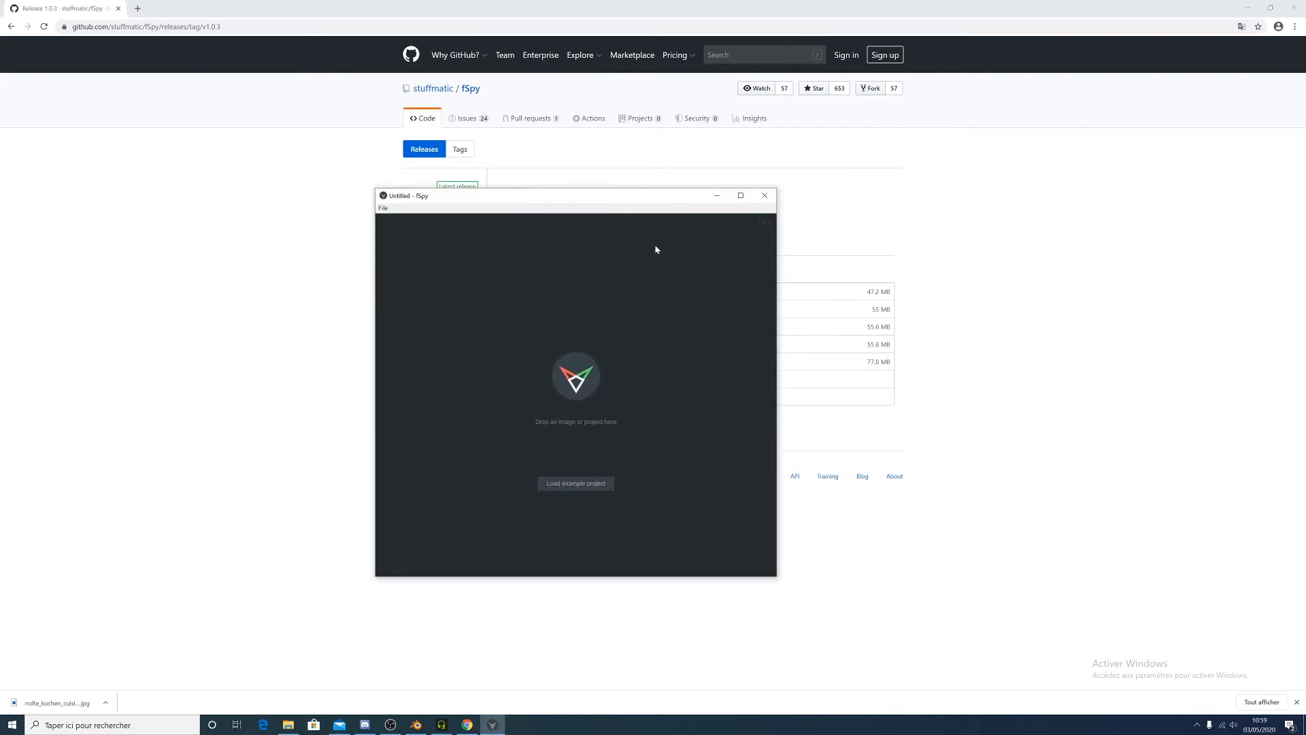
Minimise the browser and File Explorer windows, load the kitchen photo from the desktop into fSpy and maximise fSpy
{"action": "left_click", "coordinate": [1248, 7]}
{"action": "left_click", "coordinate": [1245, 6]}
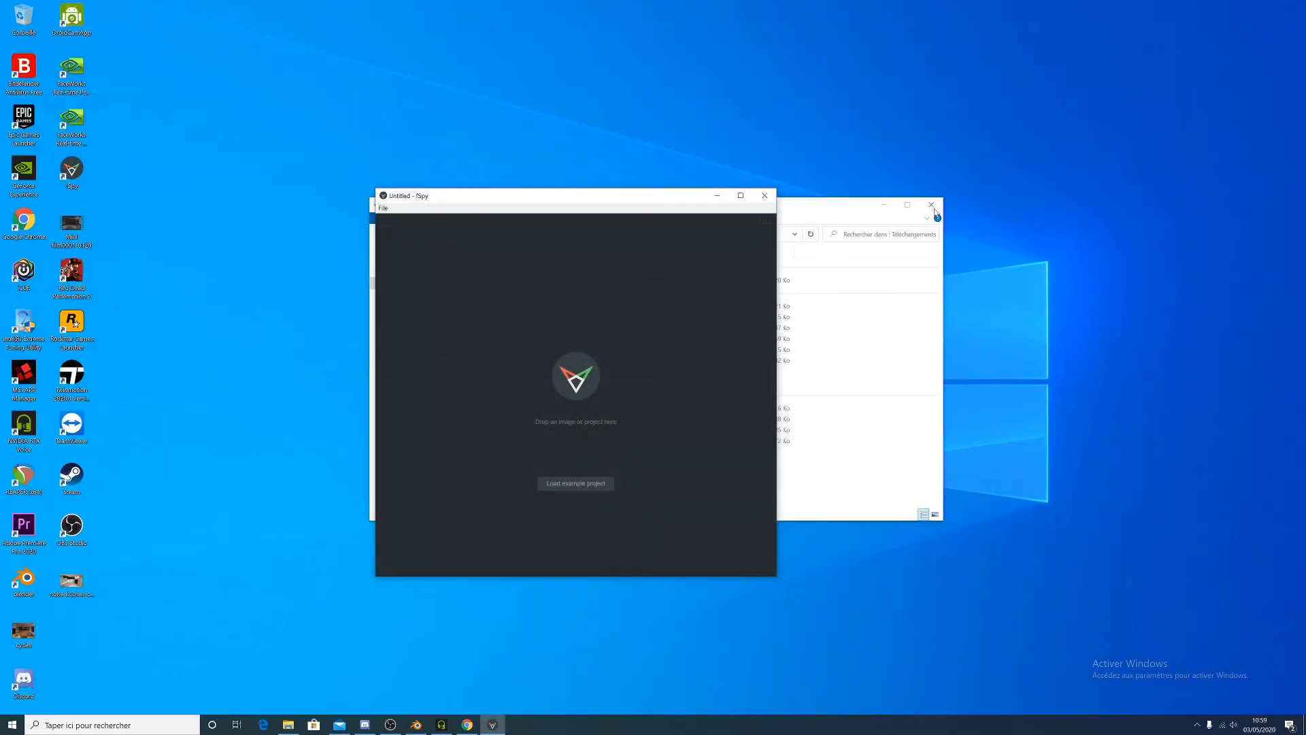
{"action": "left_click", "coordinate": [884, 204]}
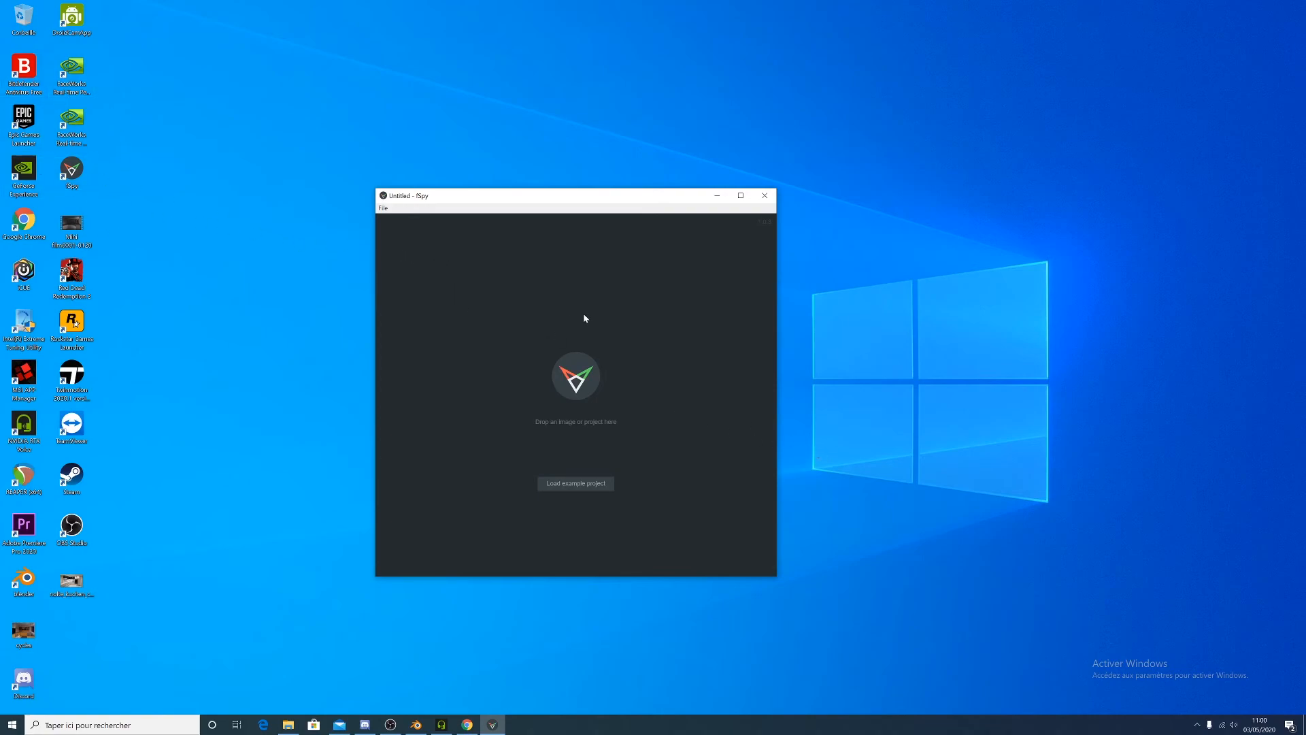
{"action": "left_click_drag", "start_coordinate": [79, 594], "coordinate": [545, 391]}
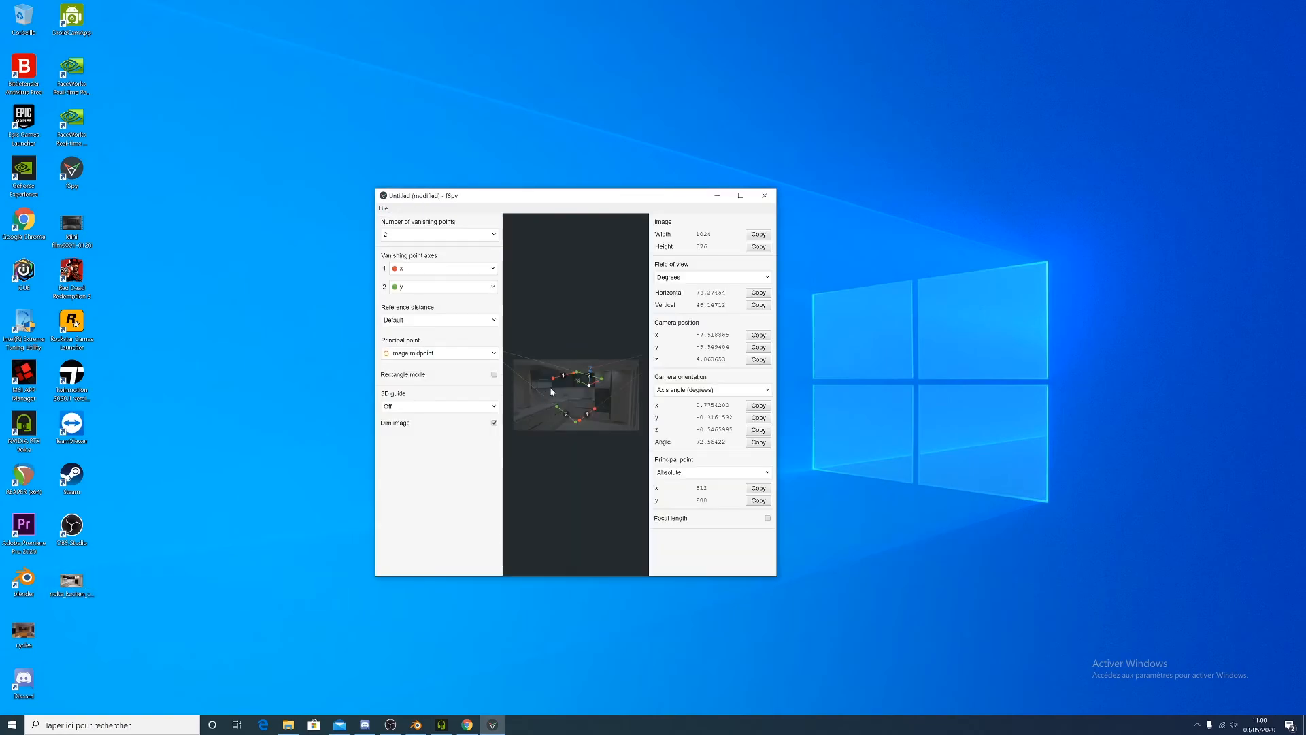
{"action": "left_click", "coordinate": [740, 195]}
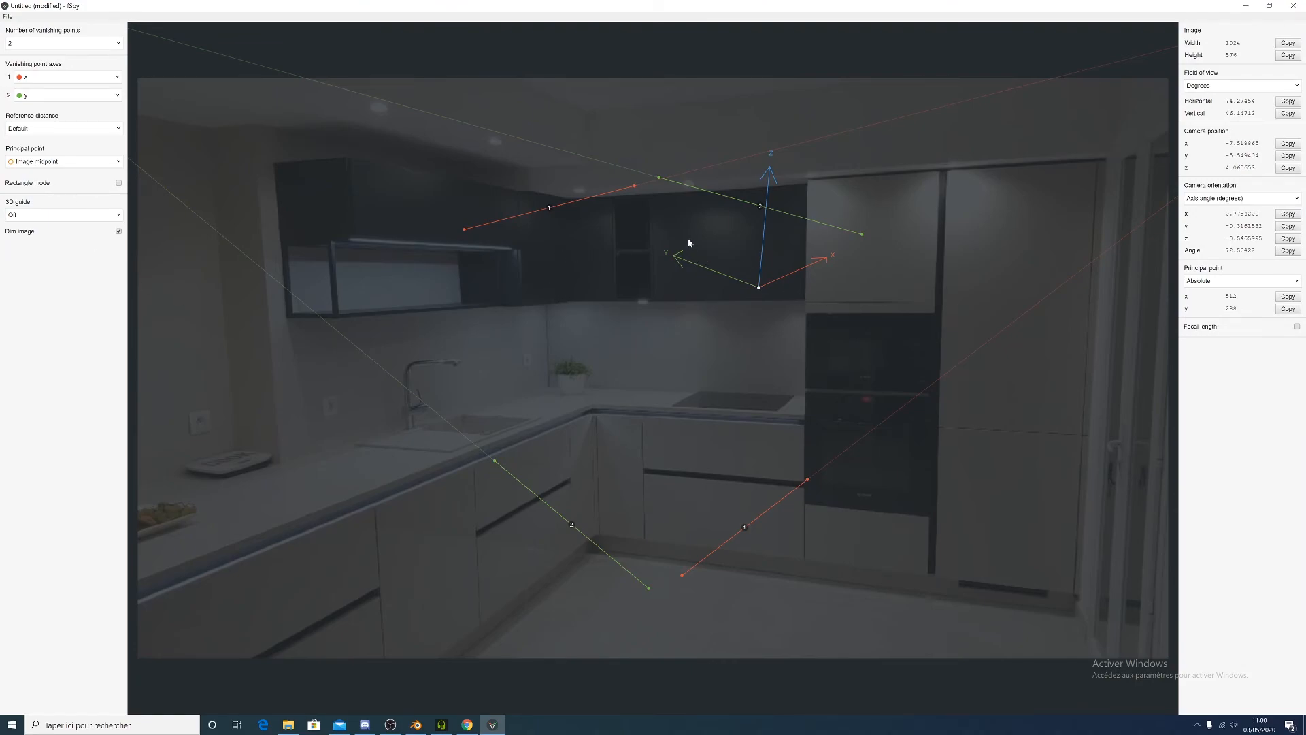
Switch to Blender, examine the default cube in front view and in perspective, and return to fSpy
{"action": "left_click", "coordinate": [415, 725]}
{"action": "middle_click_drag", "start_coordinate": [585, 426], "coordinate": [598, 364]}
{"action": "key", "text": "KP_1"}
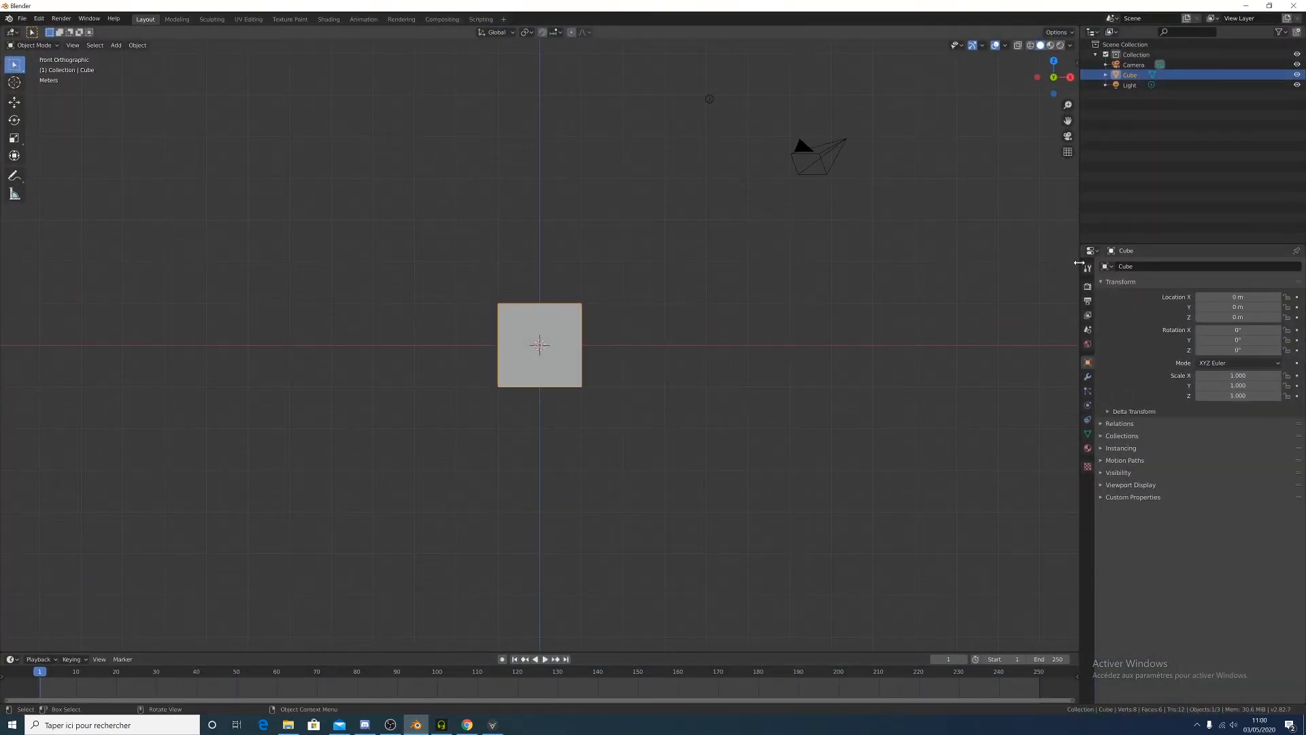
{"action": "middle_click_drag", "start_coordinate": [889, 249], "coordinate": [809, 260]}
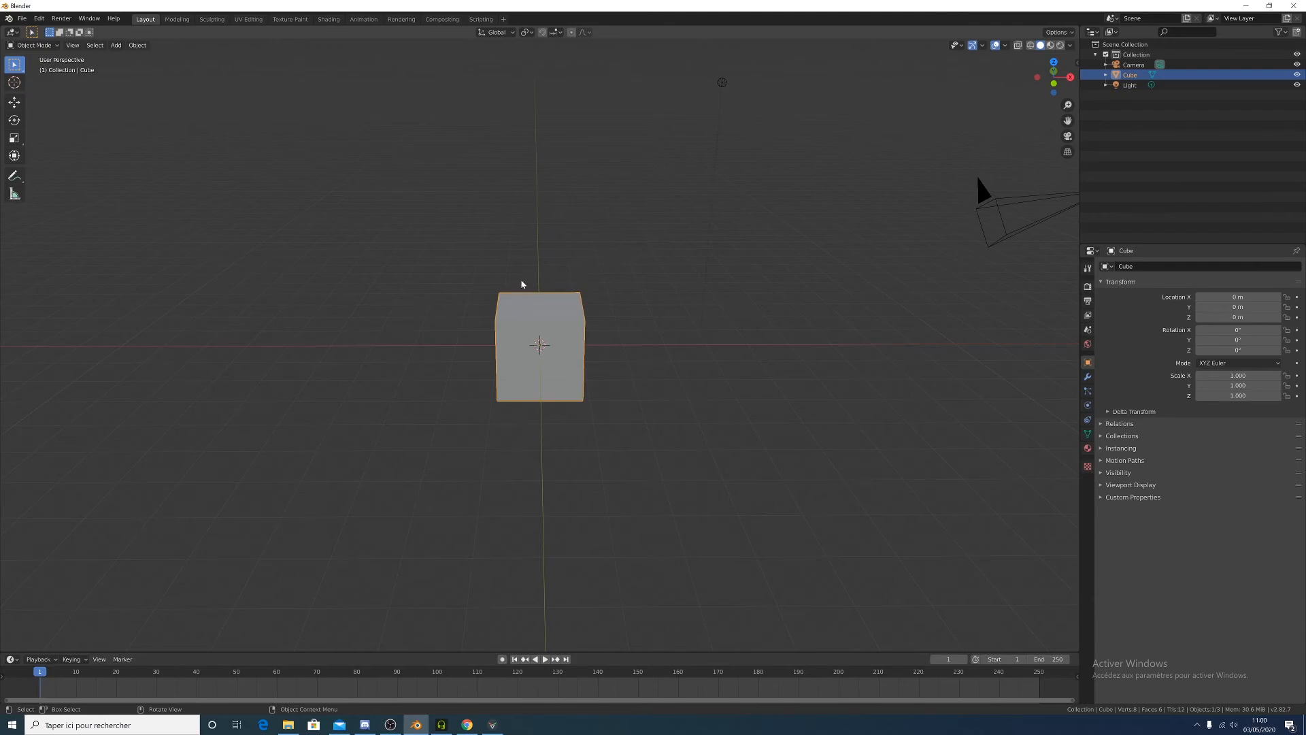
{"action": "left_click", "coordinate": [497, 732]}
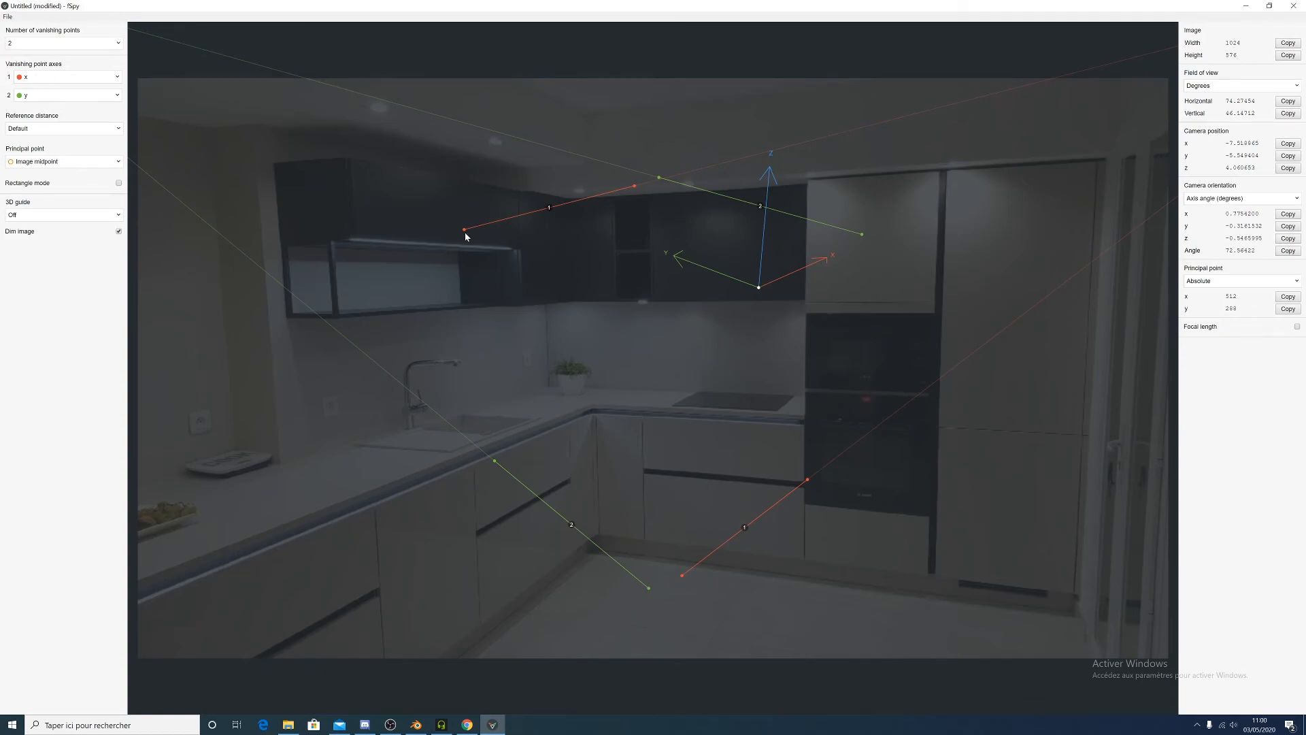
Align the two x vanishing lines with the back cabinets' floor edge and the ceiling edge above them, turning off image dimming
{"action": "left_click_drag", "start_coordinate": [465, 230], "coordinate": [610, 552]}
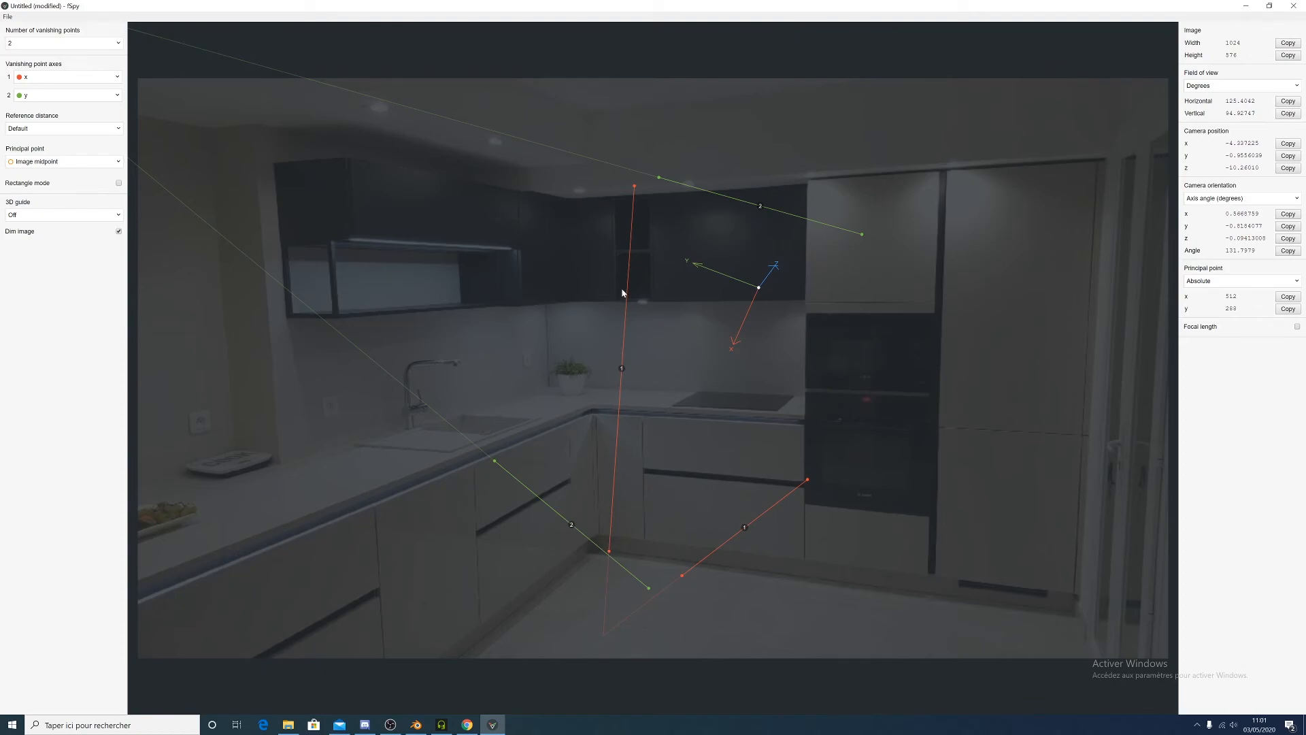
{"action": "left_click_drag", "start_coordinate": [637, 188], "coordinate": [1067, 611]}
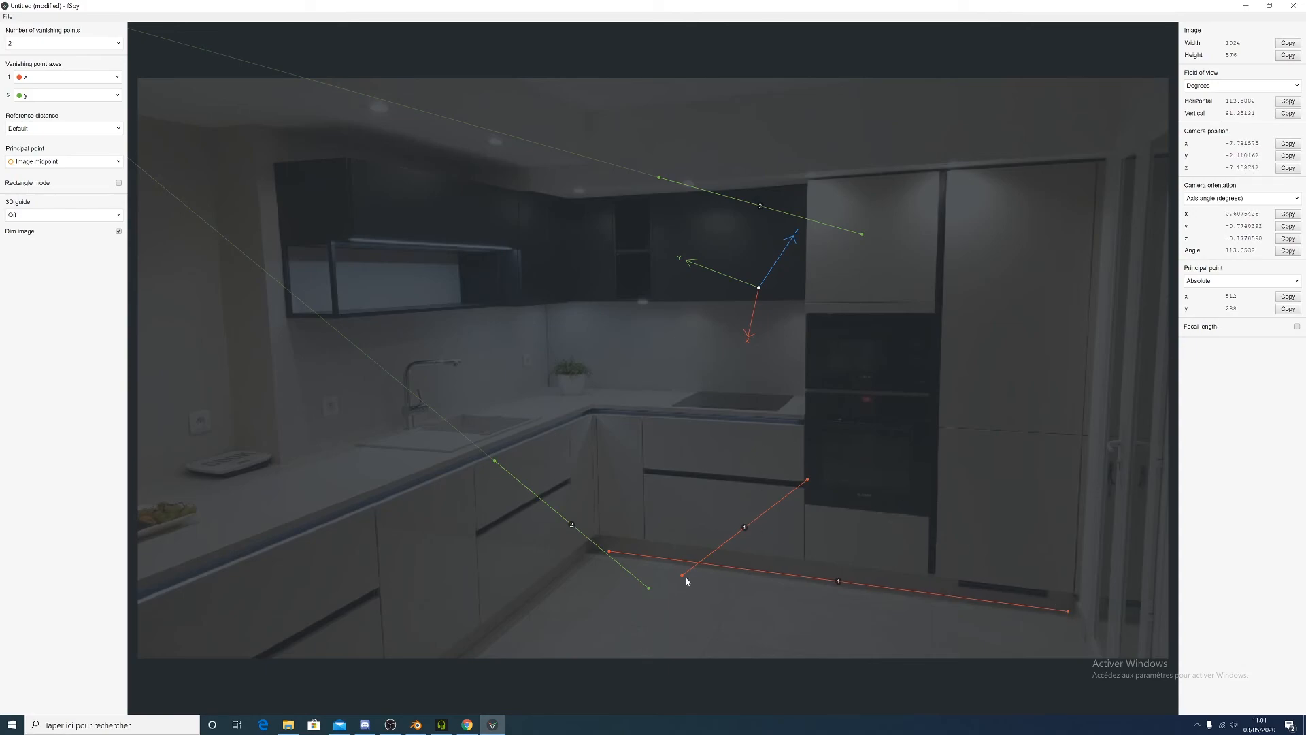
{"action": "left_click_drag", "start_coordinate": [683, 577], "coordinate": [598, 114]}
{"action": "left_click_drag", "start_coordinate": [807, 480], "coordinate": [881, 181]}
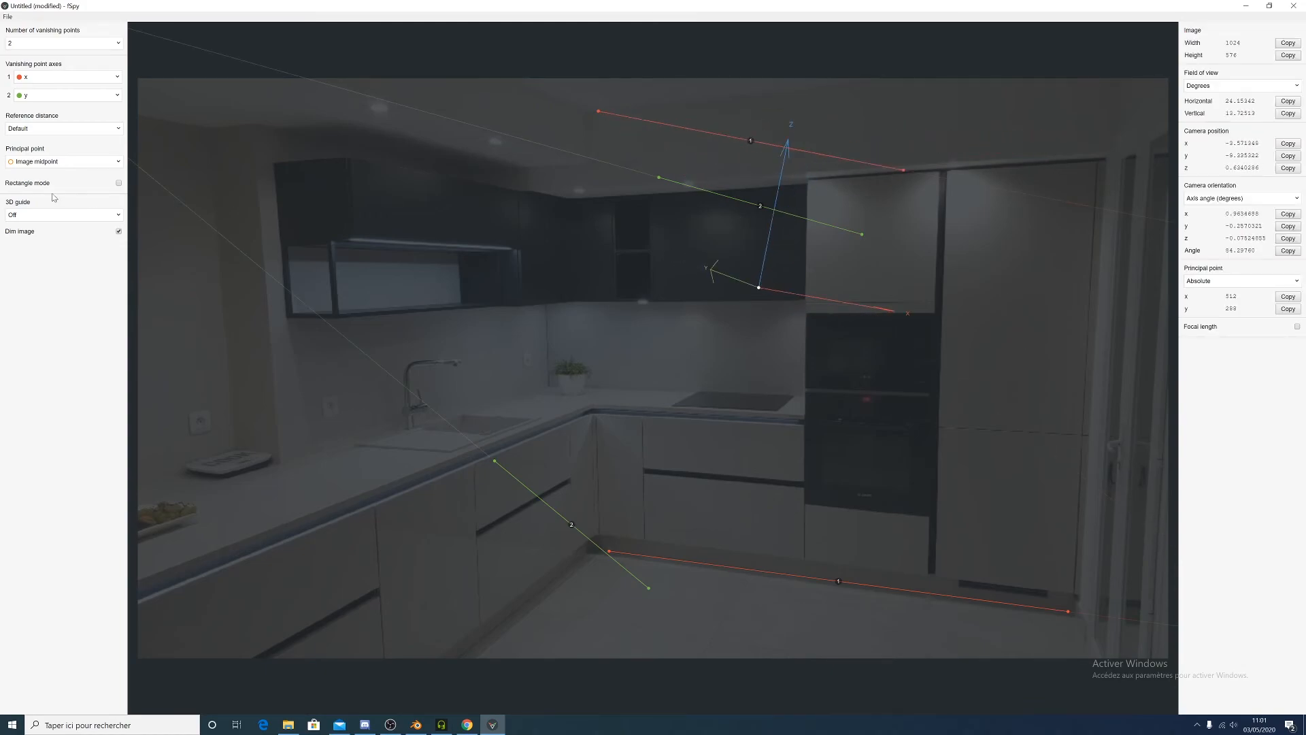
{"action": "left_click", "coordinate": [119, 232]}
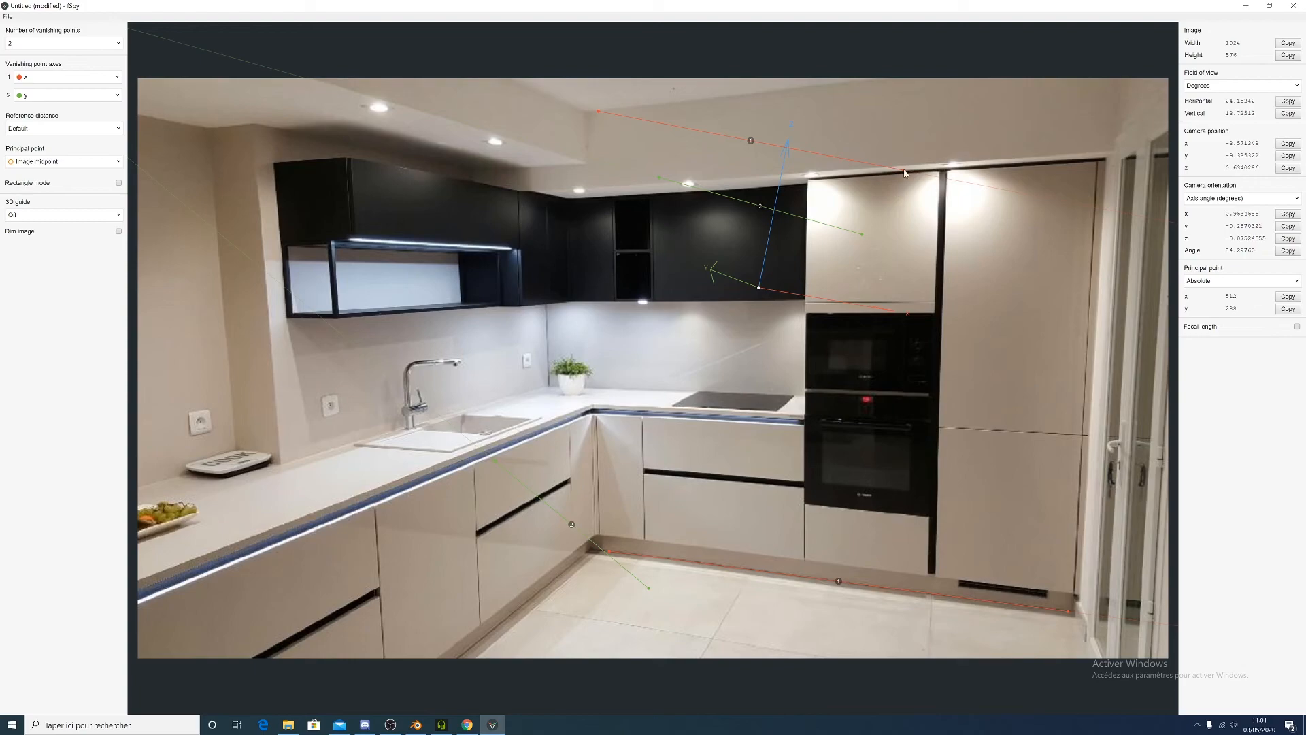
{"action": "left_click_drag", "start_coordinate": [904, 173], "coordinate": [1008, 190]}
{"action": "mouse_move", "coordinate": [1008, 190]}
{"action": "left_mouse_down"}
{"action": "mouse_move", "coordinate": [1059, 183]}
{"action": "mouse_move", "coordinate": [1092, 133]}
{"action": "mouse_move", "coordinate": [1087, 150]}
{"action": "mouse_move", "coordinate": [1104, 154]}
{"action": "left_mouse_up"}
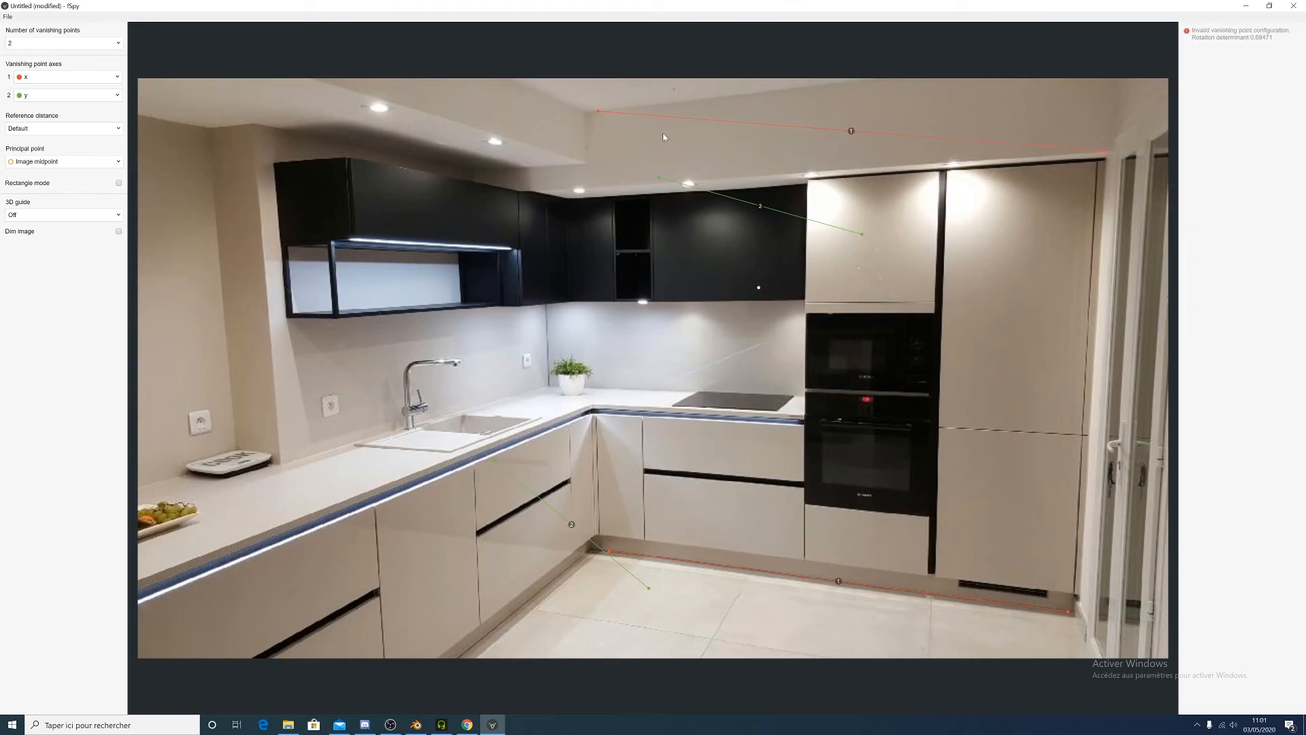
{"action": "left_click_drag", "start_coordinate": [598, 112], "coordinate": [544, 195]}
Align the two y vanishing lines with the sink countertop's front edge and the floor edge of the cabinets below it
{"action": "mouse_move", "coordinate": [664, 180]}
{"action": "left_mouse_down"}
{"action": "mouse_move", "coordinate": [340, 511]}
{"action": "mouse_move", "coordinate": [168, 569]}
{"action": "left_mouse_up"}
{"action": "mouse_move", "coordinate": [862, 235]}
{"action": "left_mouse_down"}
{"action": "mouse_move", "coordinate": [622, 345]}
{"action": "mouse_move", "coordinate": [587, 411]}
{"action": "left_mouse_up"}
{"action": "mouse_move", "coordinate": [496, 460]}
{"action": "left_mouse_down"}
{"action": "mouse_move", "coordinate": [496, 581]}
{"action": "mouse_move", "coordinate": [462, 658]}
{"action": "left_mouse_up"}
{"action": "left_click_drag", "start_coordinate": [647, 588], "coordinate": [588, 552]}
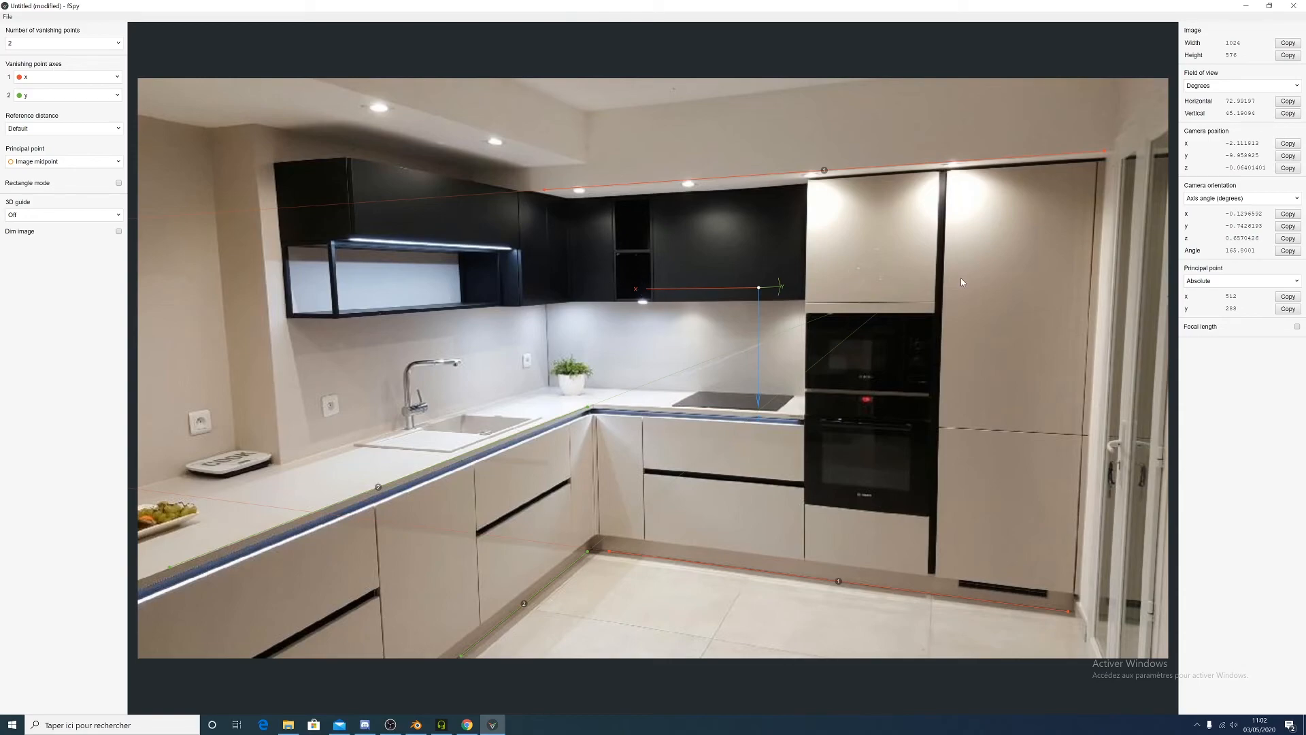
Set the first vanishing point axis to -x and move the origin to the inner corner of the base cabinets
{"action": "left_click", "coordinate": [50, 79]}
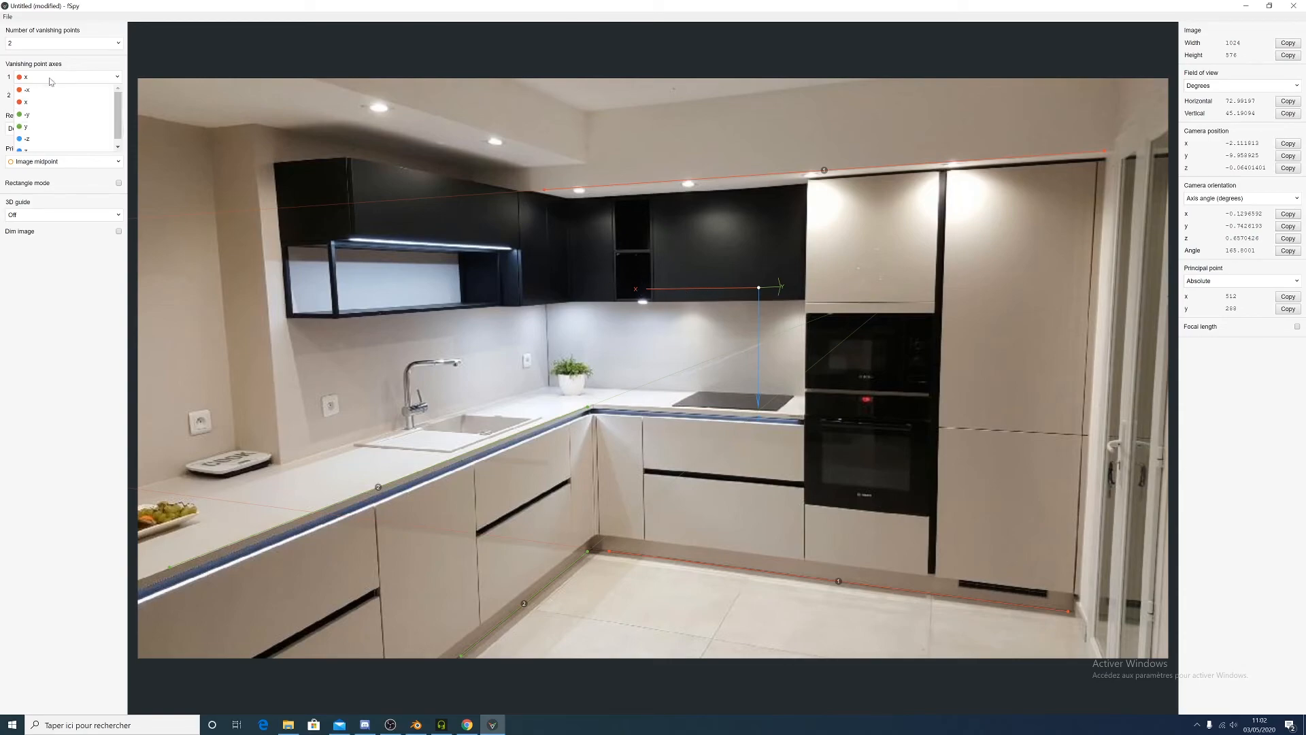
{"action": "left_click", "coordinate": [26, 90]}
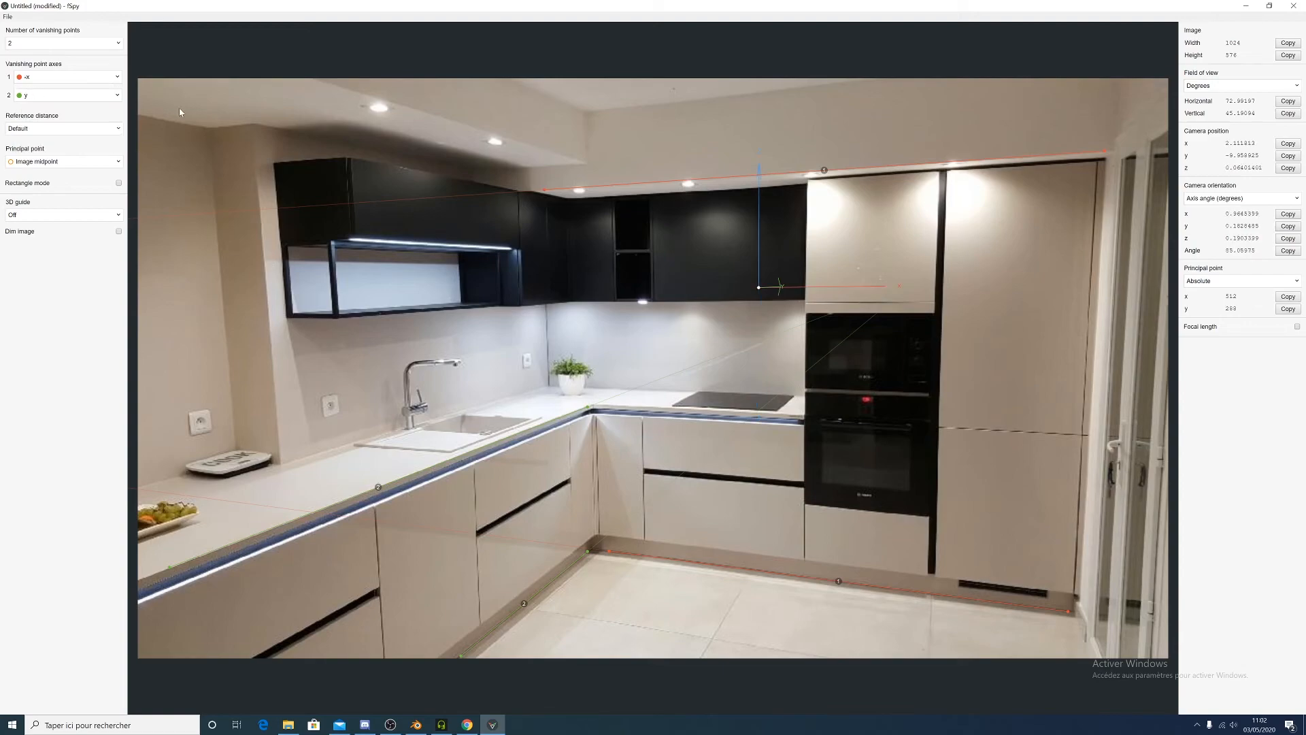
{"action": "left_click_drag", "start_coordinate": [757, 289], "coordinate": [593, 408]}
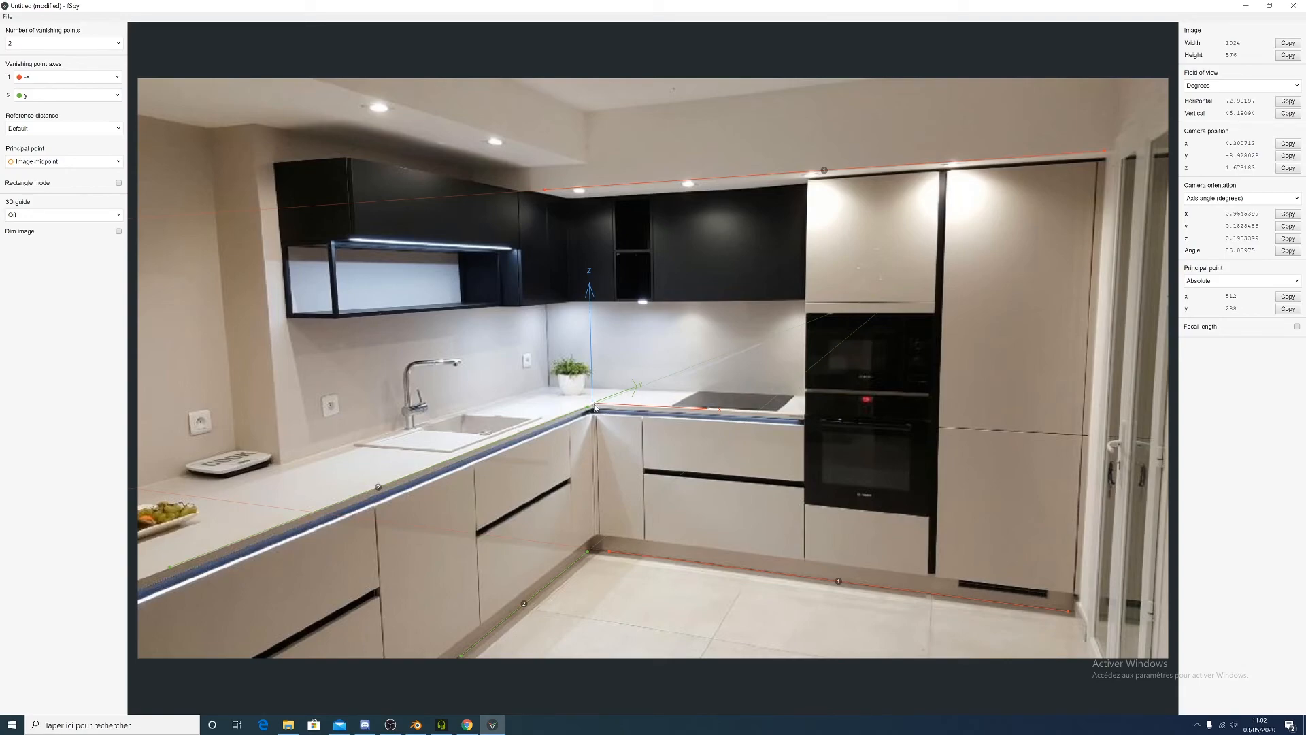
{"action": "left_click_drag", "start_coordinate": [594, 407], "coordinate": [598, 488]}
Show the Box 3D guide, dim the image again and check the perspective by moving the origin across cabinets and ceiling
{"action": "left_click", "coordinate": [25, 216]}
{"action": "left_click", "coordinate": [24, 242]}
{"action": "left_click", "coordinate": [119, 232]}
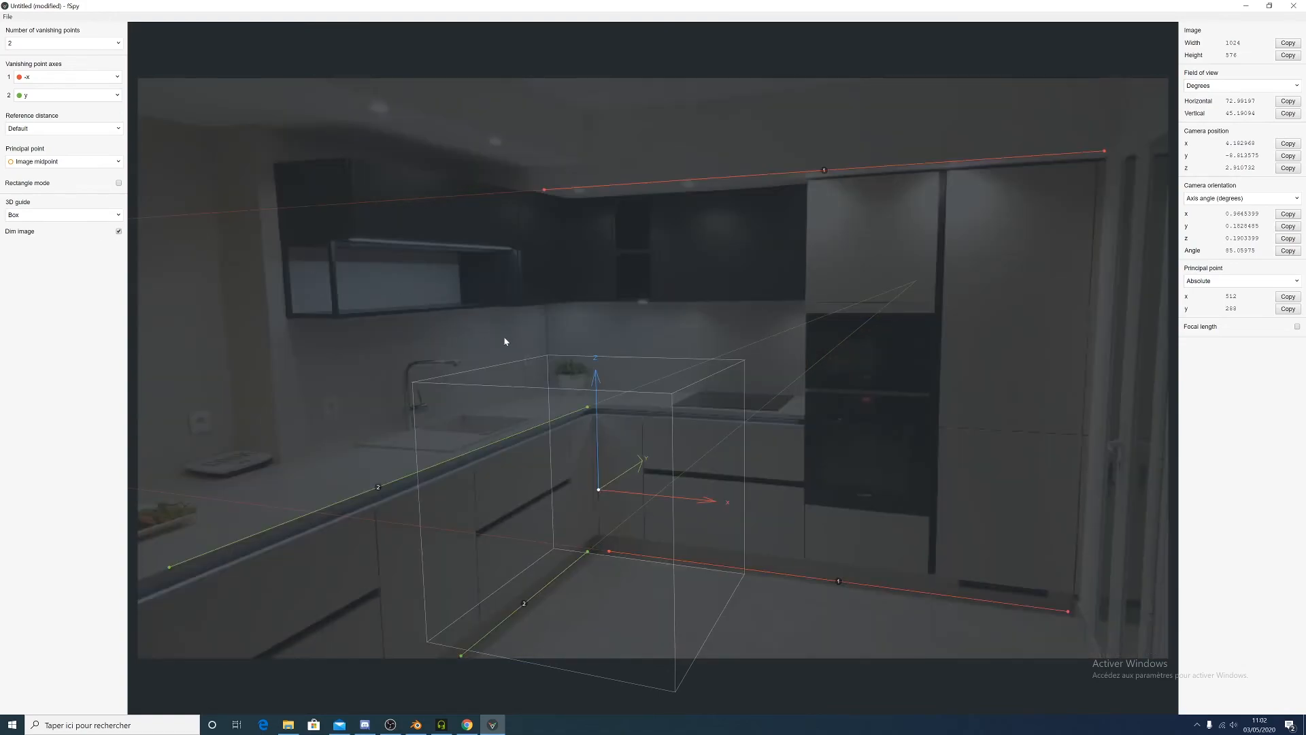
{"action": "left_click_drag", "start_coordinate": [600, 493], "coordinate": [602, 529]}
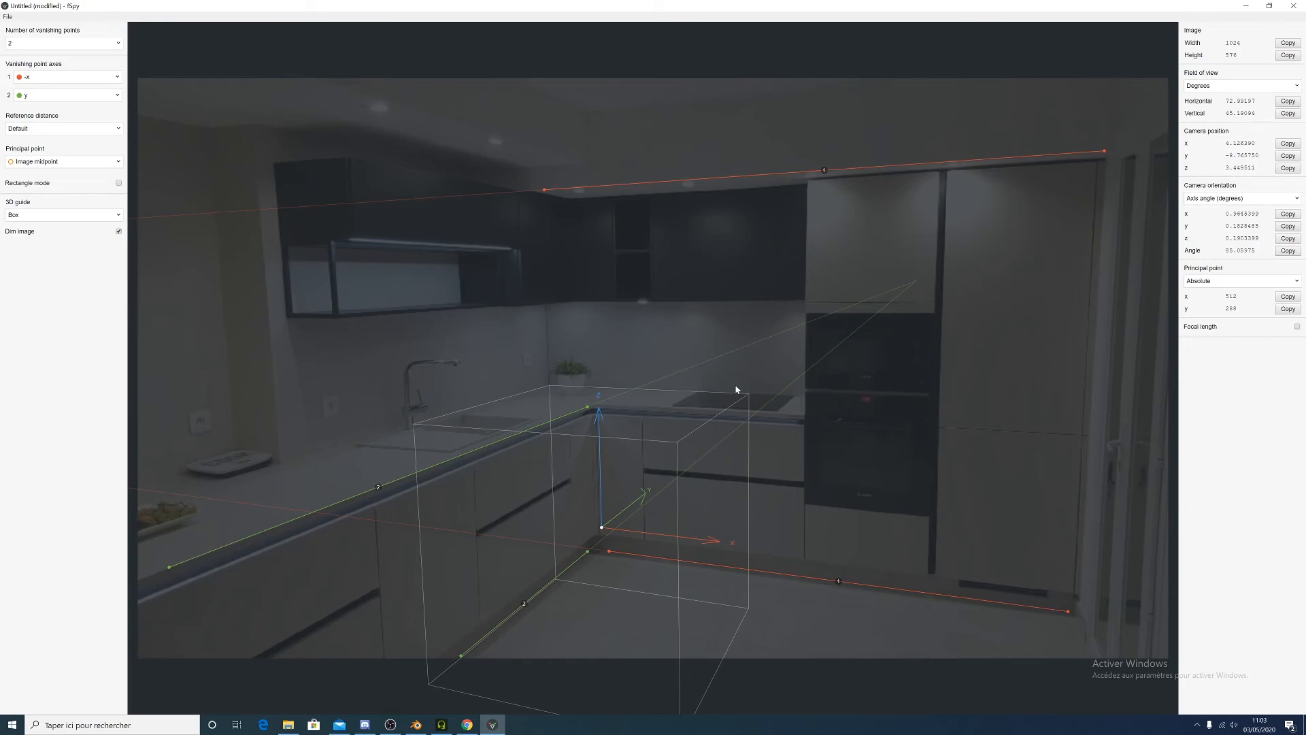
{"action": "left_click_drag", "start_coordinate": [602, 531], "coordinate": [700, 507]}
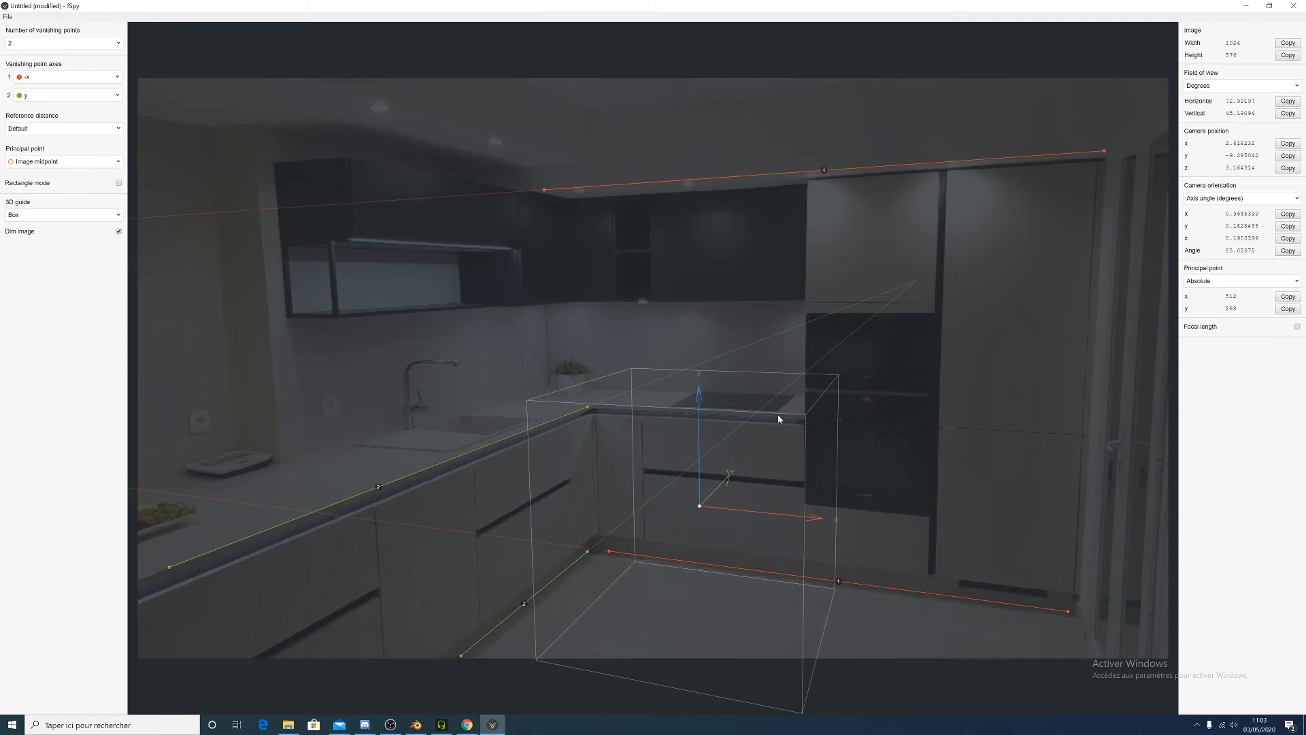
{"action": "left_click_drag", "start_coordinate": [701, 505], "coordinate": [997, 178]}
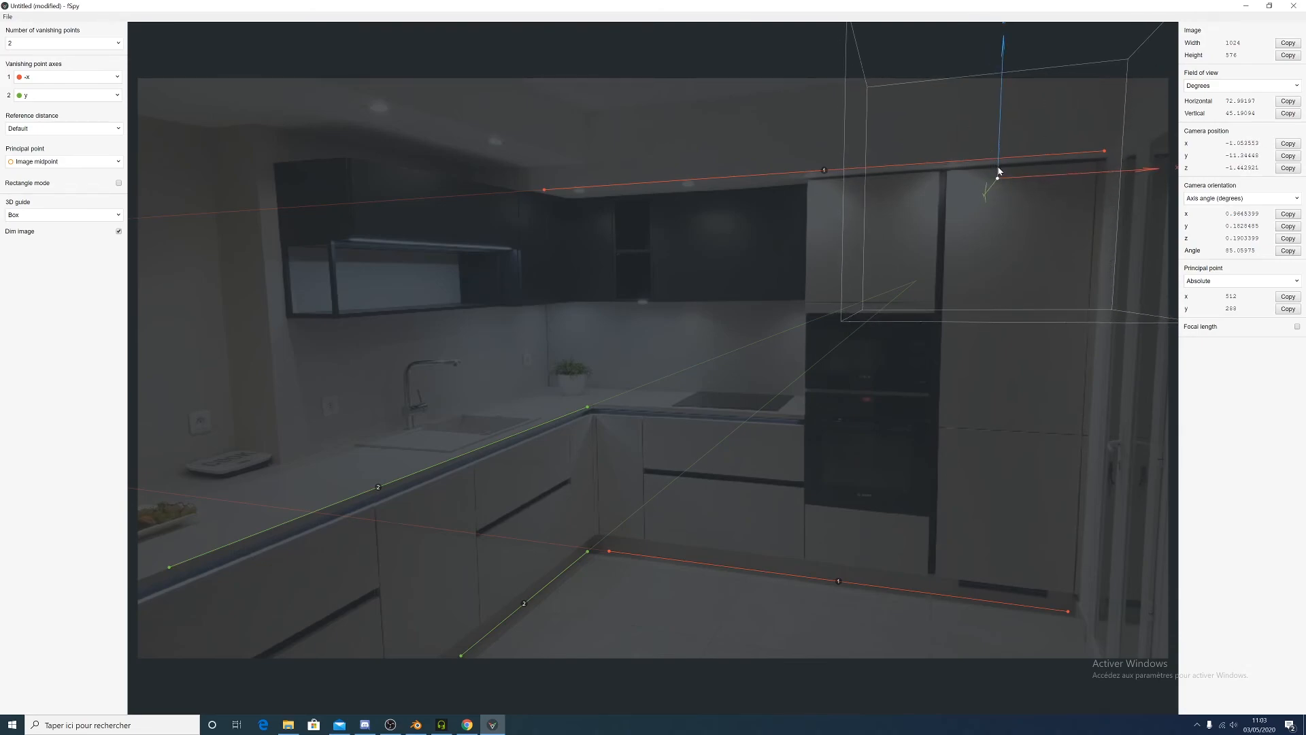
Switch the 3D guide to xy grid floor, check it at several heights and place the origin on the kitchen floor
{"action": "left_click", "coordinate": [17, 214]}
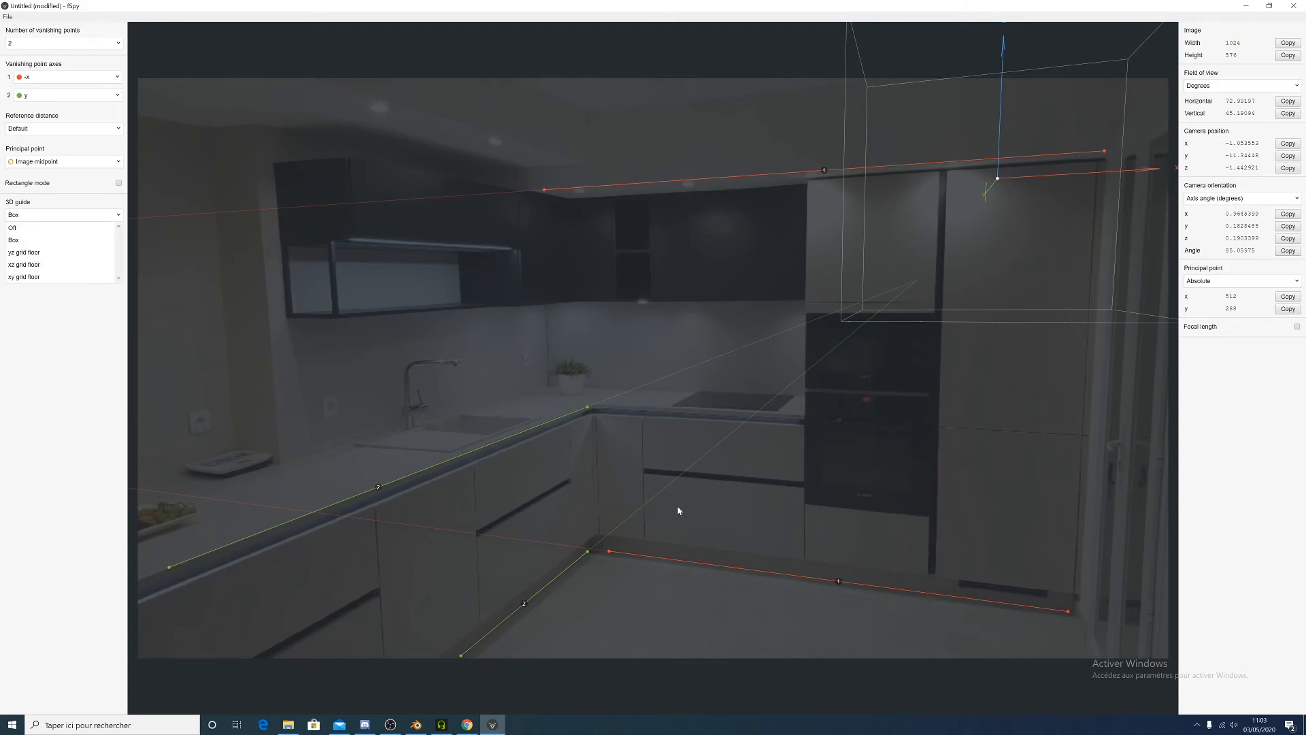
{"action": "left_click", "coordinate": [24, 277]}
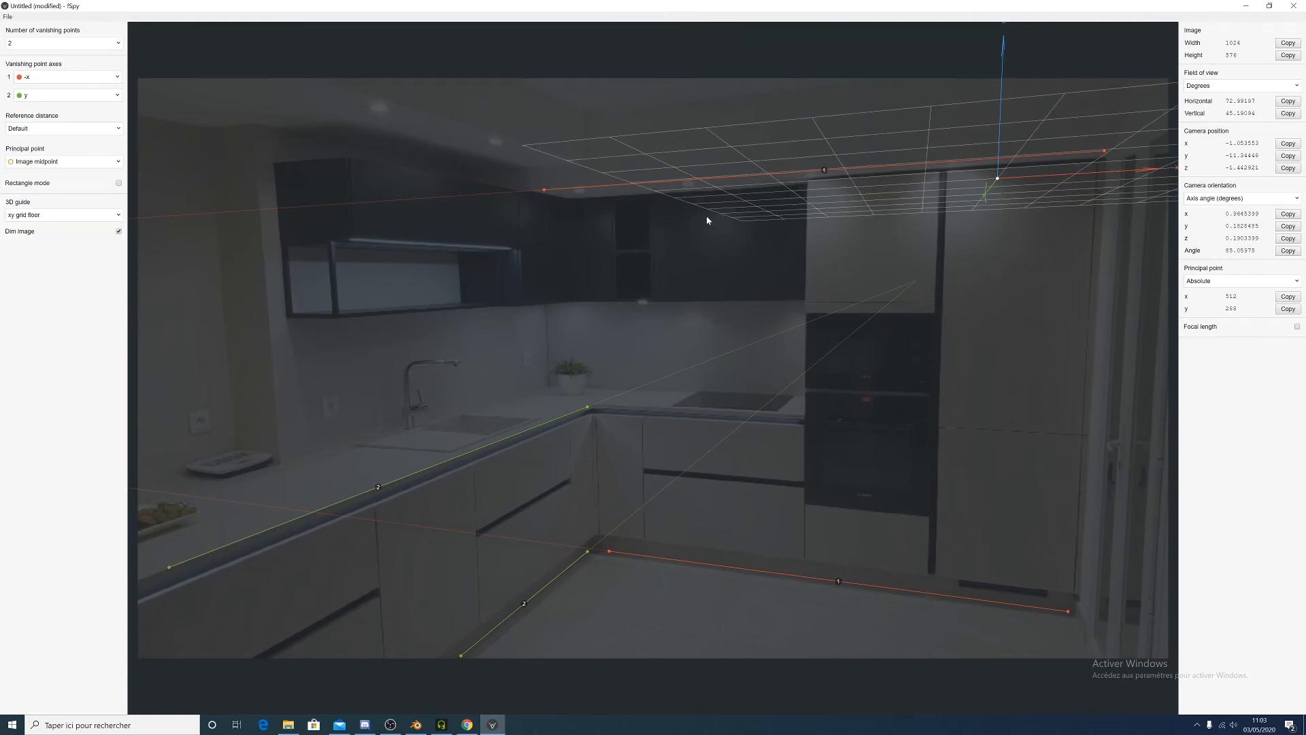
{"action": "left_click_drag", "start_coordinate": [994, 178], "coordinate": [809, 684]}
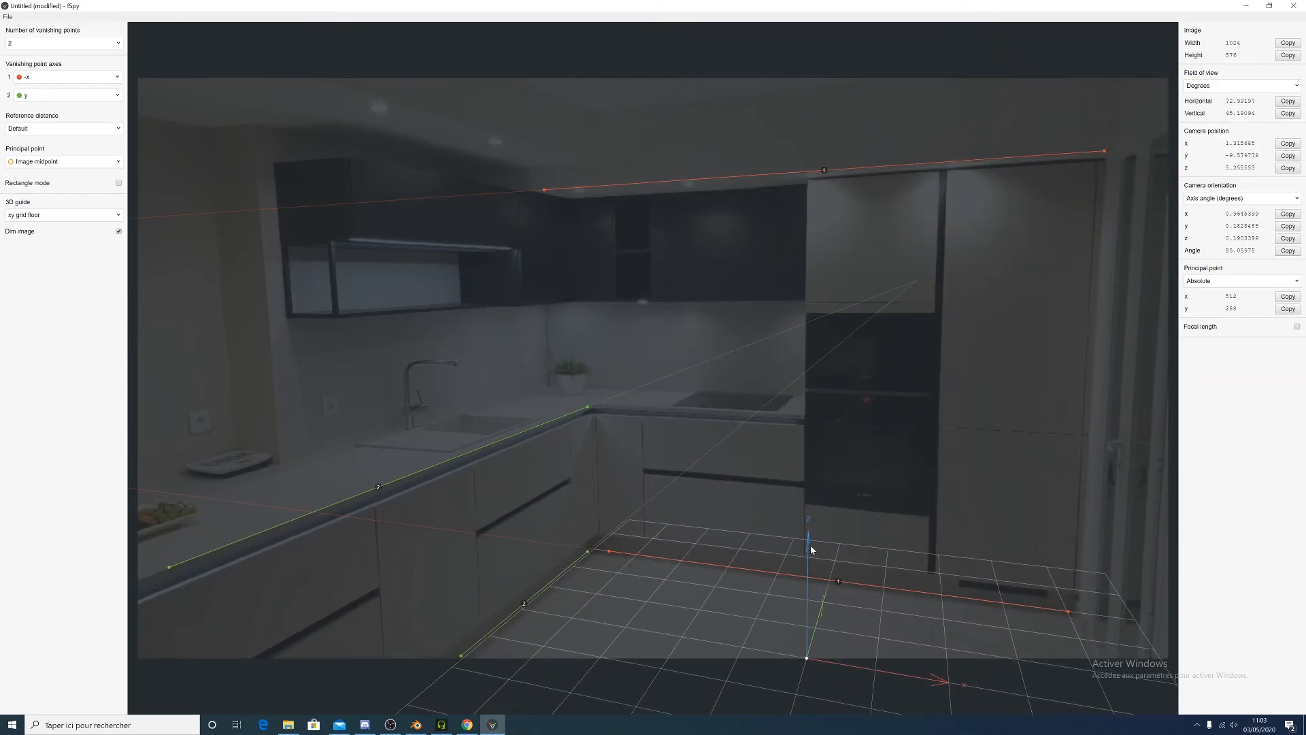
{"action": "left_click_drag", "start_coordinate": [808, 658], "coordinate": [730, 86]}
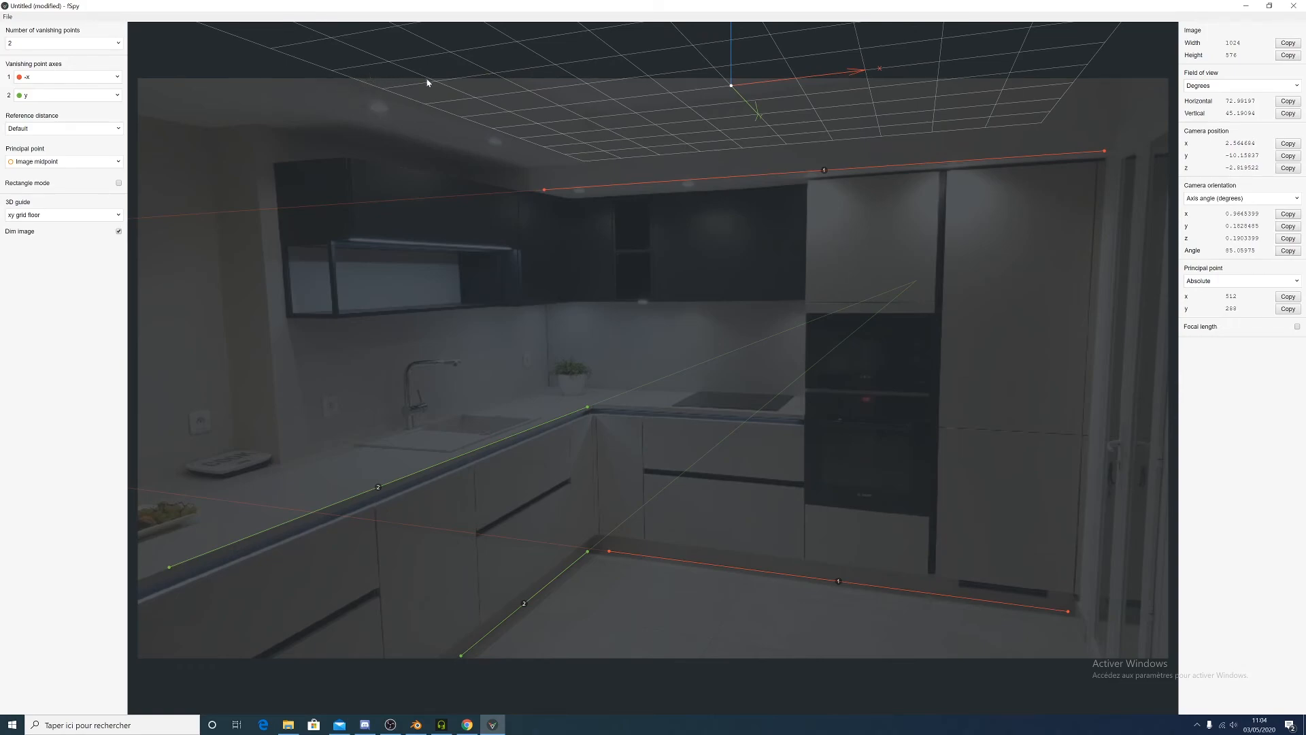
{"action": "left_click_drag", "start_coordinate": [732, 91], "coordinate": [765, 315]}
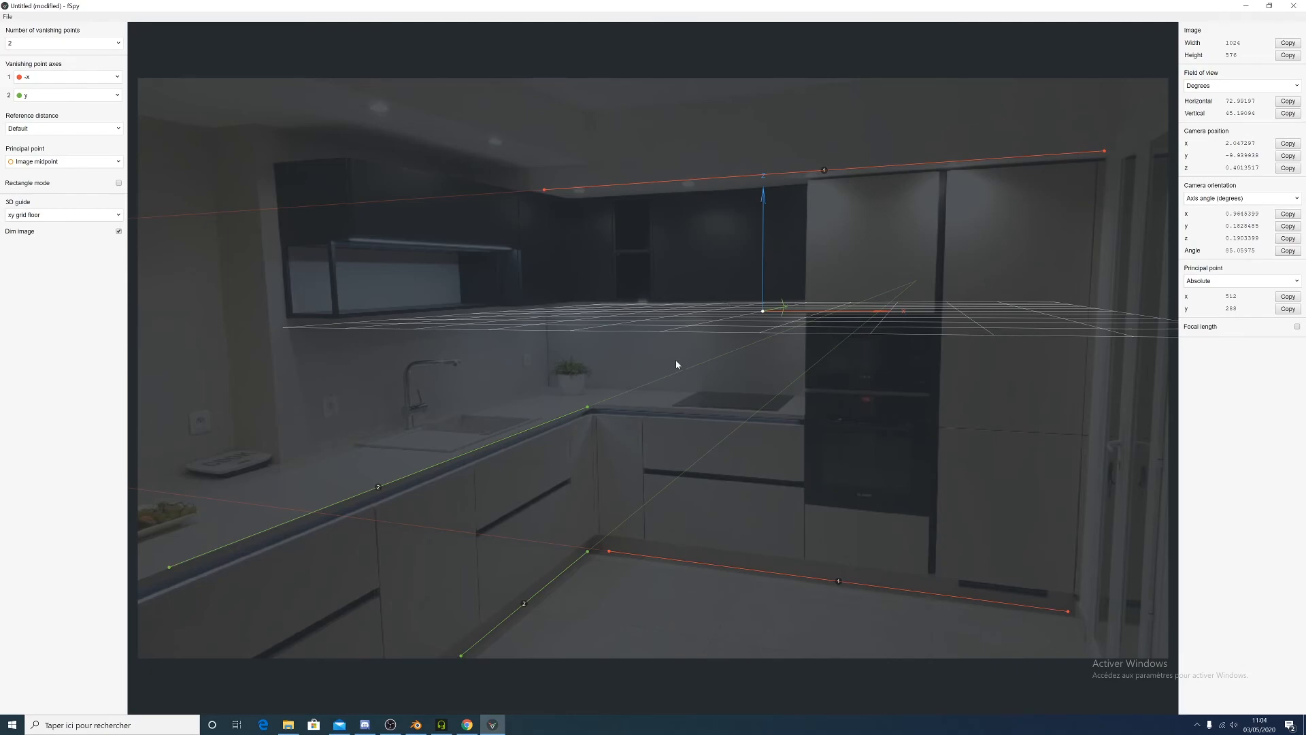
{"action": "left_click_drag", "start_coordinate": [763, 311], "coordinate": [749, 605]}
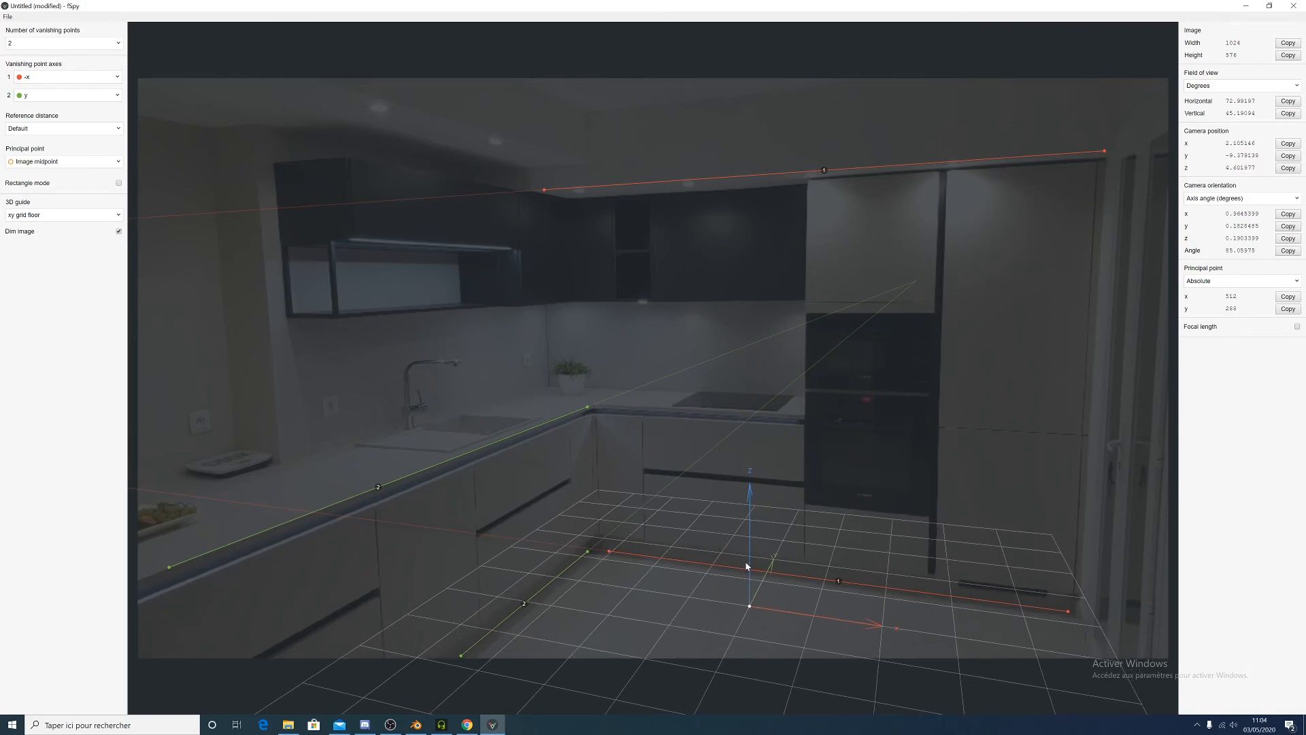
{"action": "mouse_move", "coordinate": [750, 612]}
{"action": "left_mouse_down"}
{"action": "mouse_move", "coordinate": [746, 699]}
{"action": "mouse_move", "coordinate": [742, 600]}
{"action": "left_mouse_up"}
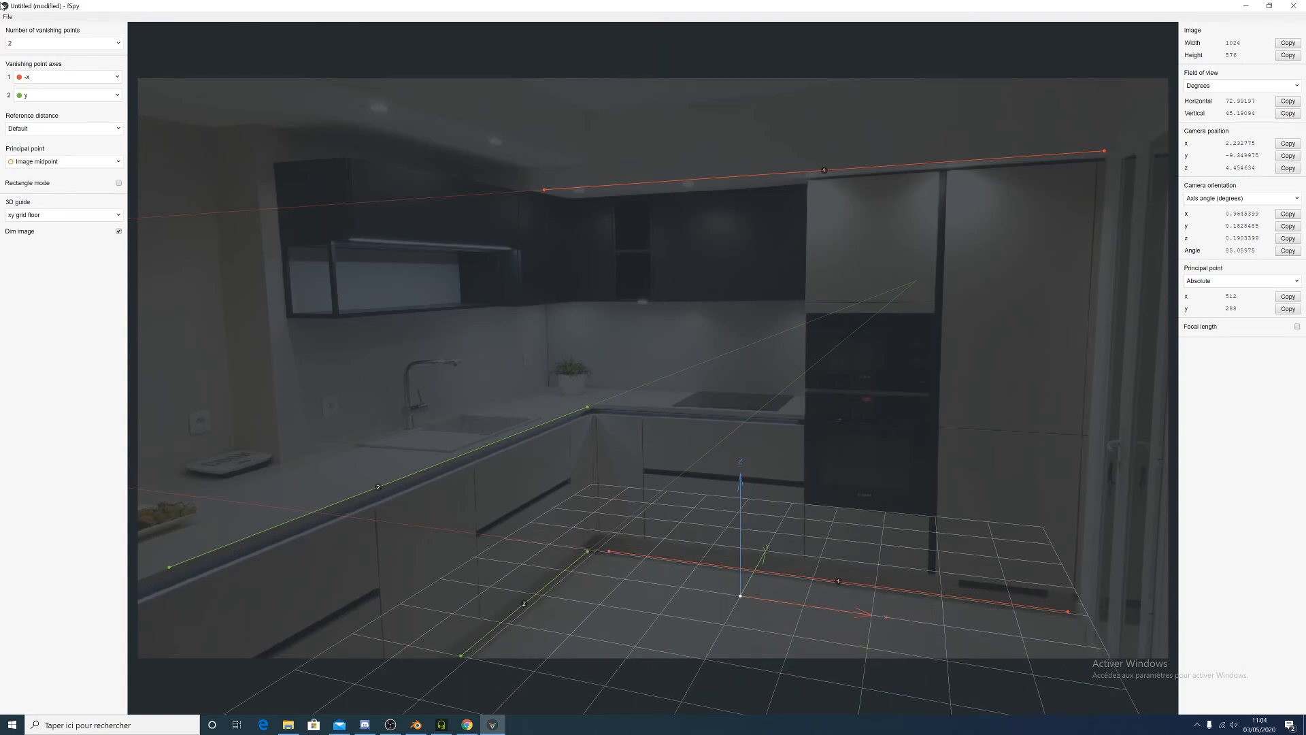
Save the camera match project to the desktop (Bureau) as fspyReference and close fSpy
{"action": "left_click", "coordinate": [8, 18]}
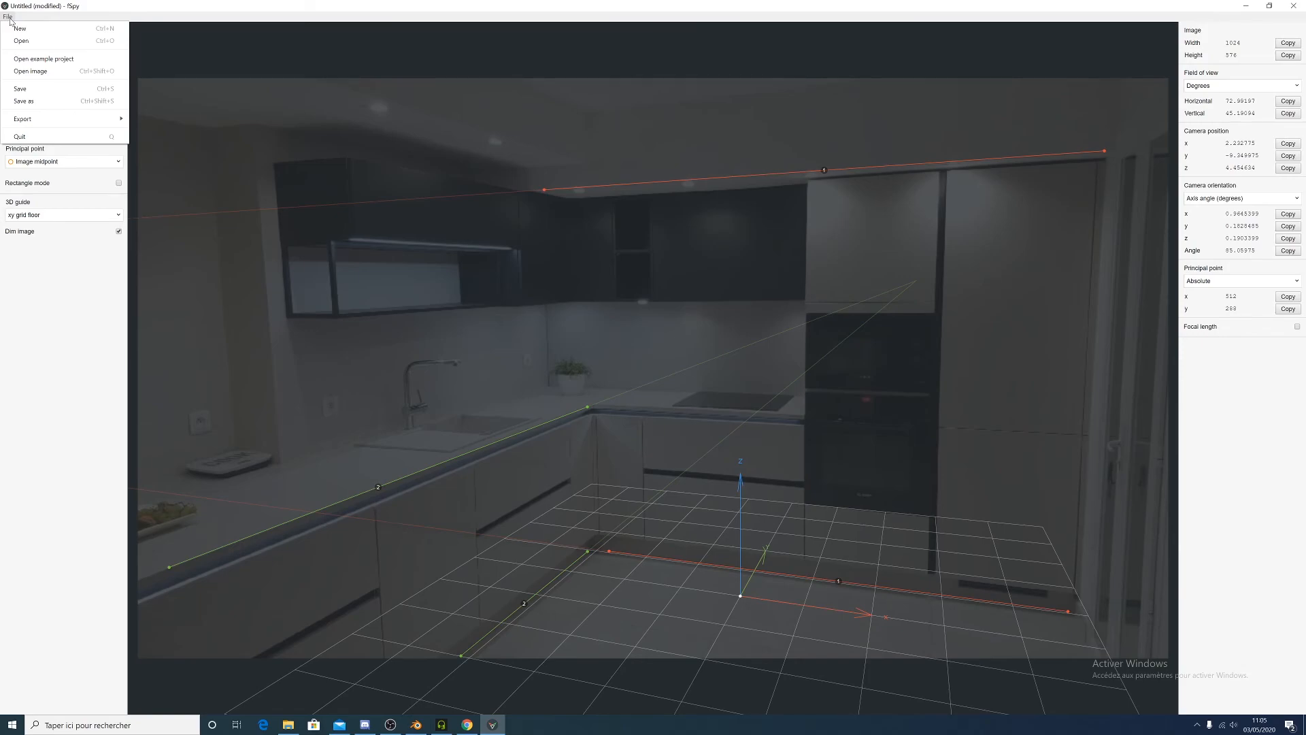
{"action": "left_click", "coordinate": [36, 90]}
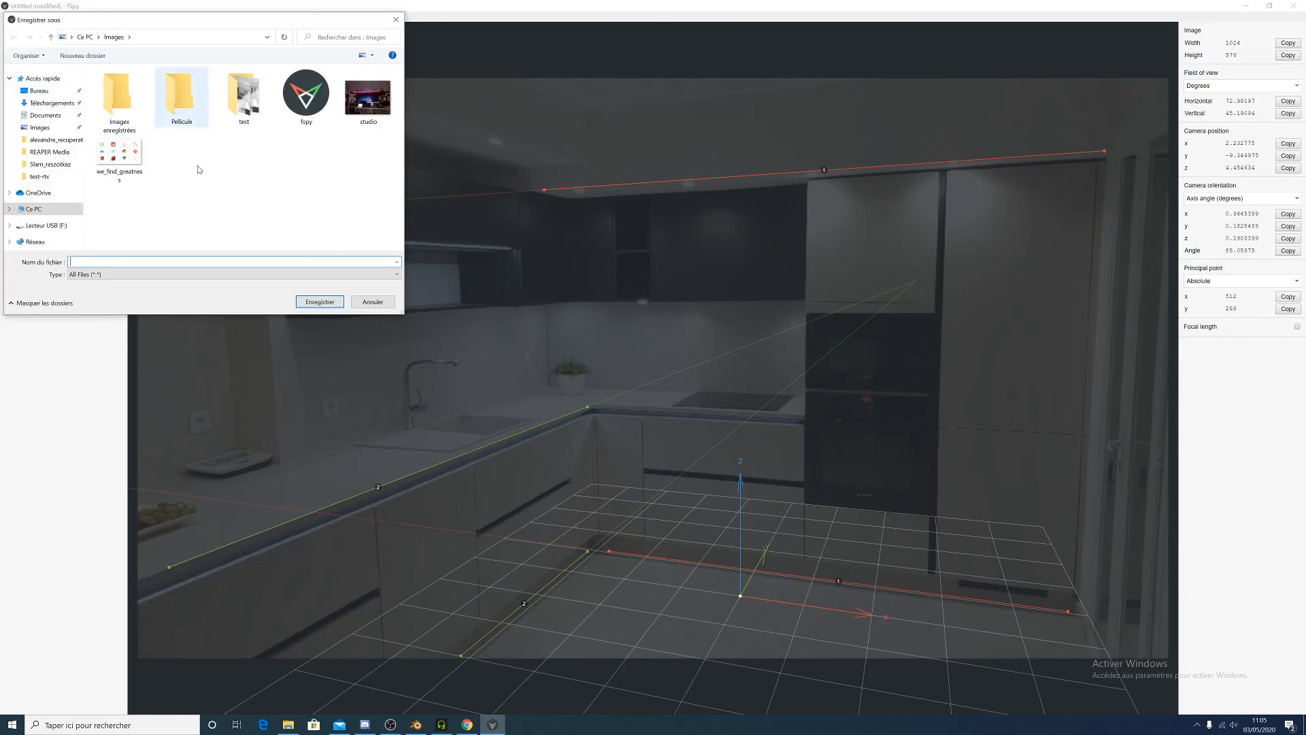
{"action": "left_click", "coordinate": [35, 90]}
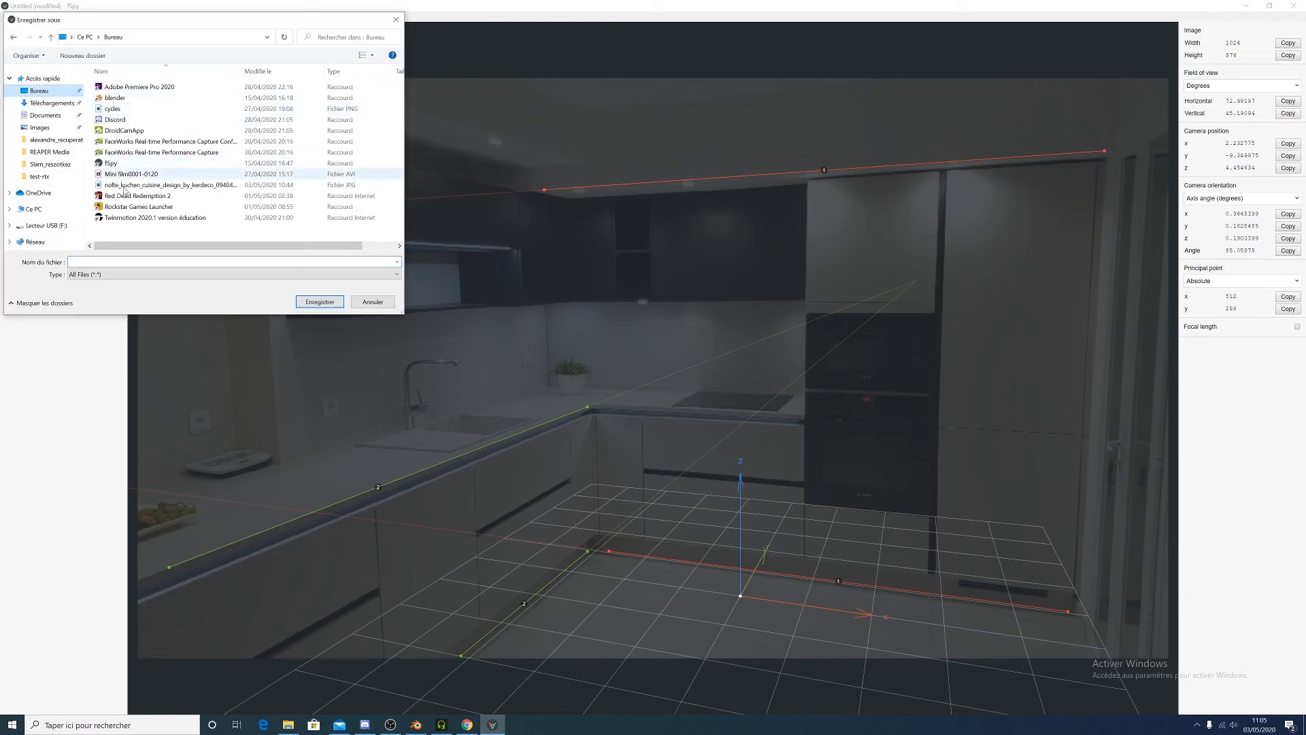
{"action": "type", "text": "f"}
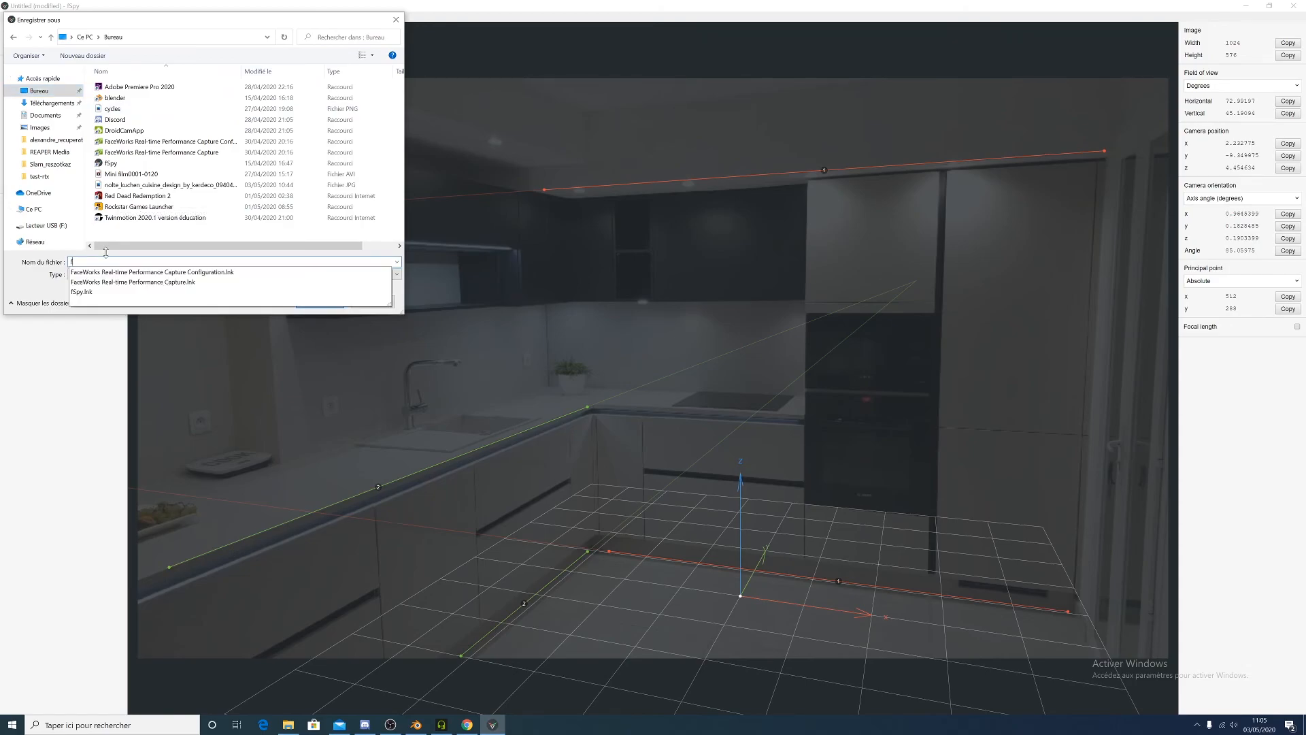
{"action": "type", "text": "spyreference"}
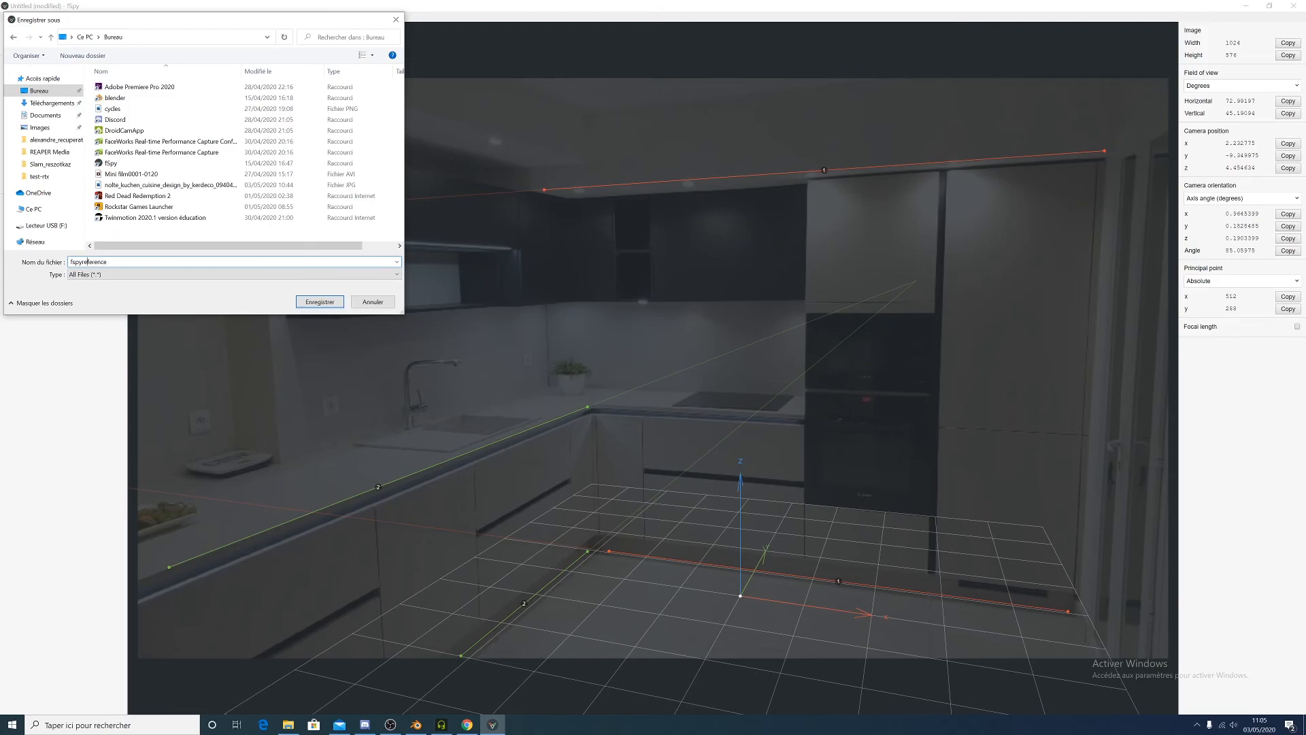
{"action": "key", "text": "BackSpace"}
{"action": "type", "text": "R"}
{"action": "left_click", "coordinate": [317, 302]}
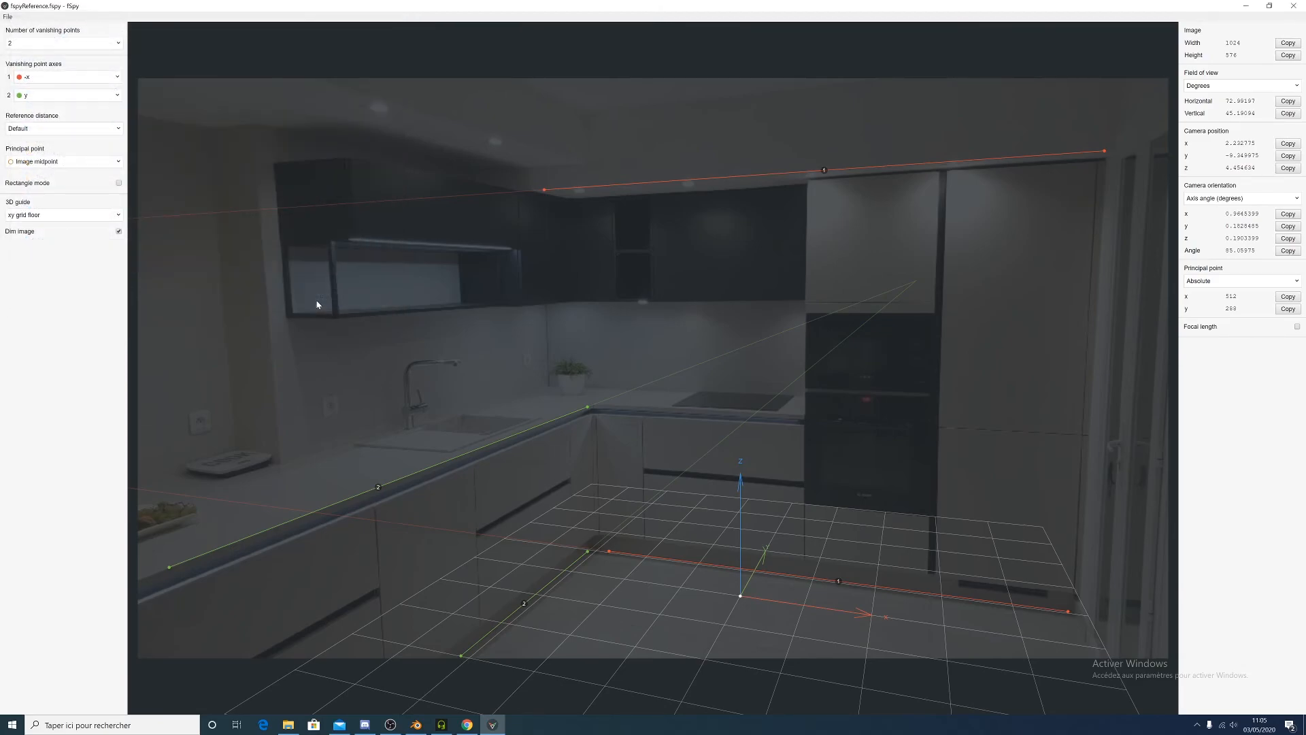
{"action": "left_click", "coordinate": [1293, 6]}
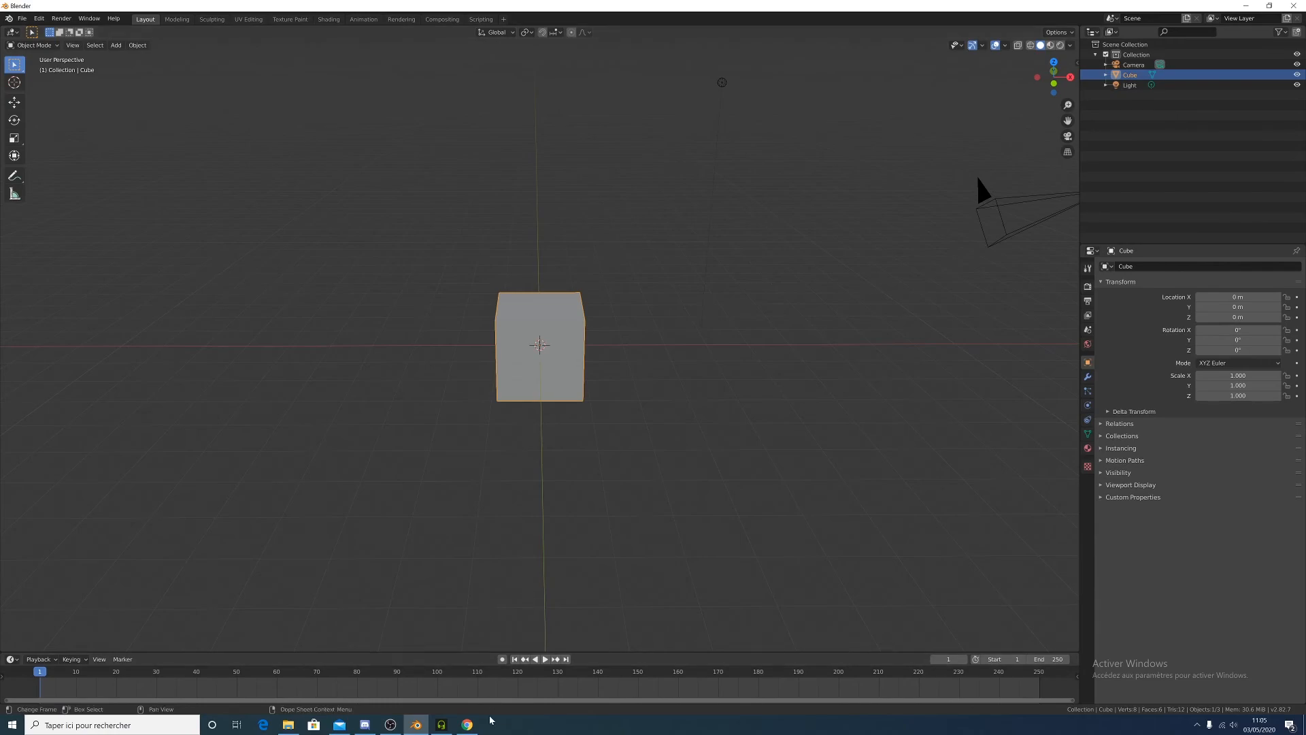
Switch to Chrome and search Google in a new tab for "fspy blender addon"
{"action": "mouse_move", "coordinate": [466, 723]}
{"action": "left_click", "coordinate": [1243, 6]}
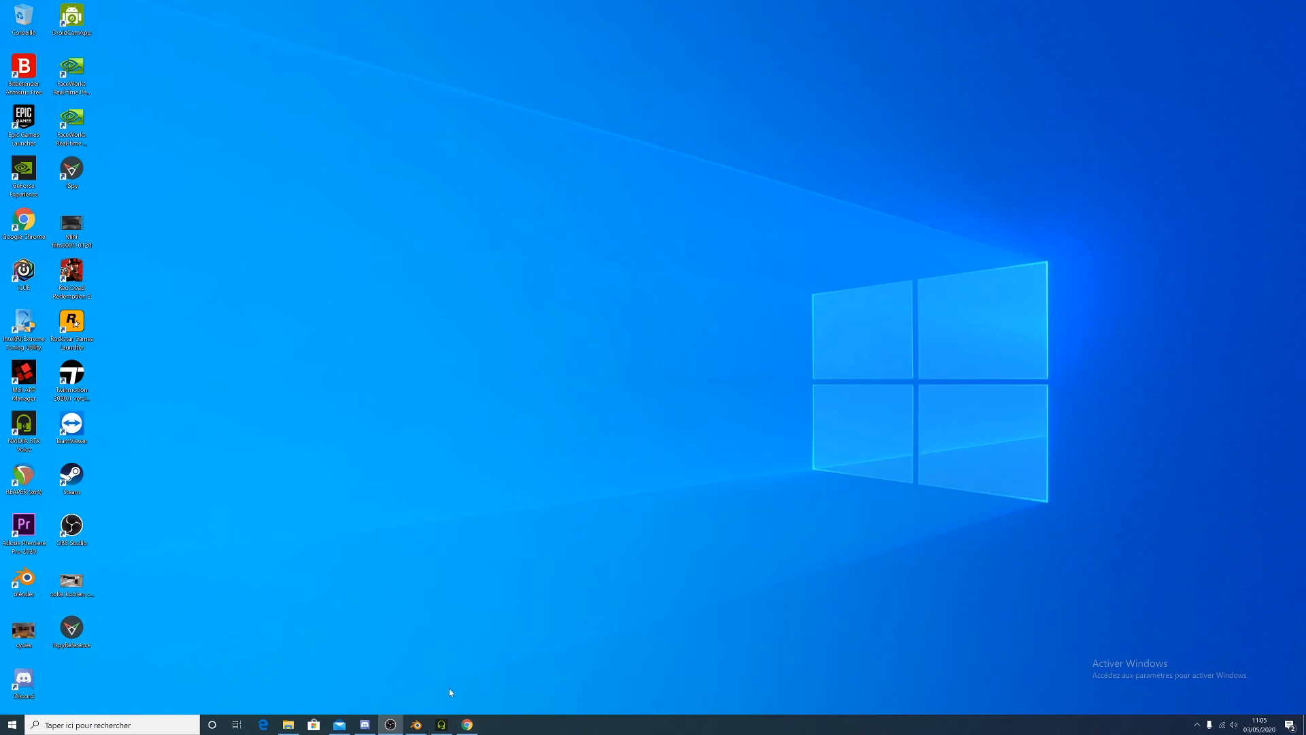
{"action": "left_click", "coordinate": [467, 724]}
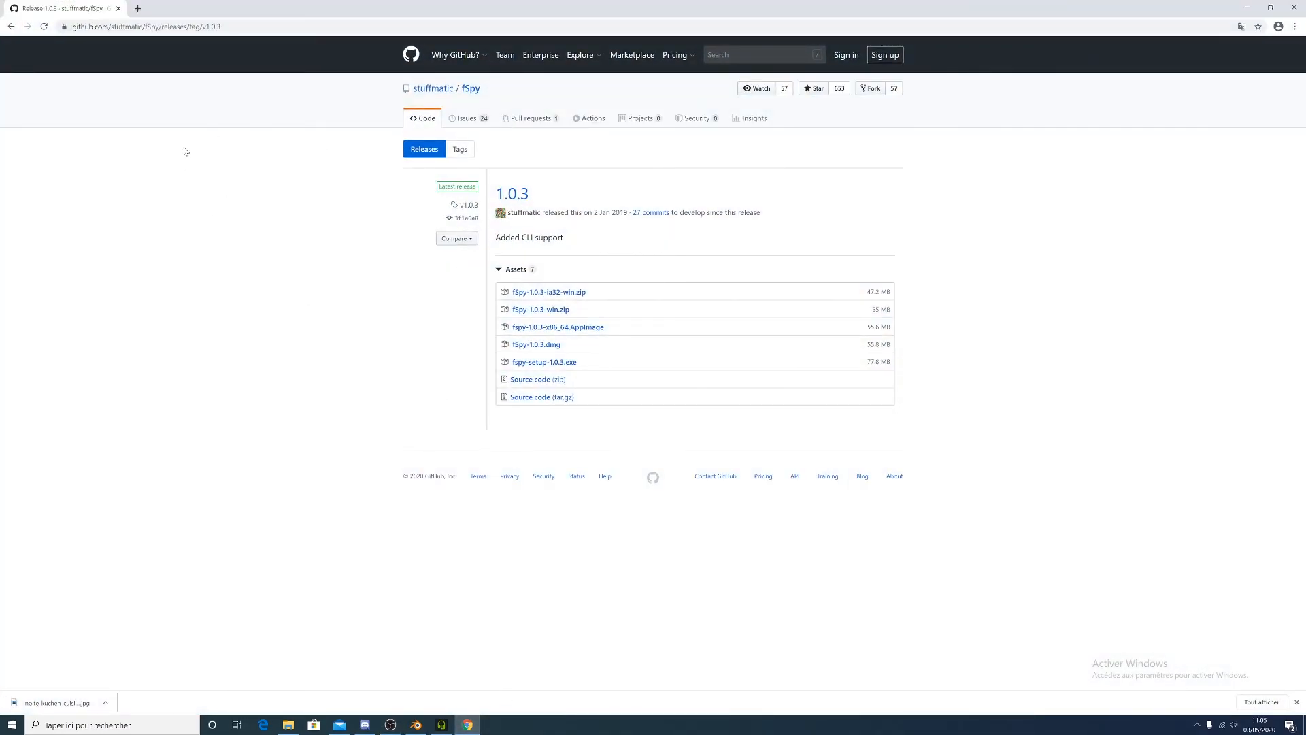
{"action": "left_click", "coordinate": [138, 8]}
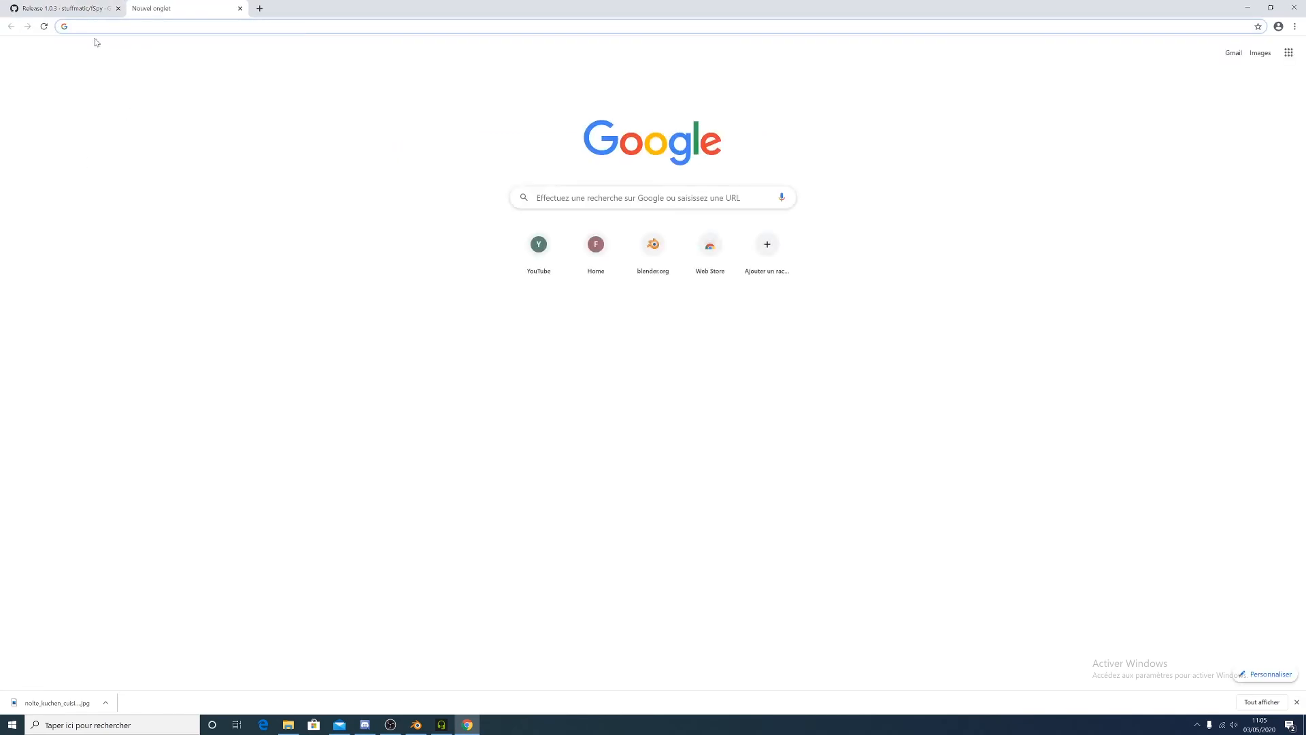
{"action": "type", "text": "fspy blender addon"}
{"action": "key", "text": "Return"}
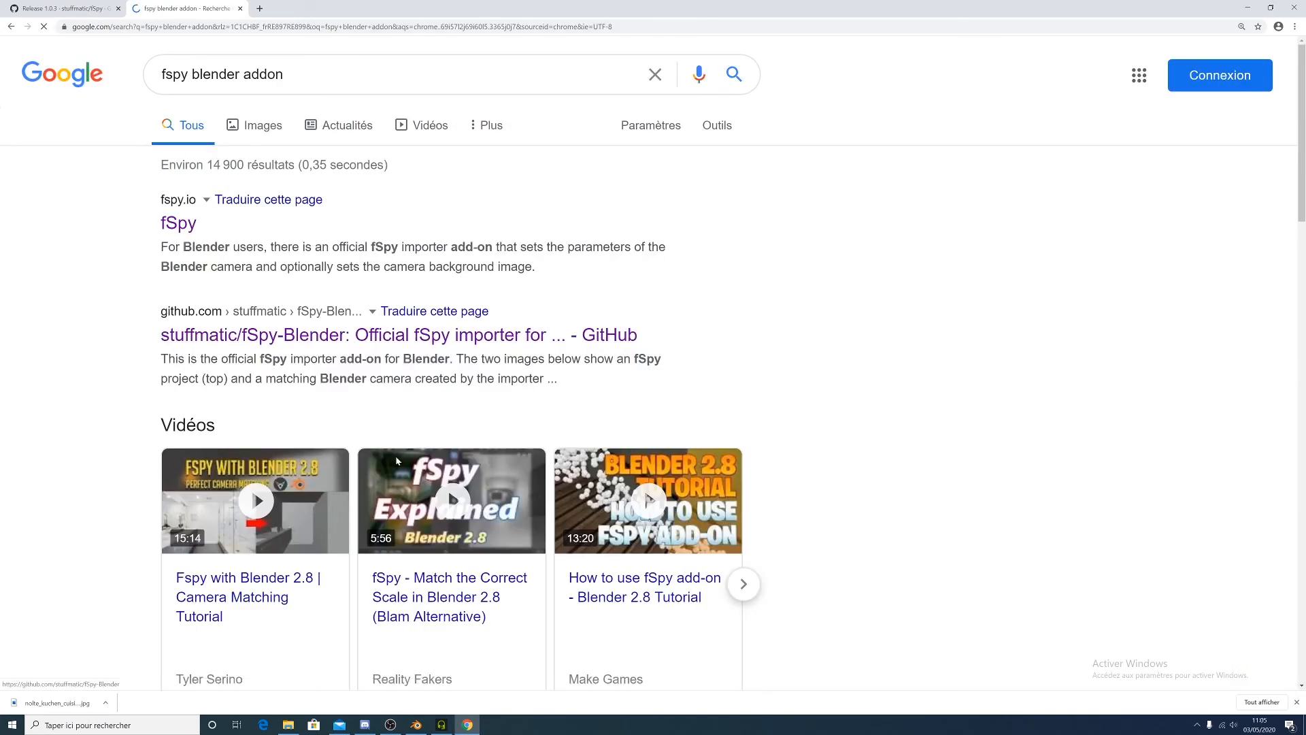
Open the stuffmatic/fSpy-Blender GitHub page, look through its install instructions and go to the latest version's download page
{"action": "left_click", "coordinate": [337, 334]}
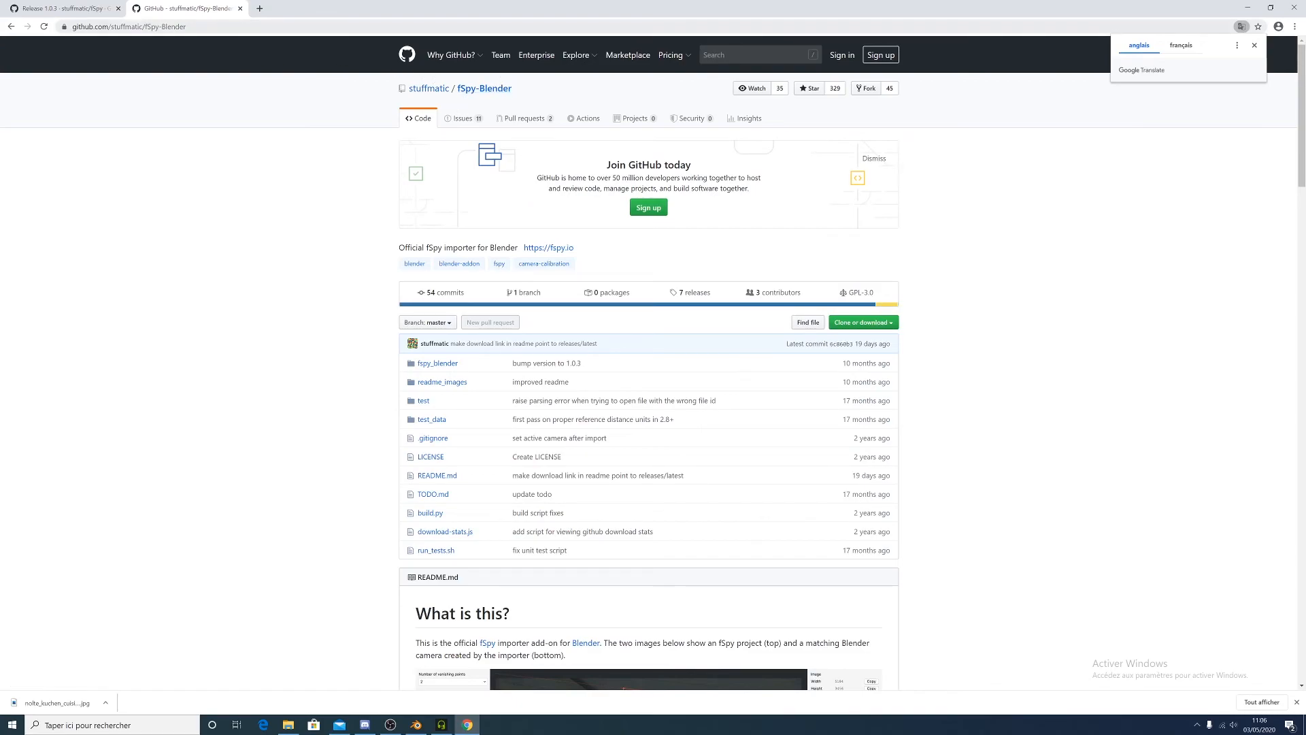
{"action": "left_click_drag", "start_coordinate": [102, 26], "coordinate": [211, 27]}
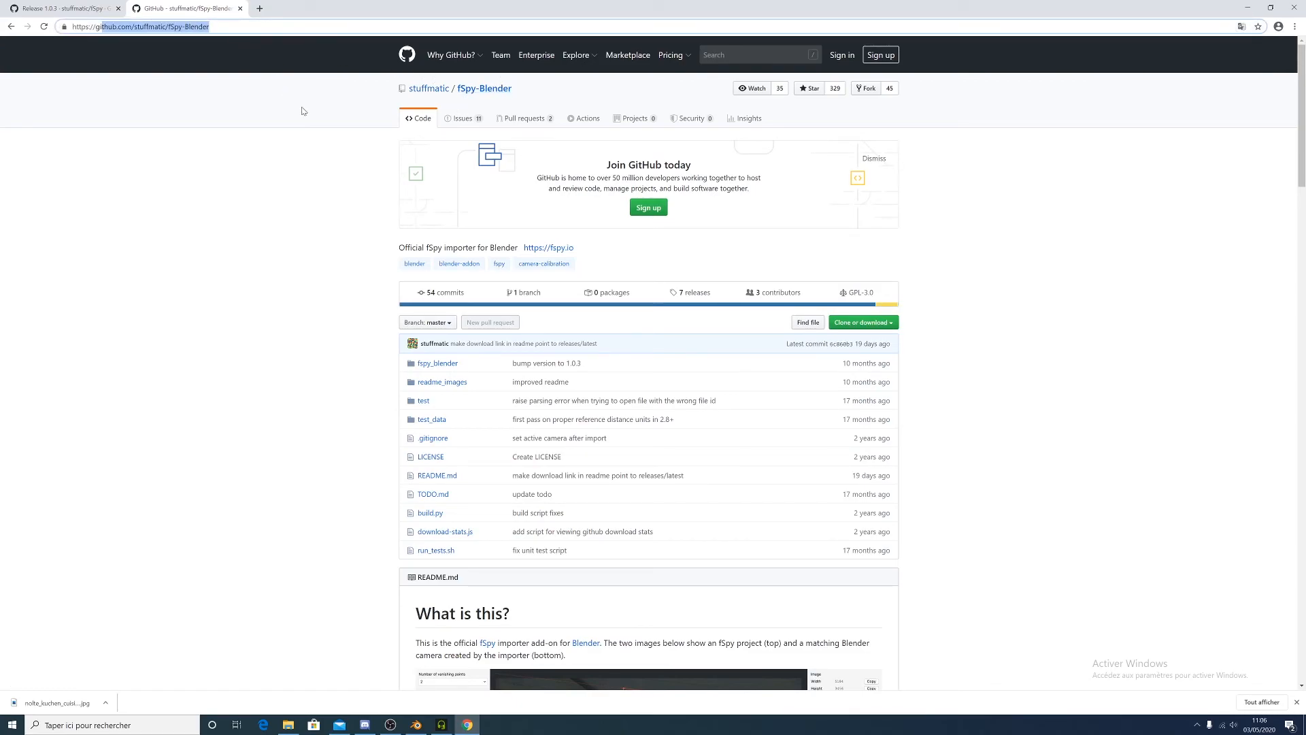
{"action": "scroll", "coordinate": [585, 298], "scroll_direction": "down", "scroll_amount": 8}
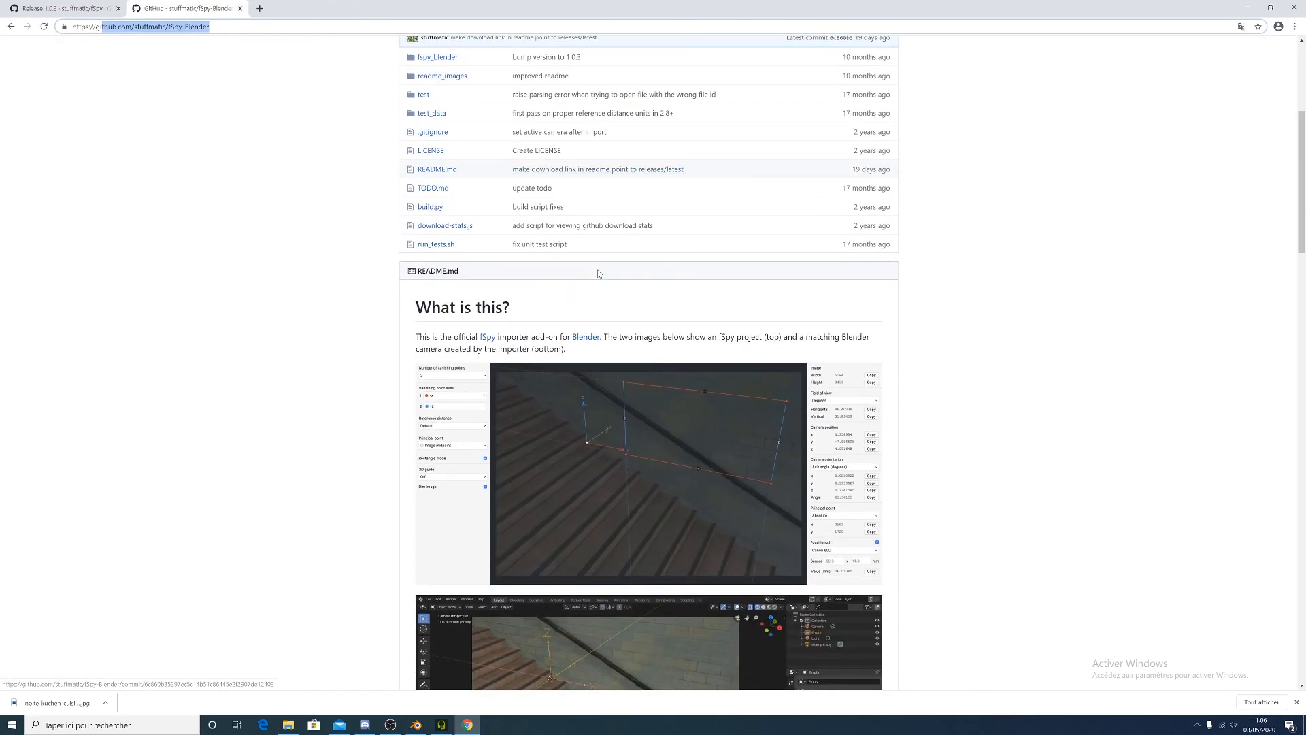
{"action": "scroll", "coordinate": [597, 274], "scroll_direction": "down", "scroll_amount": 9}
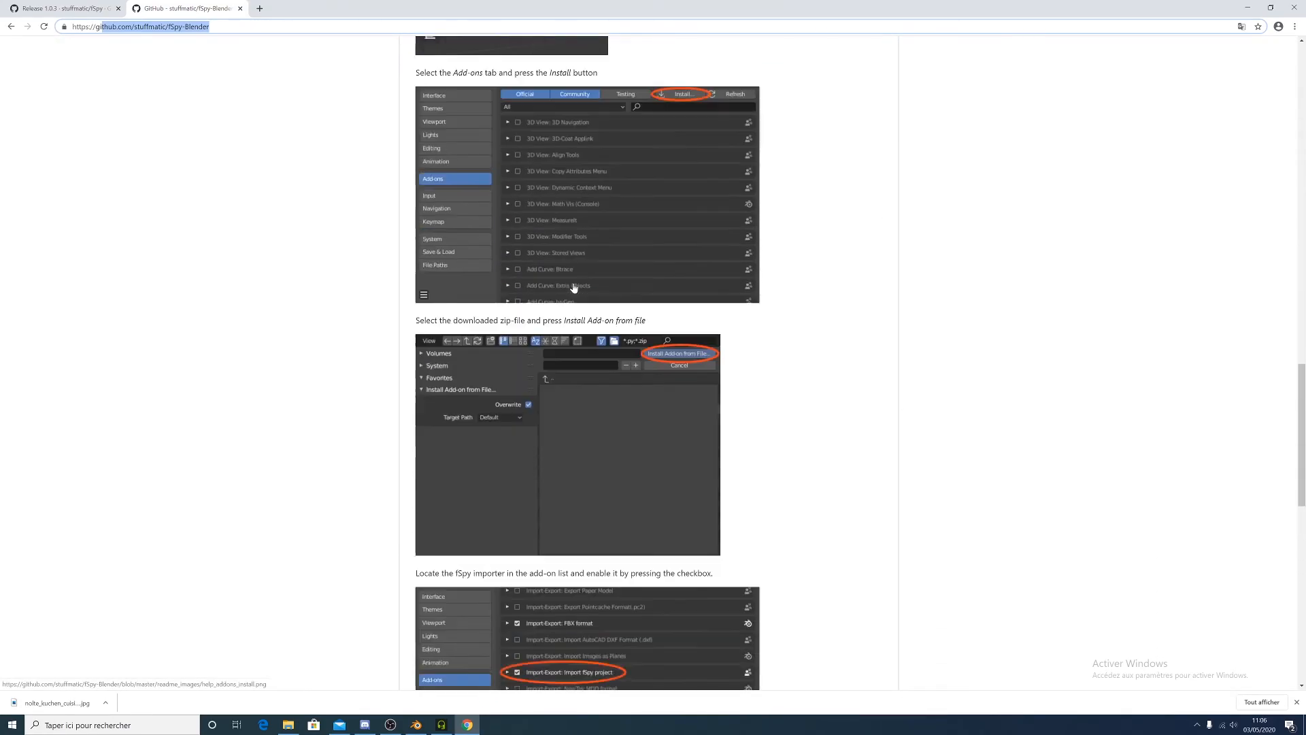
{"action": "scroll", "coordinate": [549, 296], "scroll_direction": "up", "scroll_amount": 5}
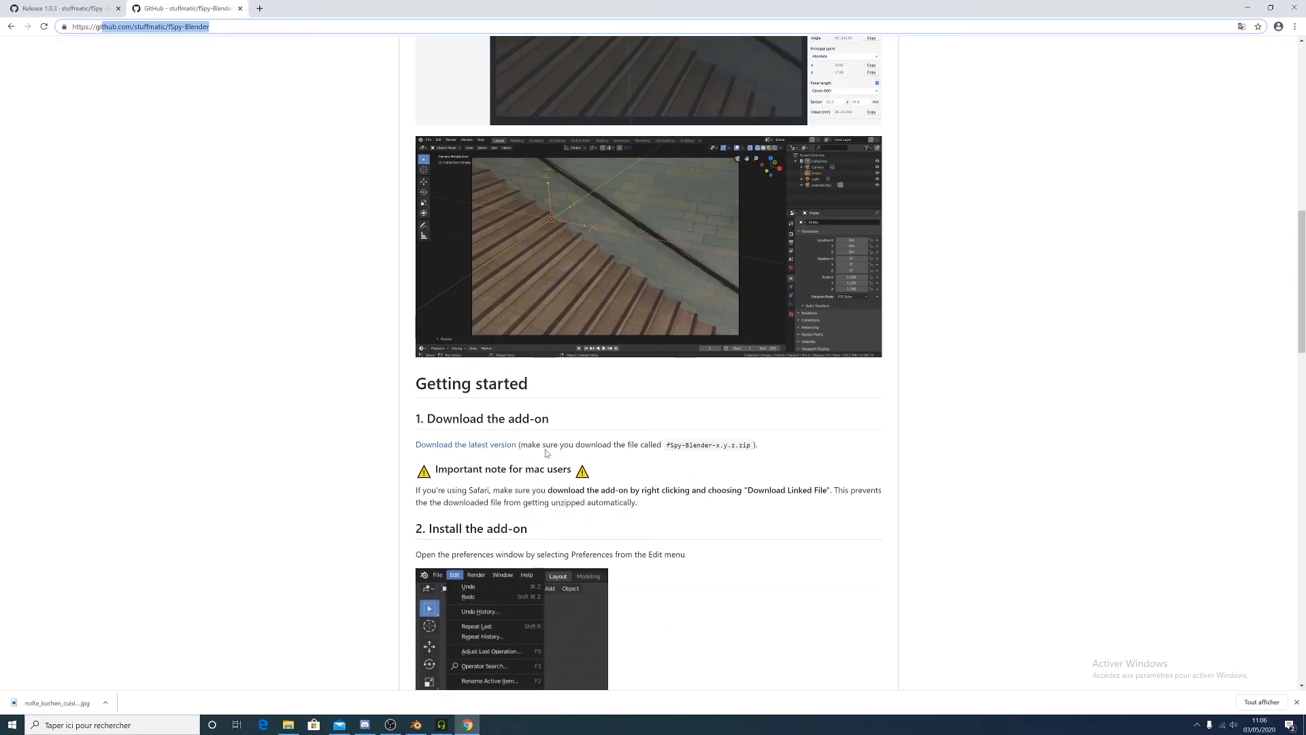
{"action": "left_click", "coordinate": [448, 450]}
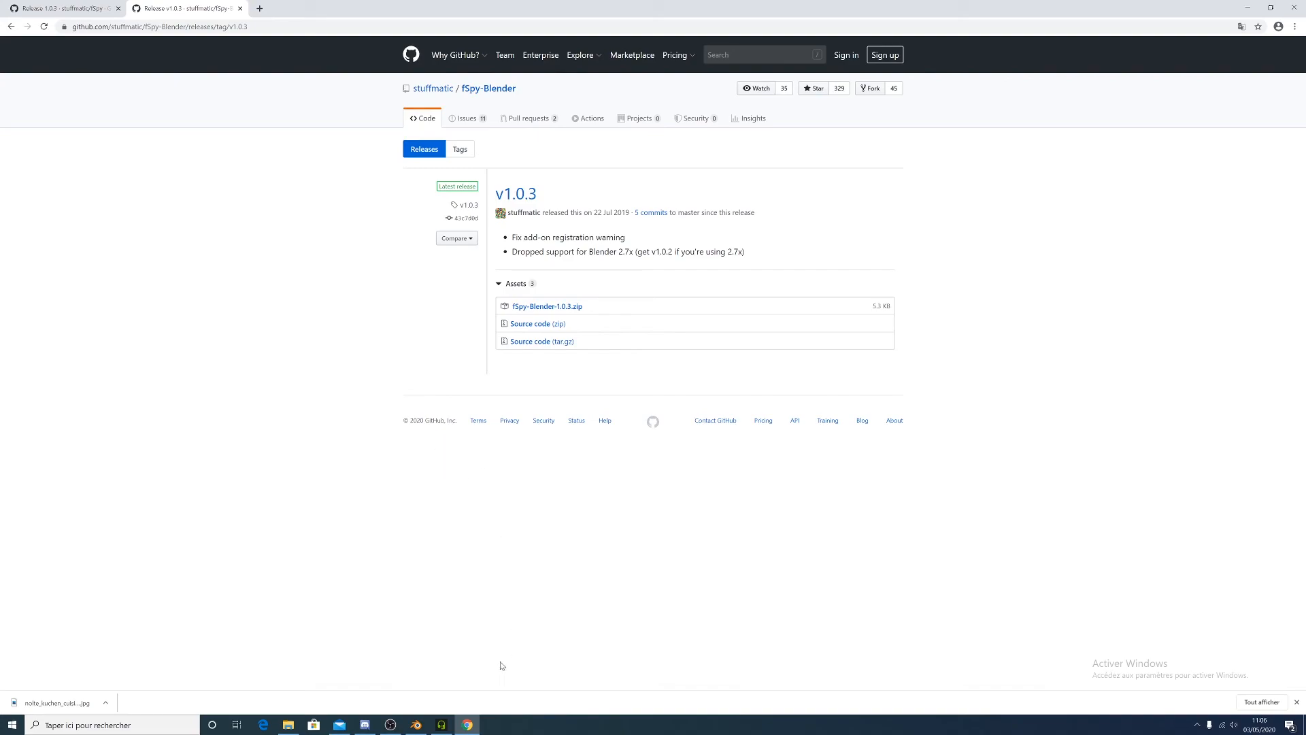
Switch to Blender and install the add-on from fSpy-Blender-1.0.3.zip in the Downloads folder through the preferences
{"action": "left_click", "coordinate": [416, 725]}
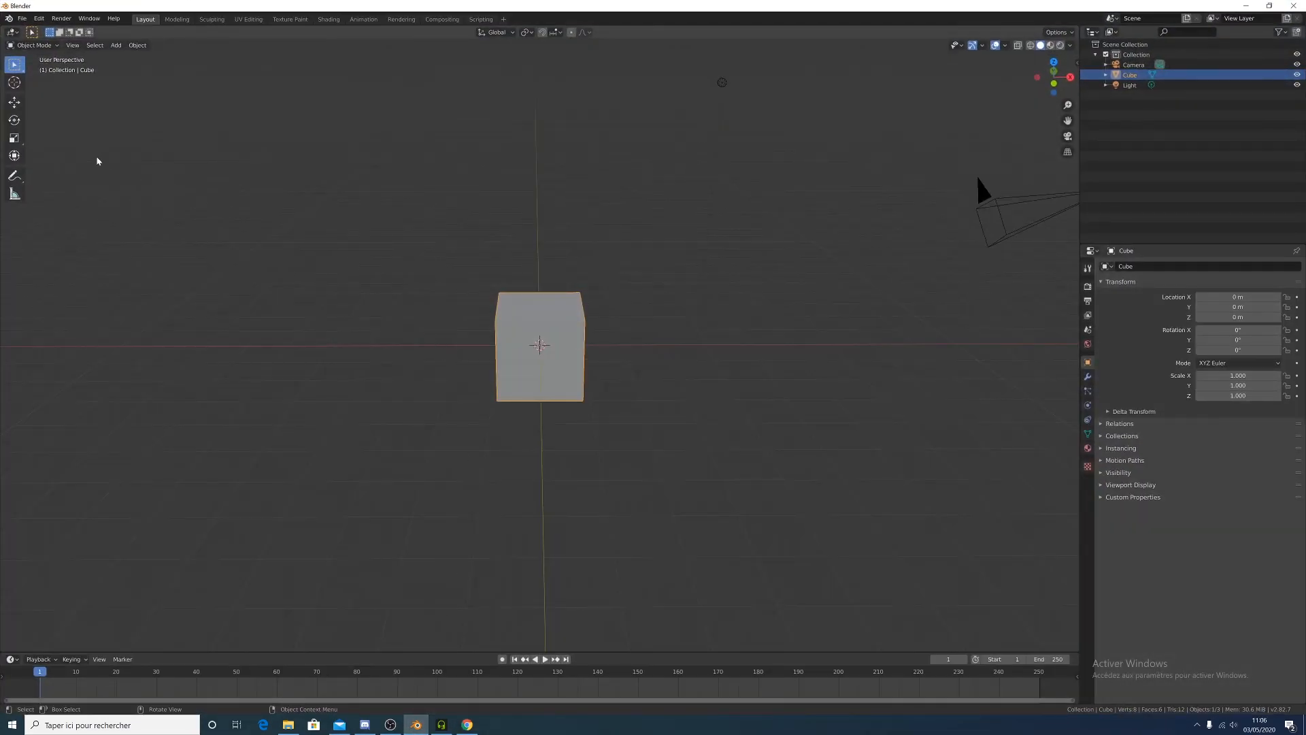
{"action": "left_click", "coordinate": [21, 18]}
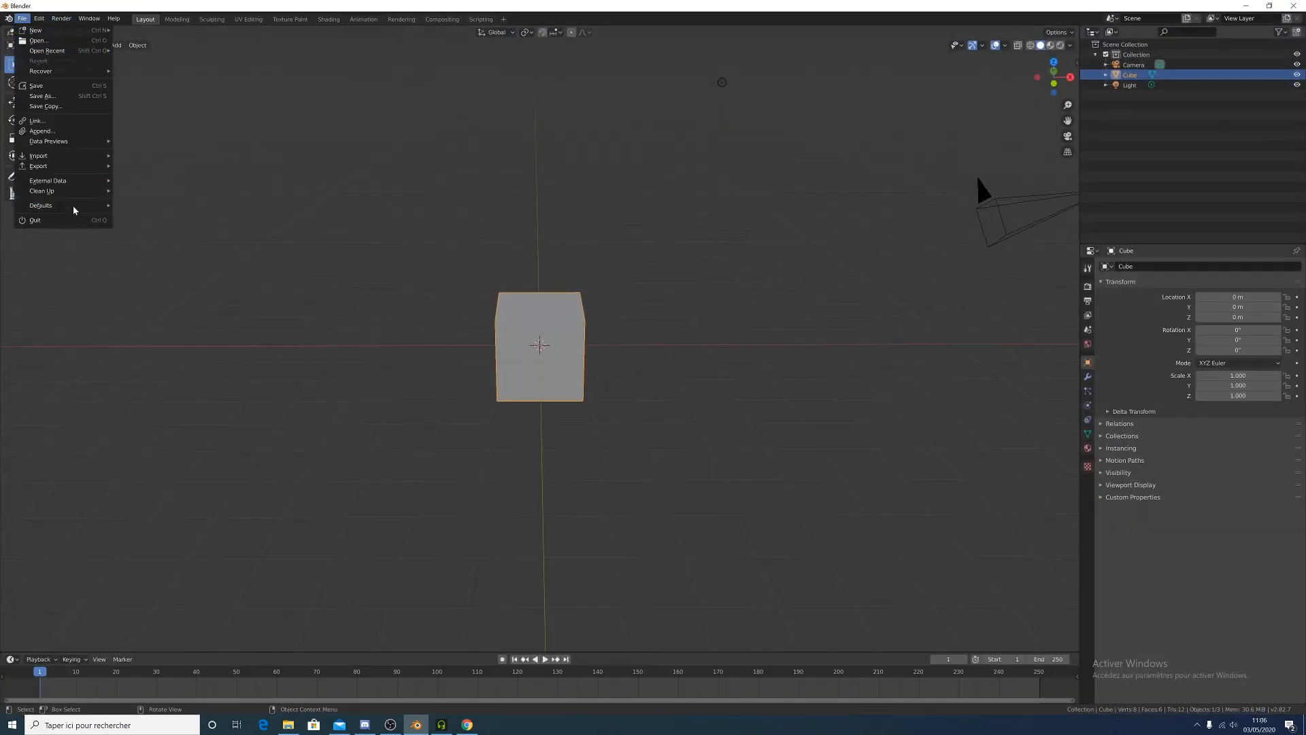
{"action": "left_click", "coordinate": [61, 19]}
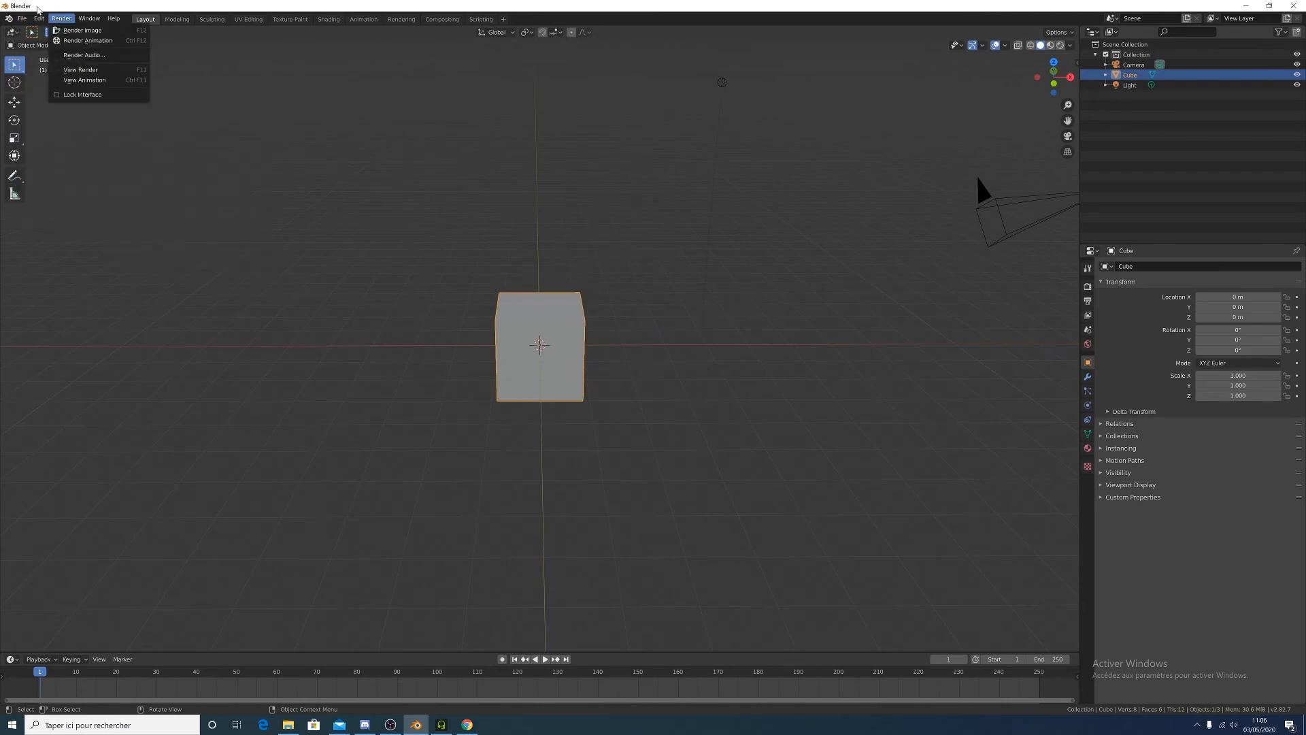
{"action": "left_click", "coordinate": [38, 18]}
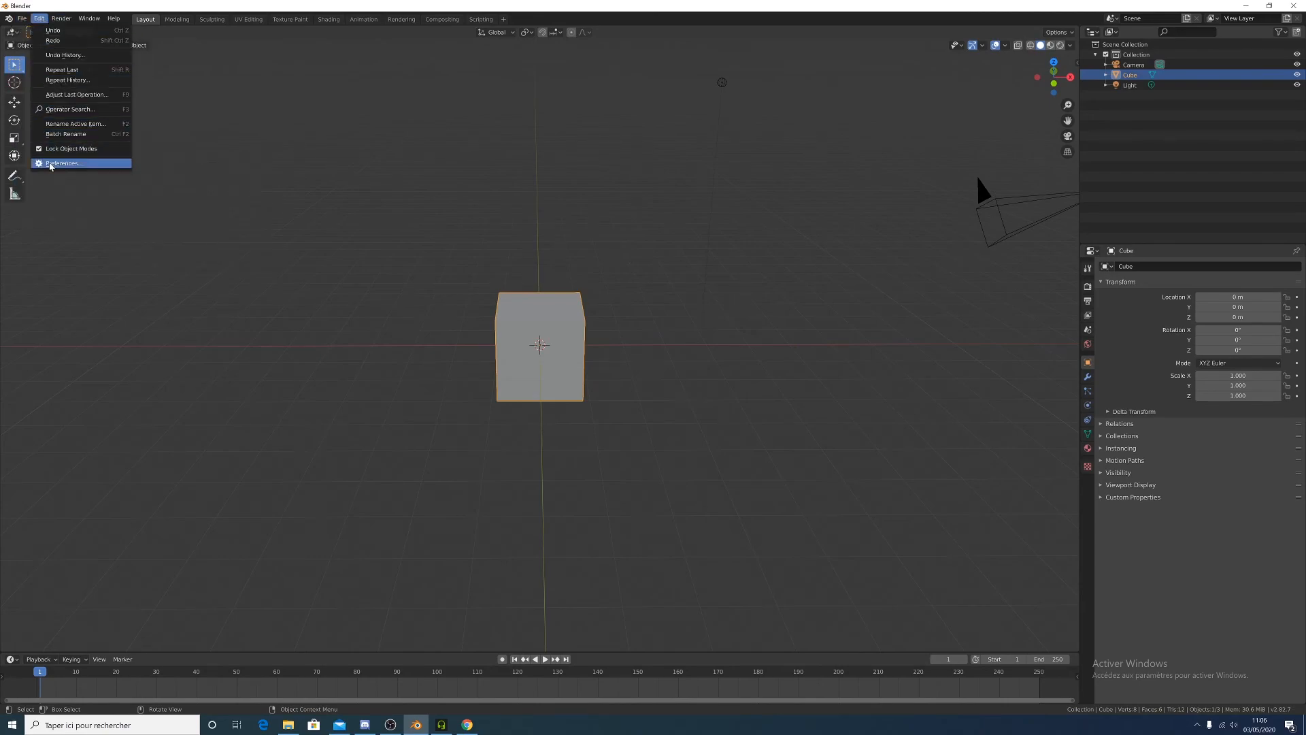
{"action": "left_click", "coordinate": [50, 163]}
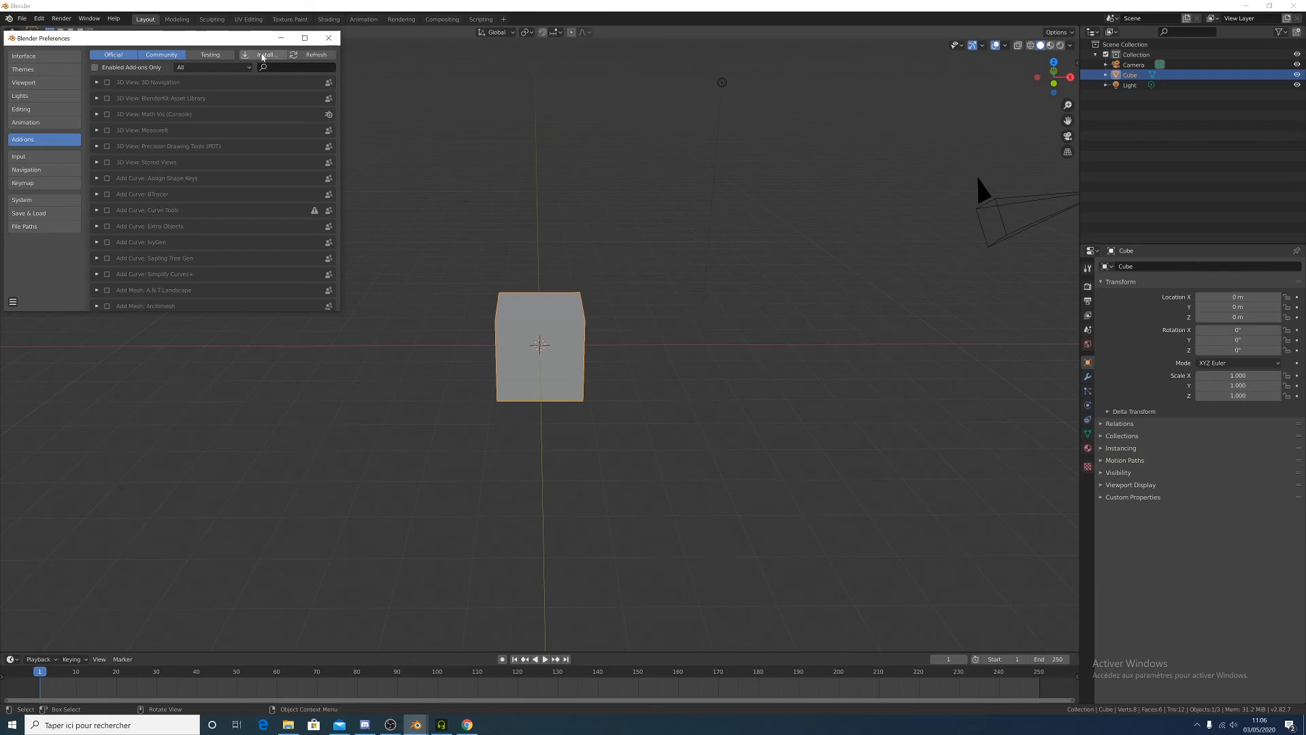
{"action": "left_click", "coordinate": [262, 56]}
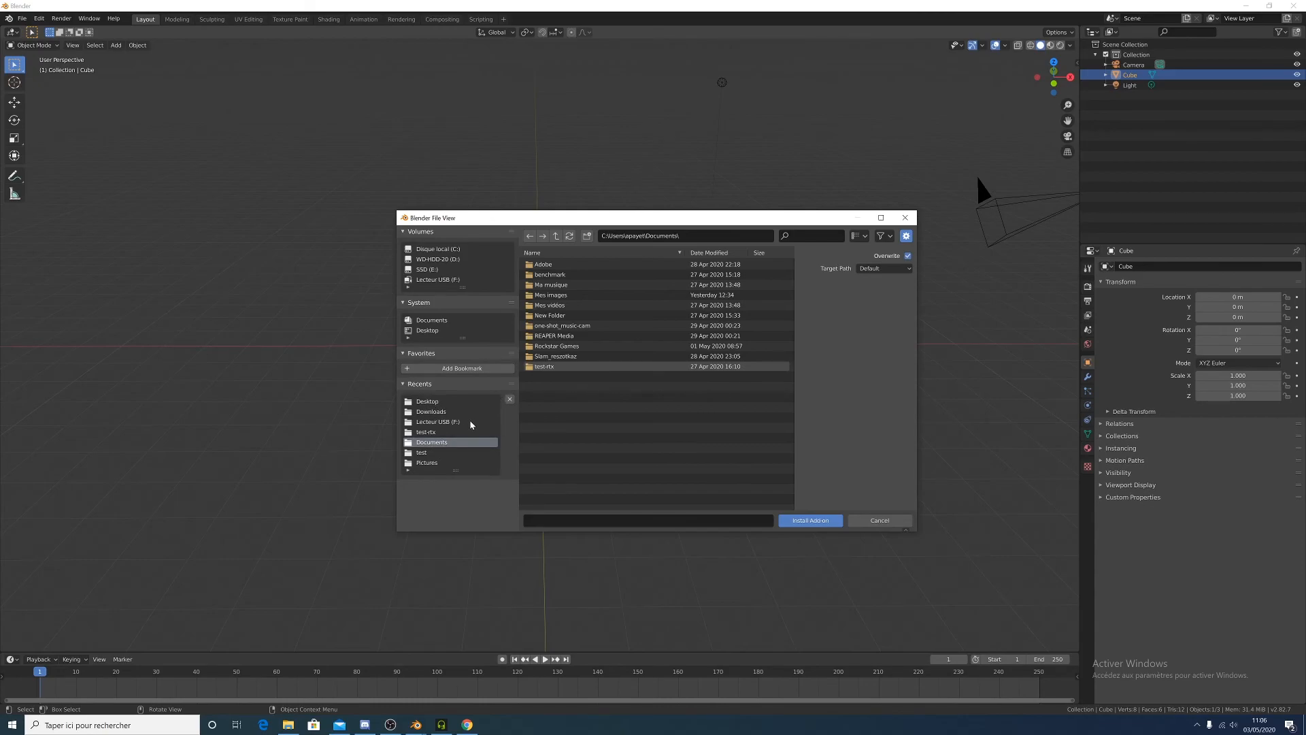
{"action": "left_click", "coordinate": [431, 412]}
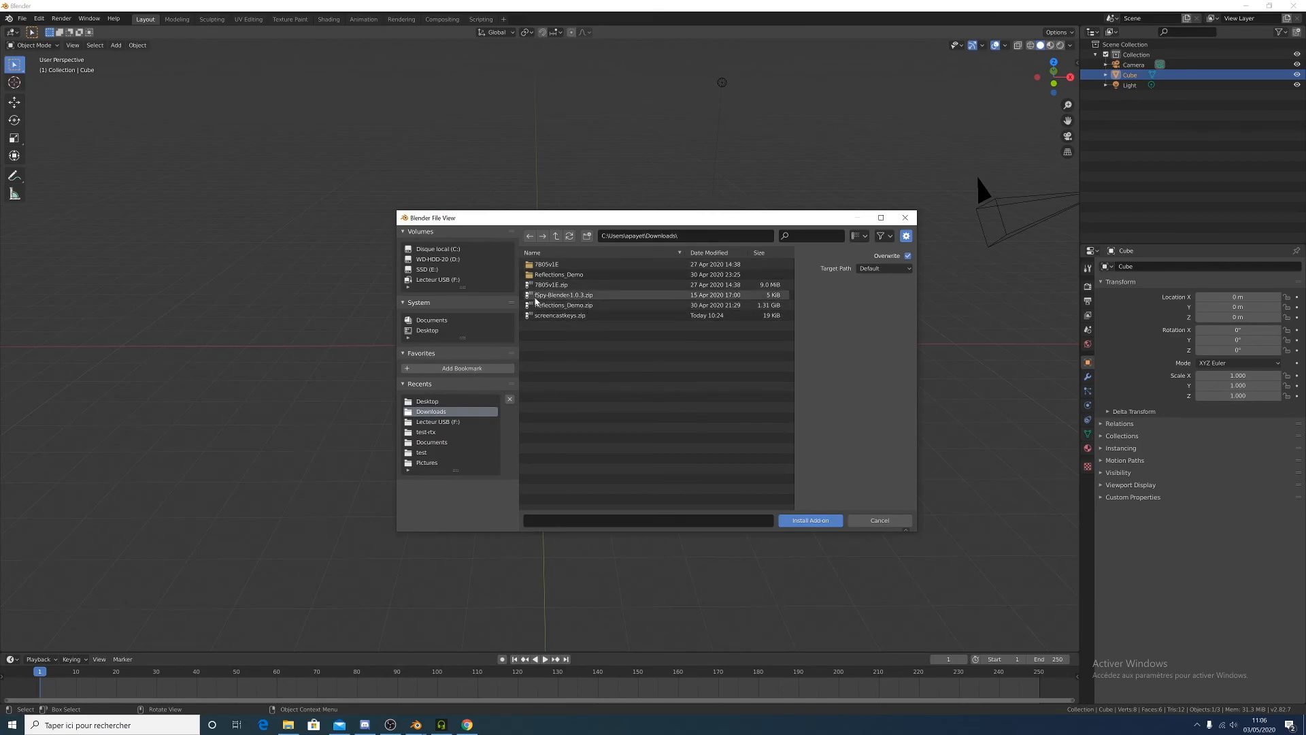
{"action": "left_click", "coordinate": [536, 295]}
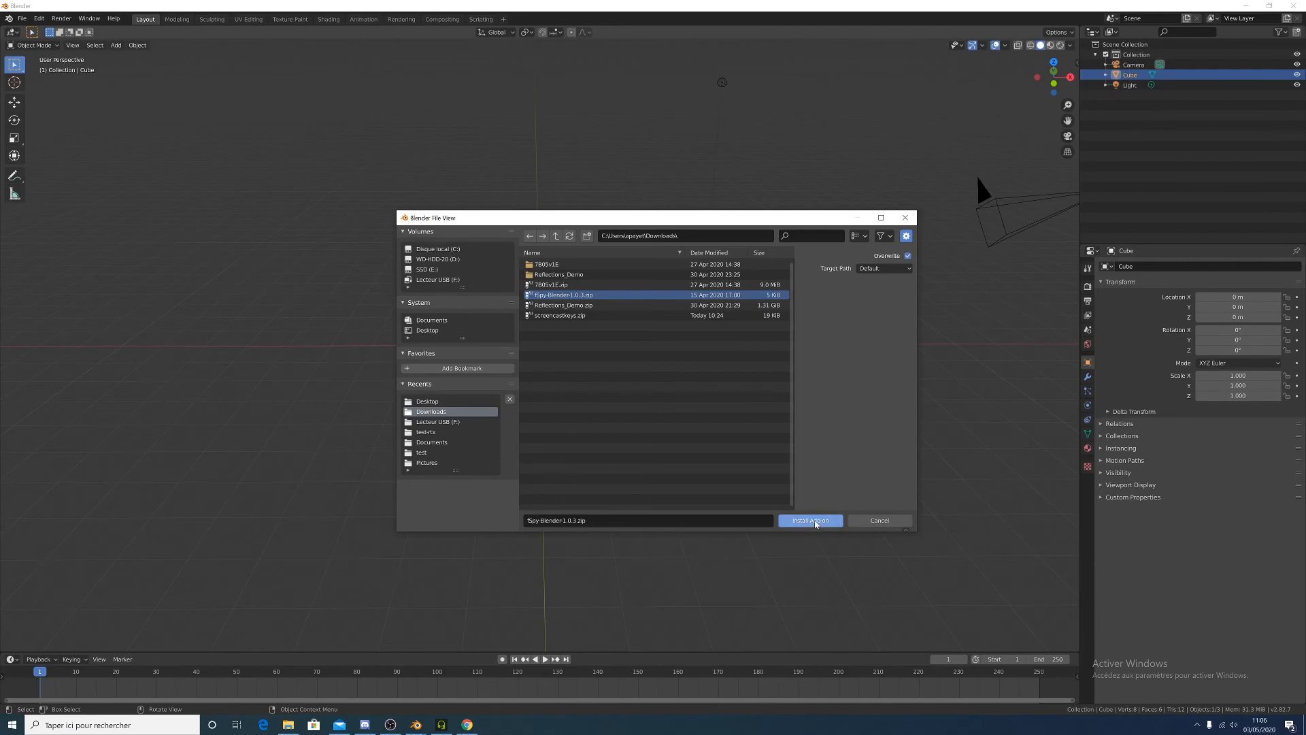
{"action": "left_click", "coordinate": [813, 520]}
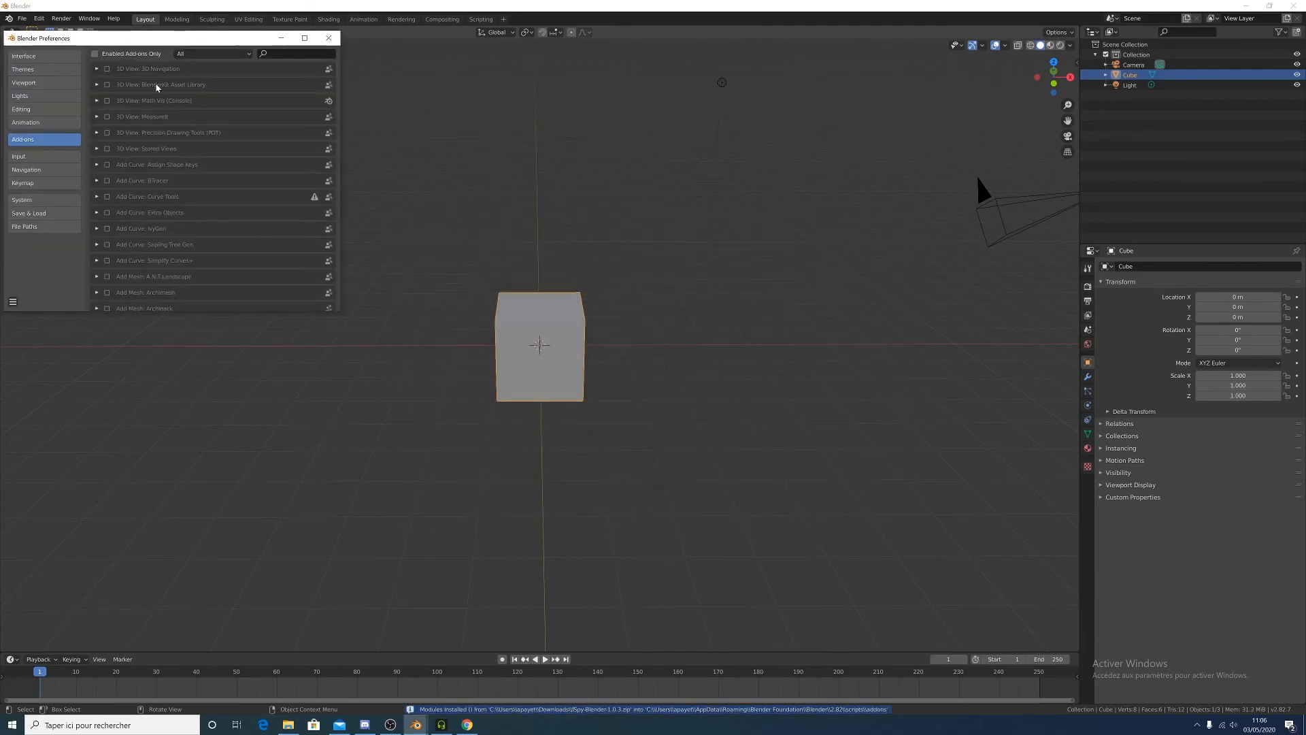
Find the installed add-on by searching for "fspy", enable Import-Export: Import fSpy project and expand its details
{"action": "left_click", "coordinate": [274, 69]}
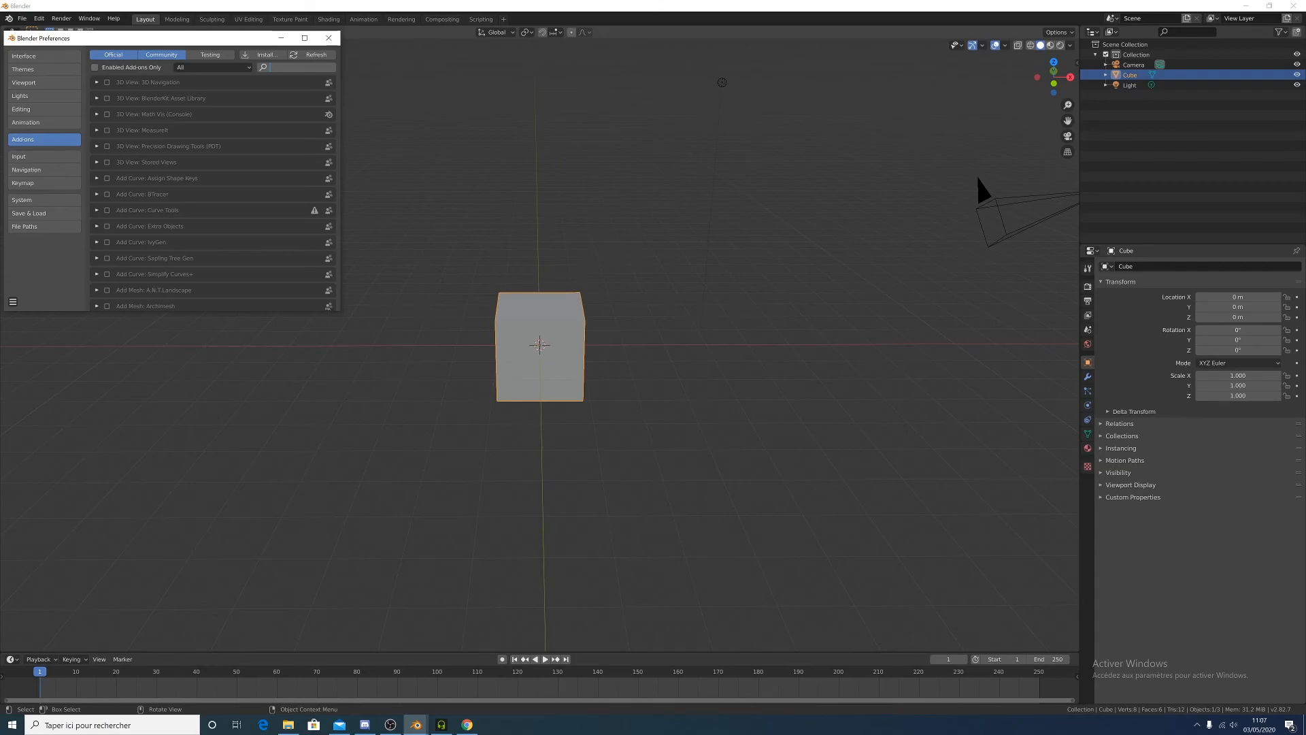
{"action": "type", "text": "st"}
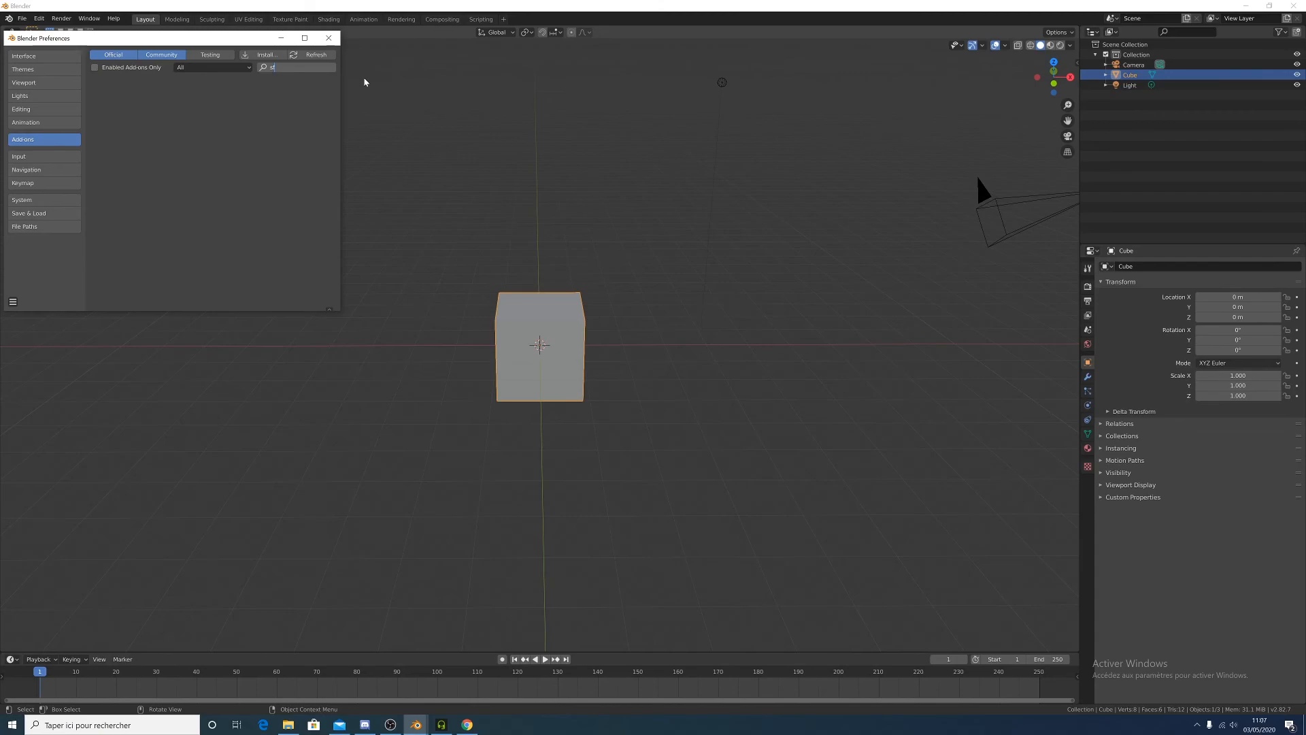
{"action": "key", "text": "BackSpace"}
{"action": "key", "text": "BackSpace"}
{"action": "type", "text": "fspy"}
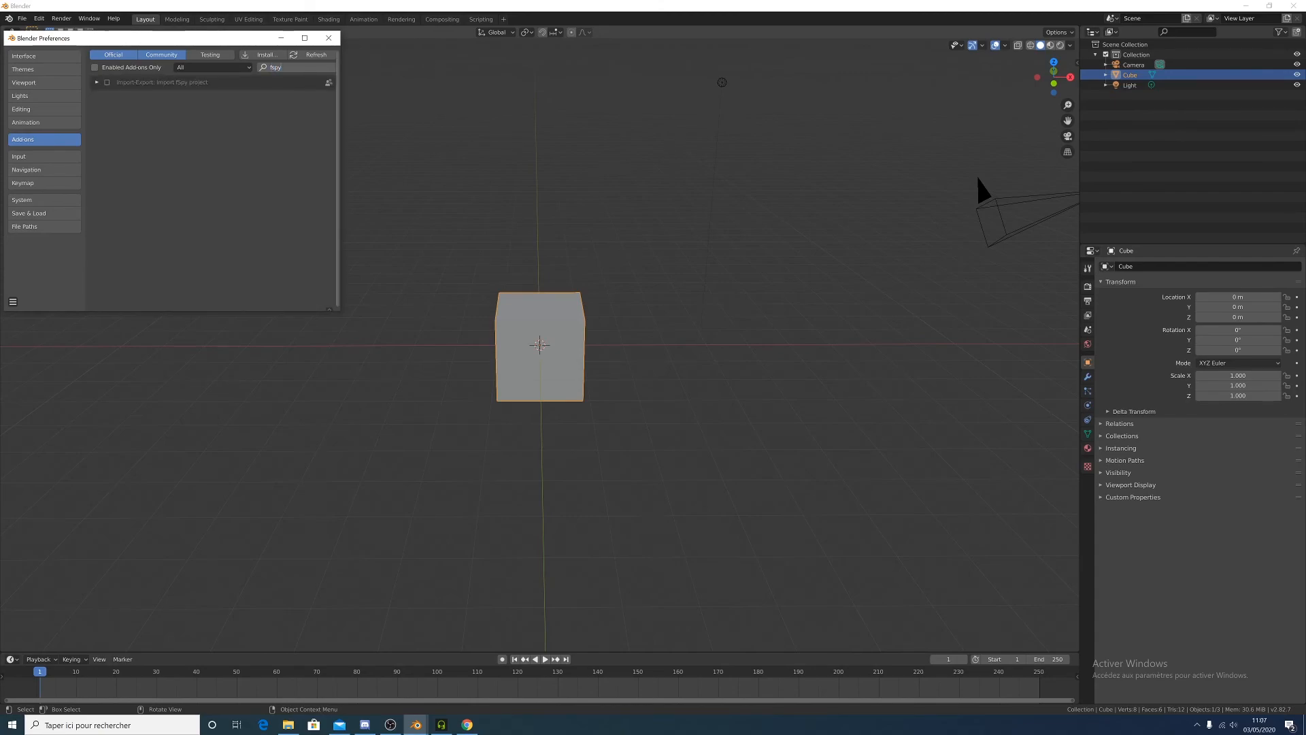
{"action": "key", "text": "Return"}
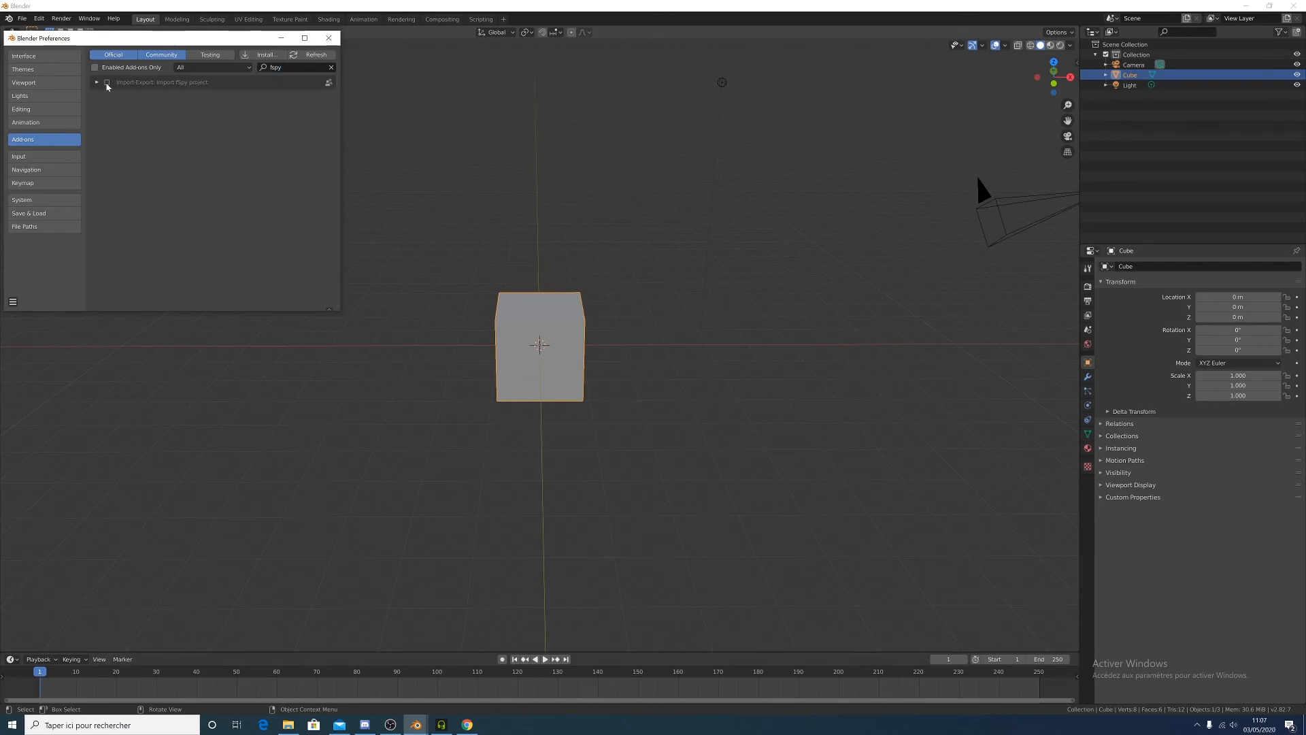
{"action": "left_click", "coordinate": [107, 83]}
{"action": "left_click", "coordinate": [97, 82]}
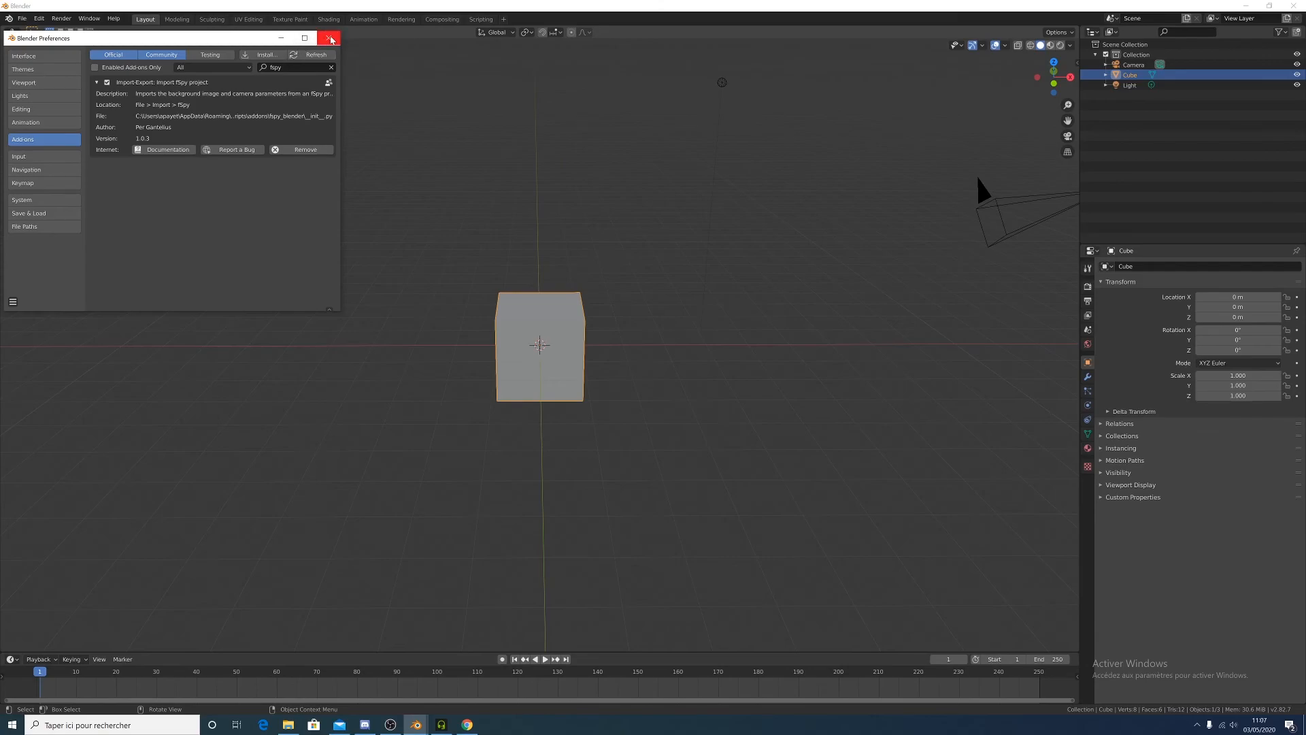
Save the Blender preferences and close the preferences window
{"action": "left_click", "coordinate": [12, 301]}
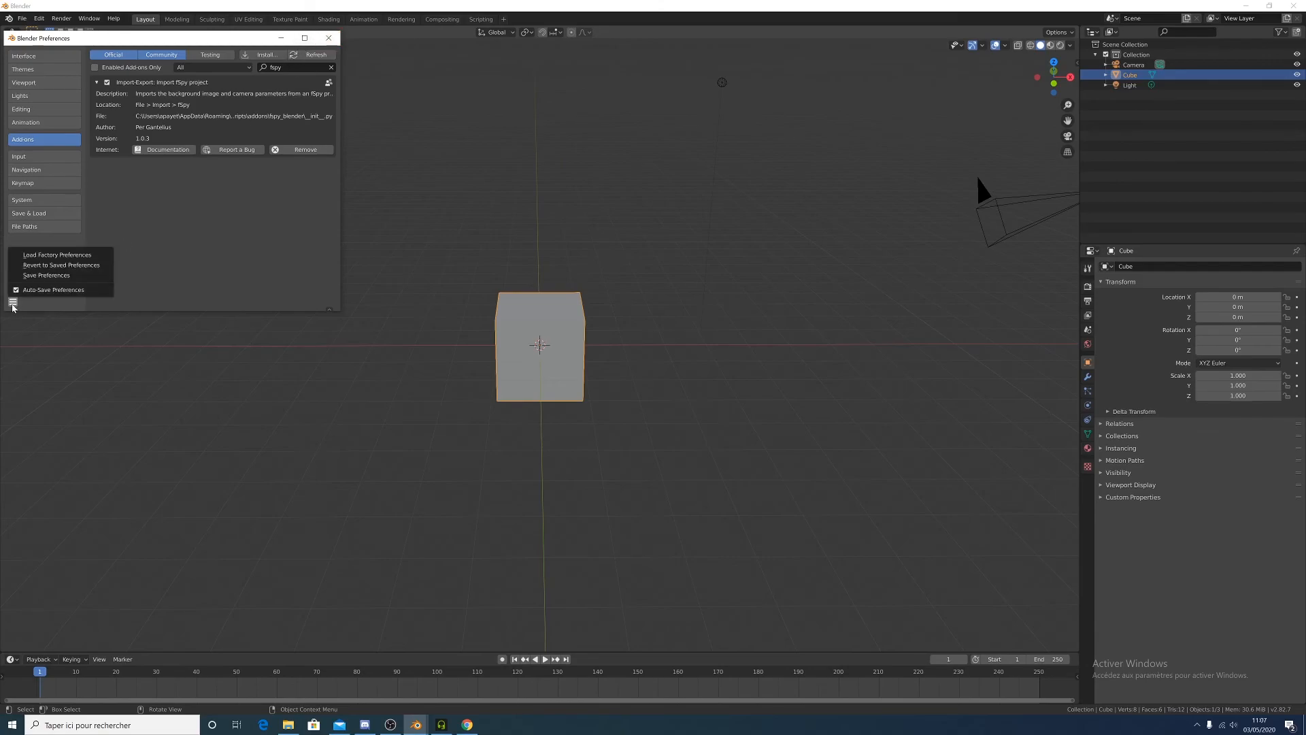
{"action": "left_click", "coordinate": [58, 280]}
{"action": "left_click", "coordinate": [328, 38]}
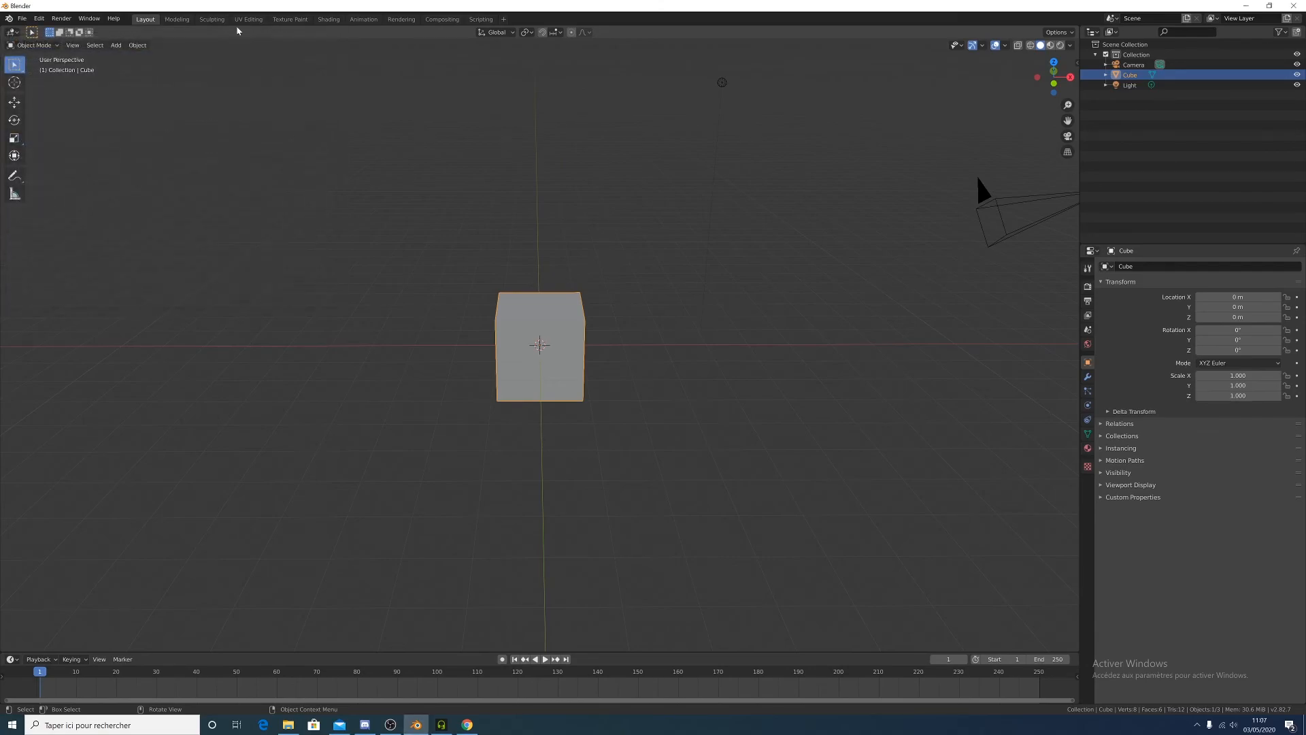
Import the fSpy project file fspyReference.fspy from the Desktop, keeping its background image import enabled
{"action": "left_click", "coordinate": [22, 19]}
{"action": "scroll", "coordinate": [110, 298], "scroll_direction": "up", "scroll_amount": 1}
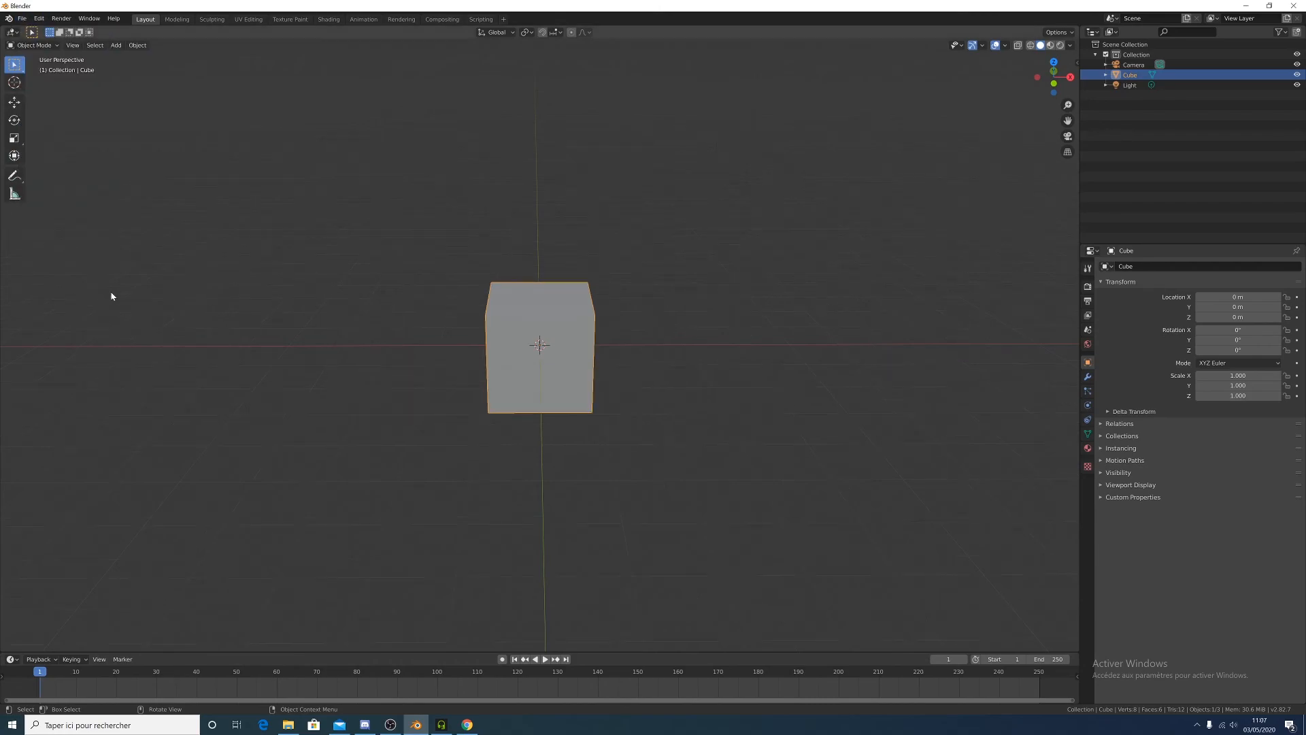
{"action": "left_click", "coordinate": [27, 18]}
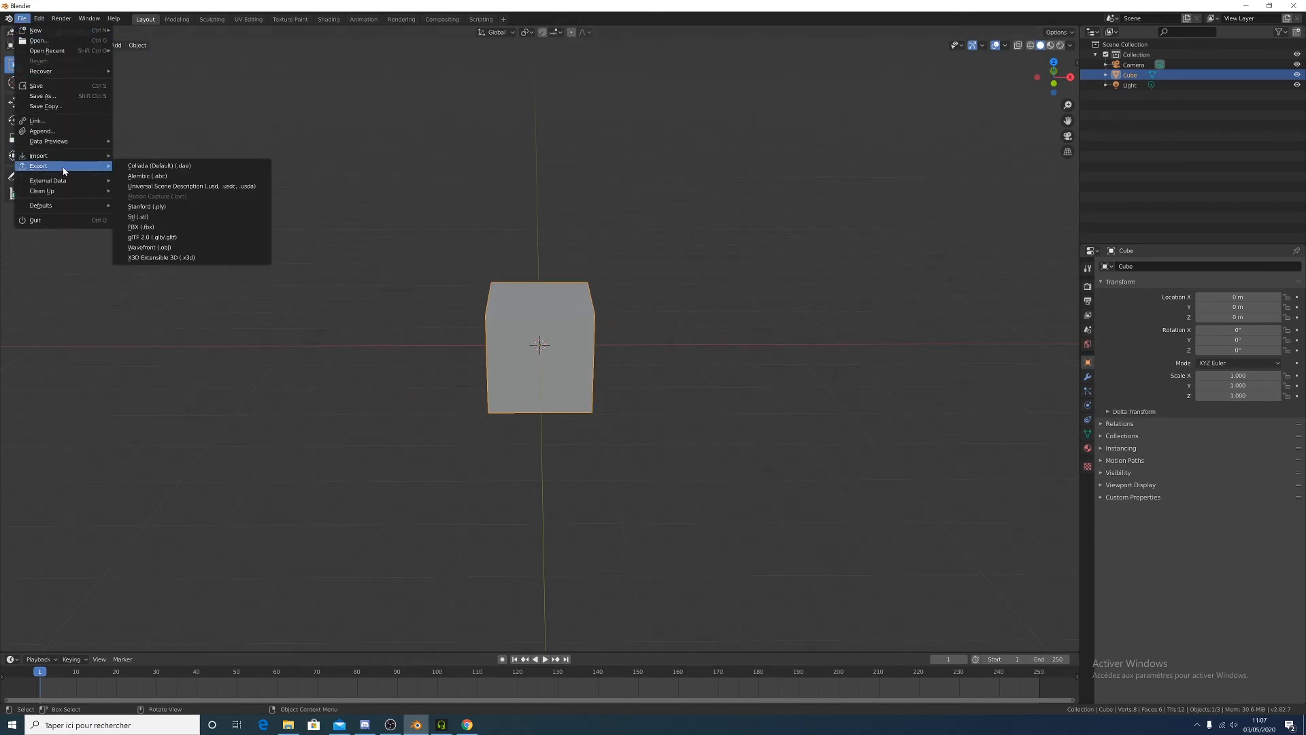
{"action": "mouse_move", "coordinate": [69, 162]}
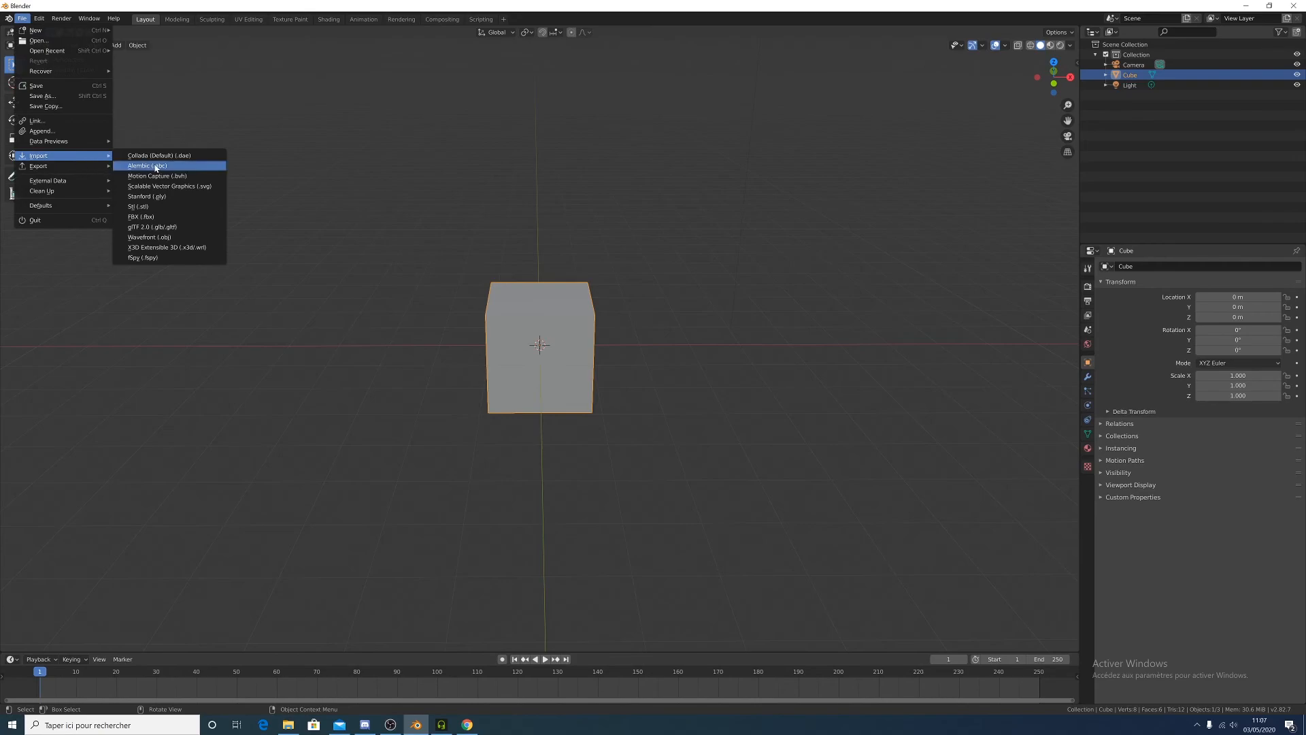
{"action": "left_click", "coordinate": [156, 257]}
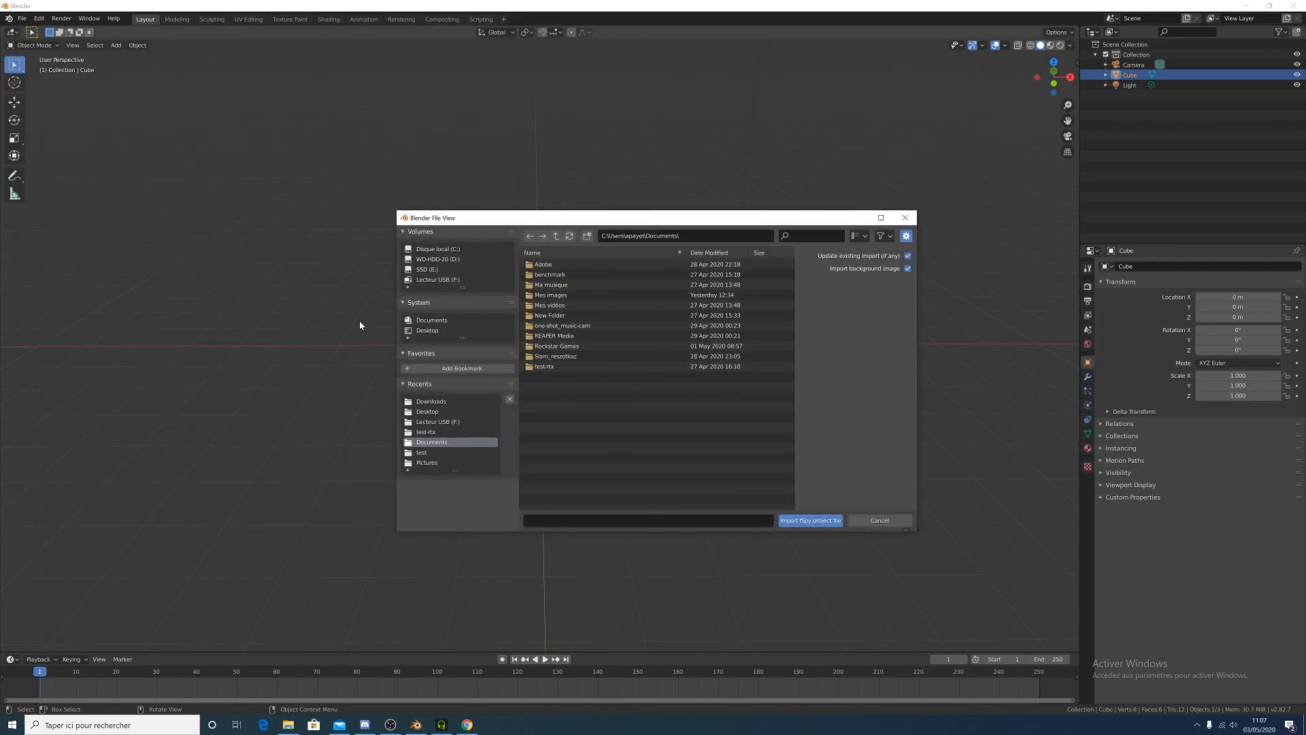
{"action": "left_click", "coordinate": [418, 331]}
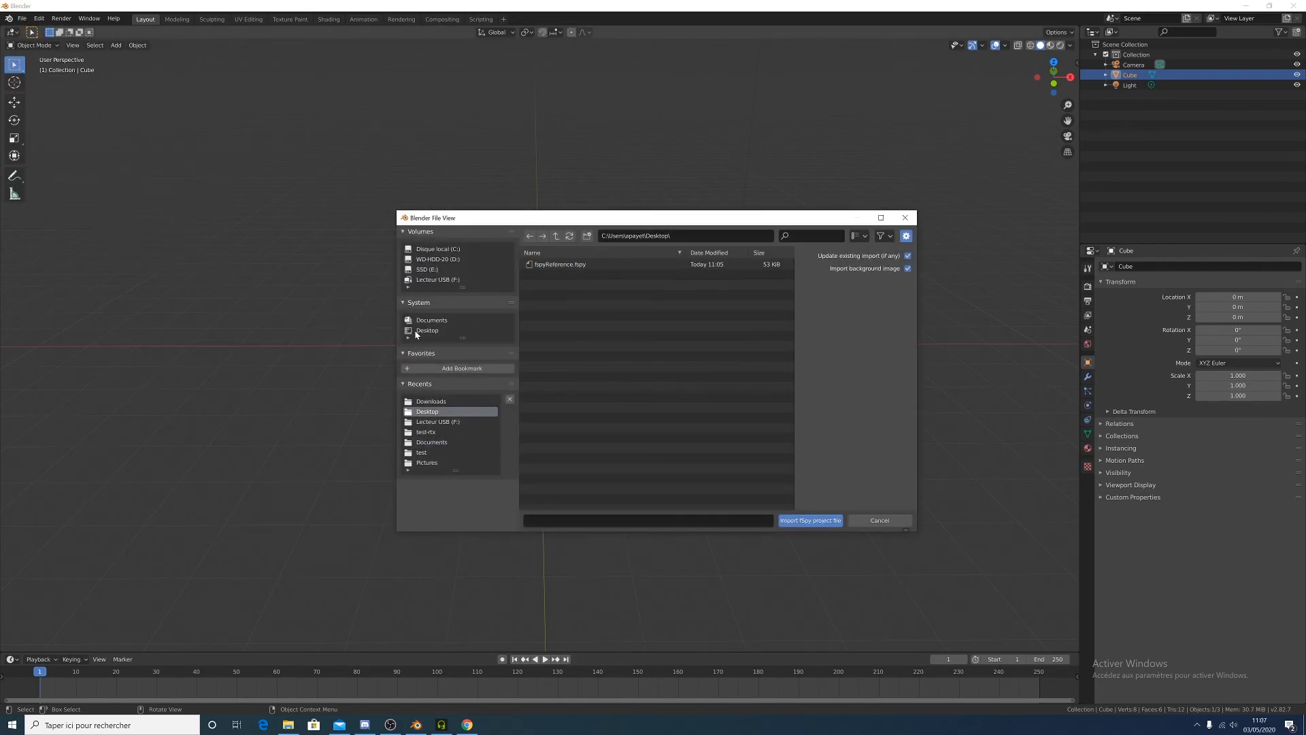
{"action": "left_click", "coordinate": [552, 265]}
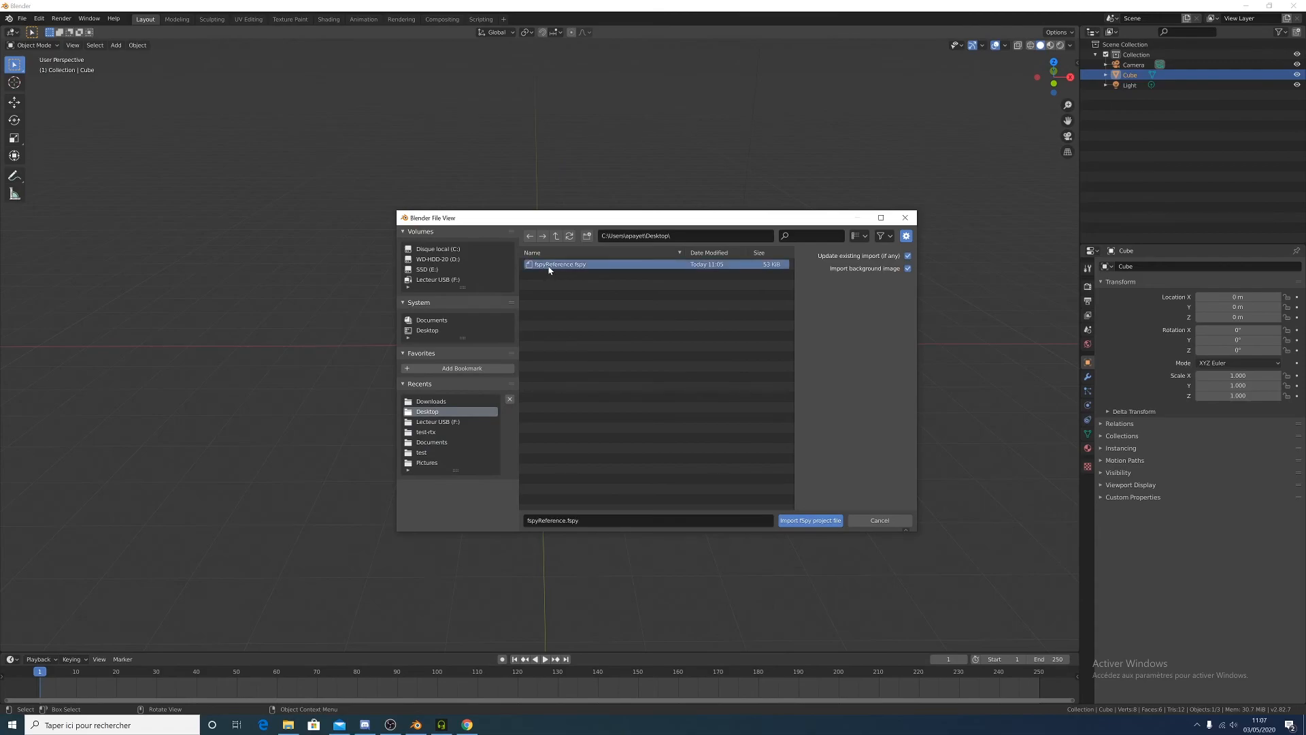
{"action": "left_click", "coordinate": [810, 519]}
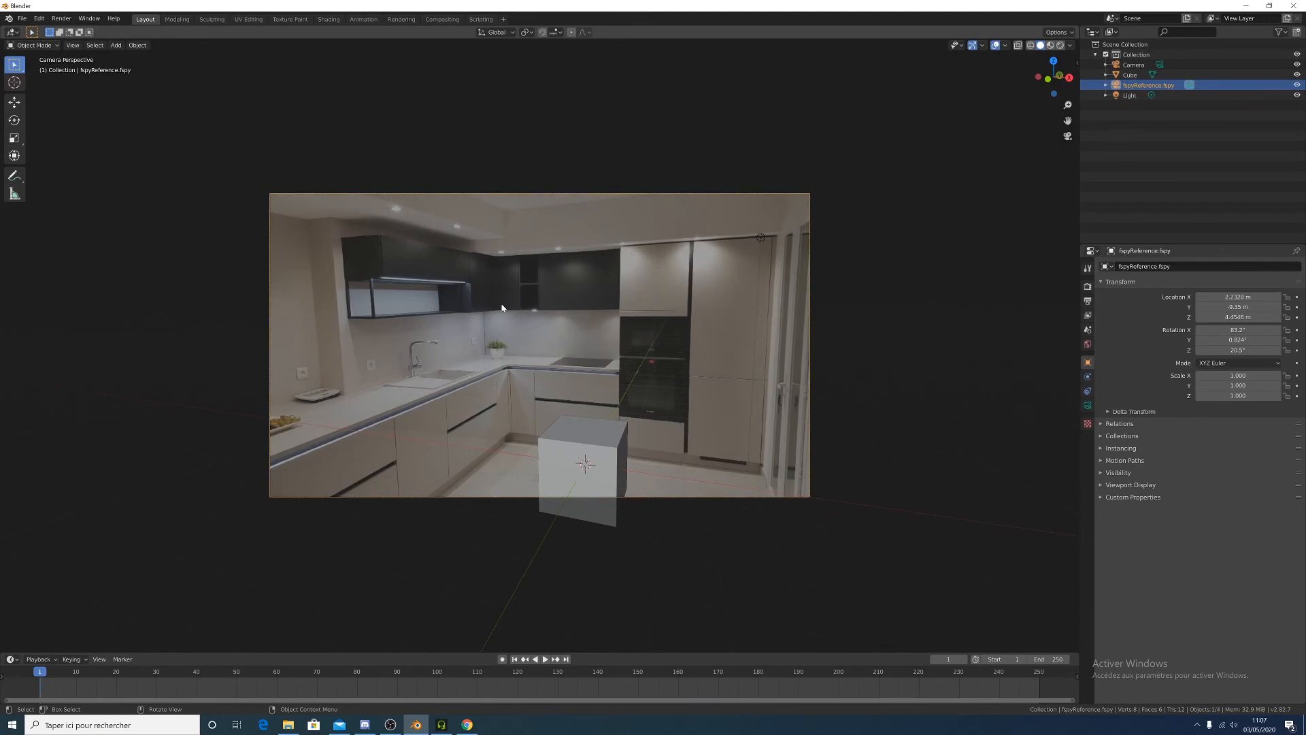
Delete the scene's default camera and light, keeping the imported fspyReference.fspy camera
{"action": "middle_click_drag", "start_coordinate": [857, 379], "coordinate": [587, 402]}
{"action": "left_click", "coordinate": [728, 382]}
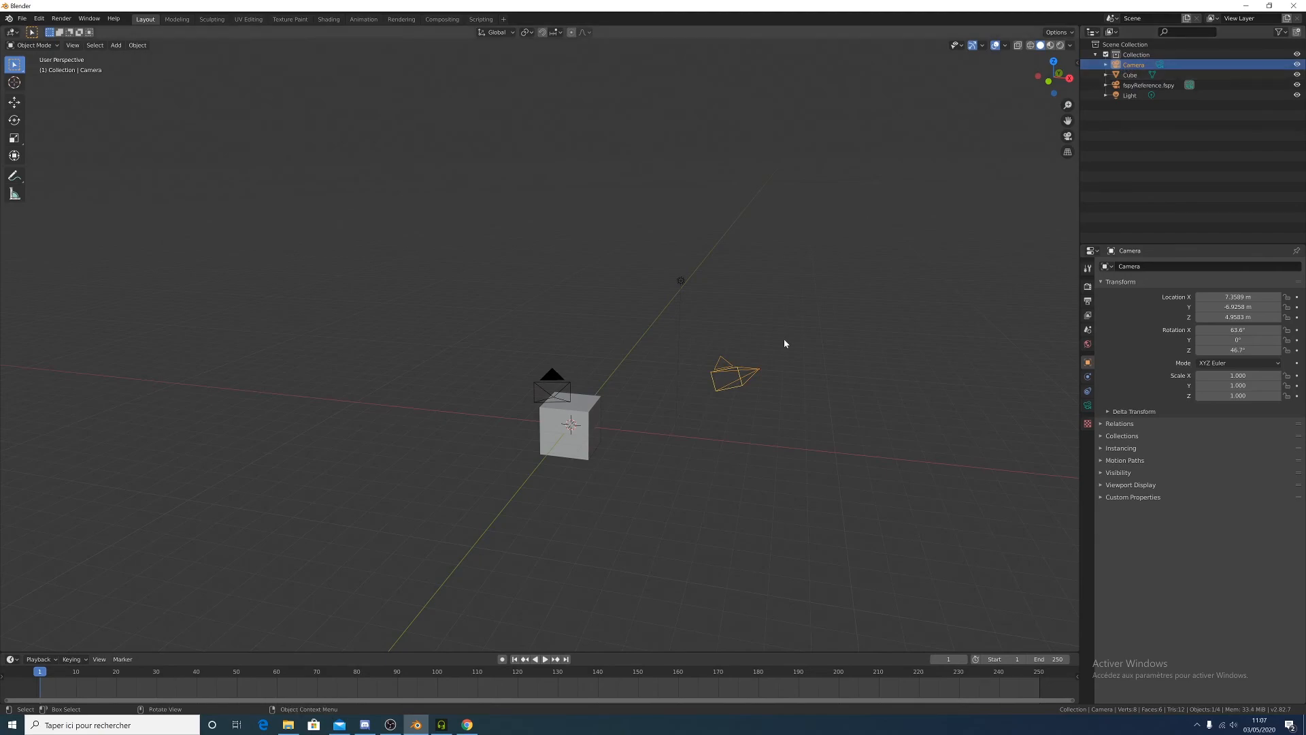
{"action": "key", "text": "x"}
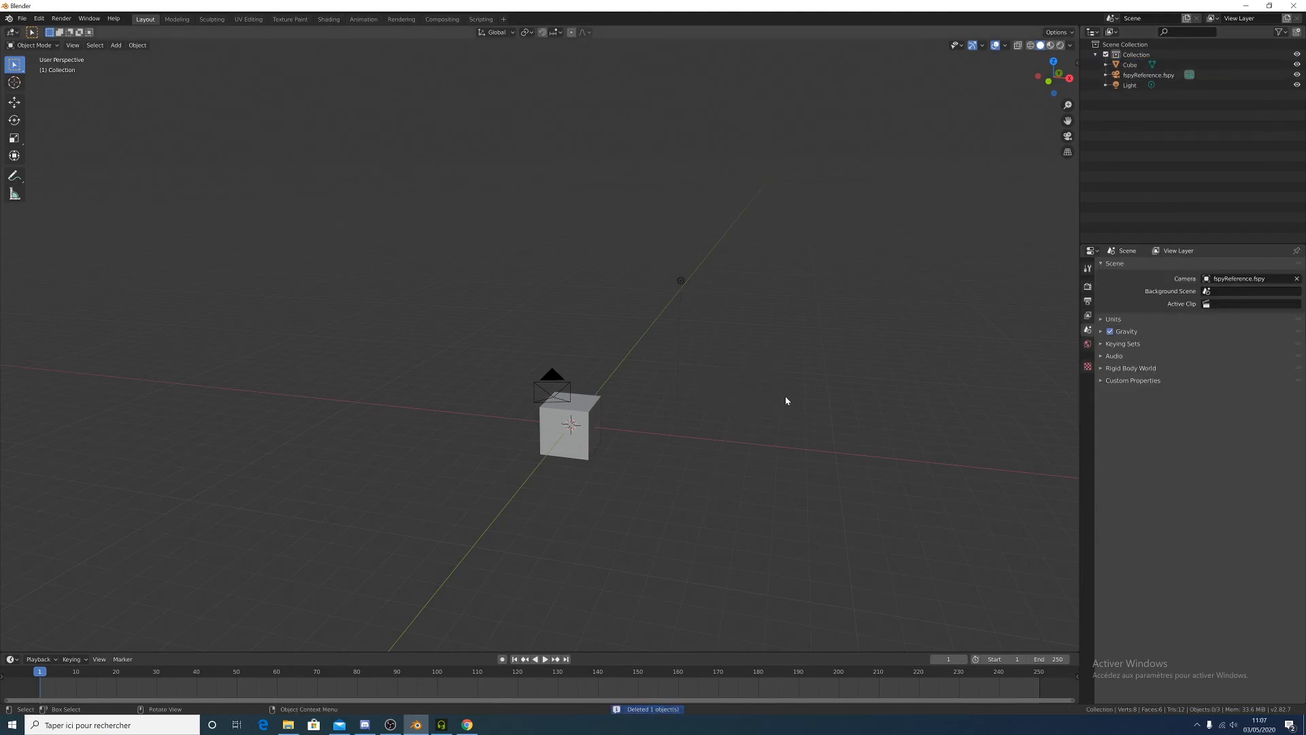
{"action": "left_click", "coordinate": [1135, 75]}
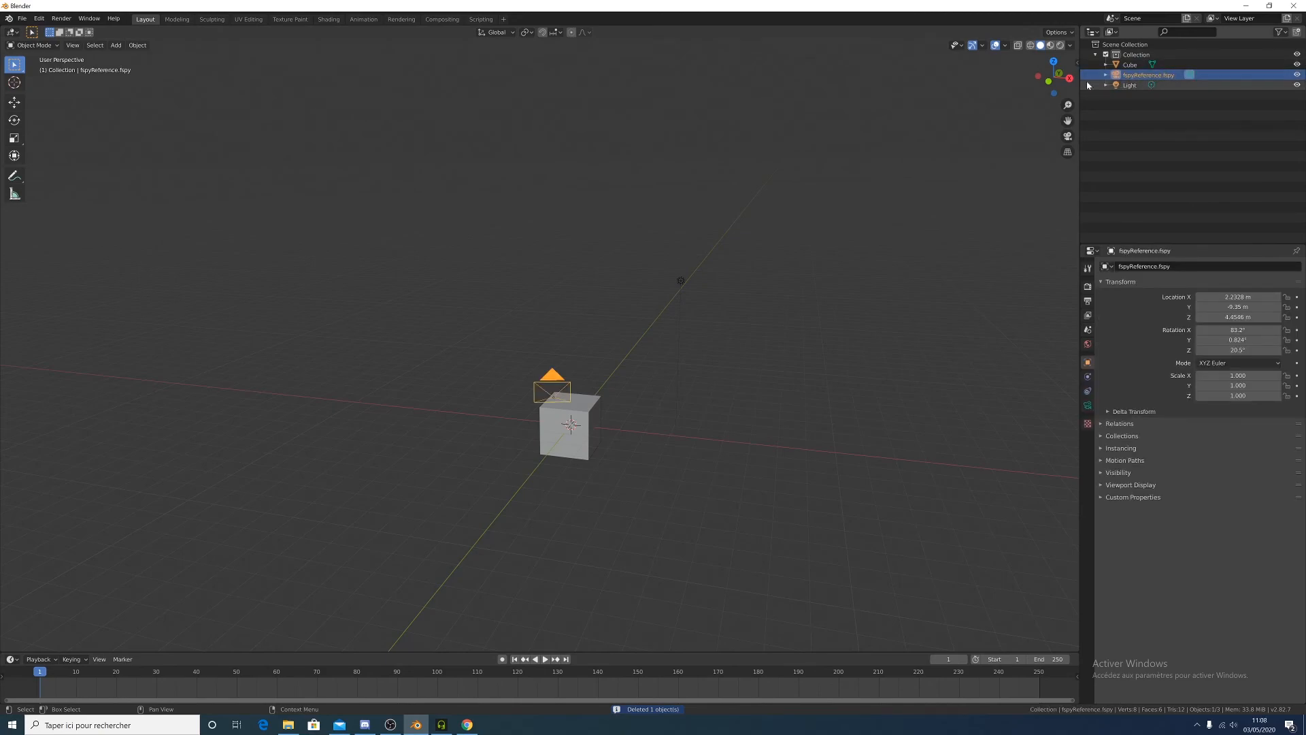
{"action": "scroll", "coordinate": [586, 391], "scroll_direction": "up", "scroll_amount": 6}
{"action": "scroll", "coordinate": [582, 381], "scroll_direction": "down", "scroll_amount": 4}
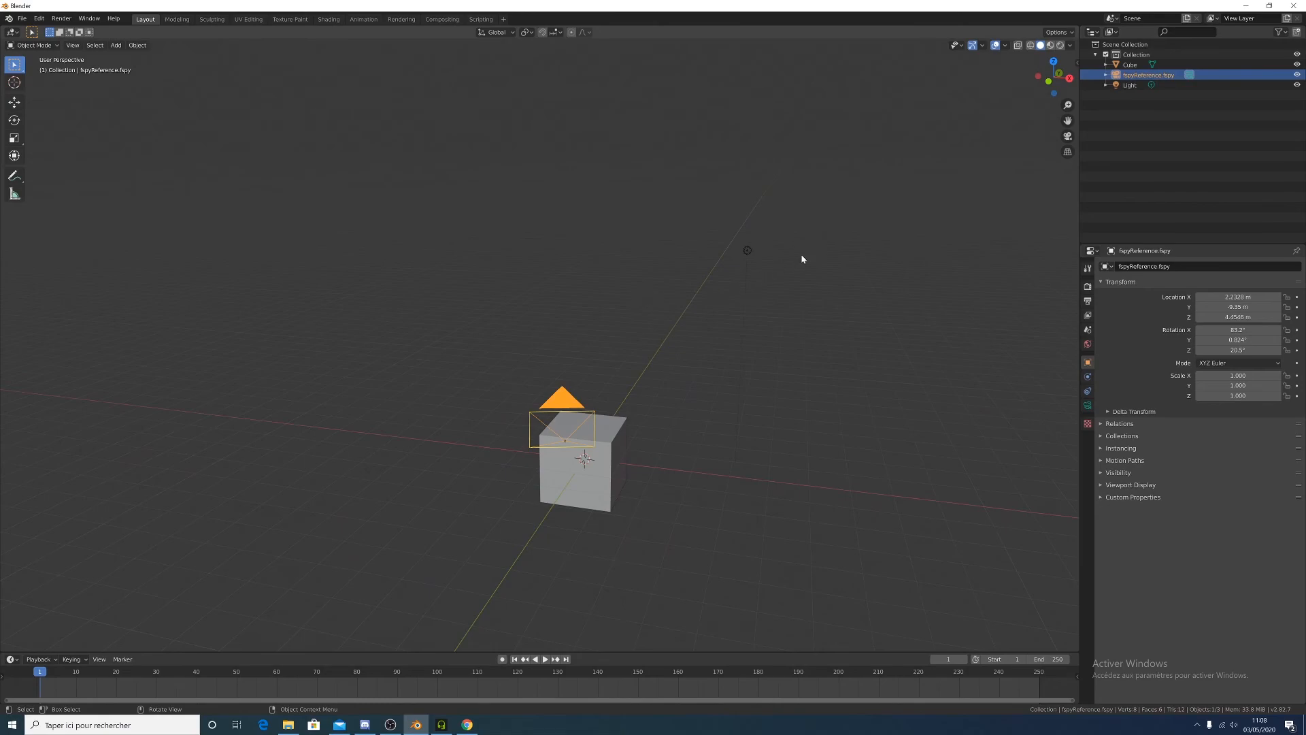
{"action": "left_click", "coordinate": [748, 252]}
{"action": "key", "text": "Delete"}
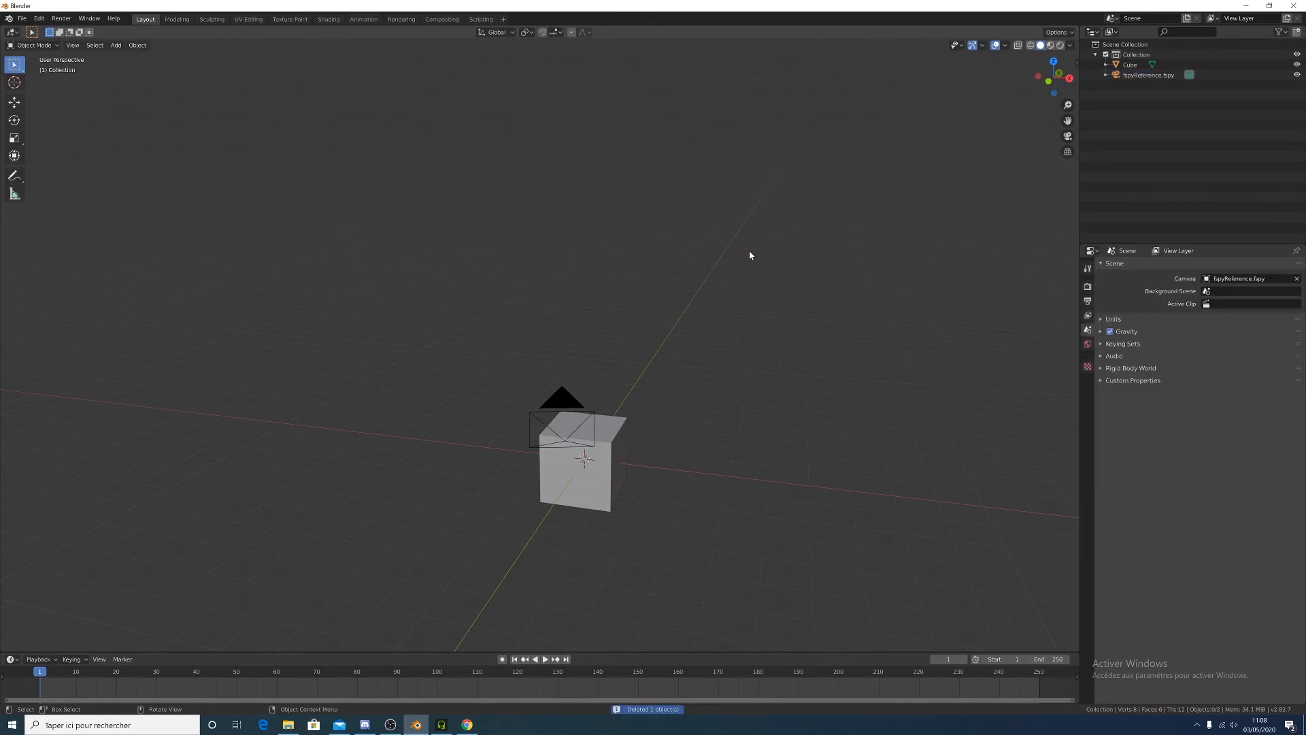
Turn on the Screencast Keys display for the 3D viewport
{"action": "middle_click_drag", "start_coordinate": [528, 355], "coordinate": [650, 348]}
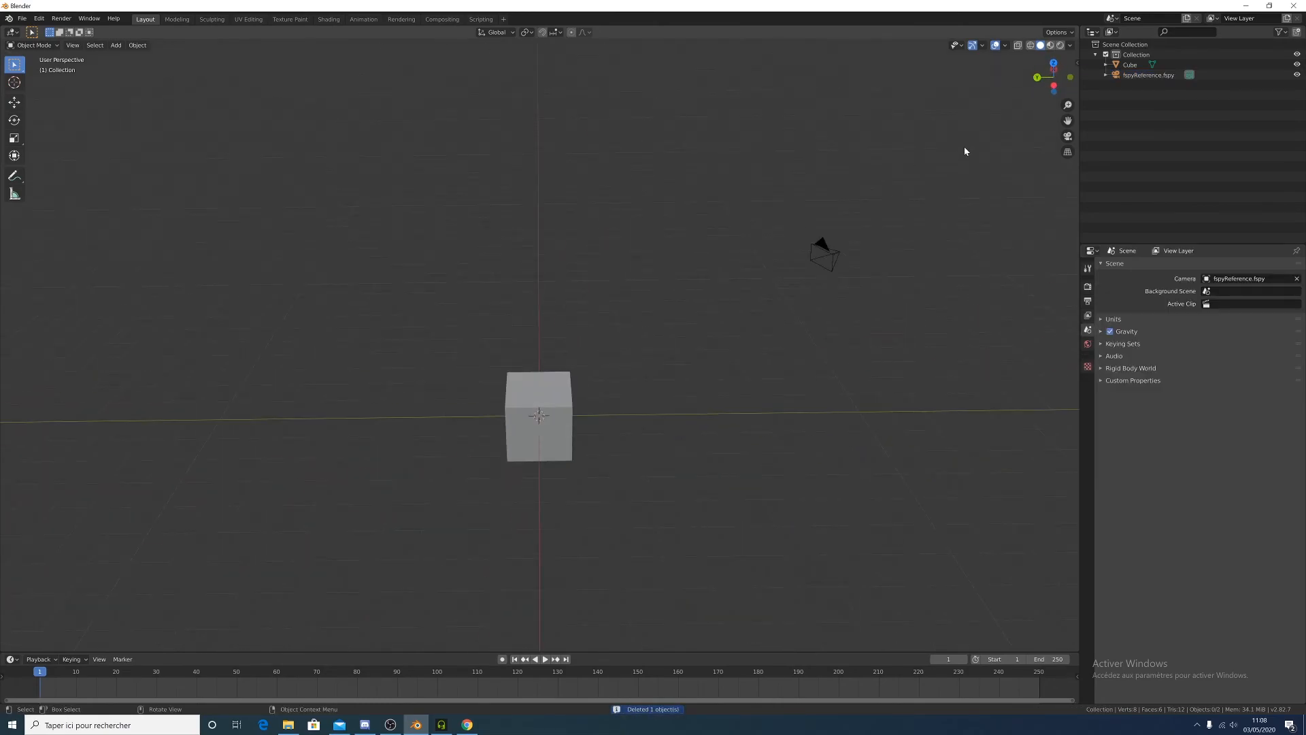
{"action": "key", "text": "n"}
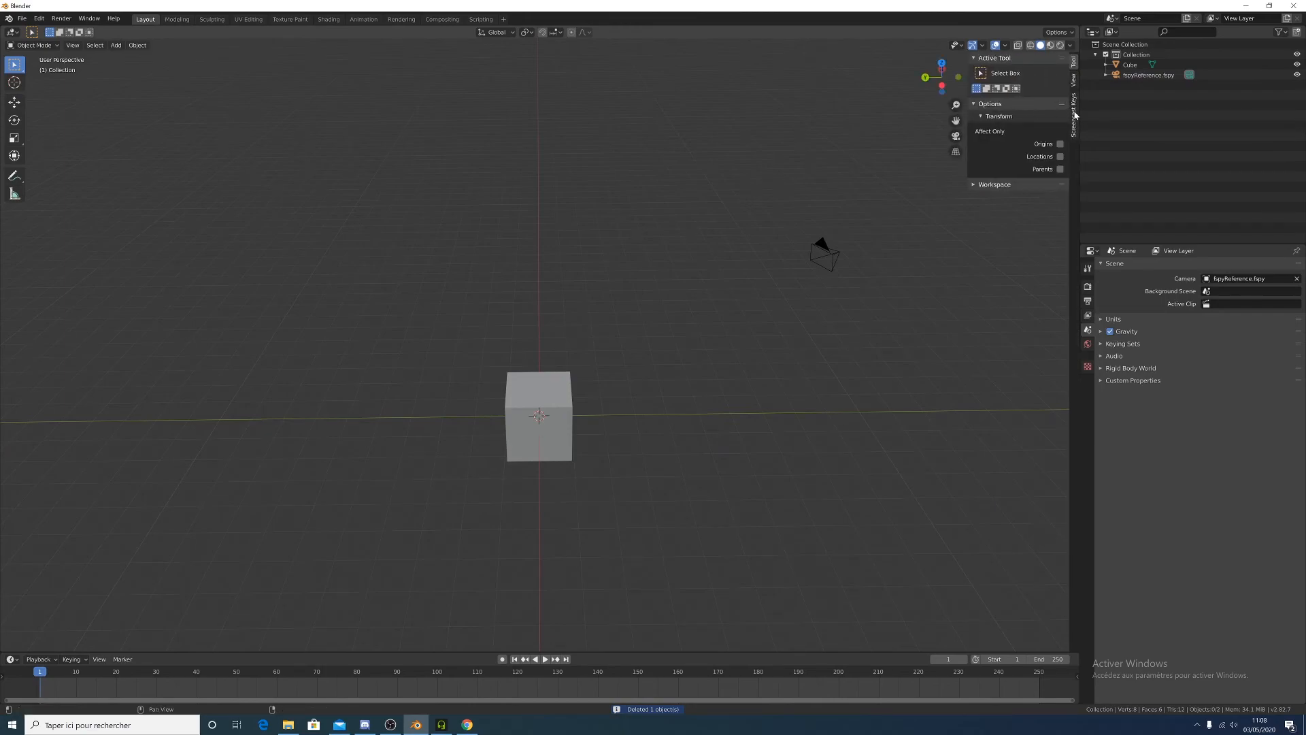
{"action": "left_click", "coordinate": [1073, 114]}
{"action": "key", "text": "n"}
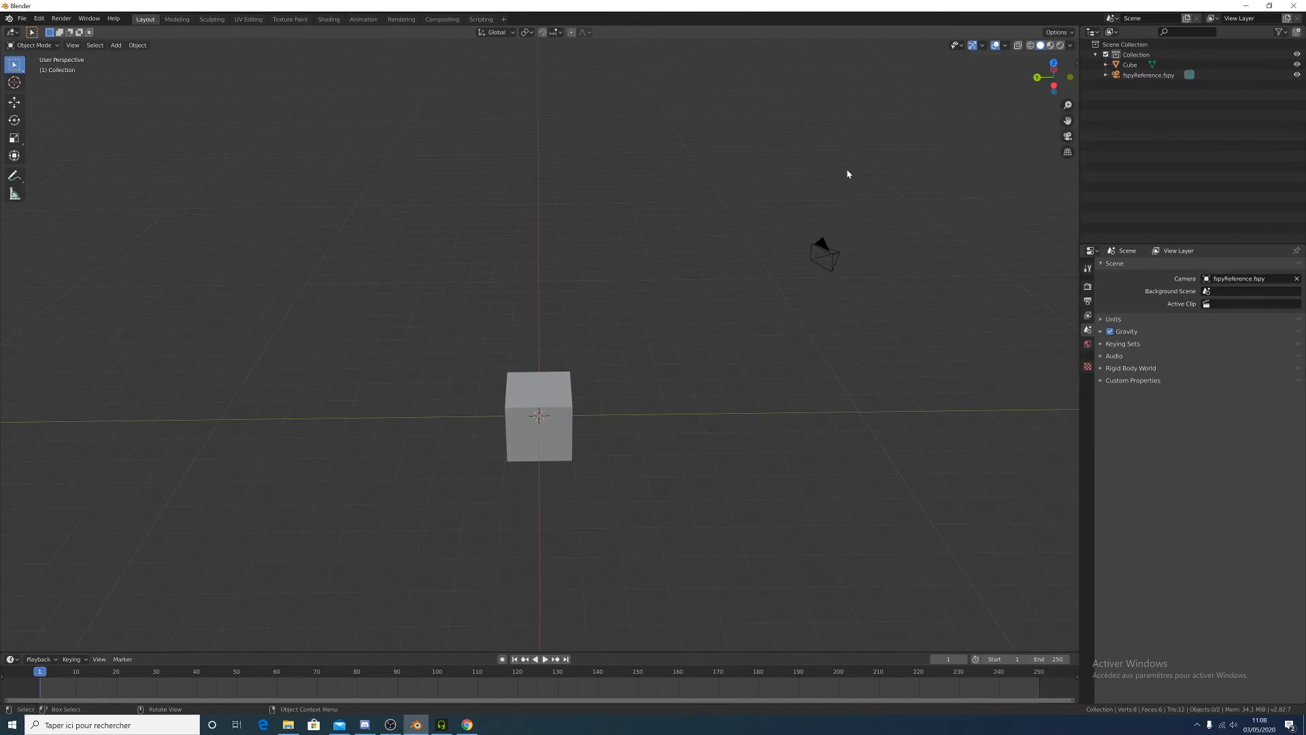
{"action": "middle_click_drag", "start_coordinate": [707, 395], "coordinate": [641, 388]}
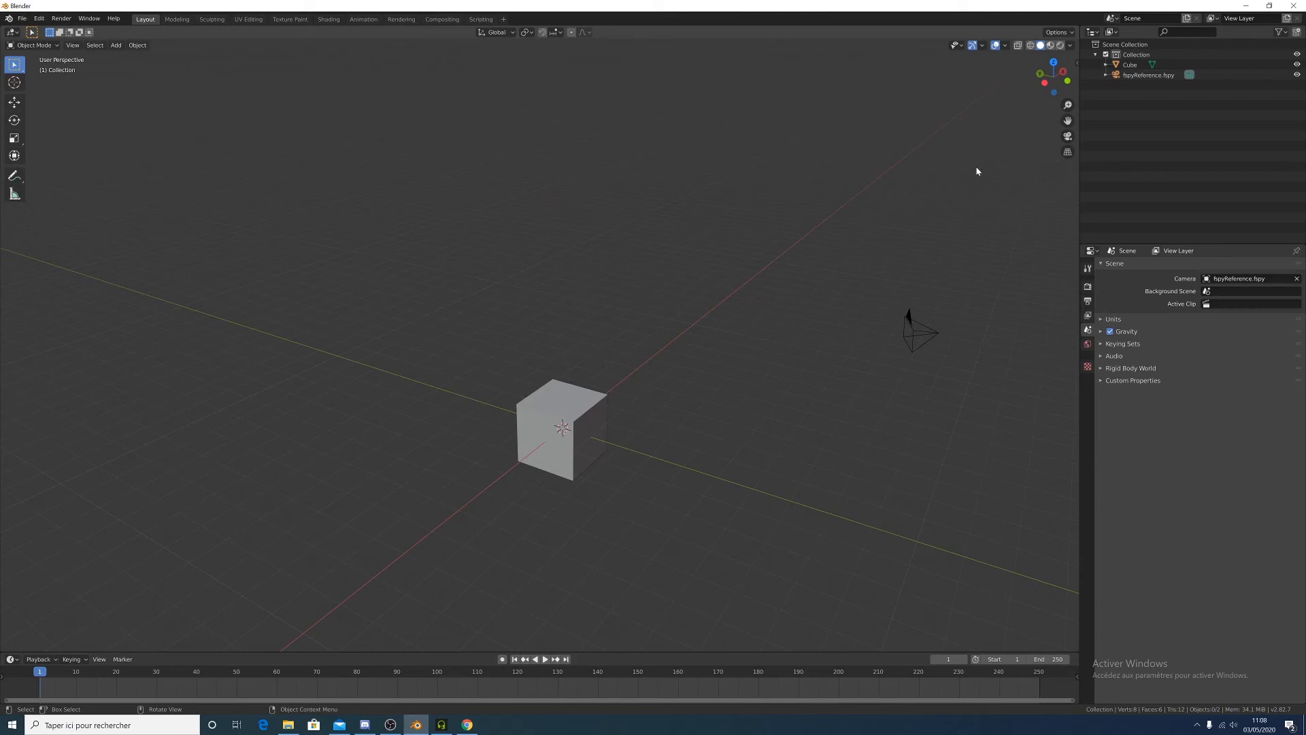
{"action": "key", "text": "n"}
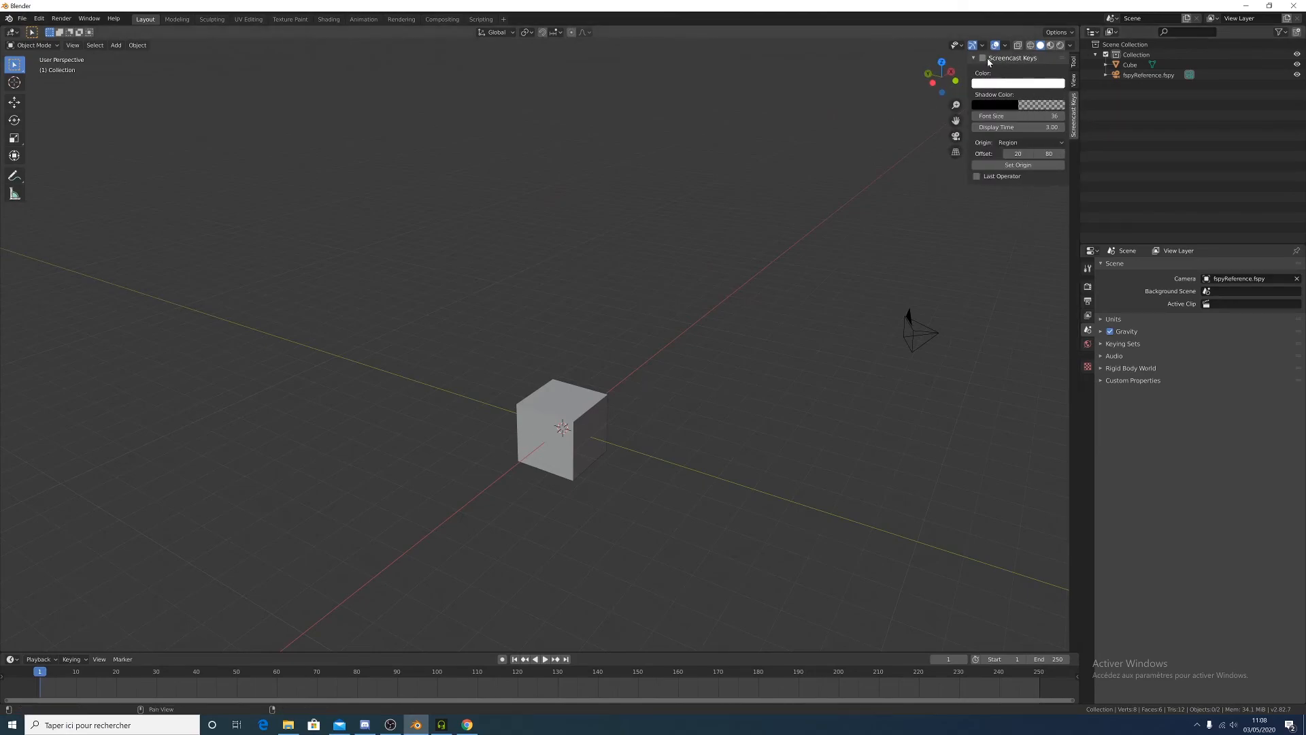
{"action": "key", "text": "n"}
Return to the view through the fSpy camera with the kitchen photo and select that camera
{"action": "middle_click_drag", "start_coordinate": [482, 441], "coordinate": [529, 419]}
{"action": "scroll", "coordinate": [518, 462], "scroll_direction": "up", "scroll_amount": 4}
{"action": "middle_click_drag", "start_coordinate": [545, 519], "coordinate": [516, 353], "text": "shift"}
{"action": "scroll", "coordinate": [516, 353], "scroll_direction": "down", "scroll_amount": 4}
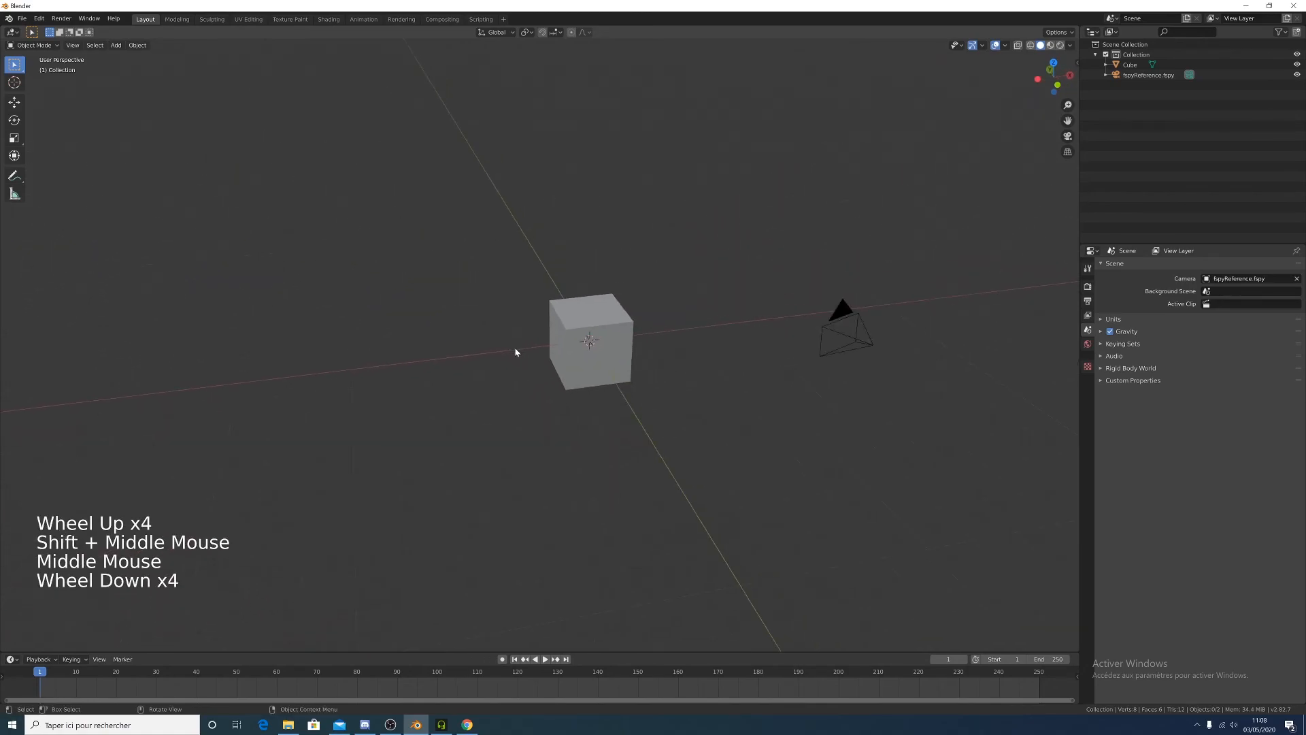
{"action": "key", "text": "KP_0"}
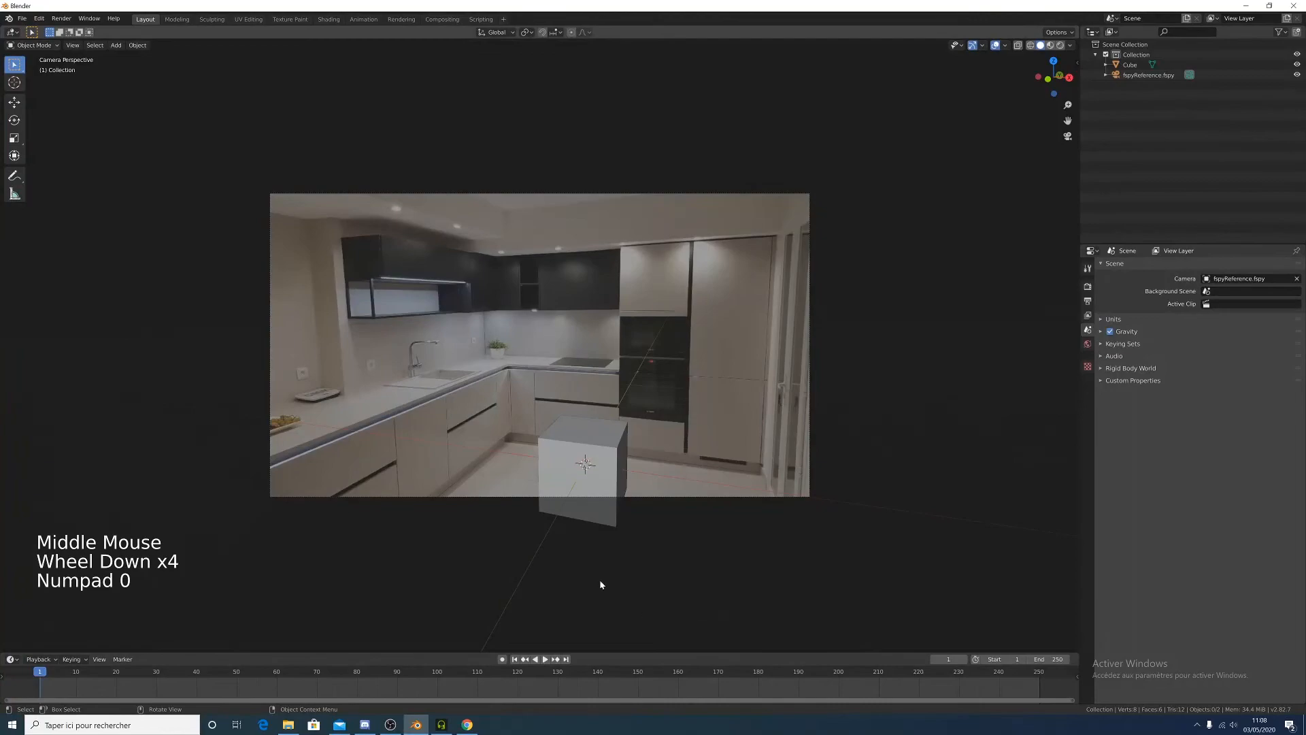
{"action": "left_click", "coordinate": [802, 409]}
{"action": "left_click", "coordinate": [809, 415]}
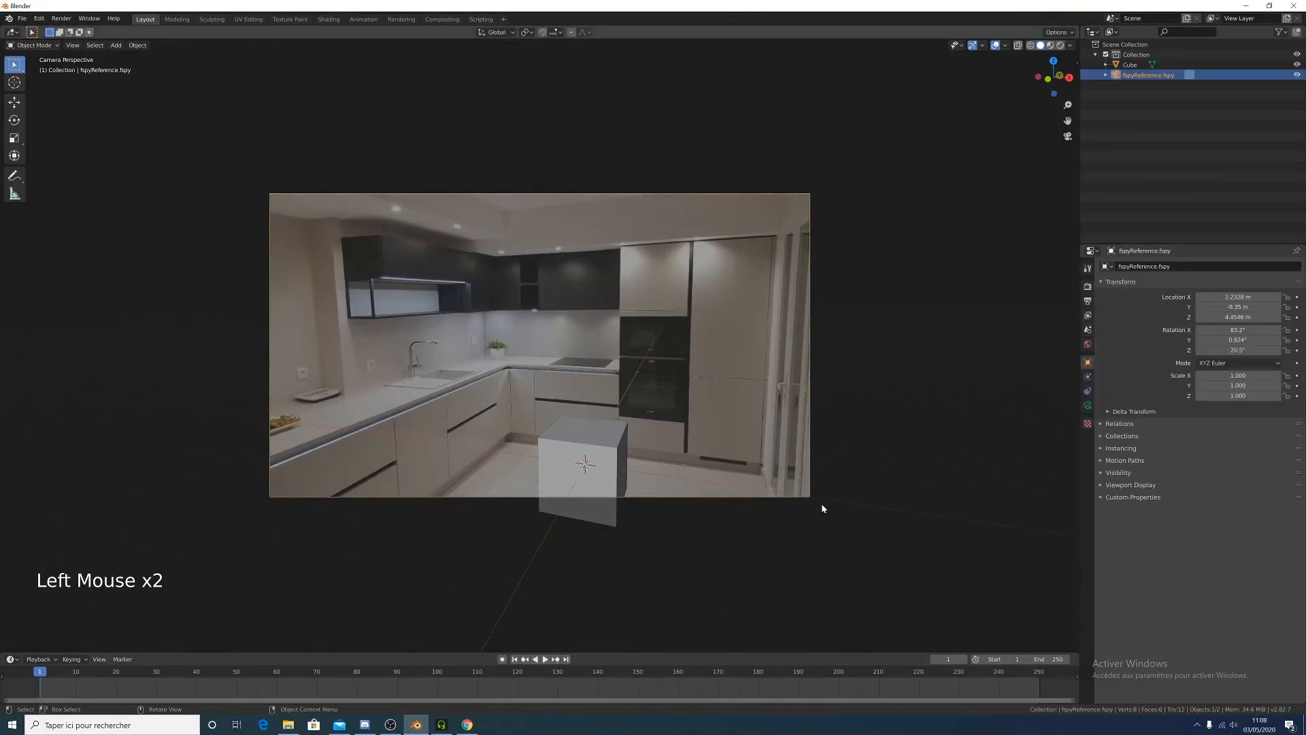
{"action": "scroll", "coordinate": [820, 455], "scroll_direction": "up", "scroll_amount": 2}
{"action": "scroll", "coordinate": [787, 503], "scroll_direction": "down", "scroll_amount": 2}
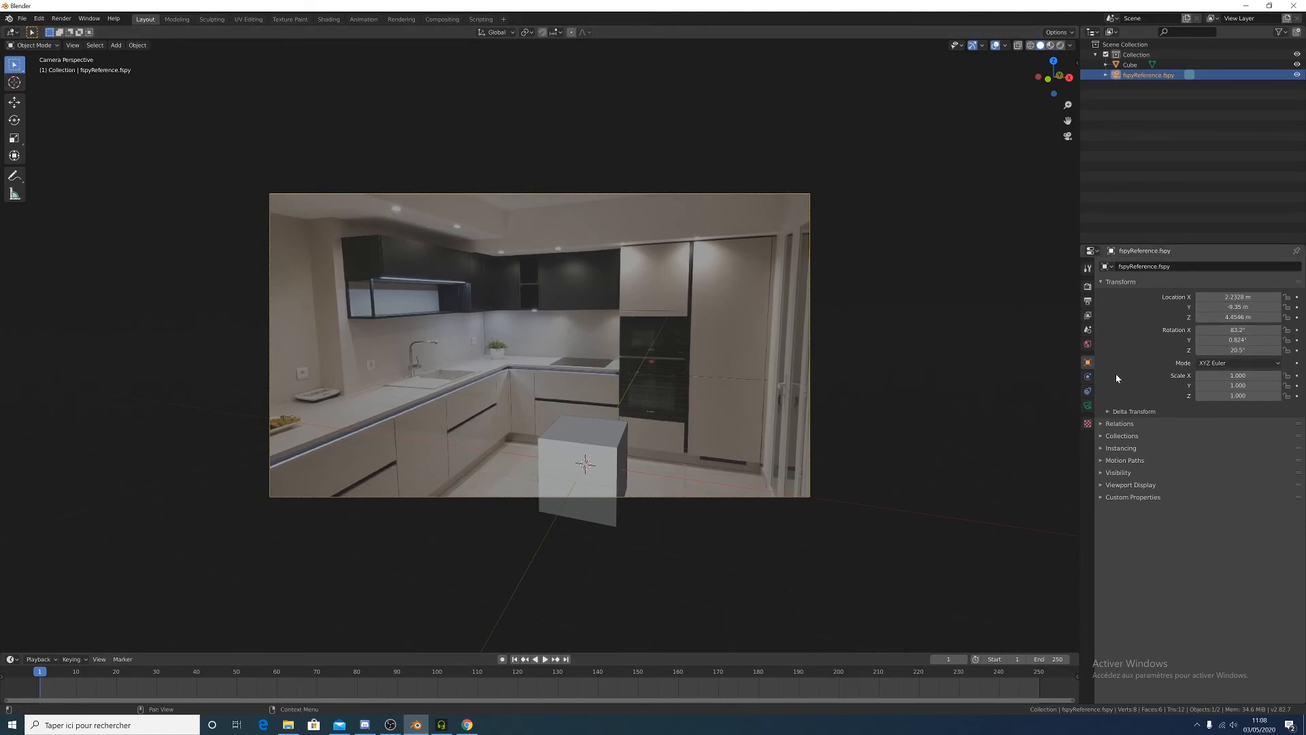
Examine the fSpy camera's lens settings, including its field of view and lens unit options
{"action": "left_click", "coordinate": [1087, 405]}
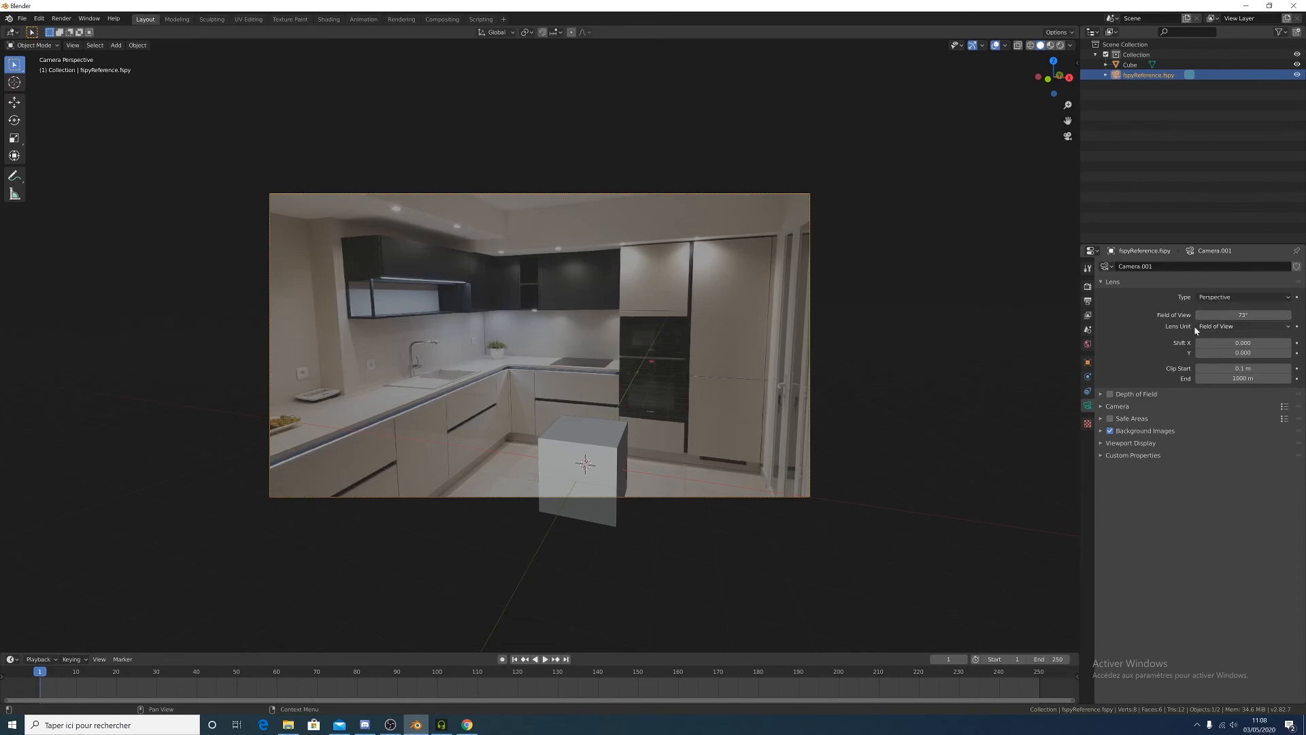
{"action": "left_click", "coordinate": [1232, 328]}
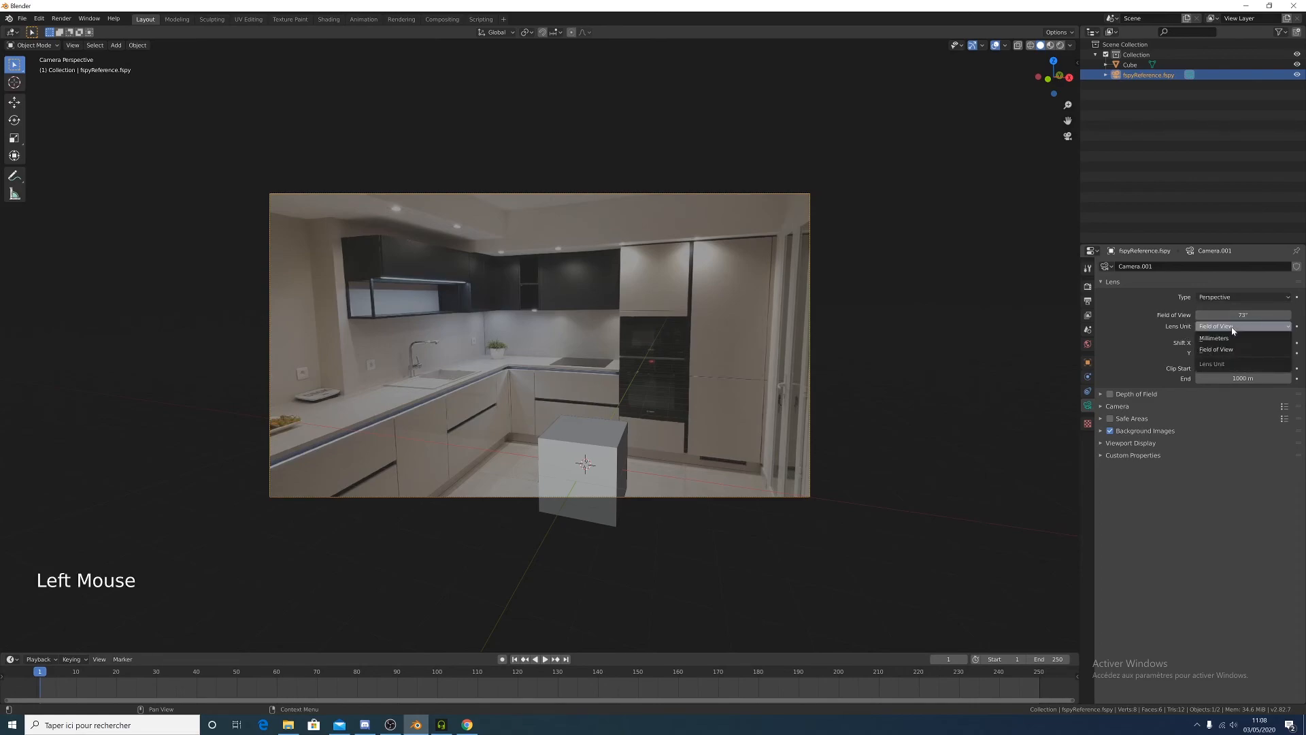
{"action": "left_click", "coordinate": [1229, 327]}
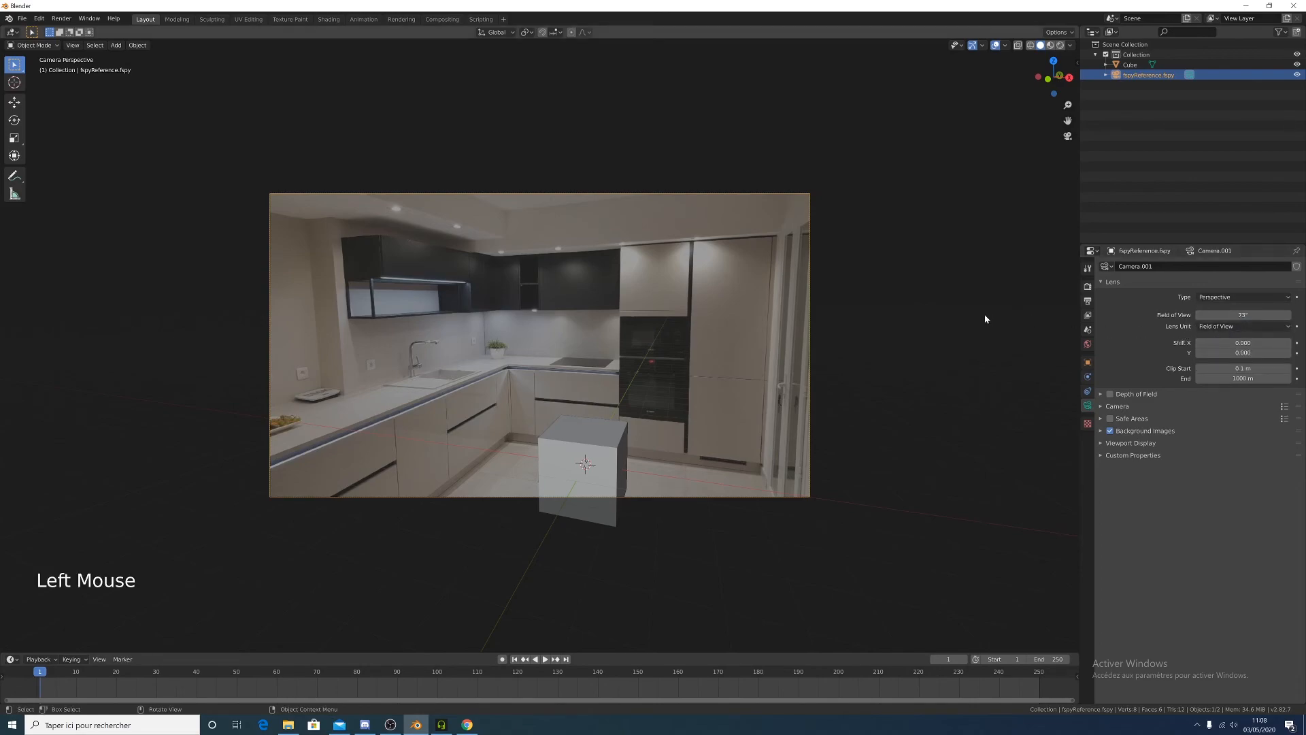
Display the default cube in wireframe and move it over the photo's rear wall to test the perspective match
{"action": "scroll", "coordinate": [574, 369], "scroll_direction": "up", "scroll_amount": 2}
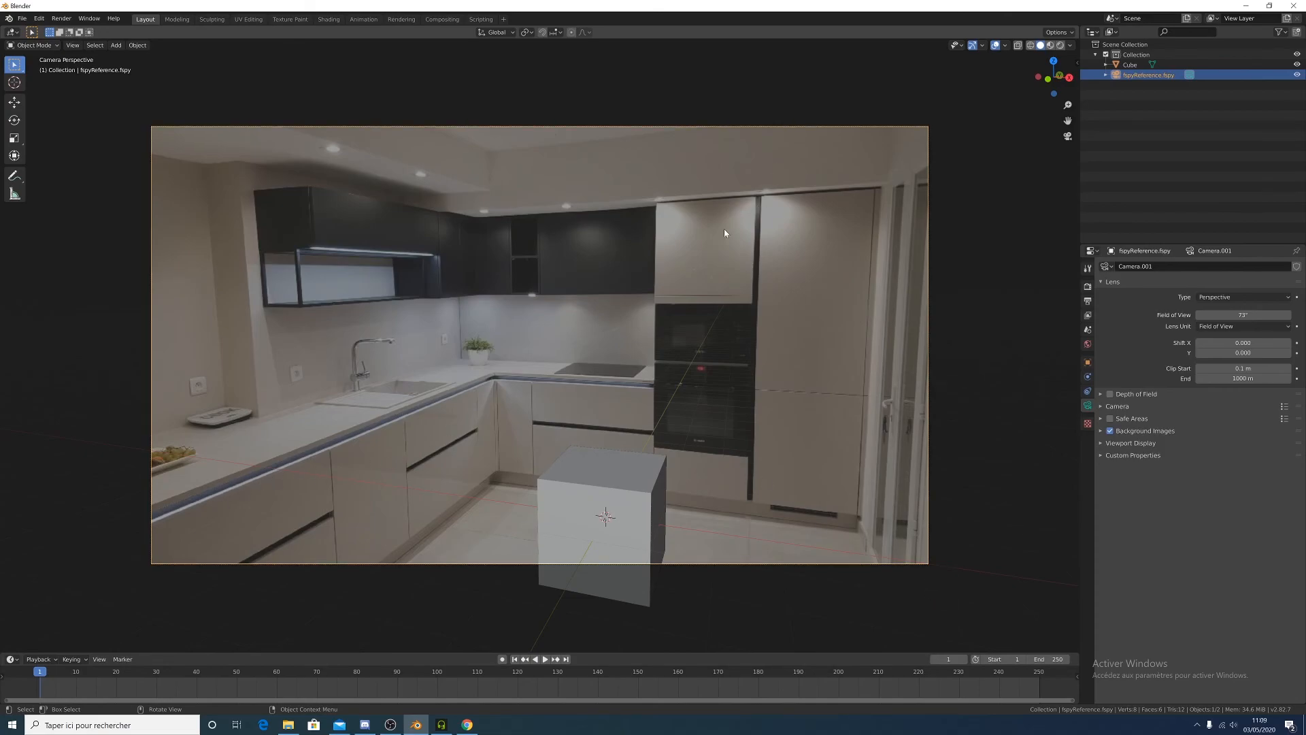
{"action": "left_click", "coordinate": [604, 467]}
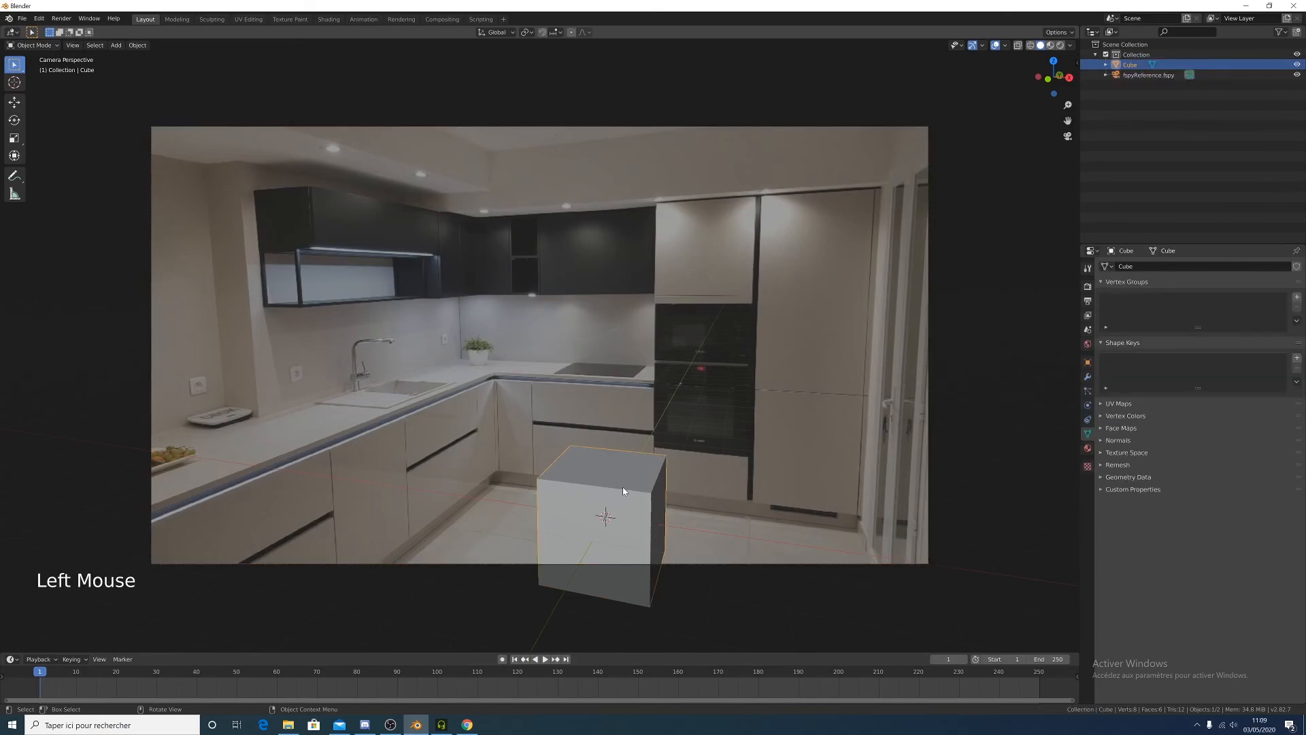
{"action": "key", "text": "z"}
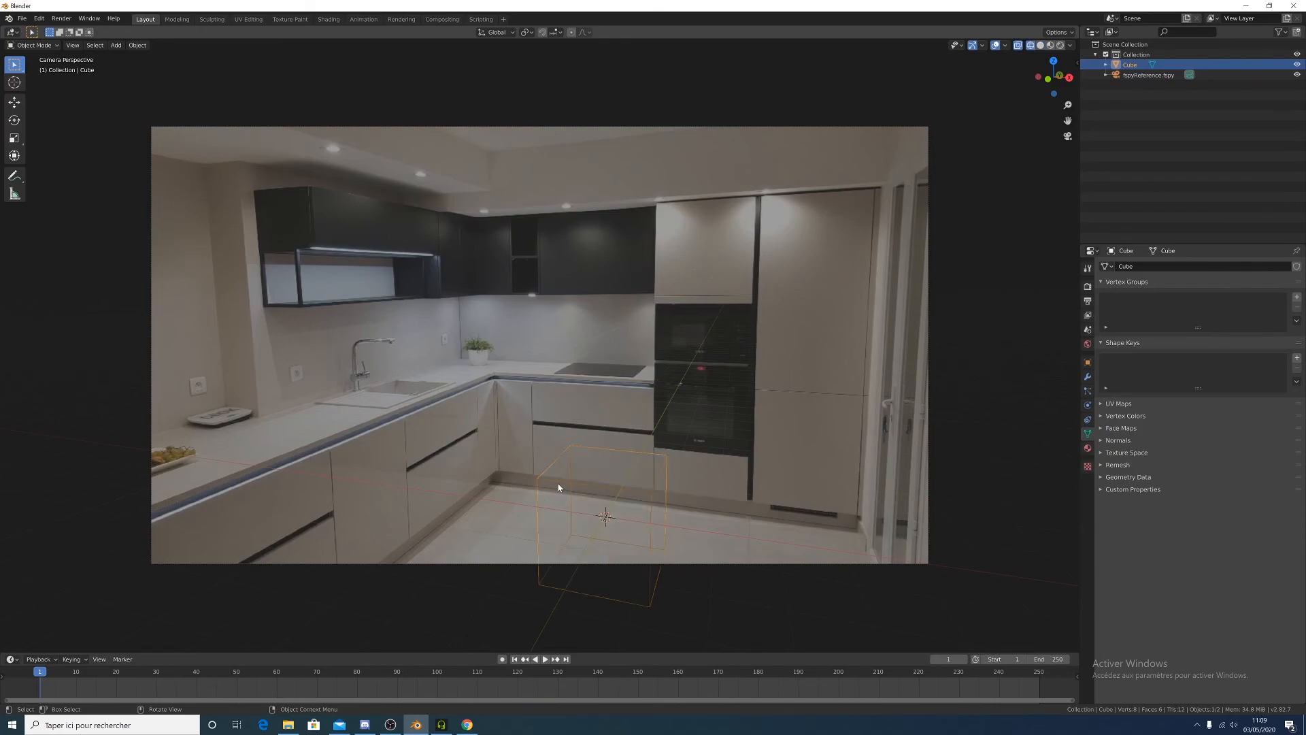
{"action": "key", "text": "g"}
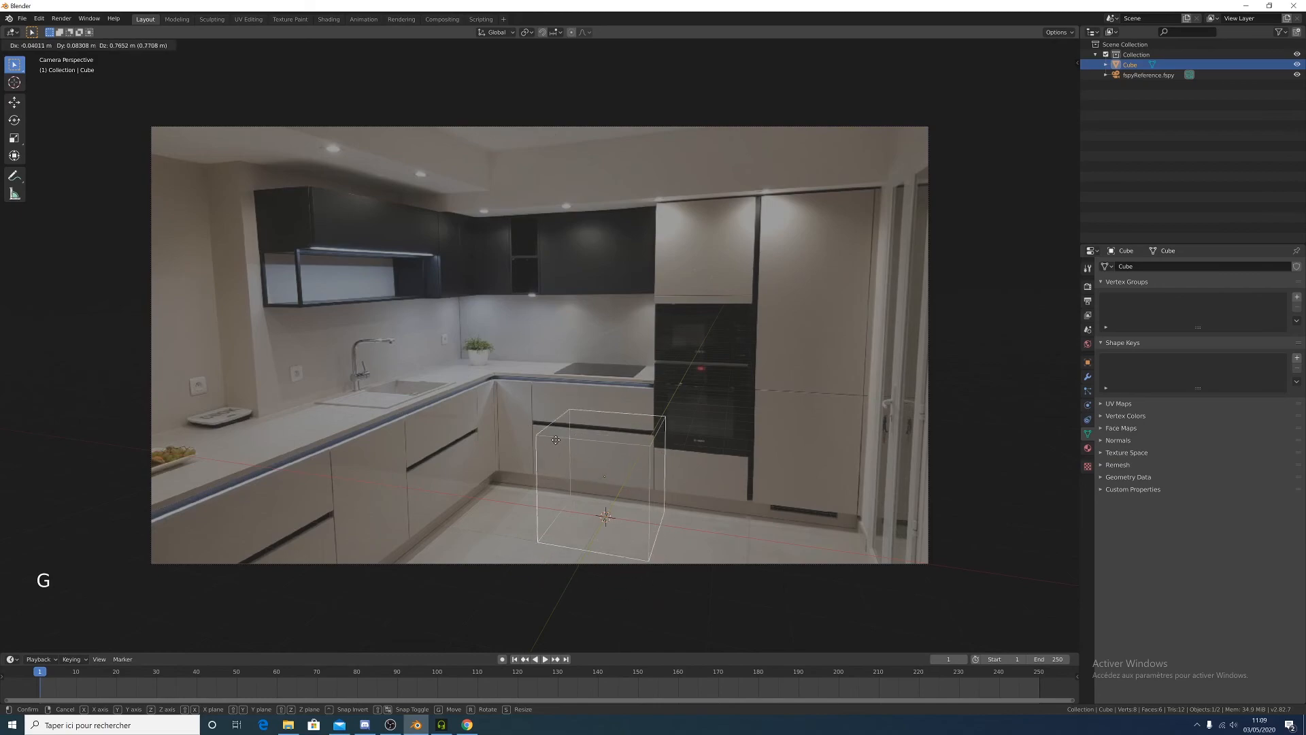
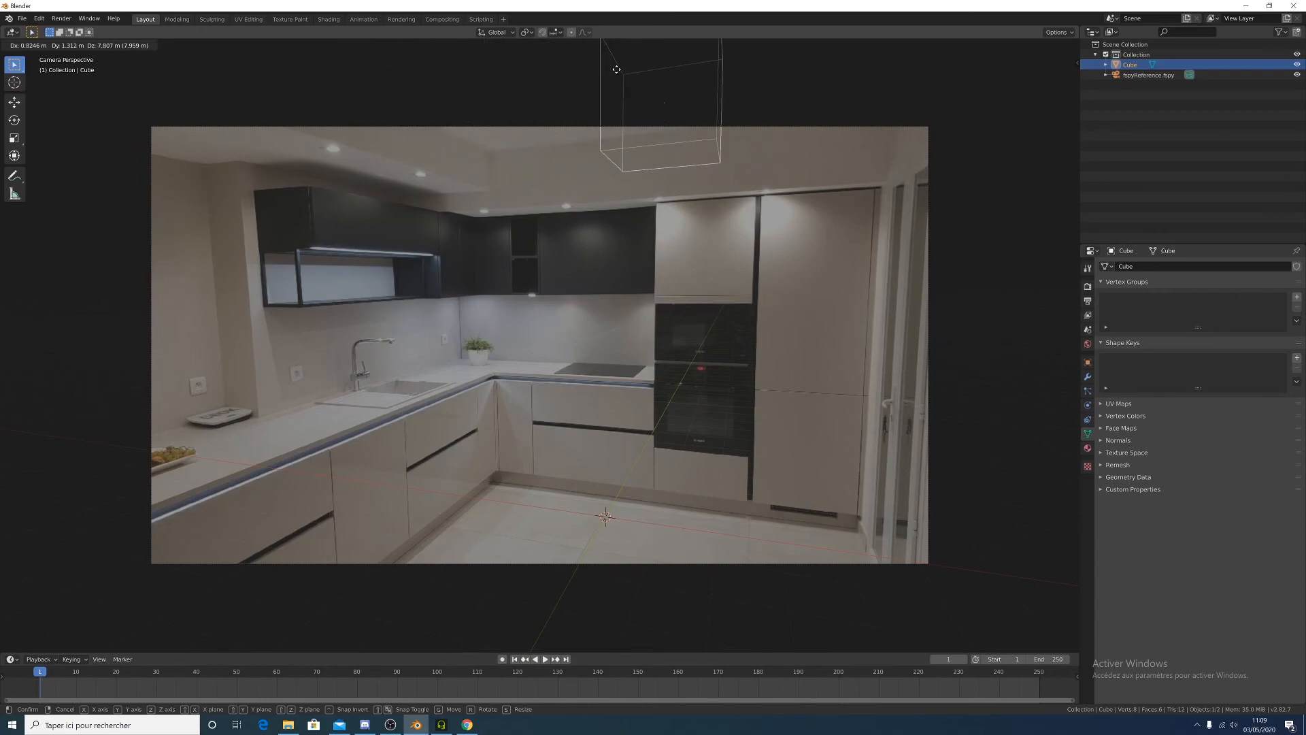
{"action": "left_click", "coordinate": [538, 264]}
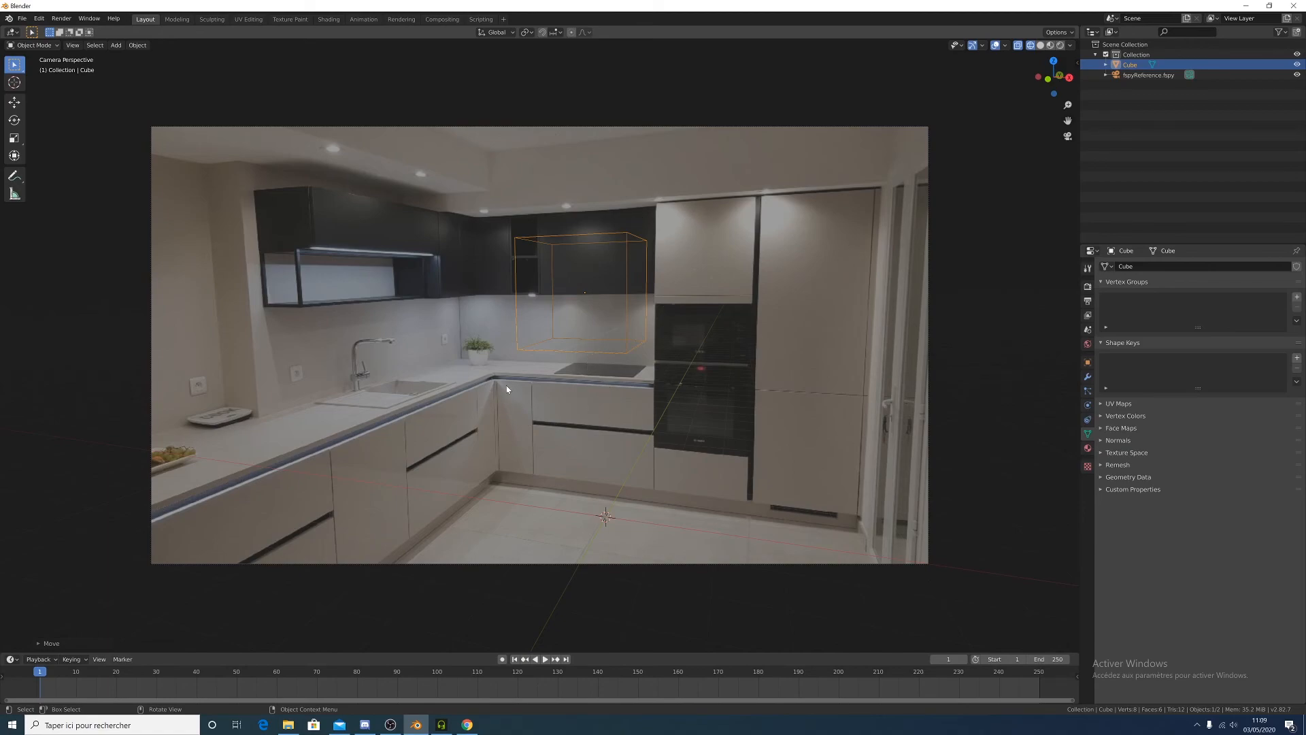
Delete the default cube from the scene
{"action": "left_click", "coordinate": [579, 347]}
{"action": "left_click", "coordinate": [578, 349]}
{"action": "key", "text": "x"}
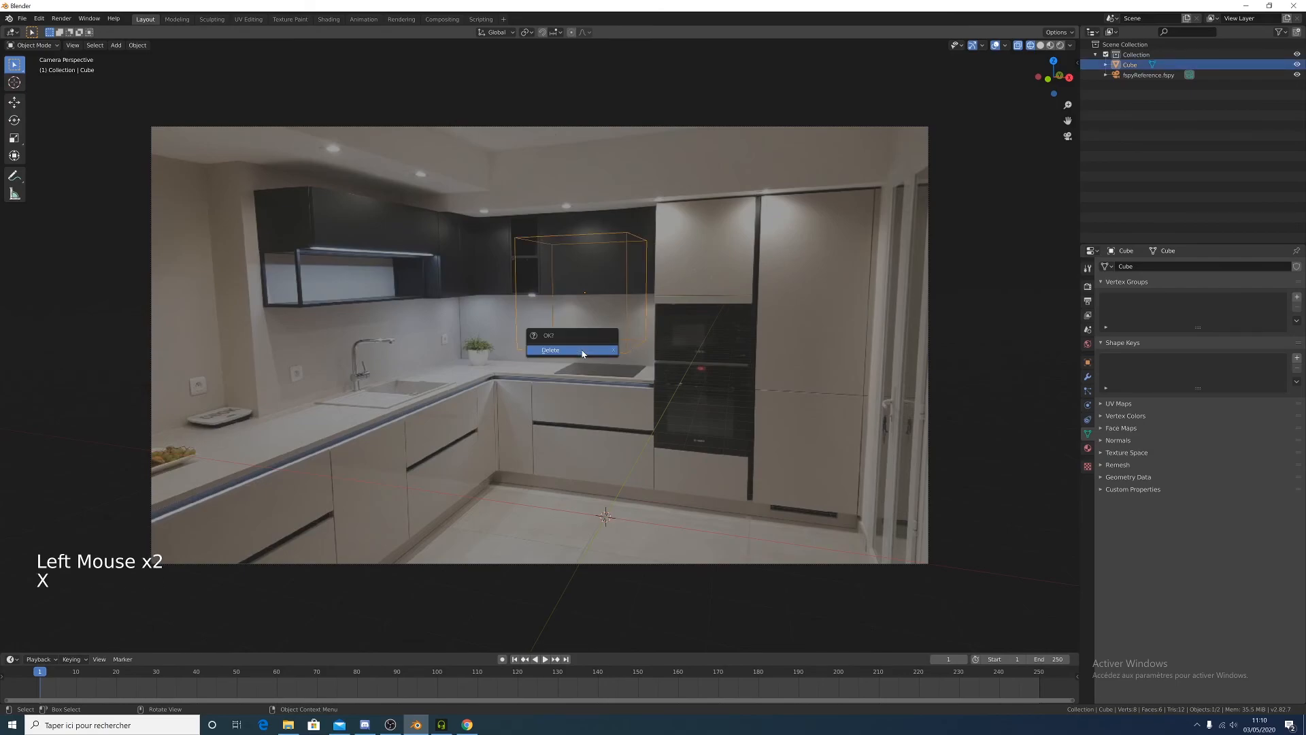
{"action": "left_click", "coordinate": [583, 350]}
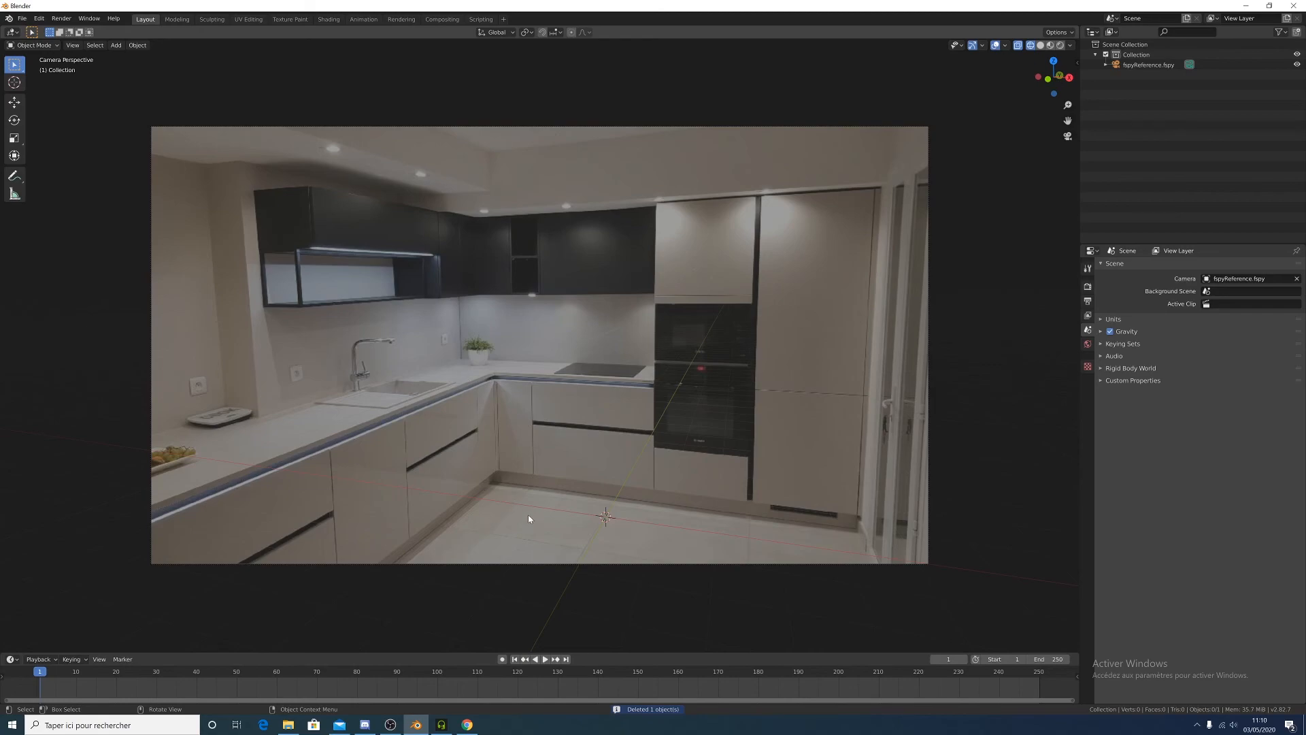
Add a mesh plane for the kitchen floor and rename it Sol_cuisine
{"action": "key", "text": "shift+a"}
{"action": "mouse_move", "coordinate": [528, 512]}
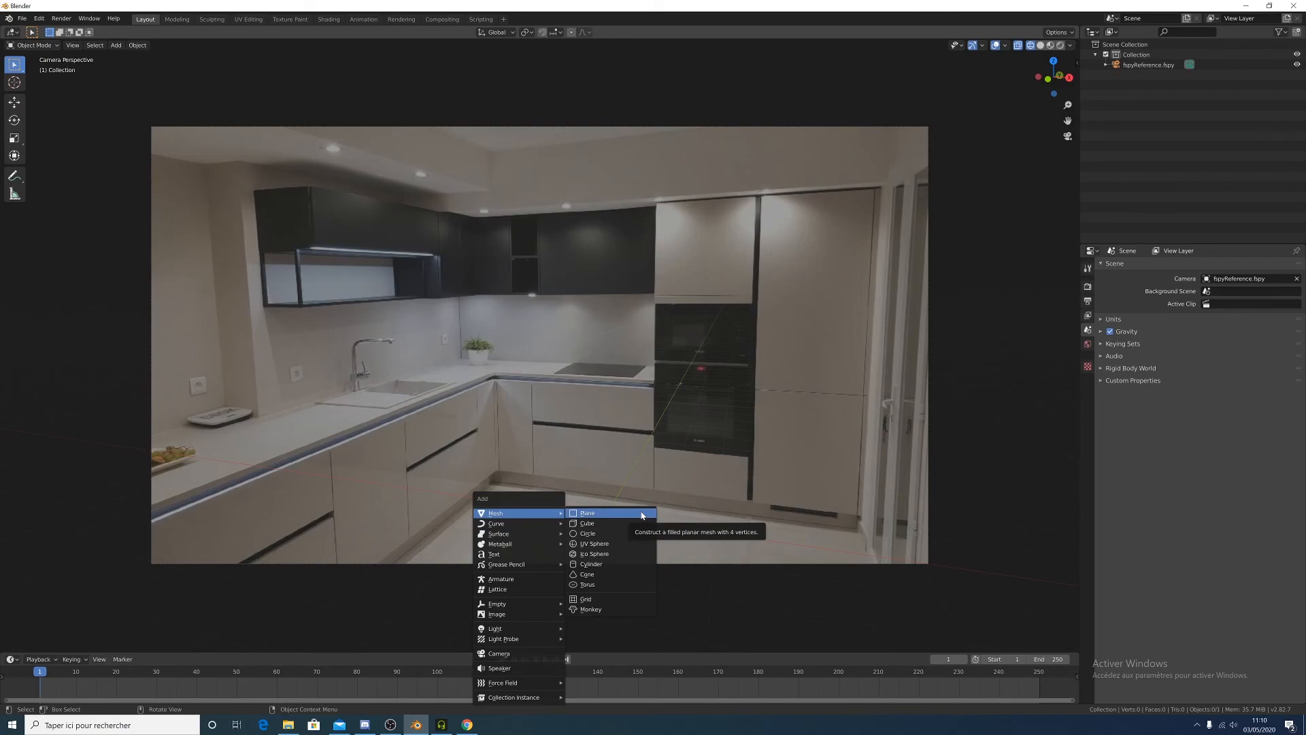
{"action": "left_click", "coordinate": [594, 514]}
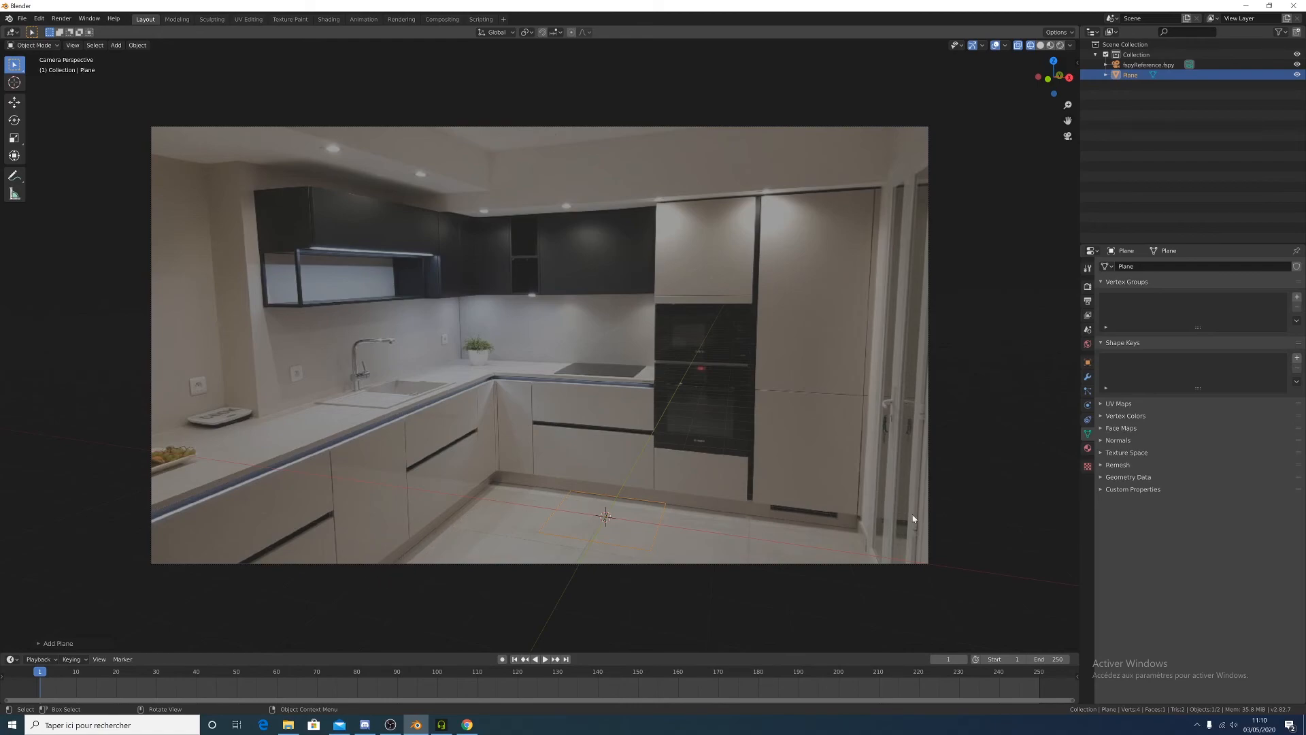
{"action": "triple_click", "coordinate": [1126, 79]}
{"action": "type", "text": "Sol cuisi"}
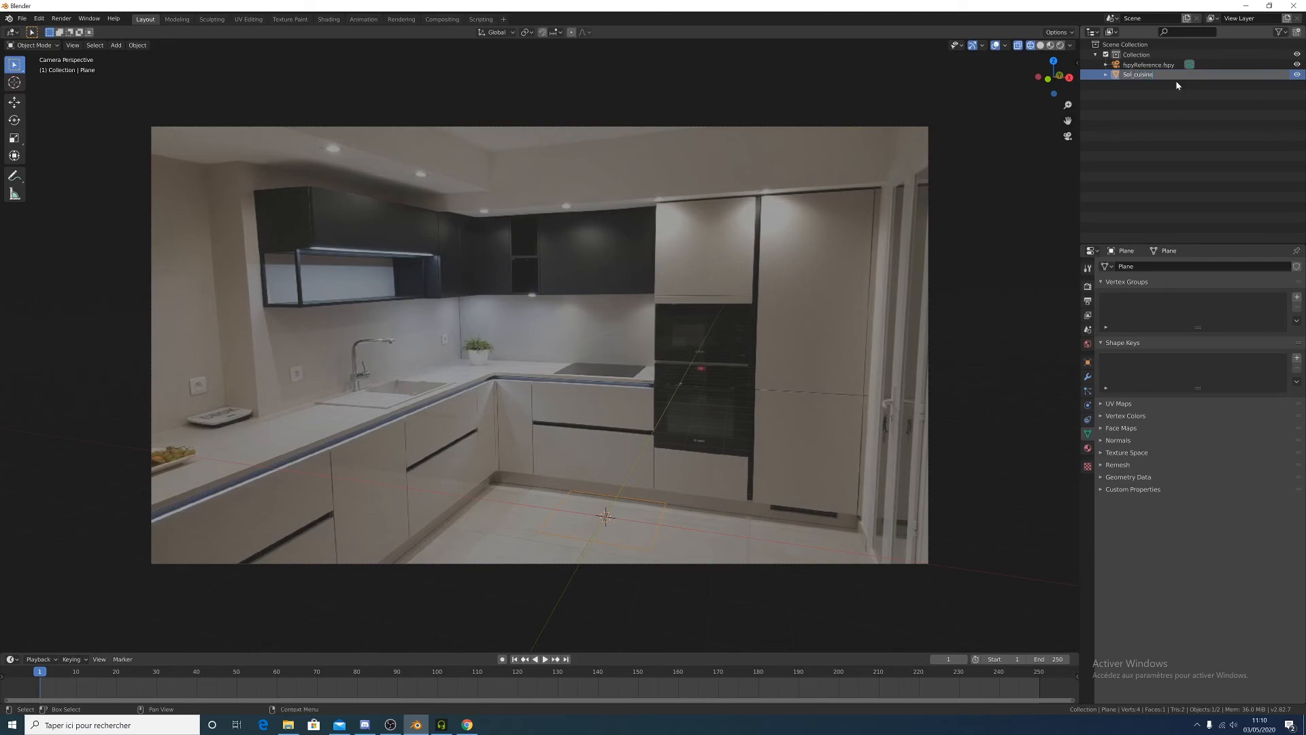
{"action": "key", "text": "Return"}
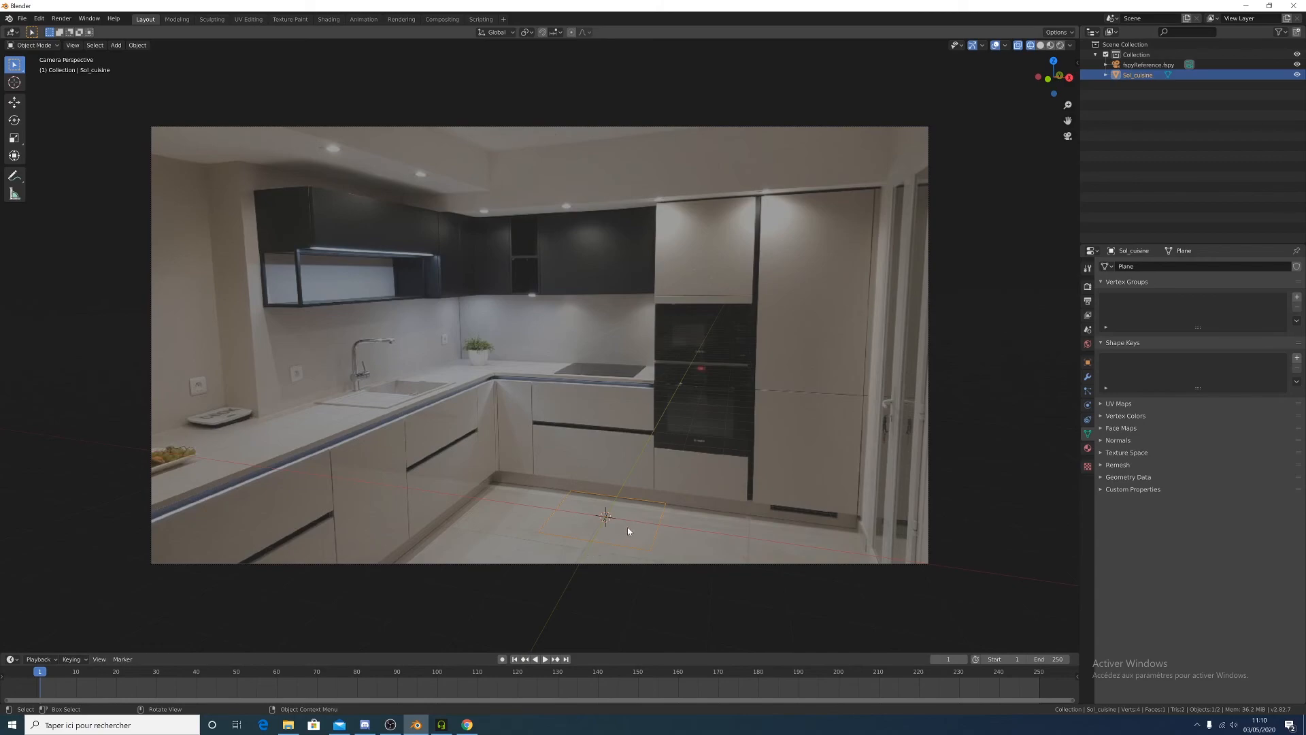
In Edit Mode with edge selection, move the floor plane's edge nearest the glazed door about 3.32 m along X to the door side
{"action": "key", "text": "s"}
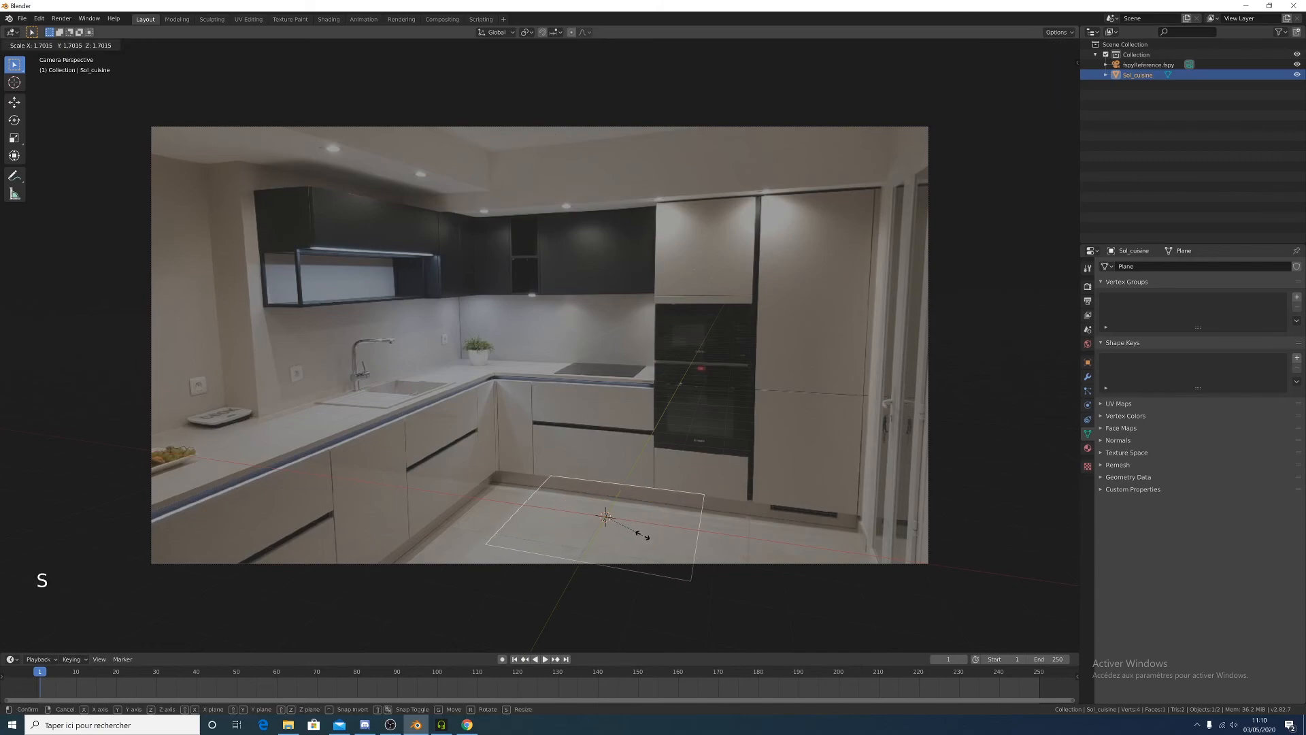
{"action": "left_click", "coordinate": [692, 528]}
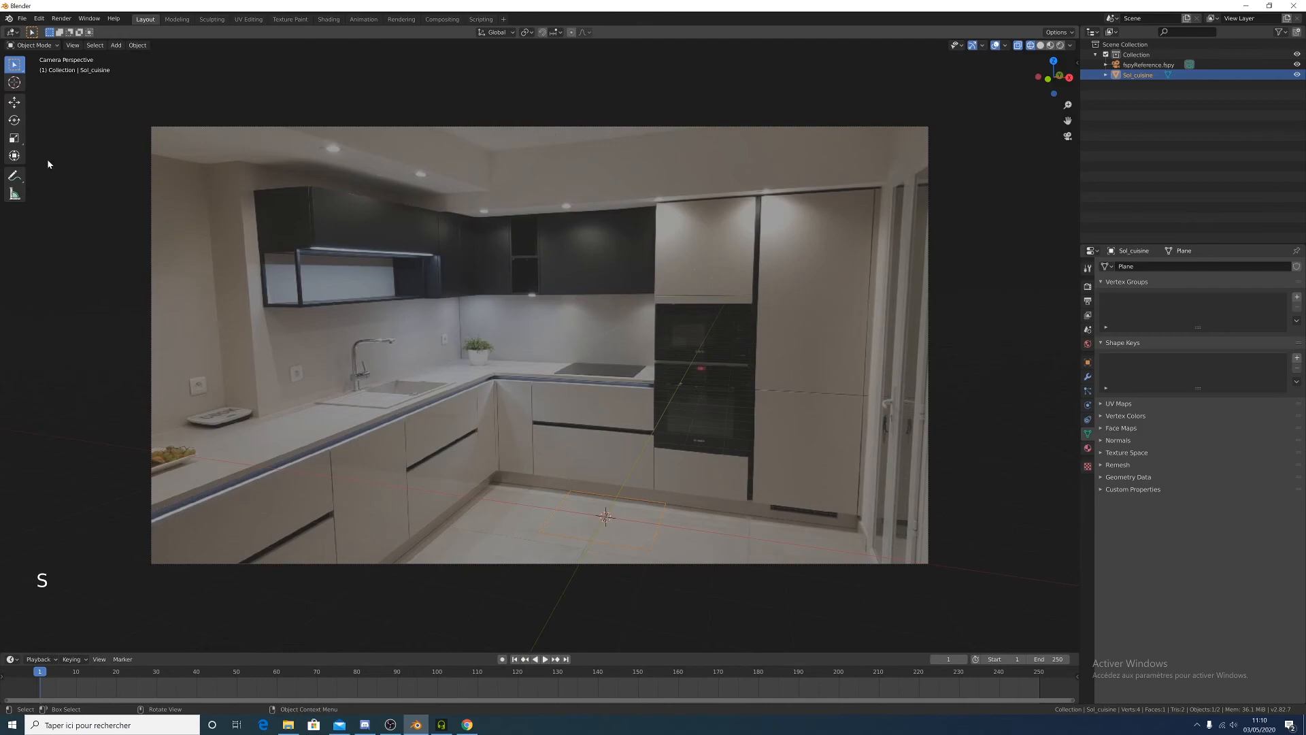
{"action": "left_click", "coordinate": [31, 45]}
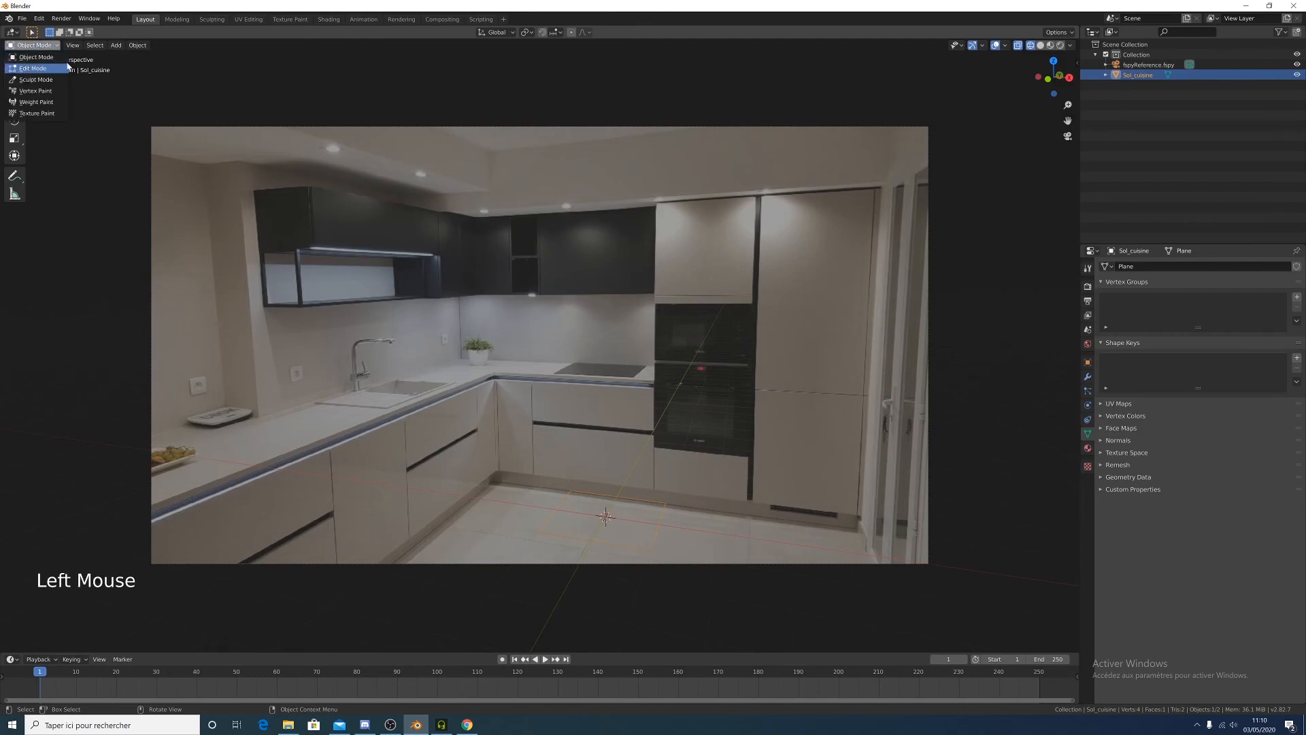
{"action": "left_click", "coordinate": [32, 68]}
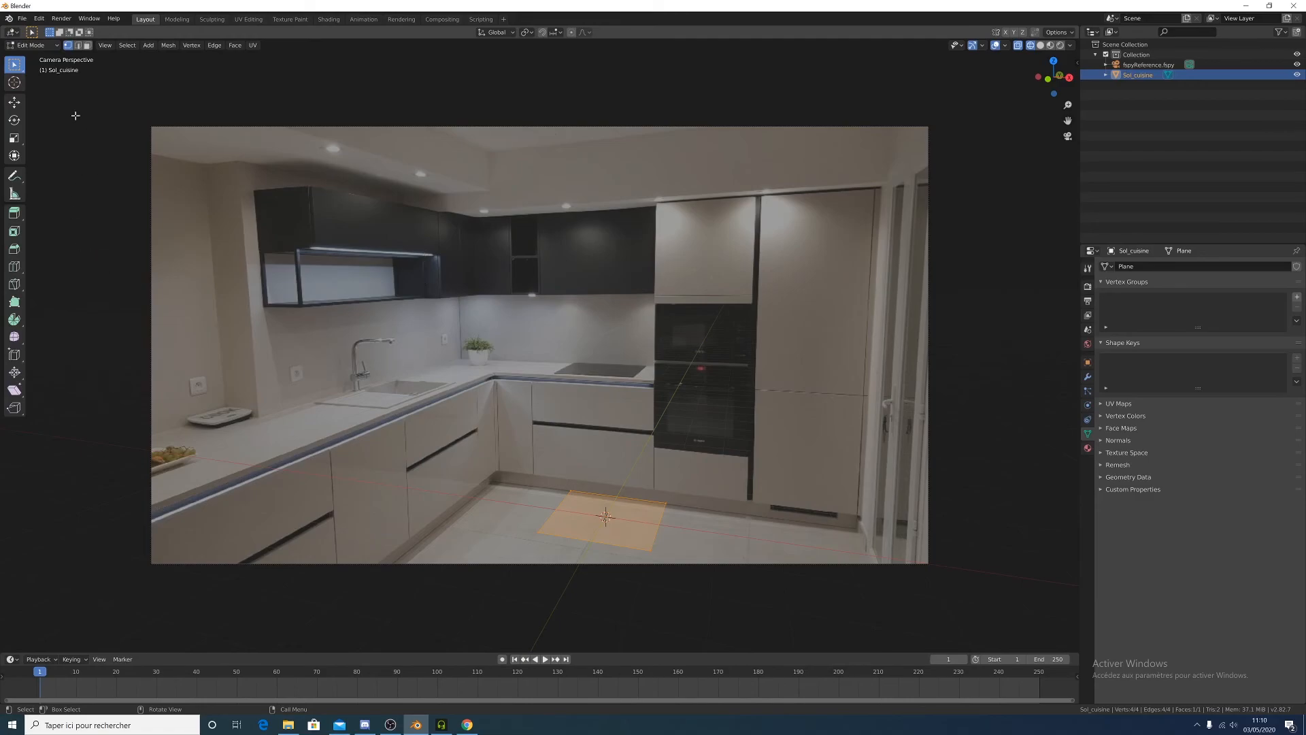
{"action": "left_click", "coordinate": [79, 45]}
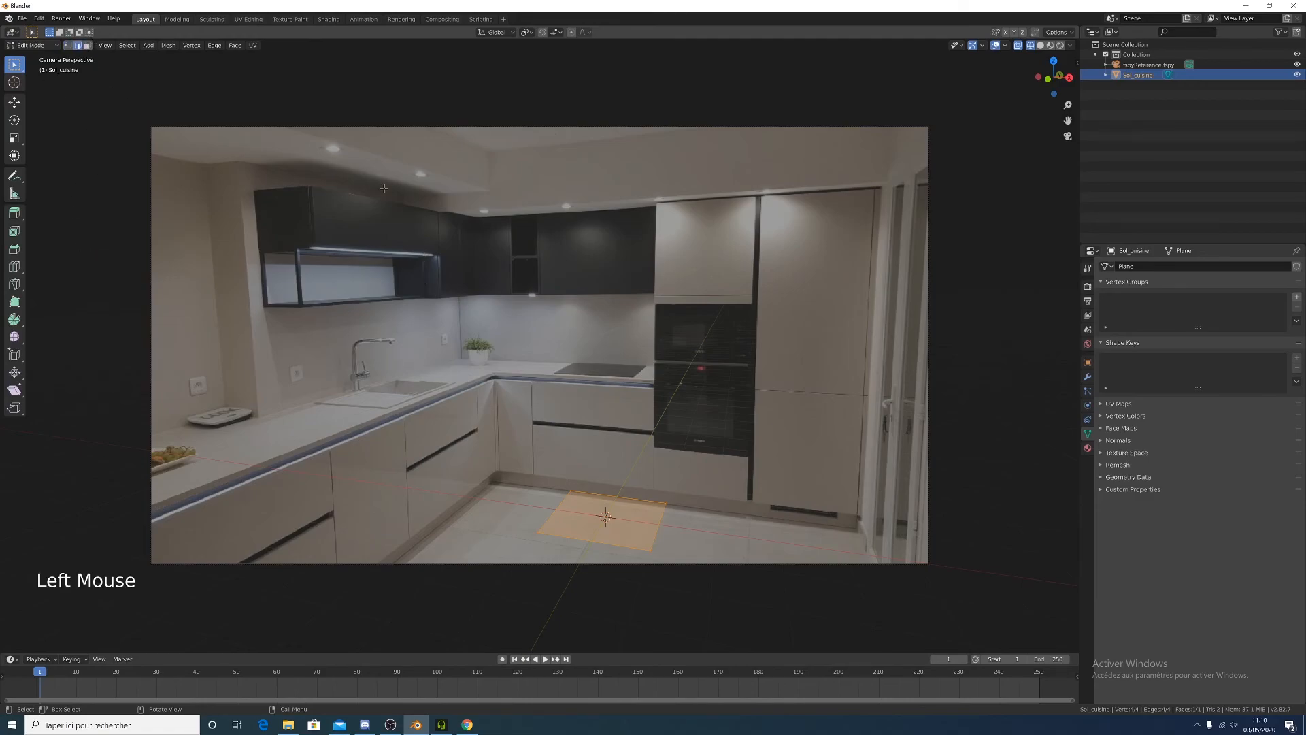
{"action": "left_click", "coordinate": [659, 523]}
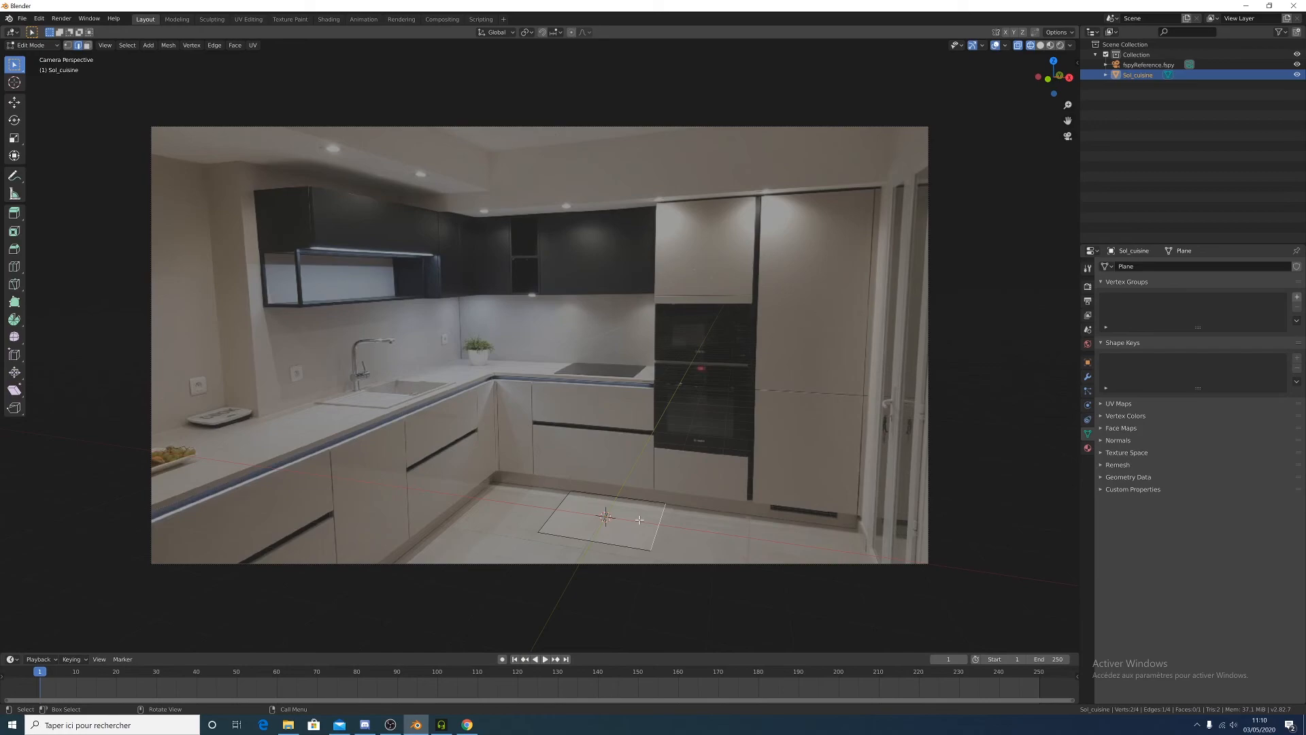
{"action": "key", "text": "g"}
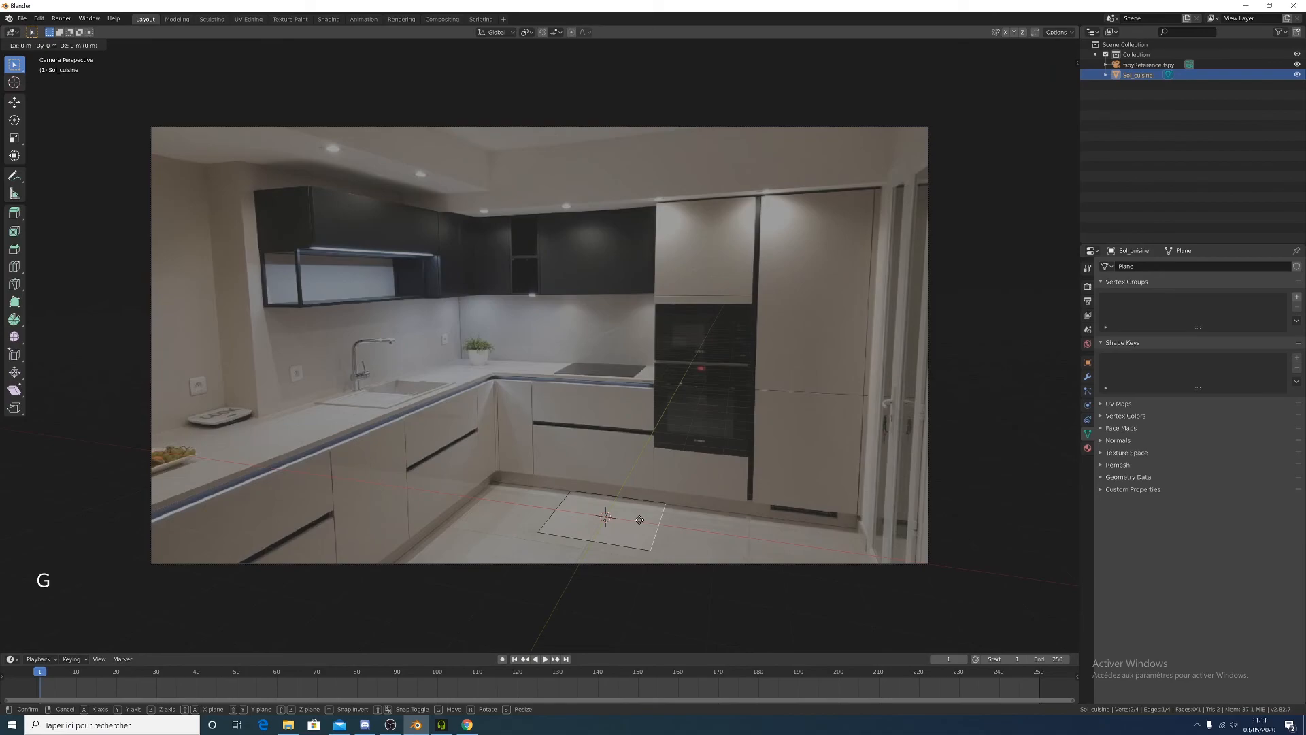
{"action": "key", "text": "x"}
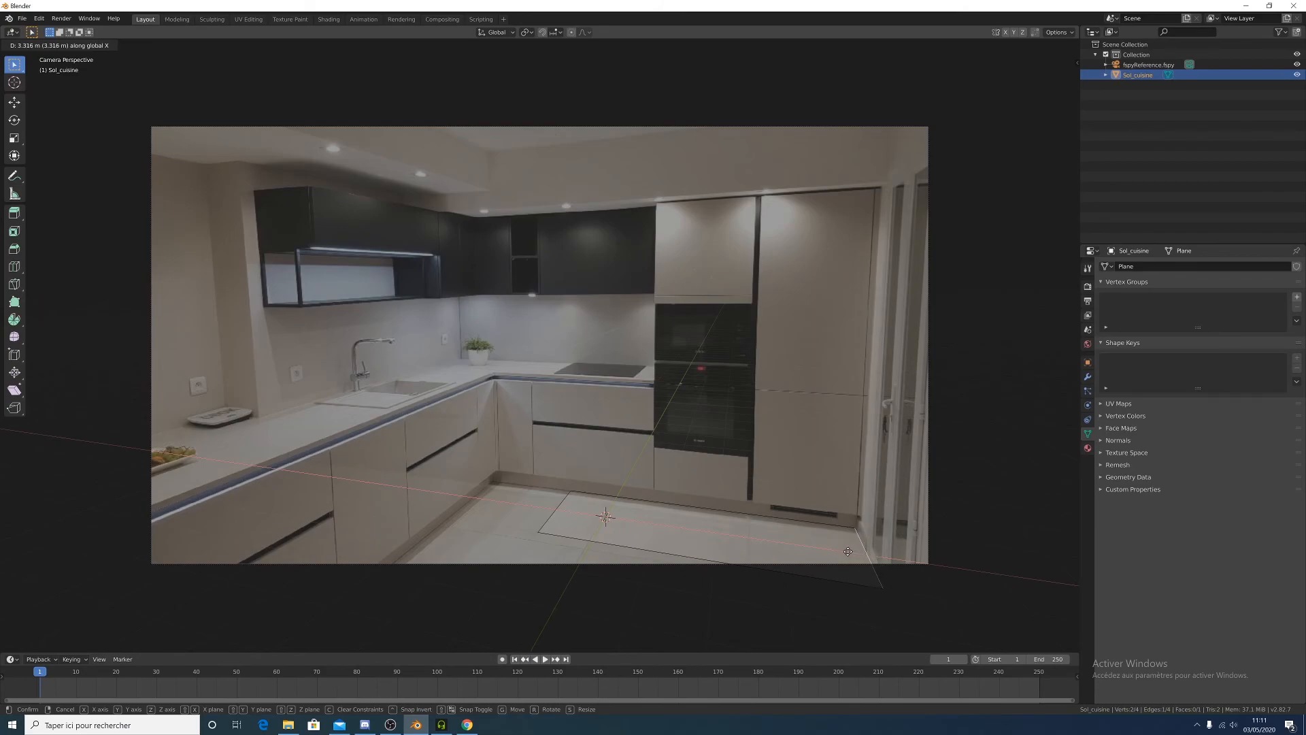
{"action": "left_click", "coordinate": [848, 551]}
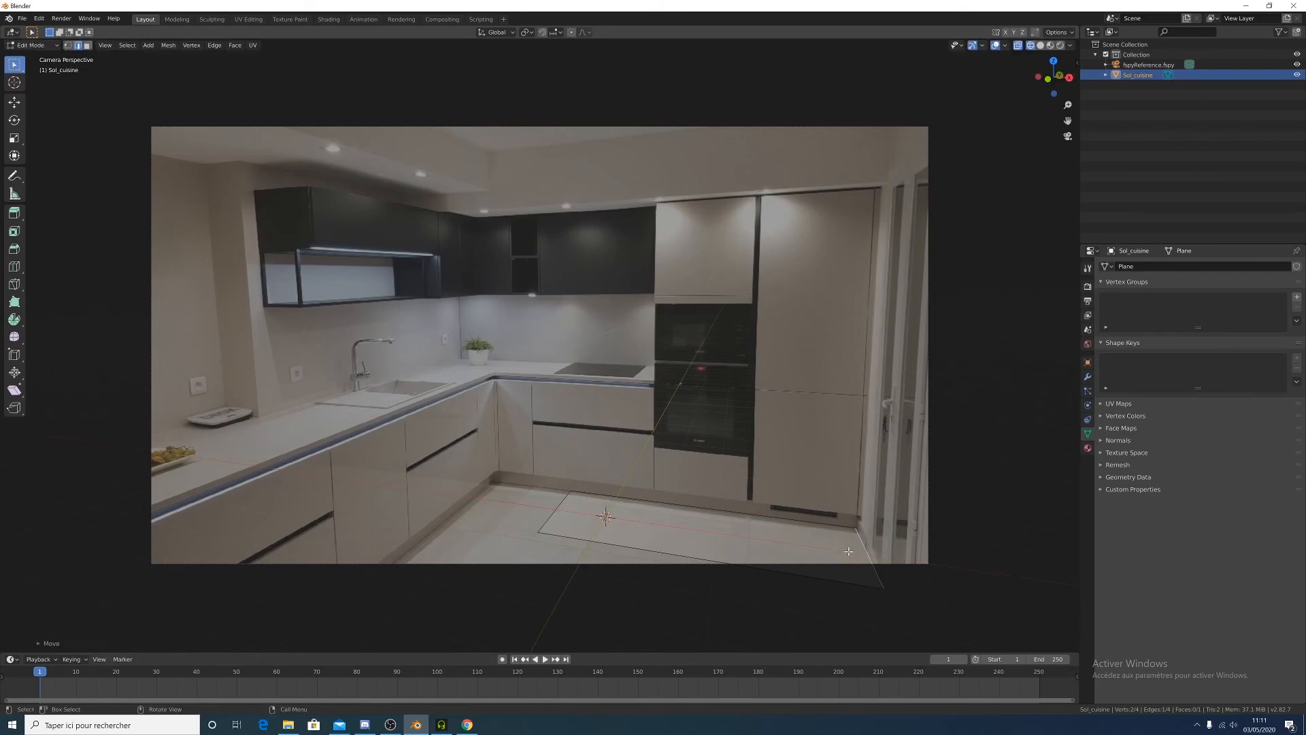
Move the opposite floor edge about -1.8 m along X to the base of the sink-side cabinets
{"action": "left_click", "coordinate": [555, 511]}
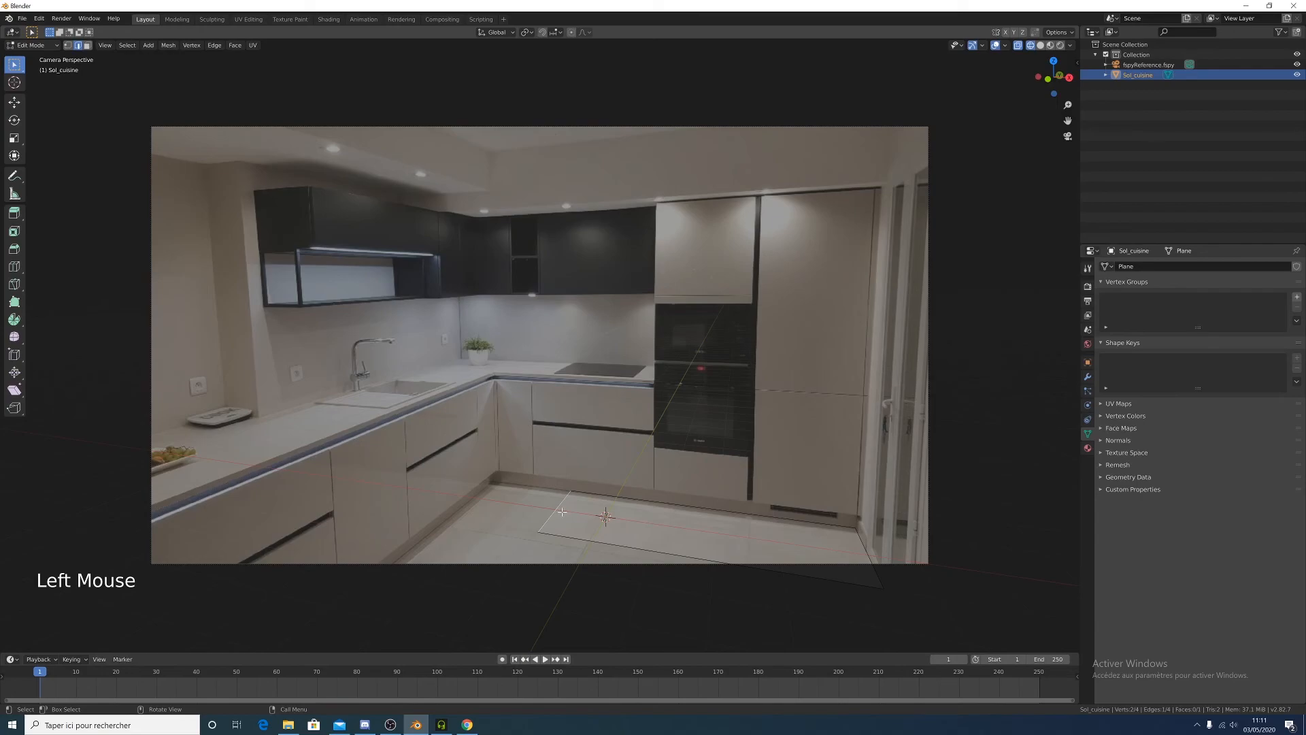
{"action": "key", "text": "g"}
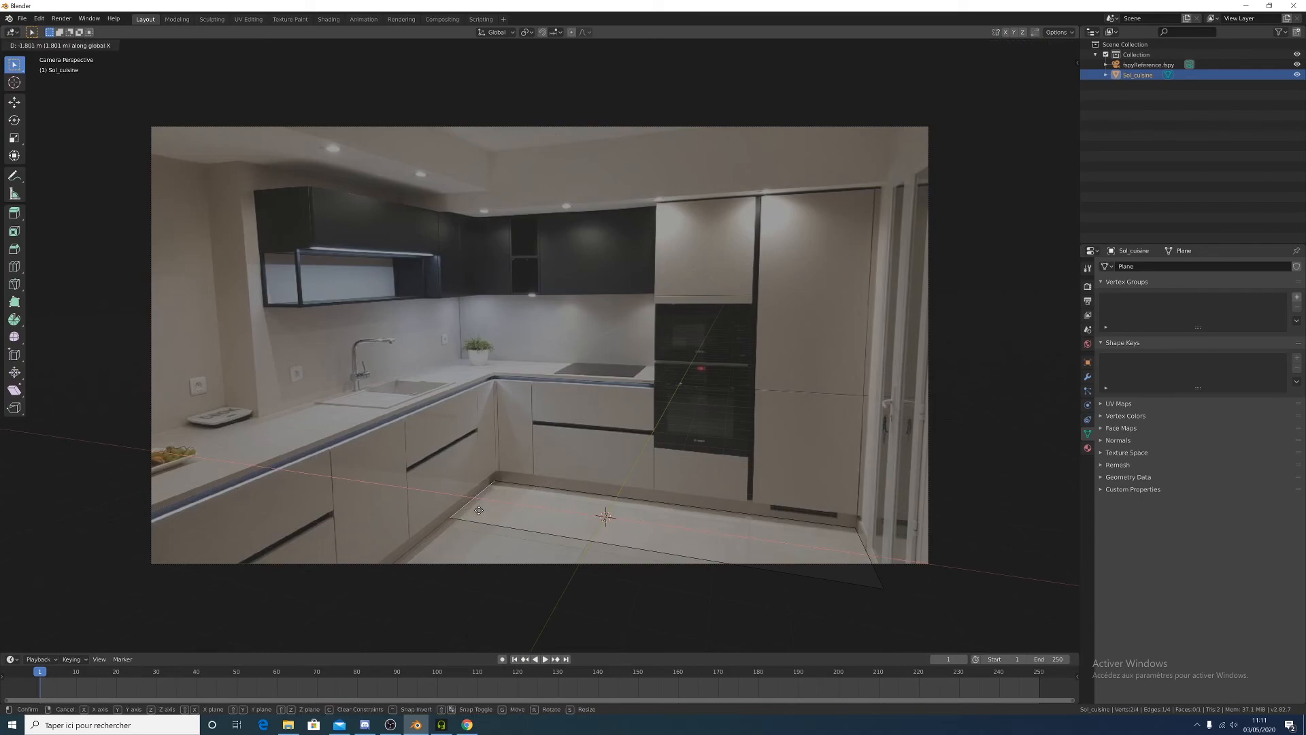
{"action": "left_click", "coordinate": [507, 512]}
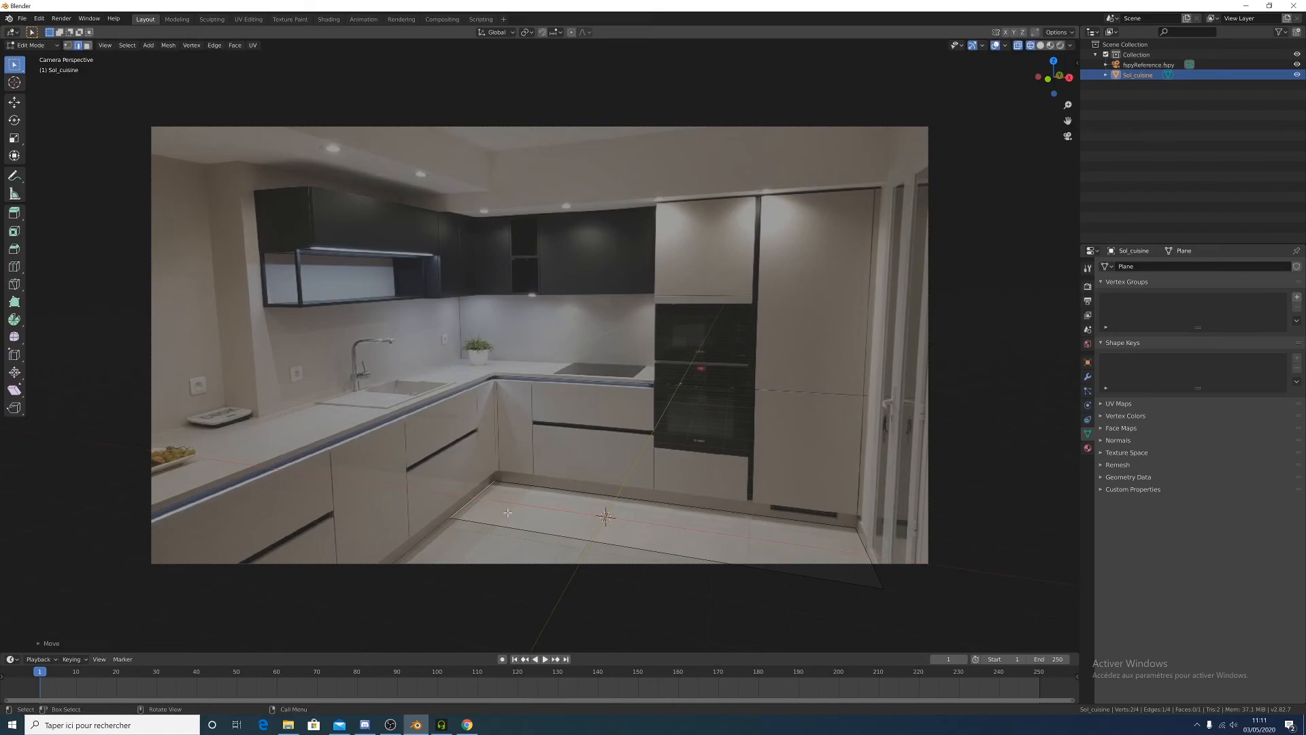
Move the floor's front edge along Y towards the camera, well beyond the photo's lower border
{"action": "left_click", "coordinate": [602, 541]}
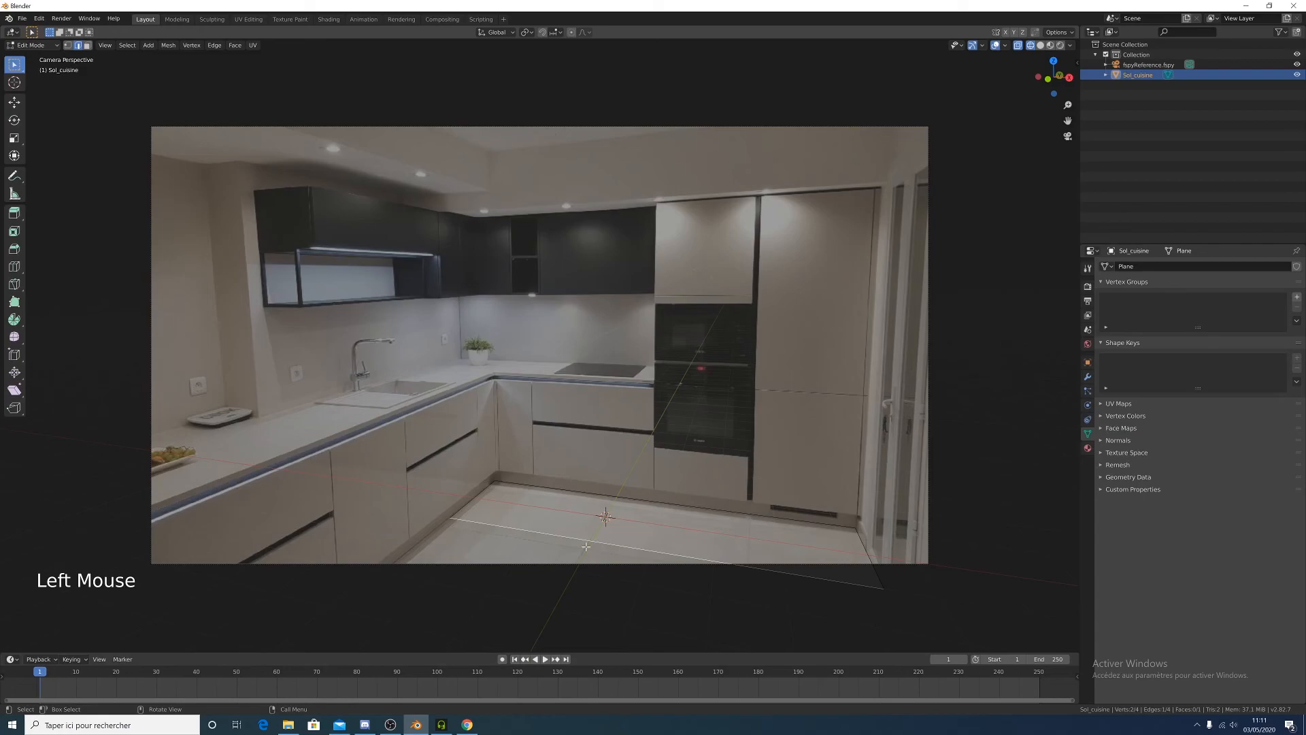
{"action": "key", "text": "g"}
{"action": "key", "text": "y"}
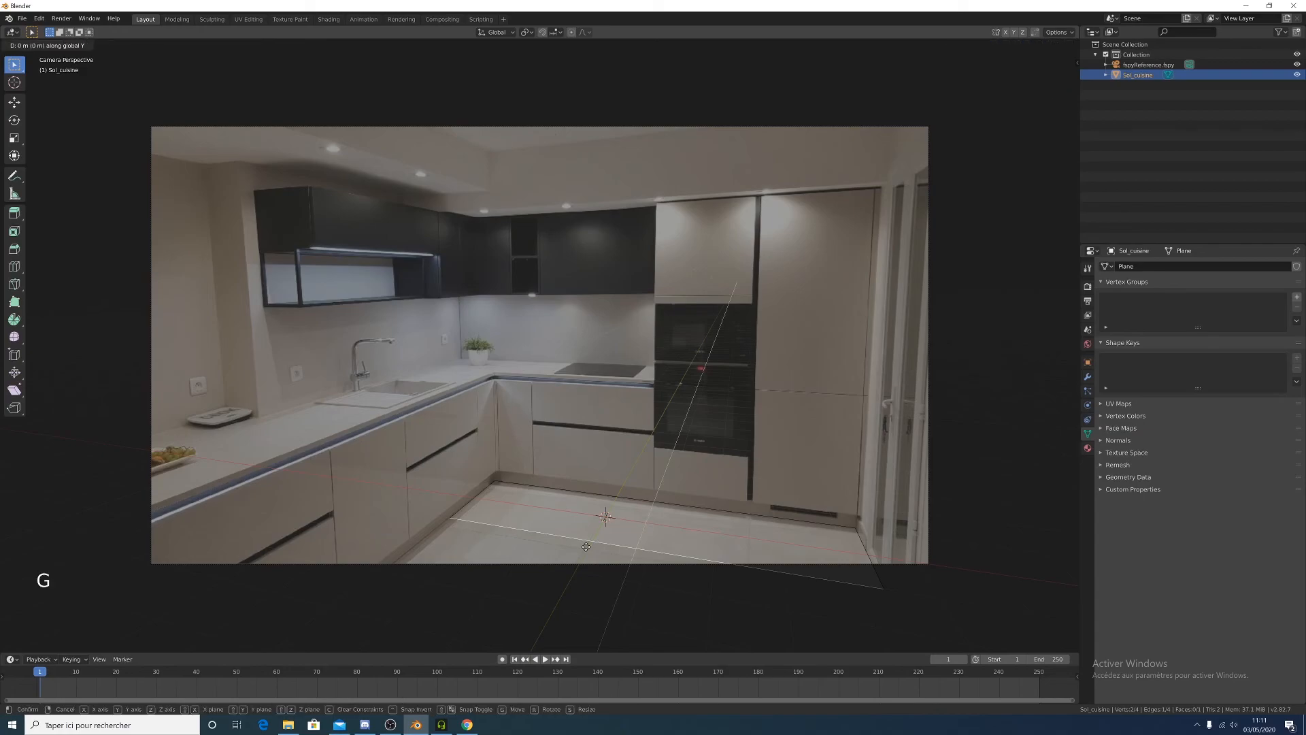
{"action": "left_click", "coordinate": [471, 110]}
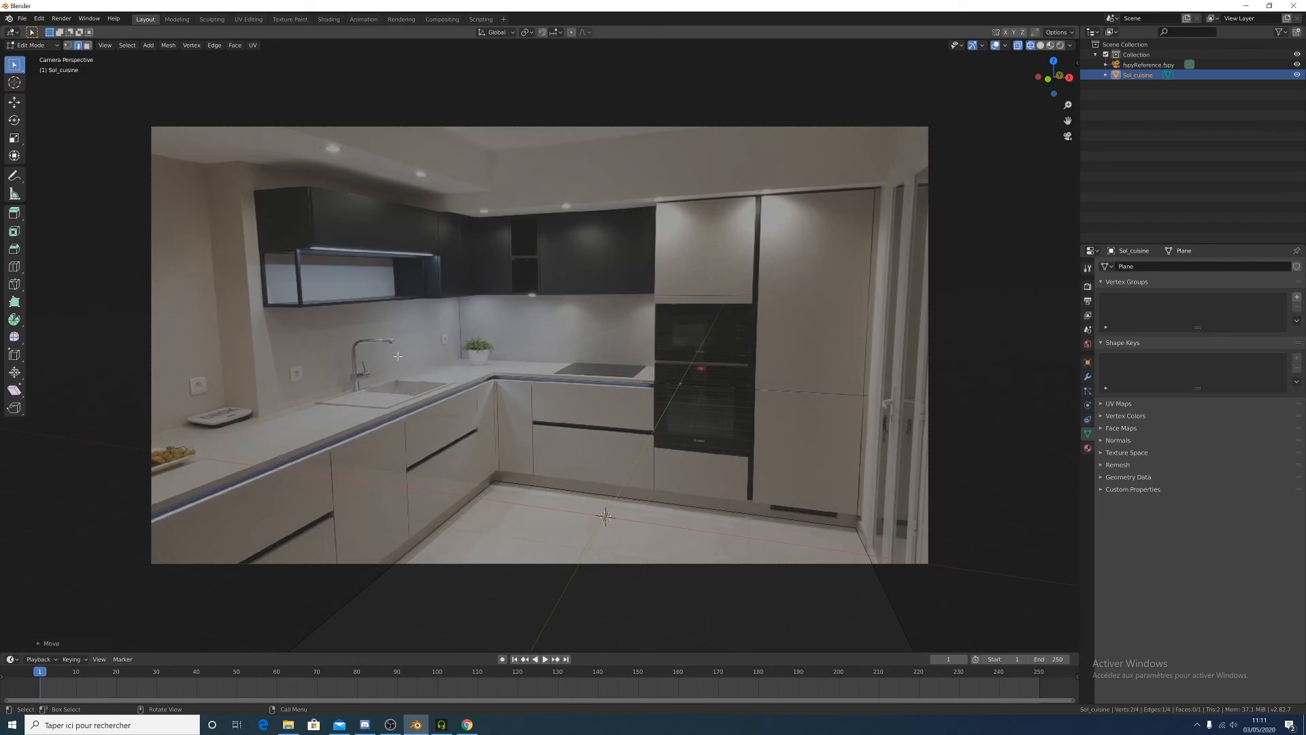
Select all four edges of the floor and extrude it upwards about 7.24 m to form the room box over the photo
{"action": "left_click", "coordinate": [449, 516]}
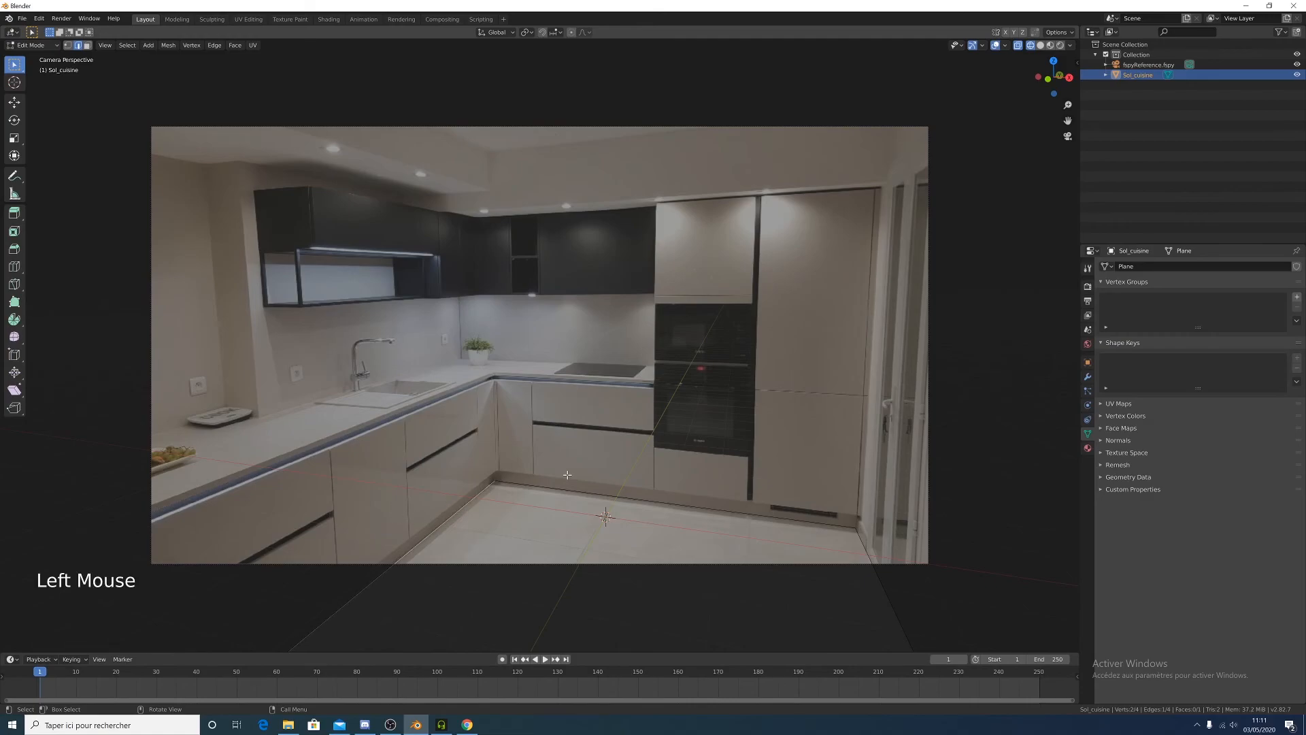
{"action": "scroll", "coordinate": [837, 580], "scroll_direction": "down", "scroll_amount": 2}
{"action": "middle_click_drag", "start_coordinate": [838, 579], "coordinate": [816, 487]}
{"action": "scroll", "coordinate": [743, 504], "scroll_direction": "down", "scroll_amount": 5}
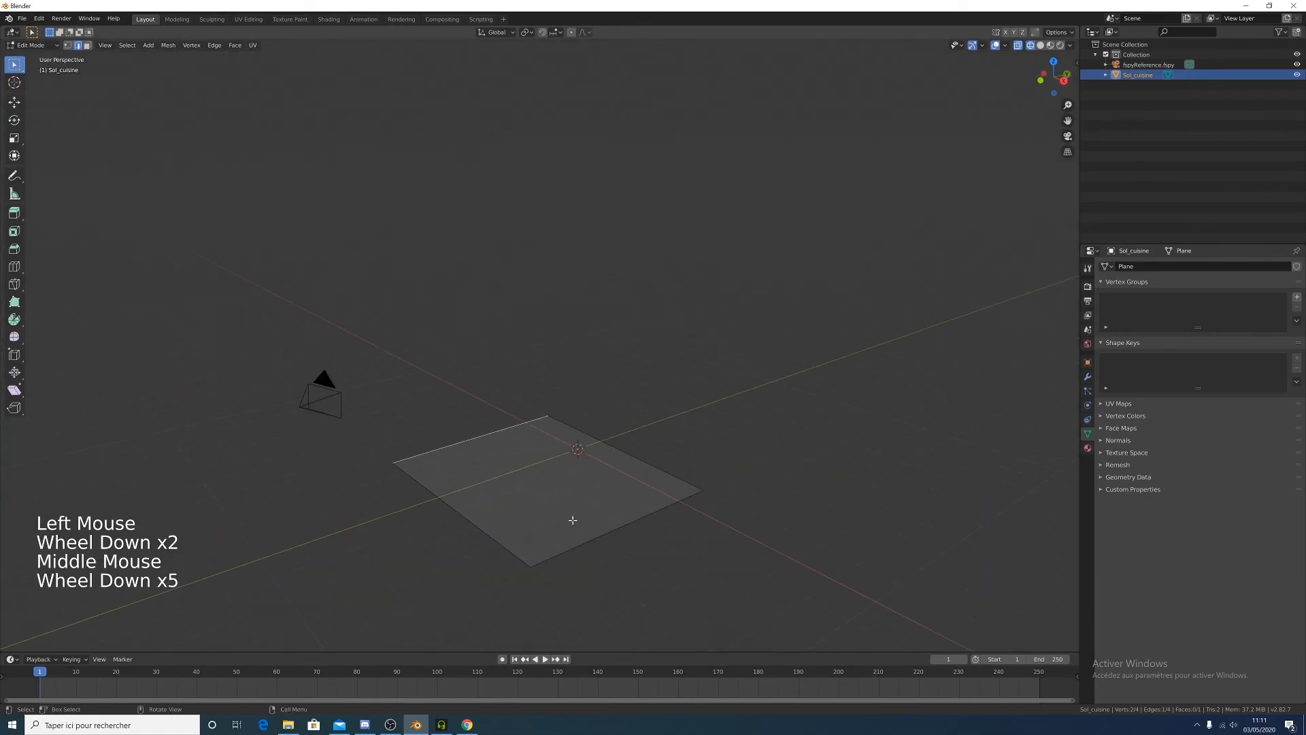
{"action": "left_click", "coordinate": [579, 541], "text": "shift"}
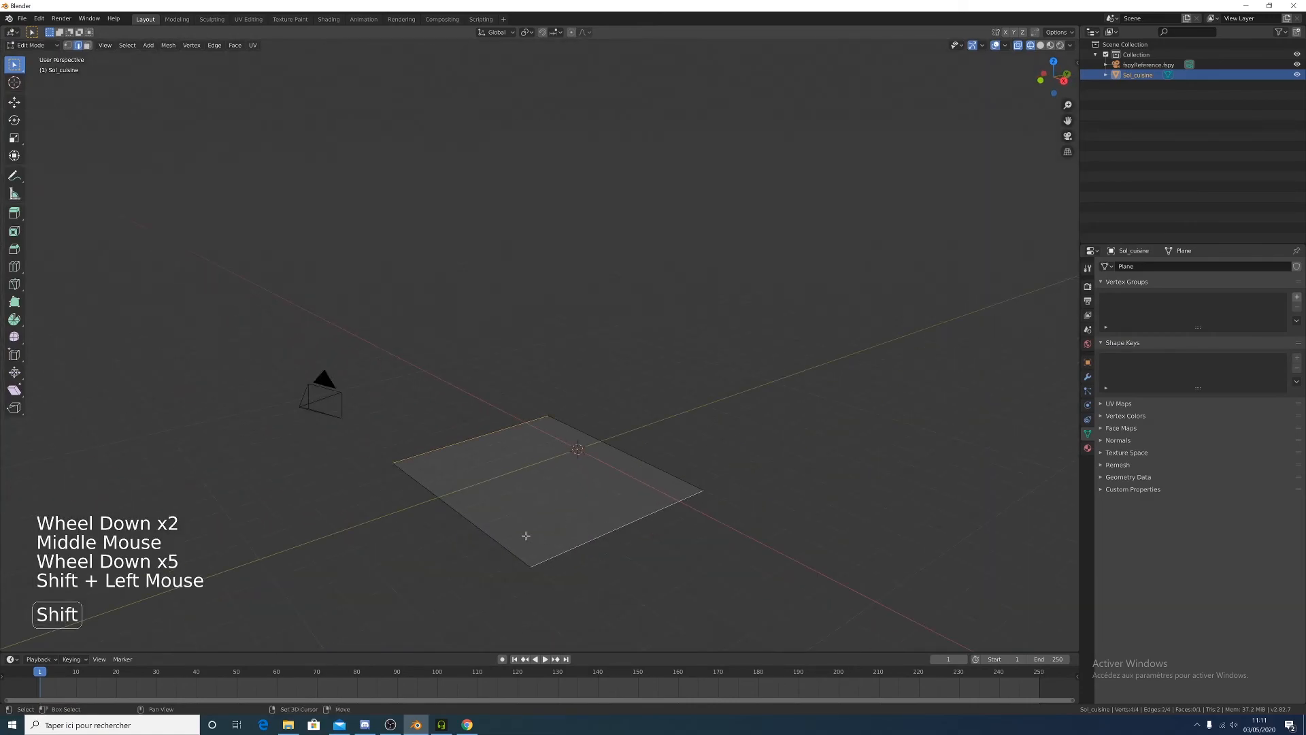
{"action": "left_click", "coordinate": [468, 523], "text": "shift"}
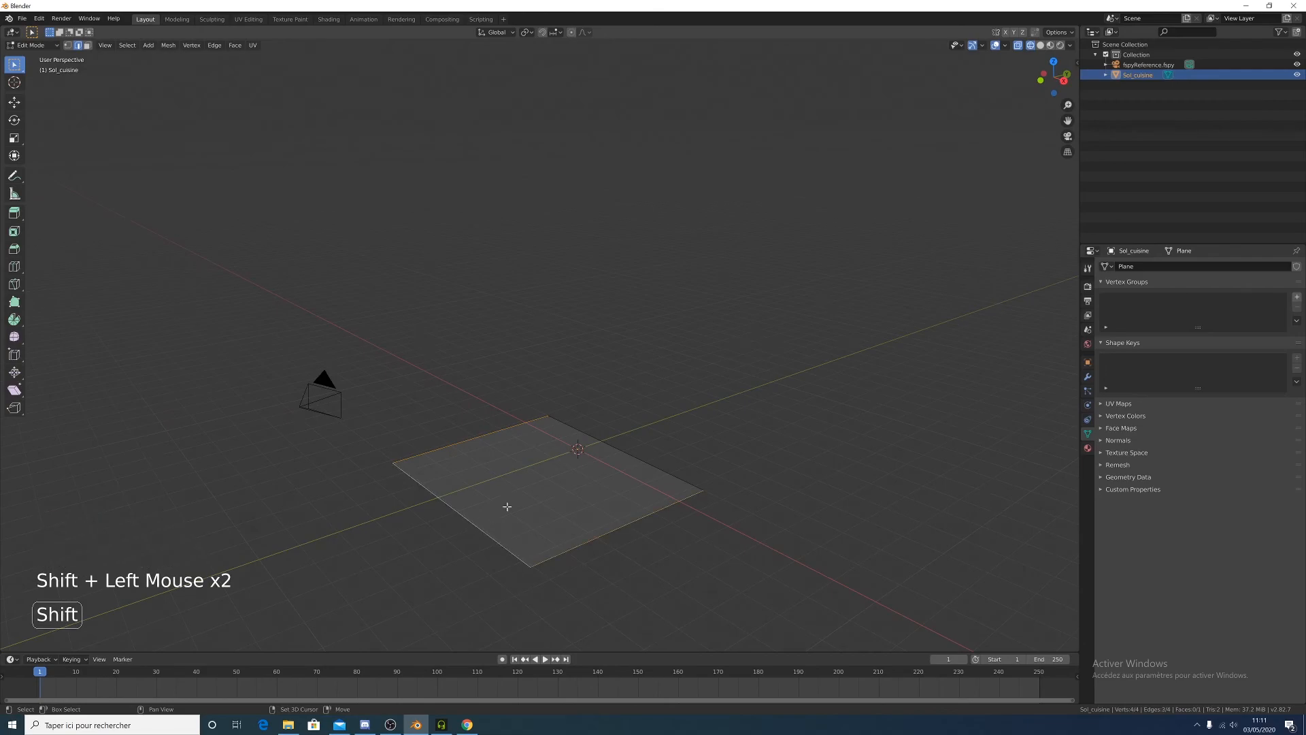
{"action": "left_click", "coordinate": [622, 450], "text": "shift"}
{"action": "key", "text": "KP_0"}
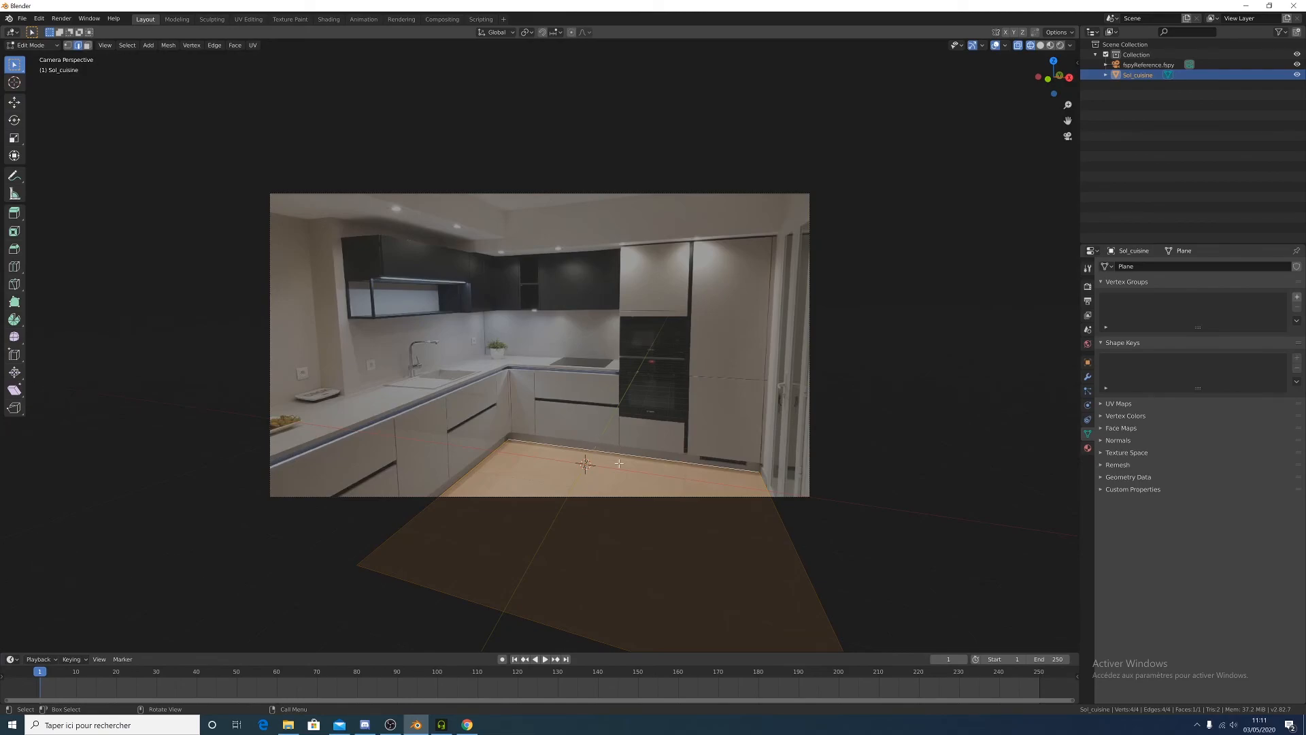
{"action": "key", "text": "e"}
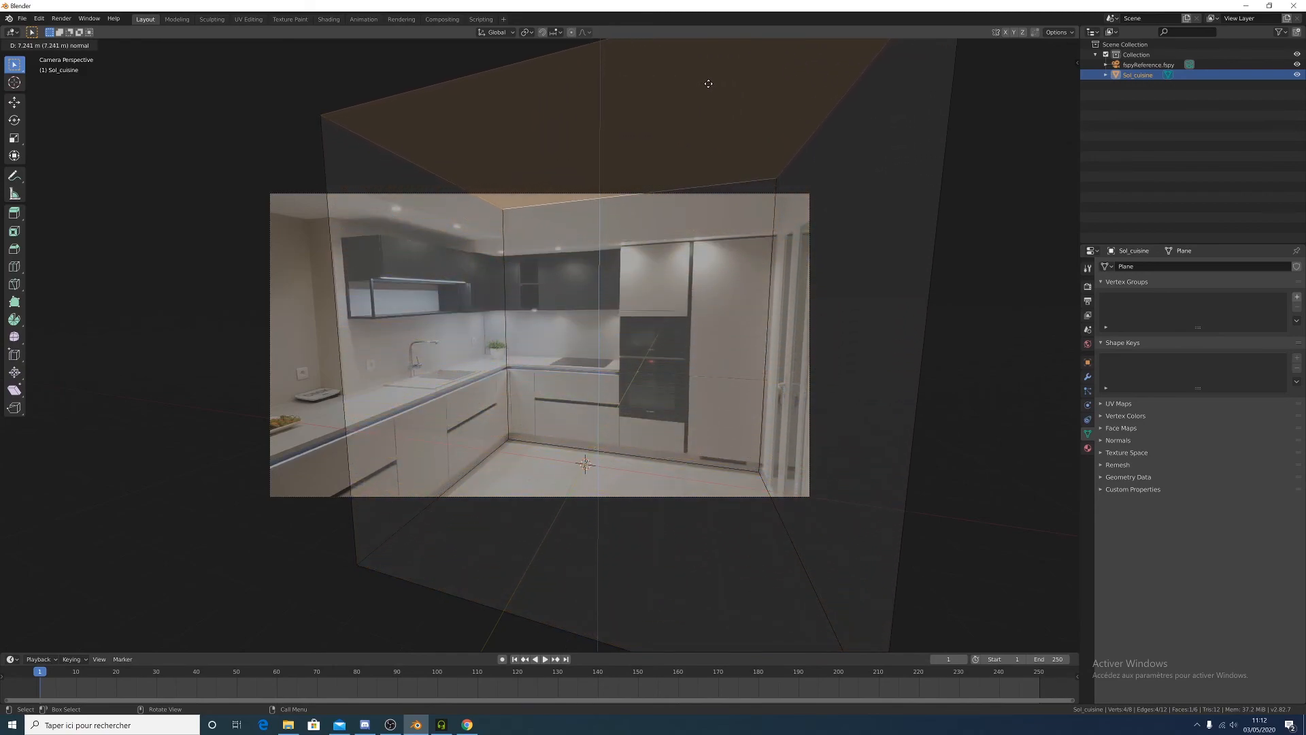
{"action": "left_click", "coordinate": [708, 83]}
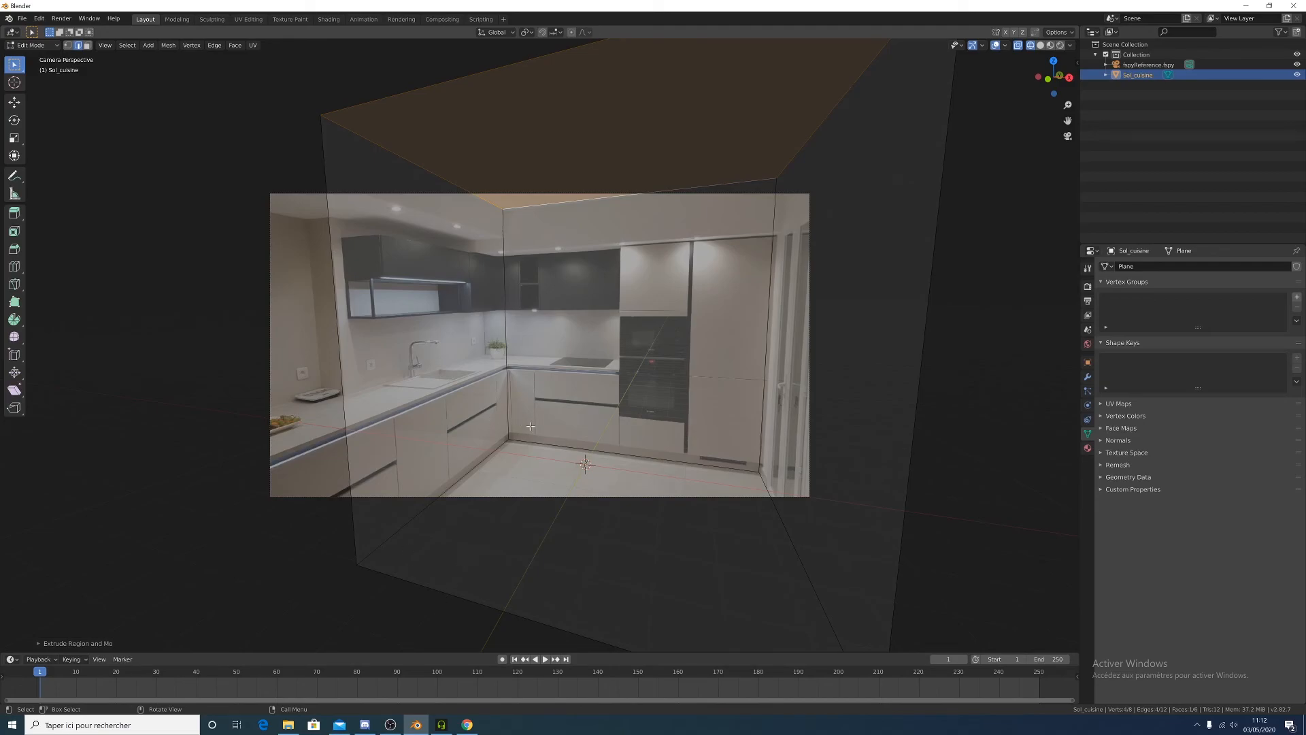
Using solid shading and face selection, select the room box's face nearest the camera and try to move it along Y
{"action": "scroll", "coordinate": [530, 426], "scroll_direction": "up", "scroll_amount": 2}
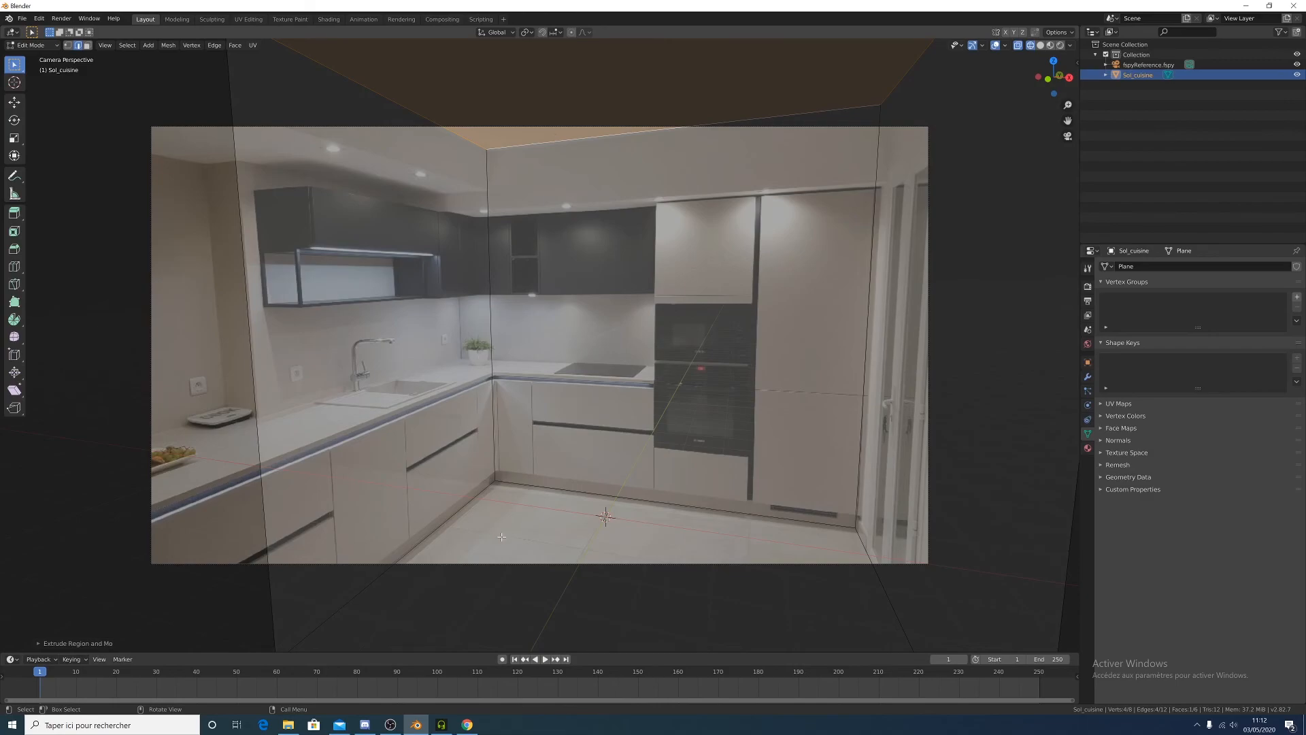
{"action": "scroll", "coordinate": [483, 484], "scroll_direction": "down", "scroll_amount": 4}
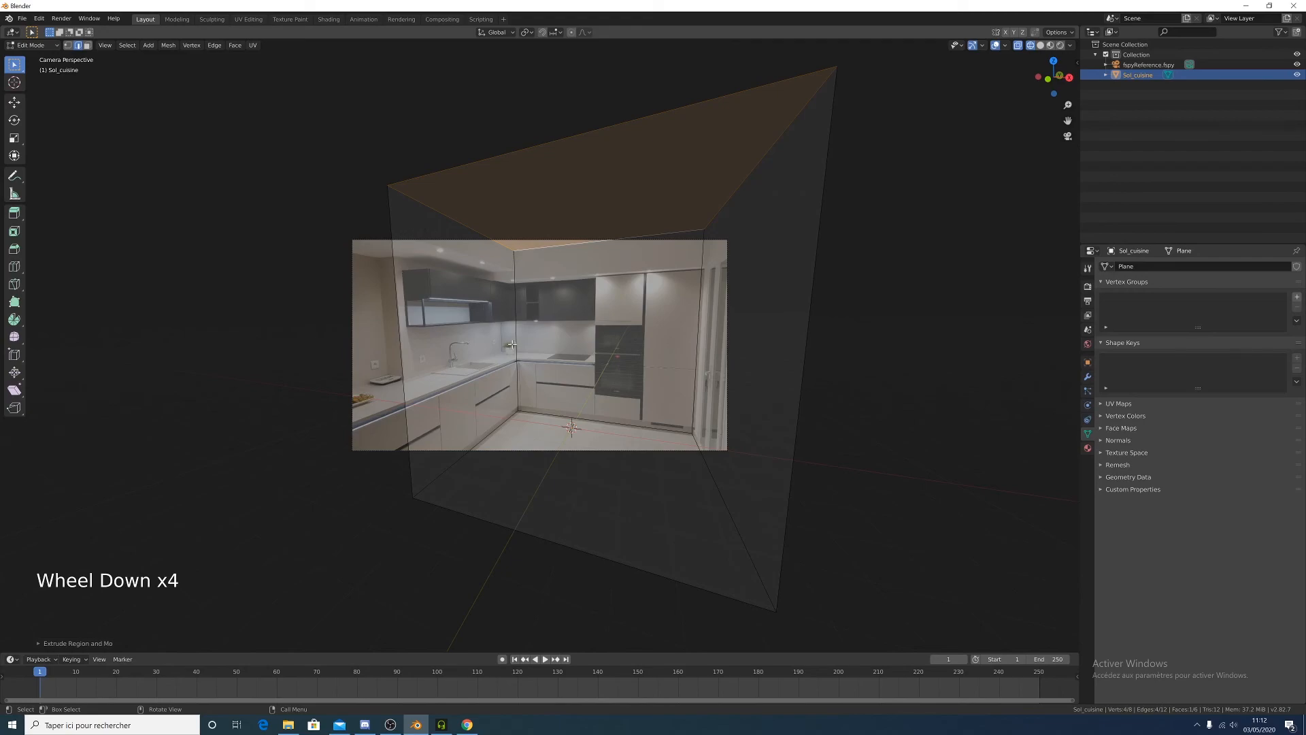
{"action": "key", "text": "z"}
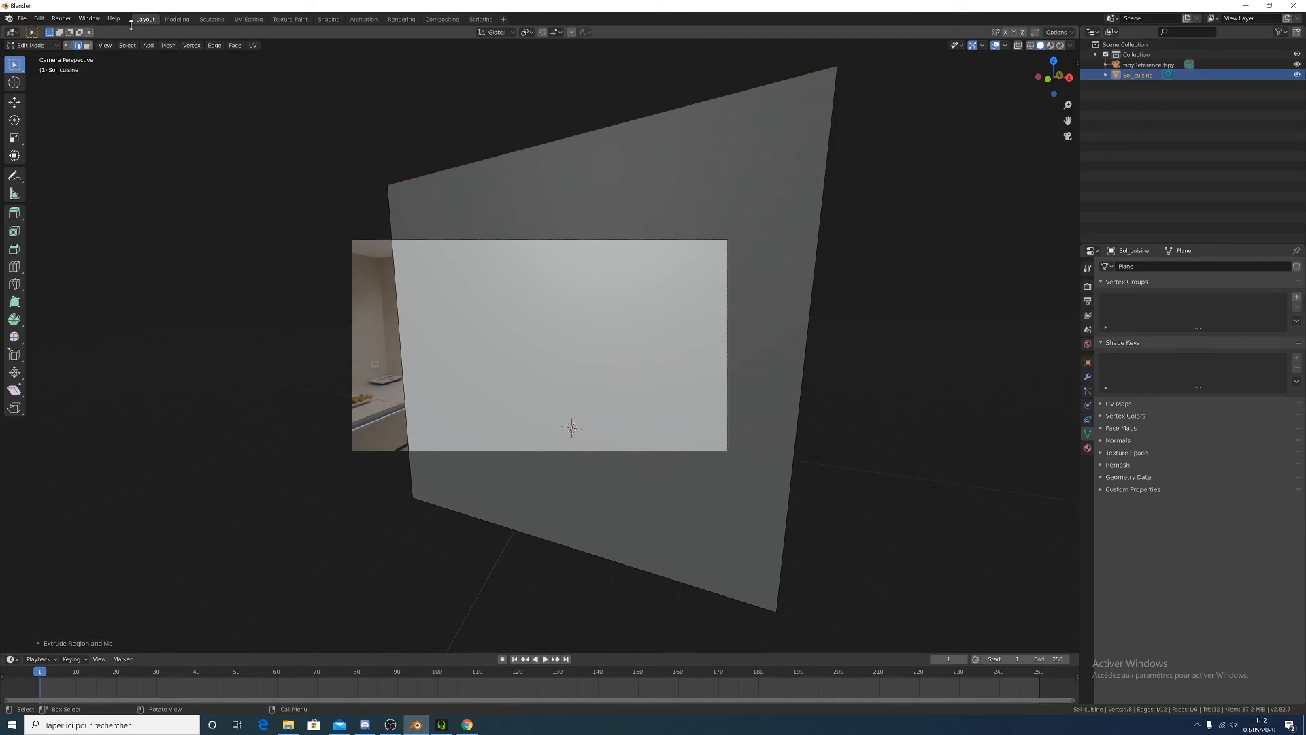
{"action": "left_click", "coordinate": [89, 46]}
{"action": "scroll", "coordinate": [612, 371], "scroll_direction": "up", "scroll_amount": 3}
{"action": "scroll", "coordinate": [641, 368], "scroll_direction": "down", "scroll_amount": 1}
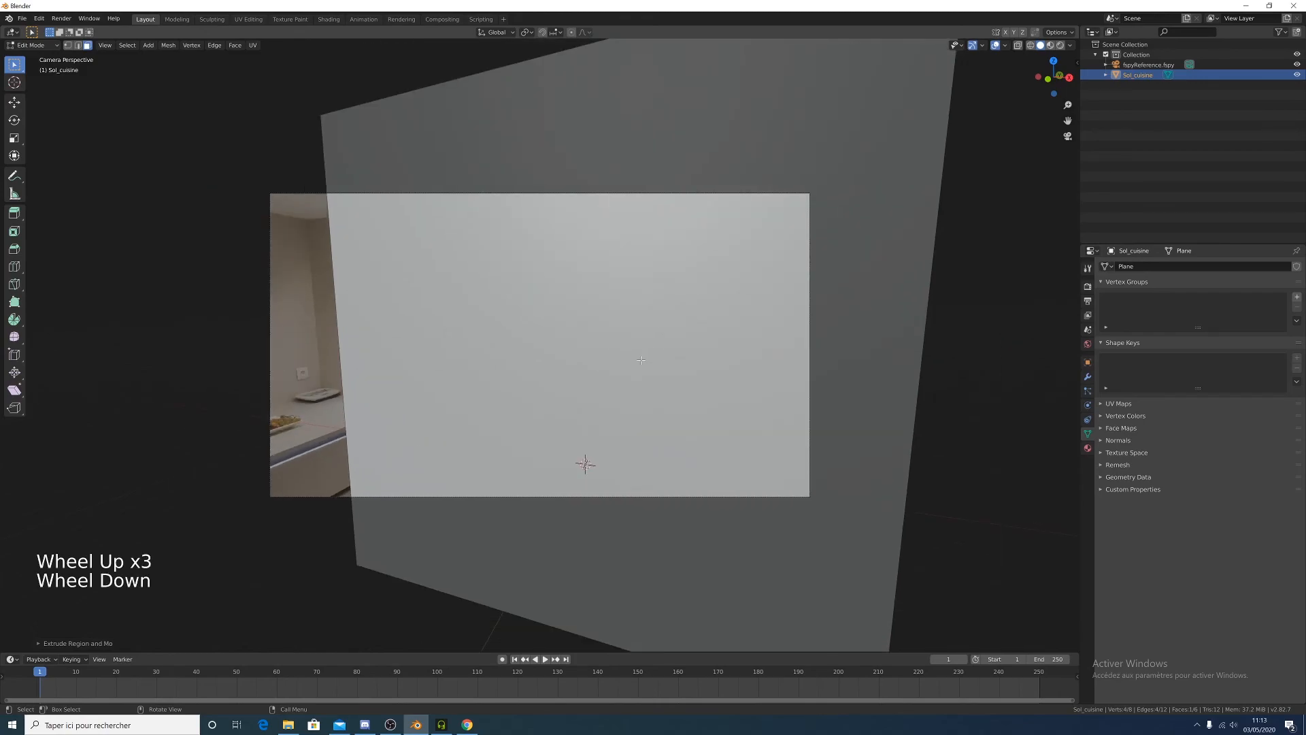
{"action": "left_click", "coordinate": [535, 349]}
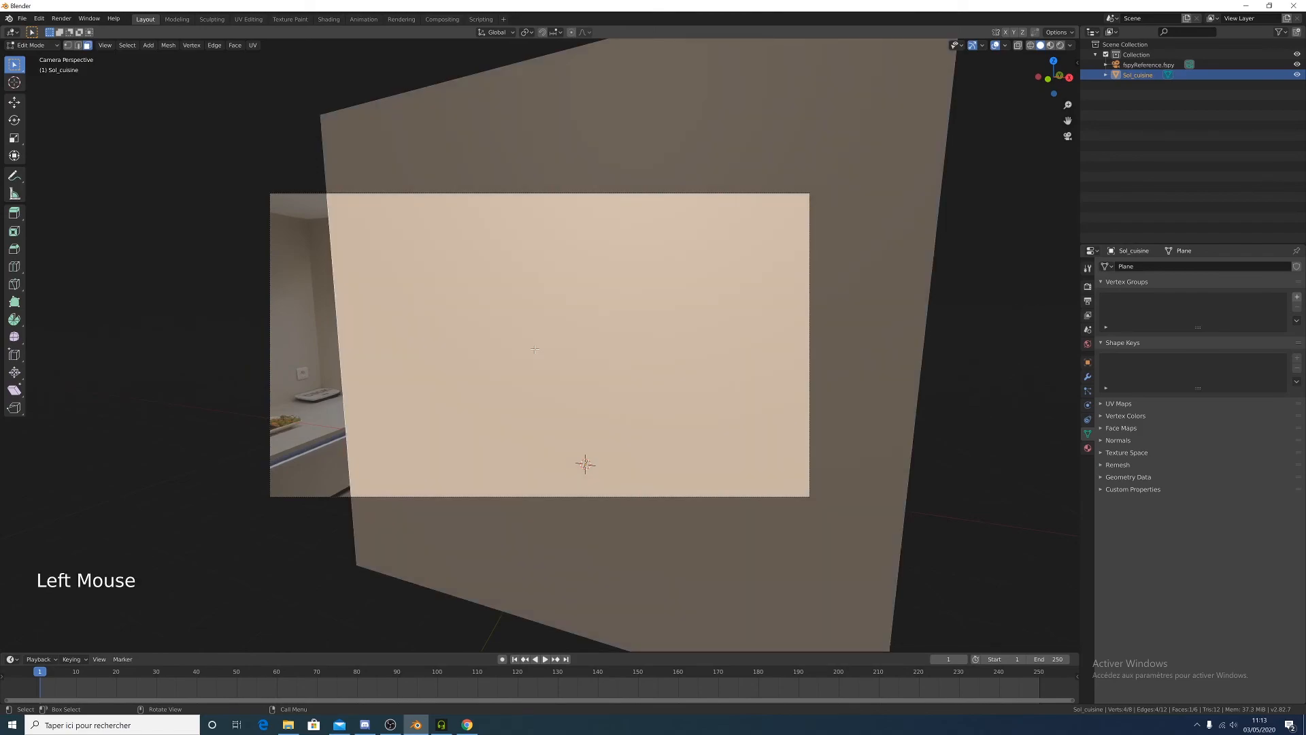
{"action": "key", "text": "g"}
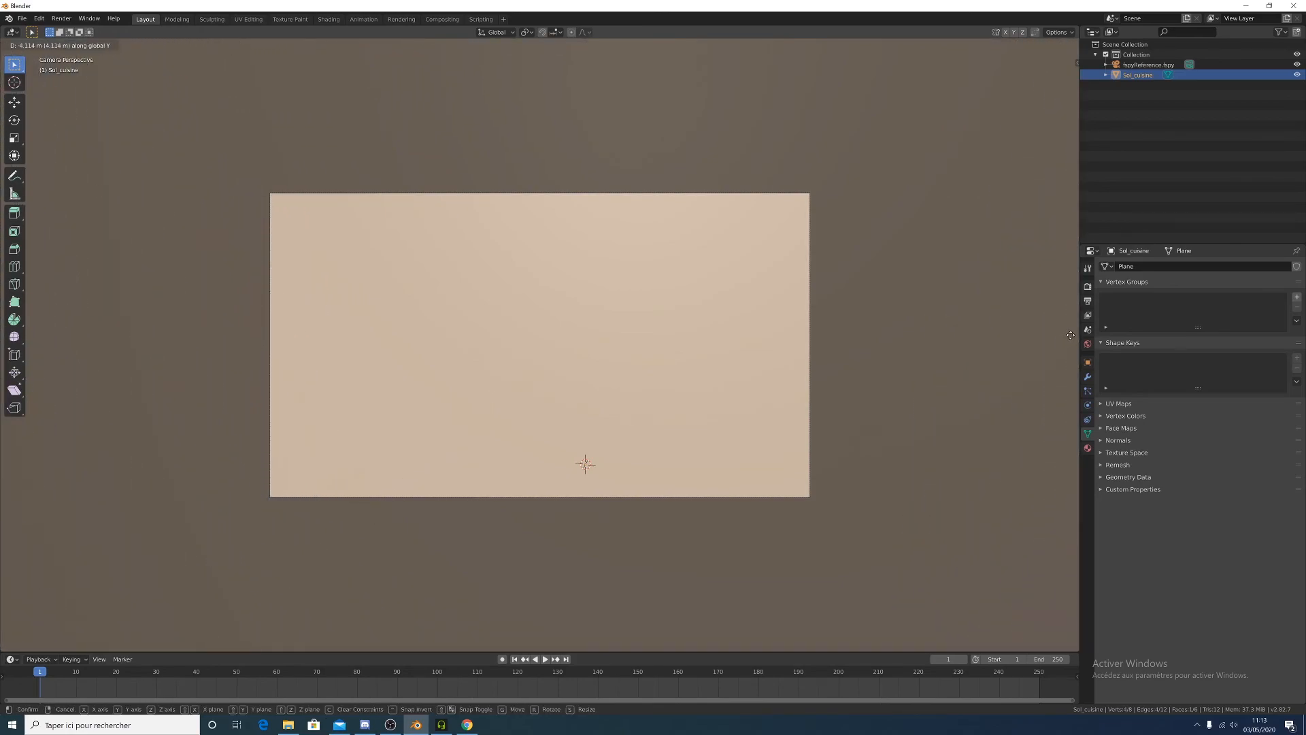
{"action": "left_click", "coordinate": [852, 315]}
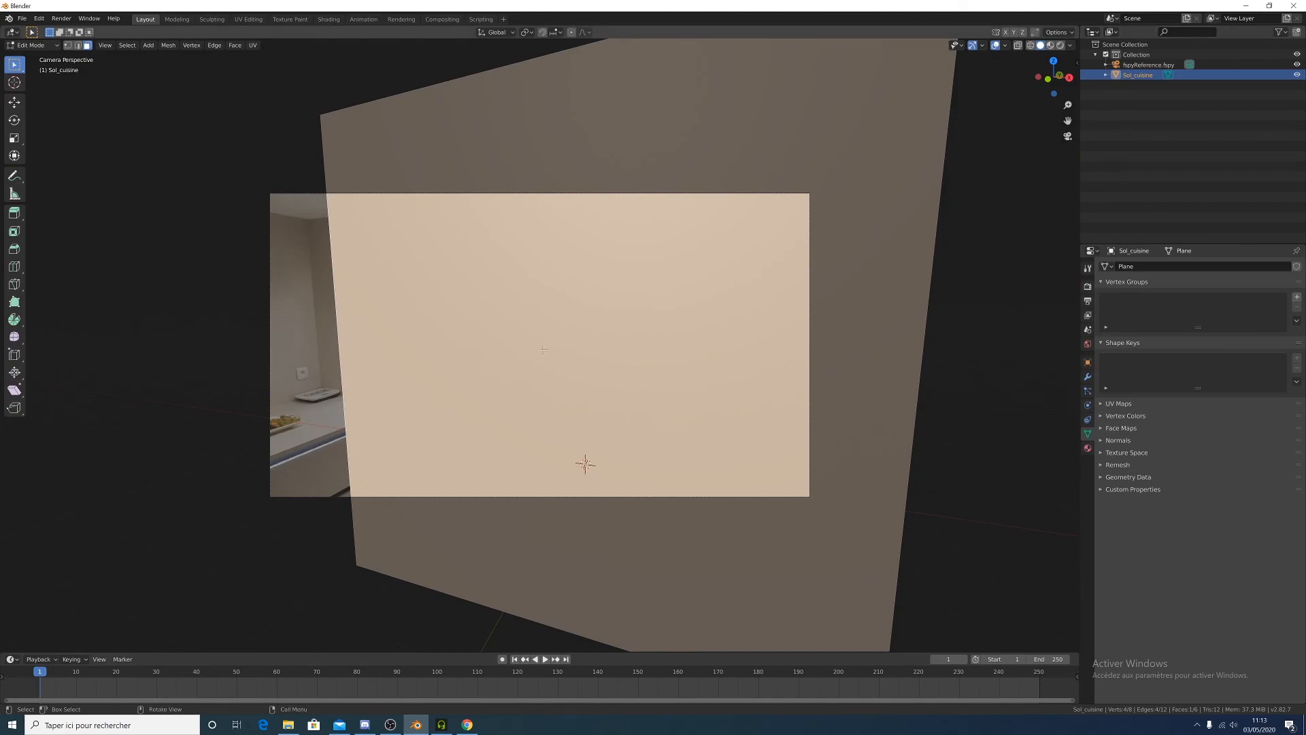
Return the camera view to wireframe shading and split the viewport into two side-by-side 3D views
{"action": "key", "text": "z"}
{"action": "left_click", "coordinate": [452, 351]}
{"action": "left_click", "coordinate": [573, 401]}
{"action": "left_click", "coordinate": [570, 374]}
{"action": "middle_click_drag", "start_coordinate": [589, 345], "coordinate": [545, 335]}
{"action": "key", "text": "KP_0"}
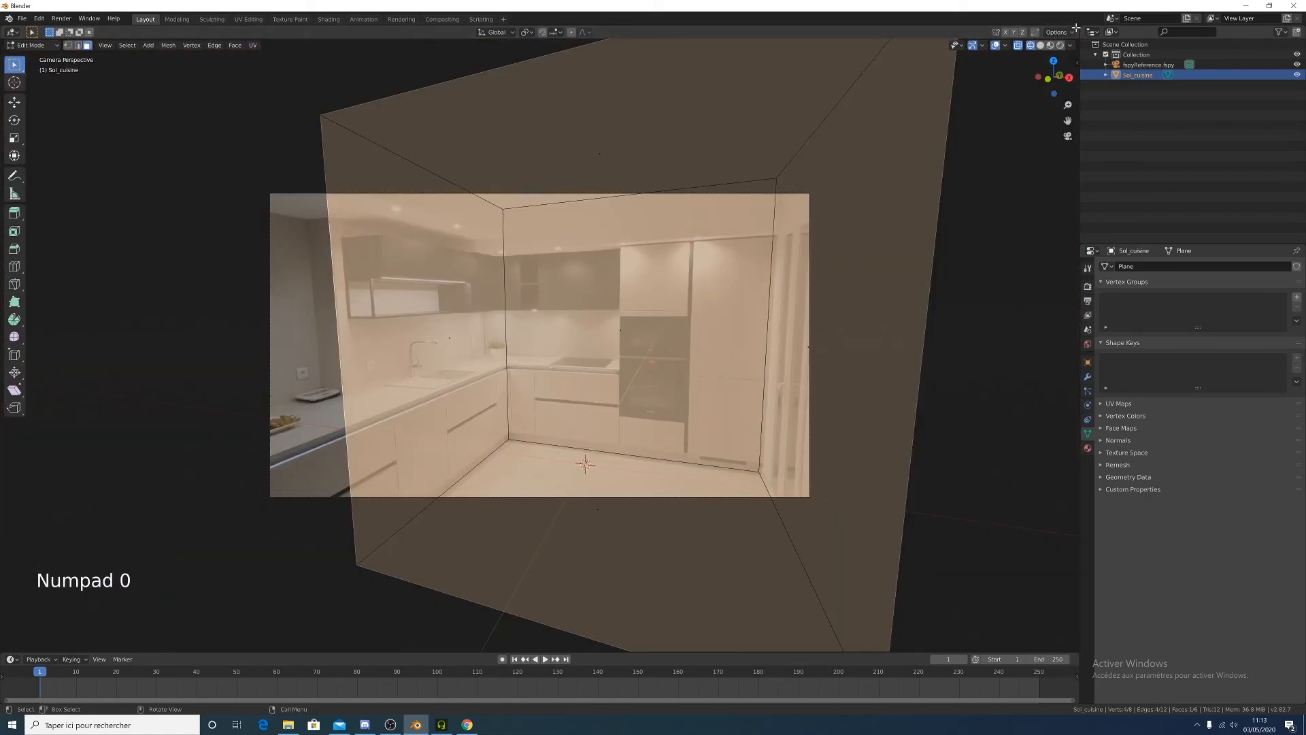
{"action": "left_click", "coordinate": [1059, 39]}
{"action": "left_click_drag", "start_coordinate": [1059, 40], "coordinate": [564, 291]}
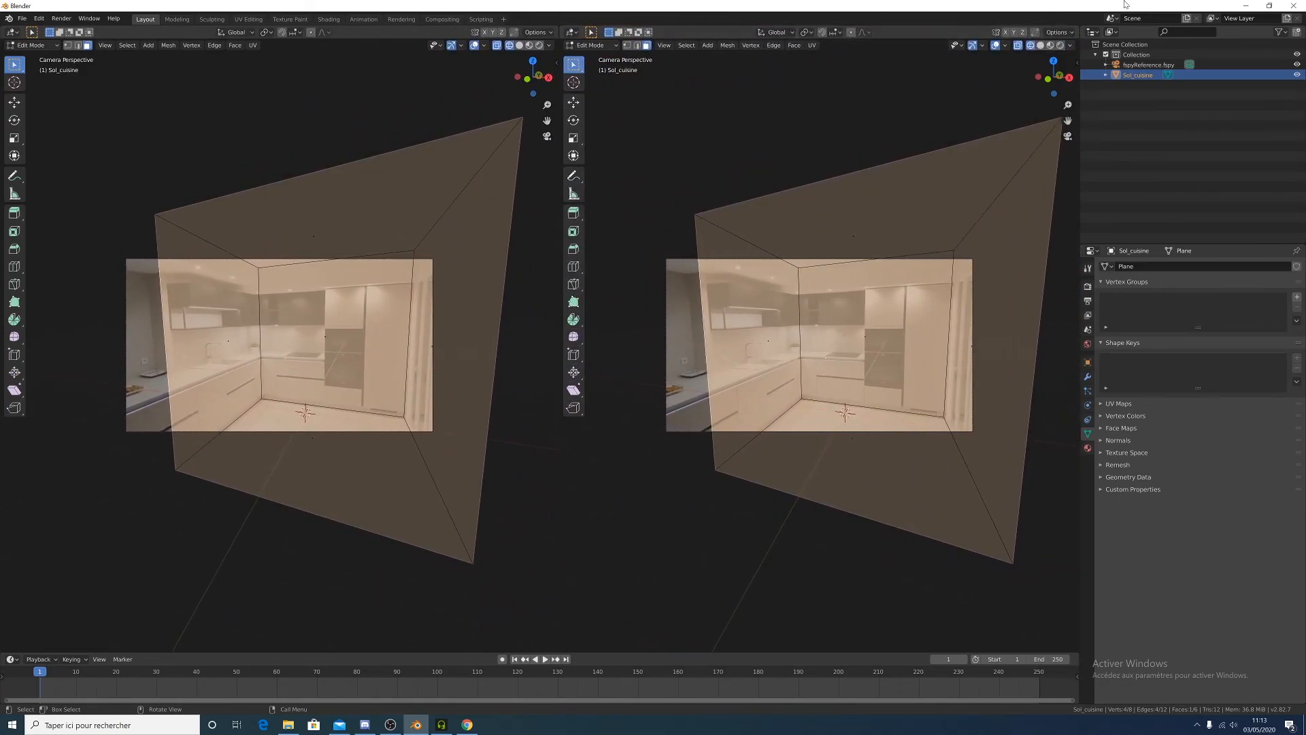
Widen the camera view slightly against the second 3D view and show the whole room box from above in that second view
{"action": "left_click", "coordinate": [1081, 26]}
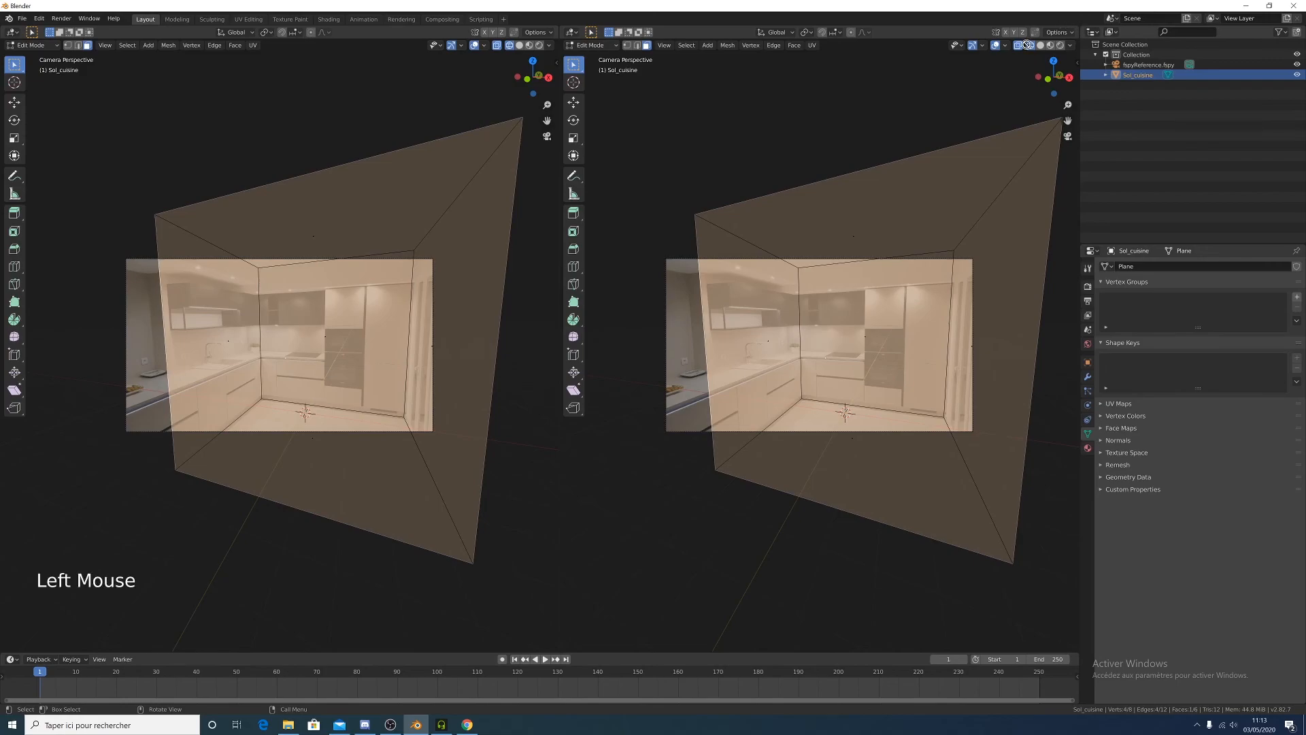
{"action": "left_click", "coordinate": [1078, 26]}
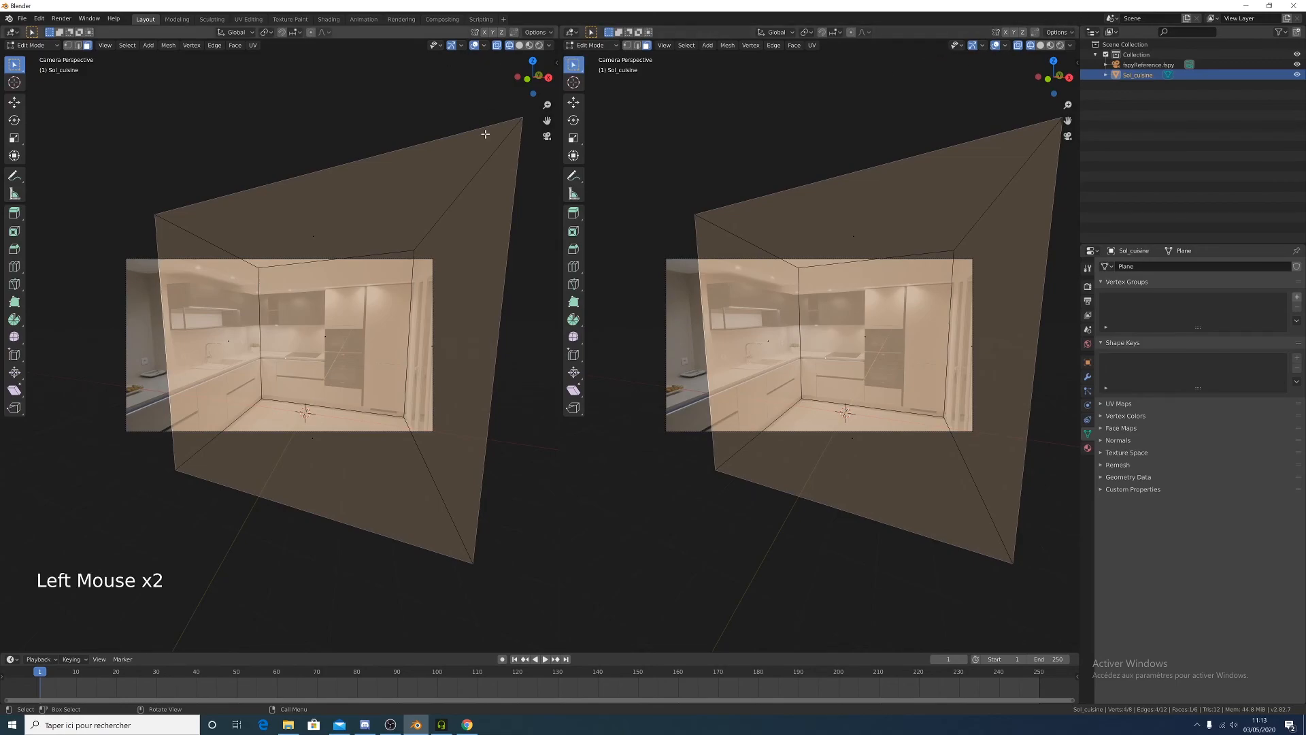
{"action": "left_click_drag", "start_coordinate": [556, 256], "coordinate": [575, 257]}
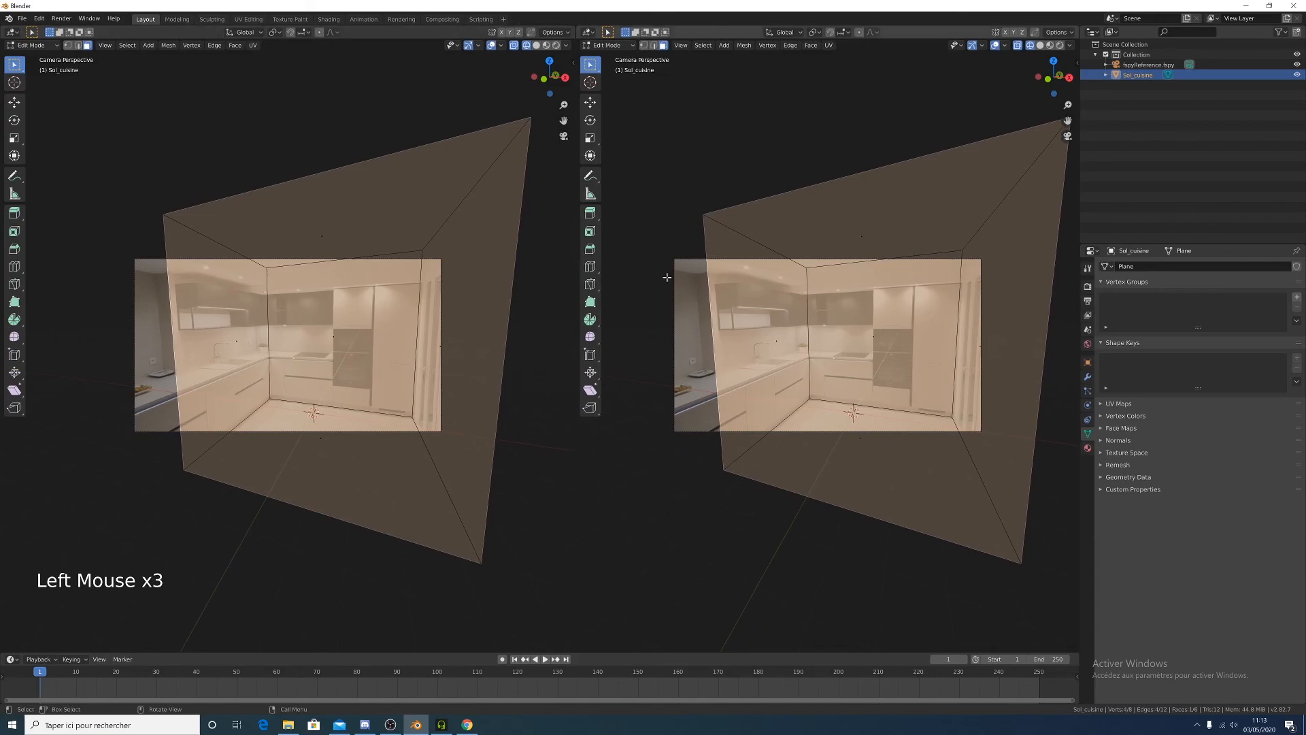
{"action": "key", "text": "KP_7"}
{"action": "scroll", "coordinate": [837, 329], "scroll_direction": "down", "scroll_amount": 4}
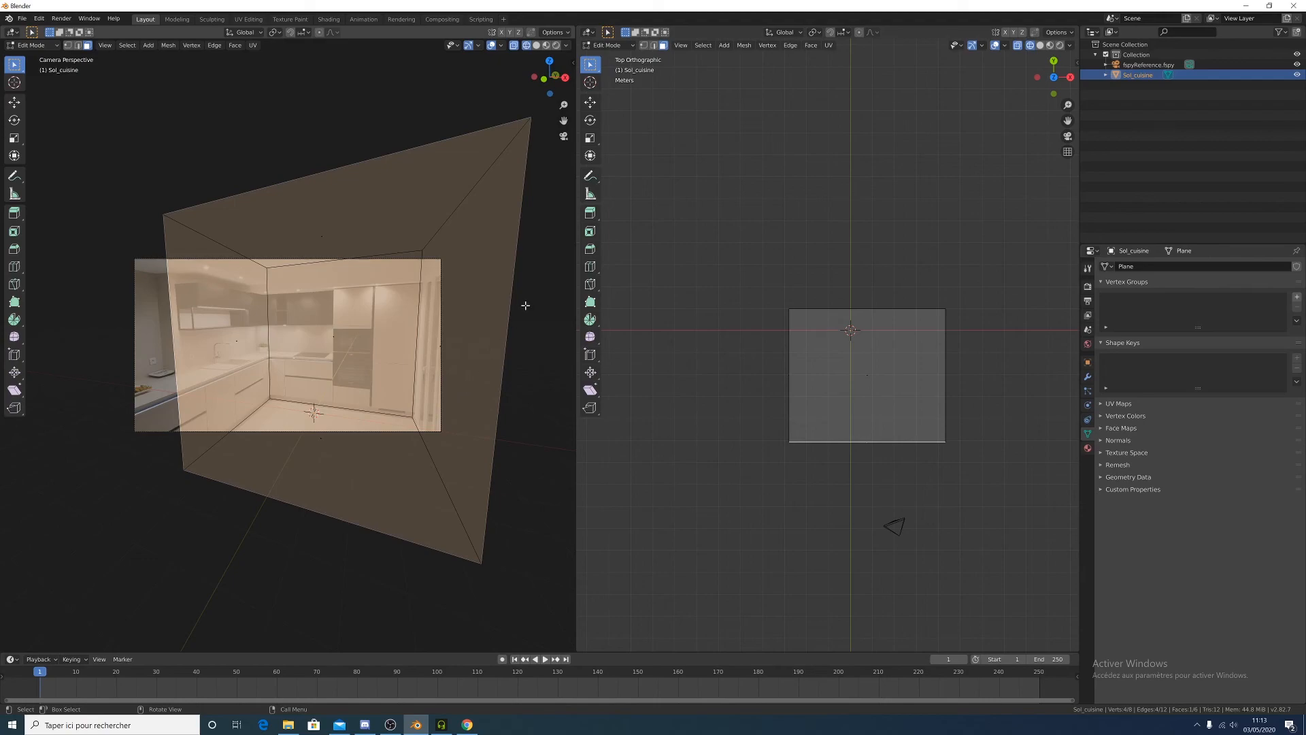
In the top view, move the room box's camera-side face about -4.75 m along global Y, past the camera
{"action": "middle_click_drag", "start_coordinate": [1005, 562], "coordinate": [897, 429]}
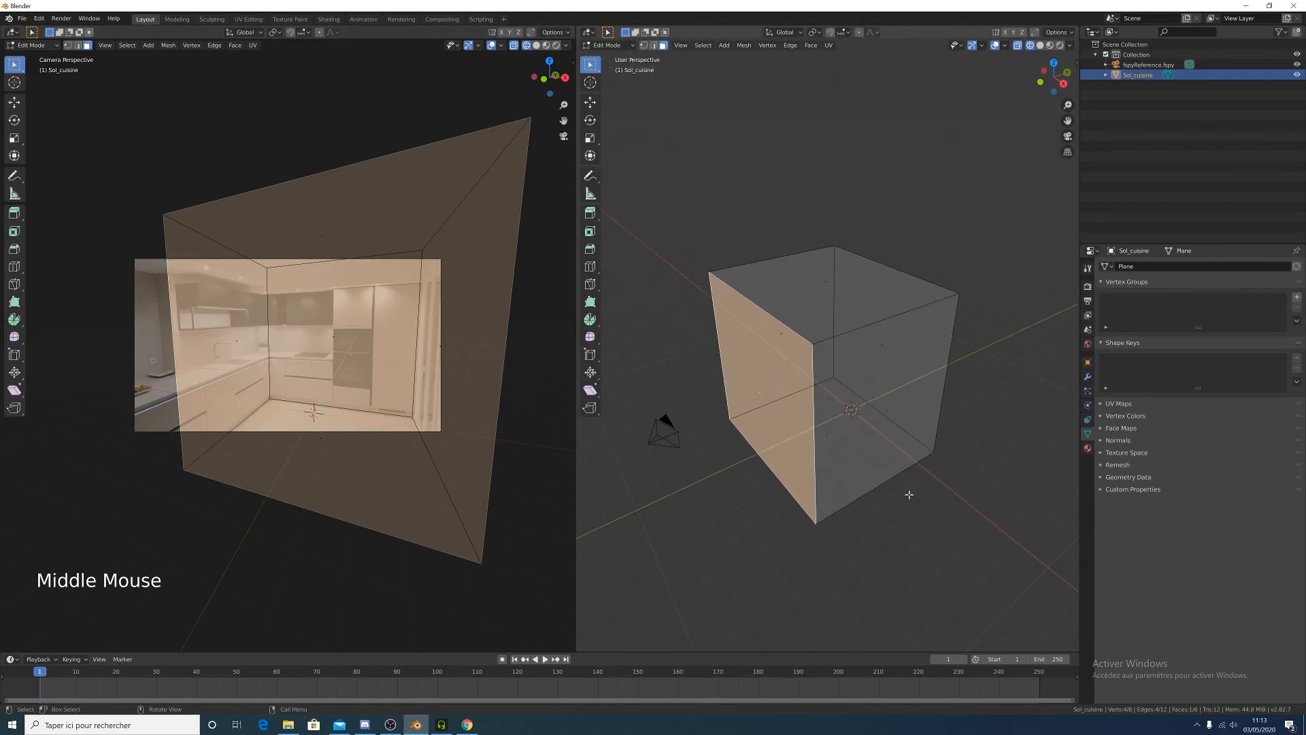
{"action": "middle_click_drag", "start_coordinate": [910, 494], "coordinate": [869, 469]}
{"action": "middle_click_drag", "start_coordinate": [817, 421], "coordinate": [830, 421]}
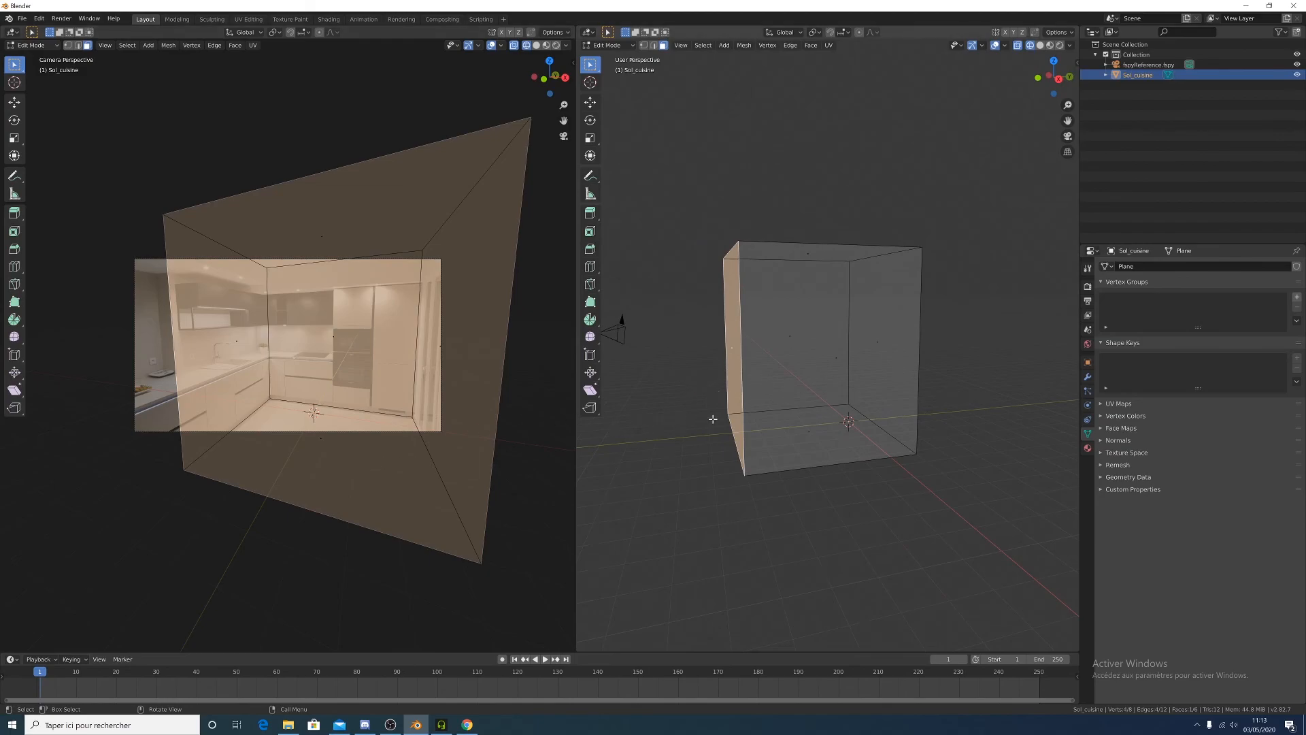
{"action": "key", "text": "KP_7"}
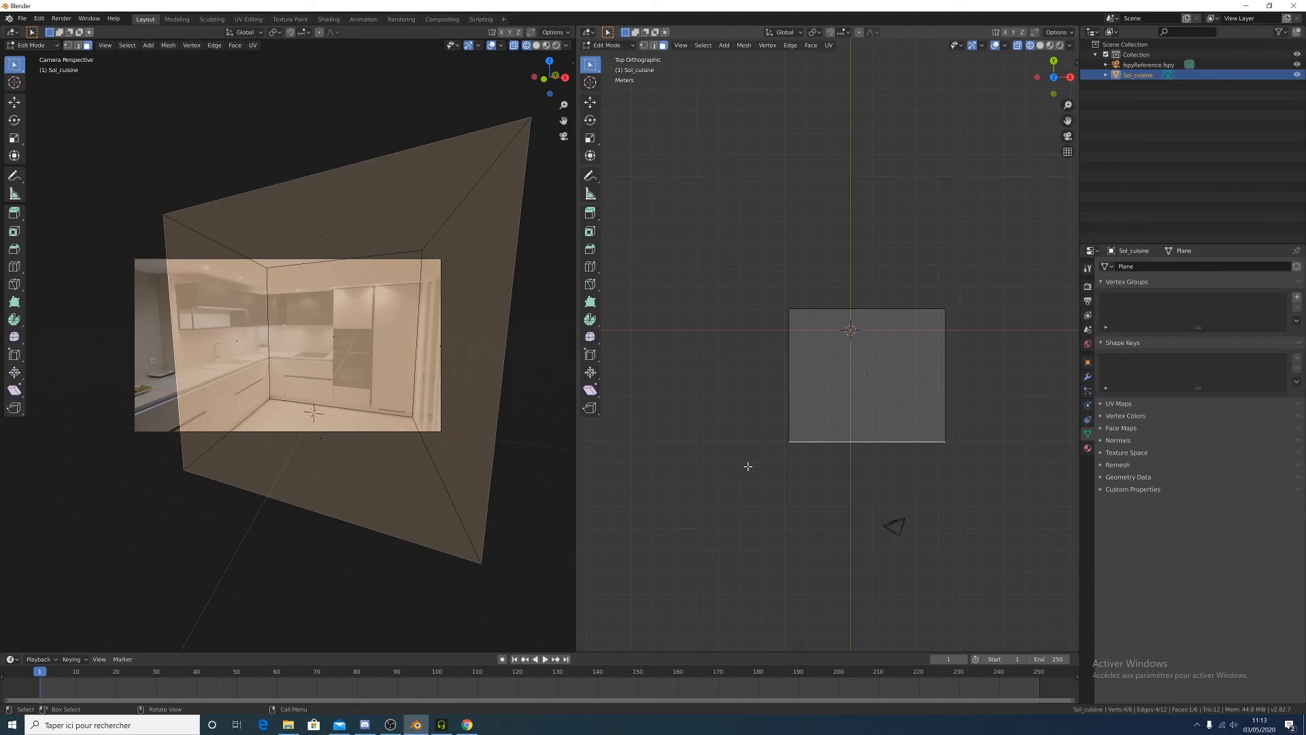
{"action": "key", "text": "g"}
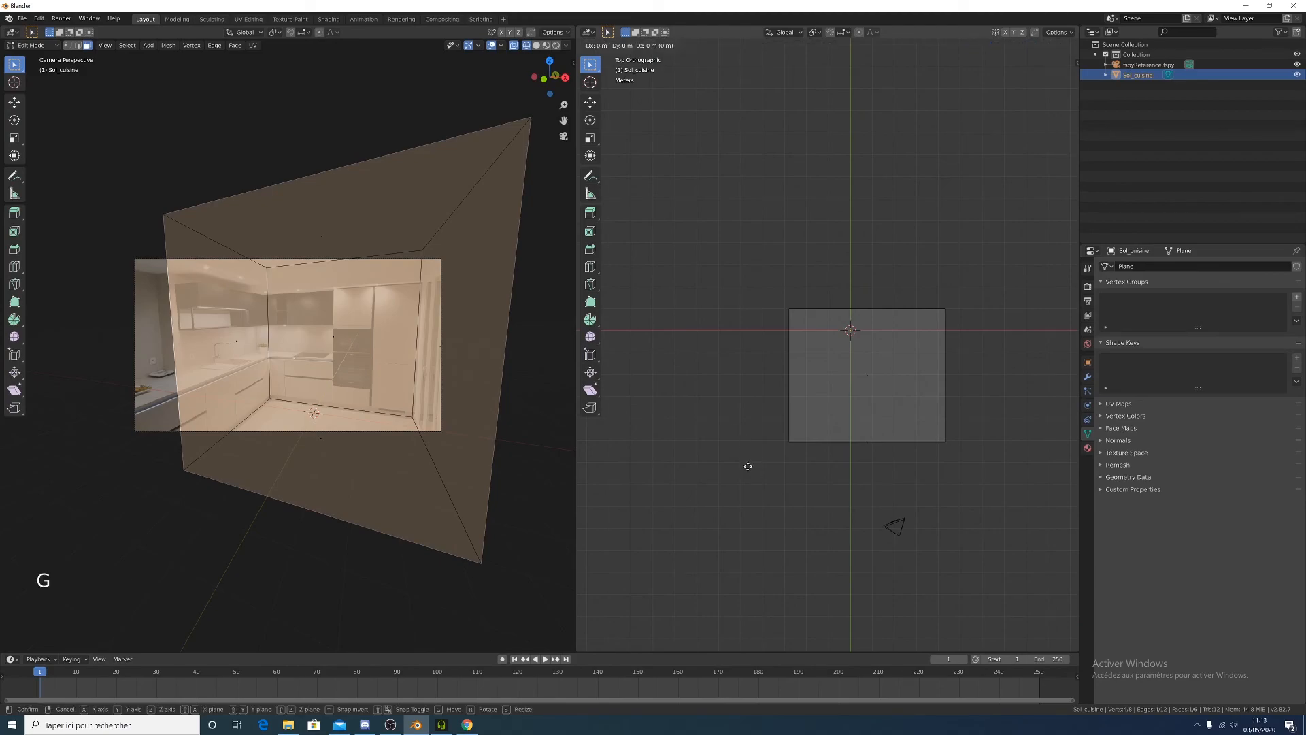
{"action": "key", "text": "y"}
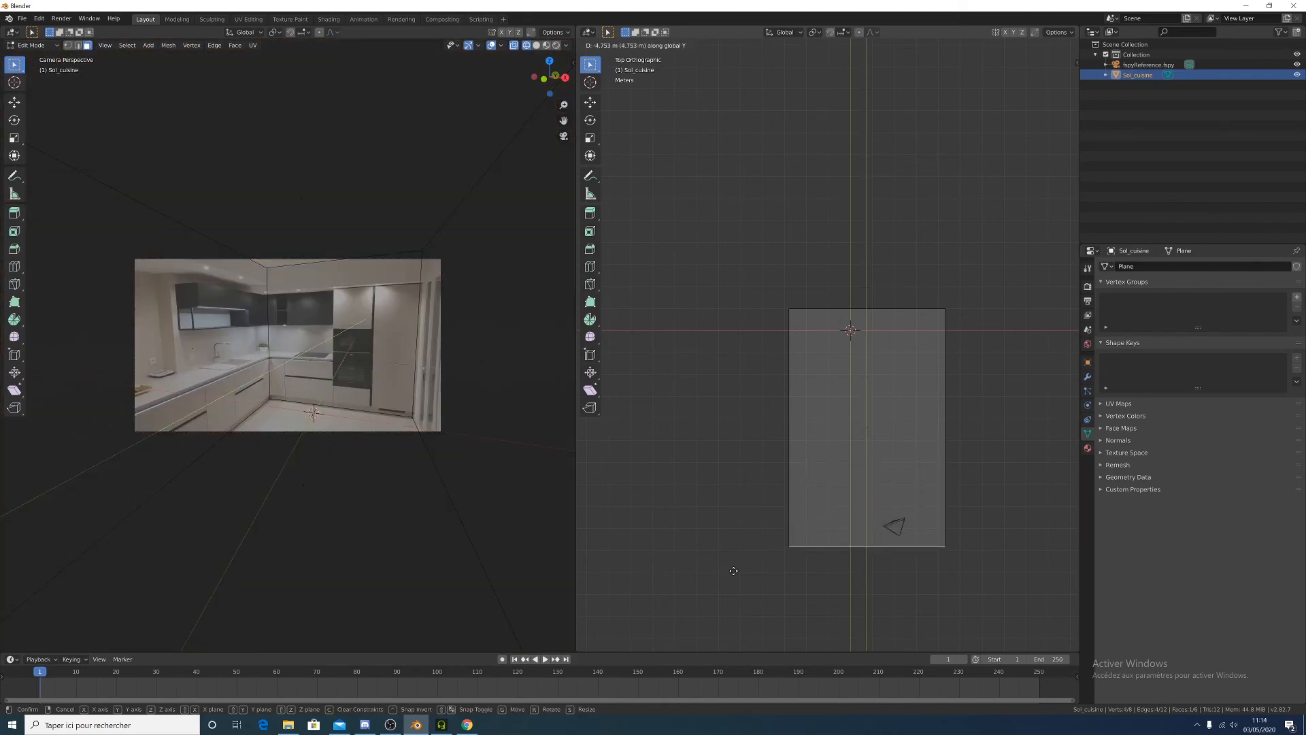
{"action": "left_click", "coordinate": [734, 571]}
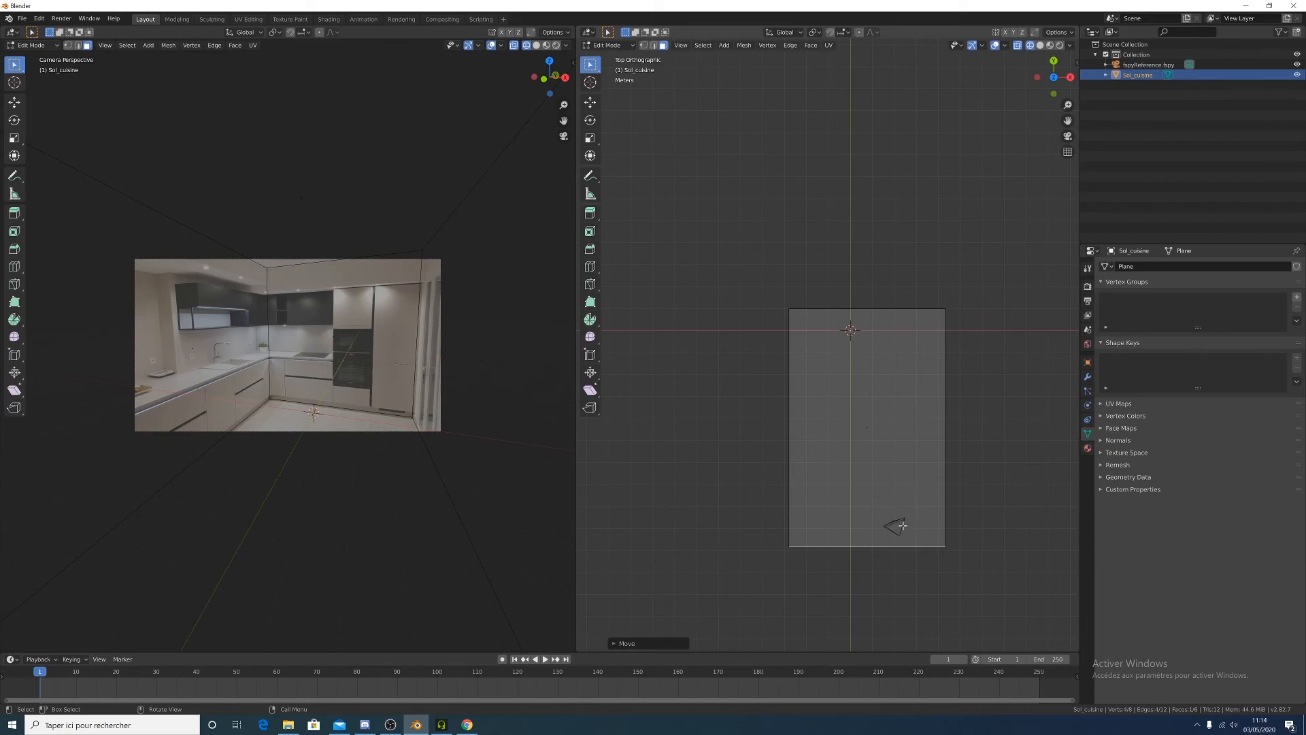
Check the room interior through the camera in solid shading, then return to wireframe over the photo
{"action": "scroll", "coordinate": [442, 428], "scroll_direction": "up", "scroll_amount": 4}
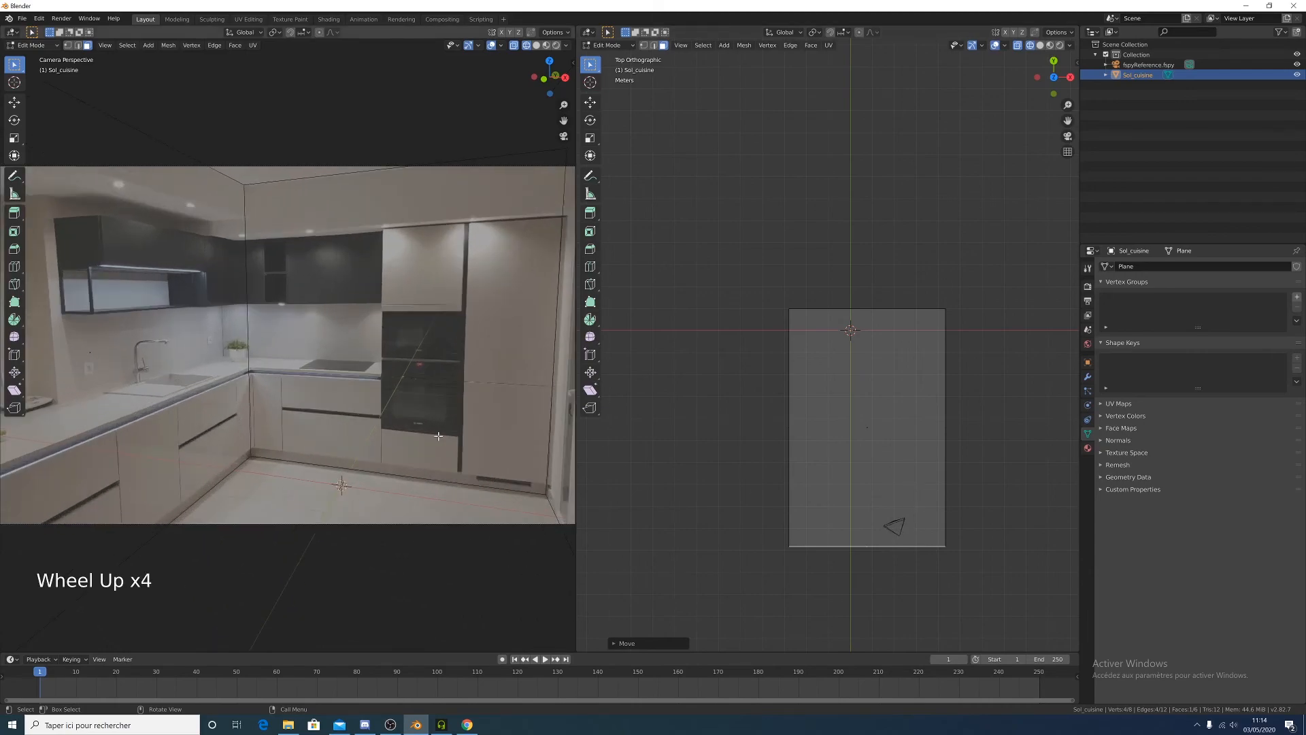
{"action": "key", "text": "z"}
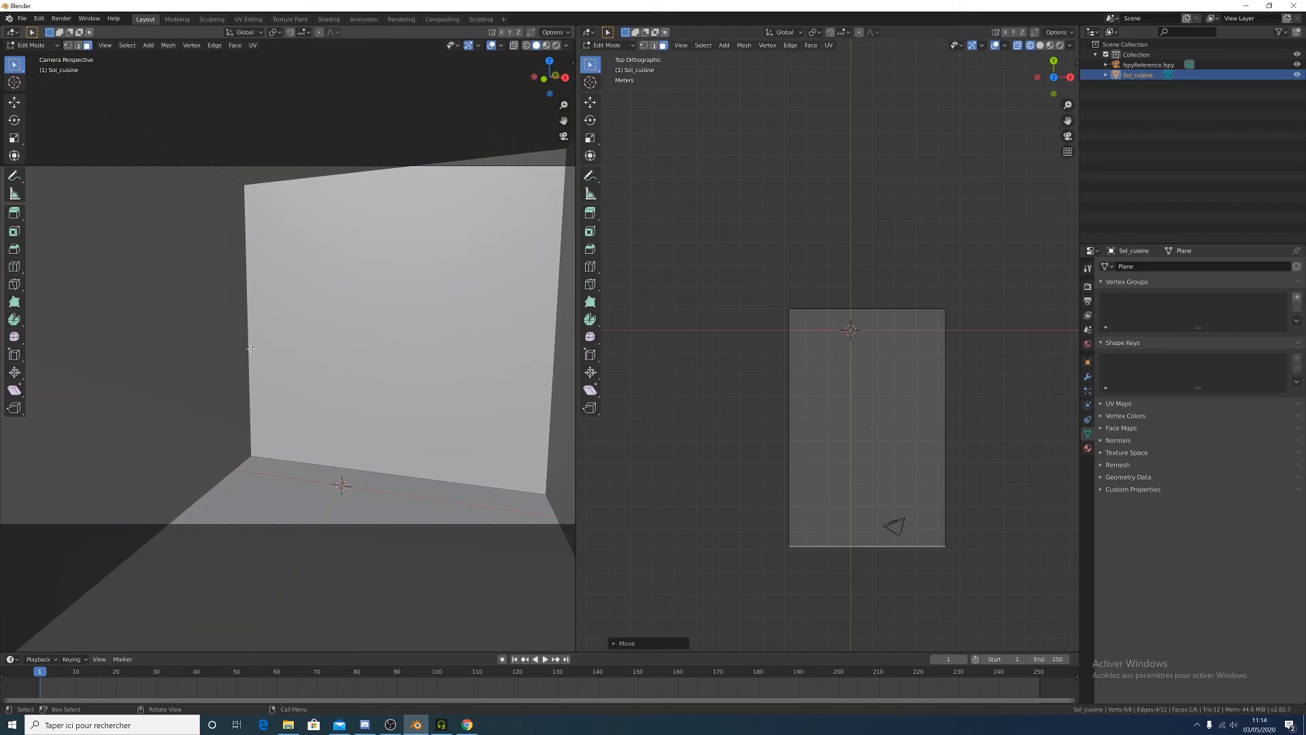
{"action": "key", "text": "z"}
{"action": "left_click", "coordinate": [172, 340]}
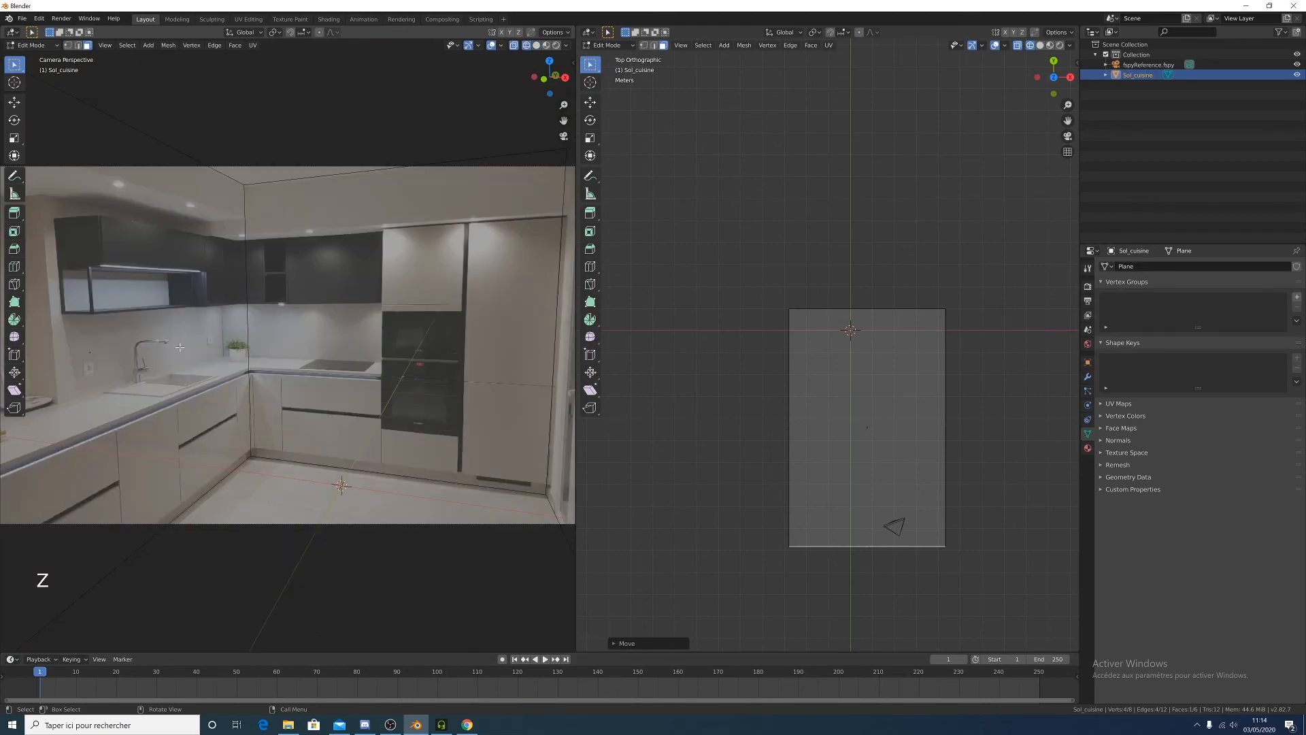
{"action": "scroll", "coordinate": [172, 343], "scroll_direction": "down", "scroll_amount": 3}
{"action": "scroll", "coordinate": [155, 342], "scroll_direction": "up", "scroll_amount": 1}
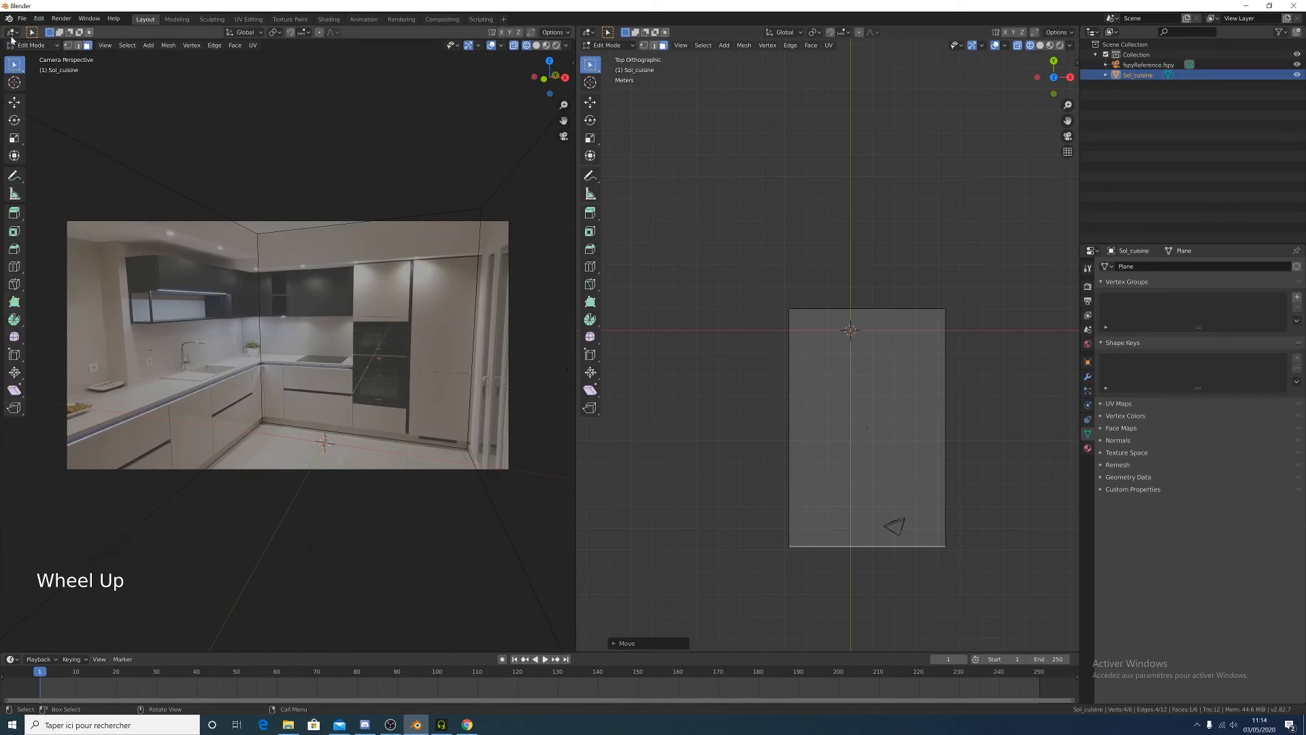
In Object Mode, annotate the photo along the worktop edge and the wall units' underside, plus two vertical strokes at the side wall's offset
{"action": "key", "text": "Tab"}
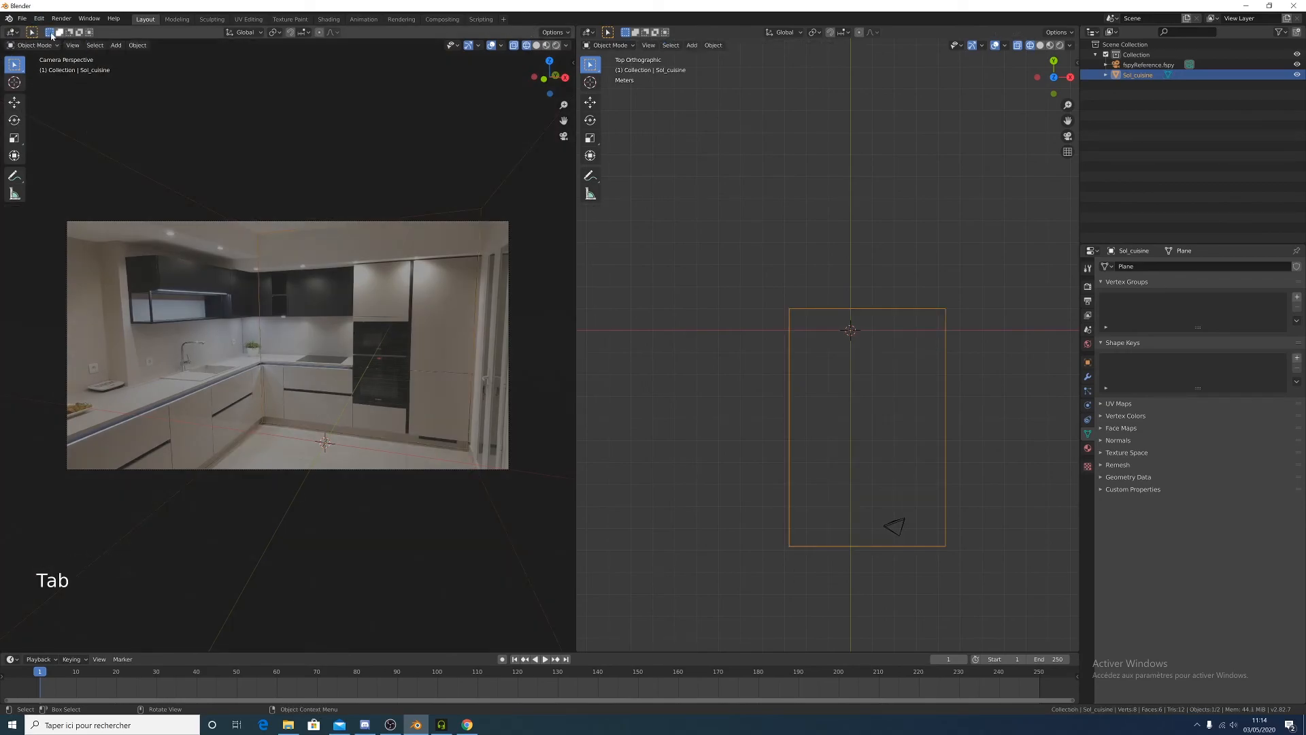
{"action": "left_click", "coordinate": [14, 178]}
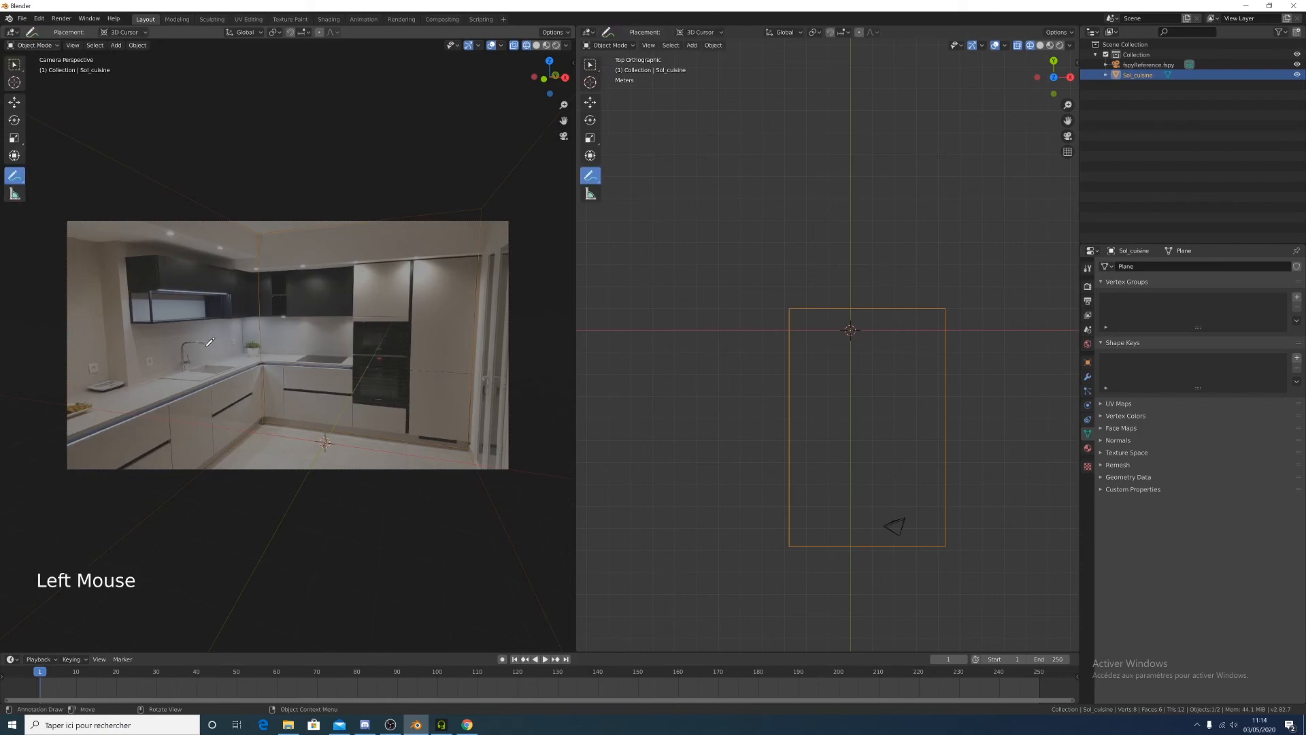
{"action": "left_click_drag", "start_coordinate": [62, 438], "coordinate": [247, 361]}
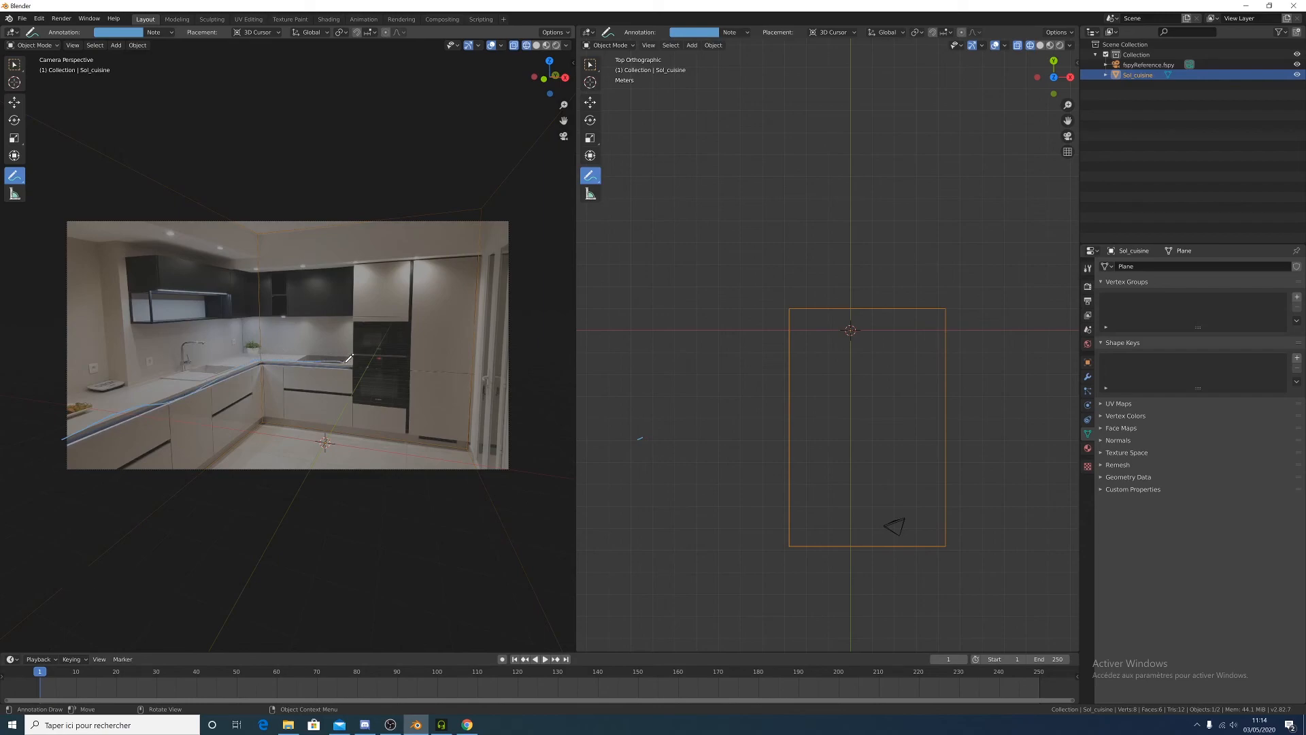
{"action": "mouse_move", "coordinate": [58, 328]}
{"action": "left_mouse_down"}
{"action": "mouse_move", "coordinate": [161, 307]}
{"action": "mouse_move", "coordinate": [353, 315]}
{"action": "left_mouse_up"}
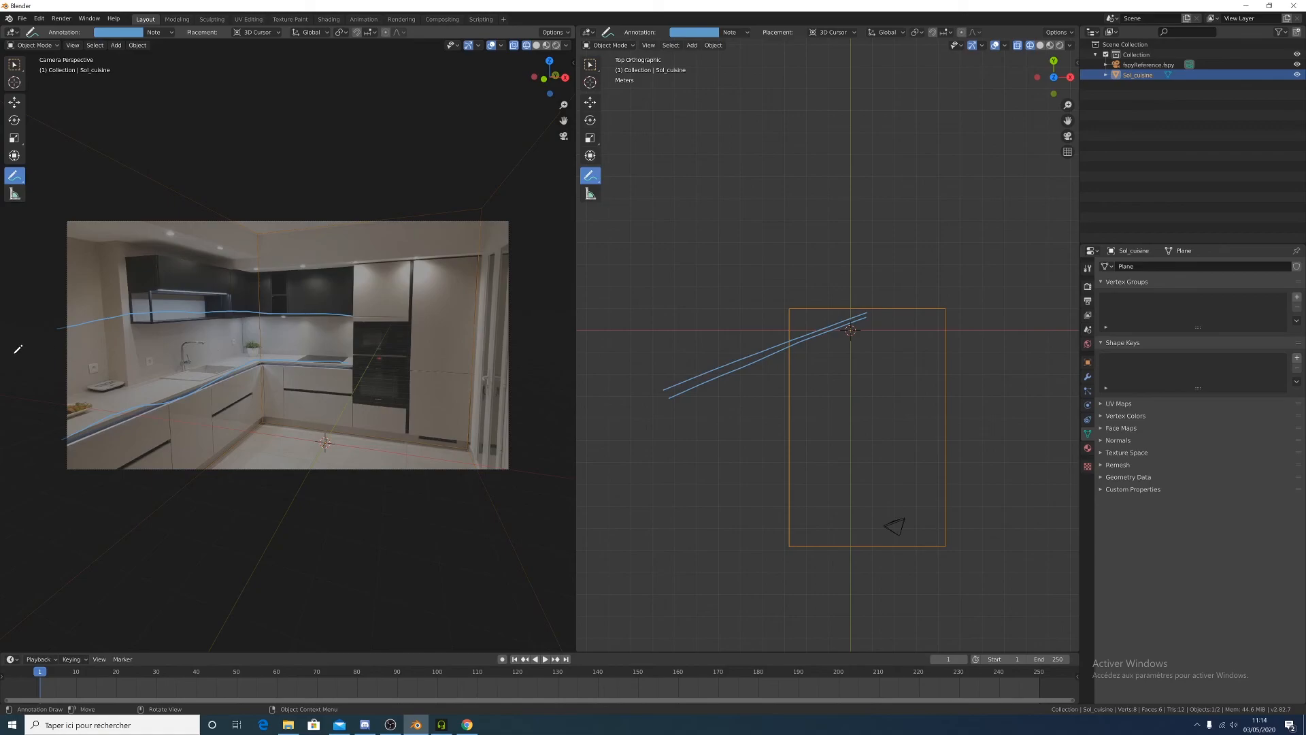
{"action": "left_click_drag", "start_coordinate": [106, 244], "coordinate": [121, 352]}
{"action": "left_click_drag", "start_coordinate": [123, 247], "coordinate": [136, 376]}
Compare the strokes with the room in solid shading, then in wireframe annotate the lowered ceiling's edge and add diagonal strokes over the side wall
{"action": "key", "text": "z"}
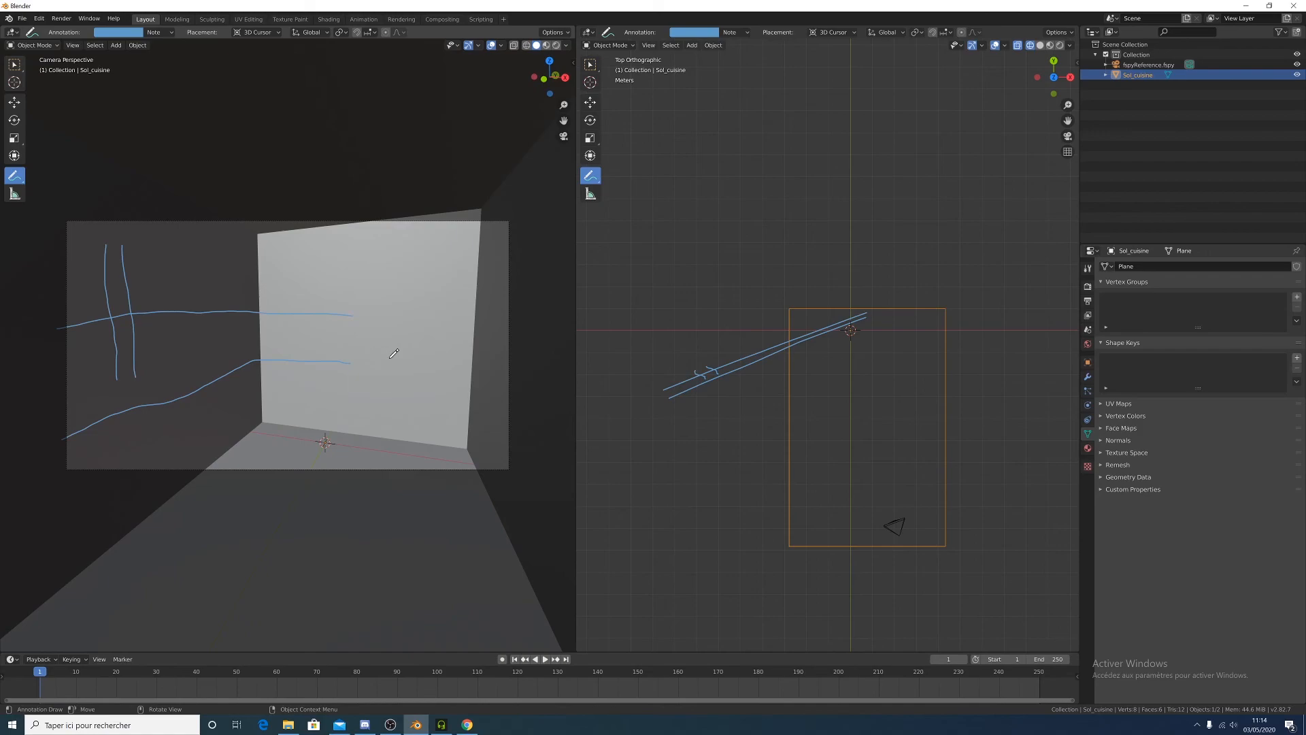
{"action": "key", "text": "z"}
{"action": "left_click", "coordinate": [62, 308]}
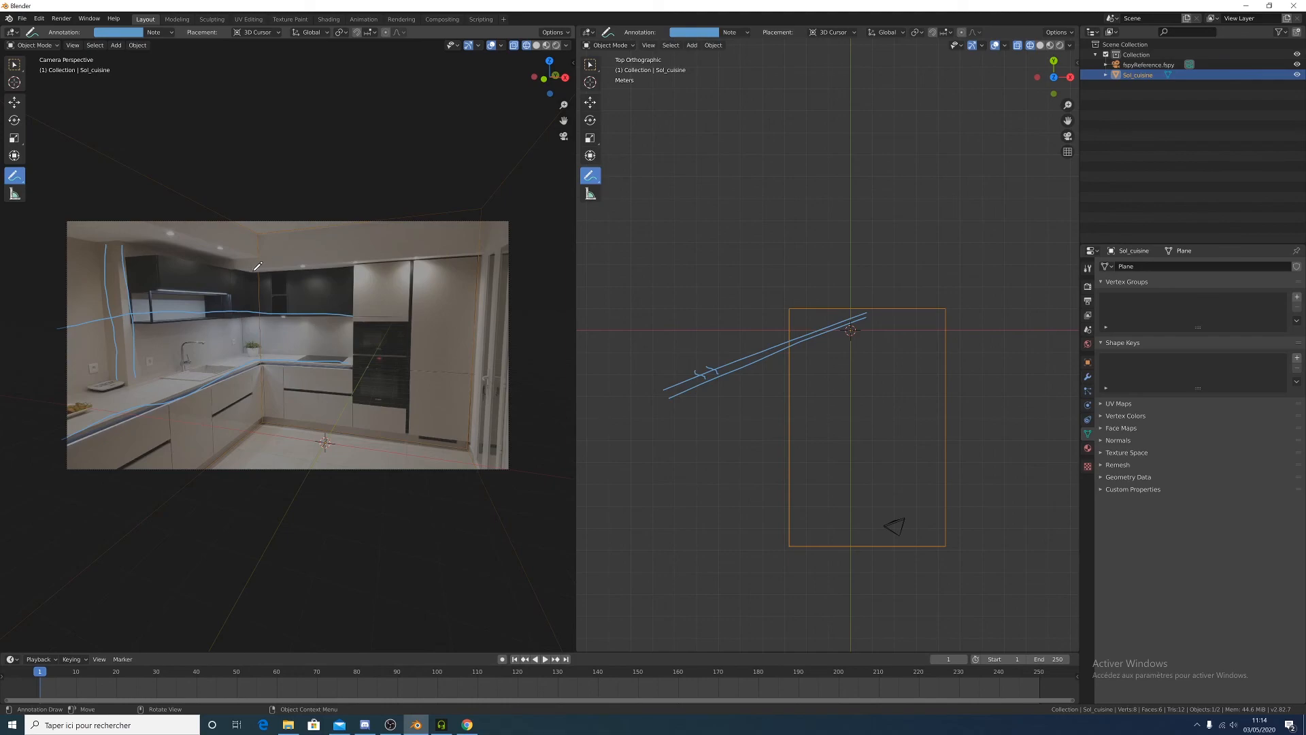
{"action": "left_click_drag", "start_coordinate": [246, 263], "coordinate": [488, 247]}
{"action": "mouse_move", "coordinate": [96, 209]}
{"action": "left_mouse_down"}
{"action": "mouse_move", "coordinate": [272, 243]}
{"action": "mouse_move", "coordinate": [203, 239]}
{"action": "mouse_move", "coordinate": [112, 207]}
{"action": "left_mouse_up"}
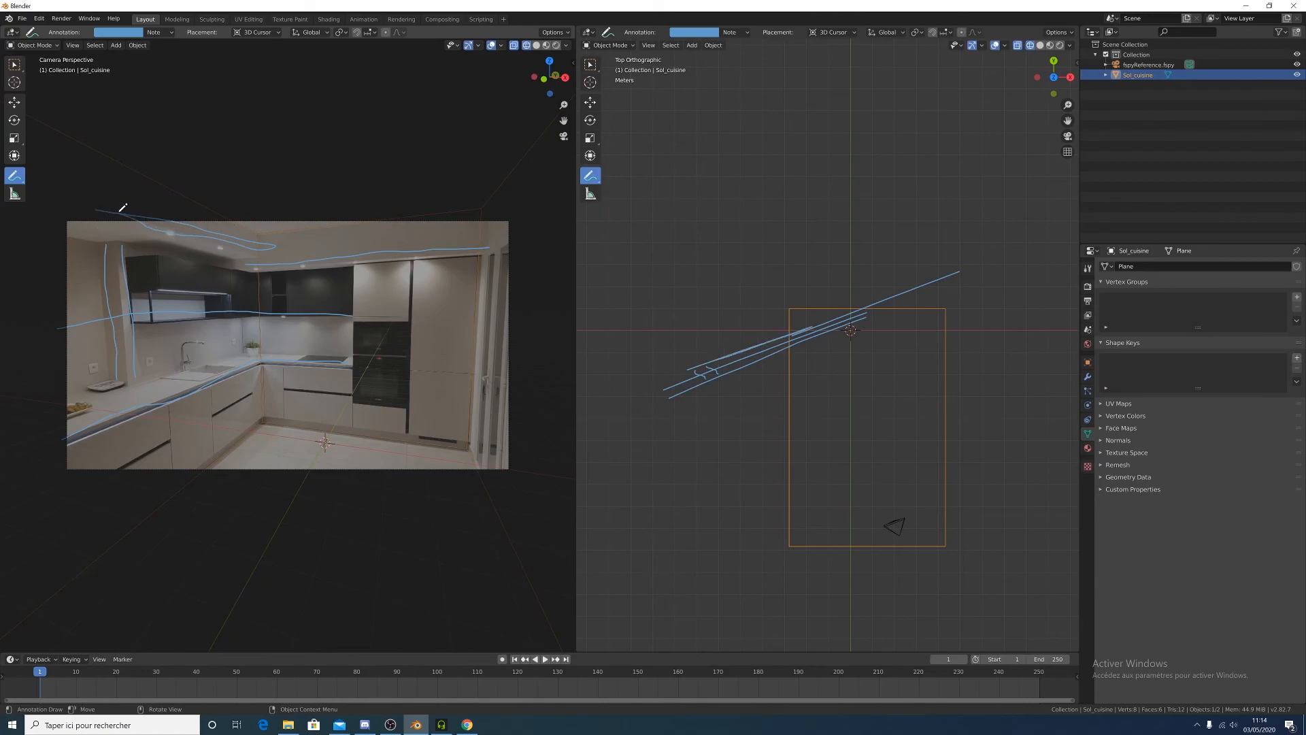
{"action": "left_click_drag", "start_coordinate": [190, 230], "coordinate": [100, 383]}
{"action": "left_click_drag", "start_coordinate": [249, 265], "coordinate": [126, 417]}
{"action": "left_click_drag", "start_coordinate": [255, 272], "coordinate": [156, 377]}
{"action": "left_click_drag", "start_coordinate": [253, 297], "coordinate": [207, 398]}
Hide the annotations in the camera view through its overlay settings
{"action": "left_click", "coordinate": [501, 45]}
{"action": "left_click", "coordinate": [478, 46]}
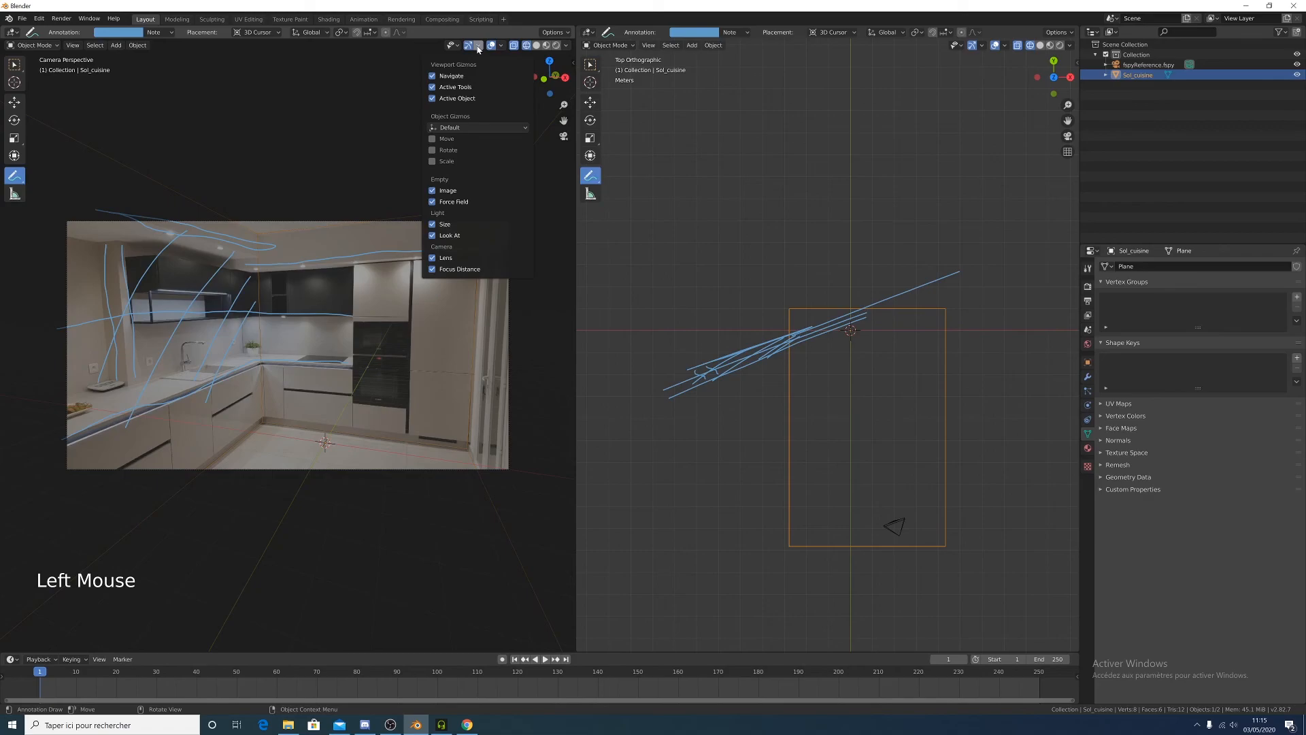
{"action": "left_click", "coordinate": [502, 46]}
{"action": "left_click", "coordinate": [440, 127]}
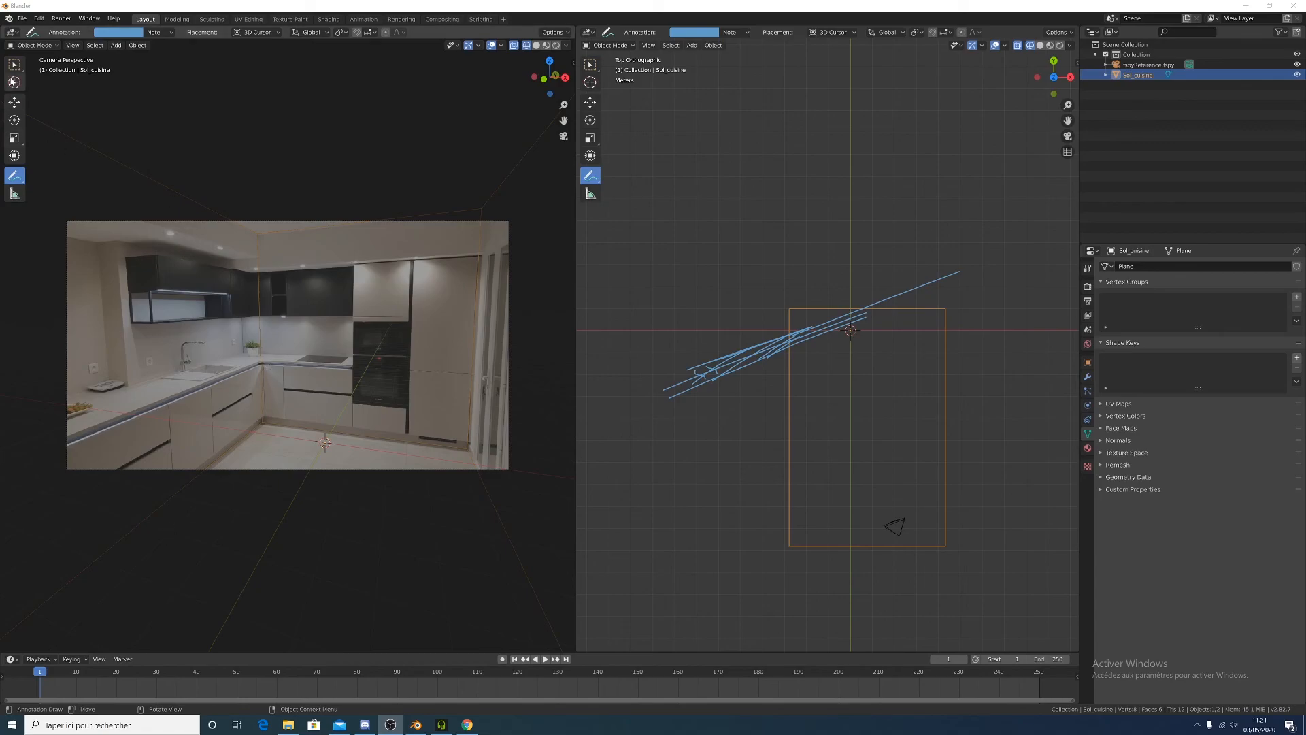
Return to the Select Box tool and enlarge the camera view until the top view is a narrow strip
{"action": "left_click", "coordinate": [14, 65]}
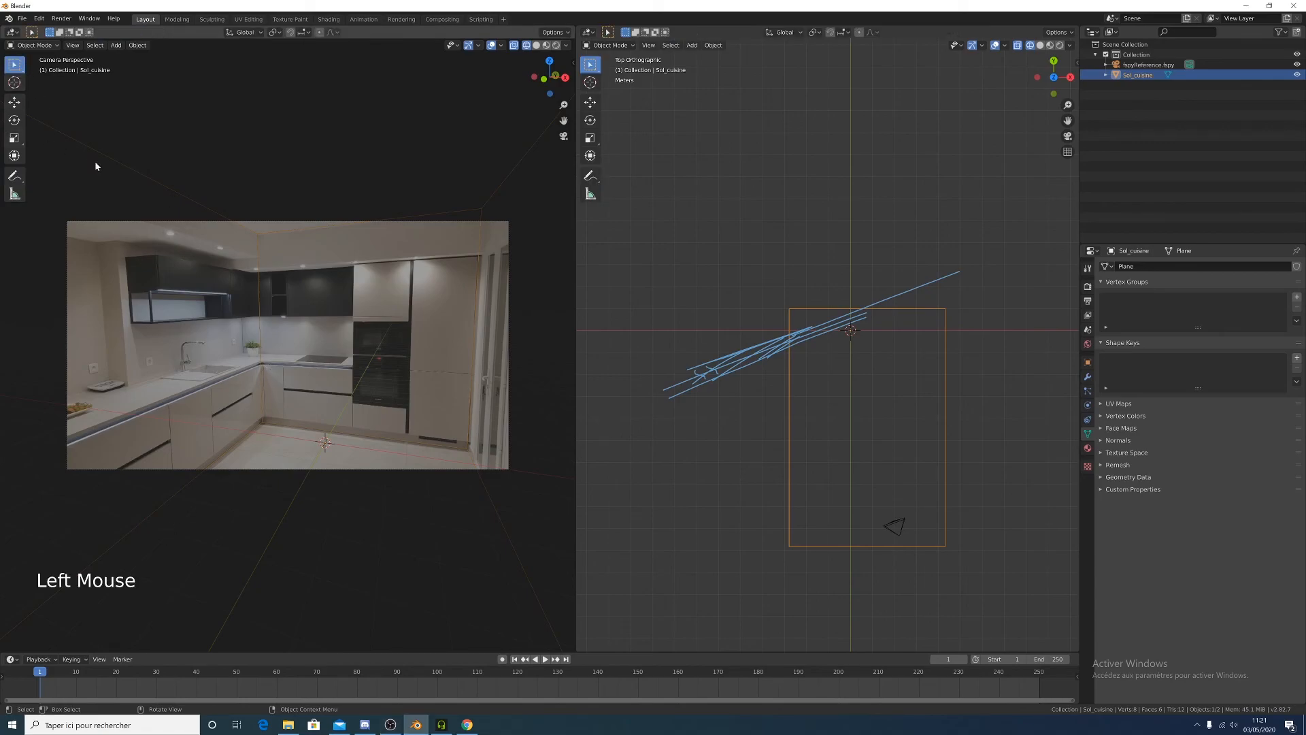
{"action": "left_click", "coordinate": [262, 304]}
{"action": "left_click_drag", "start_coordinate": [576, 344], "coordinate": [955, 437]}
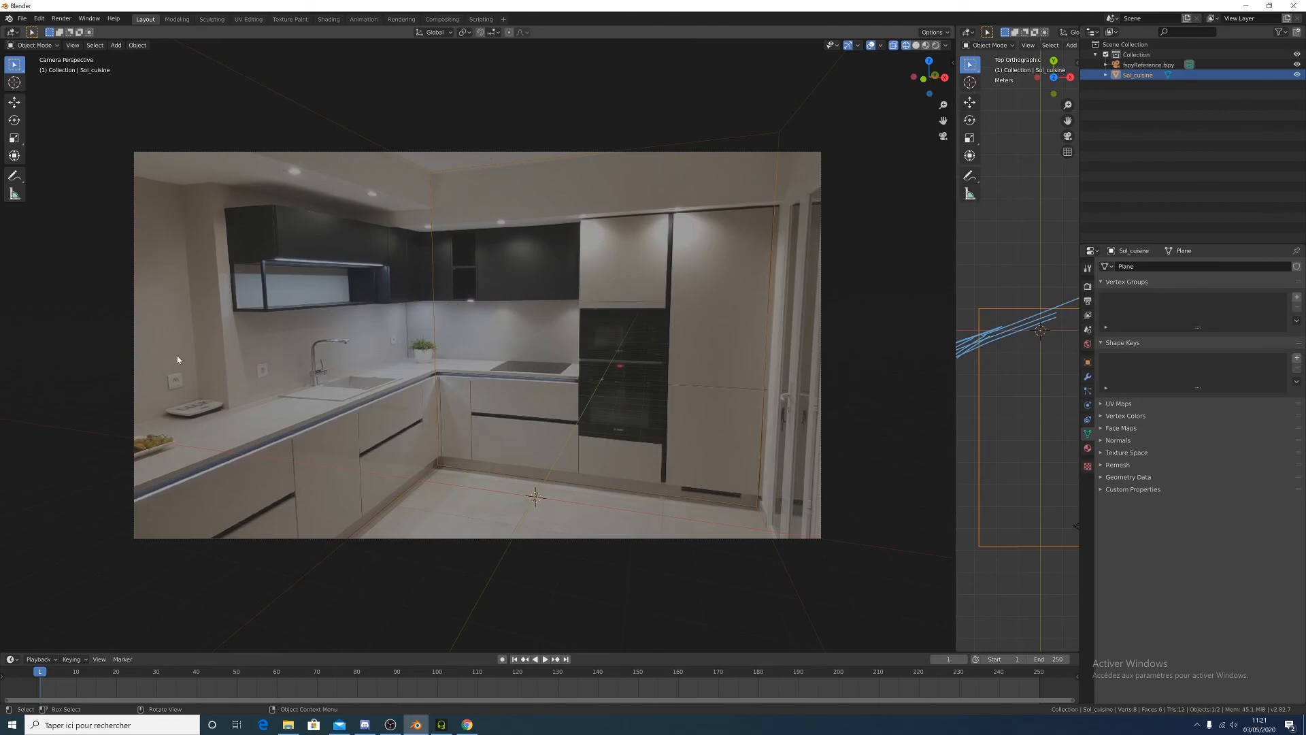
In Edit Mode, add a horizontal loop cut around the room walls, slid by -0.663 to the lowered ceiling line above the cabinets
{"action": "key", "text": "Tab"}
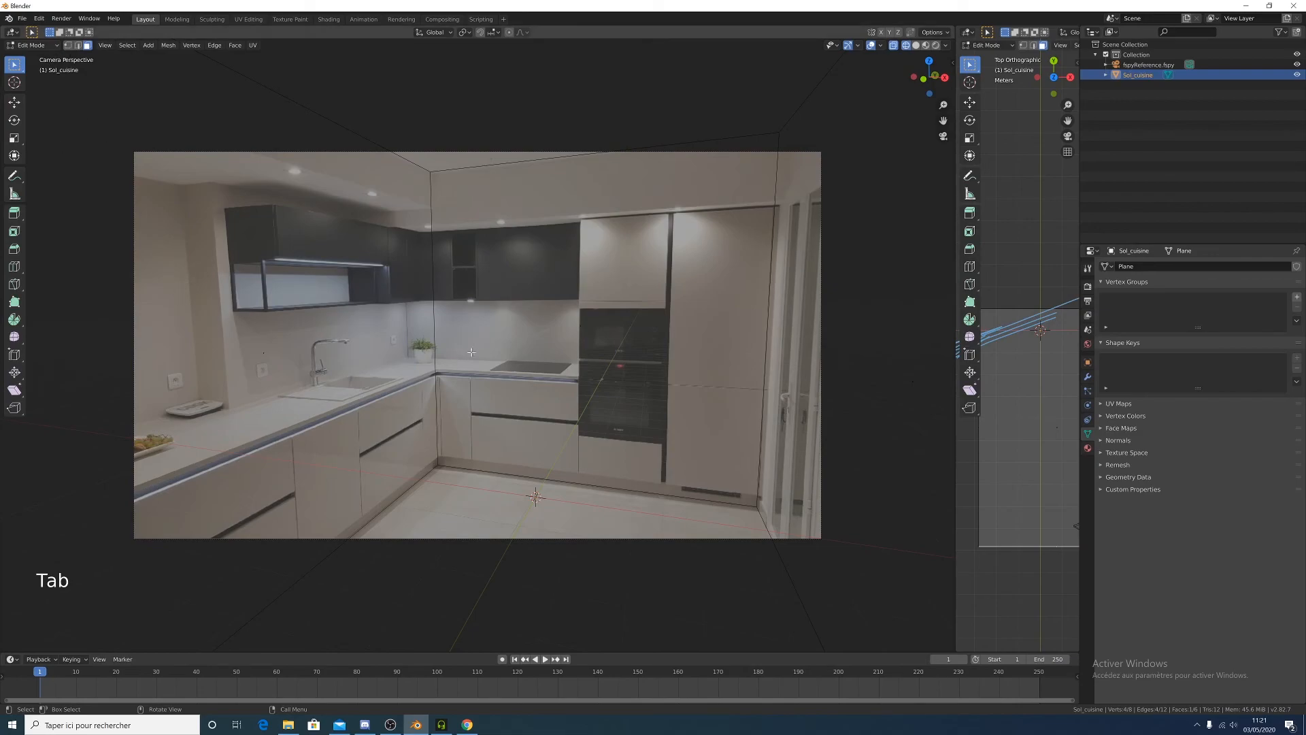
{"action": "key", "text": "ctrl"}
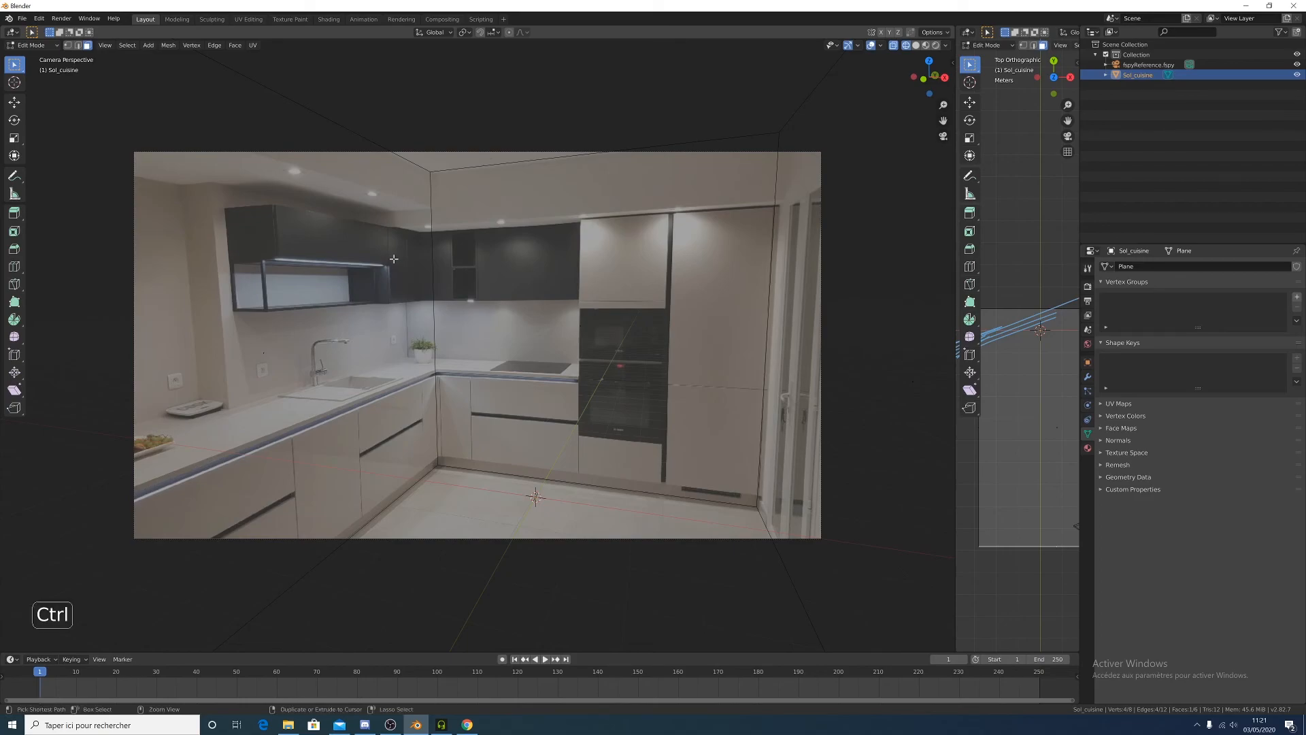
{"action": "key", "text": "ctrl+r"}
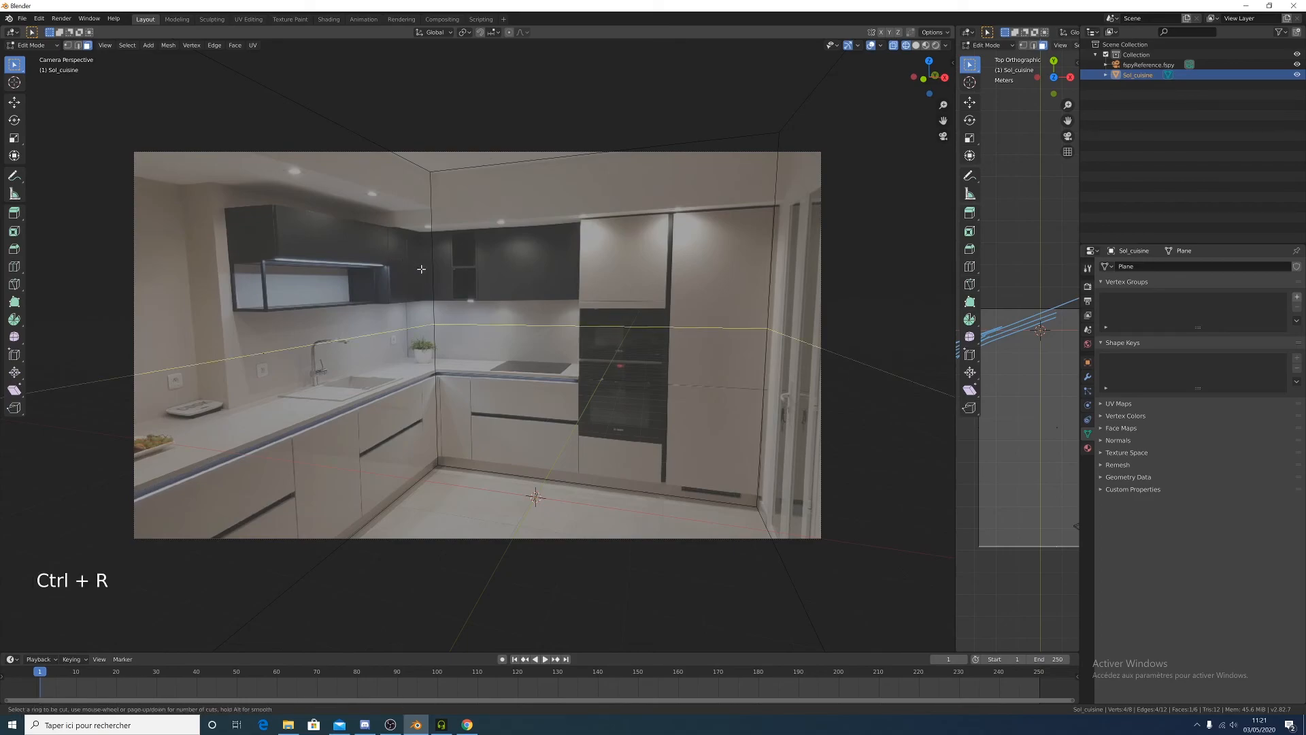
{"action": "left_click", "coordinate": [421, 268]}
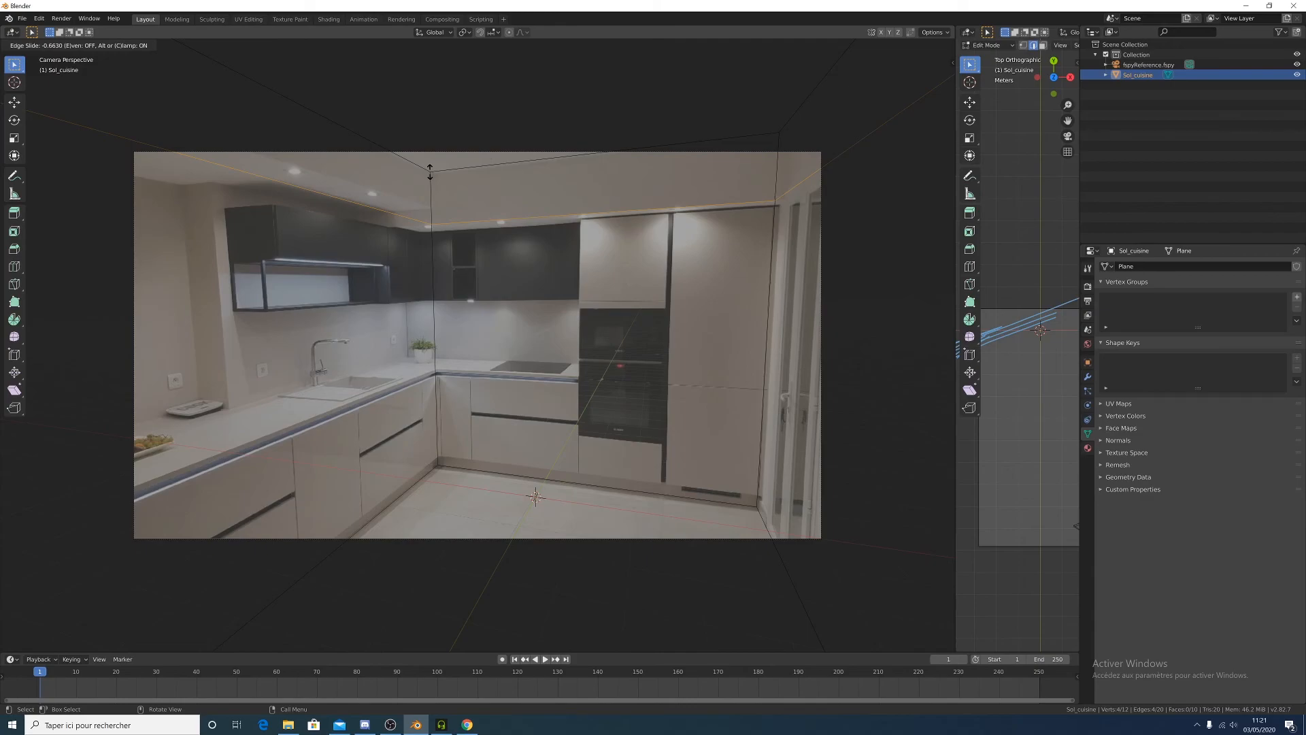
{"action": "left_click", "coordinate": [430, 171]}
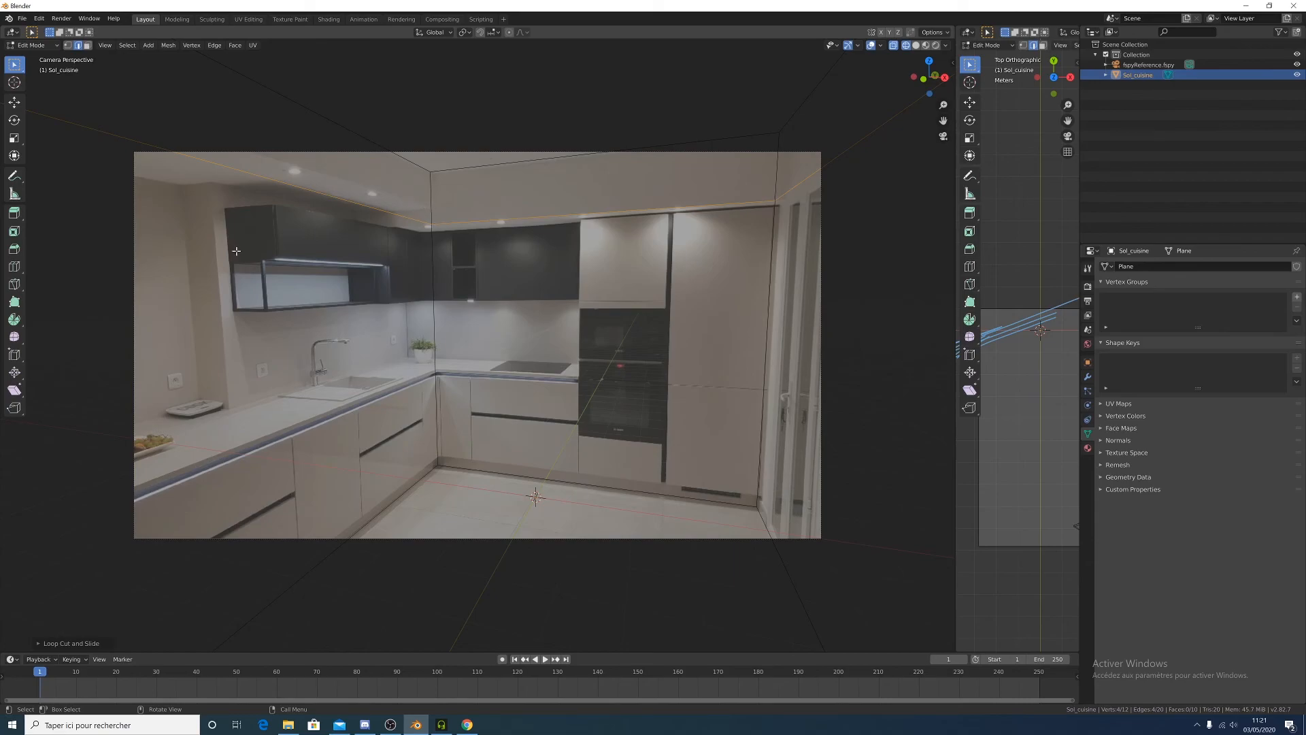
Add a vertical loop cut across the room and slide it to the side wall's offset beside the wall units
{"action": "key", "text": "ctrl+r"}
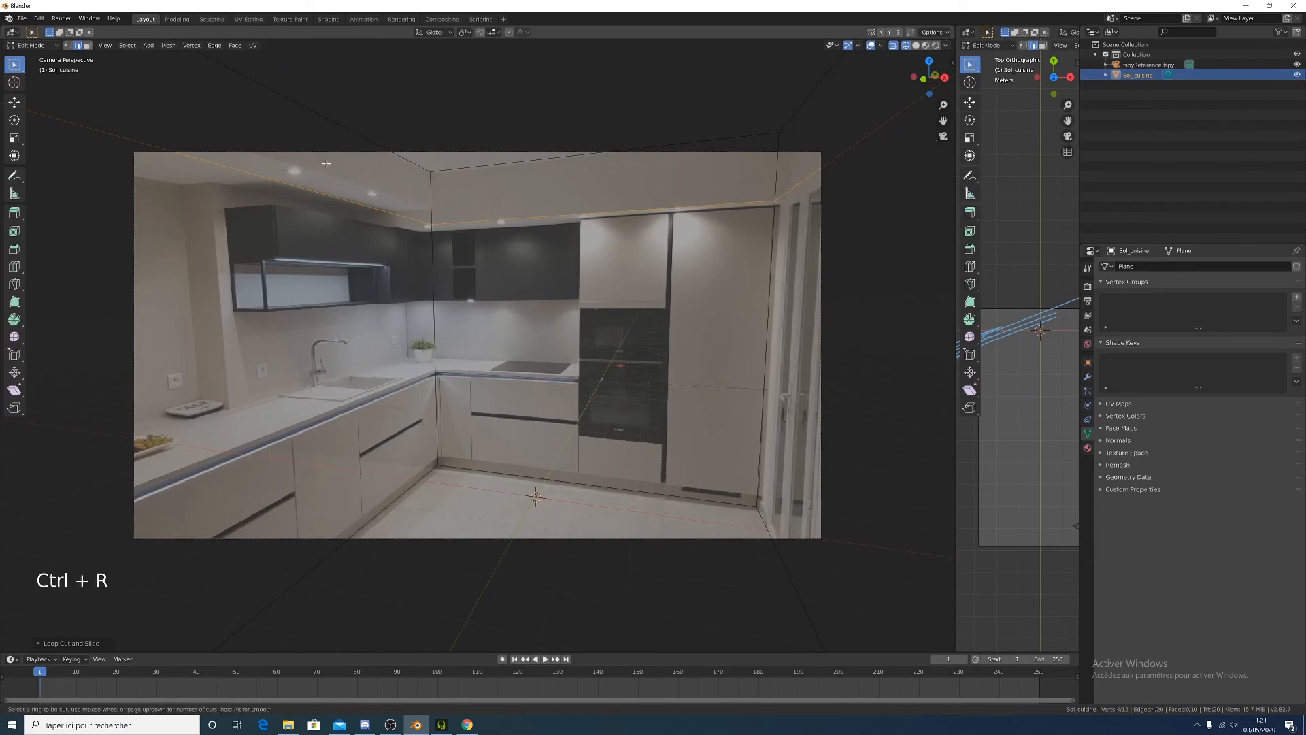
{"action": "left_click", "coordinate": [272, 172]}
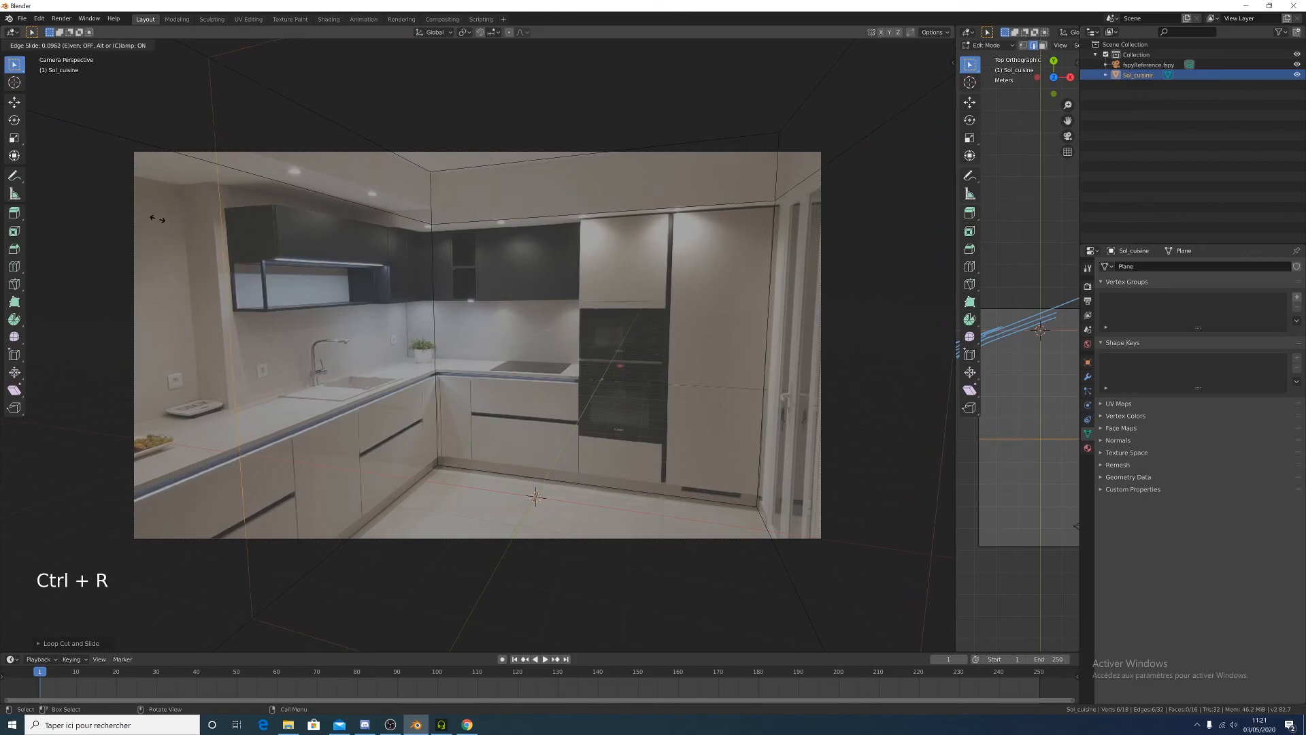
{"action": "left_click", "coordinate": [126, 263]}
{"action": "scroll", "coordinate": [265, 602], "scroll_direction": "down", "scroll_amount": 5}
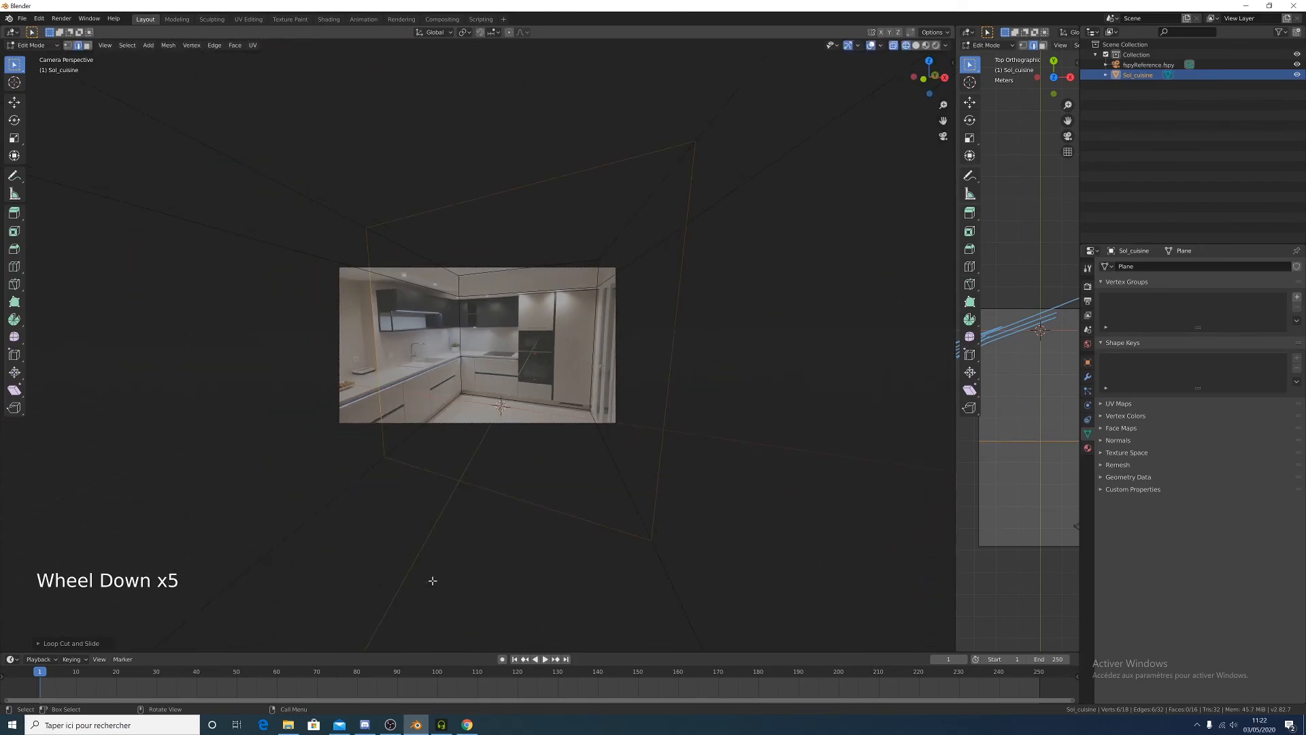
{"action": "scroll", "coordinate": [442, 525], "scroll_direction": "up", "scroll_amount": 8}
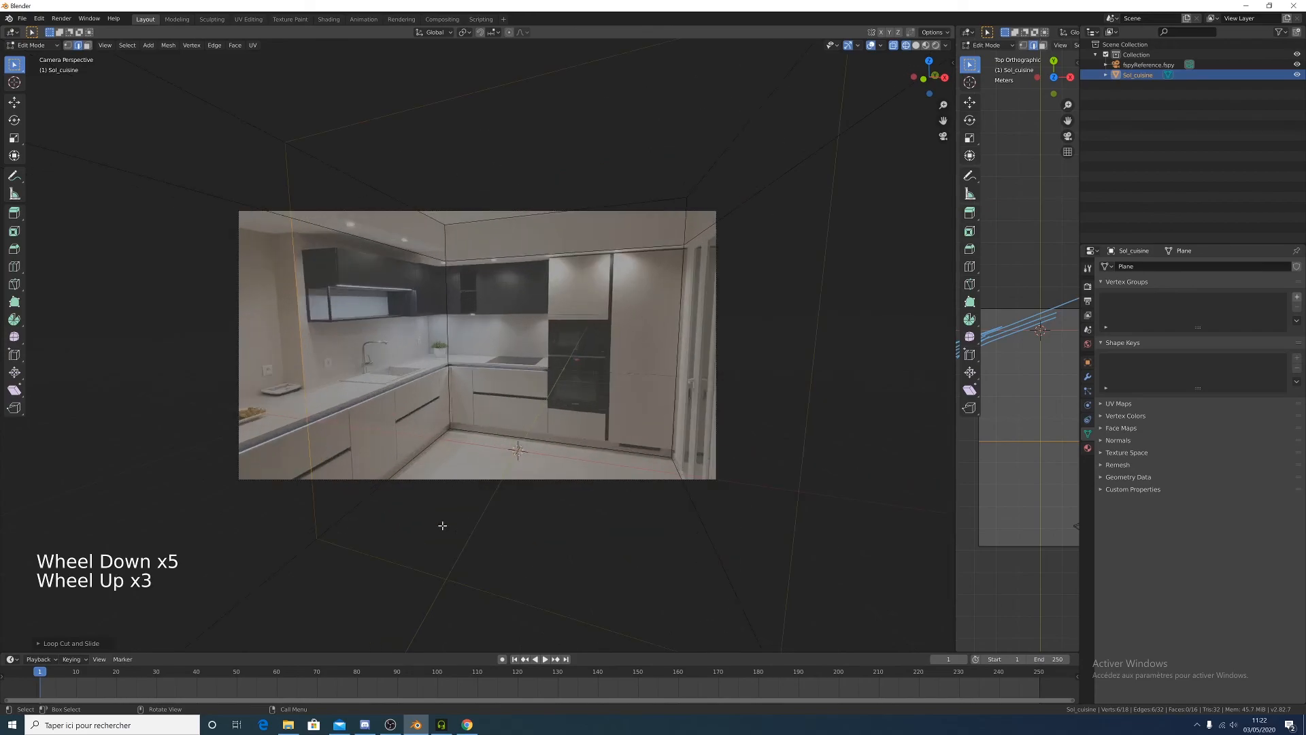
{"action": "scroll", "coordinate": [441, 526], "scroll_direction": "down", "scroll_amount": 2}
{"action": "scroll", "coordinate": [441, 526], "scroll_direction": "down", "scroll_amount": 1}
{"action": "scroll", "coordinate": [440, 526], "scroll_direction": "up", "scroll_amount": 1}
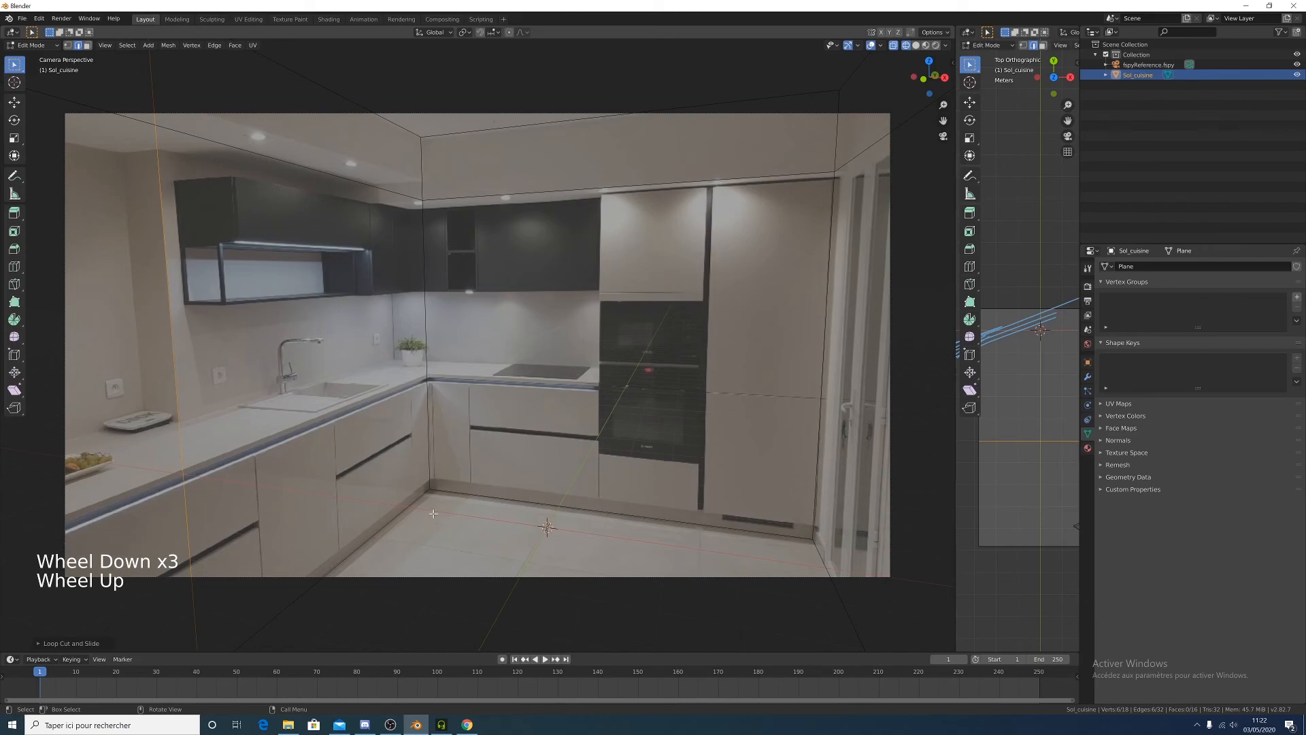
Undo both loop cuts on the room box and switch the camera view to Solid shading
{"action": "key", "text": "ctrl+z"}
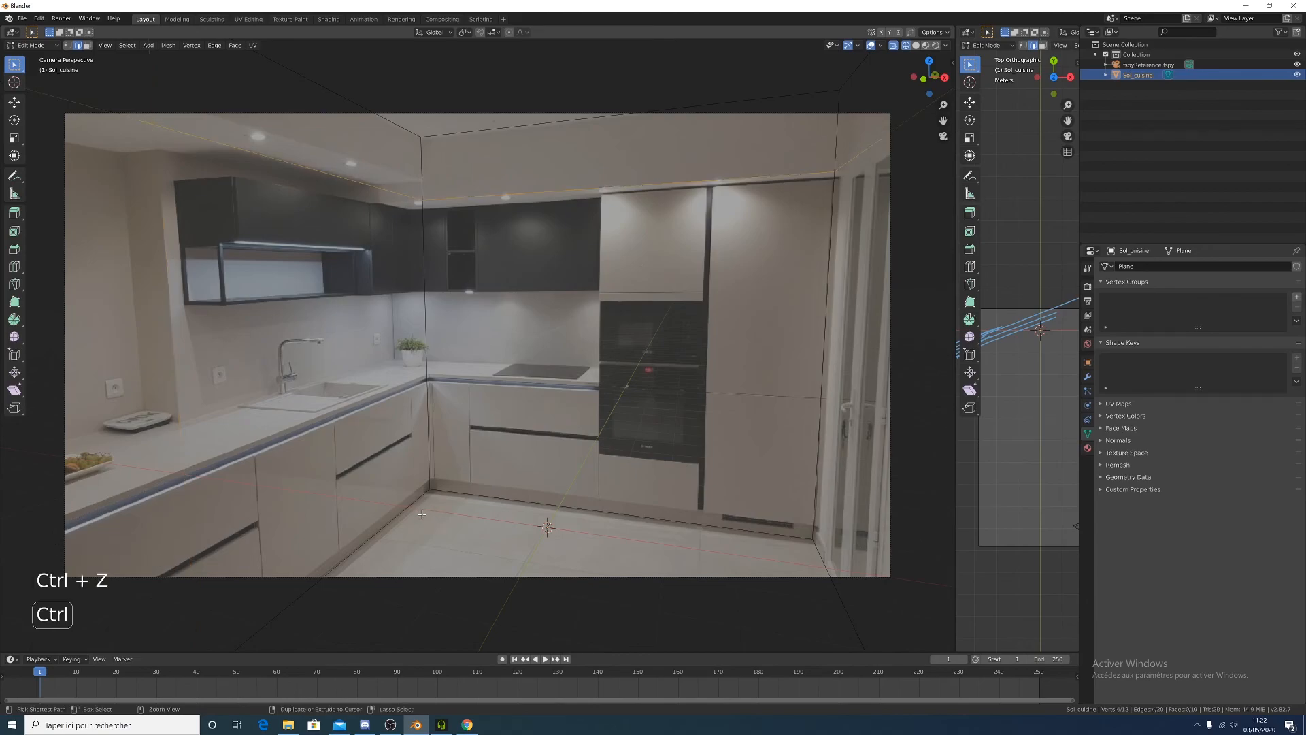
{"action": "key", "text": "ctrl+z"}
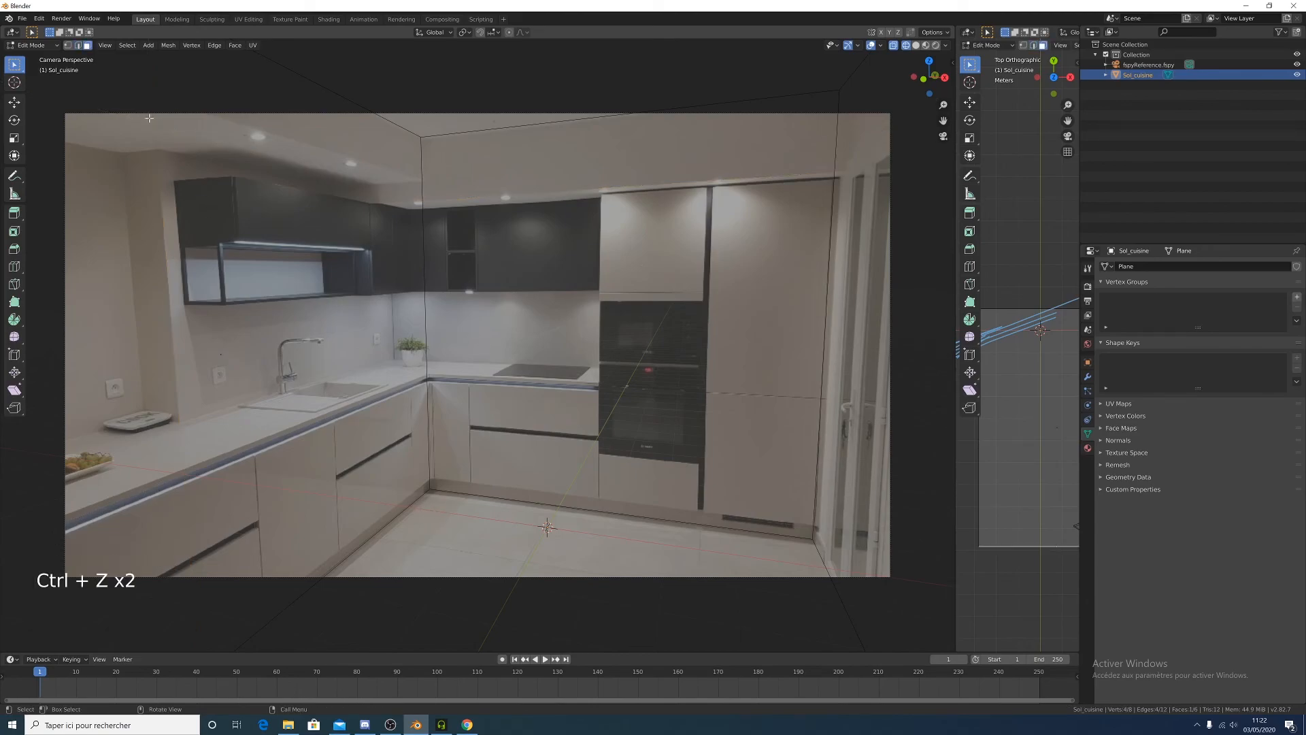
{"action": "key", "text": "z"}
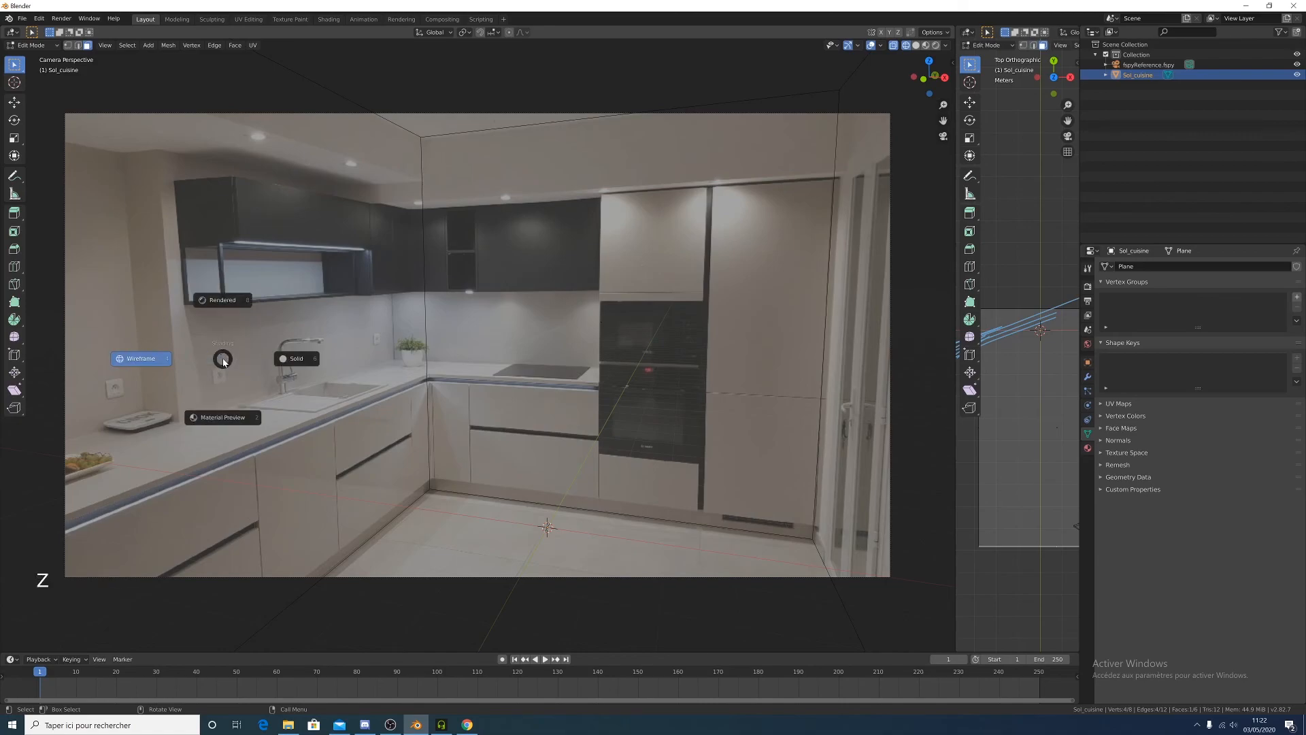
{"action": "left_click", "coordinate": [283, 360]}
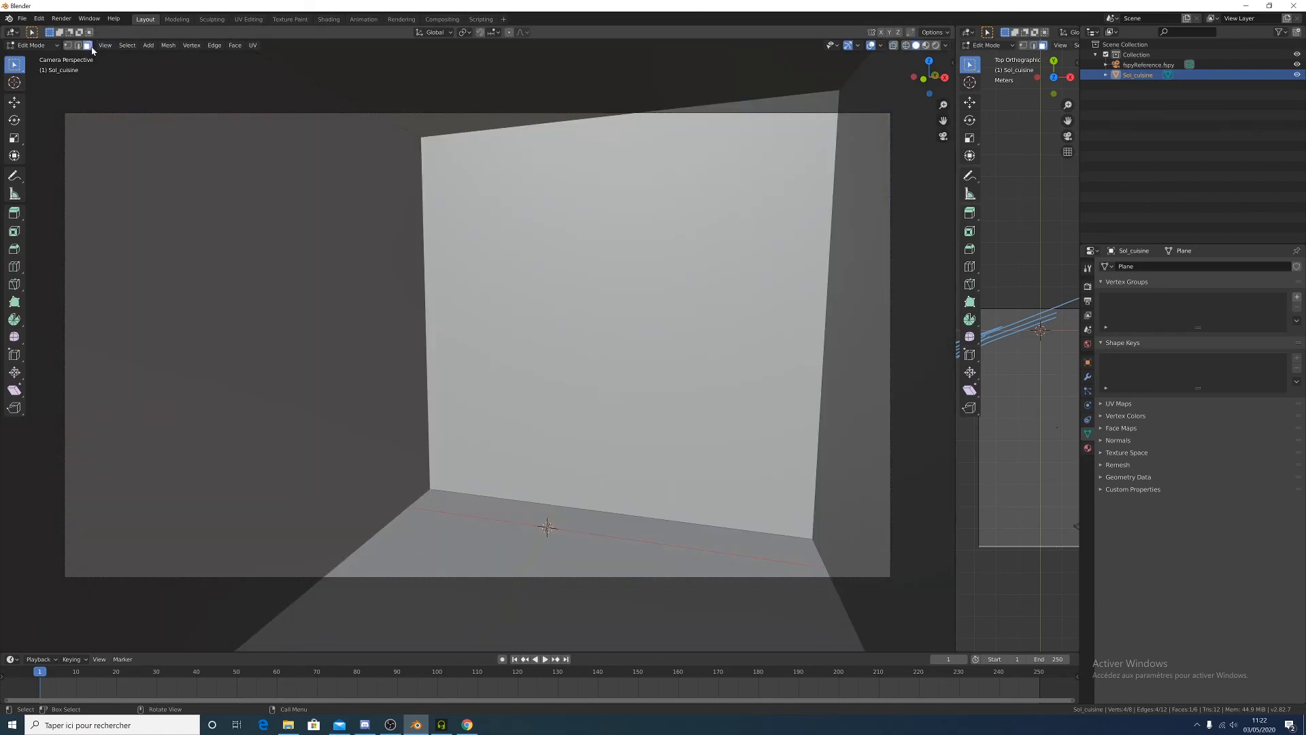
Separate the room's left wall and back wall faces into individual objects by selection, and select the right wall face
{"action": "left_click", "coordinate": [231, 338]}
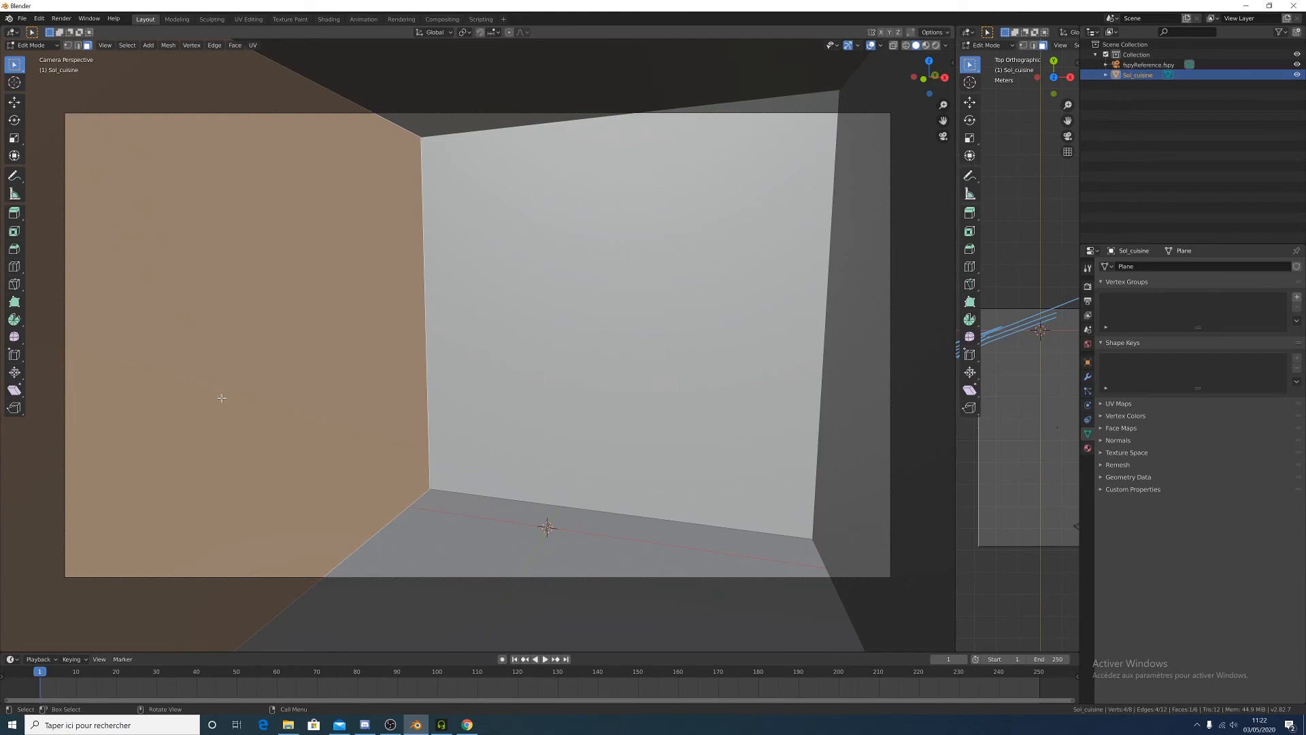
{"action": "key", "text": "p"}
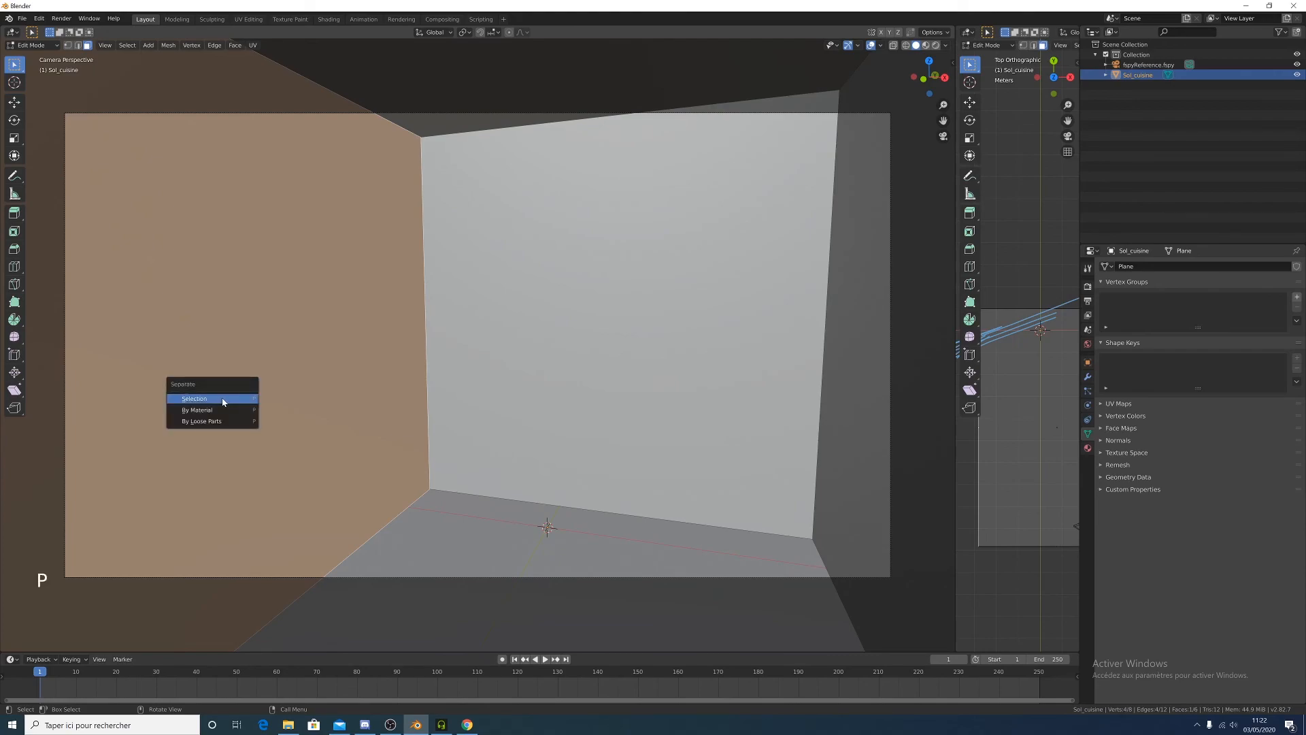
{"action": "left_click", "coordinate": [223, 398]}
{"action": "left_click", "coordinate": [601, 307]}
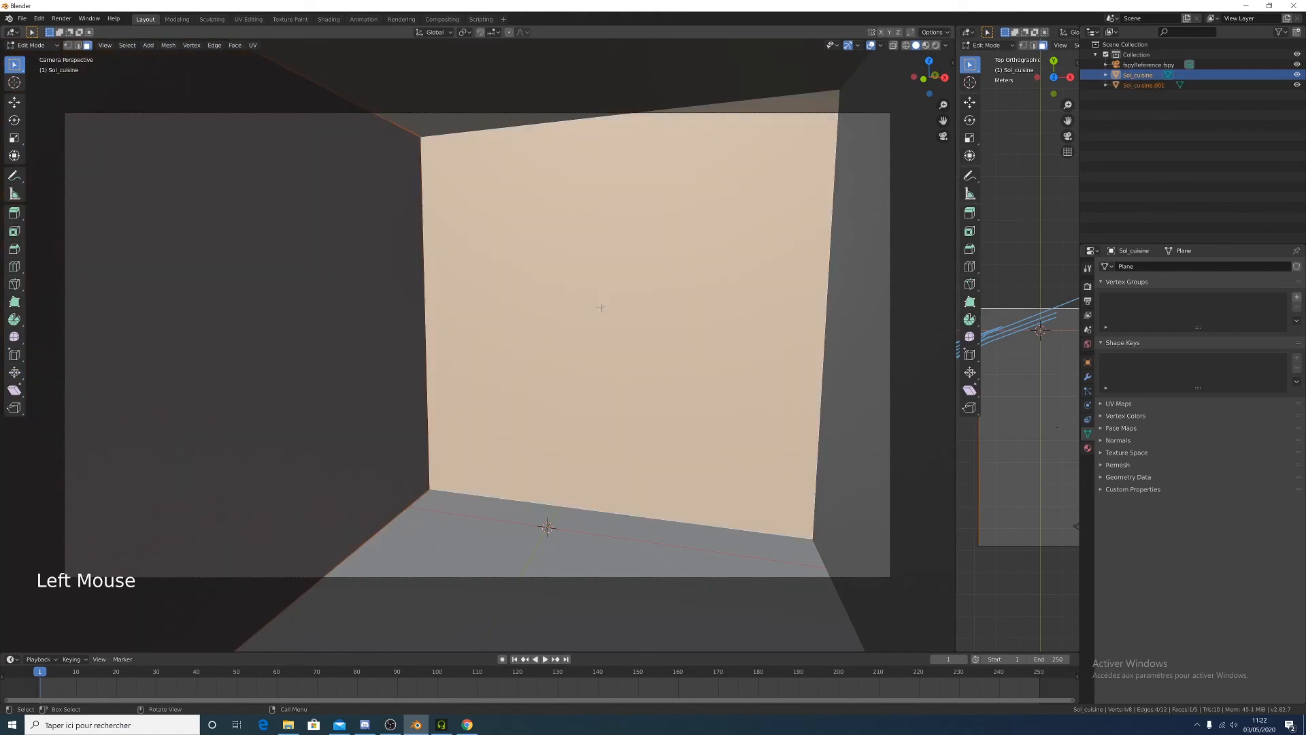
{"action": "key", "text": "p"}
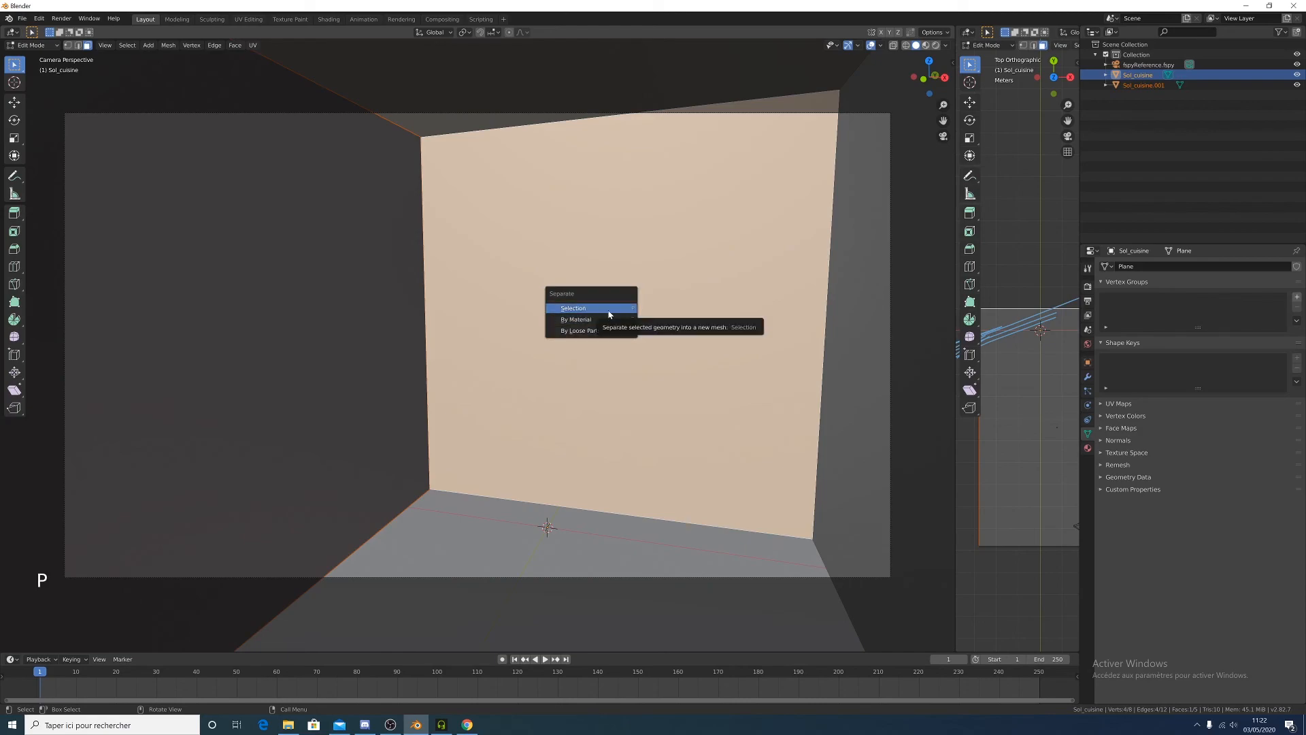
{"action": "left_click", "coordinate": [607, 310]}
{"action": "left_click", "coordinate": [868, 376]}
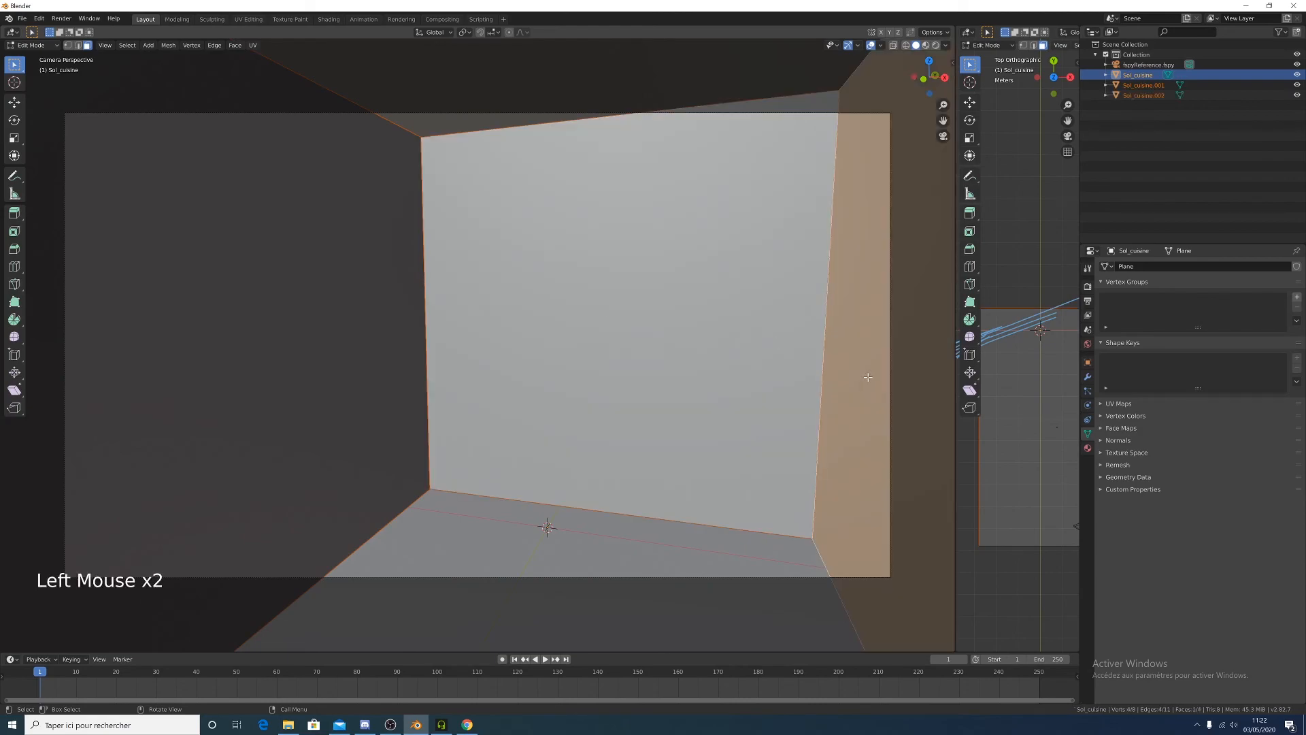
Separate the right wall face and the ceiling face into their own objects and return to Object Mode
{"action": "key", "text": "p"}
{"action": "left_click", "coordinate": [869, 378]}
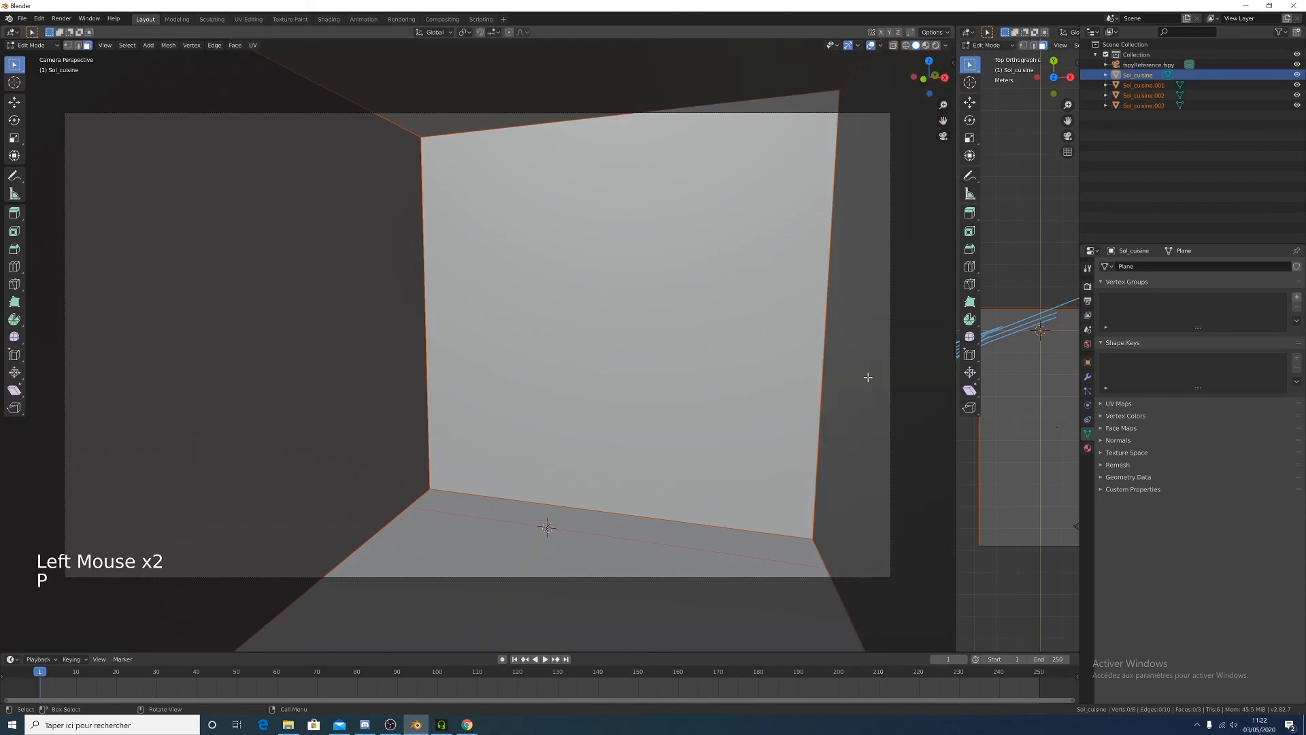
{"action": "left_click", "coordinate": [427, 106]}
{"action": "key", "text": "p"}
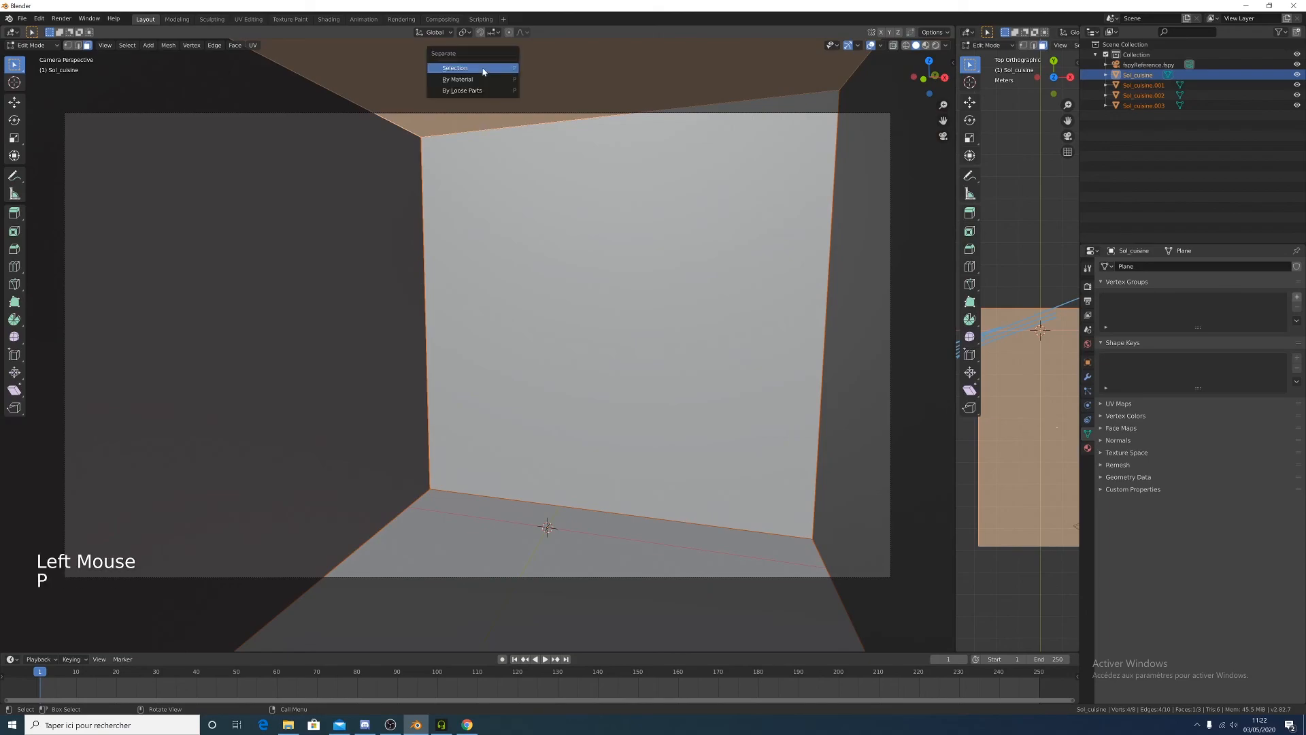
{"action": "left_click", "coordinate": [483, 68]}
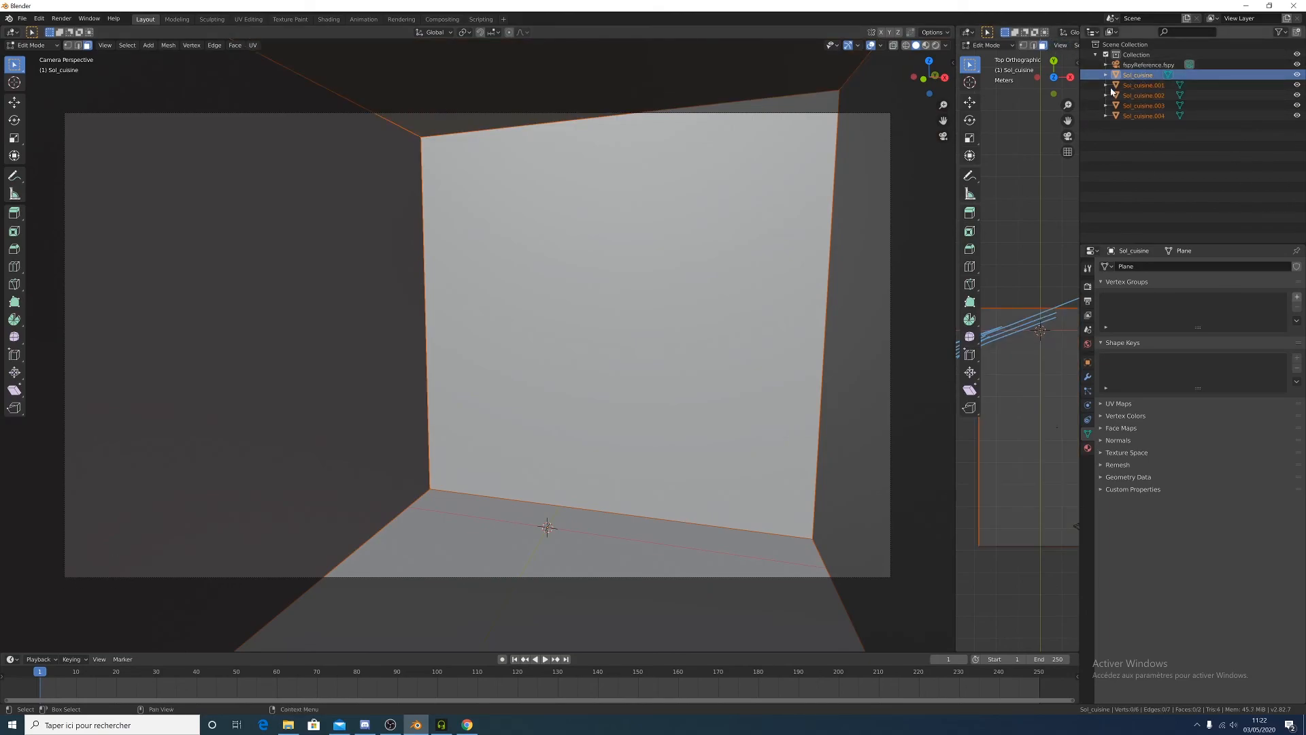
{"action": "left_click", "coordinate": [511, 86]}
{"action": "left_click", "coordinate": [22, 47]}
{"action": "left_click", "coordinate": [31, 58]}
Examine the room box from outside, selecting its faces one by one to check which are separate objects
{"action": "middle_click_drag", "start_coordinate": [374, 198], "coordinate": [344, 201]}
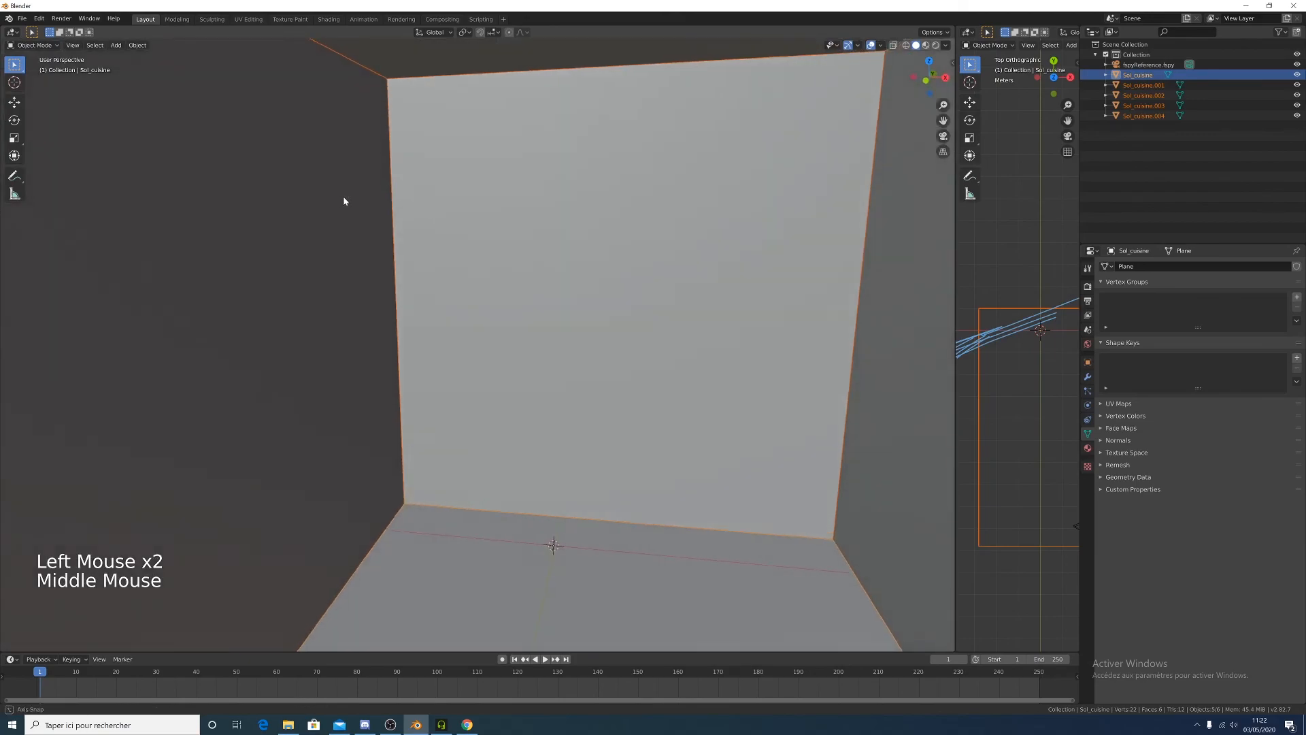
{"action": "scroll", "coordinate": [394, 207], "scroll_direction": "down", "scroll_amount": 6}
{"action": "left_click", "coordinate": [553, 310]}
{"action": "left_click", "coordinate": [508, 393]}
{"action": "left_click", "coordinate": [492, 378]}
{"action": "middle_click_drag", "start_coordinate": [493, 378], "coordinate": [522, 346]}
{"action": "left_click", "coordinate": [523, 366]}
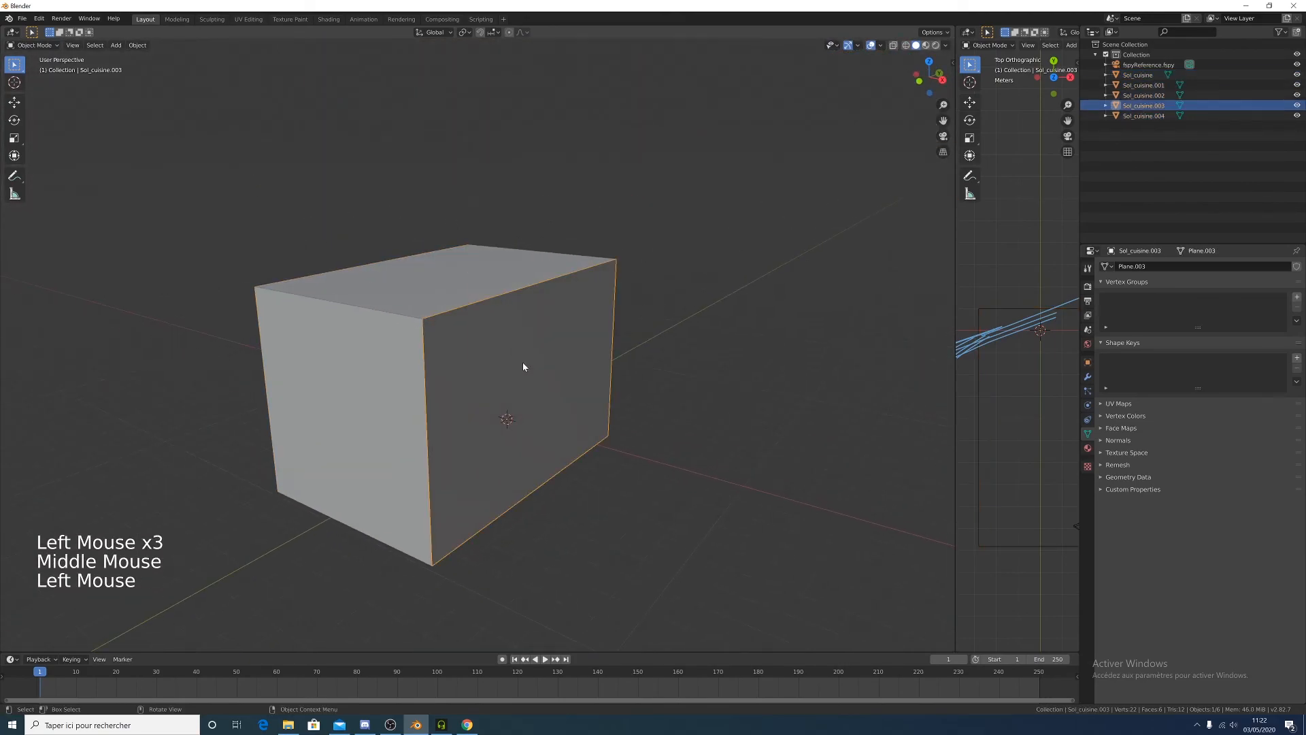
{"action": "left_click", "coordinate": [344, 382]}
{"action": "left_click", "coordinate": [518, 423]}
{"action": "left_click", "coordinate": [361, 382]}
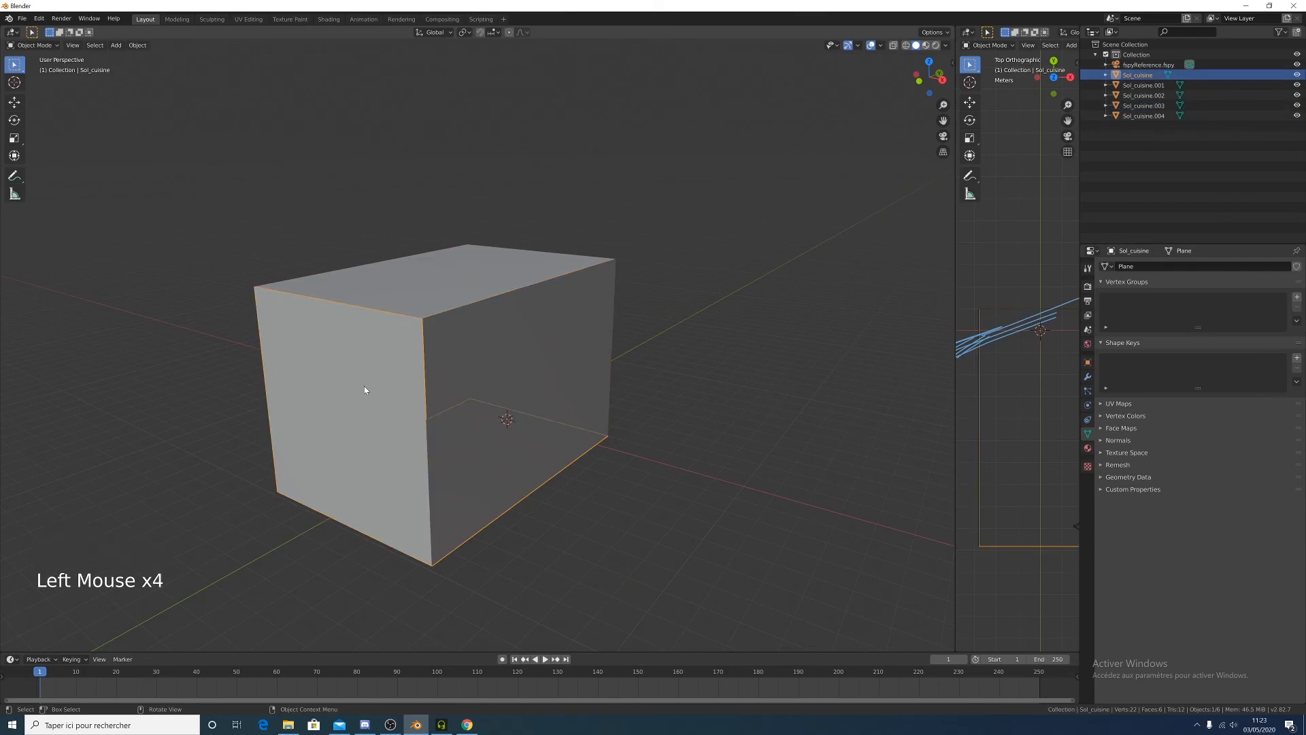
{"action": "middle_click_drag", "start_coordinate": [361, 351], "coordinate": [647, 369]}
{"action": "left_click", "coordinate": [447, 330]}
{"action": "left_click", "coordinate": [431, 309]}
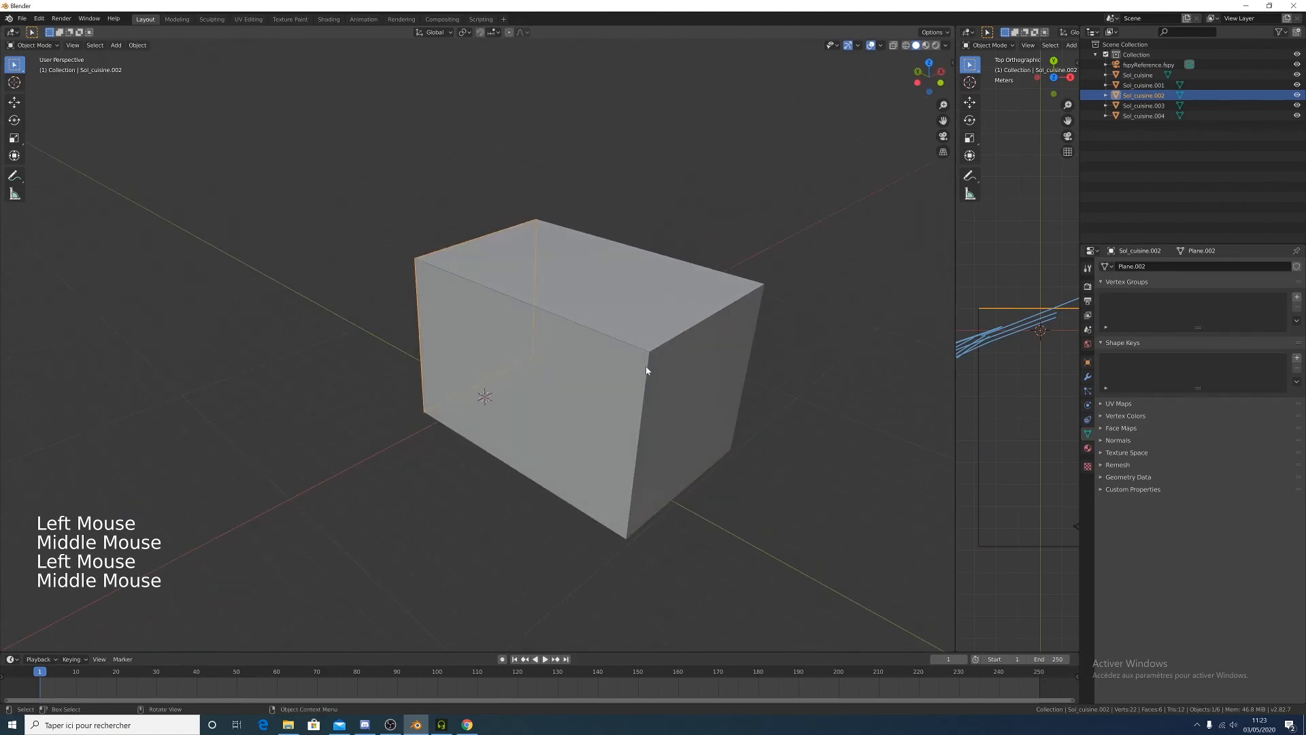
Separate the end wall face still joined to the floor of Sol_cuisine into its own object and return to Object Mode
{"action": "left_click", "coordinate": [693, 388]}
{"action": "key", "text": "Tab"}
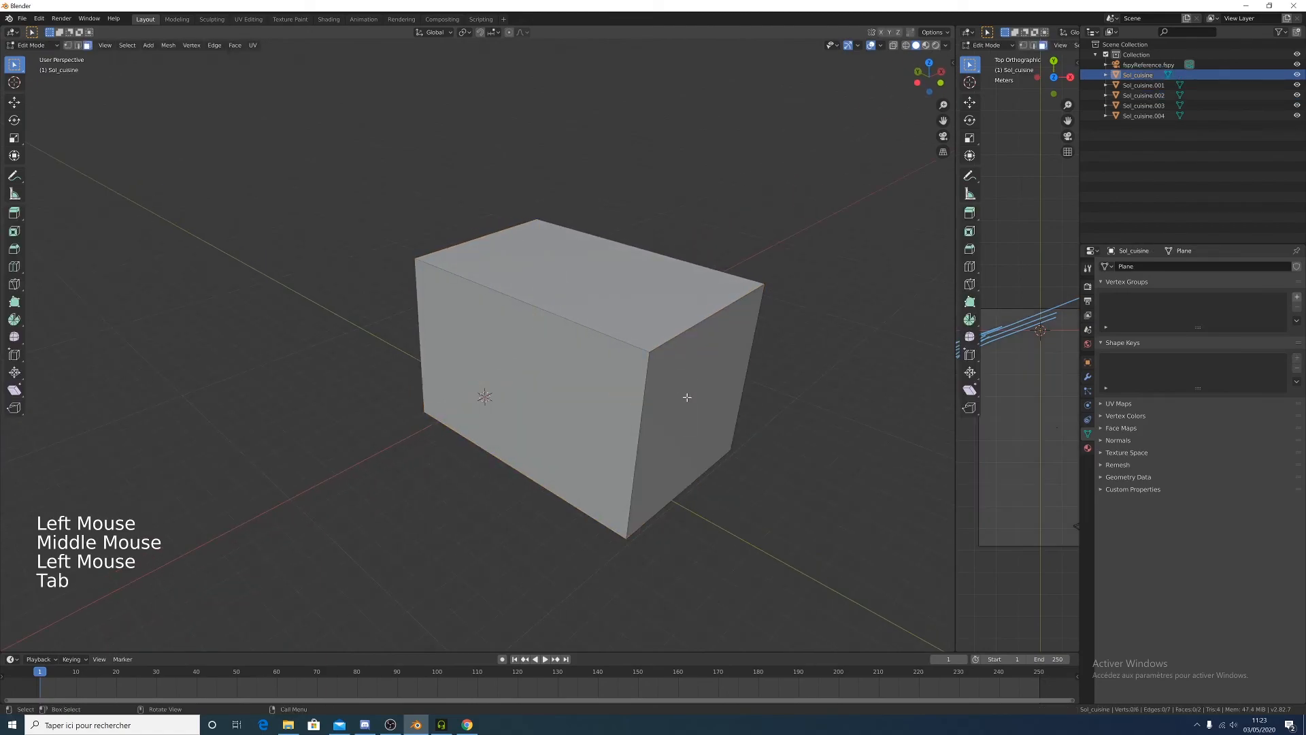
{"action": "left_click", "coordinate": [691, 400]}
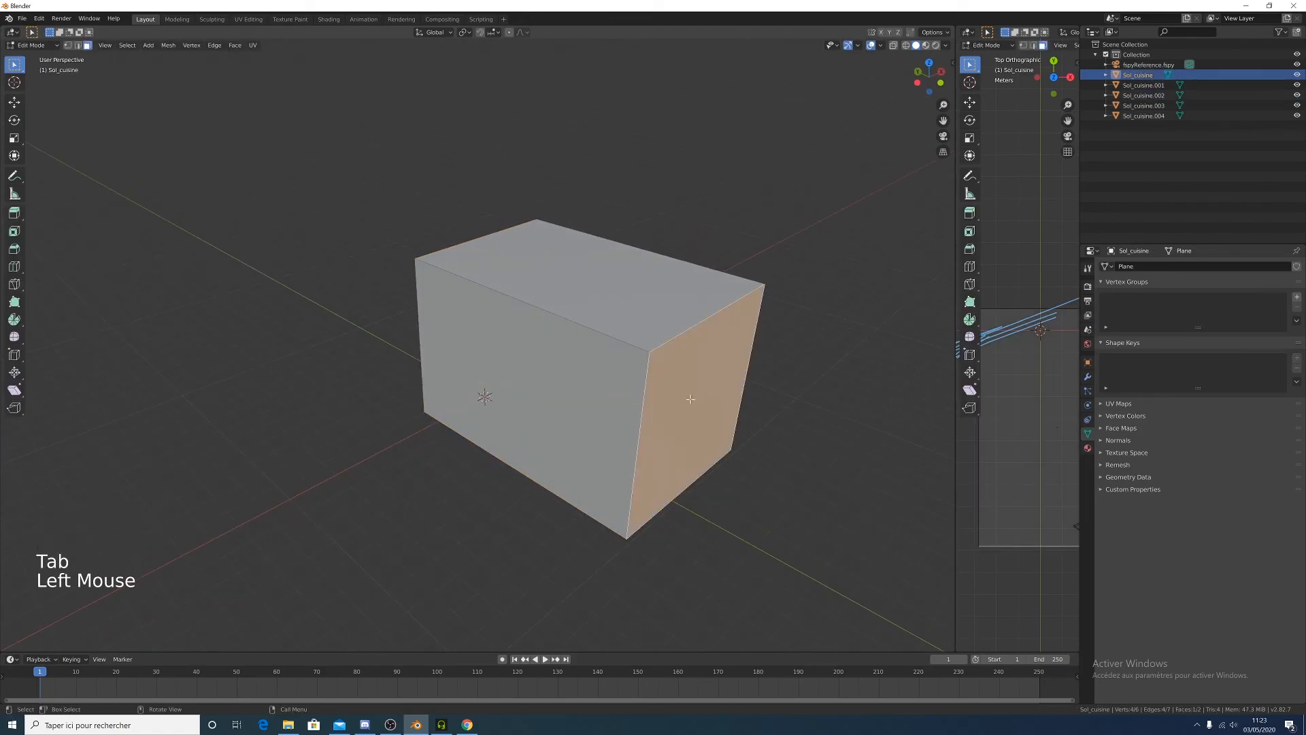
{"action": "key", "text": "p"}
{"action": "left_click", "coordinate": [690, 400]}
{"action": "key", "text": "Tab"}
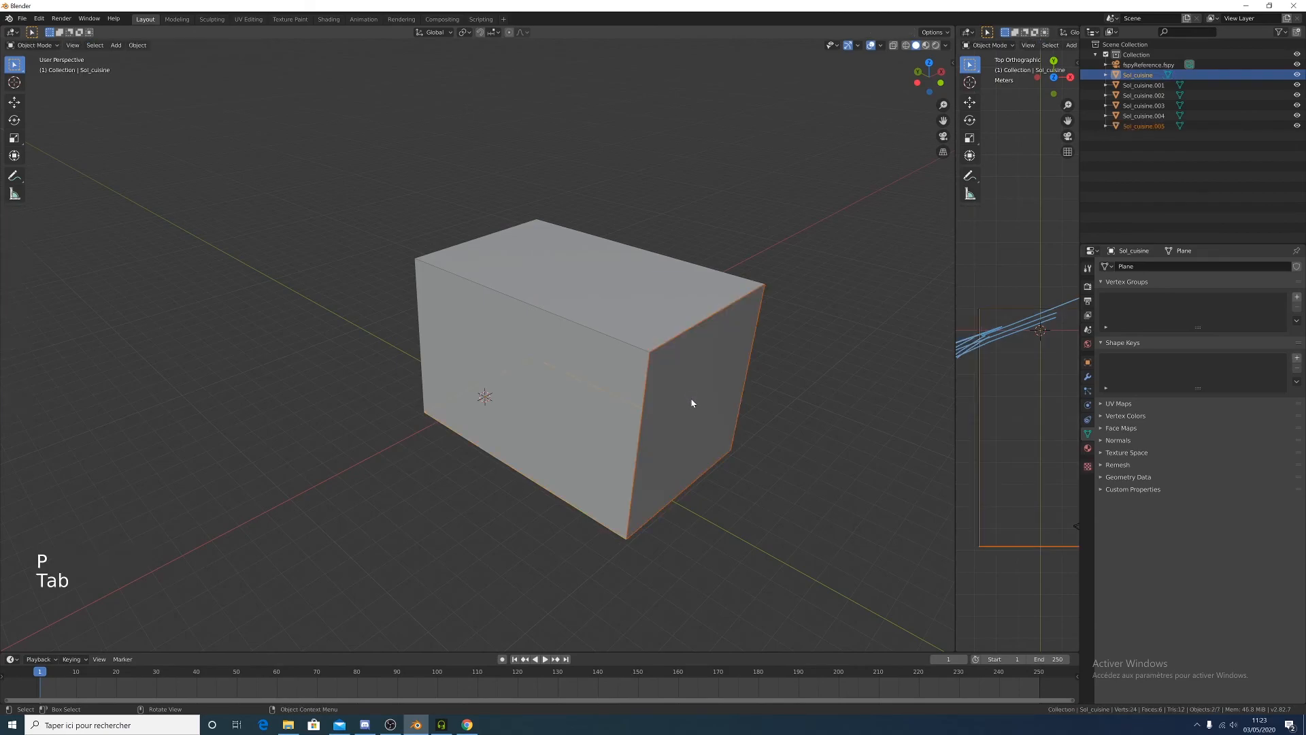
{"action": "key", "text": "Tab"}
{"action": "key", "text": "Tab"}
Check the walls and ceiling of the room as individual objects from several sides, ending in the camera view
{"action": "left_click", "coordinate": [667, 303]}
{"action": "left_click", "coordinate": [717, 392]}
{"action": "left_click", "coordinate": [586, 407]}
{"action": "left_click", "coordinate": [586, 409]}
{"action": "middle_click_drag", "start_coordinate": [586, 408], "coordinate": [500, 303]}
{"action": "left_click", "coordinate": [562, 388]}
{"action": "left_click", "coordinate": [479, 255]}
{"action": "middle_click_drag", "start_coordinate": [478, 256], "coordinate": [521, 274]}
{"action": "left_click", "coordinate": [502, 296]}
{"action": "left_click", "coordinate": [521, 273]}
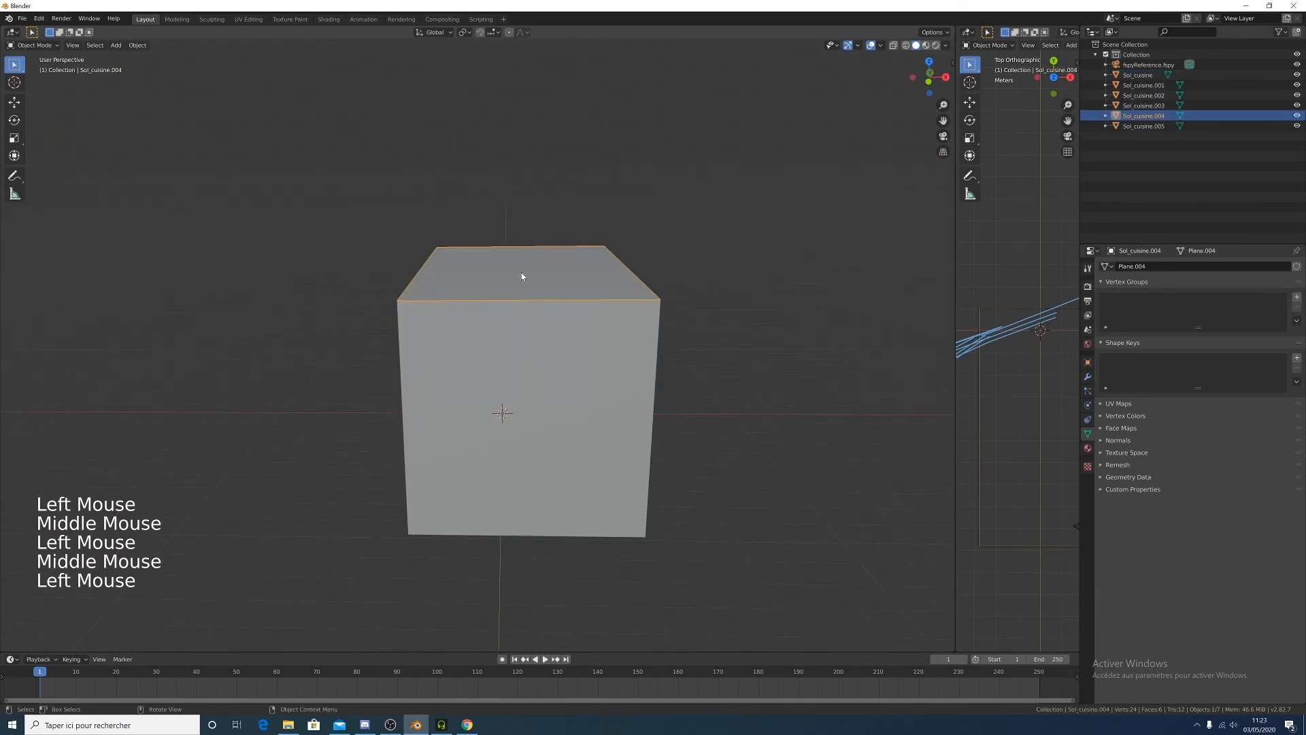
{"action": "key", "text": "KP_0"}
{"action": "left_click", "coordinate": [538, 257]}
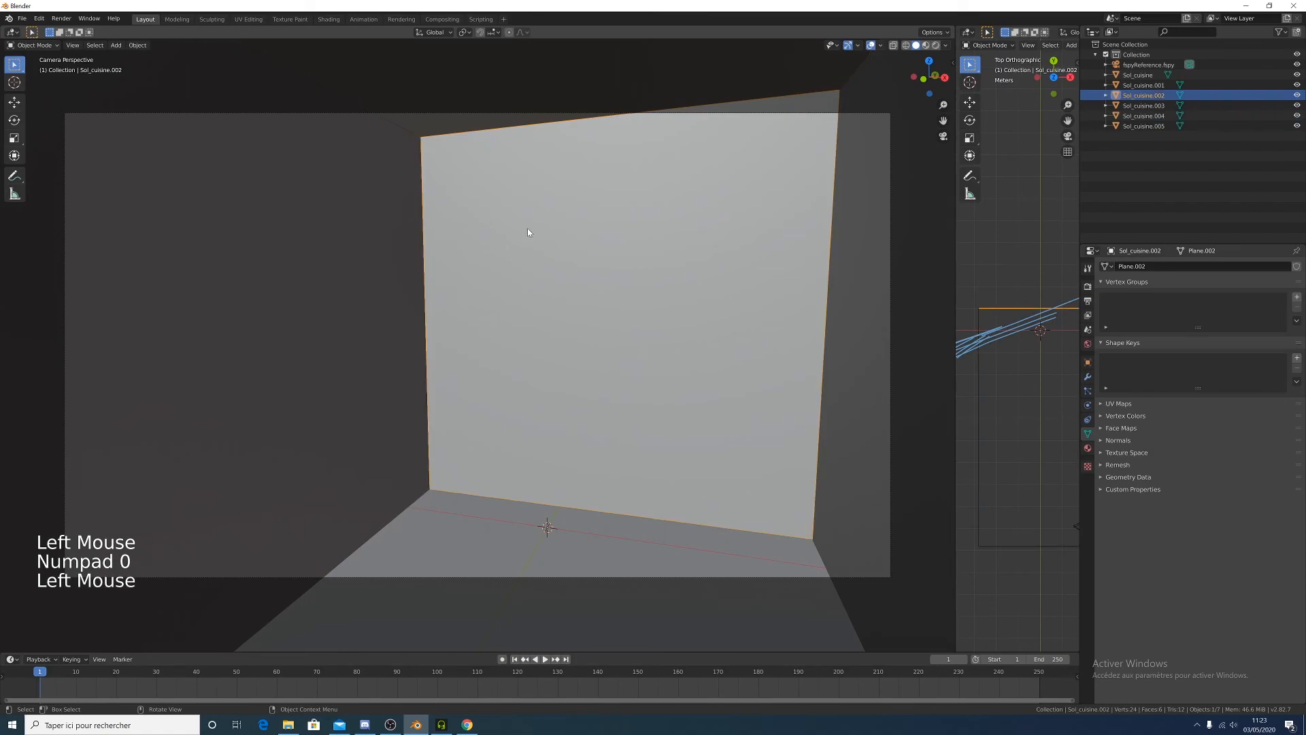
{"action": "key", "text": "Tab"}
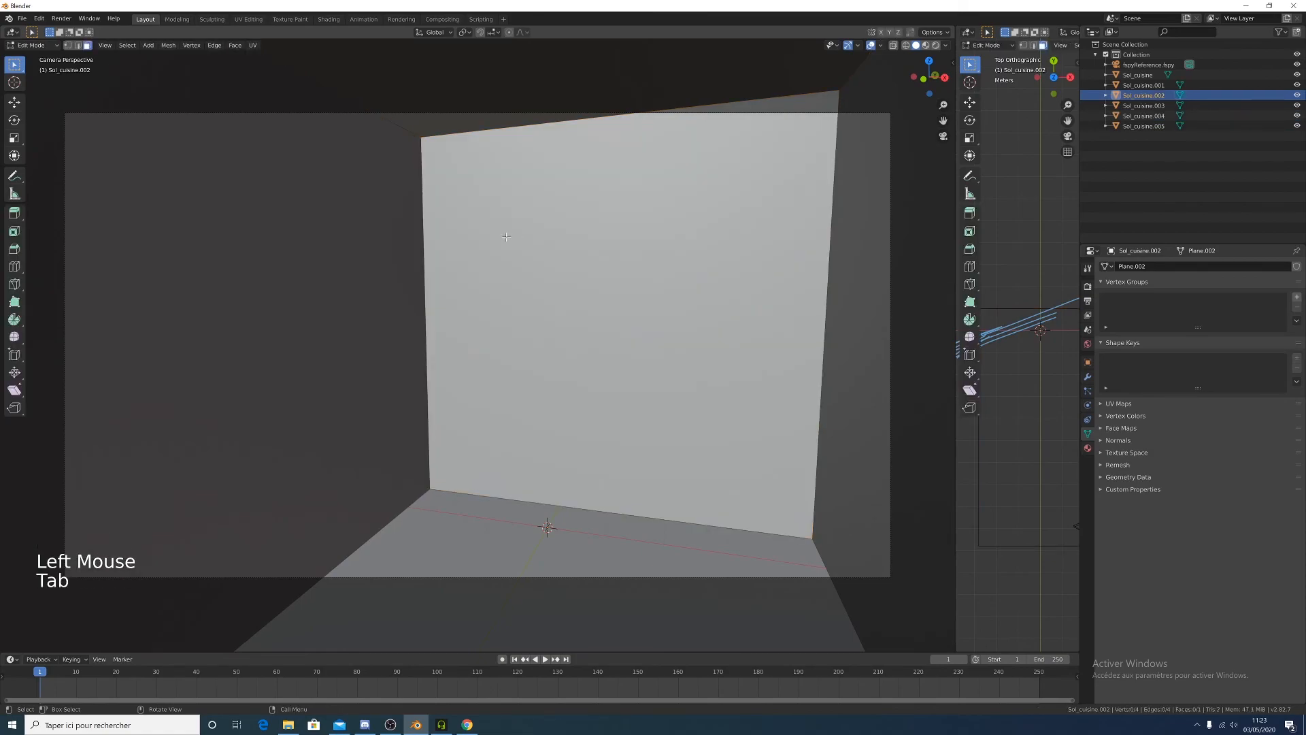
{"action": "key", "text": "ctrl+r"}
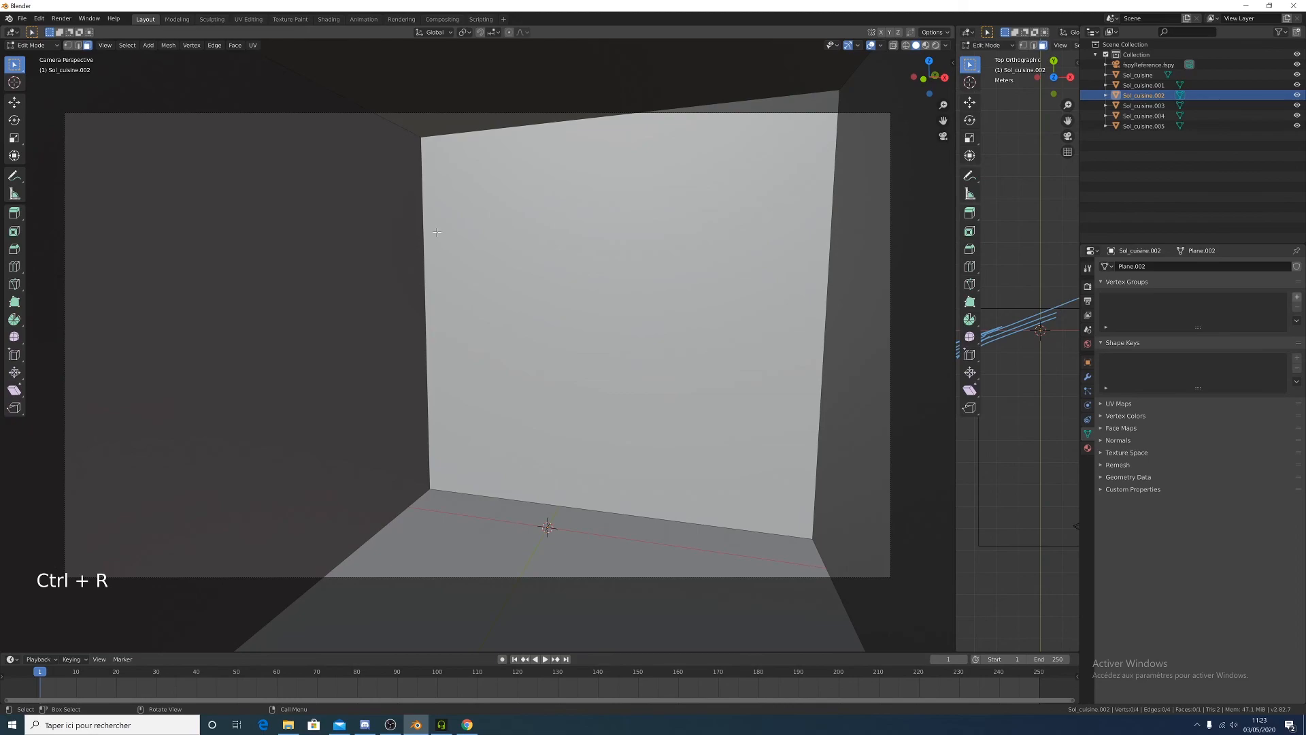
{"action": "key", "text": "ctrl+r"}
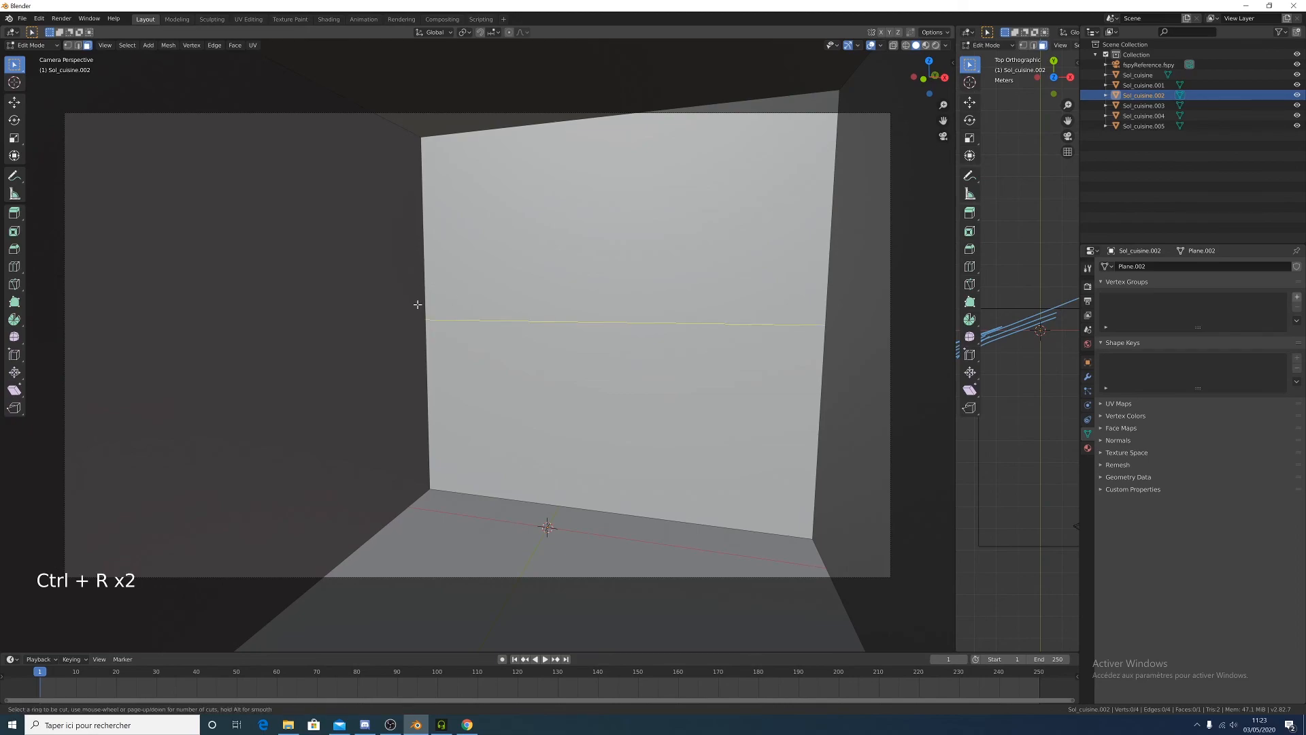
{"action": "key", "text": "Escape"}
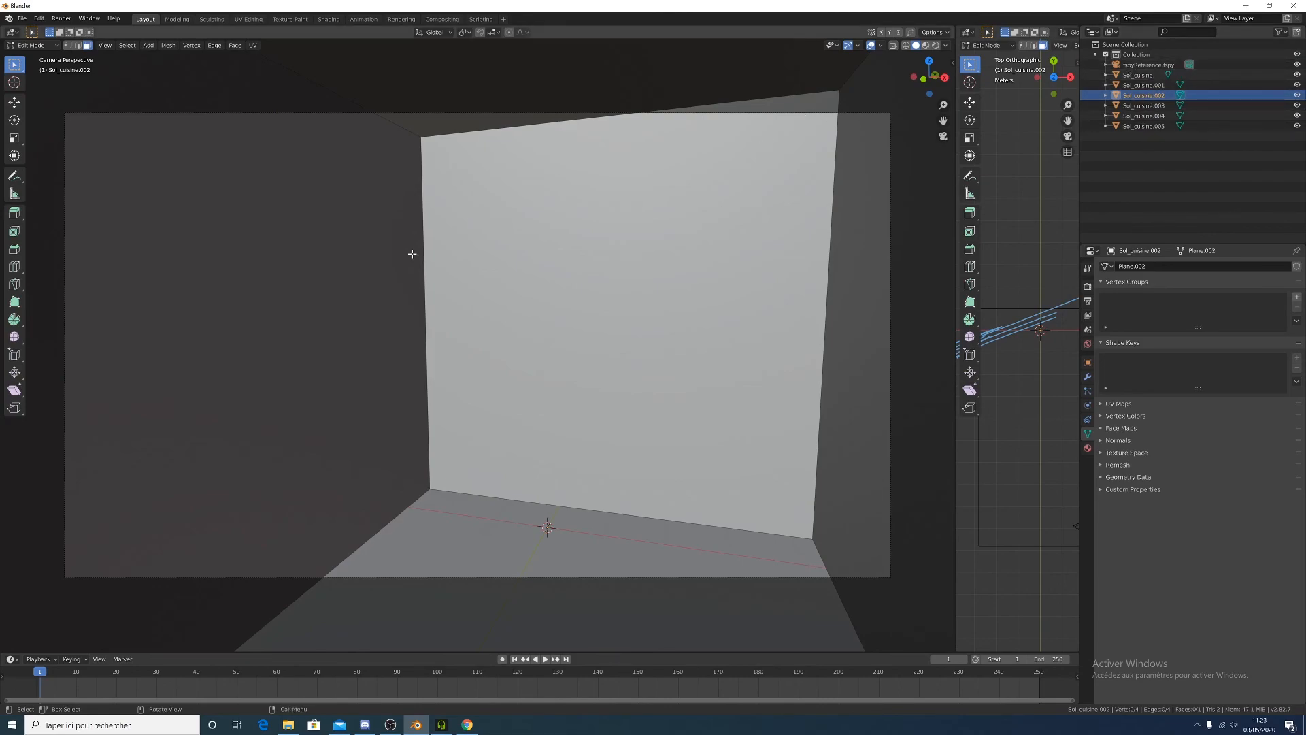
Switch the camera view to wireframe shading to reveal the kitchen reference photo behind the walls
{"action": "key", "text": "z"}
{"action": "left_click", "coordinate": [340, 255]}
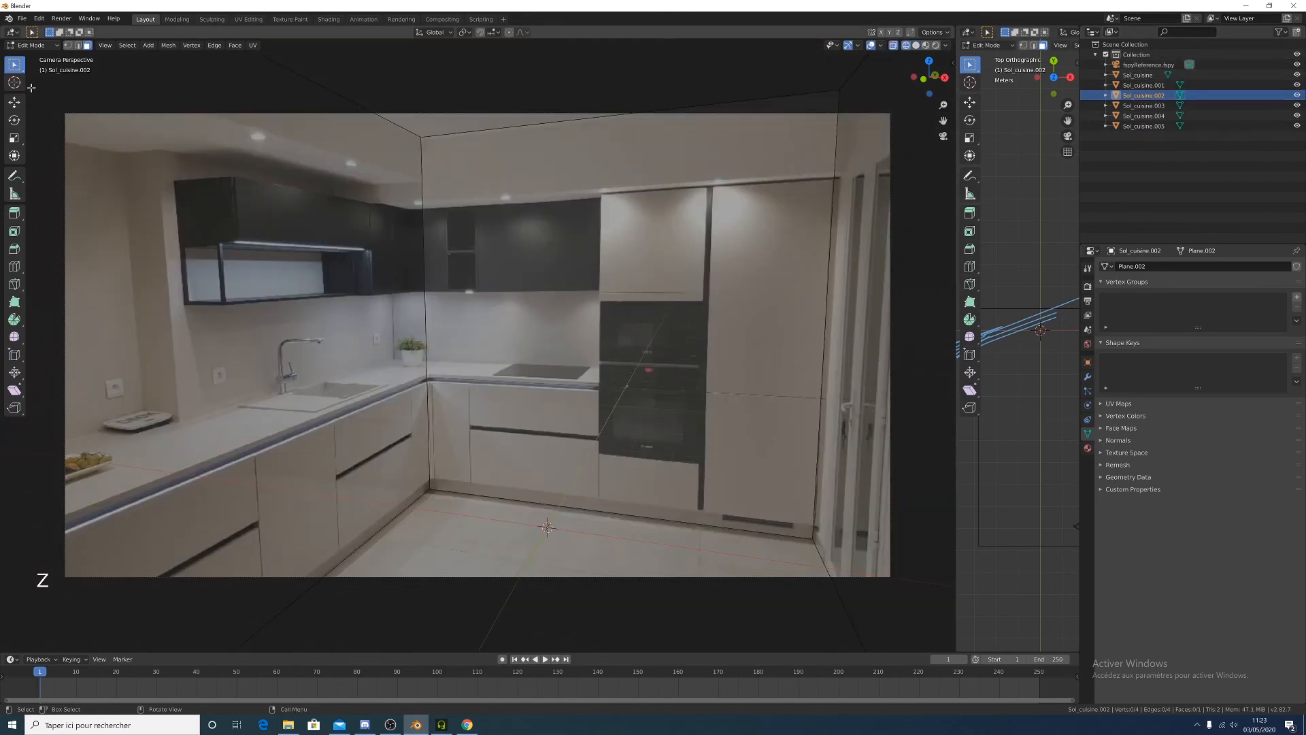
{"action": "left_click", "coordinate": [37, 46]}
{"action": "left_click", "coordinate": [47, 67]}
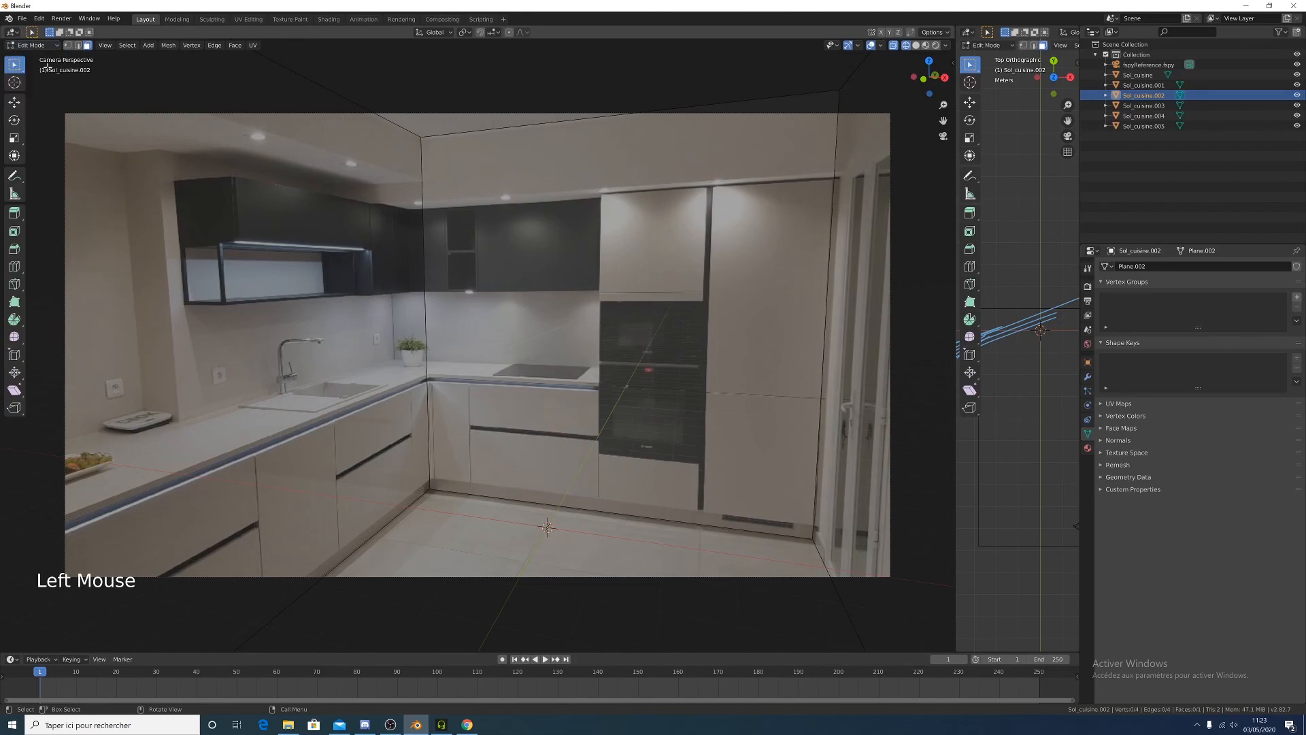
Rename the object Sol_cuisine.001 as cuisine_face_gauche
{"action": "left_click", "coordinate": [1152, 77]}
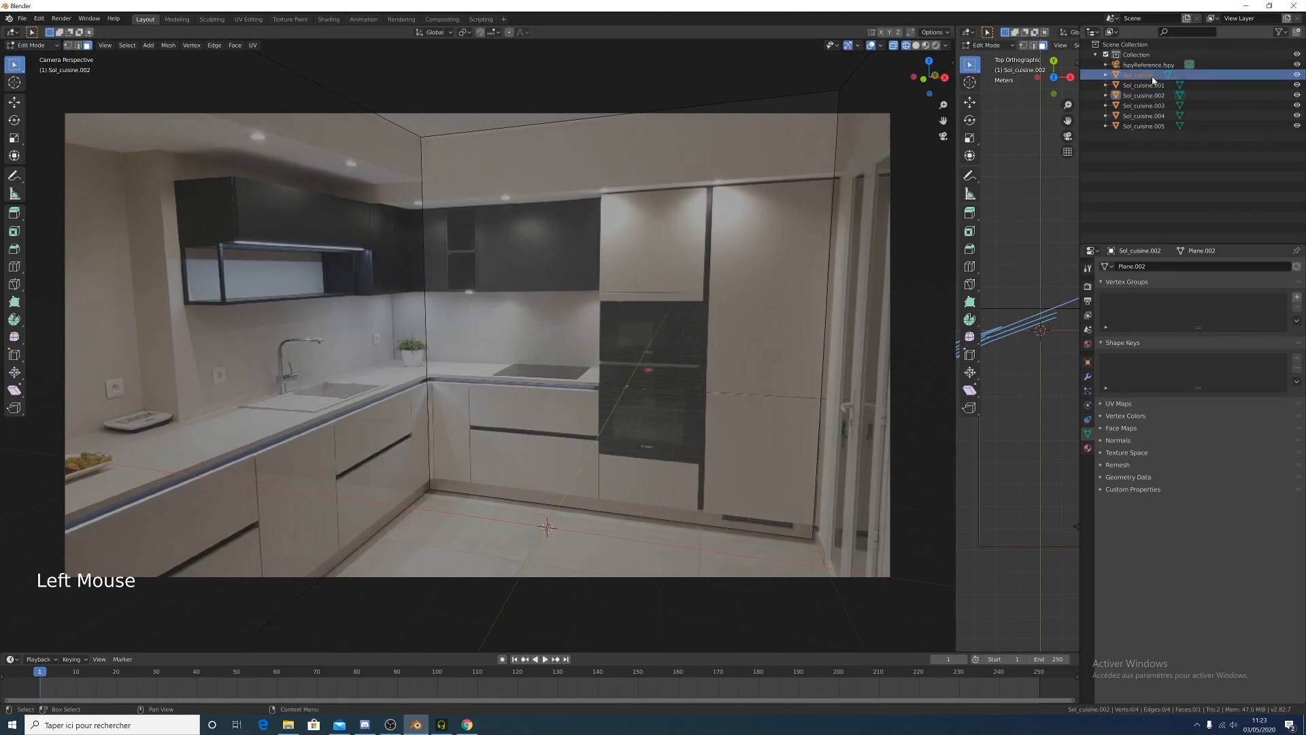
{"action": "left_click", "coordinate": [1133, 86]}
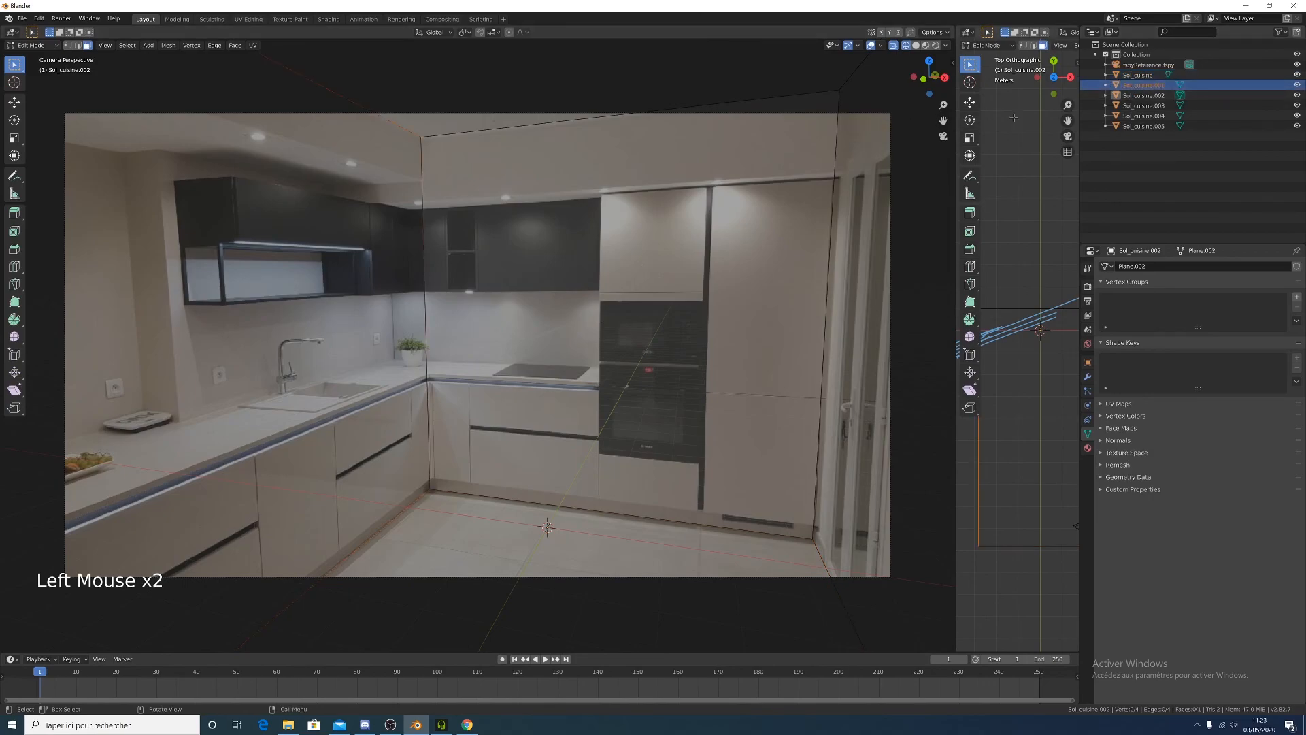
{"action": "double_click", "coordinate": [1144, 85]}
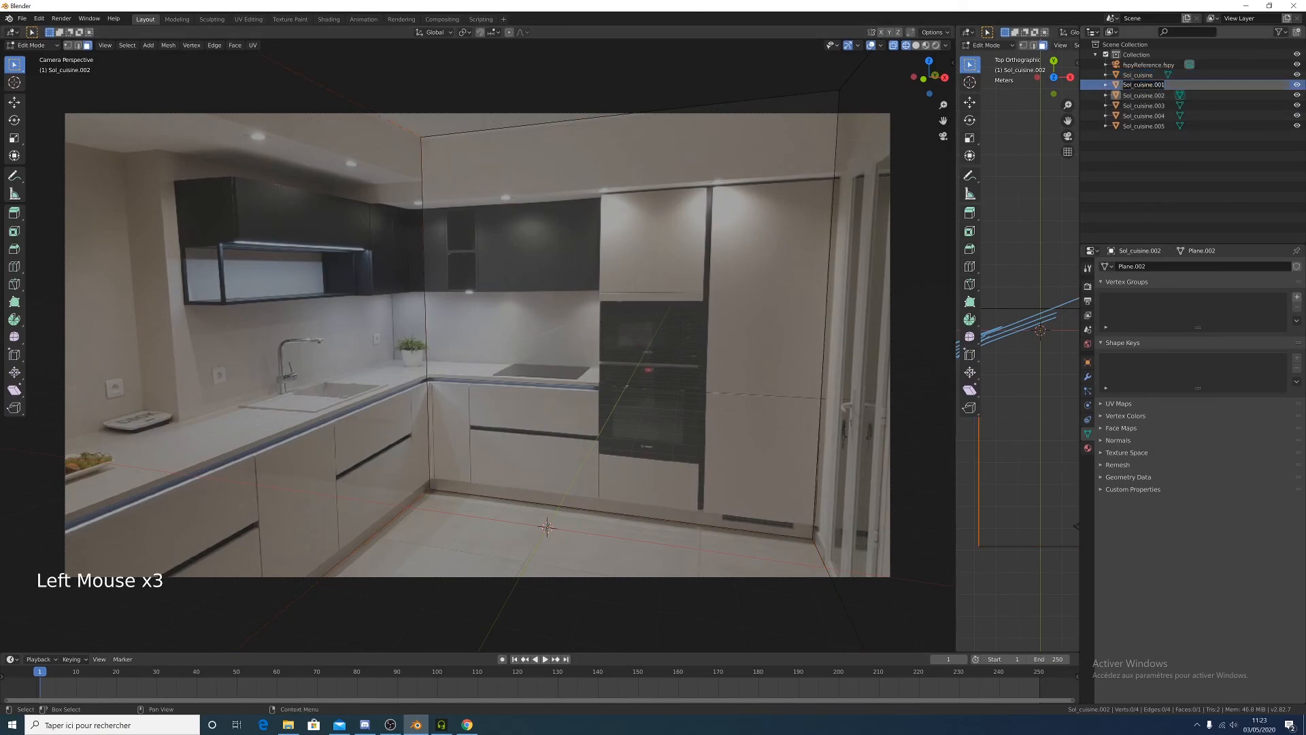
{"action": "type", "text": "cuisine_face"}
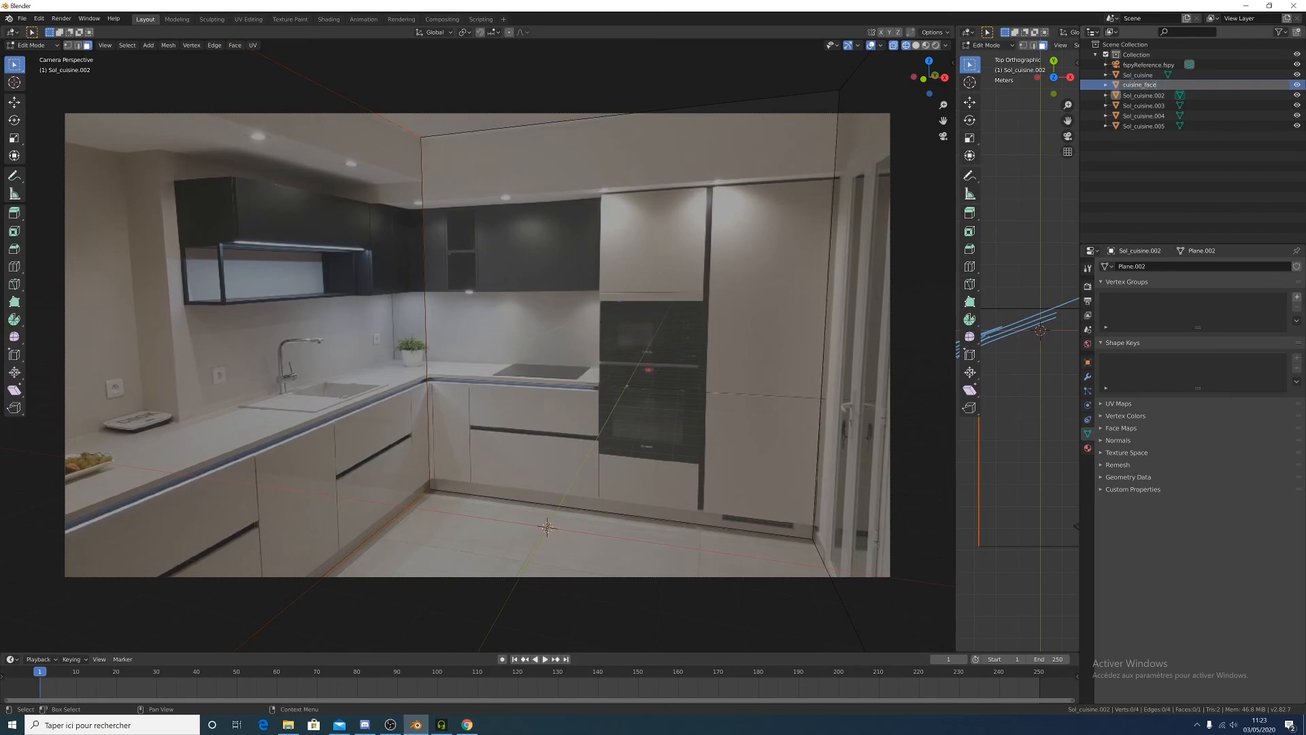
{"action": "key", "text": "Return"}
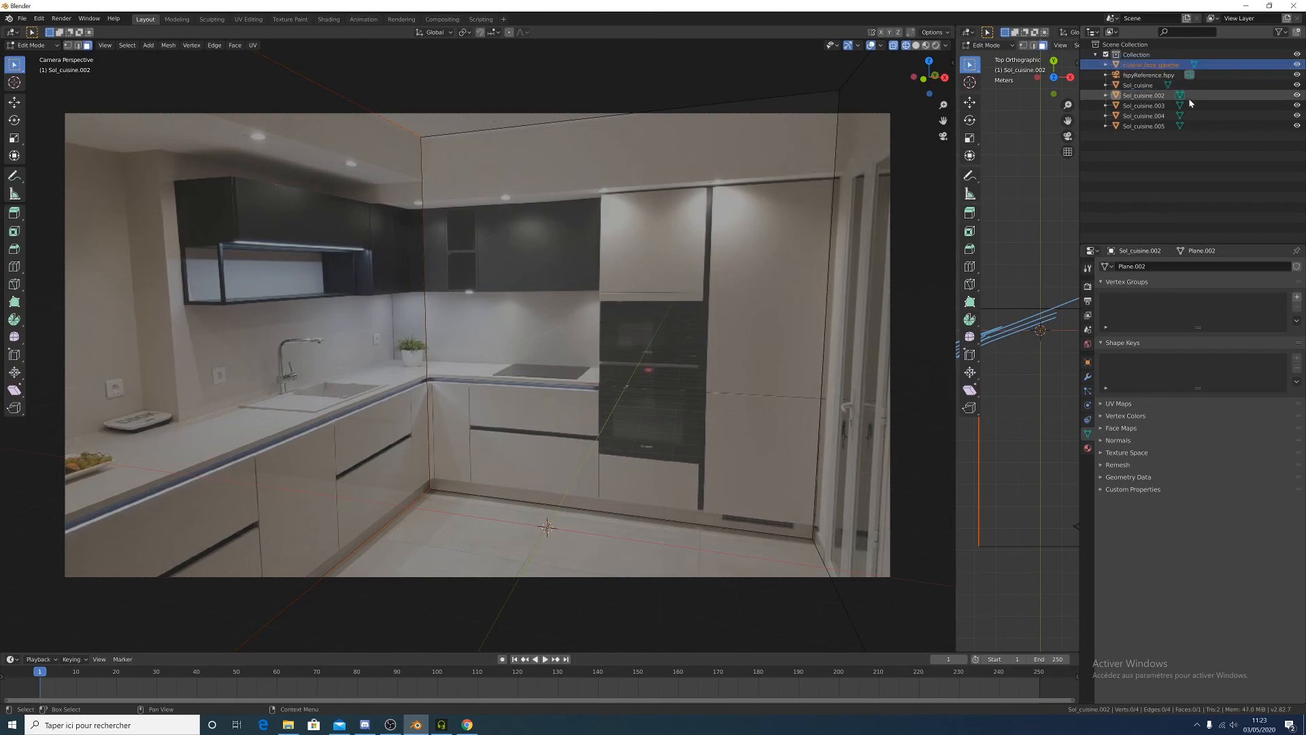
Return to Object Mode and identify which wall of the wireframe room is Sol_cuisine.002
{"action": "left_click", "coordinate": [1149, 98]}
{"action": "scroll", "coordinate": [1041, 292], "scroll_direction": "down", "scroll_amount": 10}
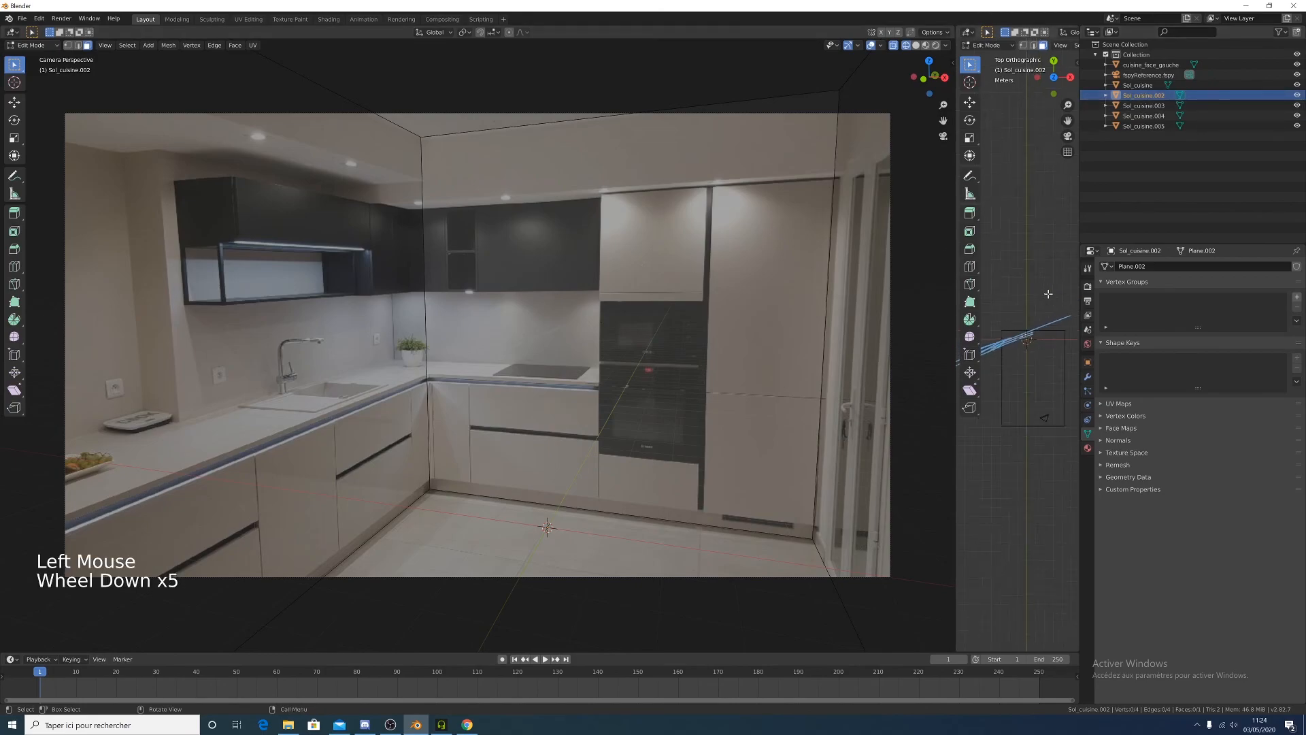
{"action": "middle_click_drag", "start_coordinate": [1041, 293], "coordinate": [1046, 341]}
{"action": "scroll", "coordinate": [1045, 341], "scroll_direction": "up", "scroll_amount": 6}
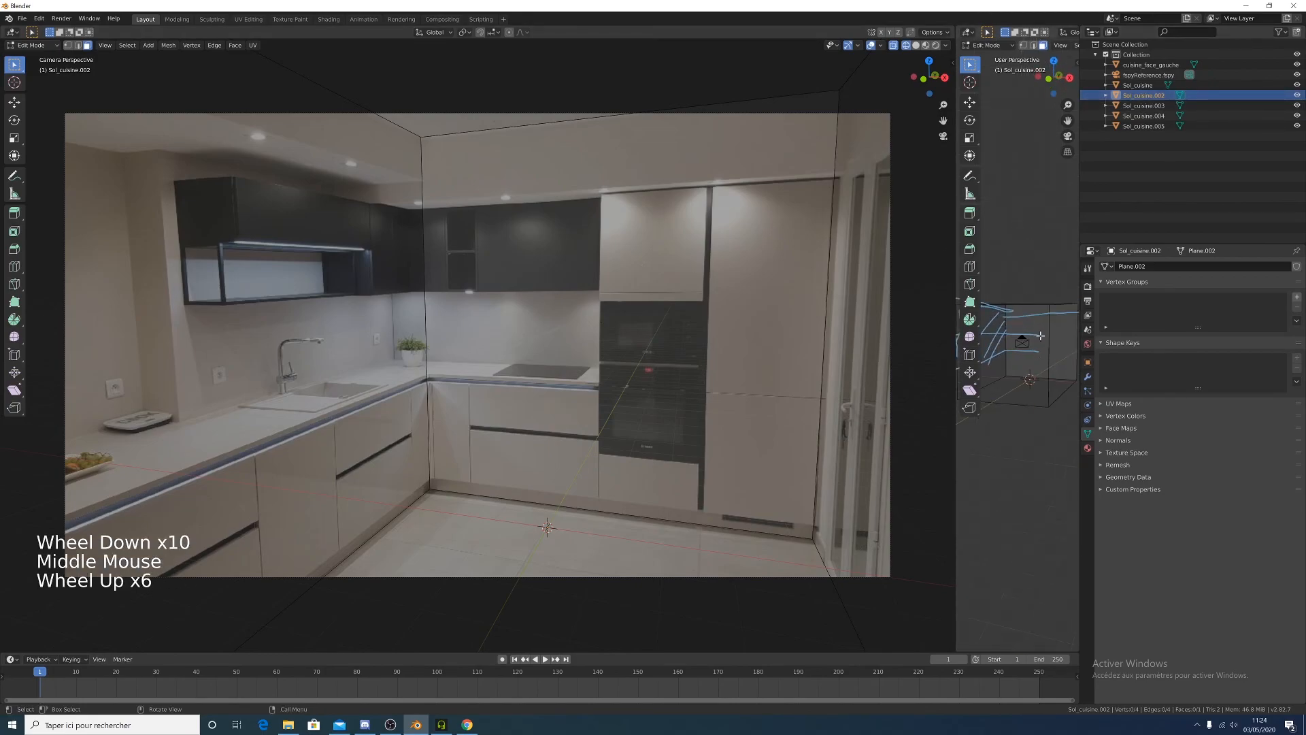
{"action": "key", "text": "Tab"}
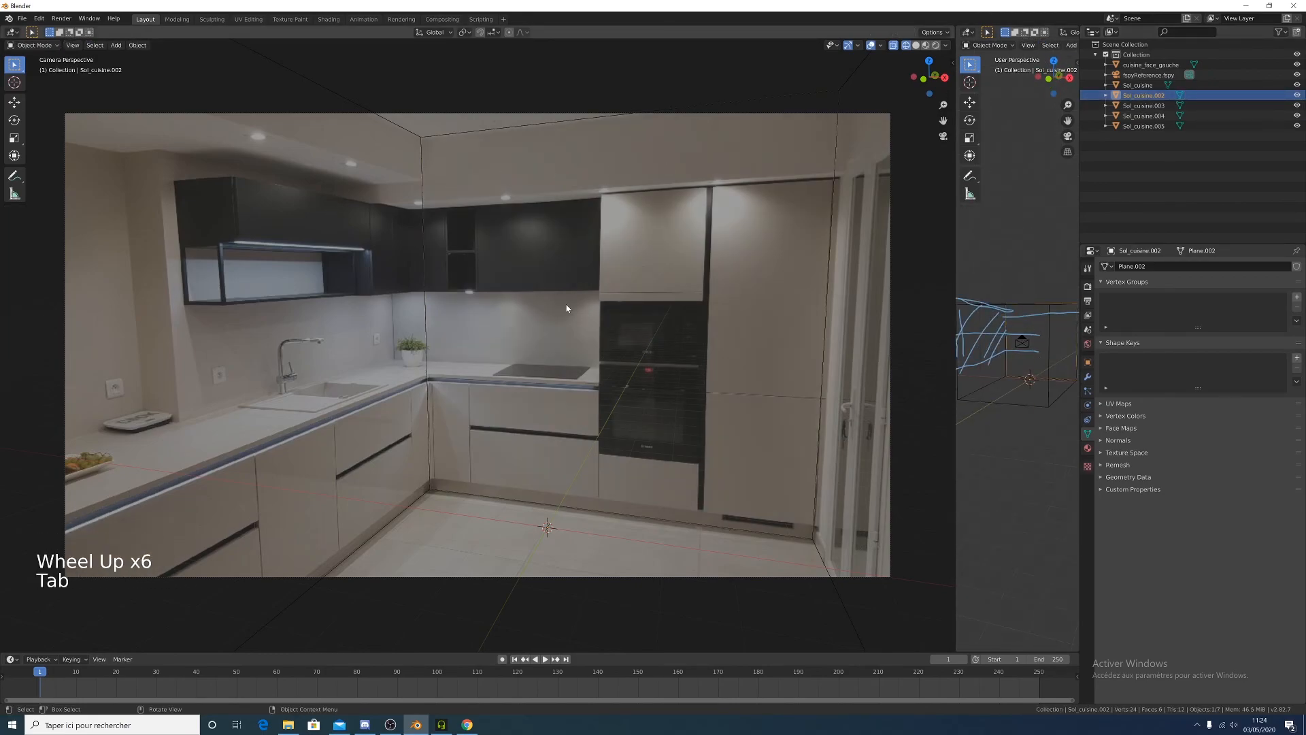
{"action": "left_click", "coordinate": [483, 145]}
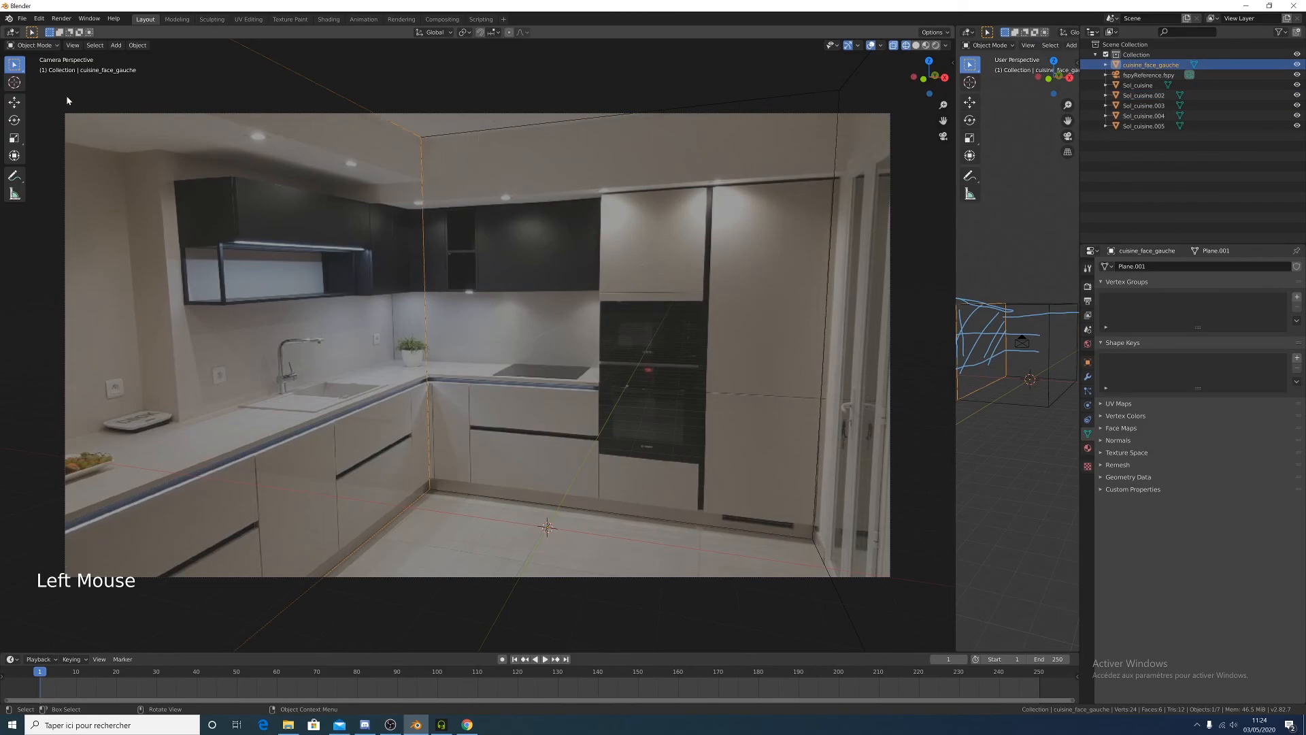
{"action": "left_click", "coordinate": [507, 132]}
{"action": "middle_click_drag", "start_coordinate": [507, 132], "coordinate": [548, 183]}
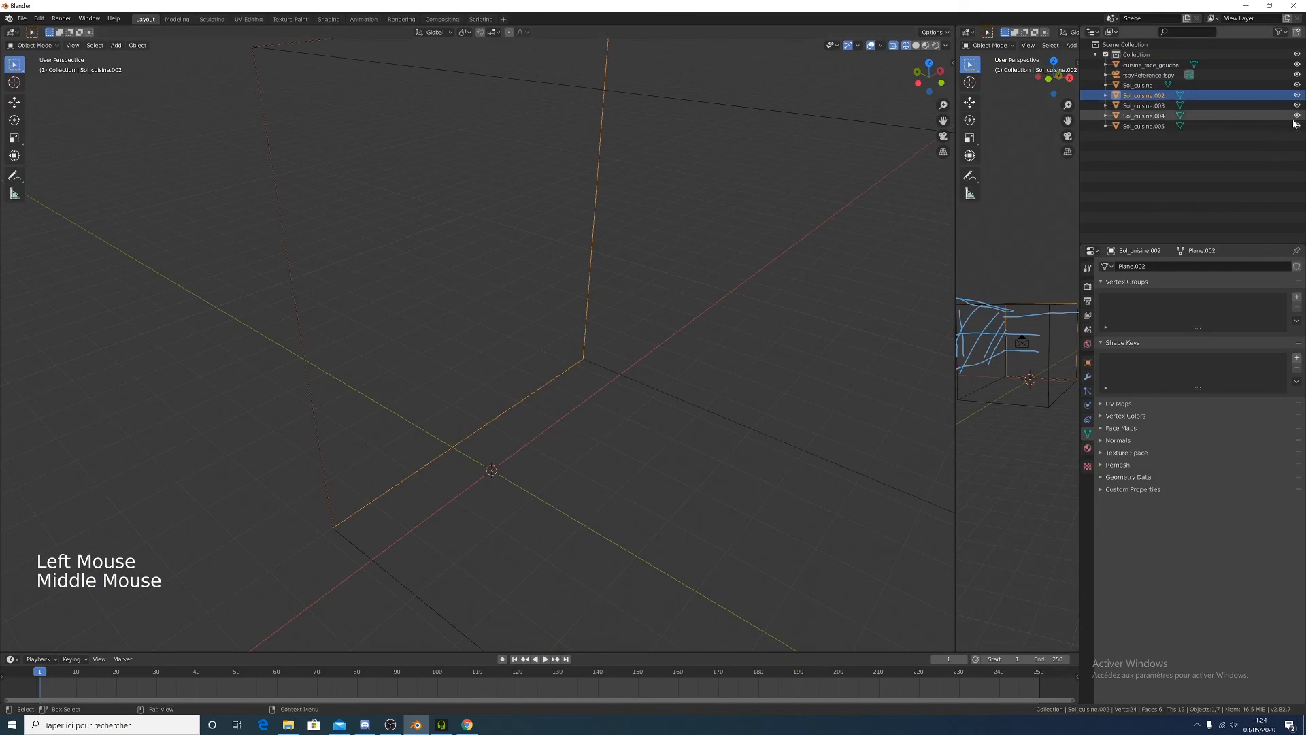
Rename the object Sol_cuisine.002 as cuisine_face_fond
{"action": "triple_click", "coordinate": [1142, 95]}
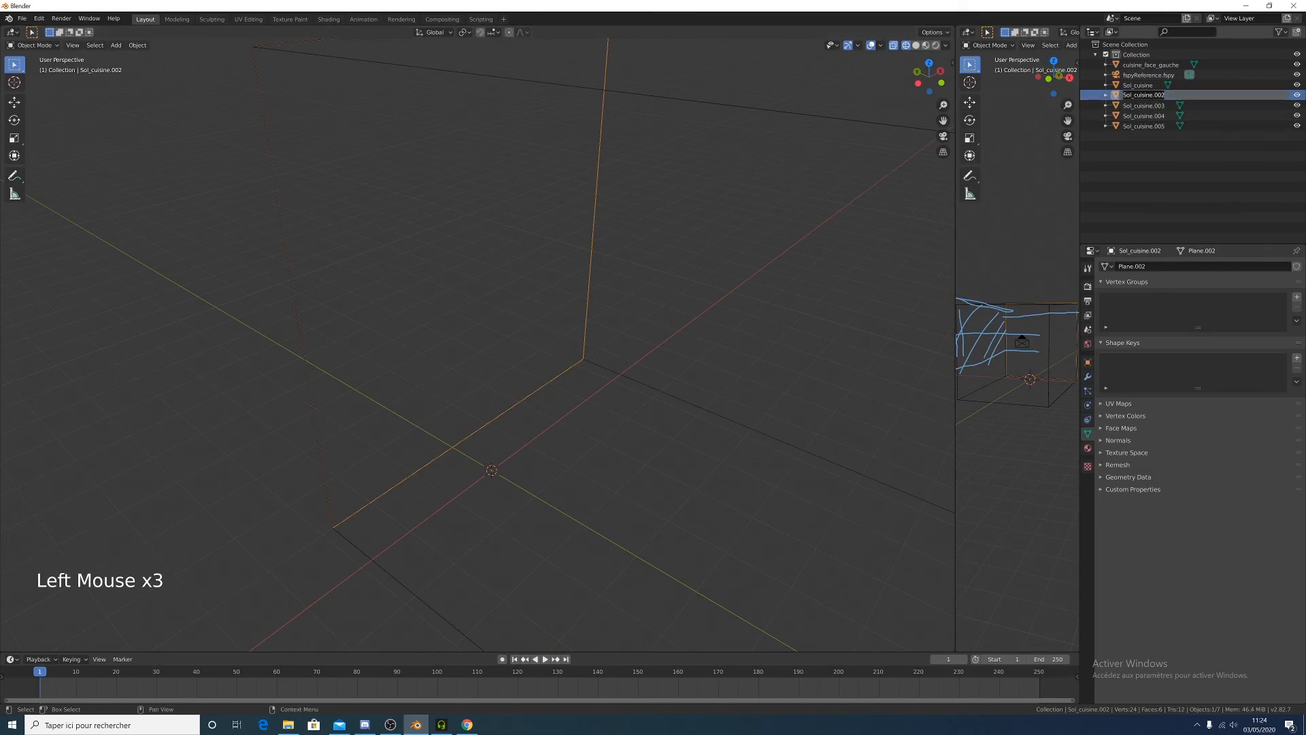
{"action": "type", "text": "cui"}
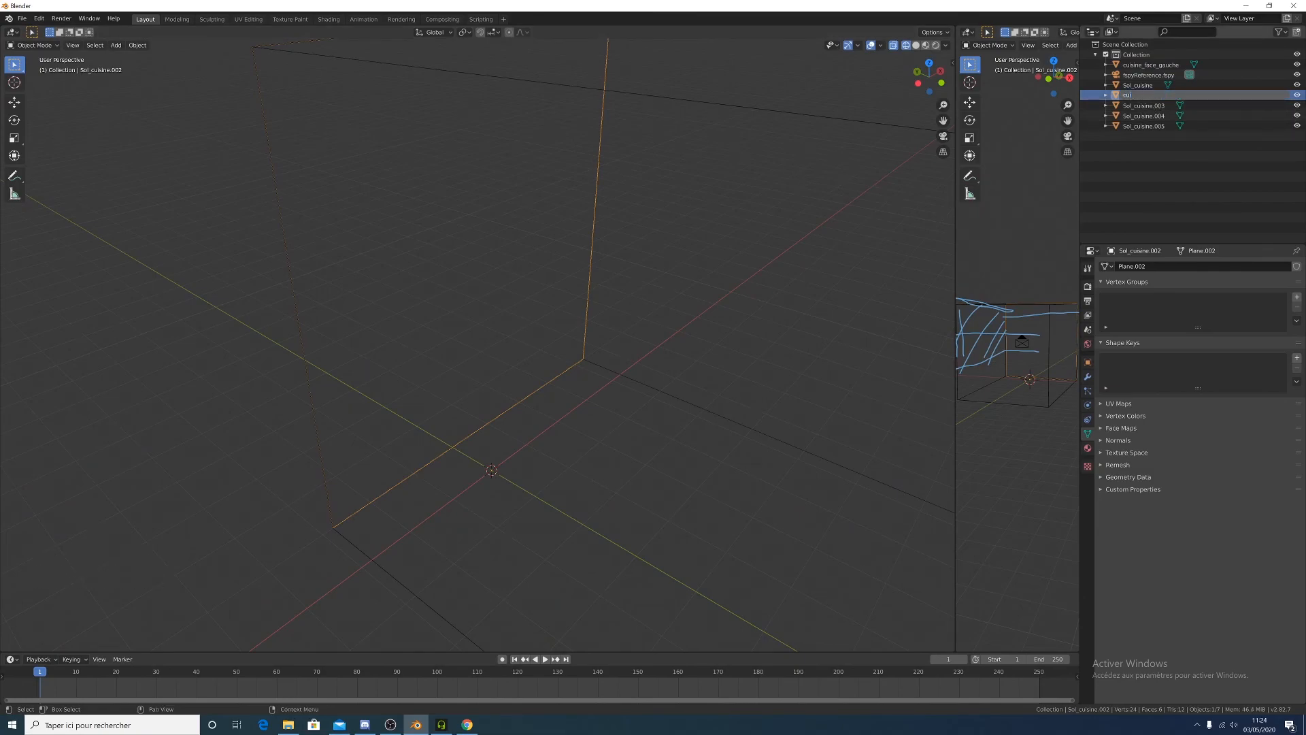
{"action": "type", "text": "sne"}
{"action": "key", "text": "BackSpace"}
{"action": "key", "text": "BackSpace"}
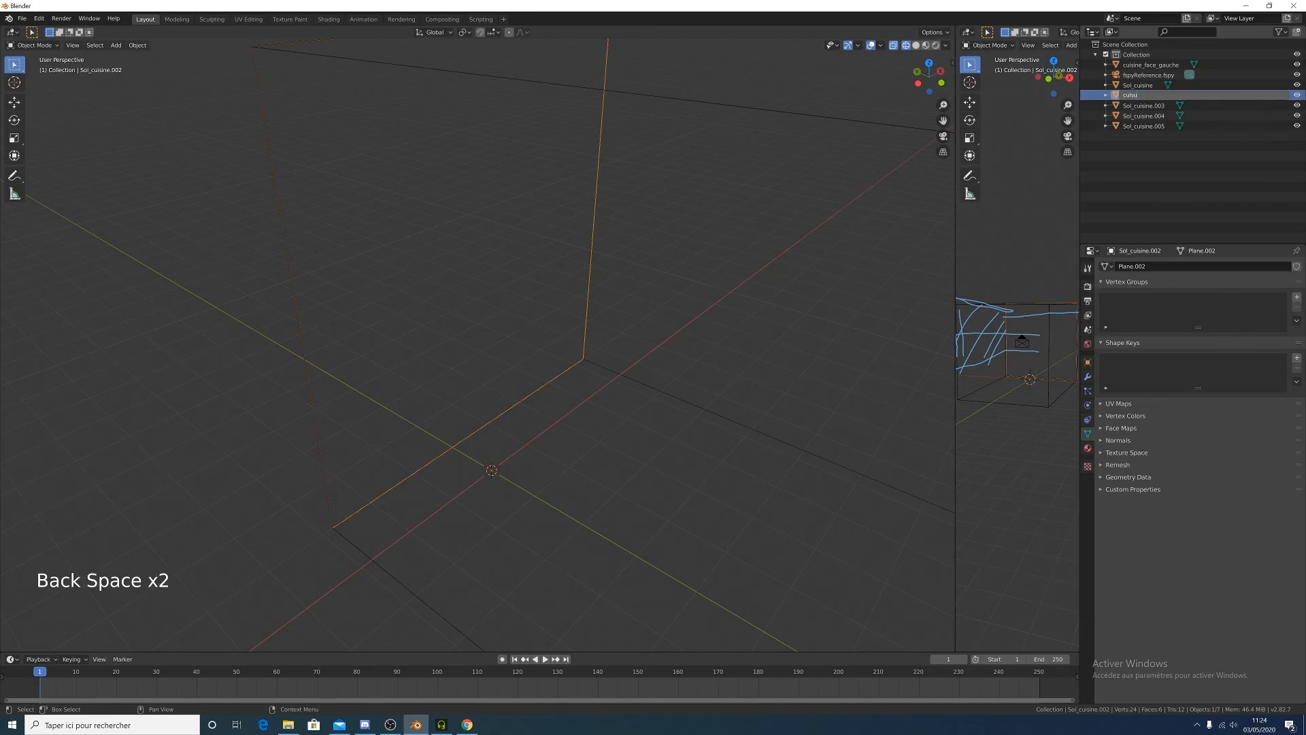
{"action": "key", "text": "BackSpace"}
{"action": "key", "text": "BackSpace"}
{"action": "type", "text": "isine_face_fond"}
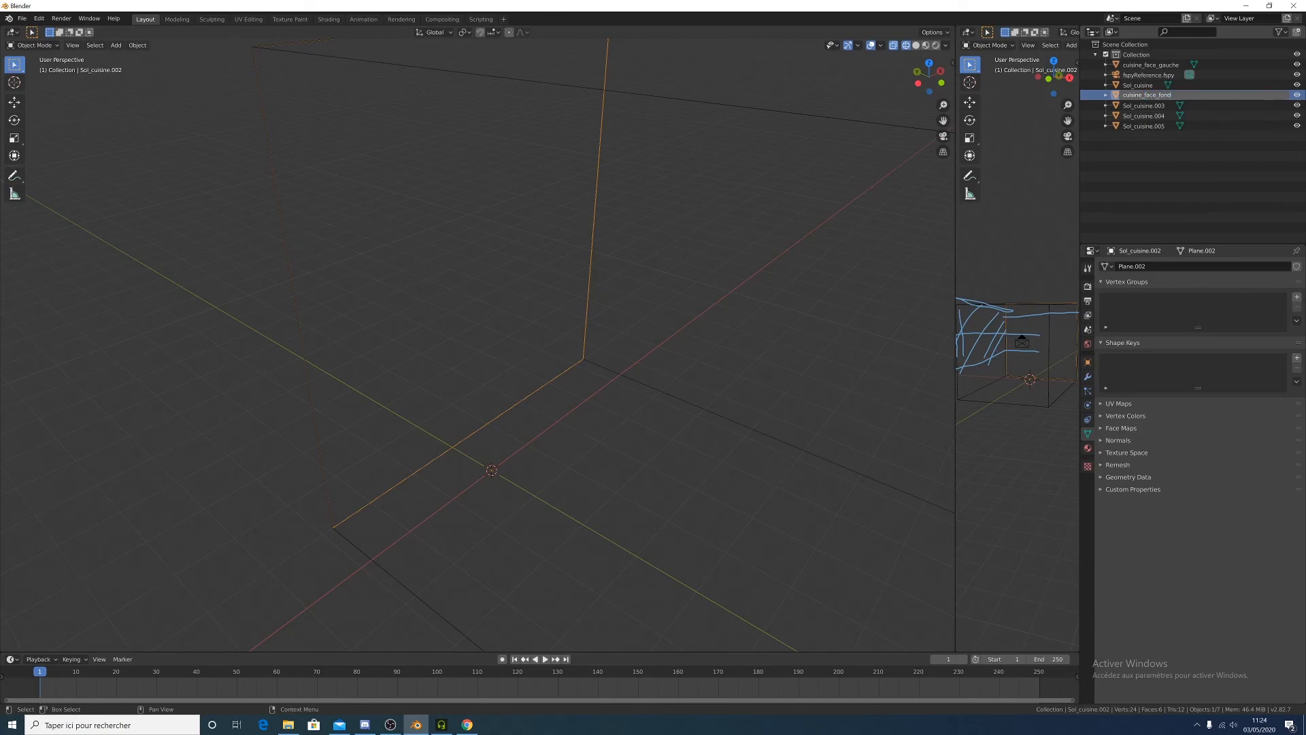
{"action": "key", "text": "Return"}
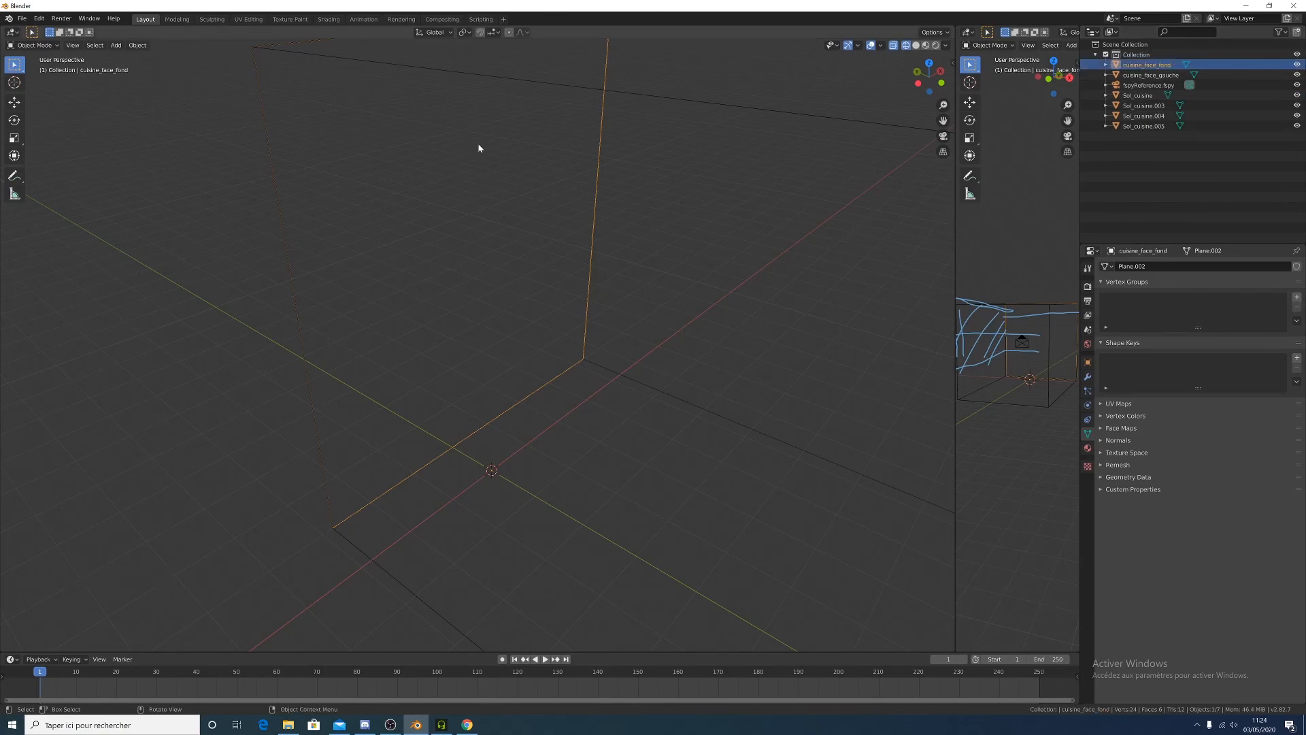
Select the room's right wall, Sol_cuisine.003, and rename it as cuisine_face_droite
{"action": "key", "text": "KP_0"}
{"action": "middle_click_drag", "start_coordinate": [693, 282], "coordinate": [738, 291]}
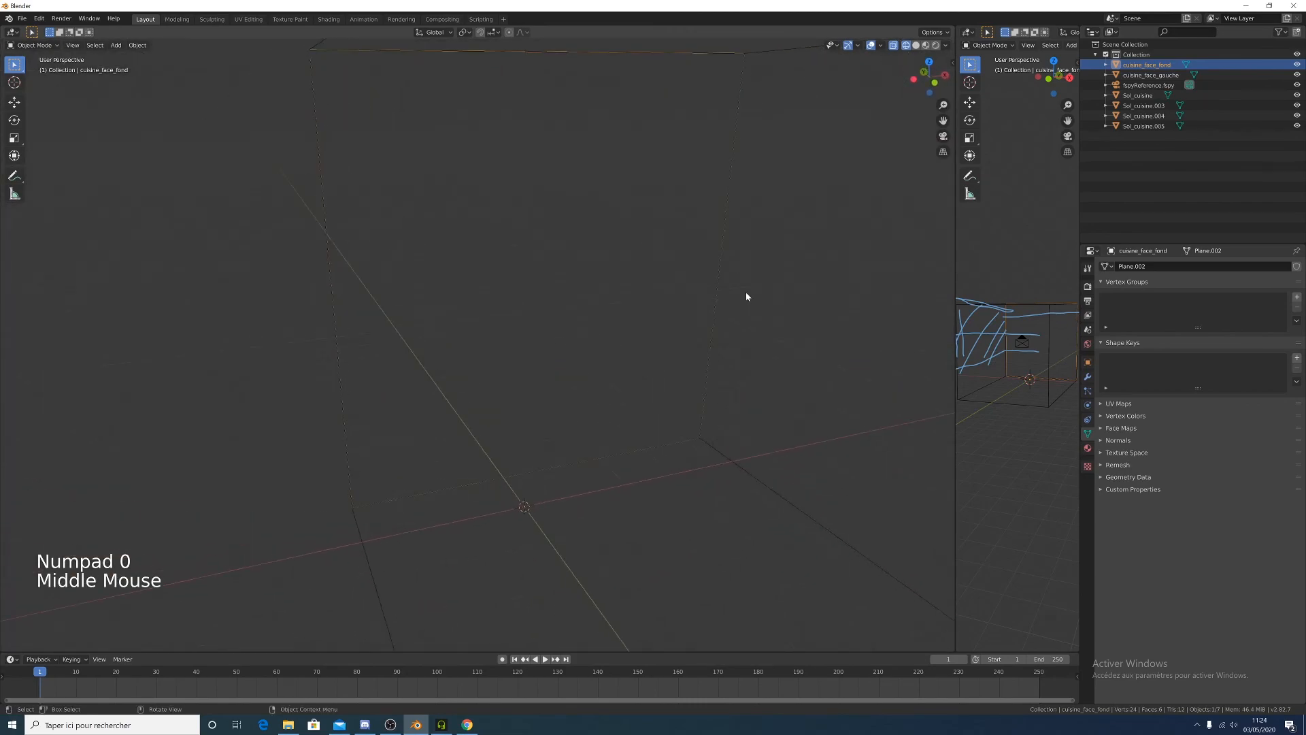
{"action": "left_click", "coordinate": [767, 481]}
{"action": "left_click", "coordinate": [766, 488]}
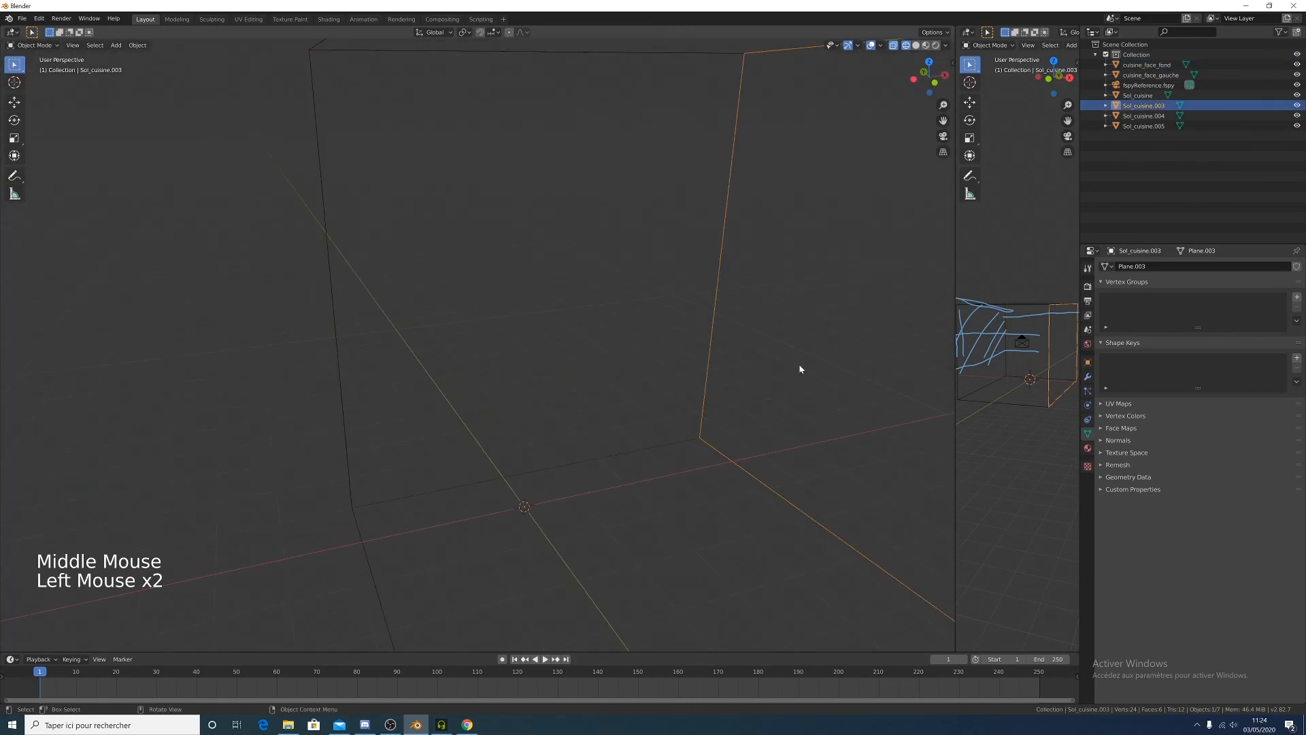
{"action": "double_click", "coordinate": [1144, 106]}
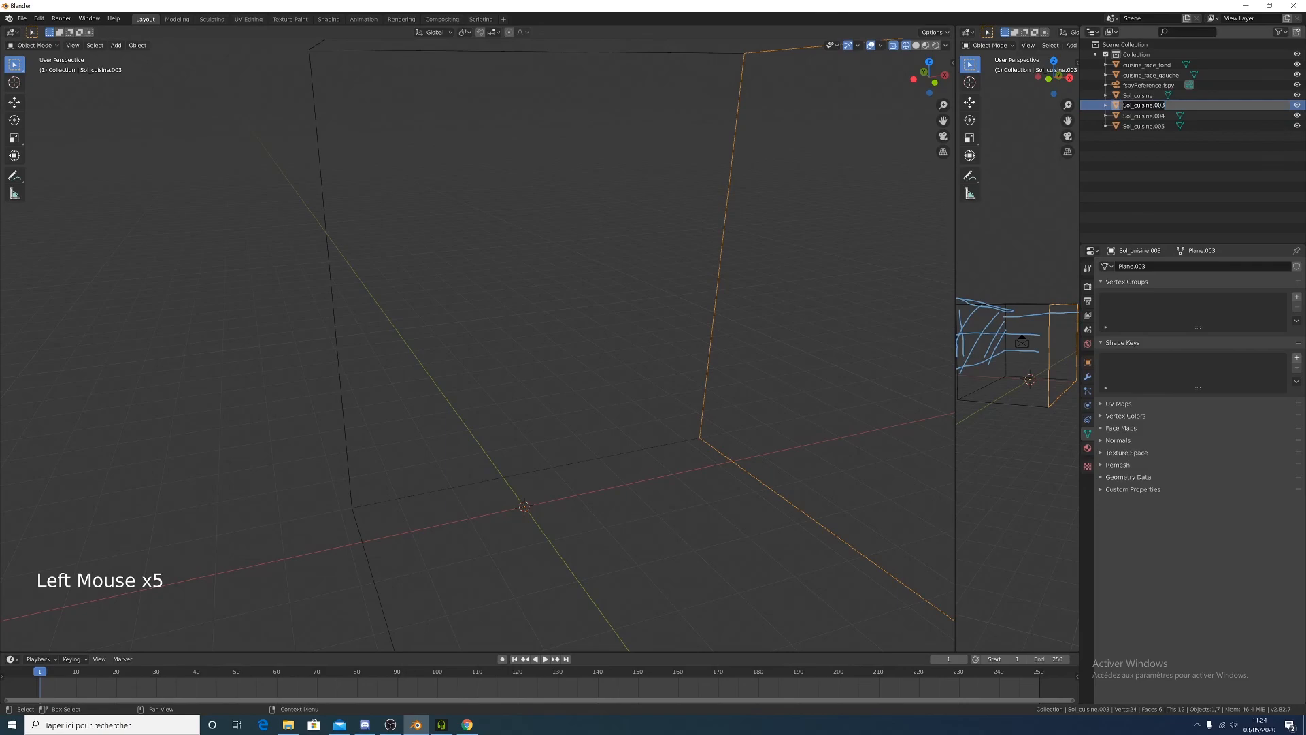
{"action": "type", "text": "cuisine_face_droi"}
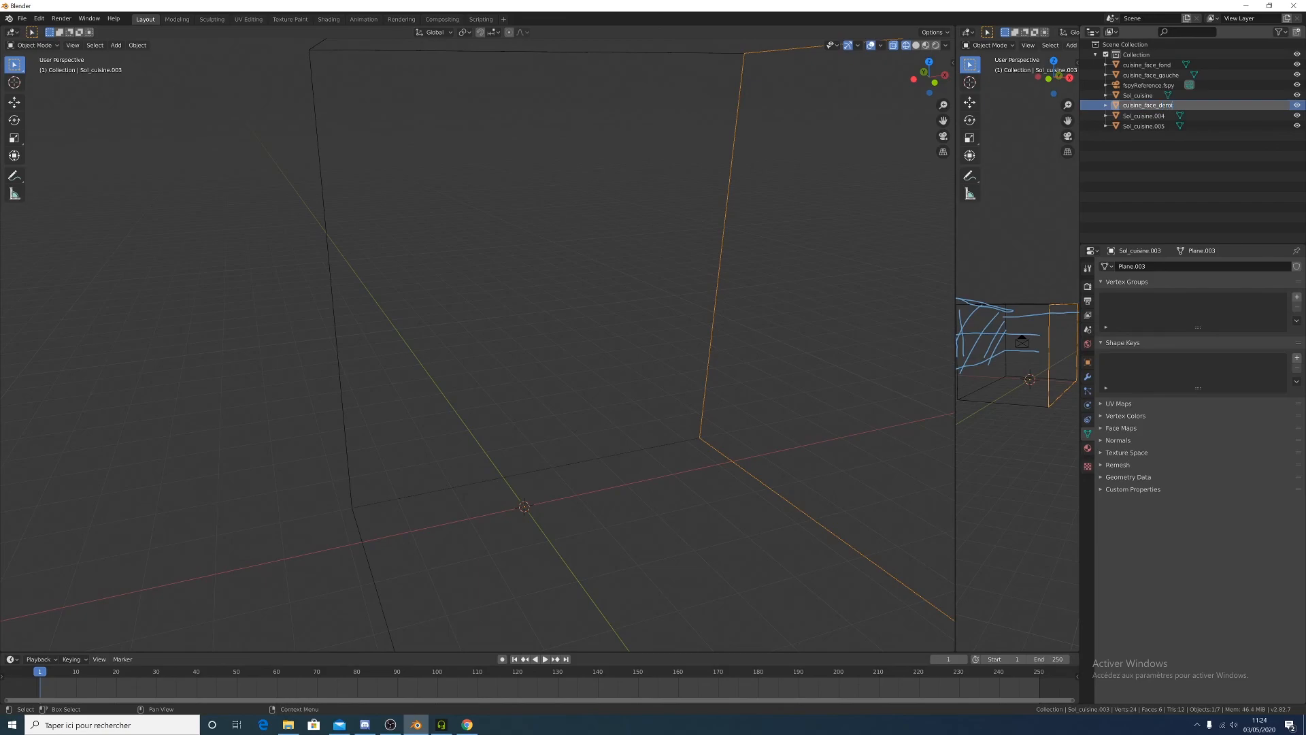
{"action": "key", "text": "BackSpace"}
{"action": "key", "text": "BackSpace"}
{"action": "key", "text": "BackSpace"}
{"action": "type", "text": "roite"}
{"action": "key", "text": "Return"}
Select the ceiling of the wireframe room, Sol_cuisine.004, and rename it as plafond_cuisine
{"action": "scroll", "coordinate": [587, 199], "scroll_direction": "down", "scroll_amount": 4}
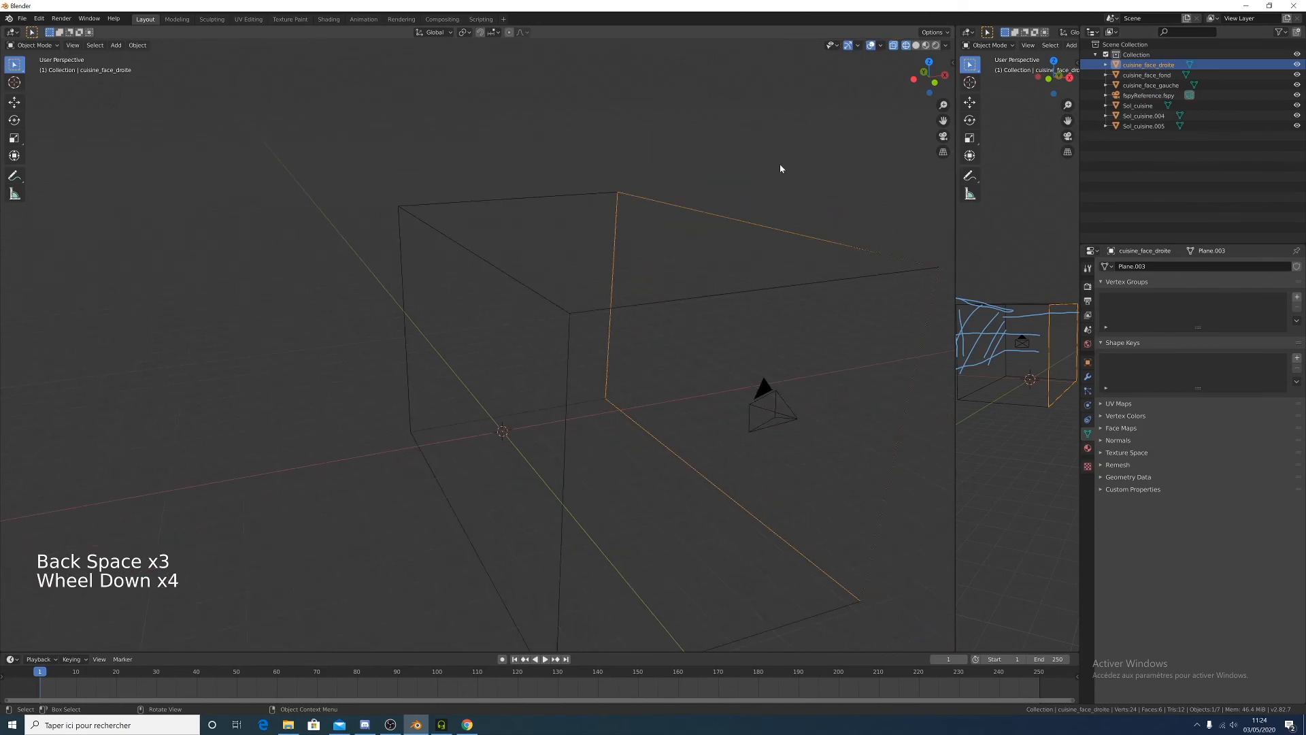
{"action": "left_click", "coordinate": [595, 303]}
{"action": "left_click", "coordinate": [545, 291]}
{"action": "left_click", "coordinate": [513, 286]}
{"action": "left_click", "coordinate": [519, 285]}
{"action": "left_click", "coordinate": [1145, 117]}
{"action": "double_click", "coordinate": [1145, 117]}
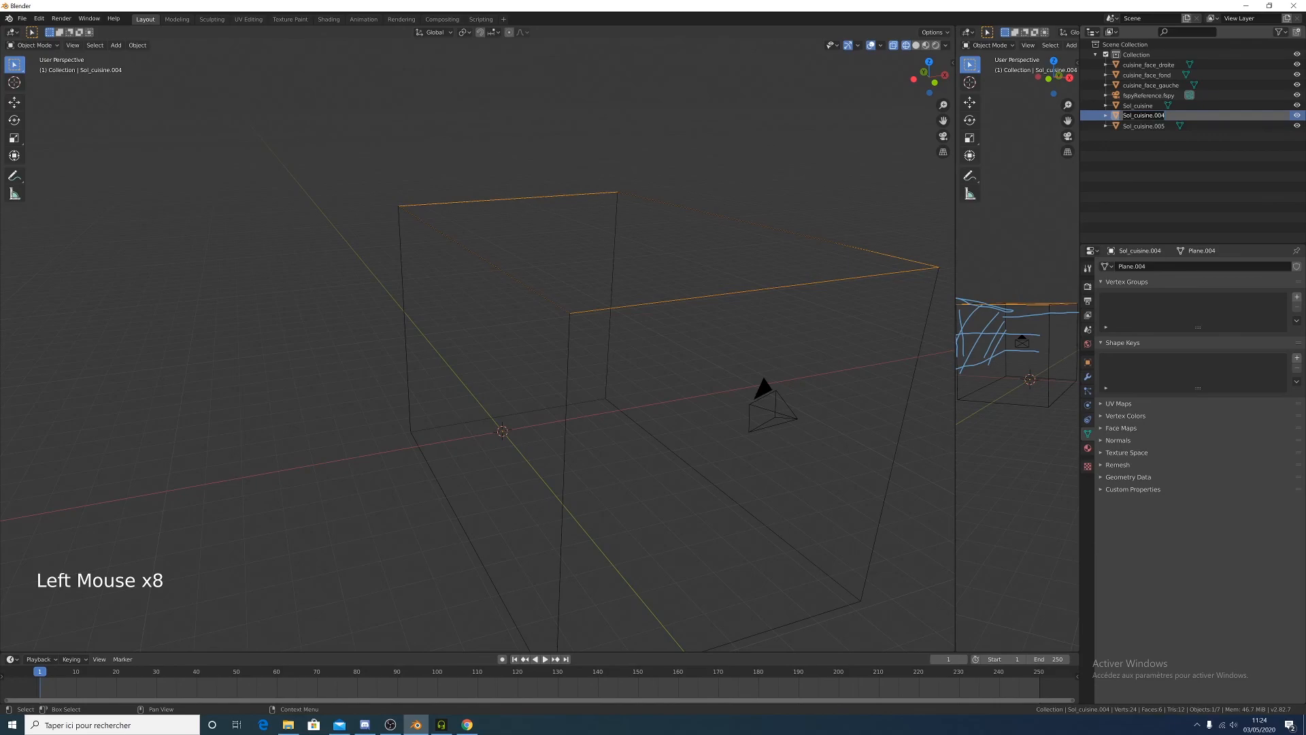
{"action": "type", "text": "plafond_cuisi"}
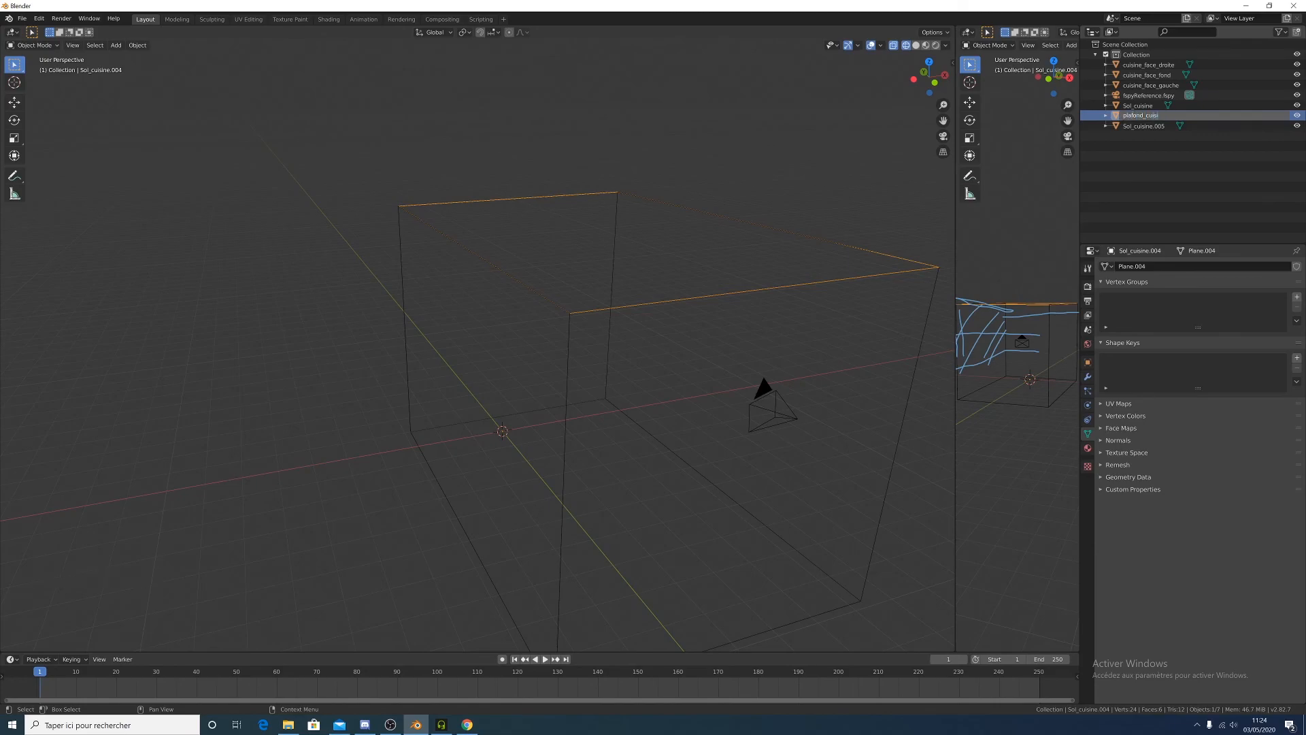
{"action": "type", "text": "ne"}
{"action": "key", "text": "Return"}
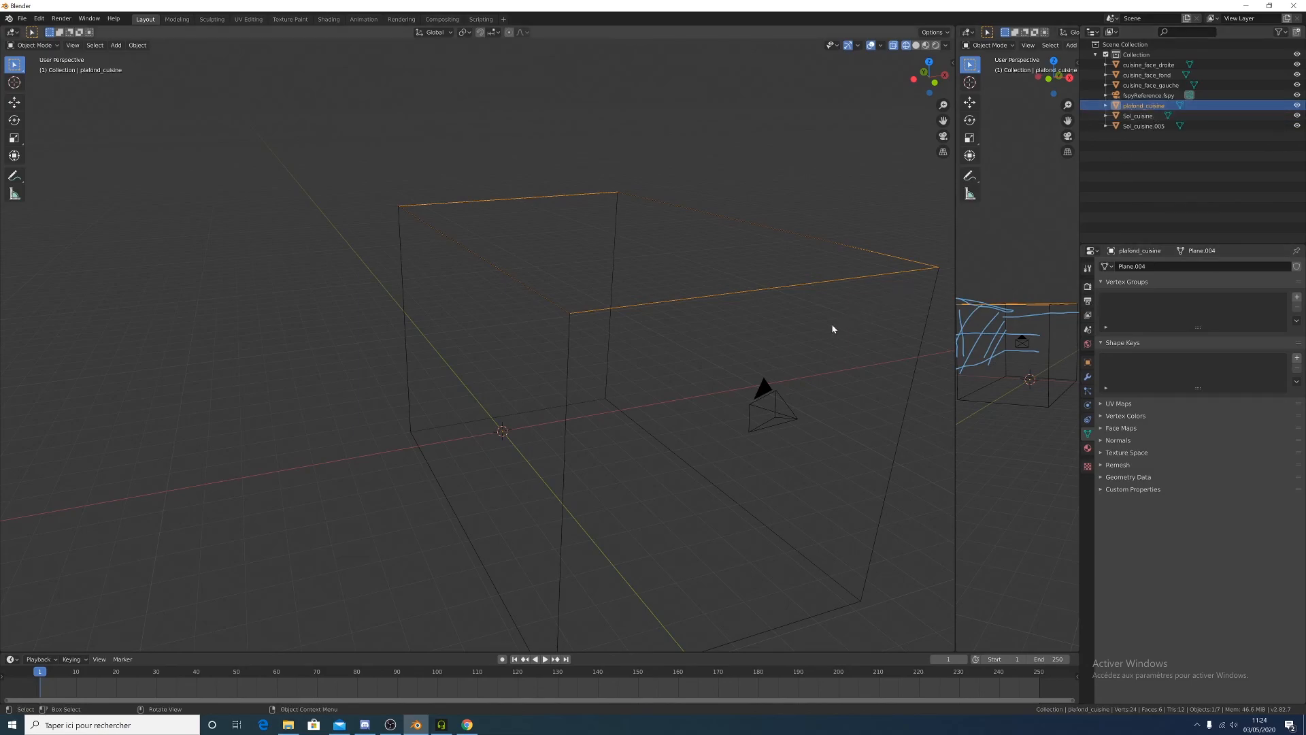
Select the wall behind the camera, Sol_cuisine.005, and rename it as cuisine_face_cachee
{"action": "left_click", "coordinate": [775, 626]}
{"action": "double_click", "coordinate": [1160, 125]}
{"action": "type", "text": "ciu"}
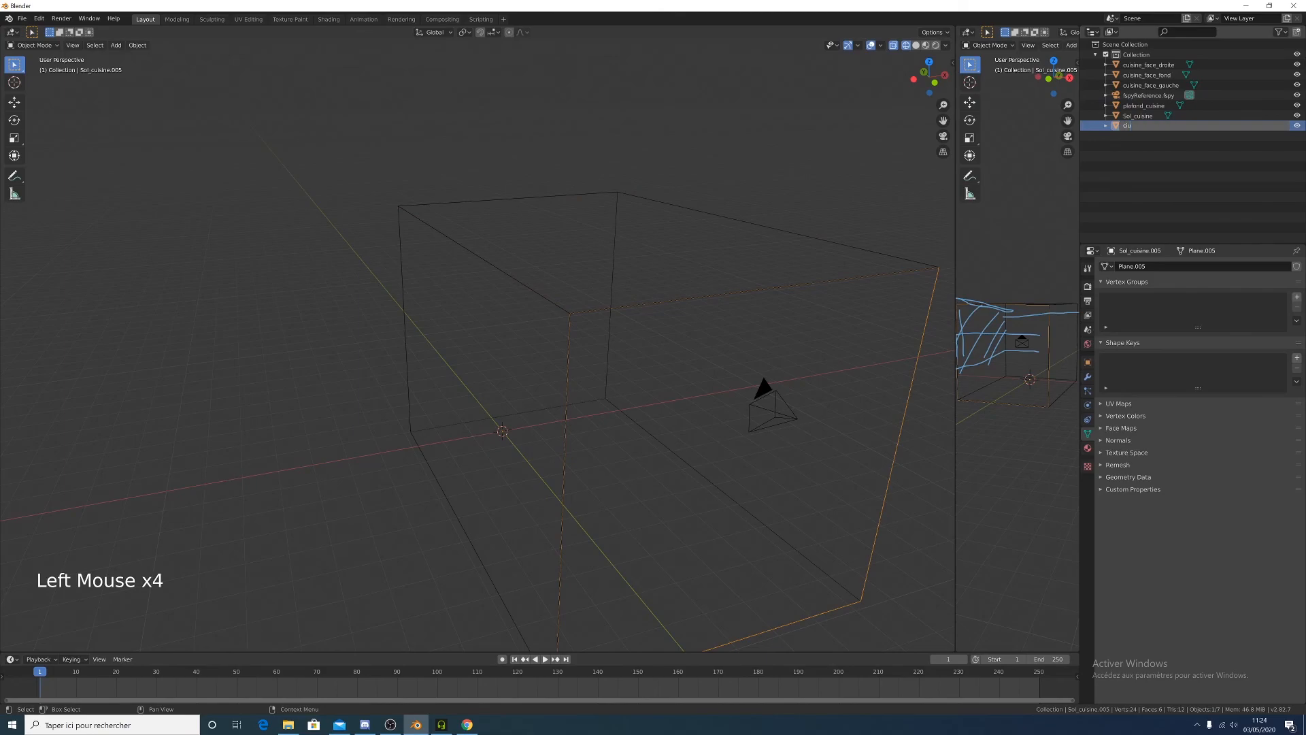
{"action": "key", "text": "BackSpace"}
{"action": "key", "text": "BackSpace"}
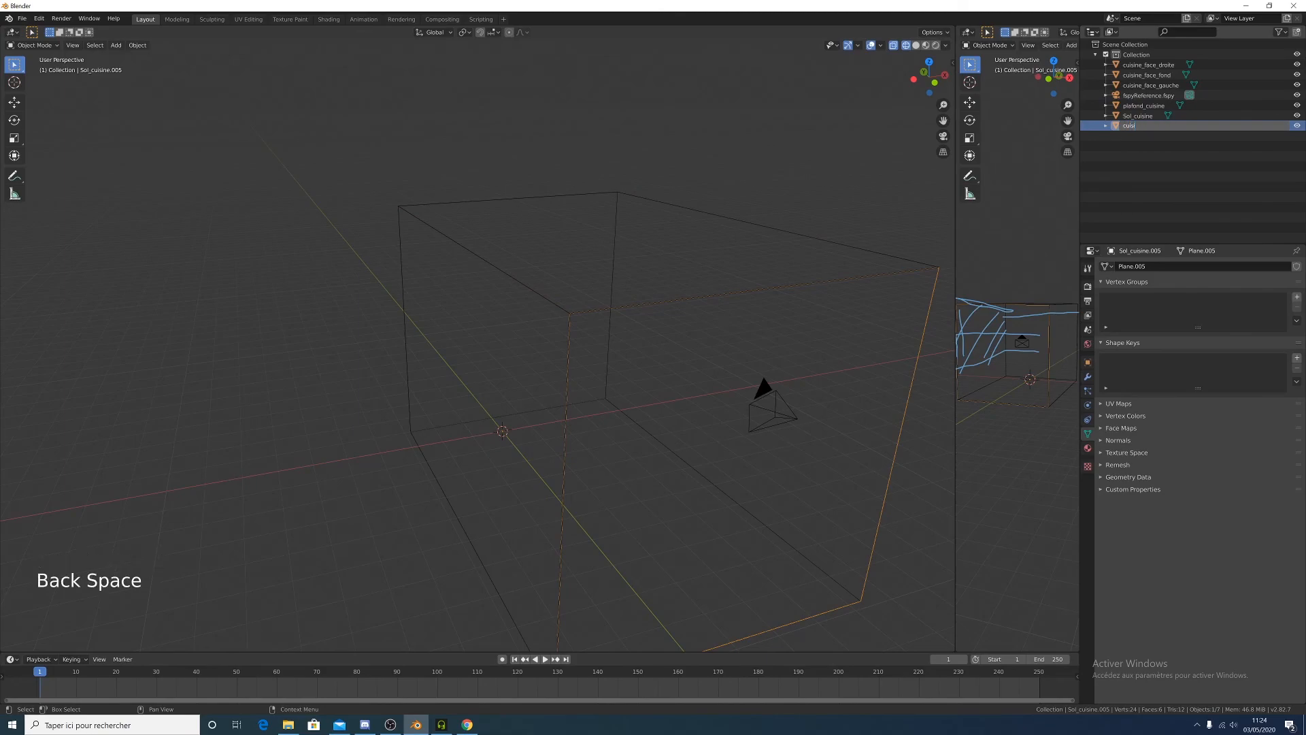
{"action": "type", "text": "uisine_face"}
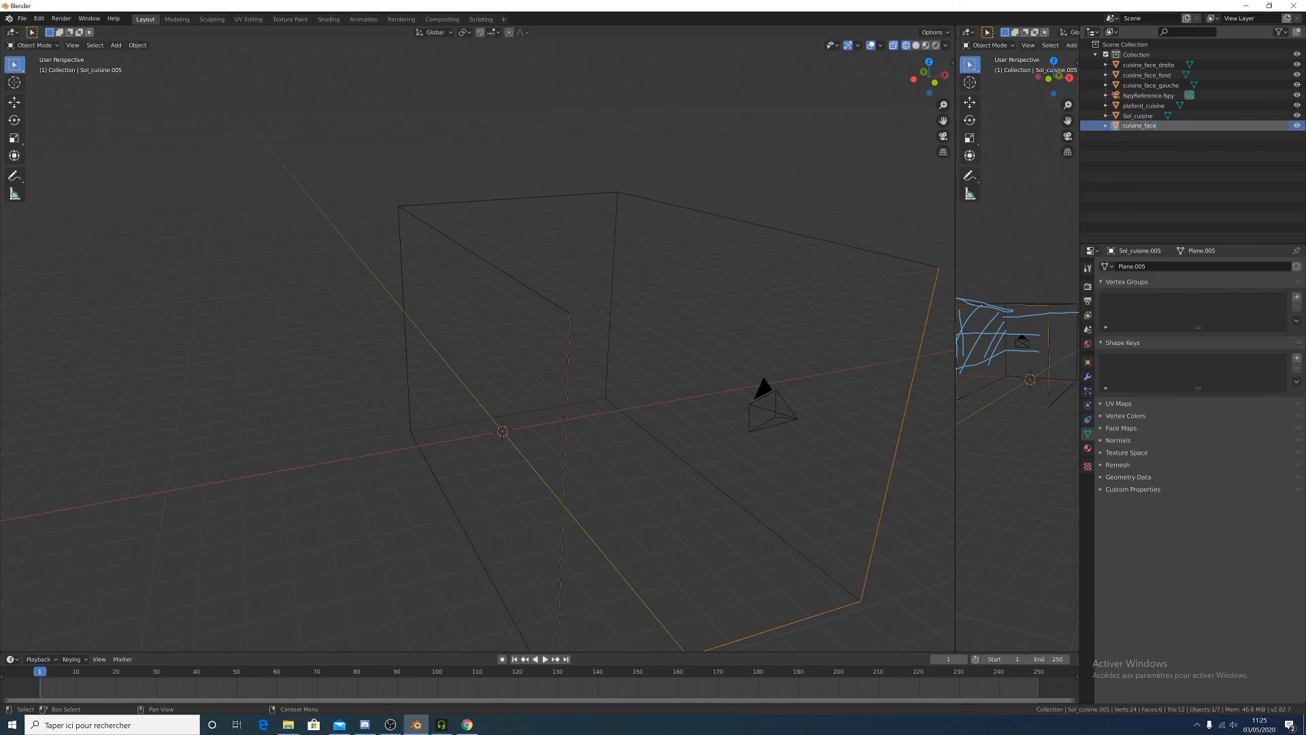
{"action": "type", "text": "_cachee"}
{"action": "key", "text": "Return"}
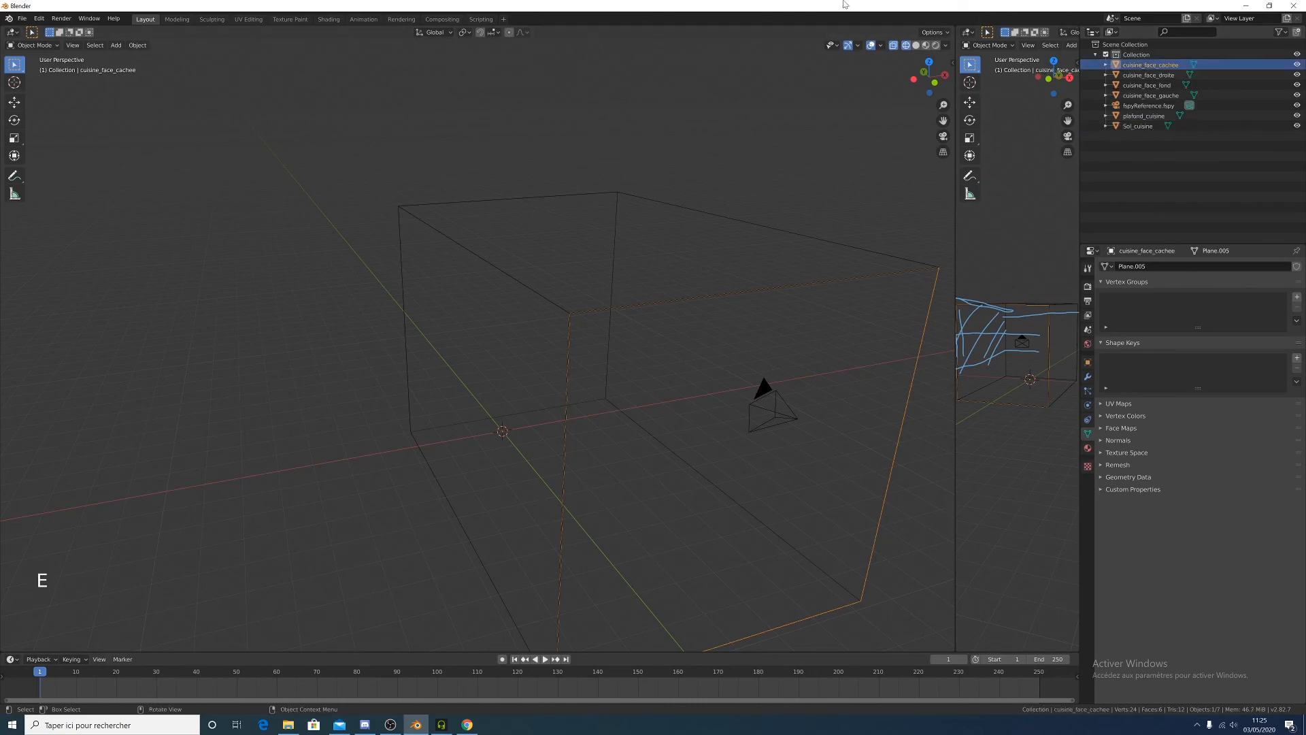
In camera view with wireframe shading, edit cuisine_face_fond and add a horizontal loop cut along the top edge of the cabinets in the photo
{"action": "key", "text": "KP_0"}
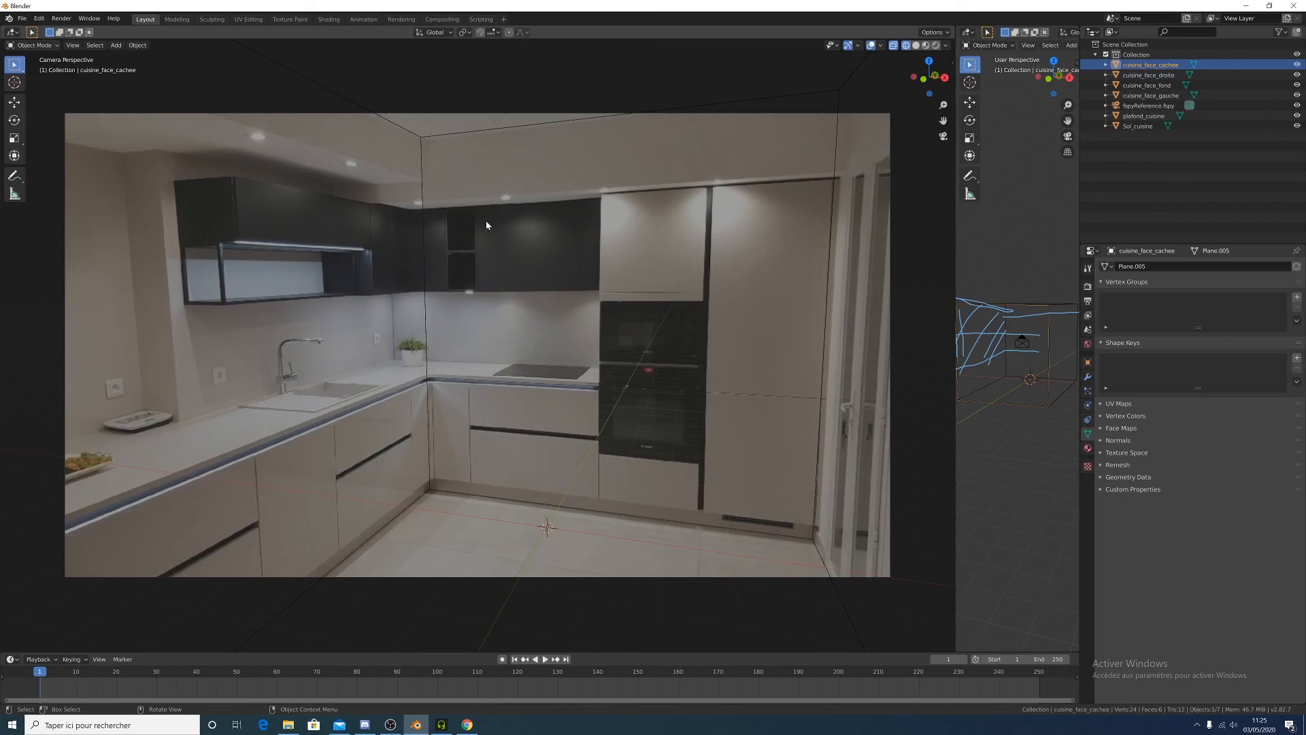
{"action": "key", "text": "z"}
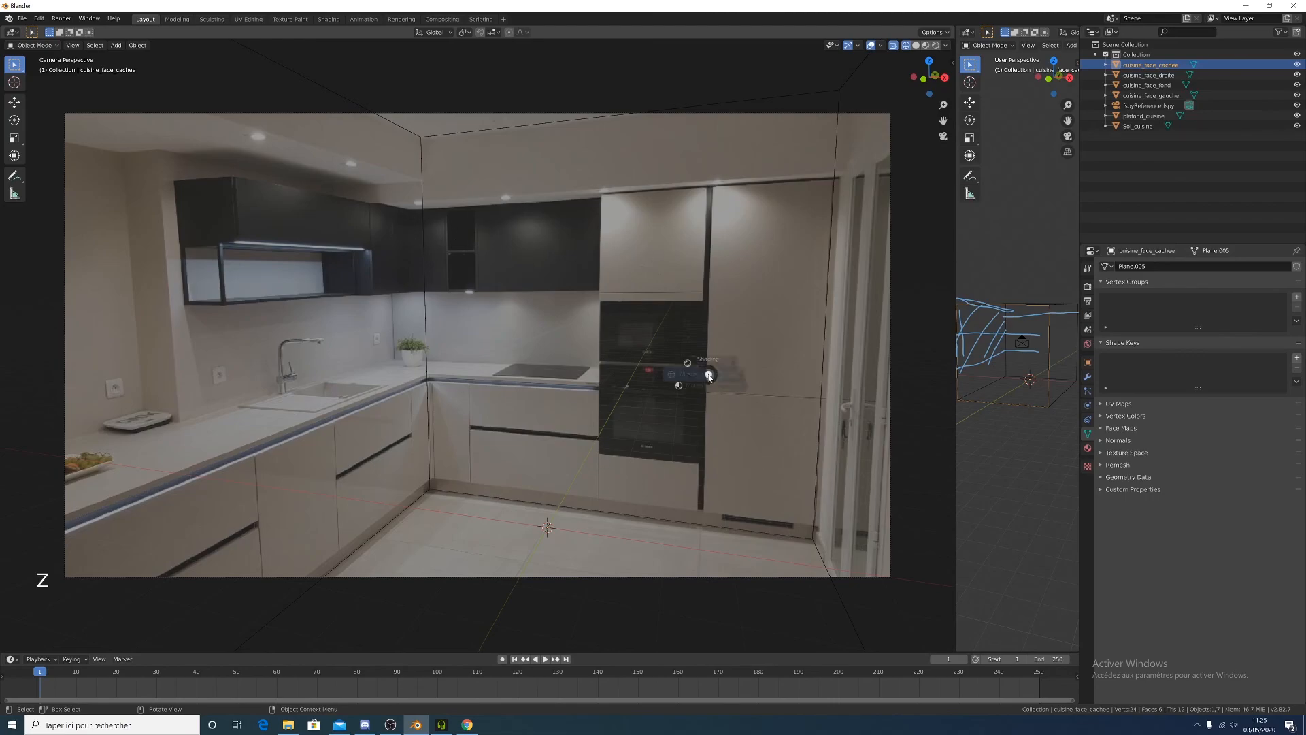
{"action": "left_click", "coordinate": [775, 390]}
{"action": "left_click", "coordinate": [709, 326]}
{"action": "key", "text": "z"}
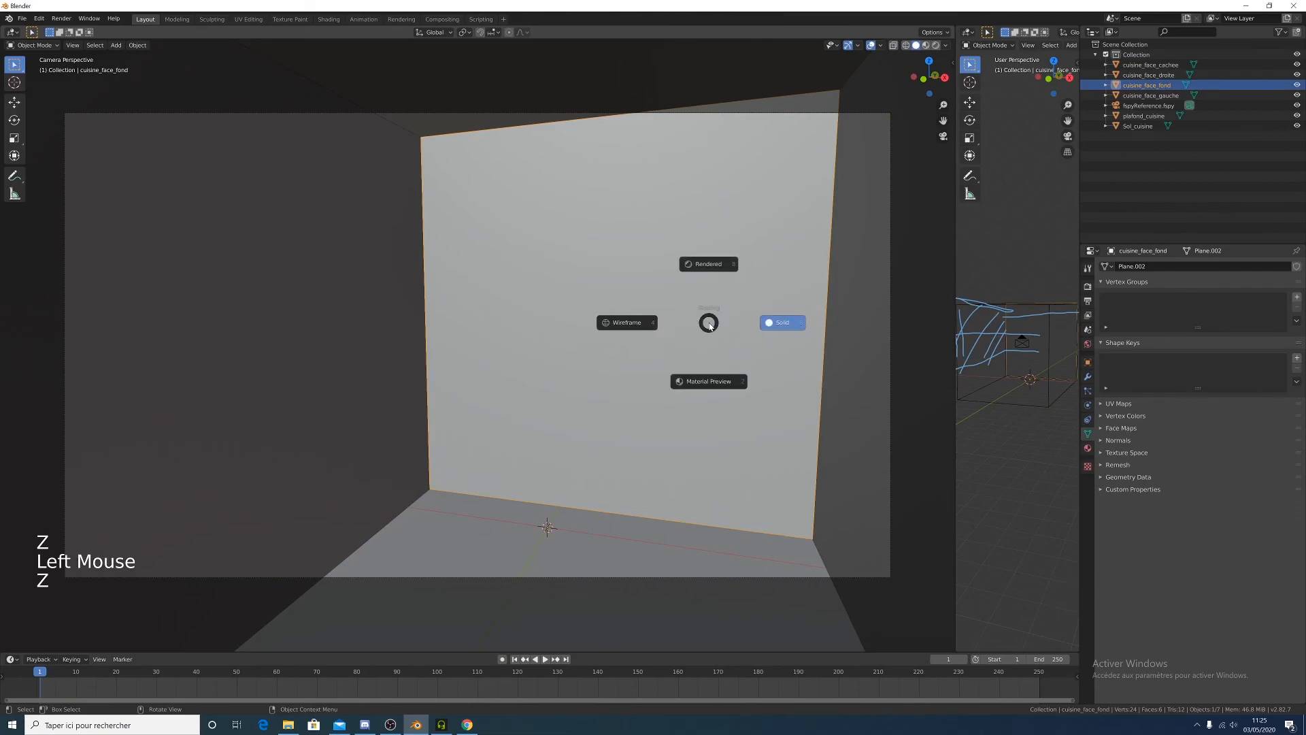
{"action": "key", "text": "Tab"}
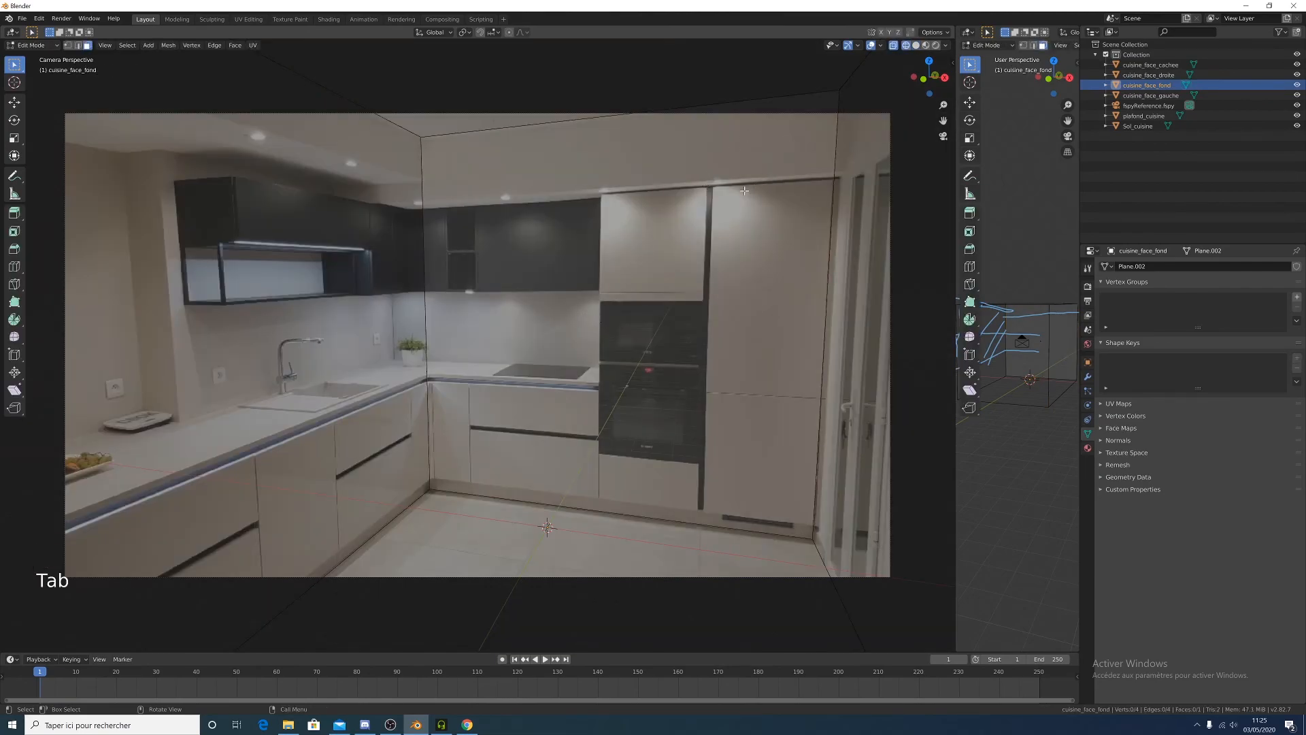
{"action": "key", "text": "ctrl+r"}
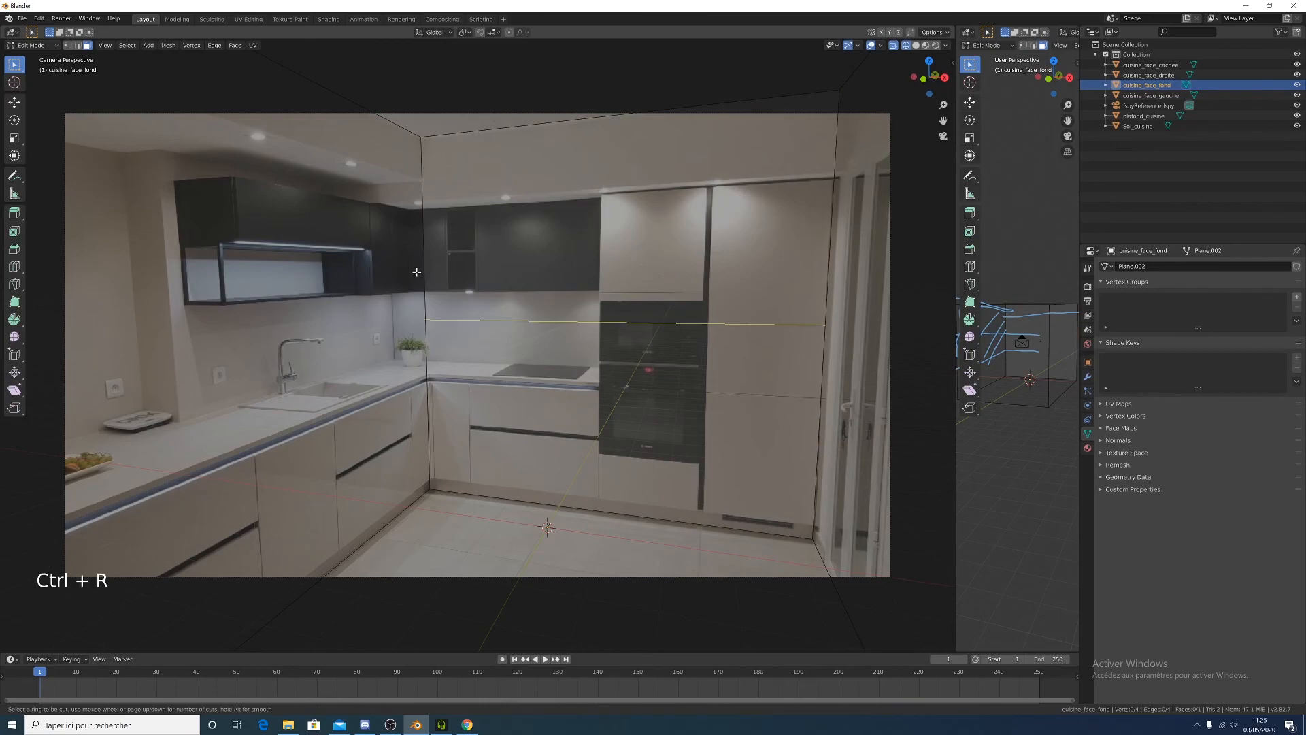
{"action": "left_click", "coordinate": [474, 268]}
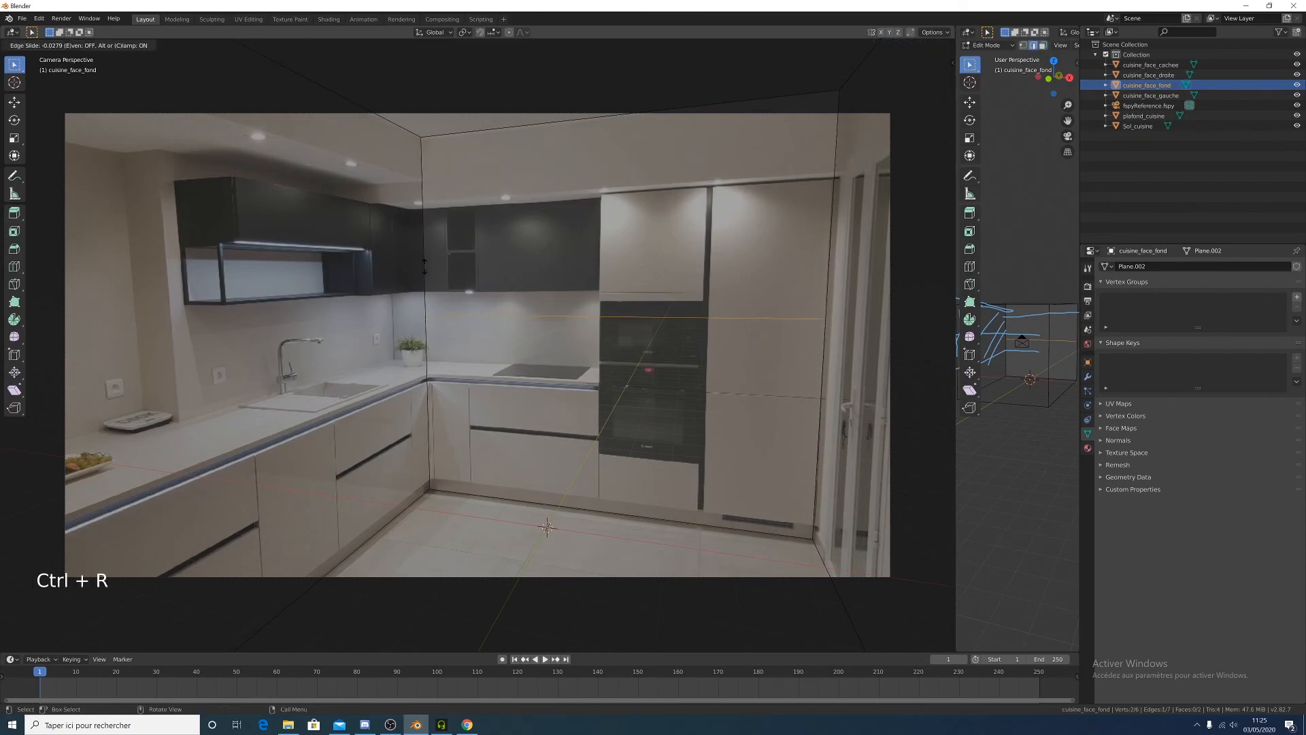
{"action": "left_click", "coordinate": [490, 154]}
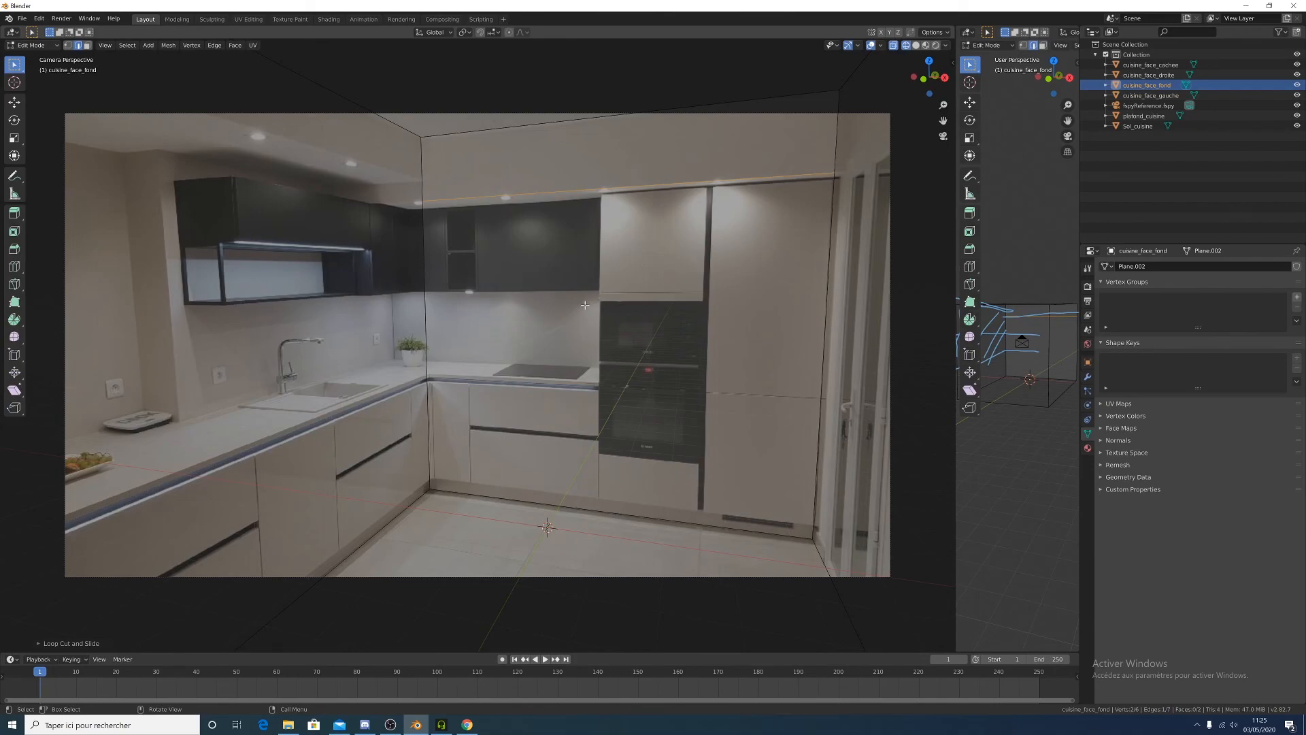
Switch to face selection and select the back wall's face below the loop cut, covering the cabinets
{"action": "key", "text": "3"}
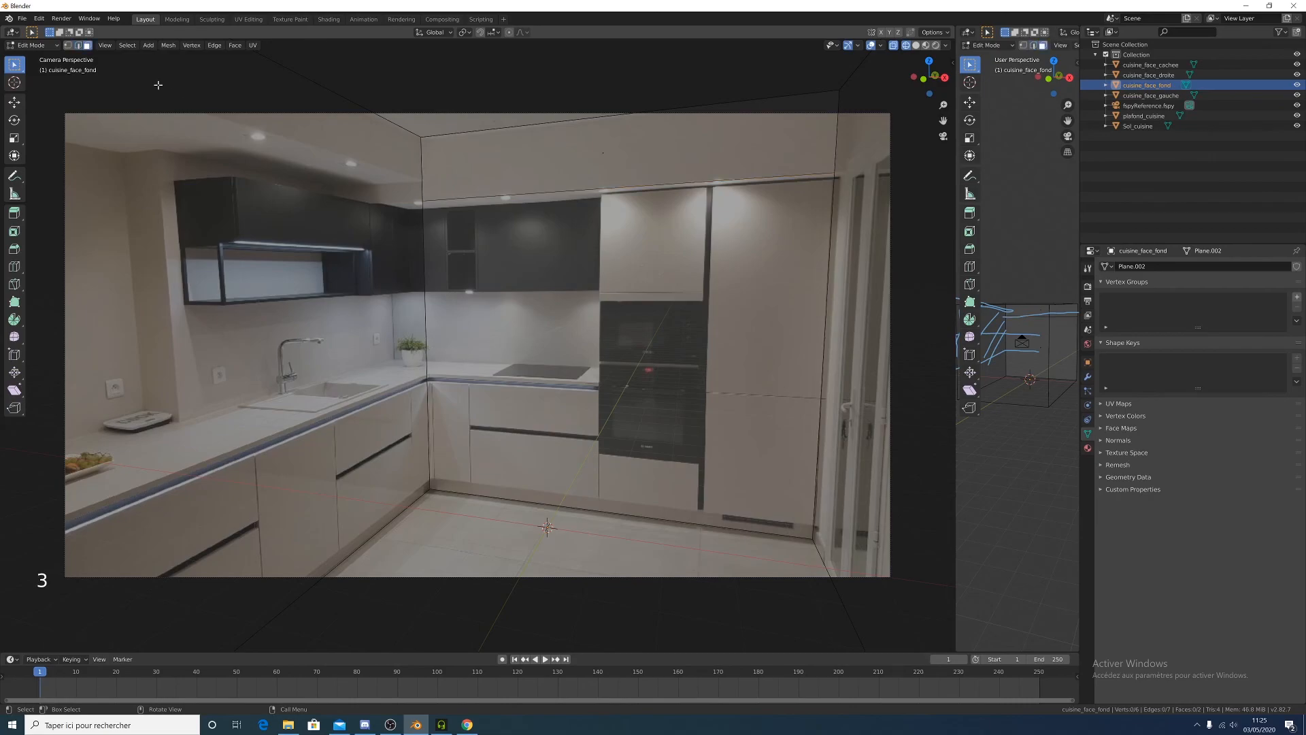
{"action": "left_click", "coordinate": [622, 344]}
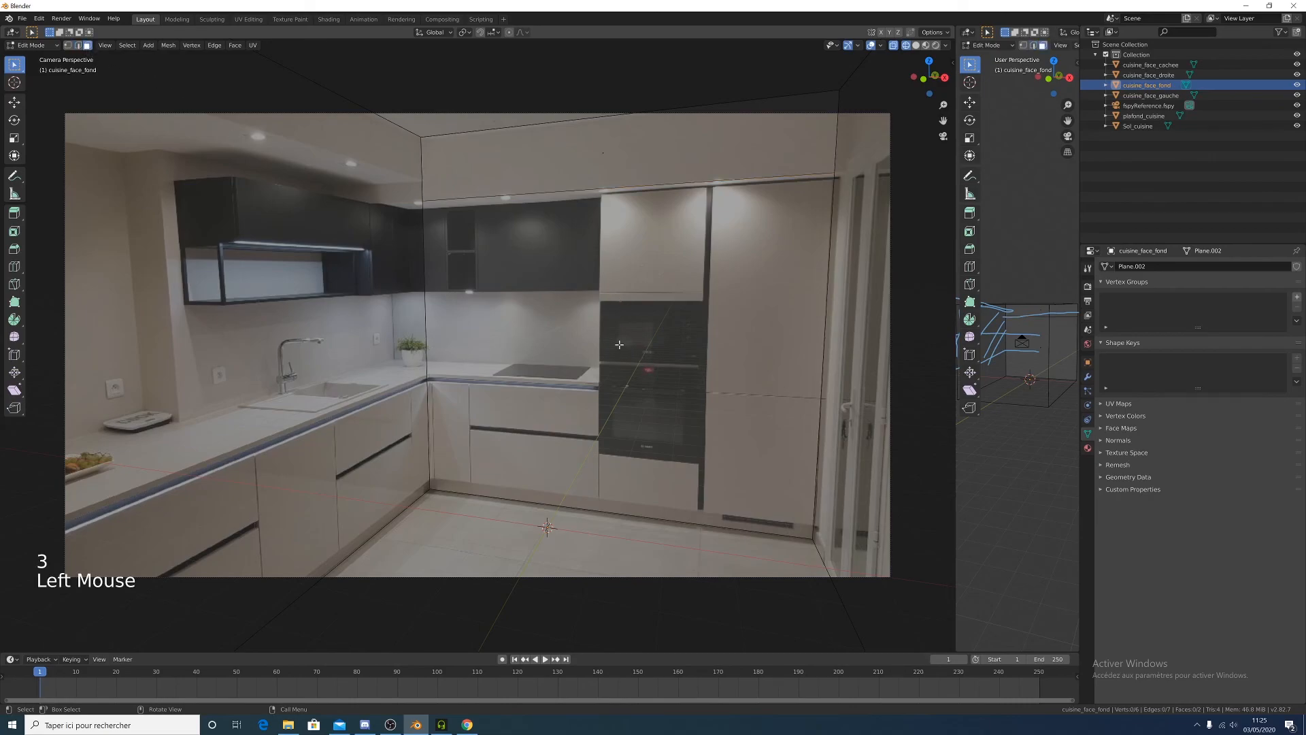
{"action": "left_click", "coordinate": [599, 341]}
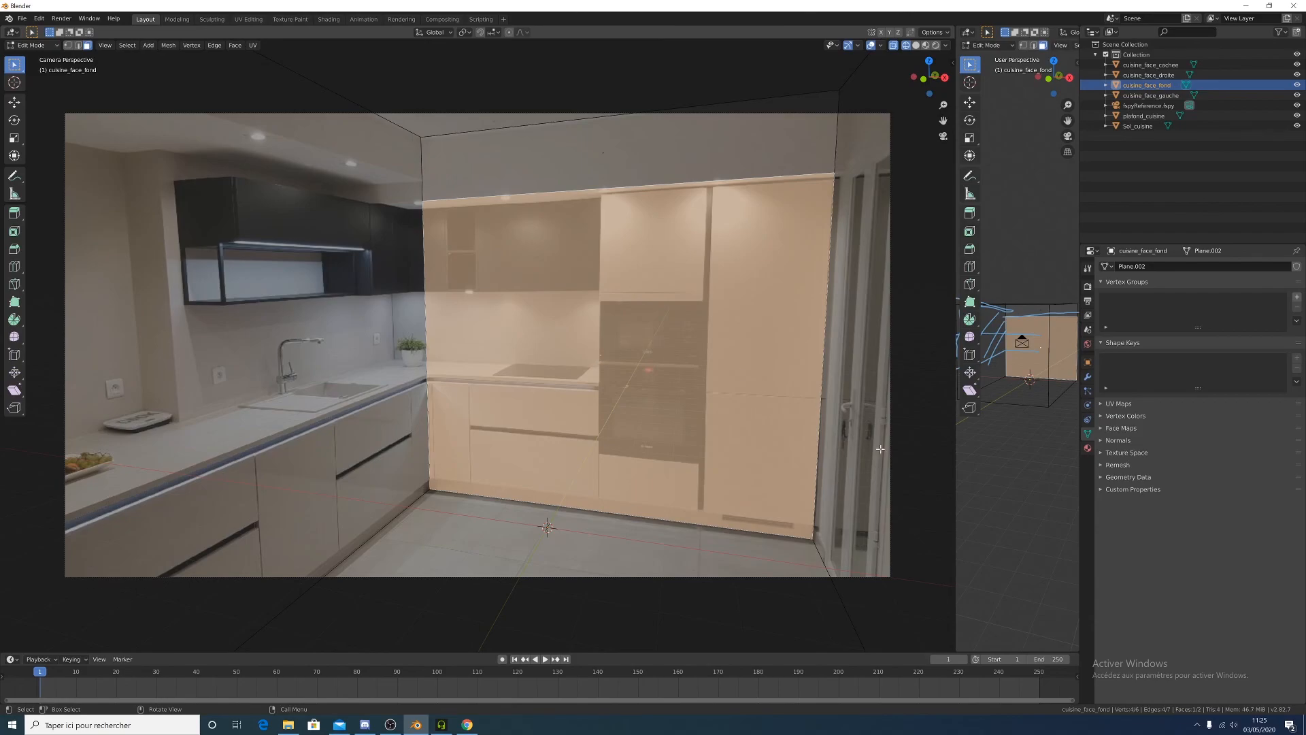
Enlarge the second viewport beside the camera view and set it to the top orthographic view
{"action": "left_click_drag", "start_coordinate": [956, 425], "coordinate": [811, 455]}
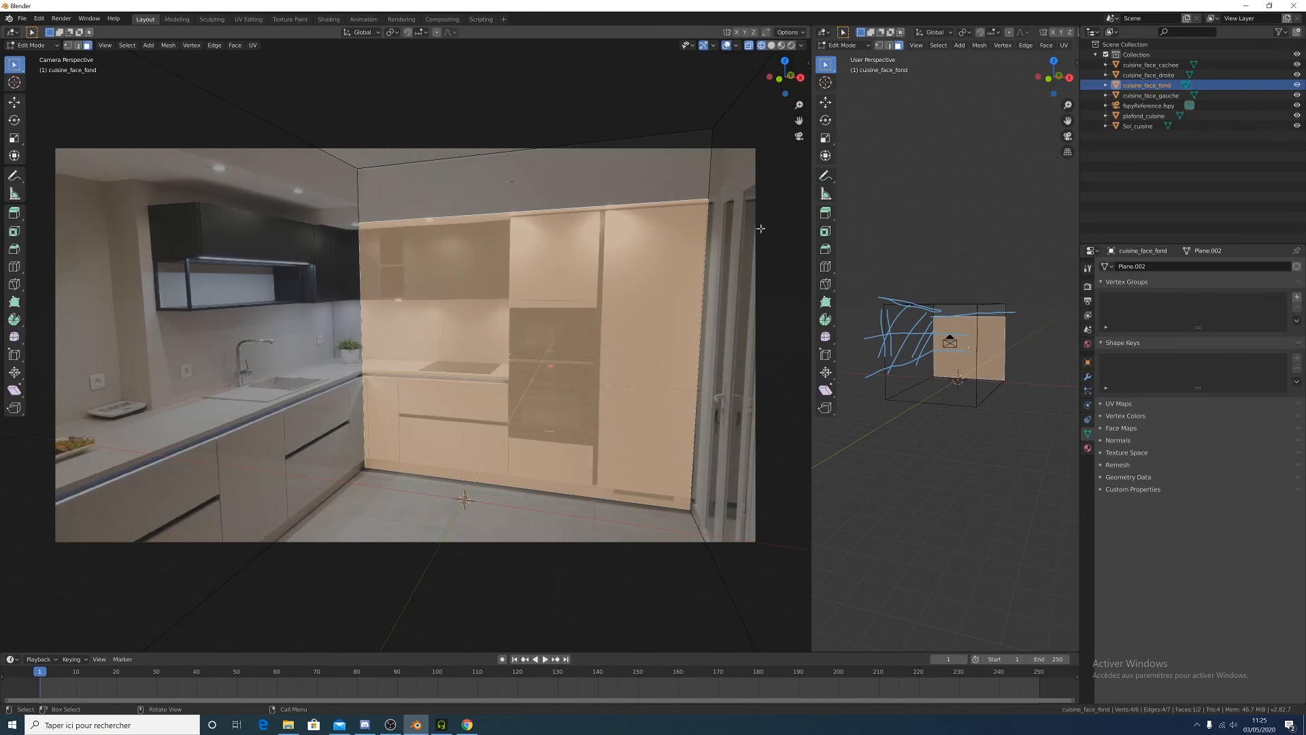
{"action": "key", "text": "KP_7"}
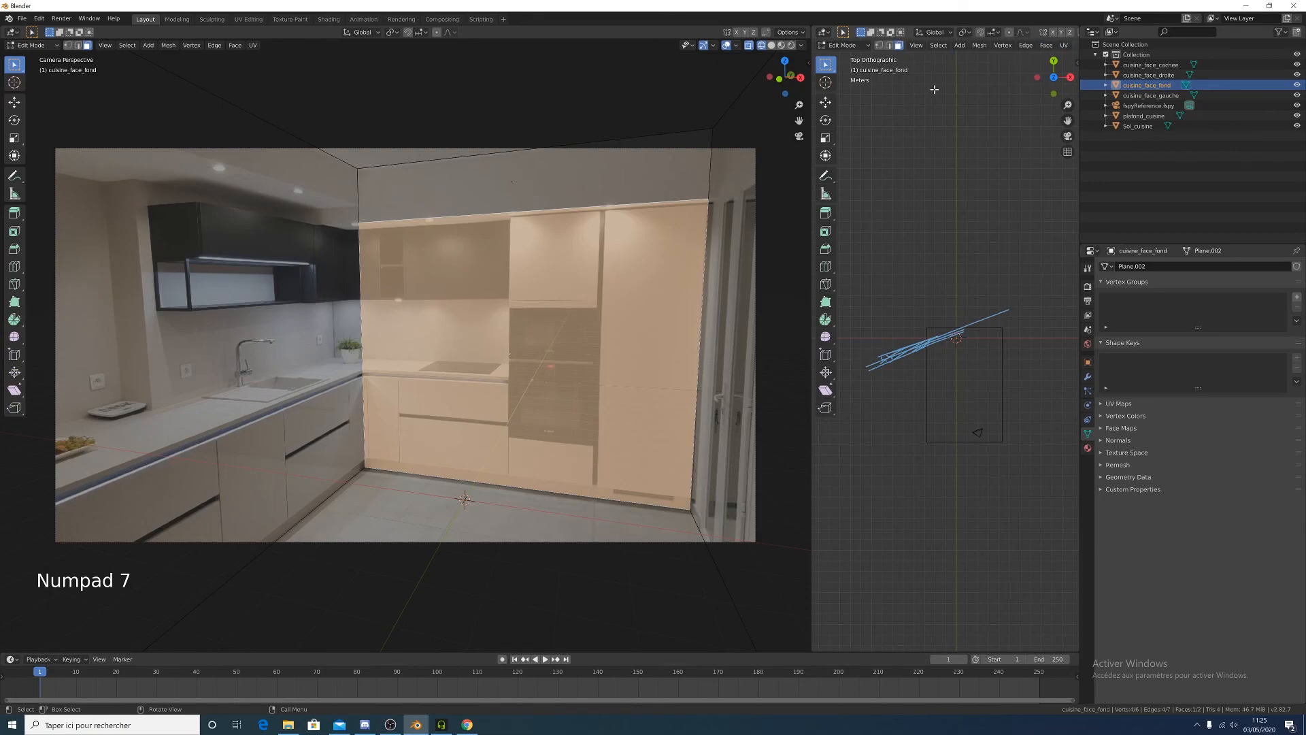
{"action": "scroll", "coordinate": [870, 148], "scroll_direction": "down", "scroll_amount": 4, "text": "ctrl"}
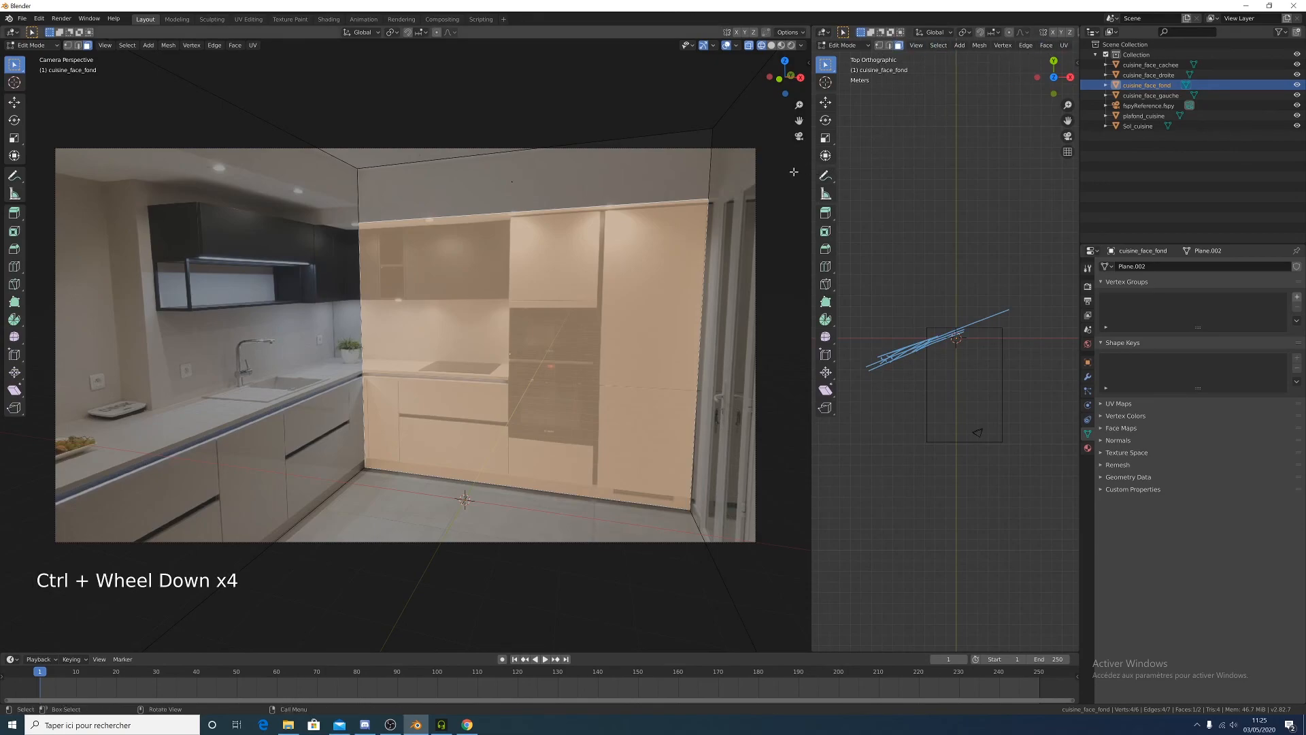
{"action": "left_click_drag", "start_coordinate": [809, 190], "coordinate": [655, 189]}
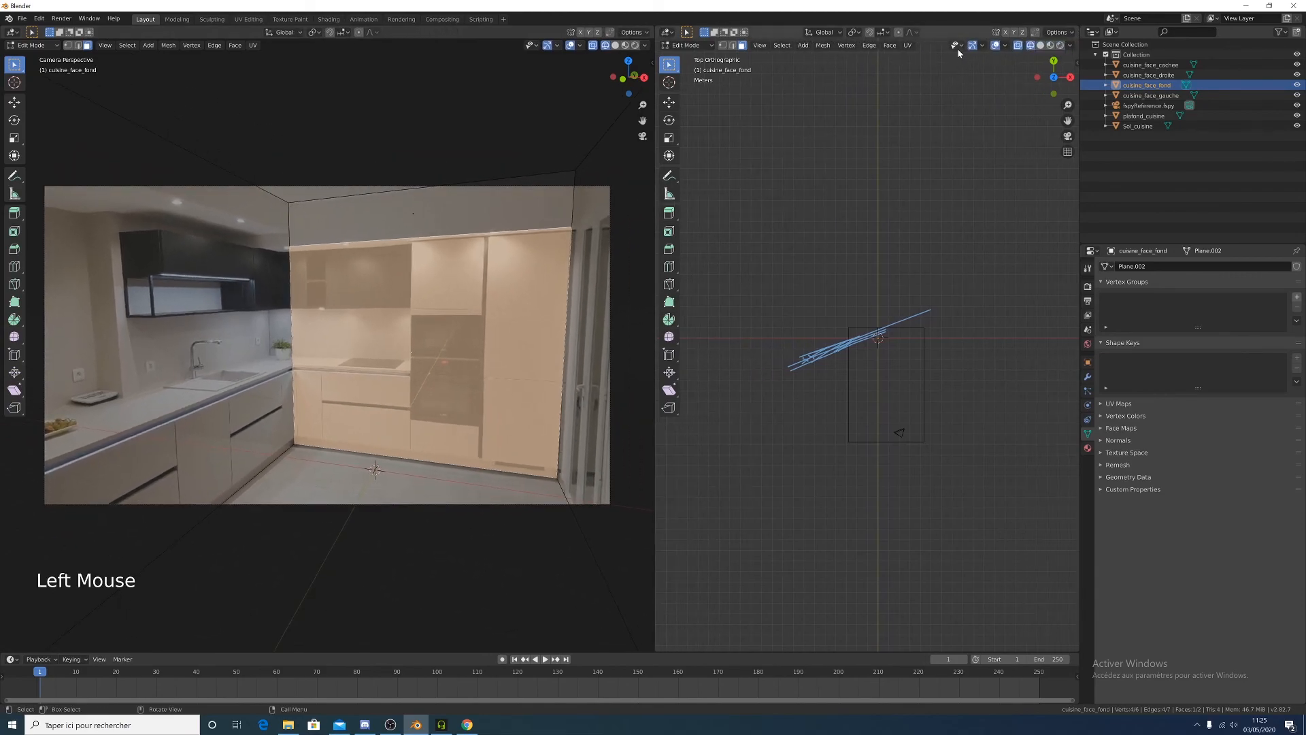
Hide the annotation strokes in the second viewport and frame the room's outline in top view
{"action": "left_click", "coordinate": [1004, 45]}
{"action": "left_click", "coordinate": [951, 128]}
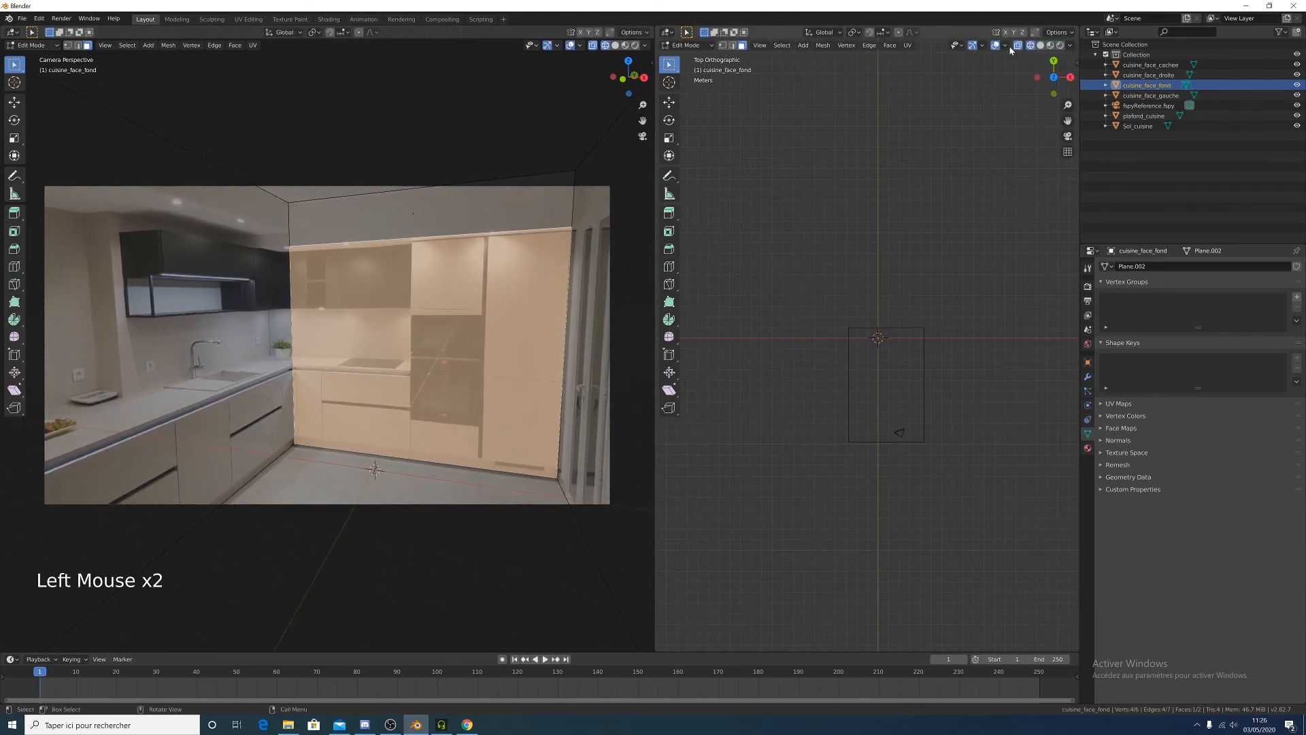
{"action": "scroll", "coordinate": [905, 385], "scroll_direction": "up", "scroll_amount": 5}
{"action": "middle_click_drag", "start_coordinate": [800, 340], "coordinate": [890, 386]}
{"action": "key", "text": "KP_7"}
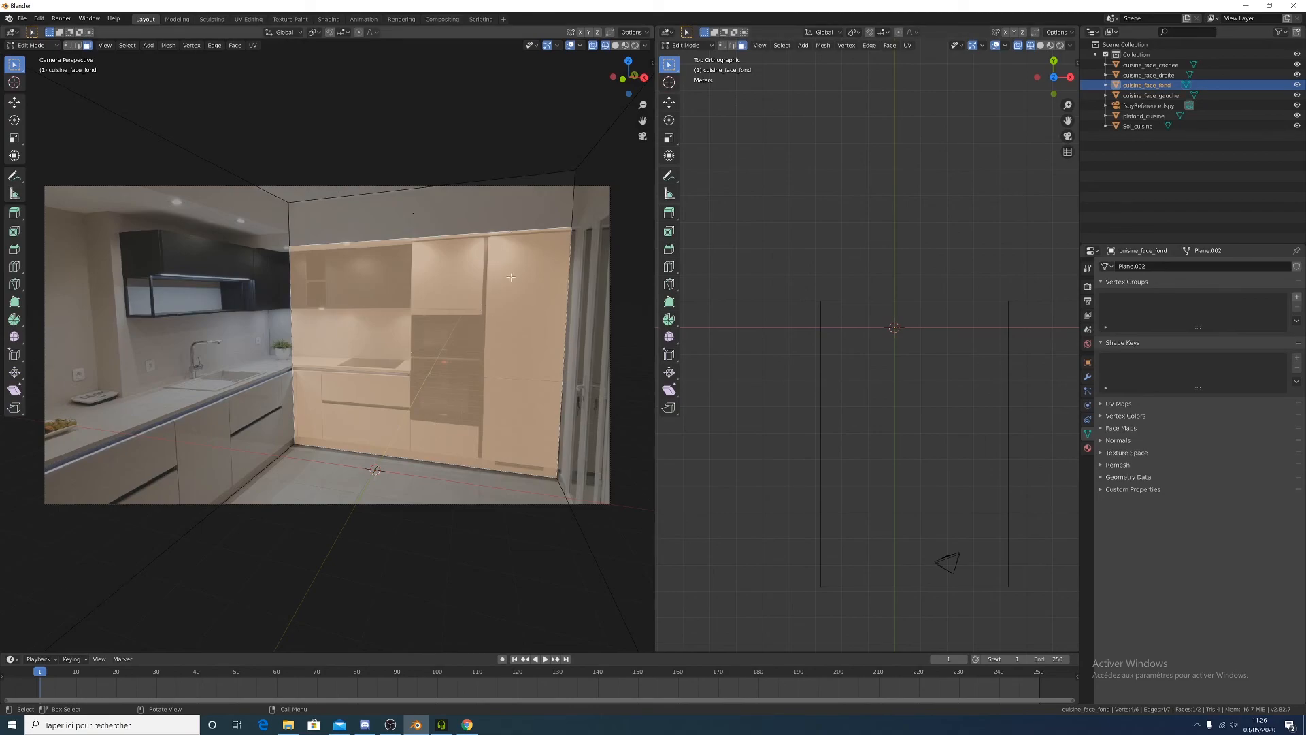
{"action": "middle_click_drag", "start_coordinate": [907, 320], "coordinate": [907, 298]}
{"action": "key", "text": "KP_7"}
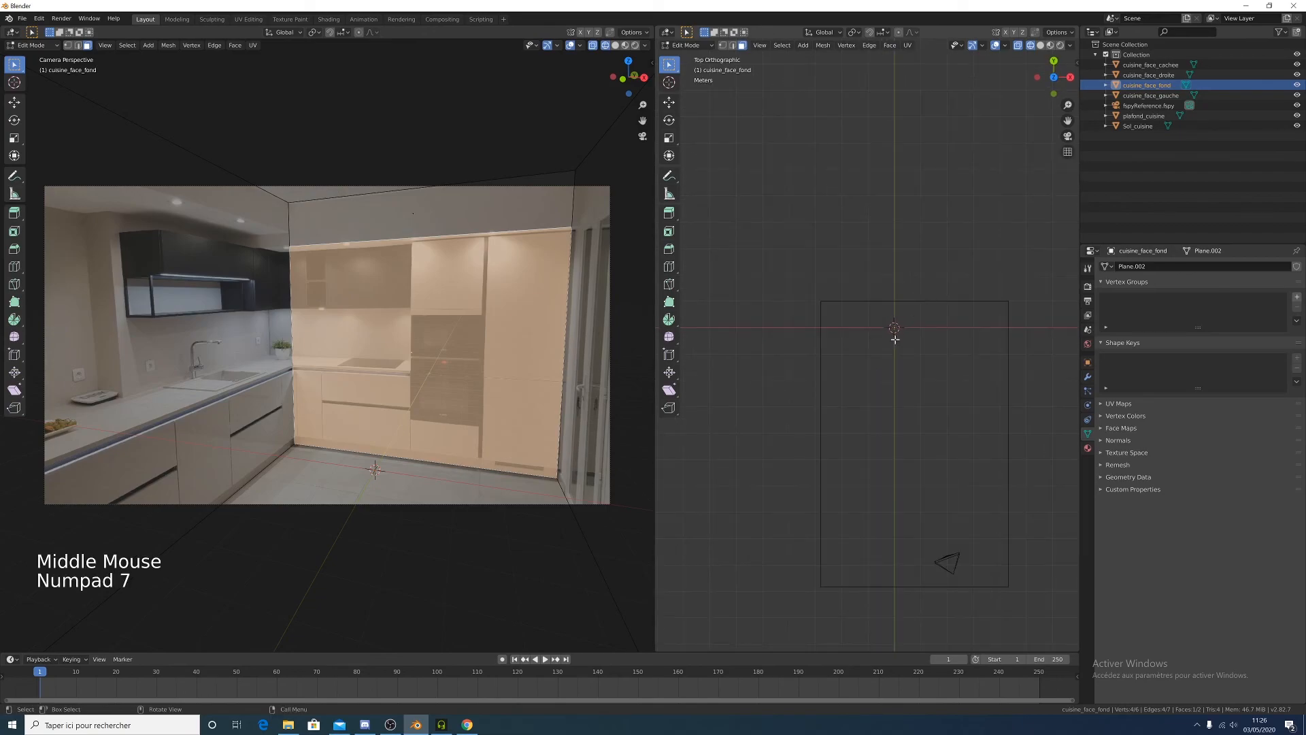
{"action": "key", "text": "g"}
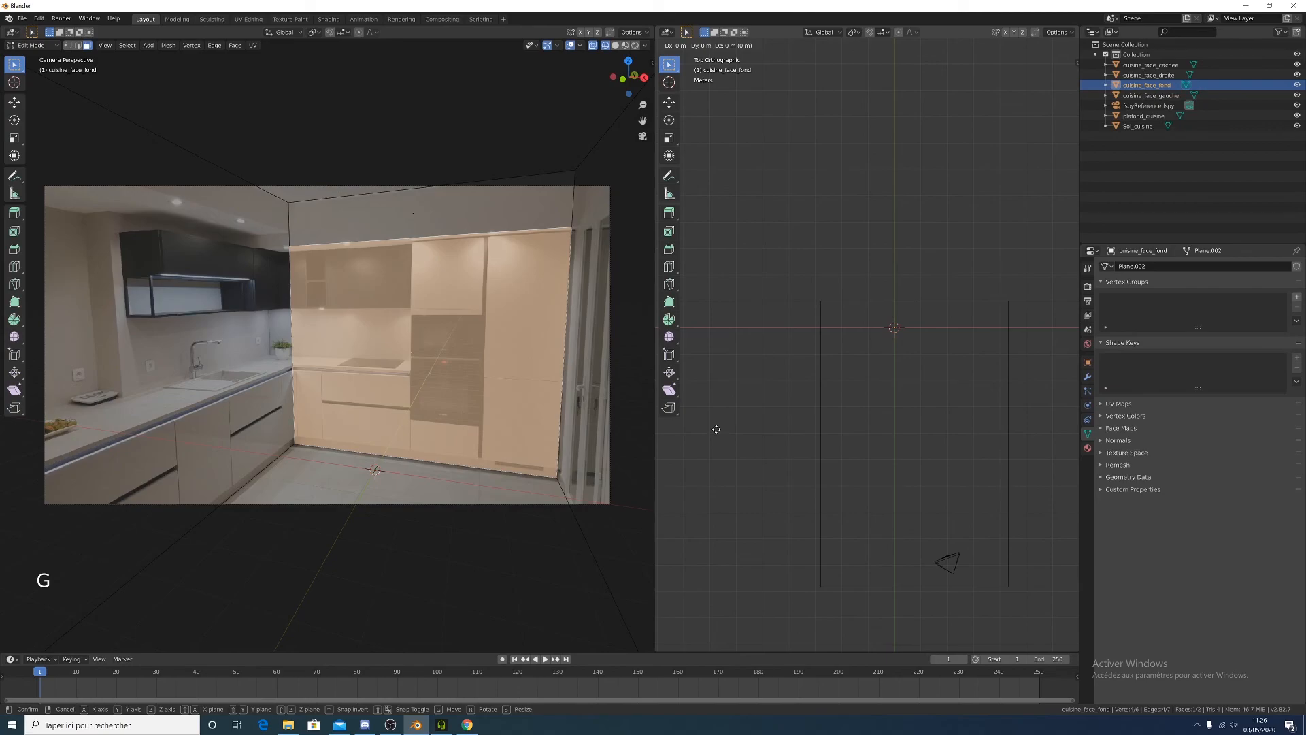
{"action": "right_click", "coordinate": [720, 422]}
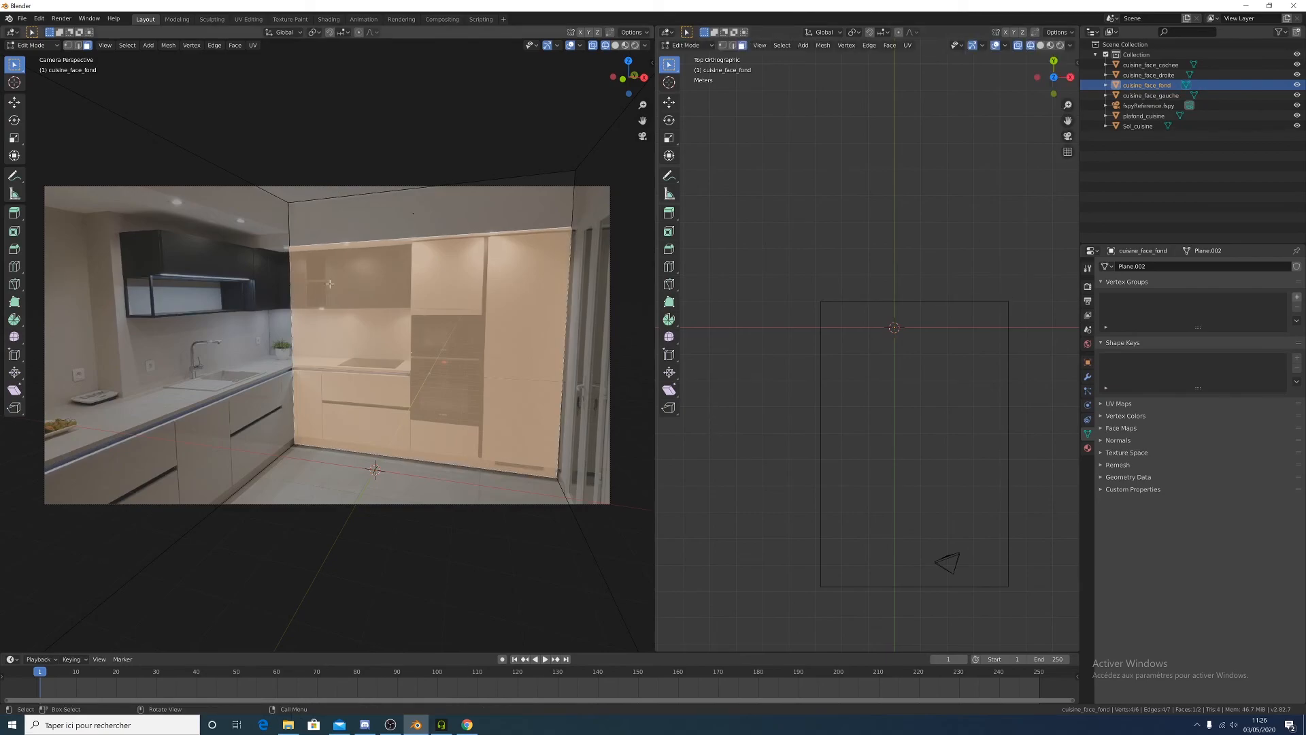
{"action": "key", "text": "g"}
{"action": "key", "text": "y"}
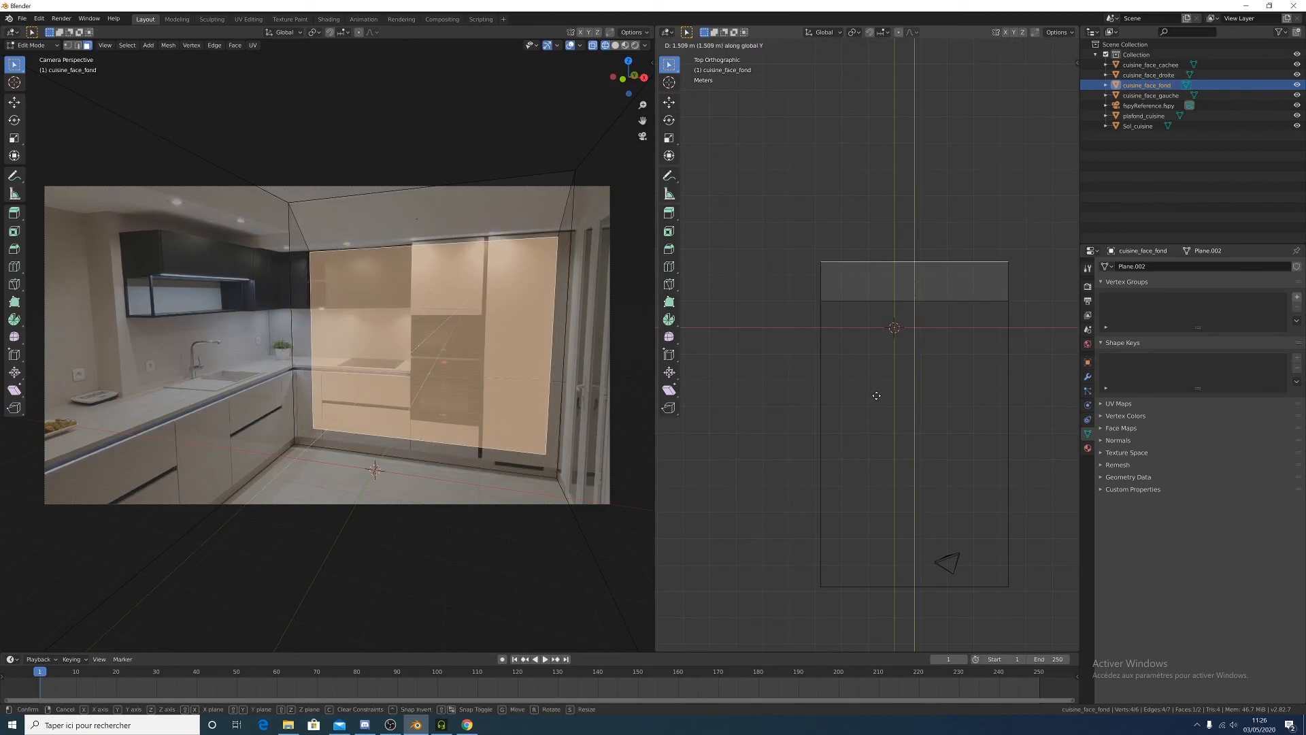
{"action": "right_click", "coordinate": [876, 395]}
Extrude the selected cabinet face of the back wall and move the new face slightly backward along the Y axis
{"action": "key", "text": "e"}
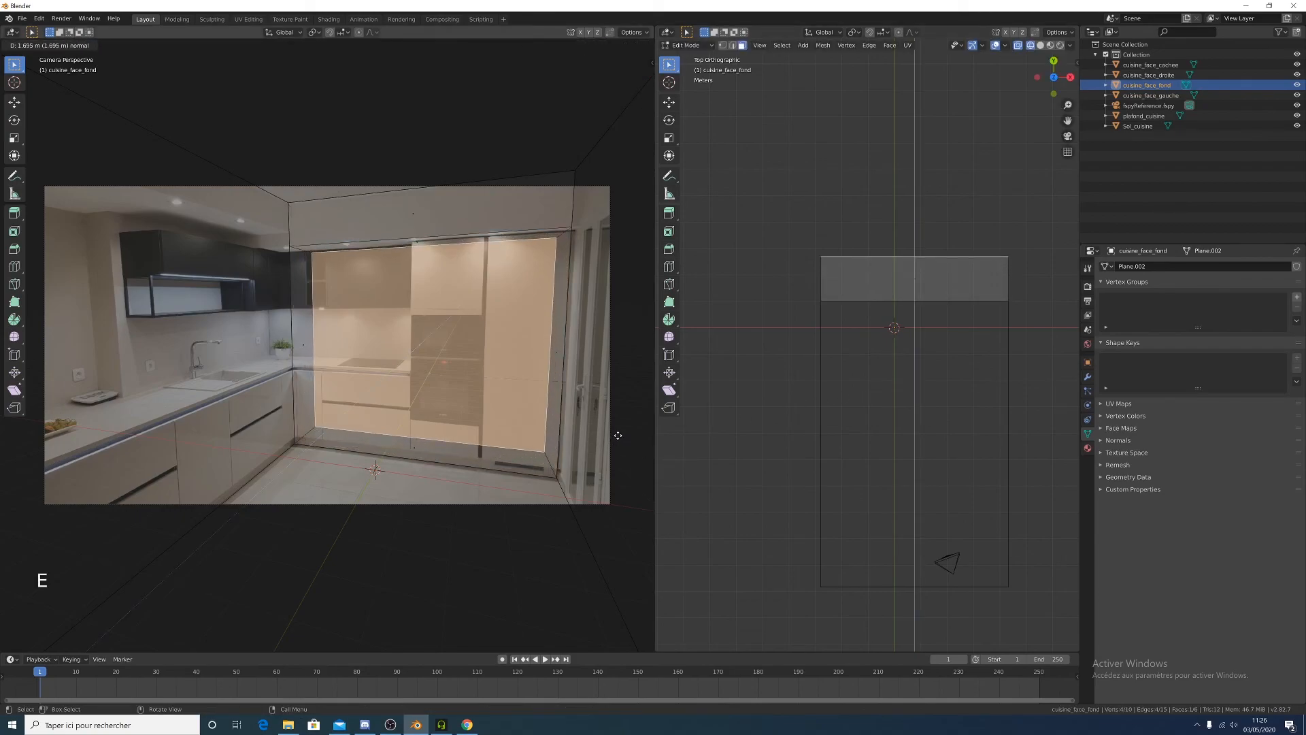
{"action": "right_click", "coordinate": [618, 436]}
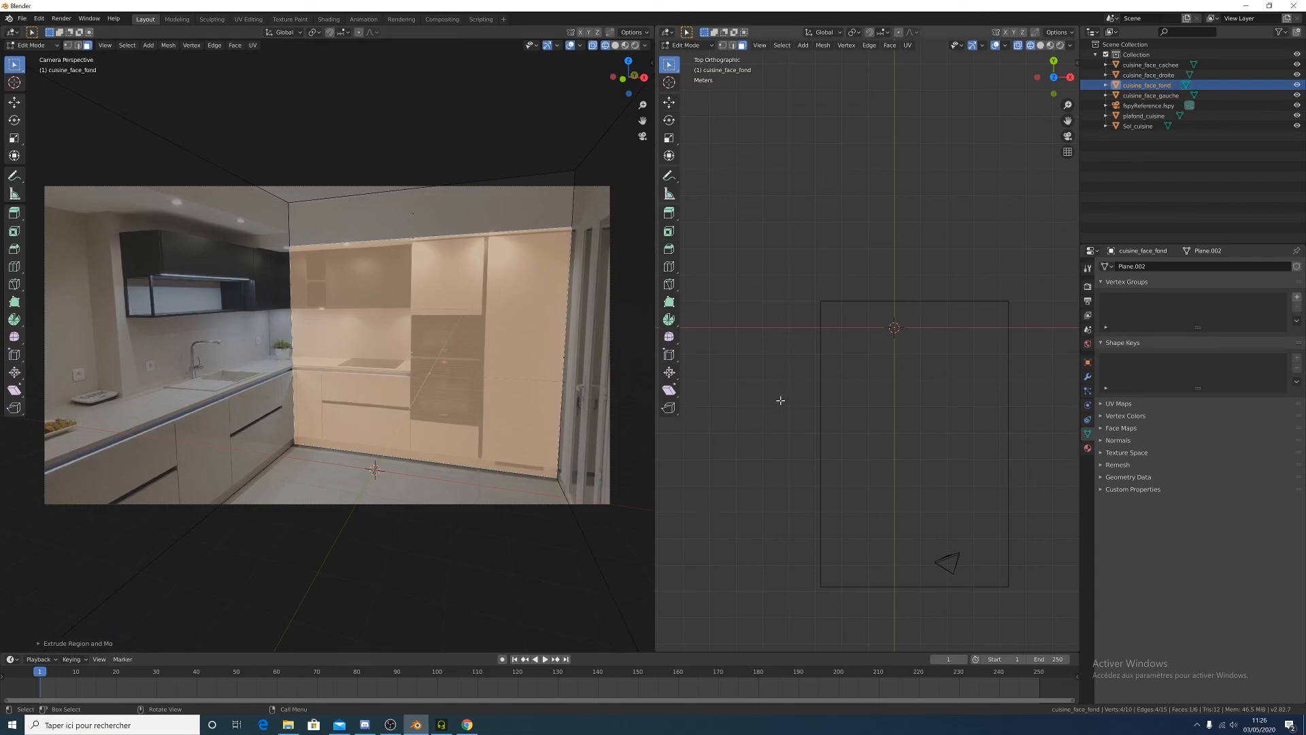
{"action": "scroll", "coordinate": [884, 381], "scroll_direction": "up", "scroll_amount": 4}
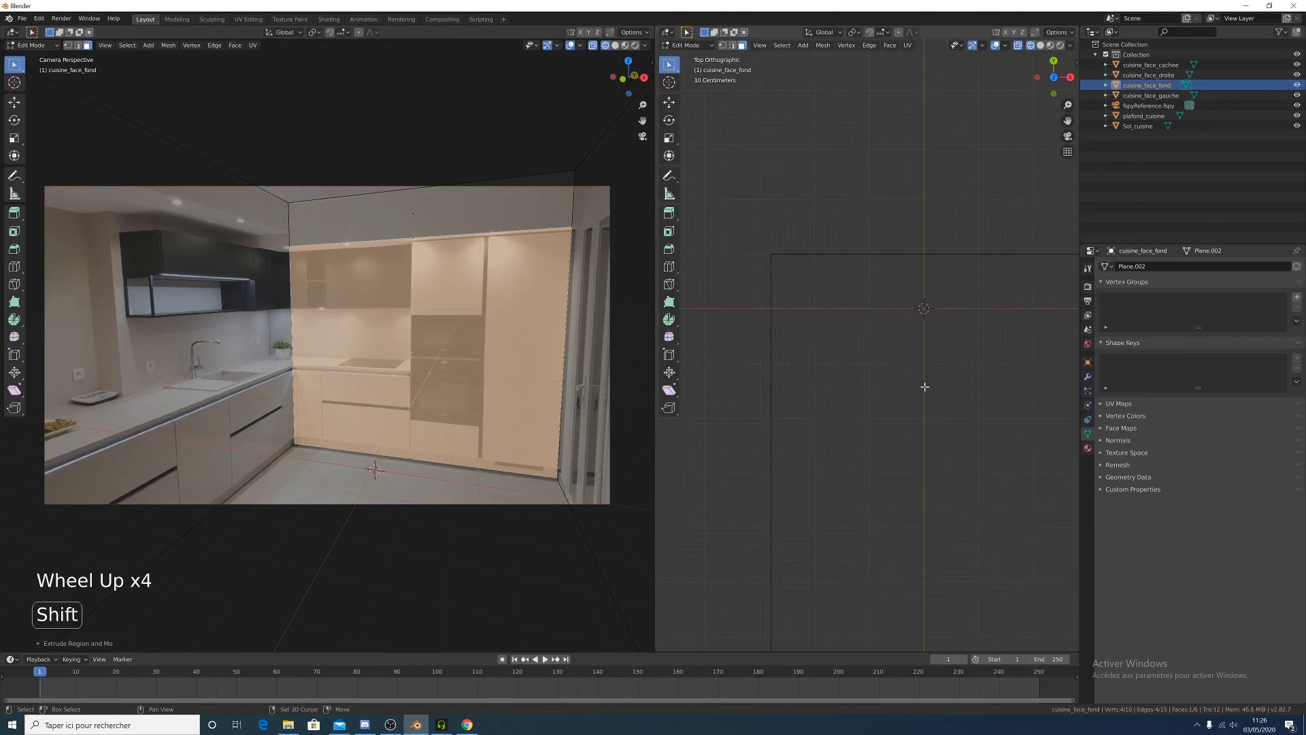
{"action": "middle_click_drag", "start_coordinate": [927, 388], "coordinate": [859, 449], "text": "shift"}
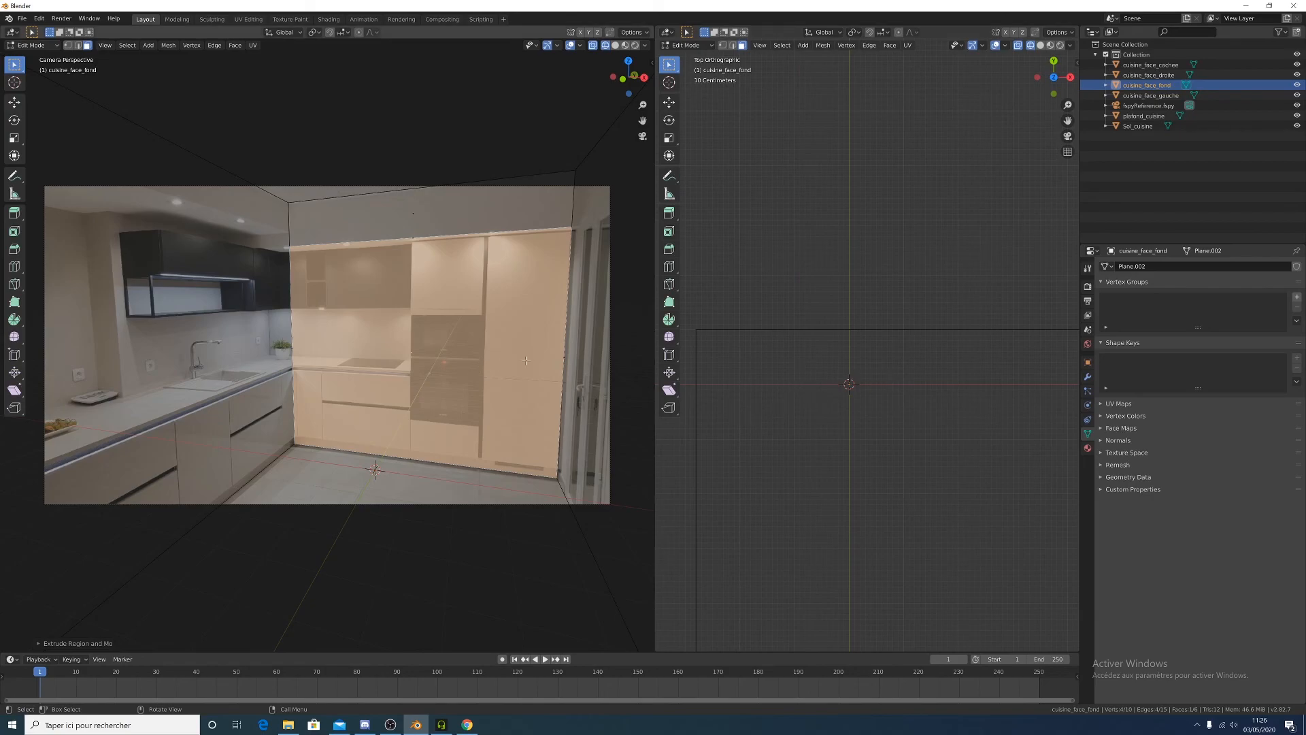
{"action": "key", "text": "g"}
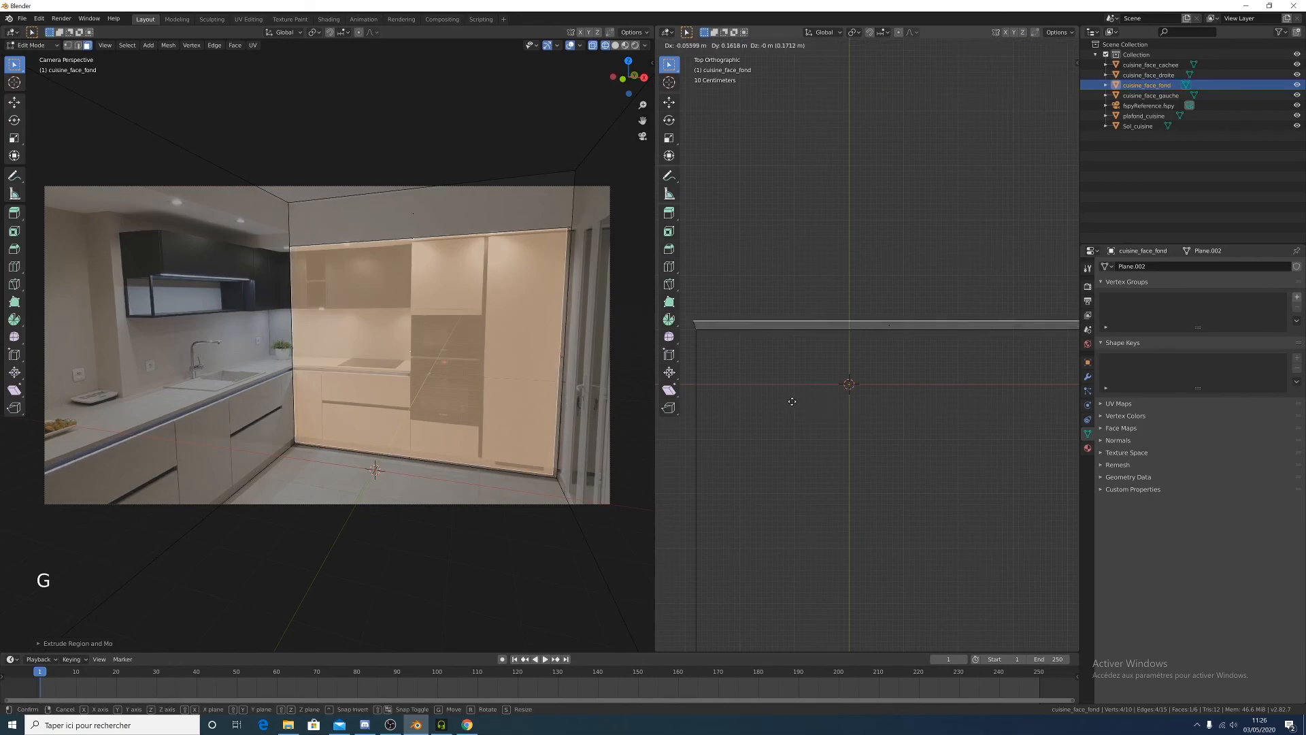
{"action": "key", "text": "y"}
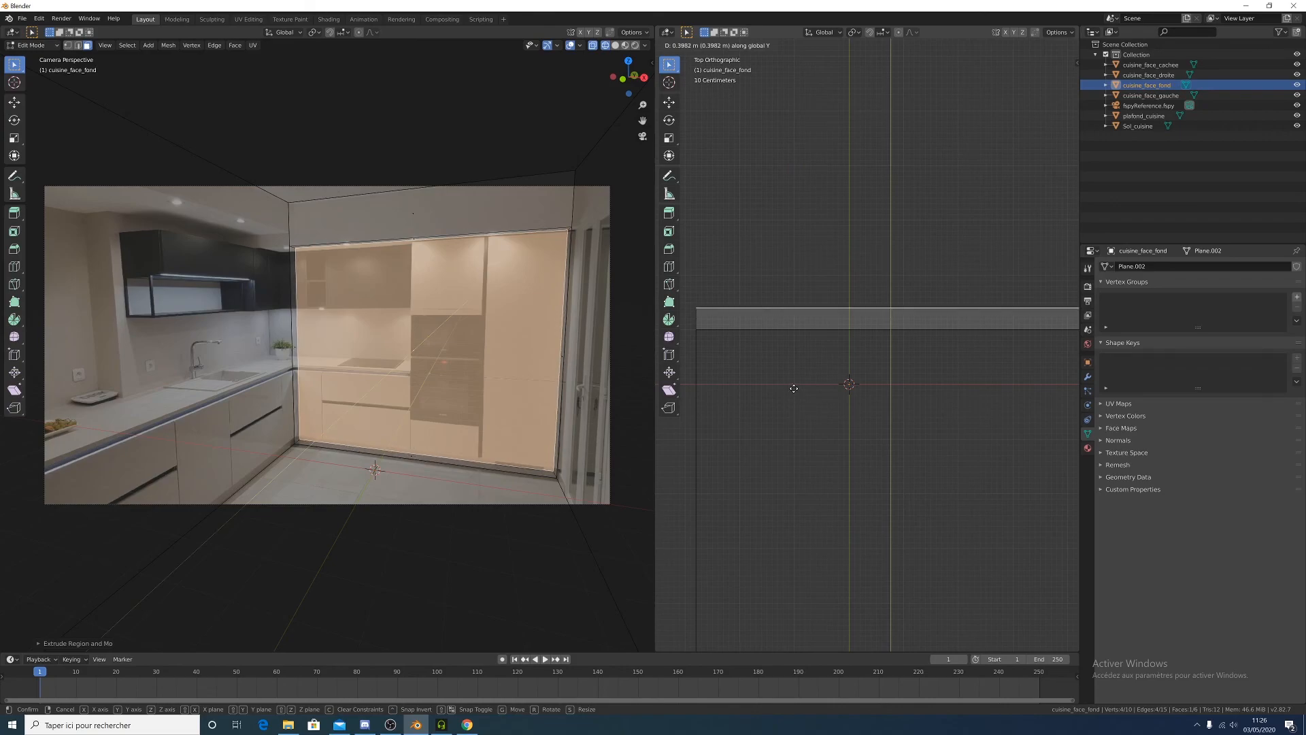
{"action": "left_click", "coordinate": [792, 392]}
Adjust the extruded face's position along Y so its outer edges line up with the cabinet edges in the photo
{"action": "scroll", "coordinate": [586, 391], "scroll_direction": "up", "scroll_amount": 4}
{"action": "middle_click_drag", "start_coordinate": [586, 392], "coordinate": [150, 585], "text": "shift"}
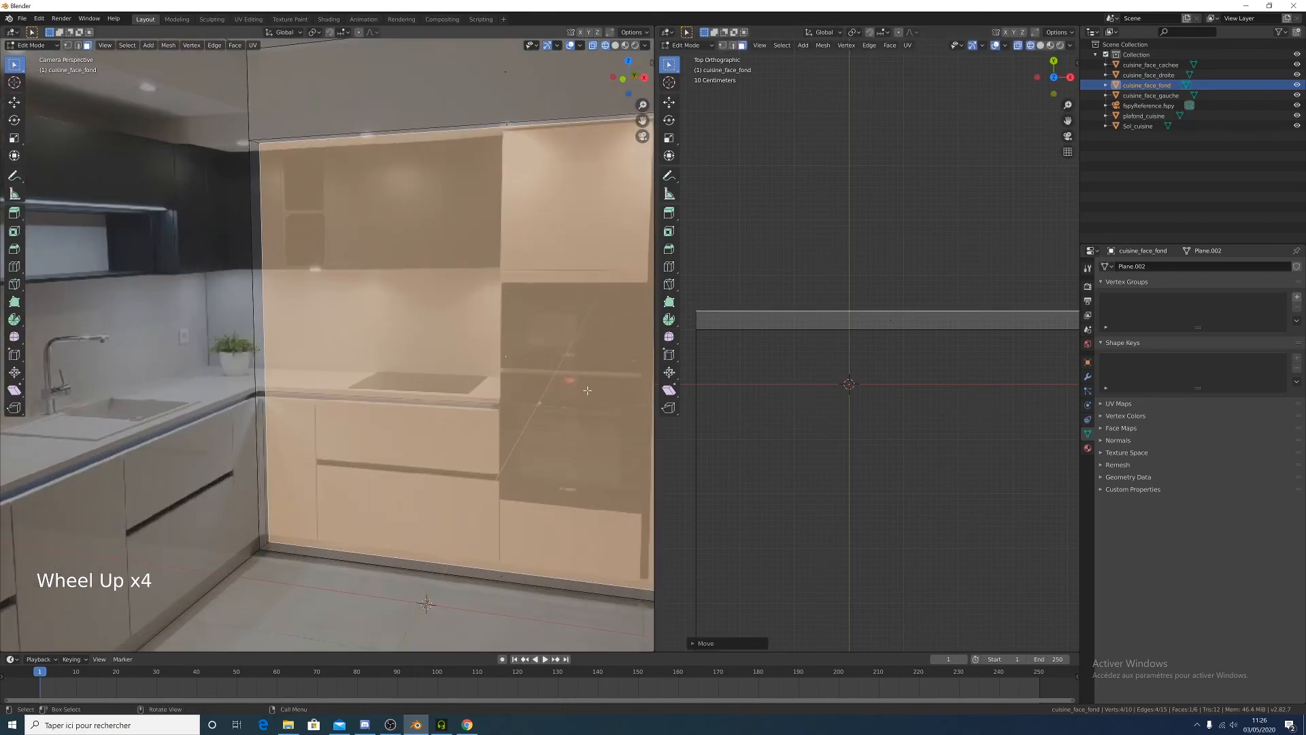
{"action": "scroll", "coordinate": [268, 496], "scroll_direction": "up", "scroll_amount": 4}
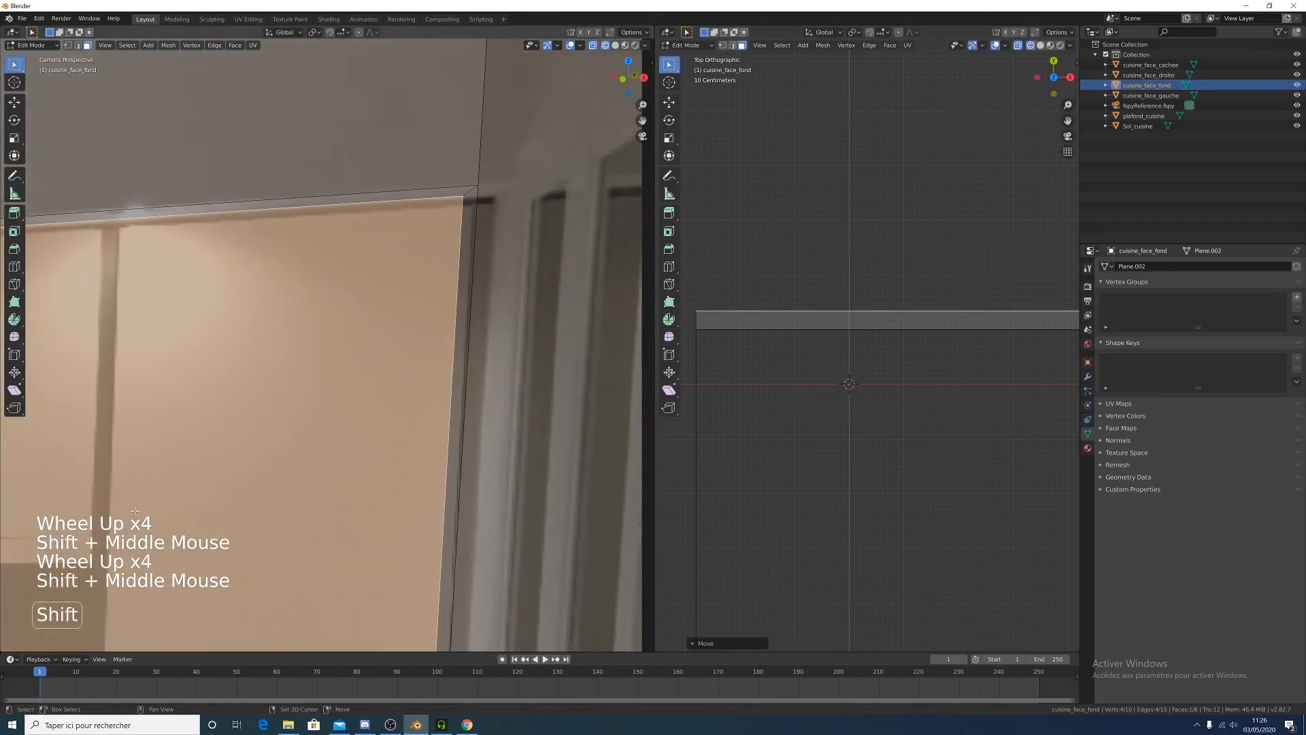
{"action": "key", "text": "g"}
{"action": "key", "text": "y"}
{"action": "left_click", "coordinate": [837, 367]}
Add a vertical loop cut through the back wall along the left edge of the tall oven cabinet in the photo
{"action": "scroll", "coordinate": [418, 443], "scroll_direction": "down", "scroll_amount": 2}
{"action": "scroll", "coordinate": [414, 446], "scroll_direction": "down", "scroll_amount": 2}
{"action": "middle_click_drag", "start_coordinate": [312, 493], "coordinate": [612, 395], "text": "shift"}
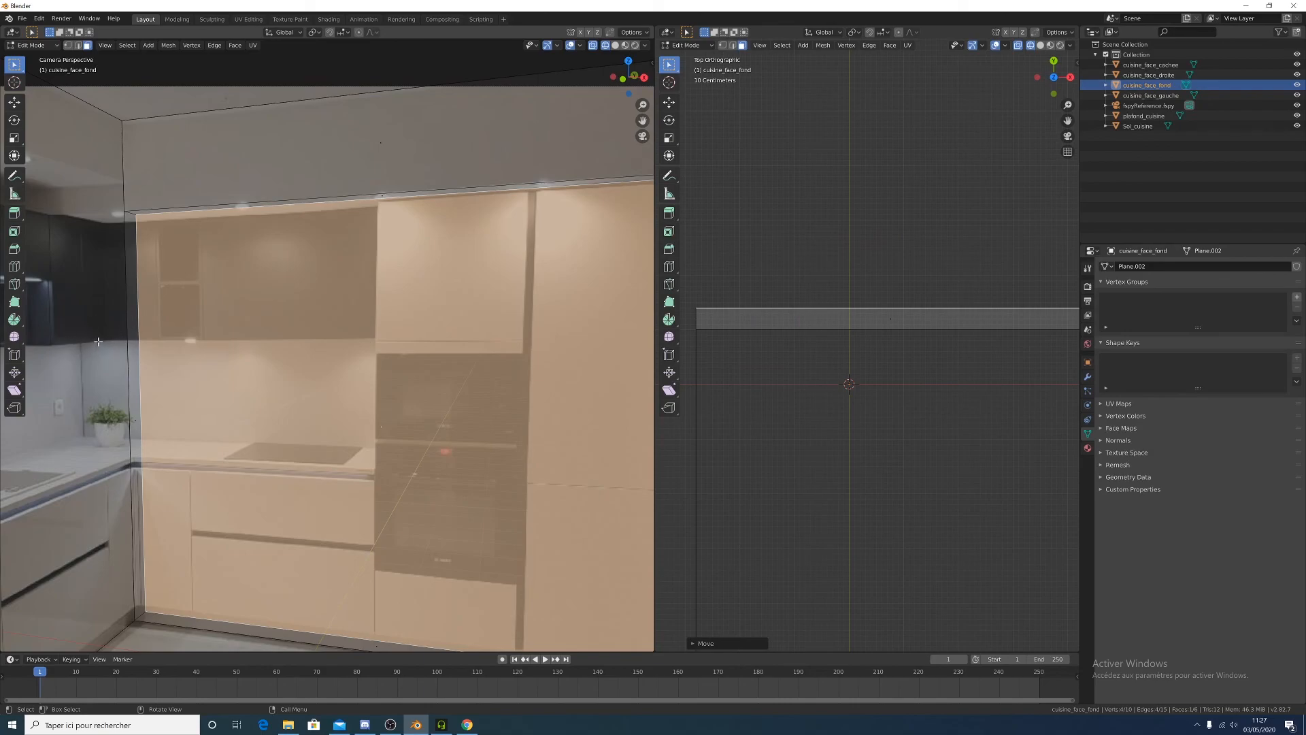
{"action": "scroll", "coordinate": [356, 373], "scroll_direction": "down", "scroll_amount": 2}
{"action": "mouse_move", "coordinate": [388, 373]}
{"action": "middle_mouse_down", "text": "shift"}
{"action": "mouse_move", "coordinate": [353, 374]}
{"action": "mouse_move", "coordinate": [368, 359]}
{"action": "middle_mouse_up", "text": "shift"}
{"action": "scroll", "coordinate": [380, 373], "scroll_direction": "up", "scroll_amount": 3}
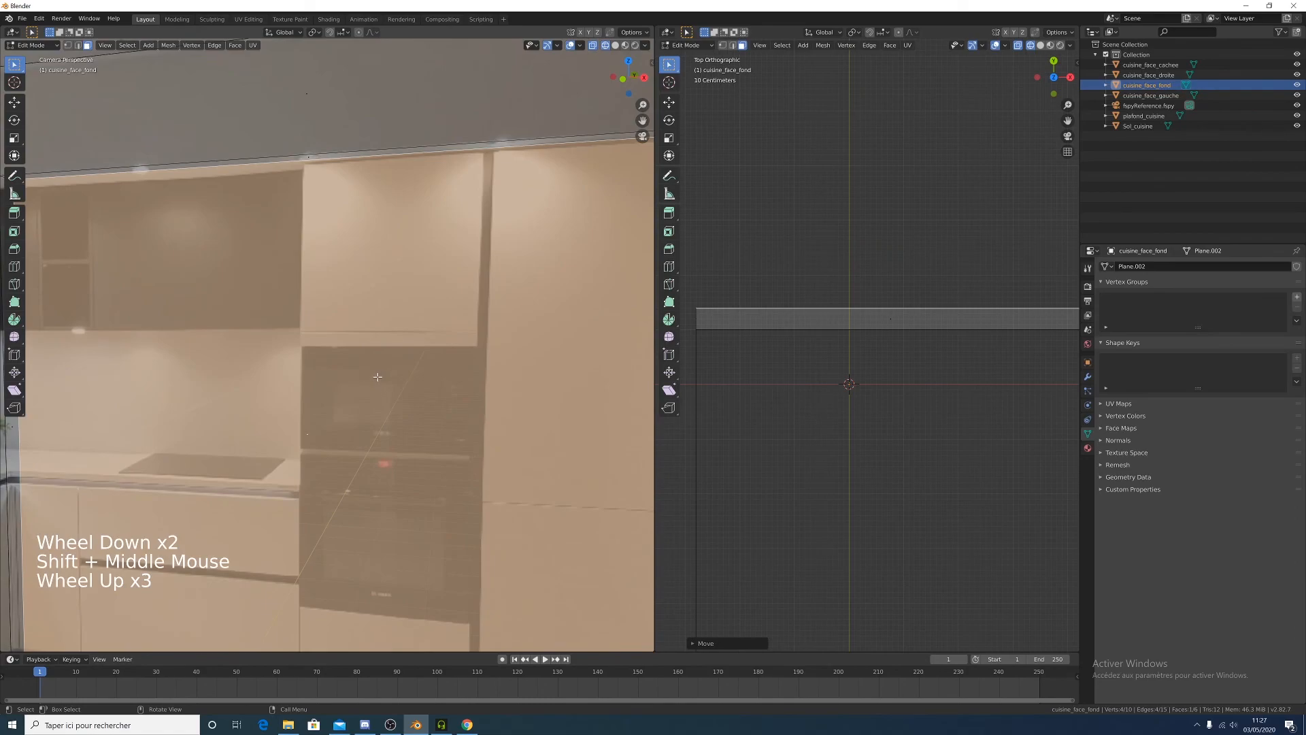
{"action": "scroll", "coordinate": [215, 555], "scroll_direction": "down", "scroll_amount": 1}
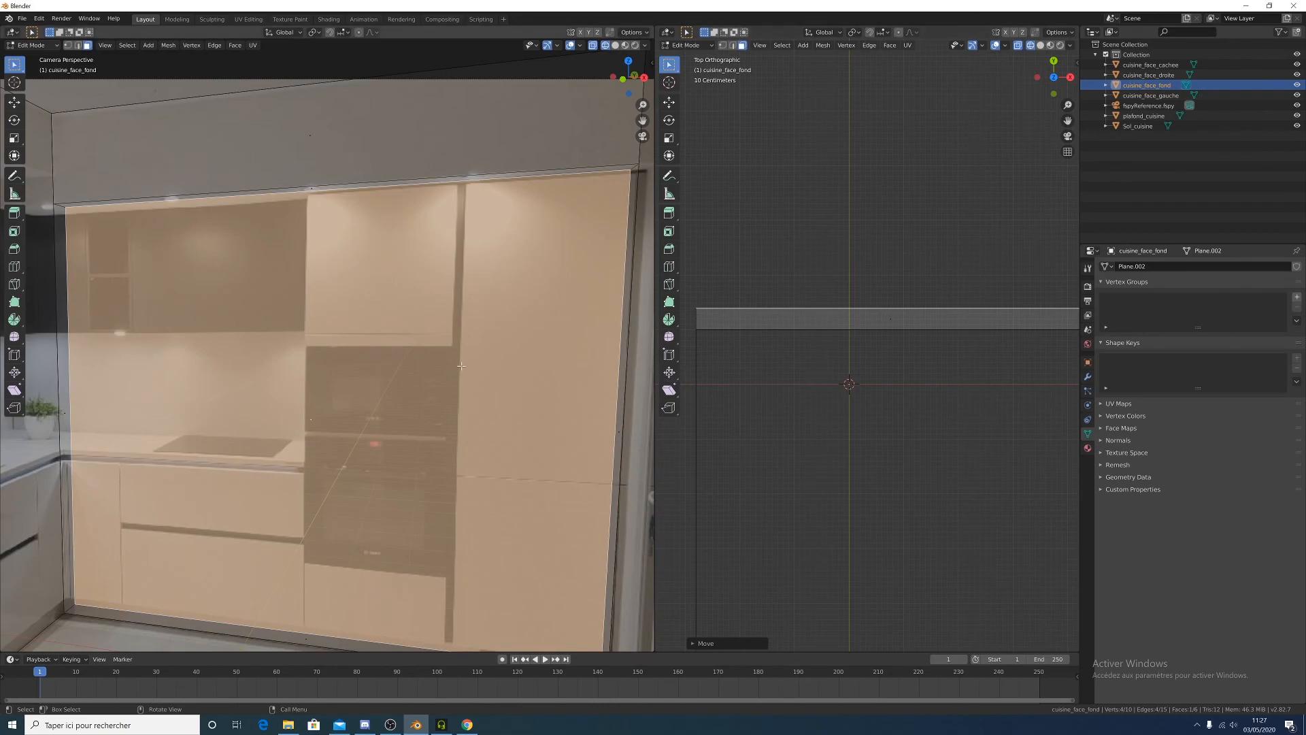
{"action": "key", "text": "ctrl"}
{"action": "key", "text": "ctrl+r"}
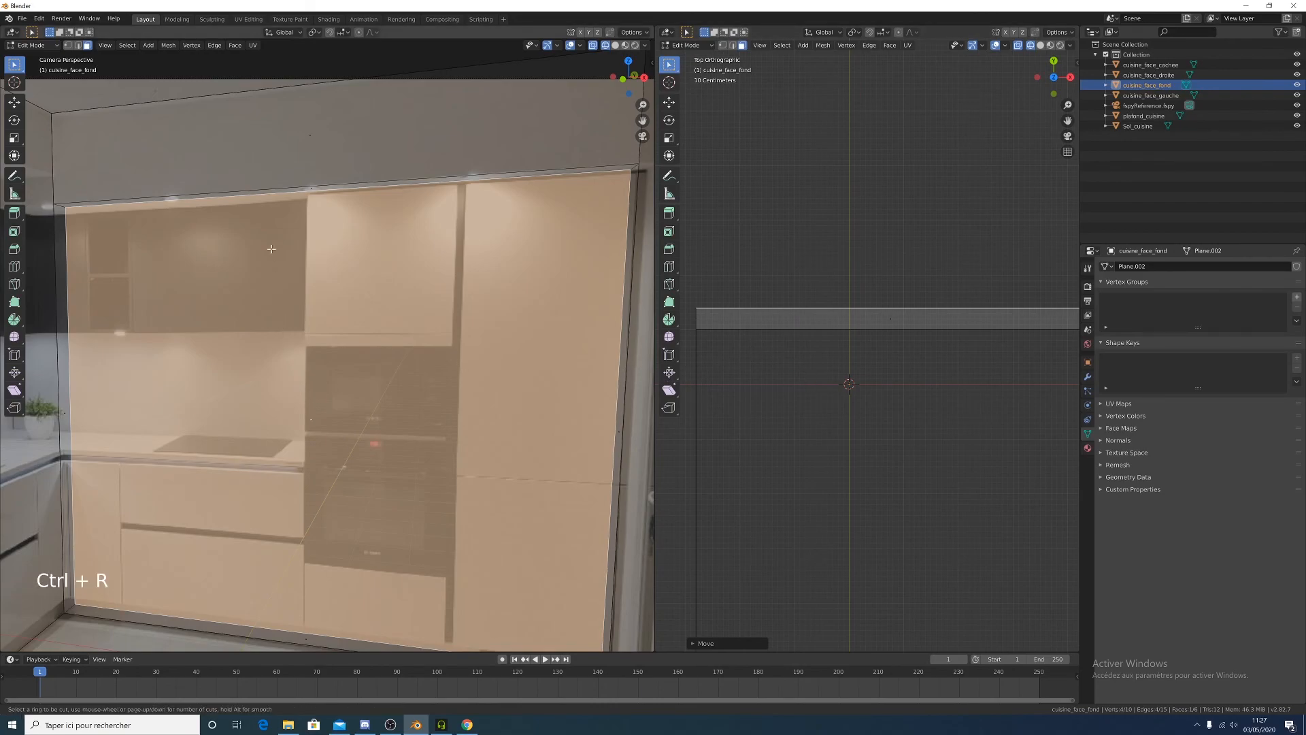
{"action": "left_click", "coordinate": [304, 197]}
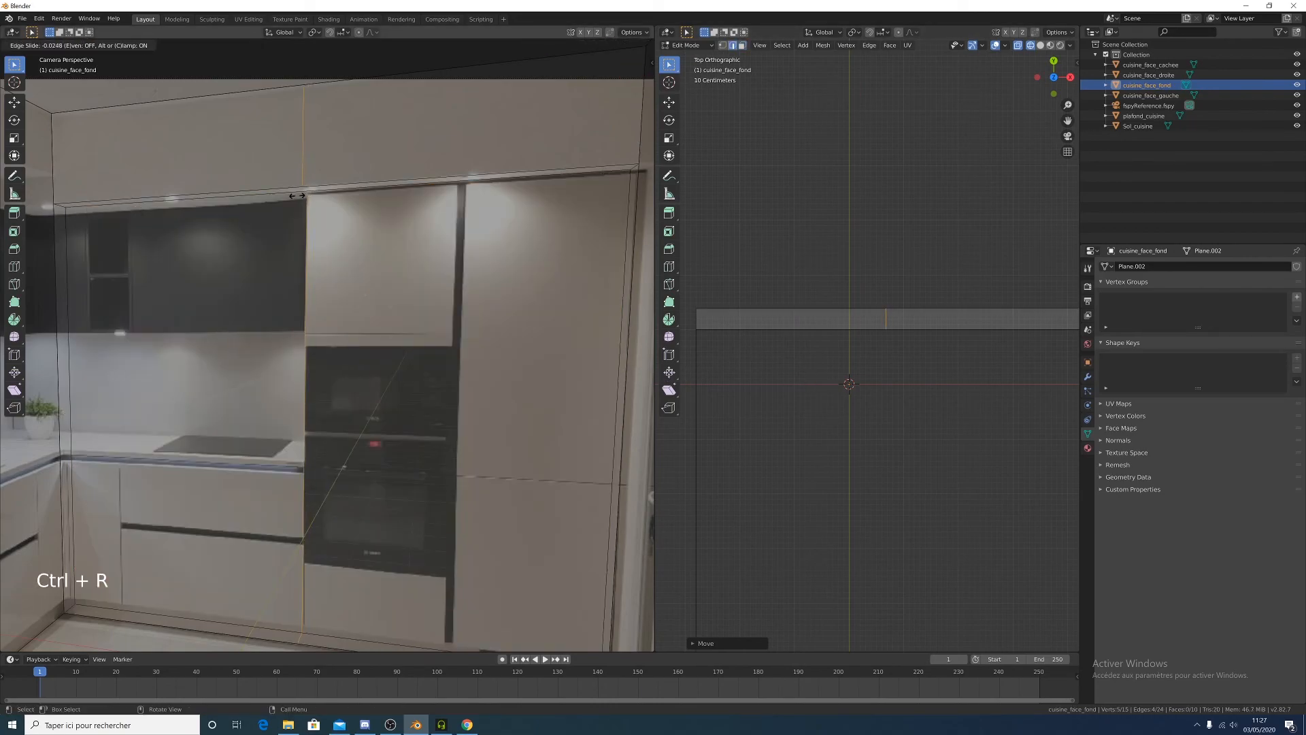
{"action": "left_click", "coordinate": [297, 194]}
Add a horizontal loop cut through the cabinet face and slide it down to the countertop line in the photo
{"action": "key", "text": "ctrl"}
{"action": "key", "text": "ctrl+r"}
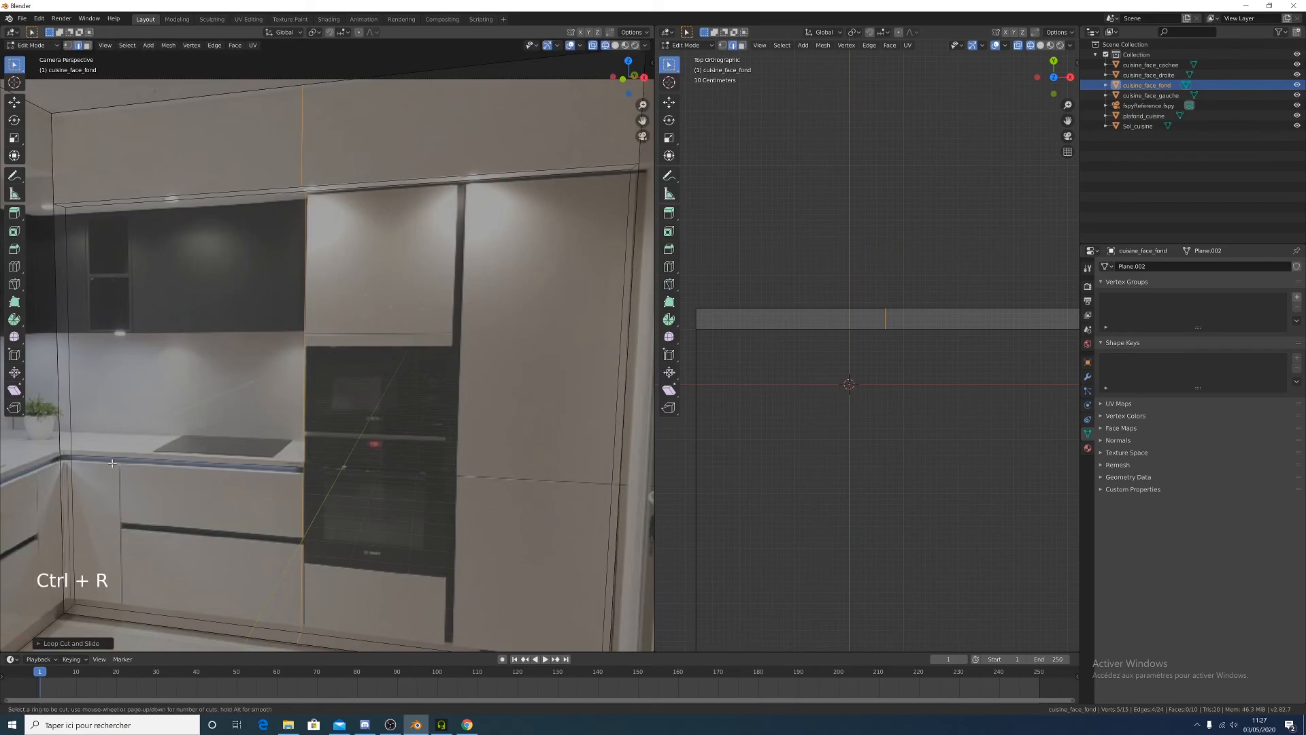
{"action": "left_click", "coordinate": [85, 446]}
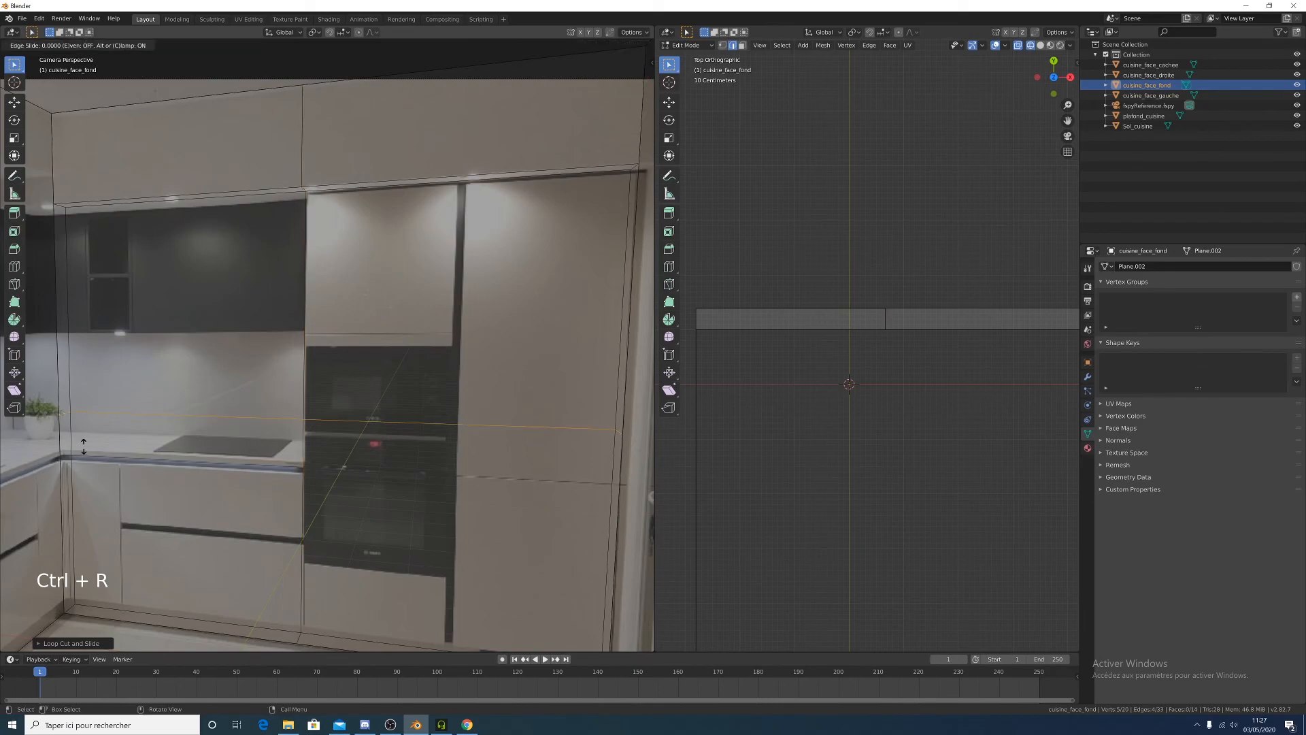
{"action": "left_click", "coordinate": [88, 485]}
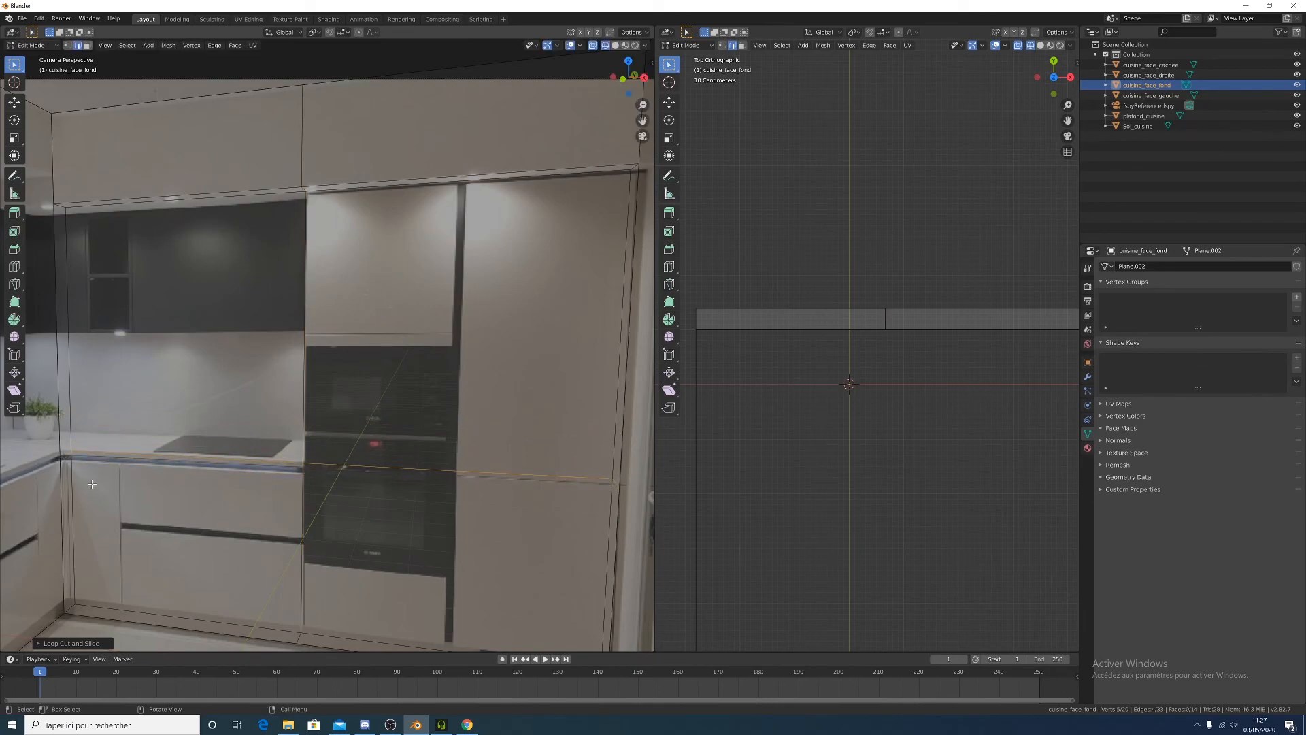
Select the face above the countertop beside the oven cabinet and extrude it backward in top view to form a deep recess
{"action": "key", "text": "z"}
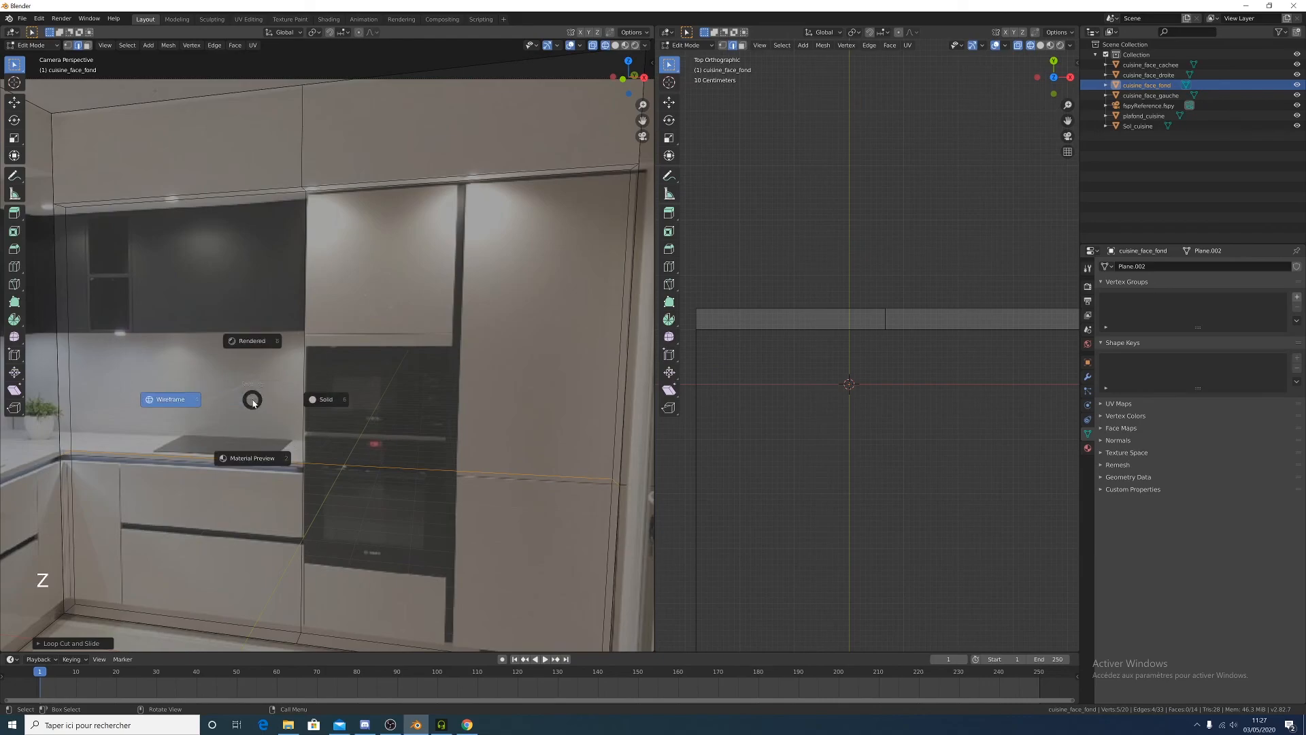
{"action": "left_click", "coordinate": [324, 399]}
{"action": "key", "text": "z"}
{"action": "left_click", "coordinate": [143, 402]}
{"action": "left_click", "coordinate": [182, 334]}
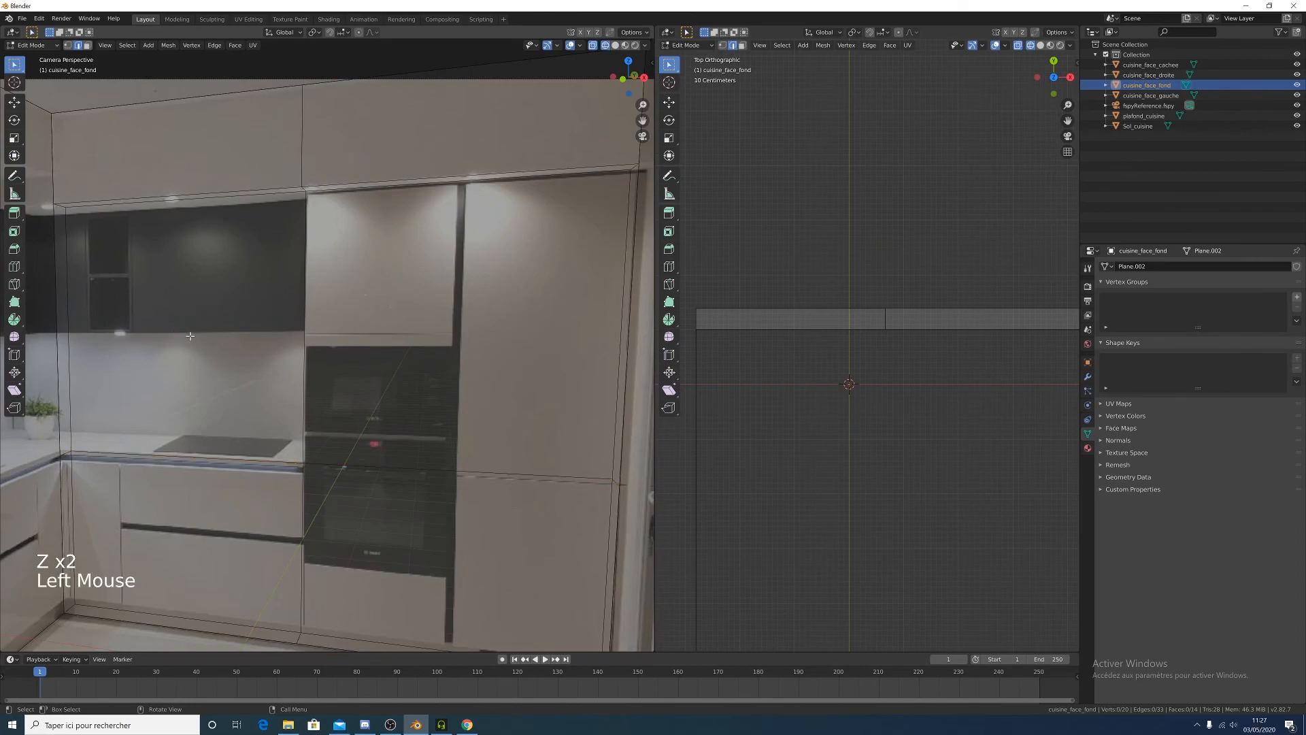
{"action": "key", "text": "3"}
{"action": "left_click", "coordinate": [180, 360]}
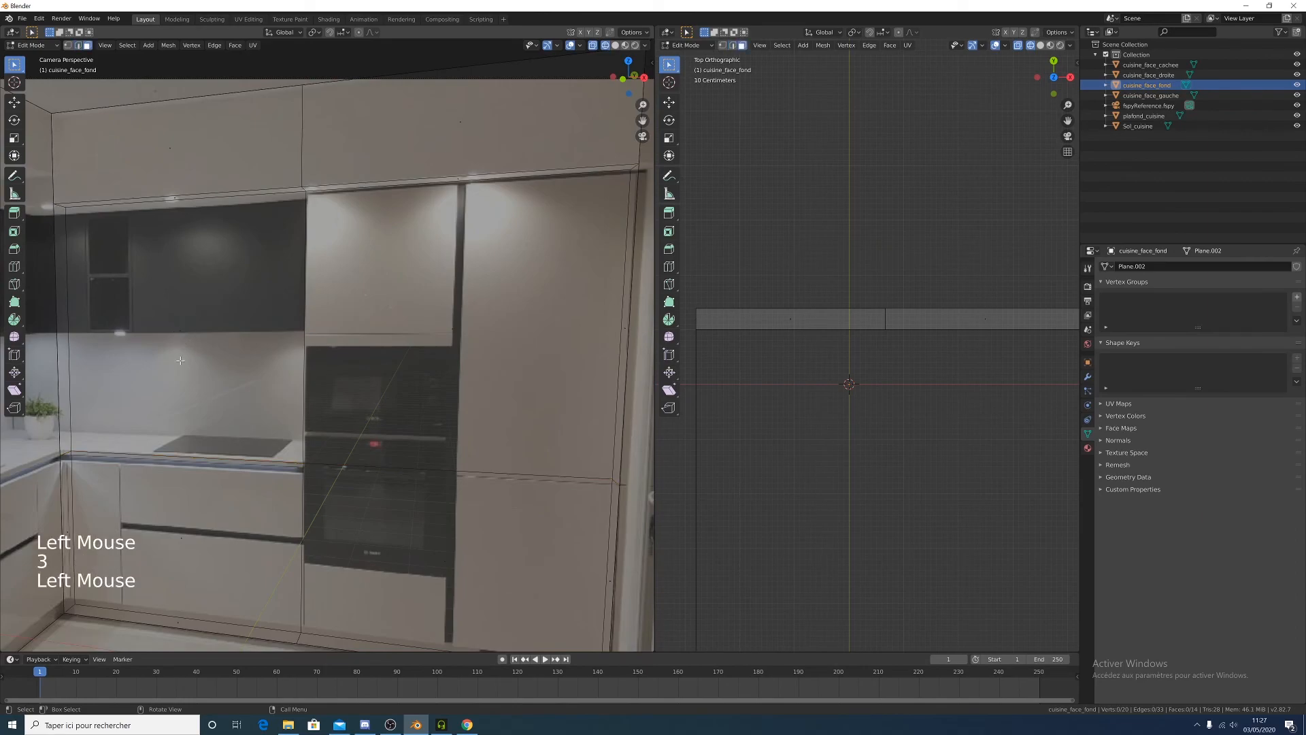
{"action": "left_click", "coordinate": [180, 338]}
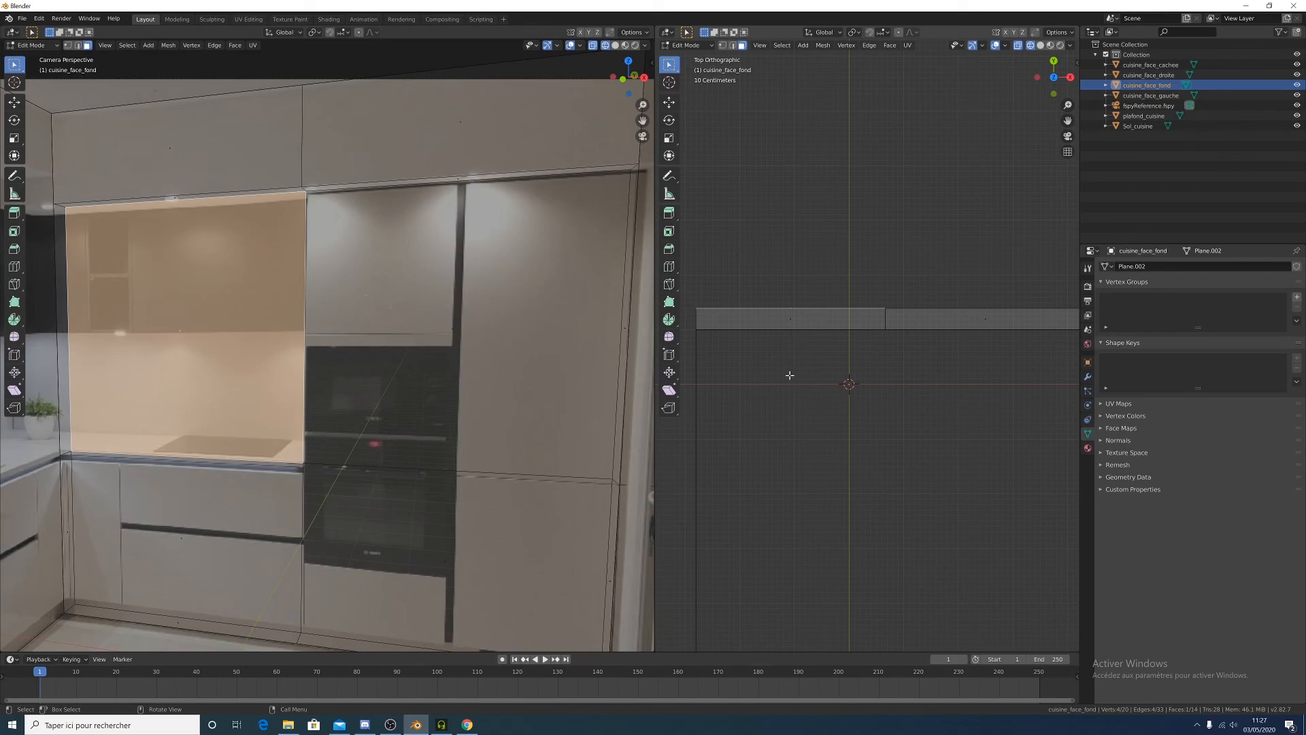
{"action": "key", "text": "e"}
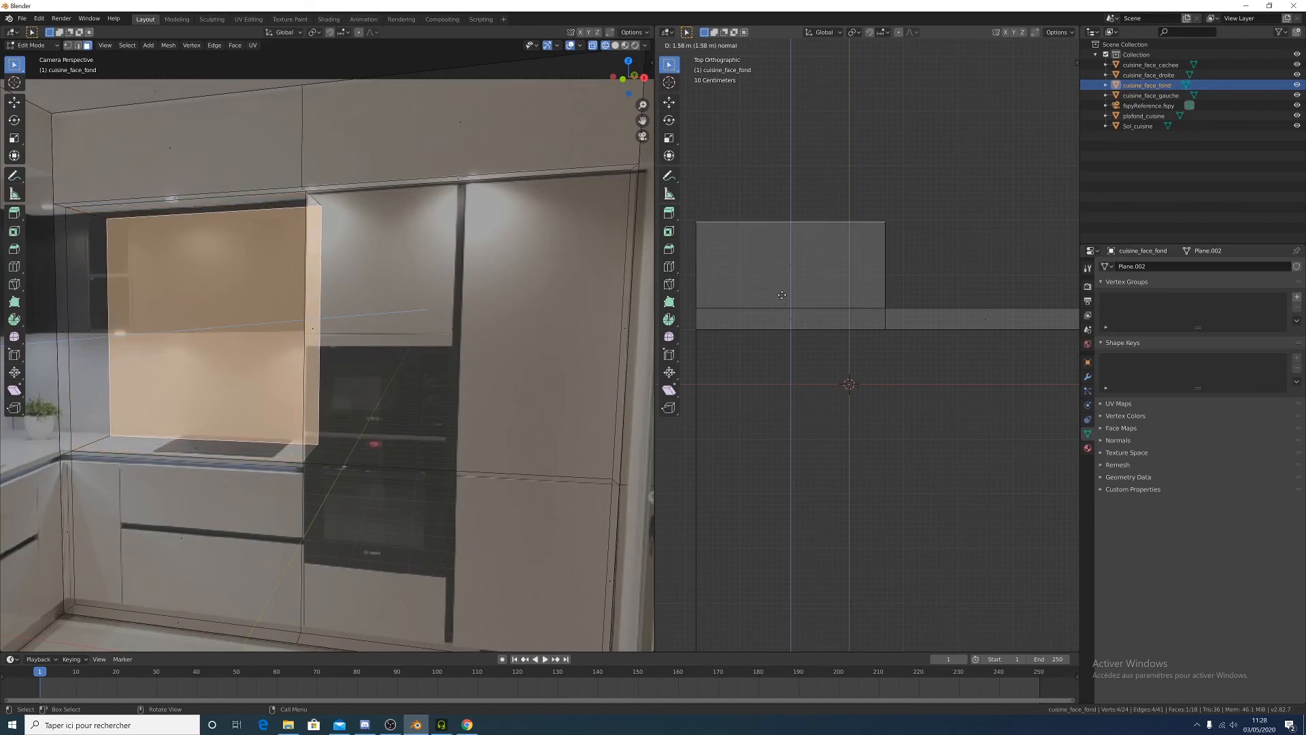
{"action": "left_click", "coordinate": [785, 277]}
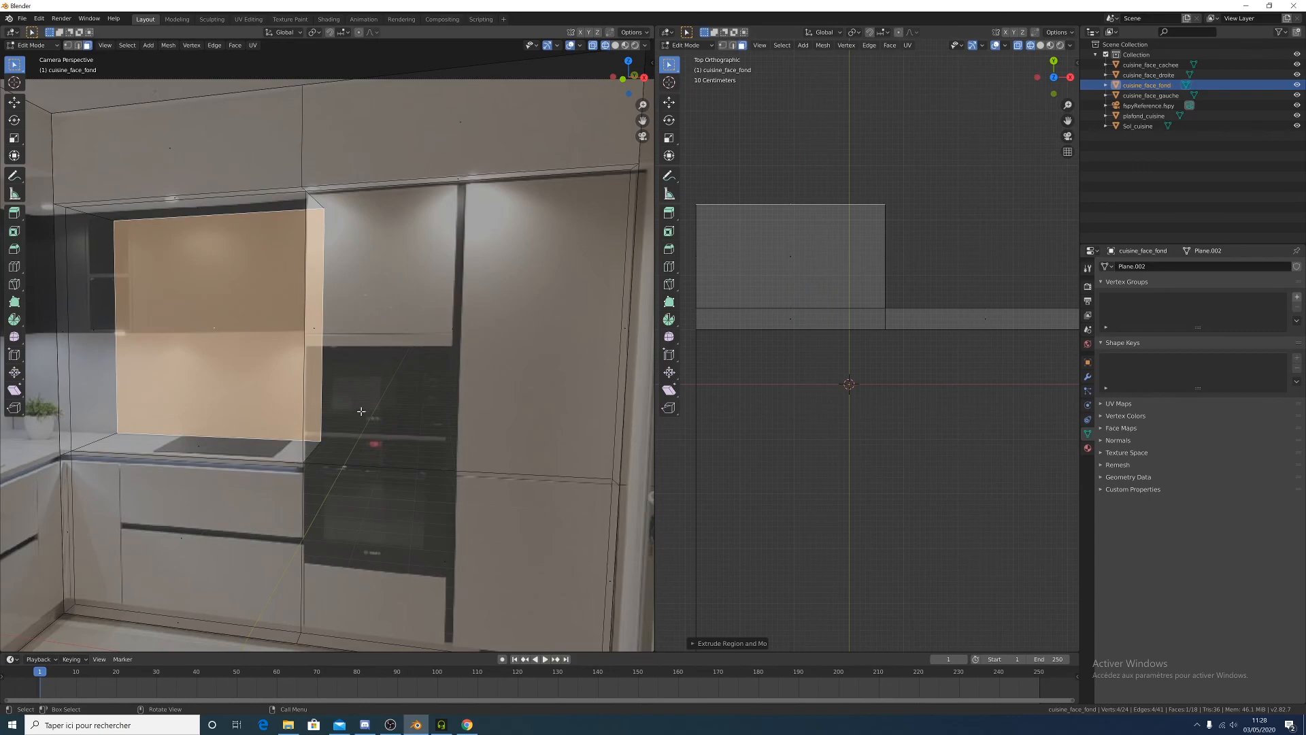
Switch the camera view to solid shading and examine the left side of the new recess
{"action": "key", "text": "z"}
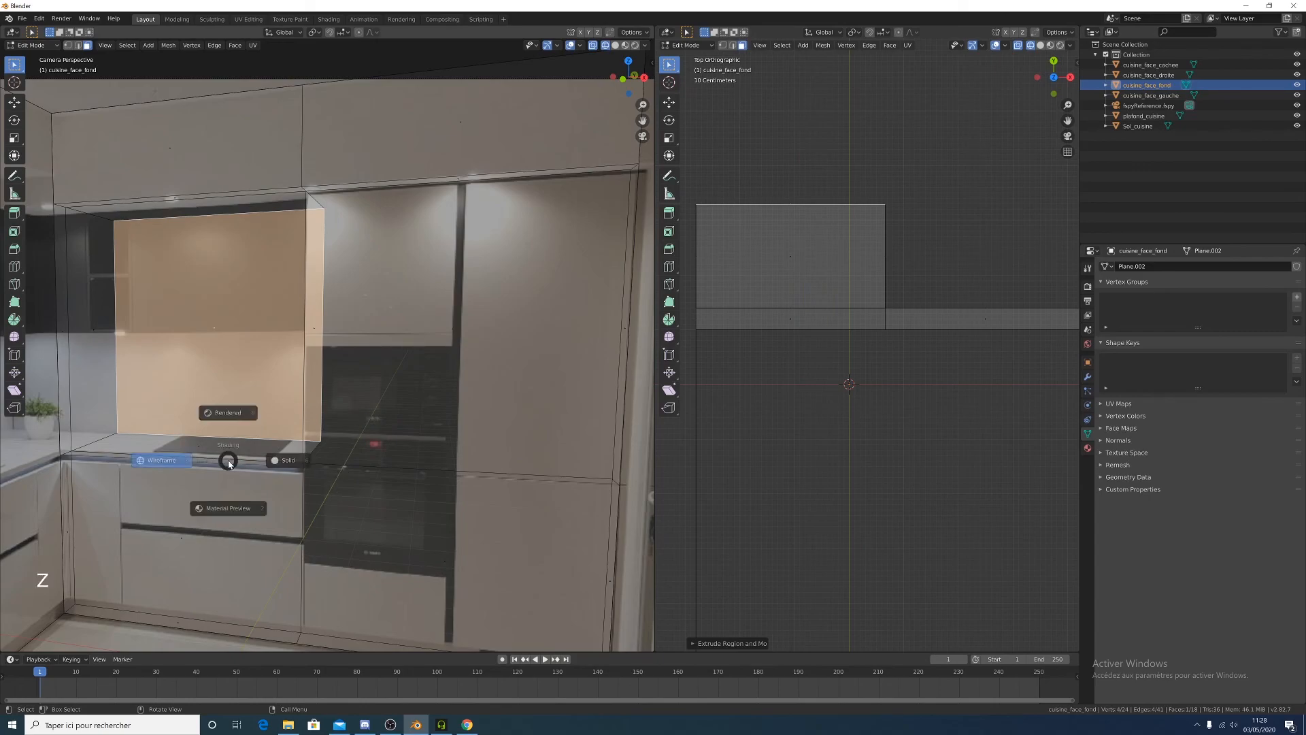
{"action": "left_click", "coordinate": [298, 463]}
{"action": "scroll", "coordinate": [298, 464], "scroll_direction": "down", "scroll_amount": 2}
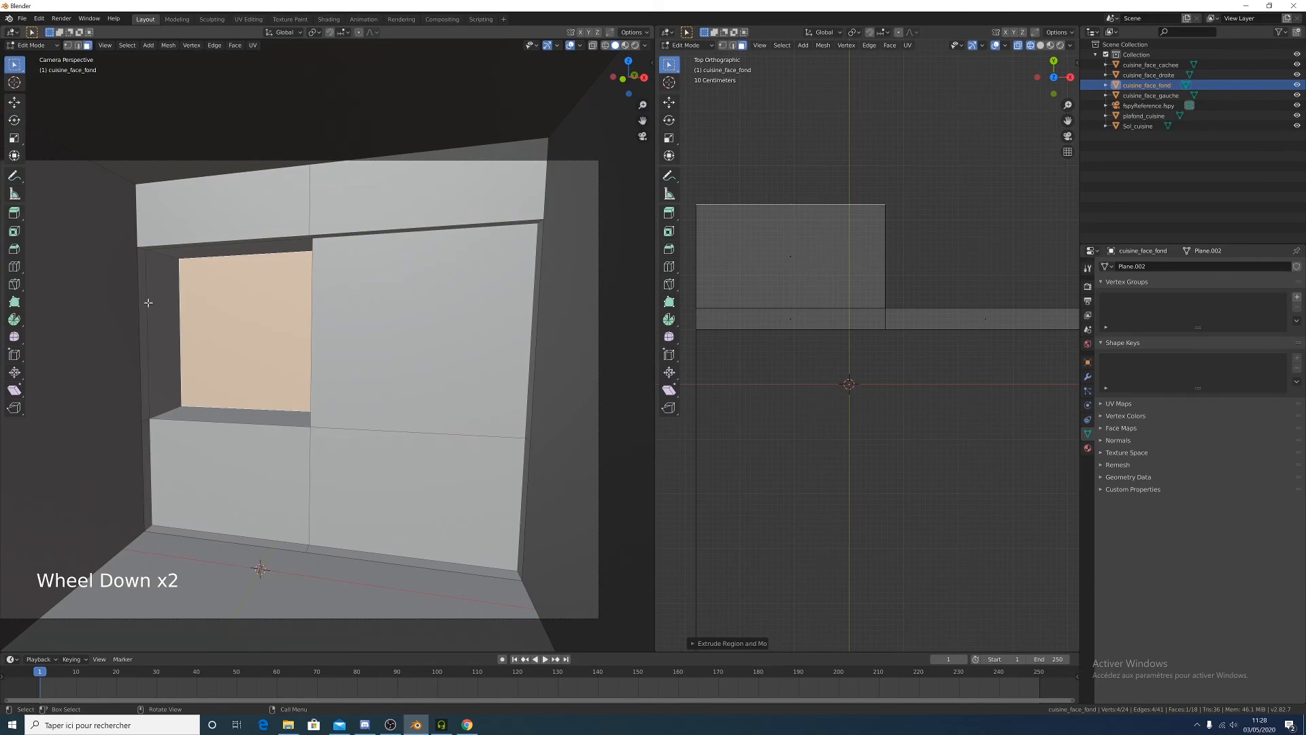
{"action": "scroll", "coordinate": [141, 308], "scroll_direction": "up", "scroll_amount": 1}
{"action": "scroll", "coordinate": [140, 308], "scroll_direction": "up", "scroll_amount": 2}
{"action": "middle_click_drag", "start_coordinate": [140, 307], "coordinate": [198, 354], "text": "shift"}
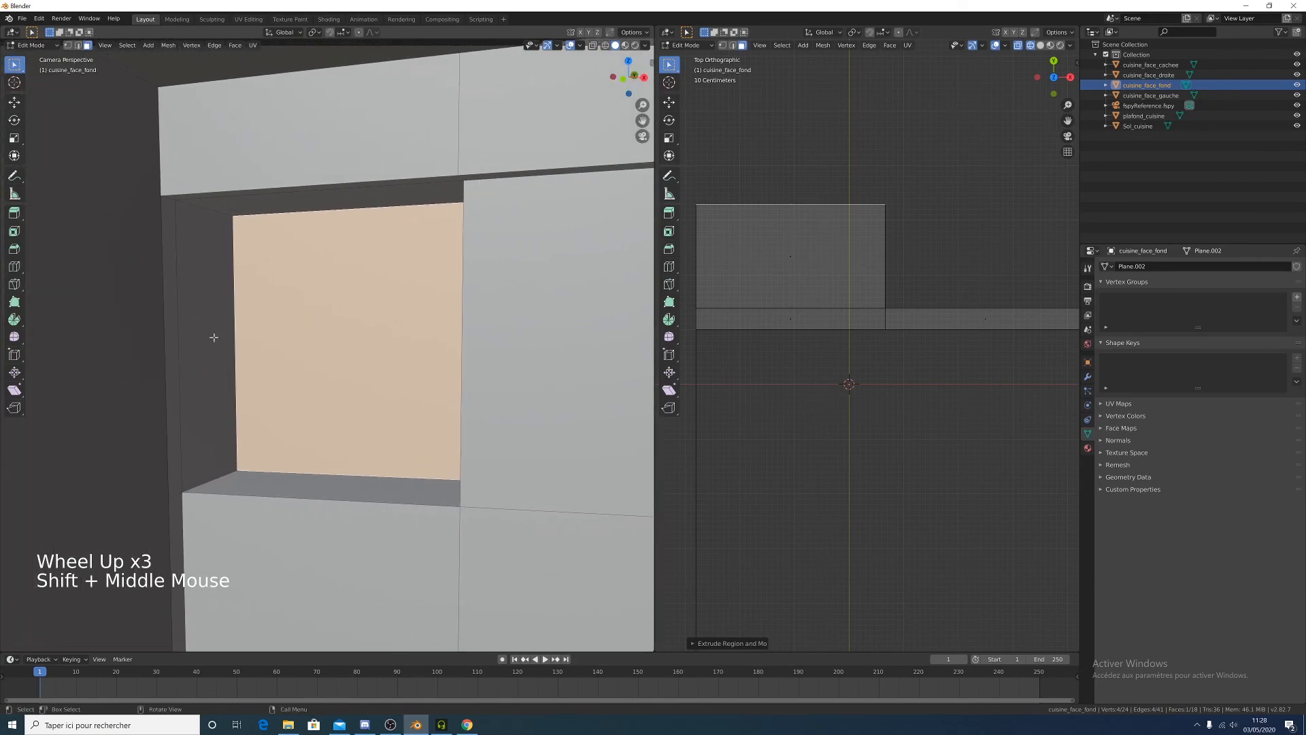
{"action": "scroll", "coordinate": [130, 398], "scroll_direction": "down", "scroll_amount": 5}
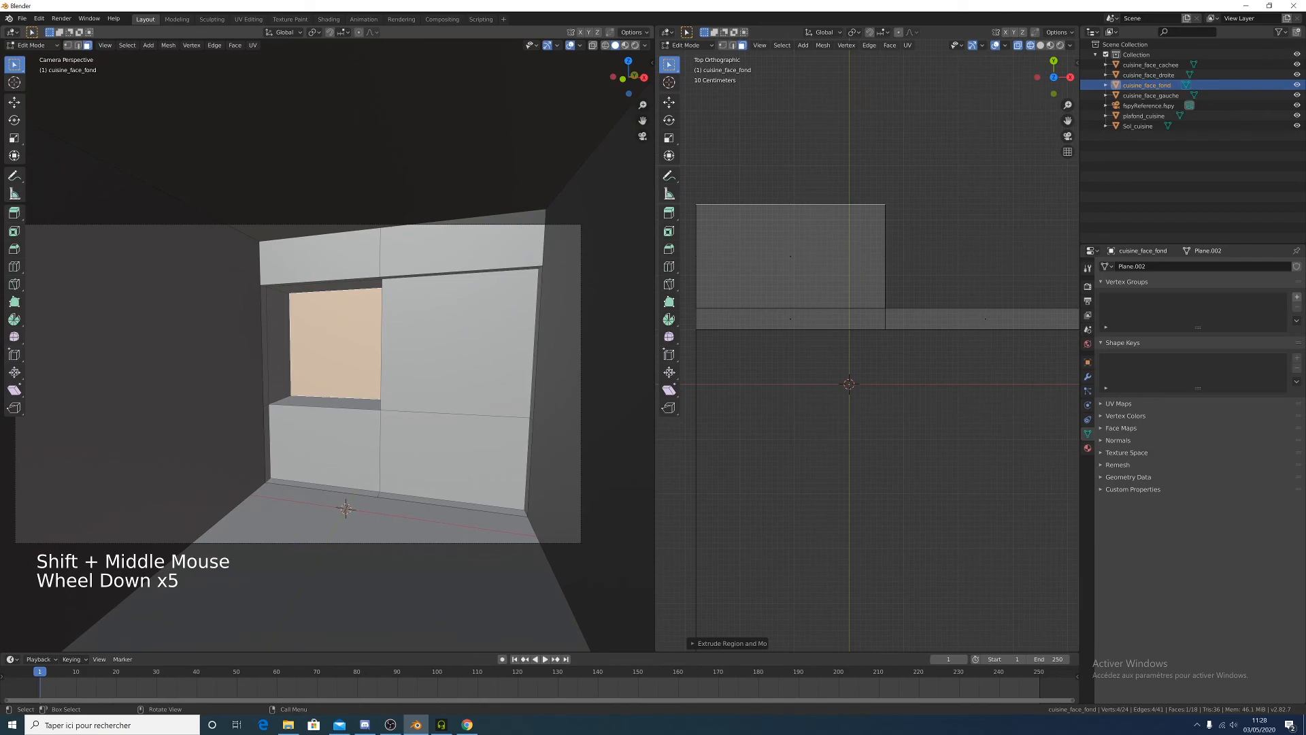
{"action": "scroll", "coordinate": [313, 385], "scroll_direction": "up", "scroll_amount": 4}
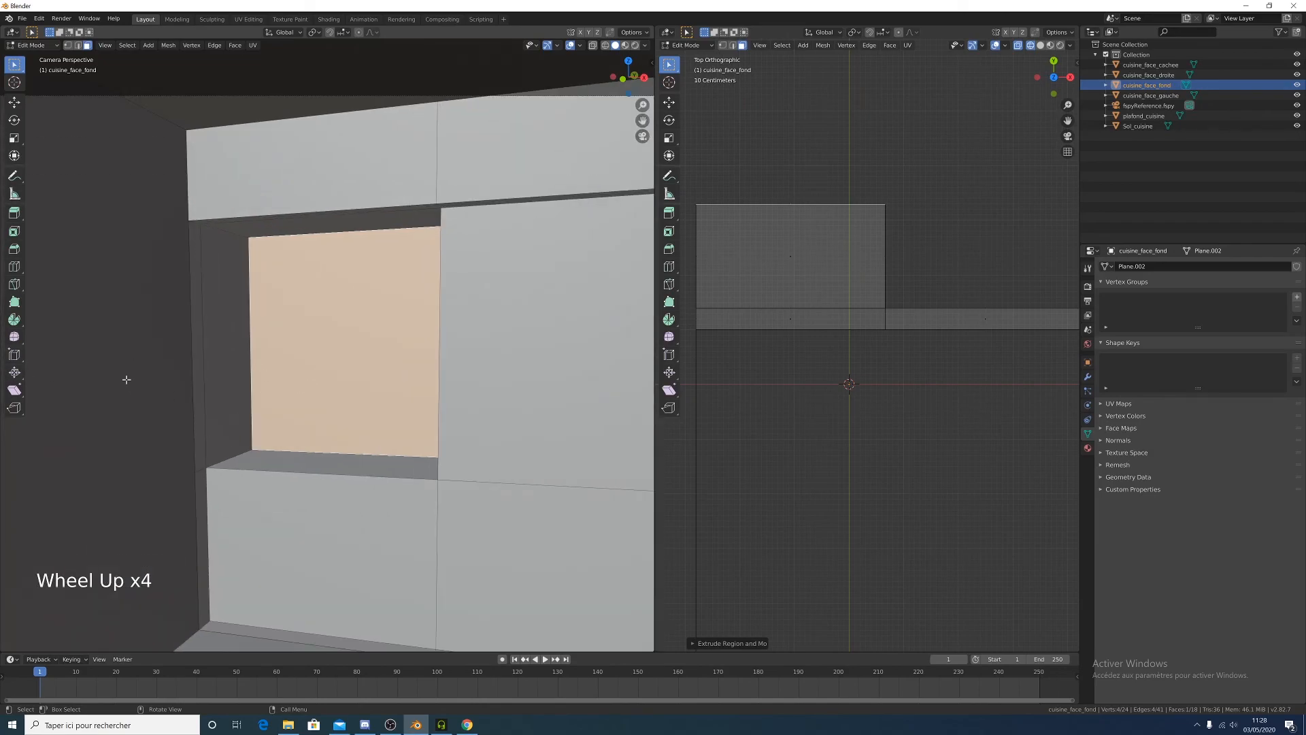
Try deleting the recess's left side face together with the narrow side strips beside and below it, and undo the deletion
{"action": "left_click", "coordinate": [210, 342]}
{"action": "left_click", "coordinate": [196, 350], "text": "shift"}
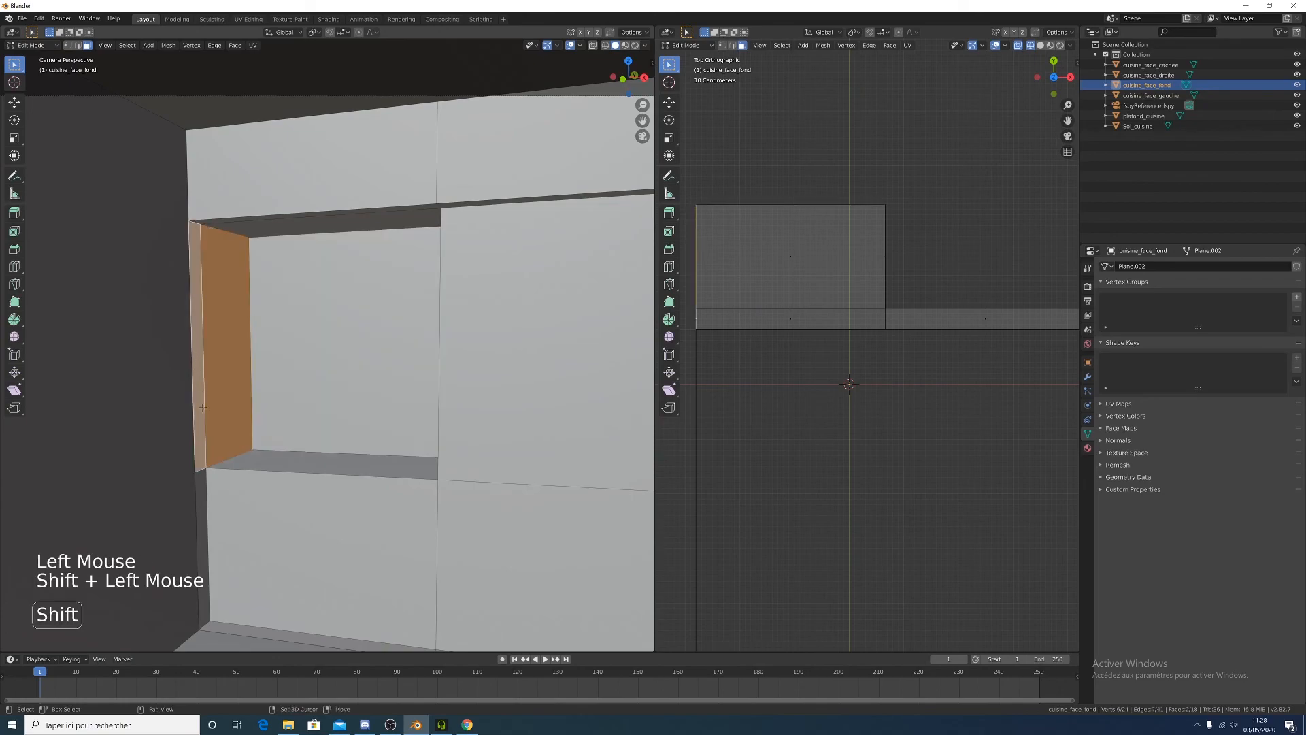
{"action": "left_click", "coordinate": [200, 564], "text": "shift"}
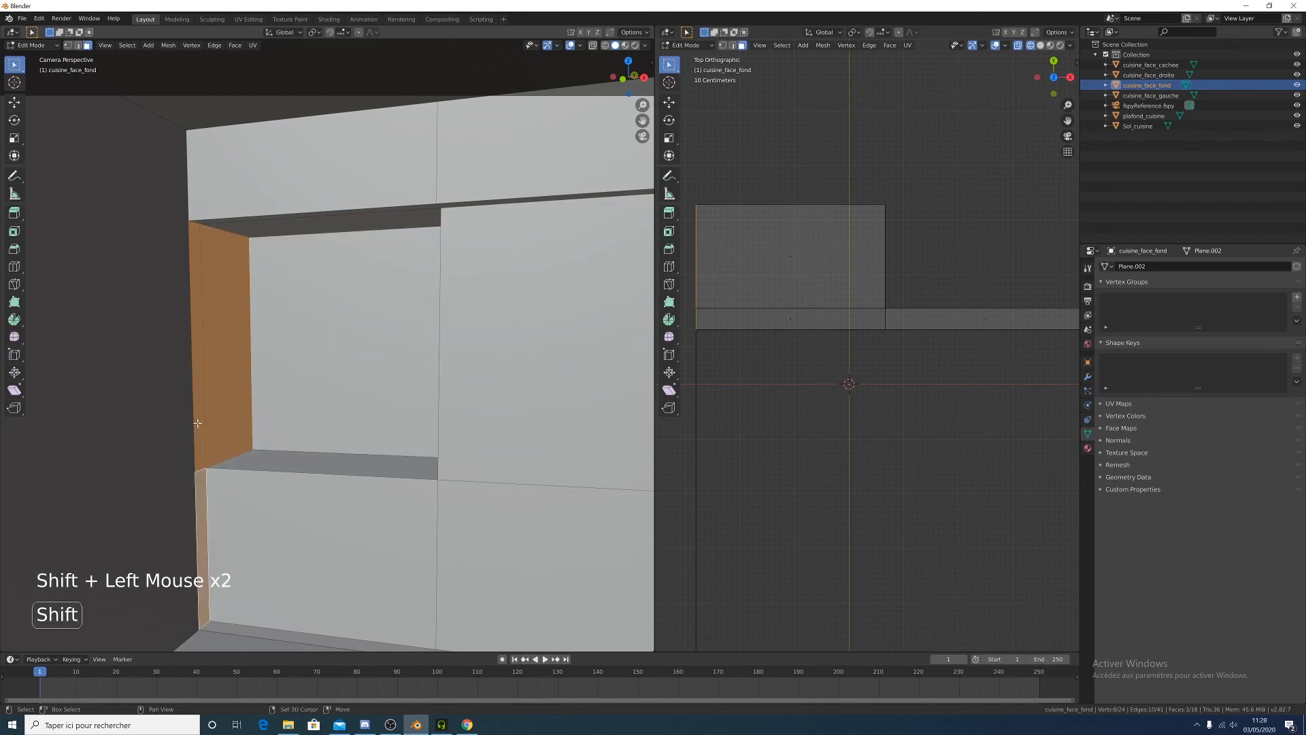
{"action": "key", "text": "z"}
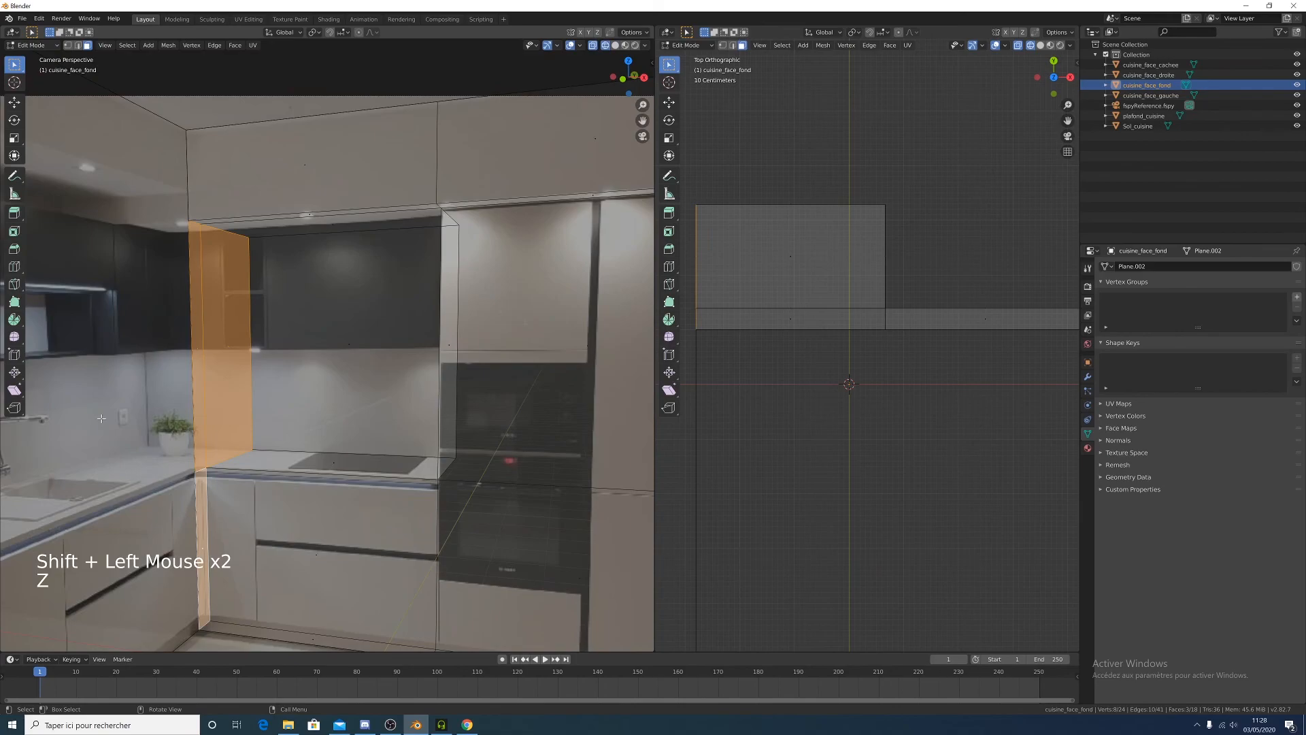
{"action": "key", "text": "z"}
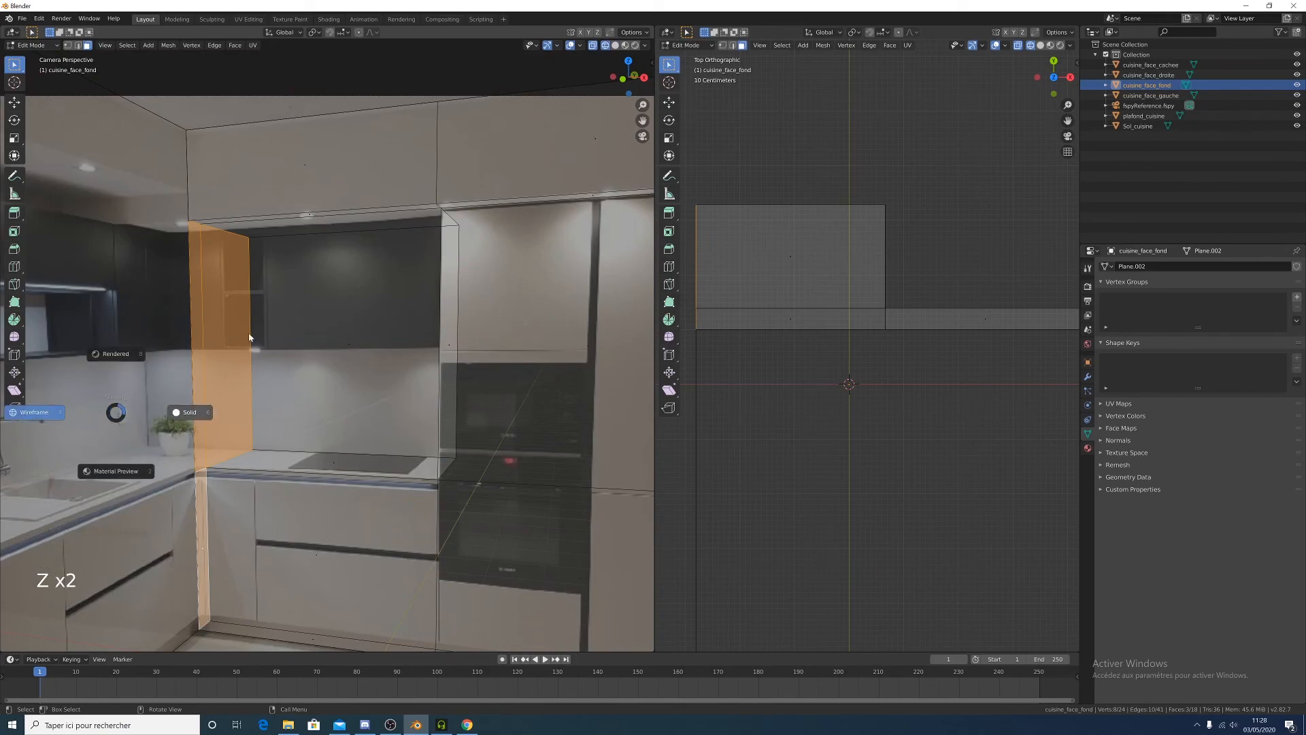
{"action": "left_click", "coordinate": [207, 355]}
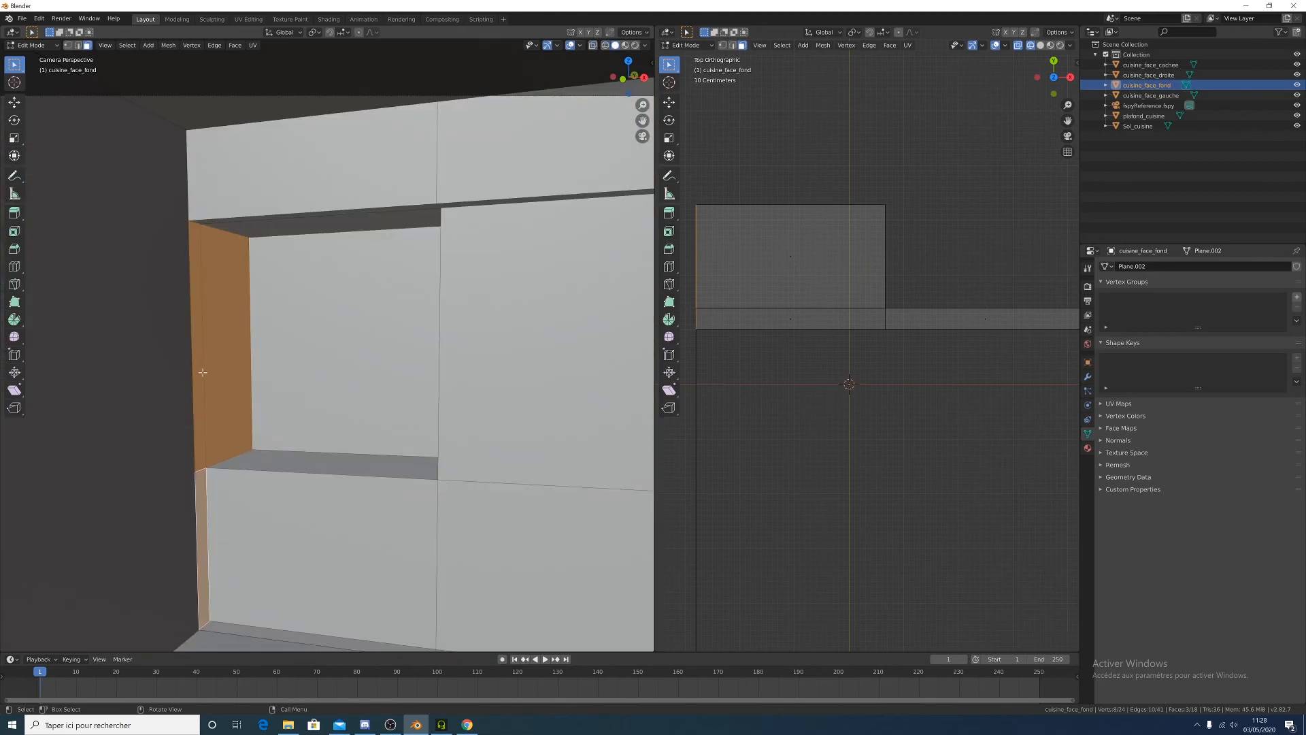
{"action": "key", "text": "x"}
{"action": "key", "text": "x"}
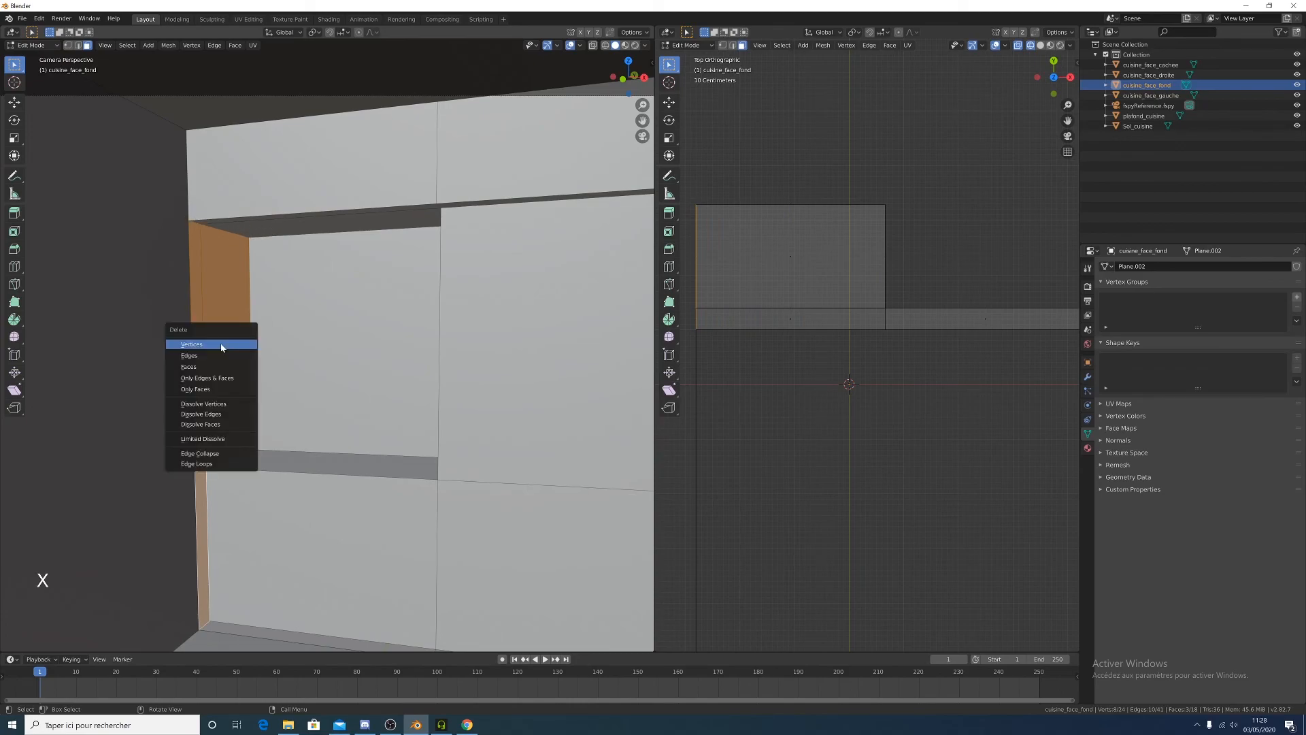
{"action": "left_click", "coordinate": [225, 381]}
{"action": "key", "text": "ctrl+z"}
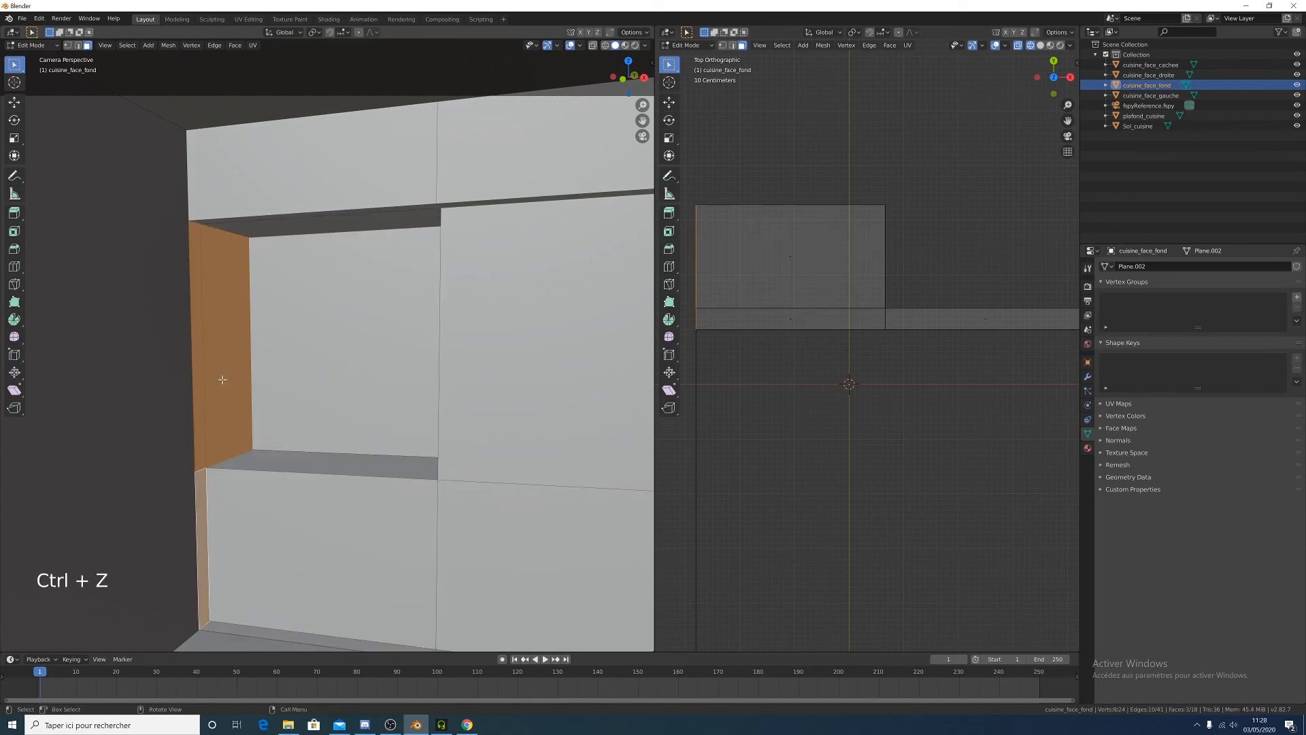
Delete the recess's left side face and the narrow side strips beside and below it, removing only the faces
{"action": "left_click", "coordinate": [200, 371]}
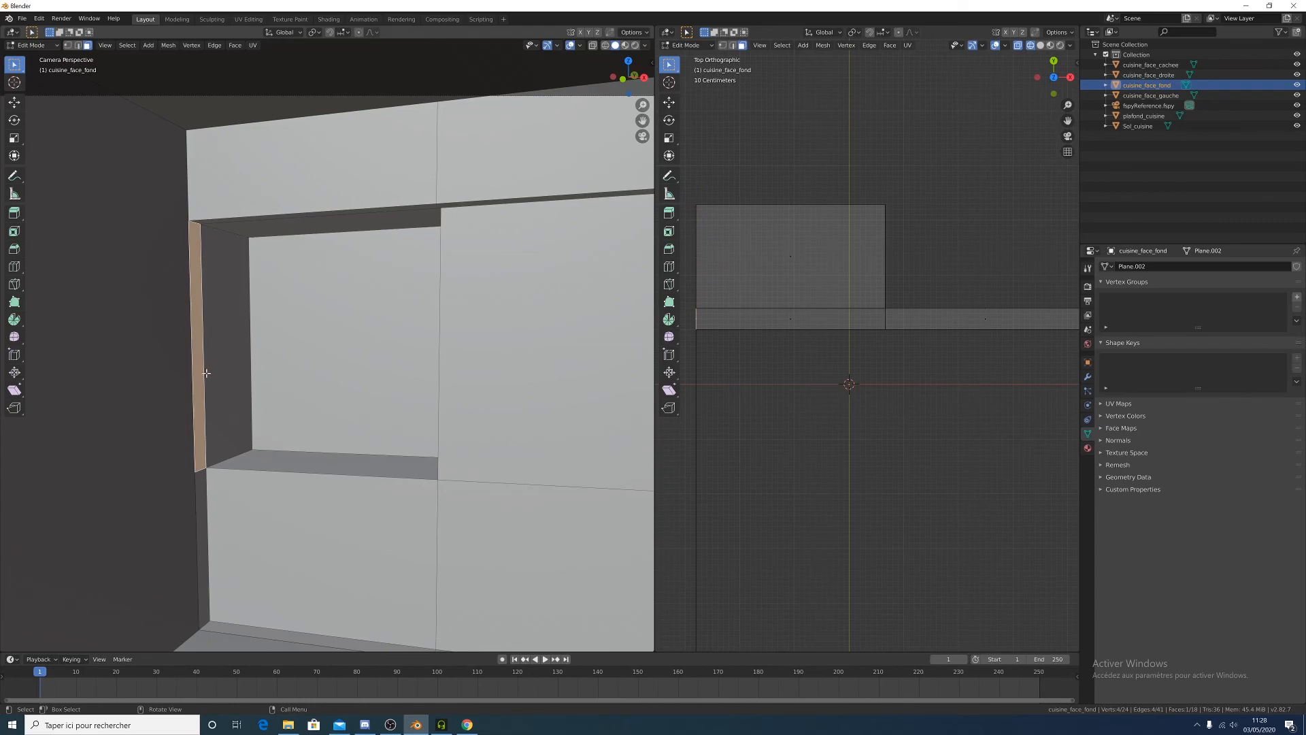
{"action": "key", "text": "x"}
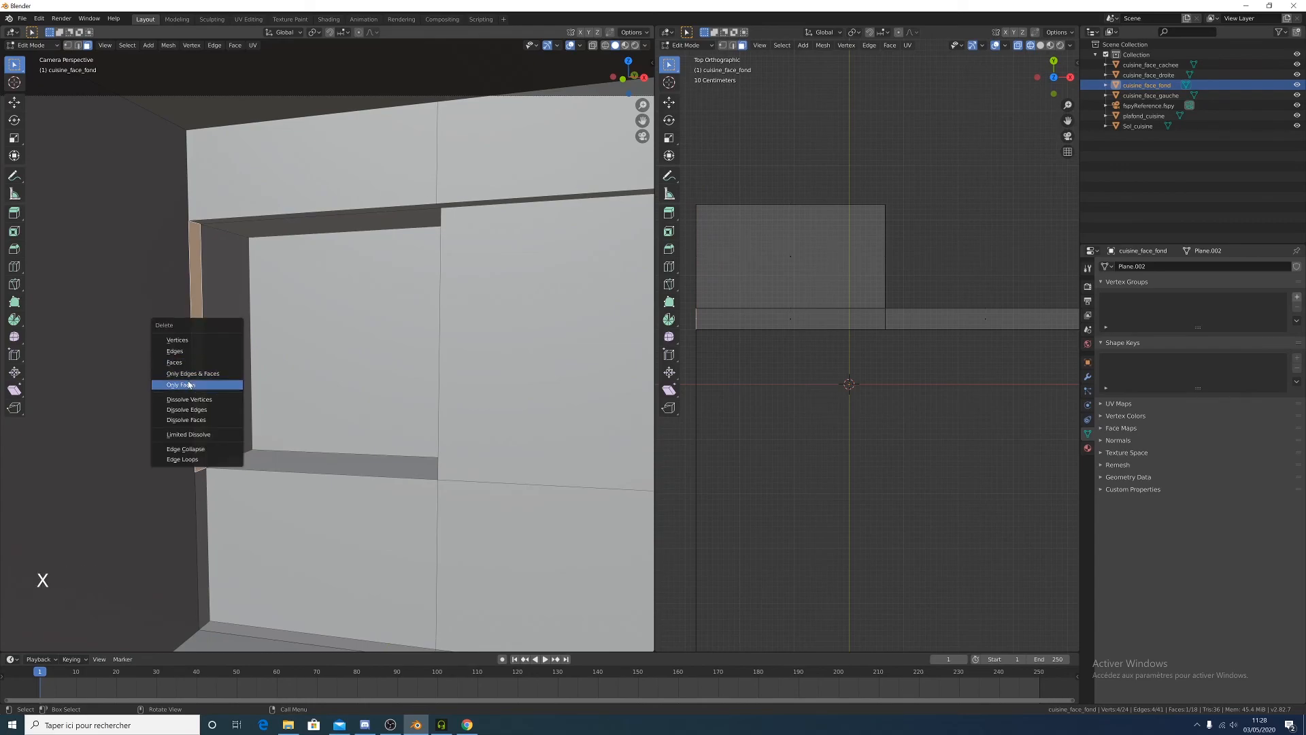
{"action": "left_click", "coordinate": [189, 385]}
{"action": "left_click", "coordinate": [221, 356]}
{"action": "key", "text": "x"}
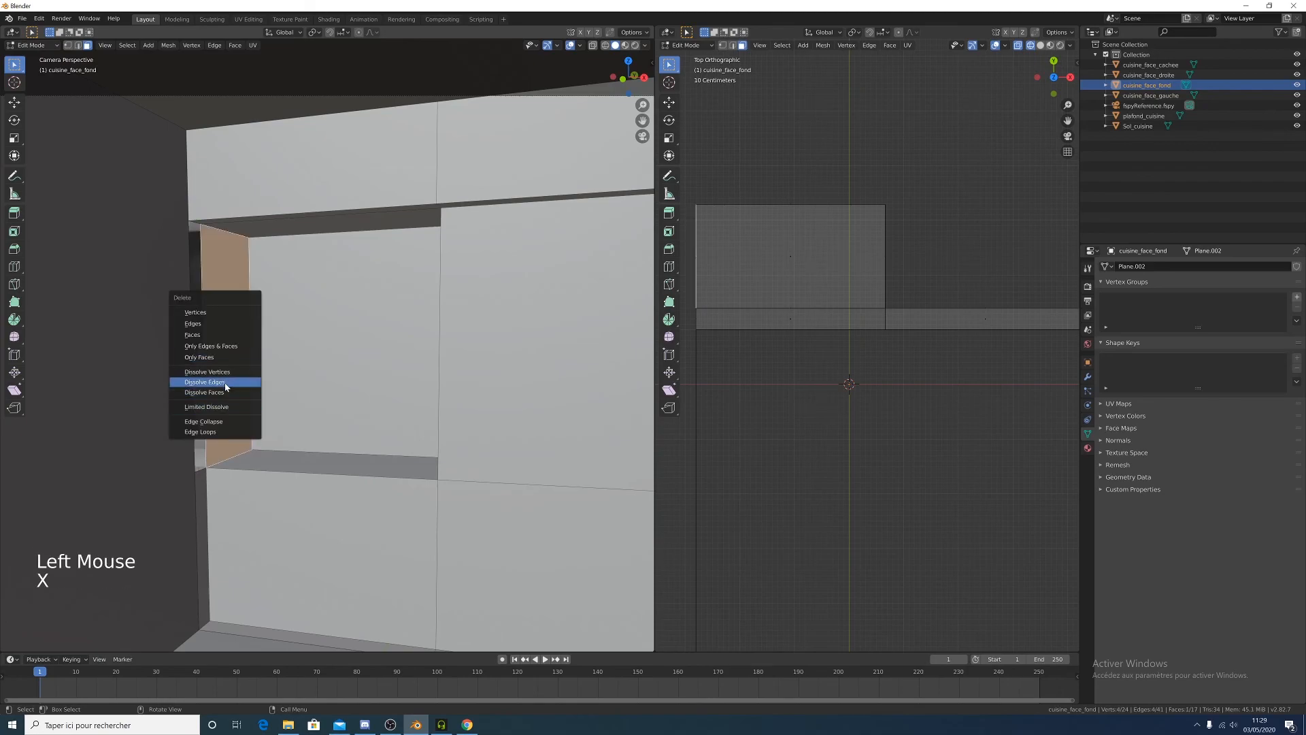
{"action": "left_click", "coordinate": [211, 357]}
{"action": "left_click", "coordinate": [209, 509]}
{"action": "key", "text": "x"}
{"action": "left_click", "coordinate": [204, 502]}
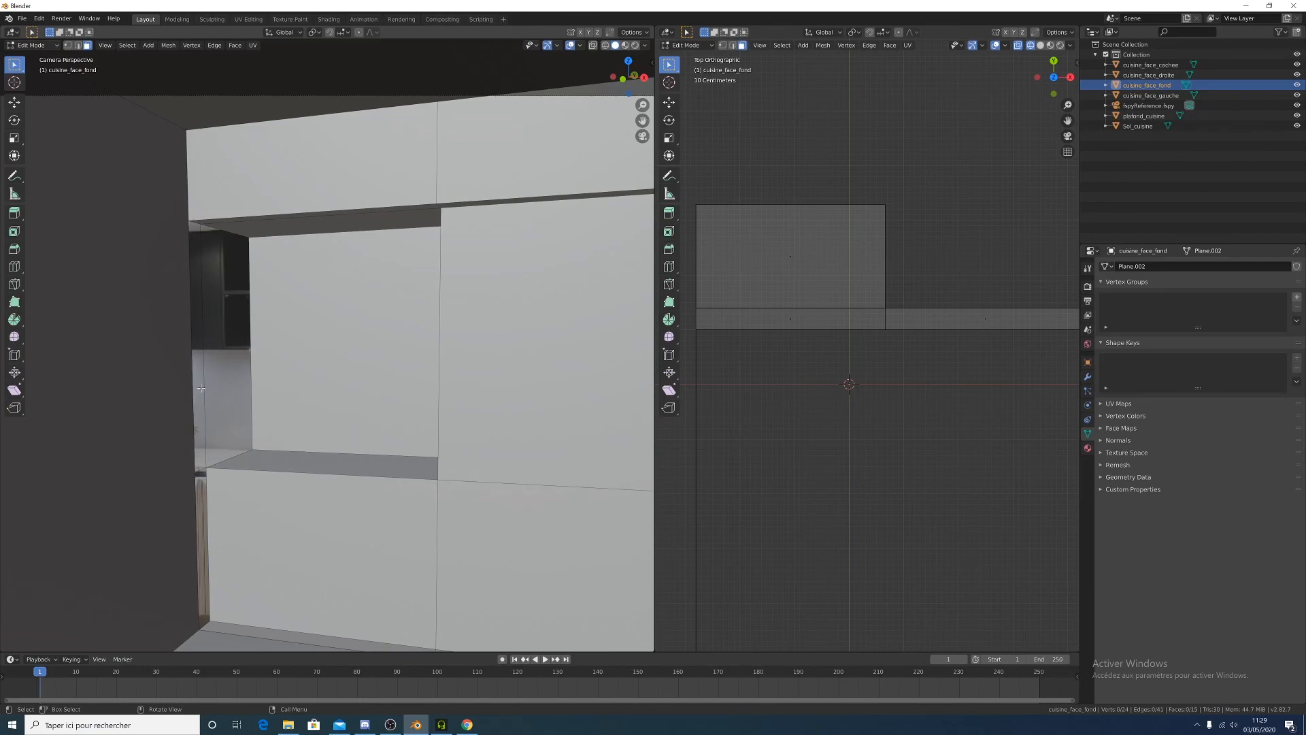
Switch to edge selection and delete the leftover vertical edge between the removed side face and the narrow strip
{"action": "key", "text": "2"}
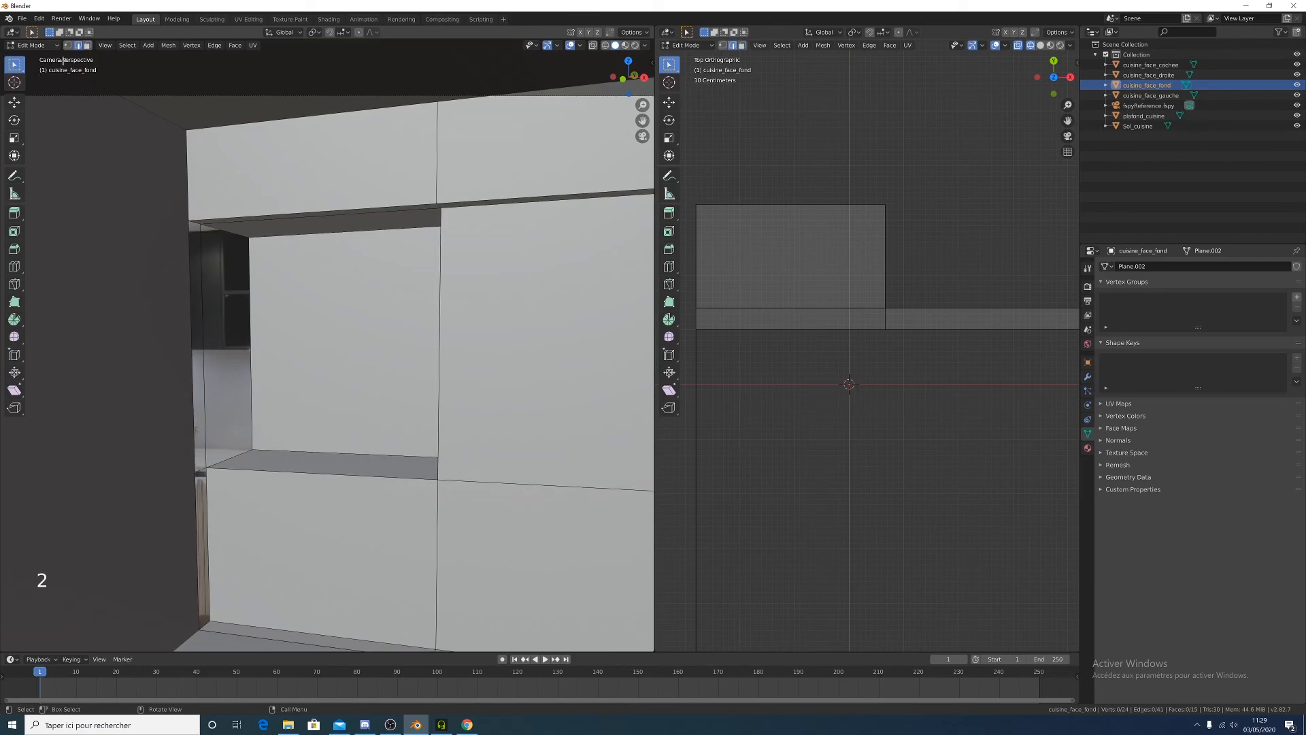
{"action": "left_click", "coordinate": [205, 341]}
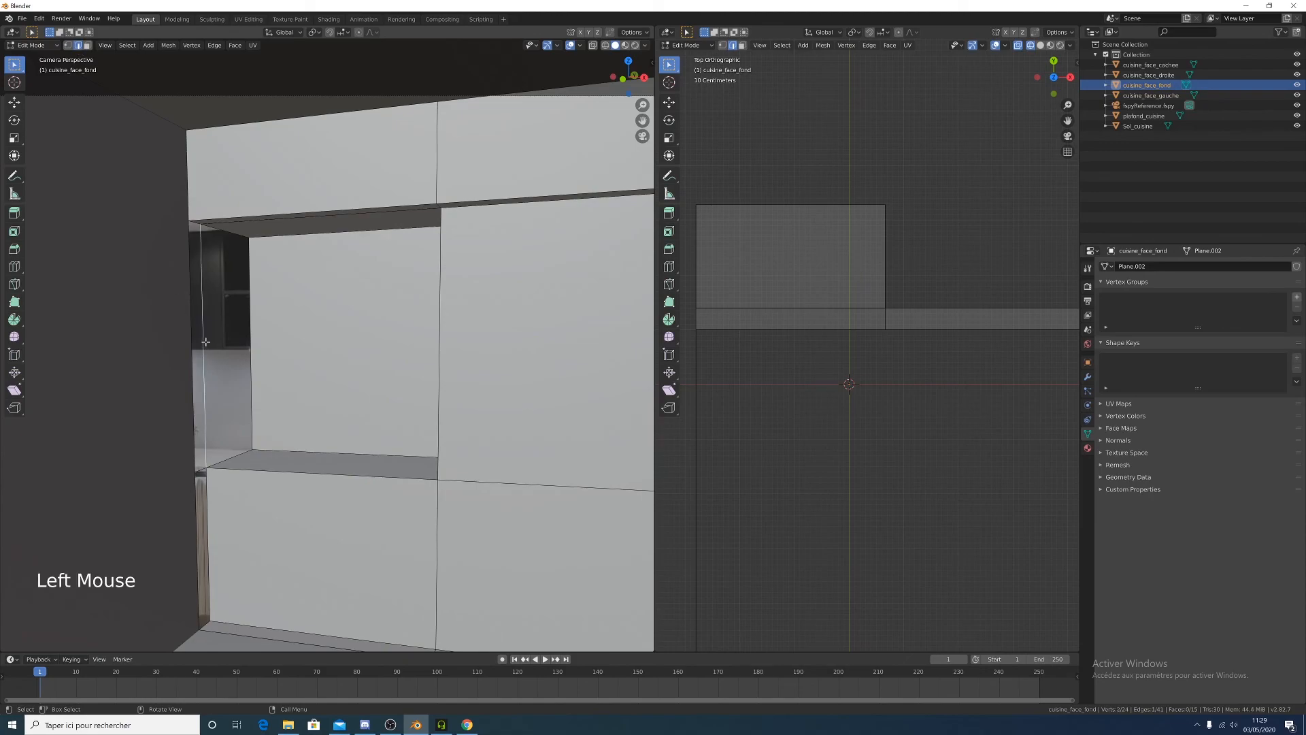
{"action": "key", "text": "x"}
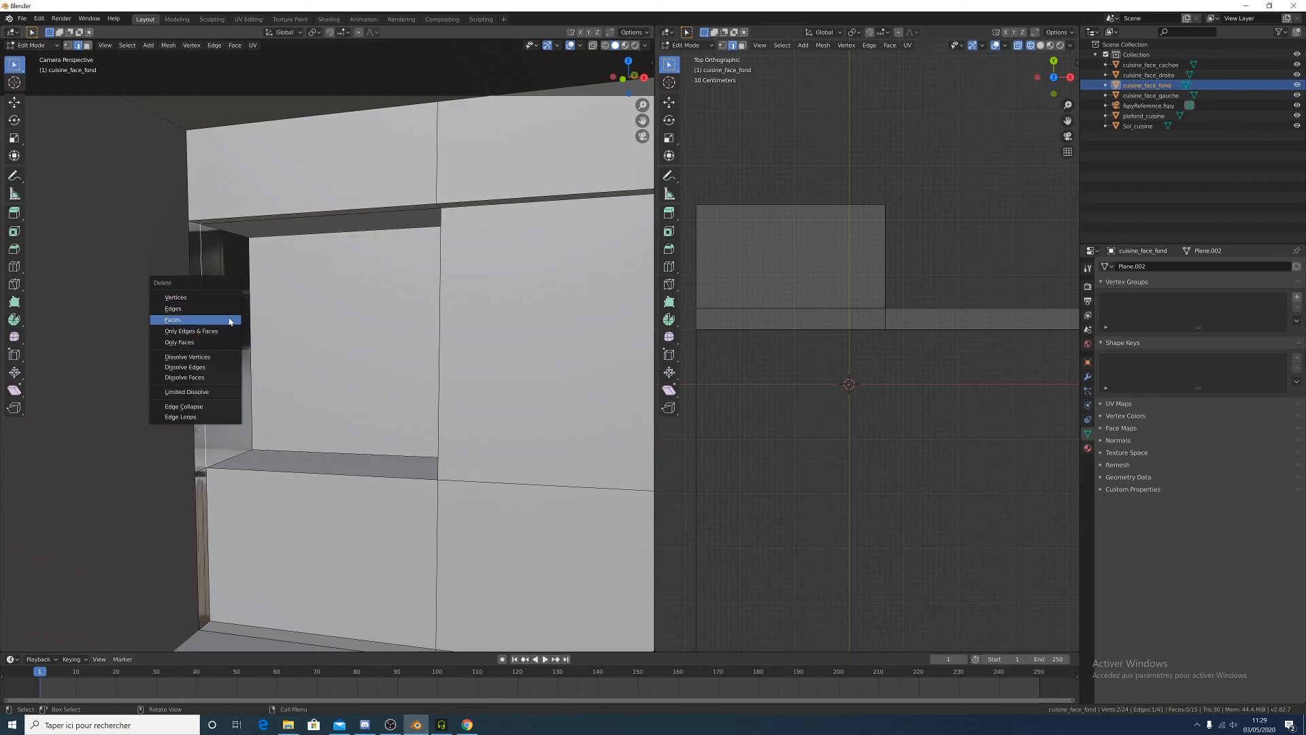
{"action": "left_click", "coordinate": [204, 368]}
{"action": "key", "text": "x"}
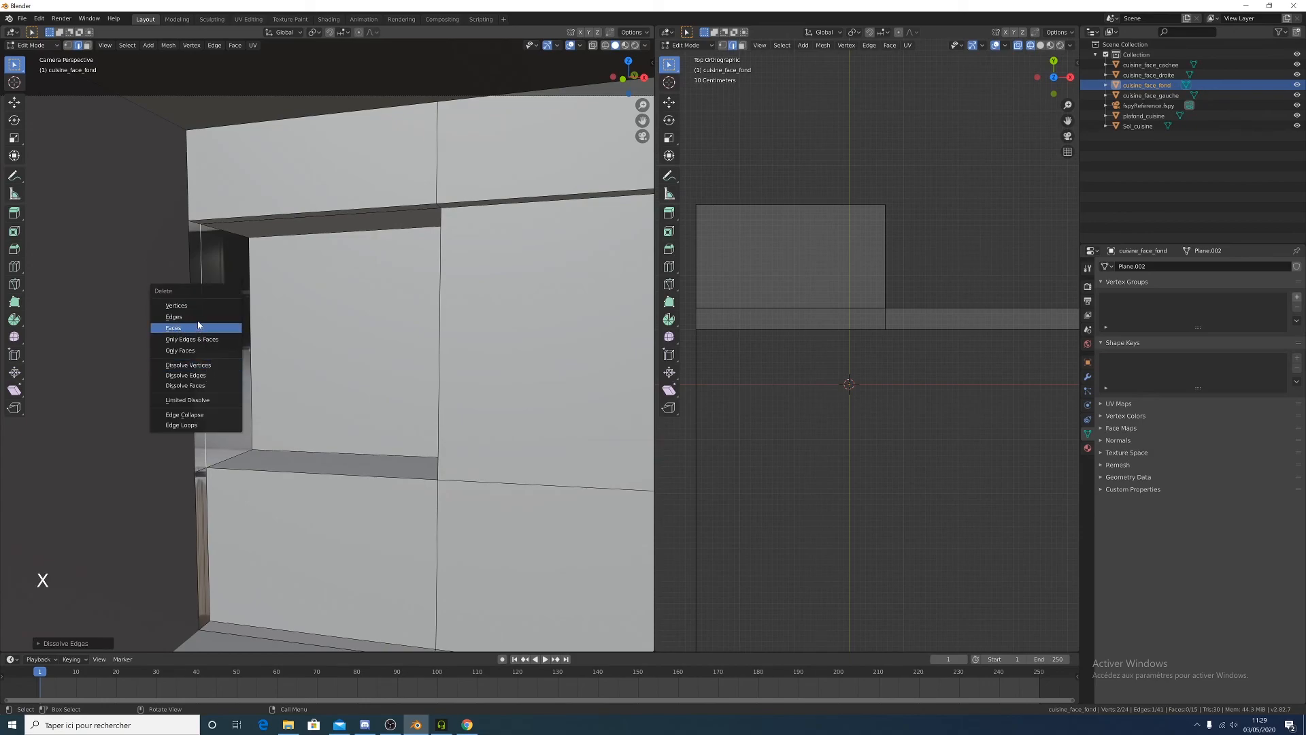
{"action": "left_click", "coordinate": [173, 328]}
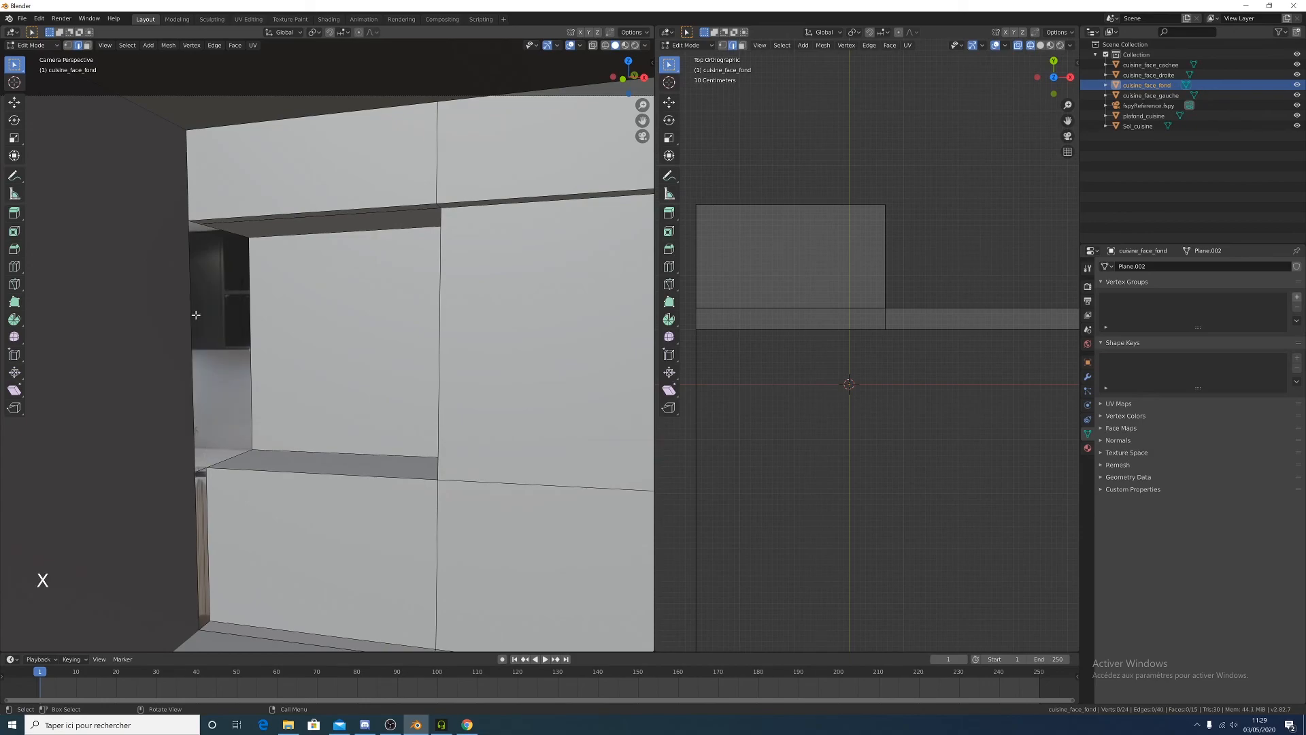
Delete the remaining loose edges there: the short one at countertop level and the lower and upper vertical ones along the left wall
{"action": "left_click", "coordinate": [201, 468]}
{"action": "key", "text": "x"}
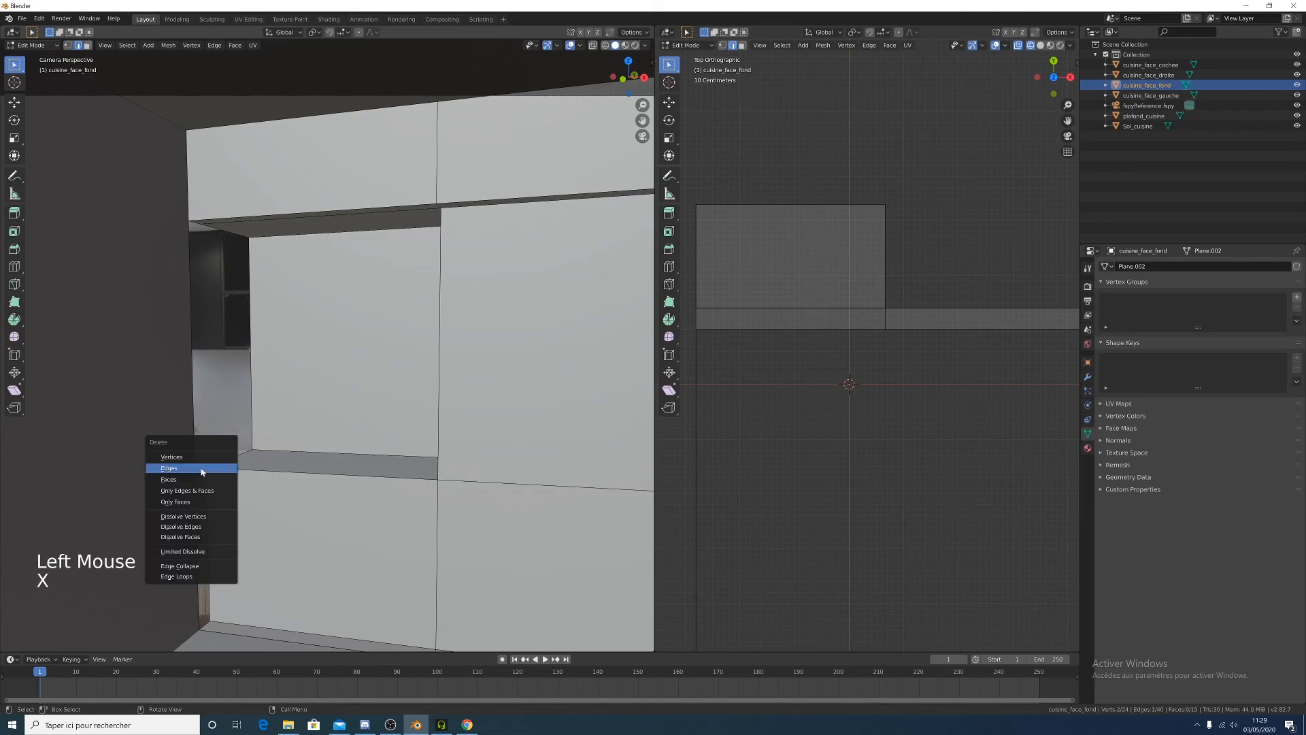
{"action": "middle_click_drag", "start_coordinate": [204, 473], "coordinate": [220, 488]}
{"action": "scroll", "coordinate": [283, 462], "scroll_direction": "up", "scroll_amount": 8}
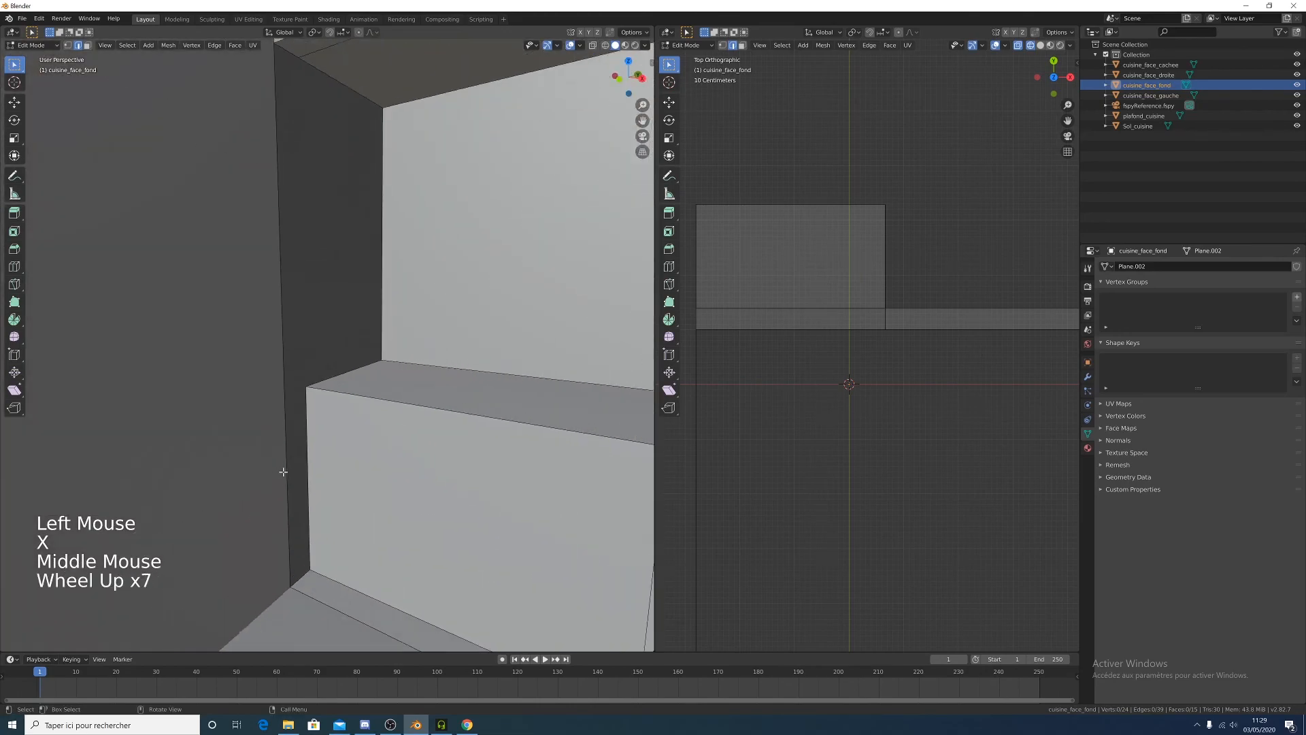
{"action": "left_click", "coordinate": [283, 457]}
{"action": "key", "text": "x"}
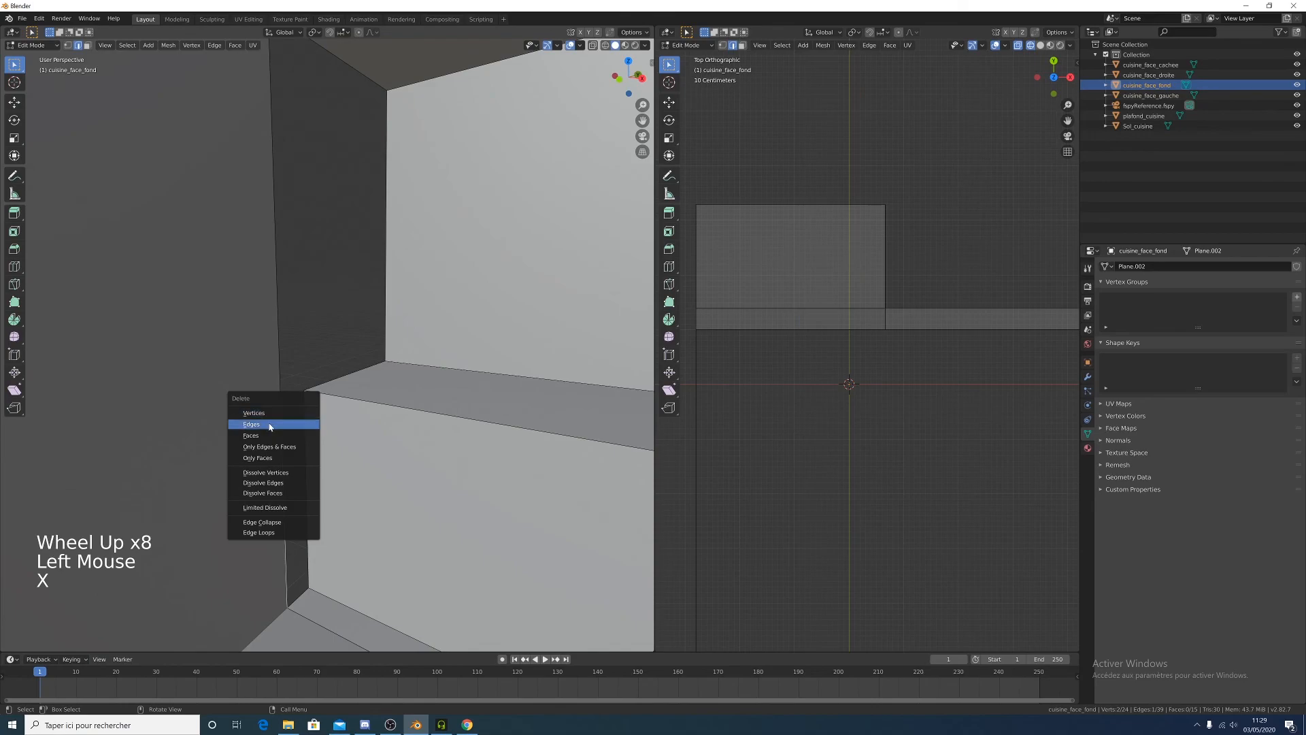
{"action": "left_click", "coordinate": [269, 423]}
{"action": "left_click", "coordinate": [276, 340]}
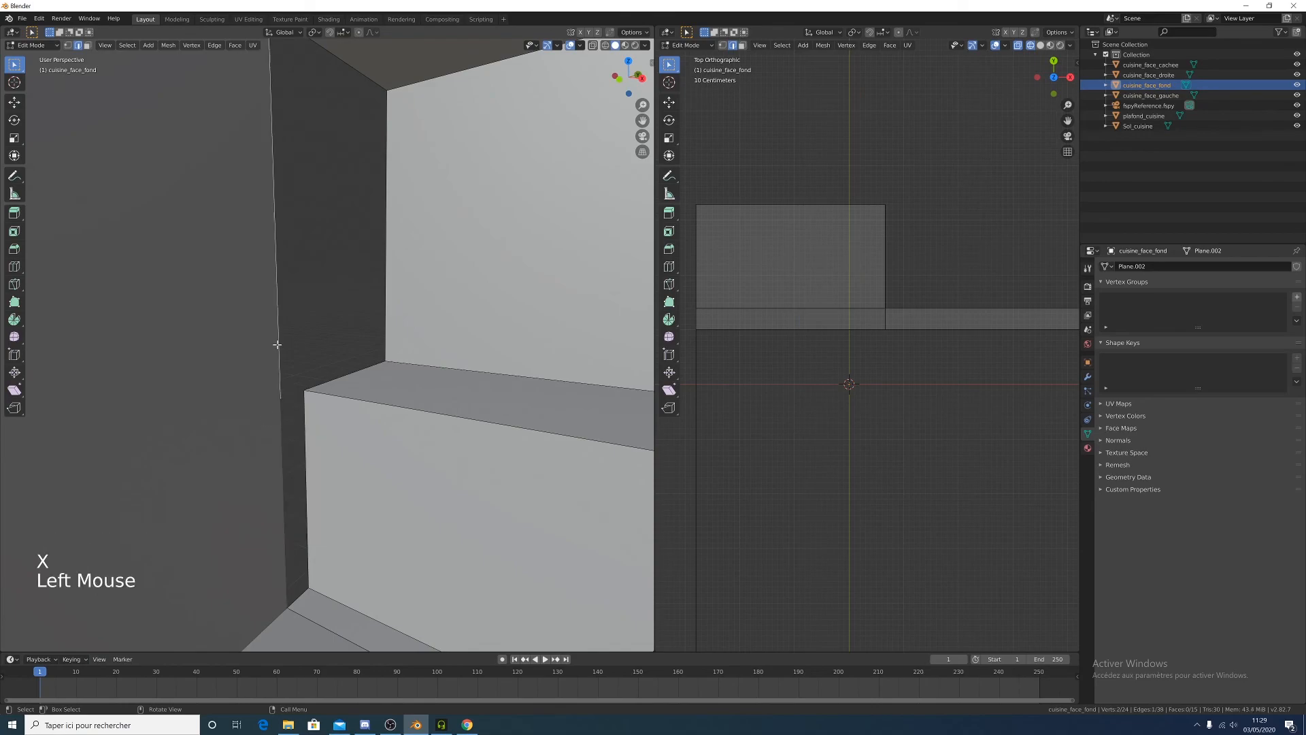
{"action": "key", "text": "x"}
{"action": "left_click", "coordinate": [281, 340]}
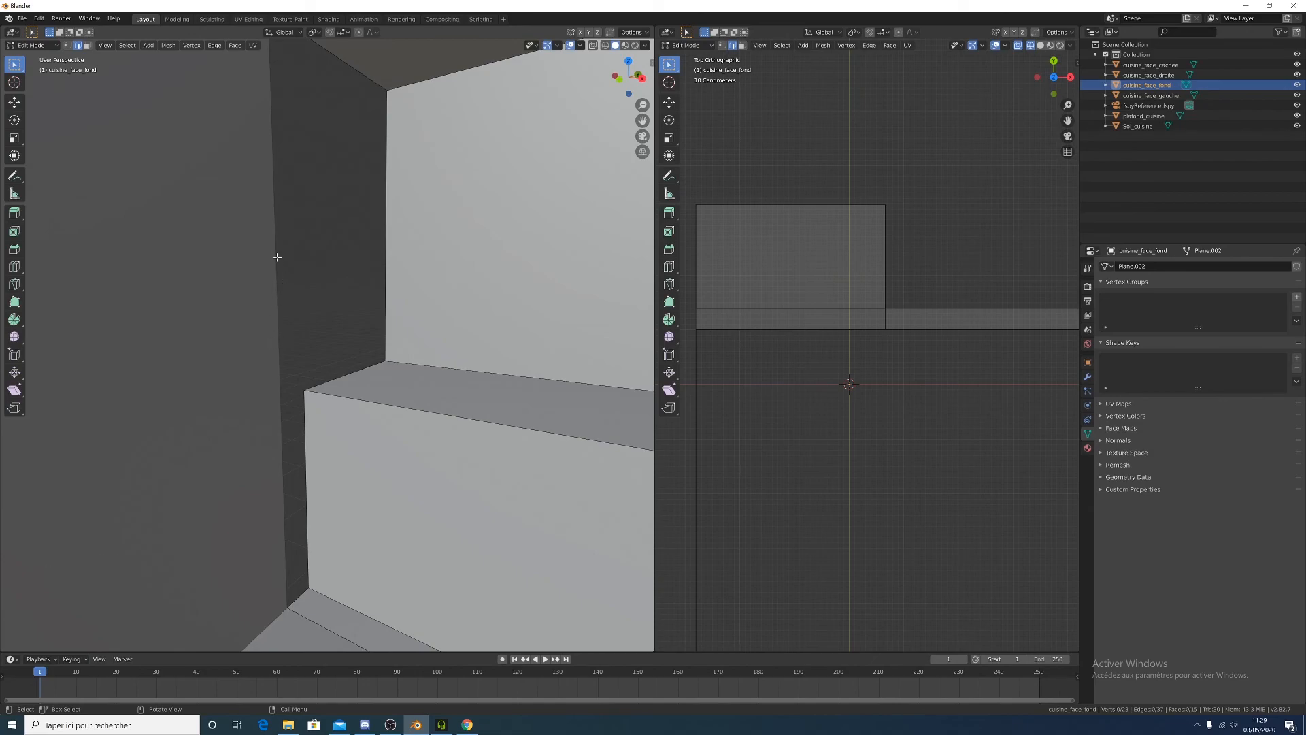
{"action": "scroll", "coordinate": [277, 272], "scroll_direction": "up", "scroll_amount": 2}
{"action": "scroll", "coordinate": [277, 272], "scroll_direction": "down", "scroll_amount": 5}
{"action": "middle_click_drag", "start_coordinate": [265, 224], "coordinate": [250, 306], "text": "shift"}
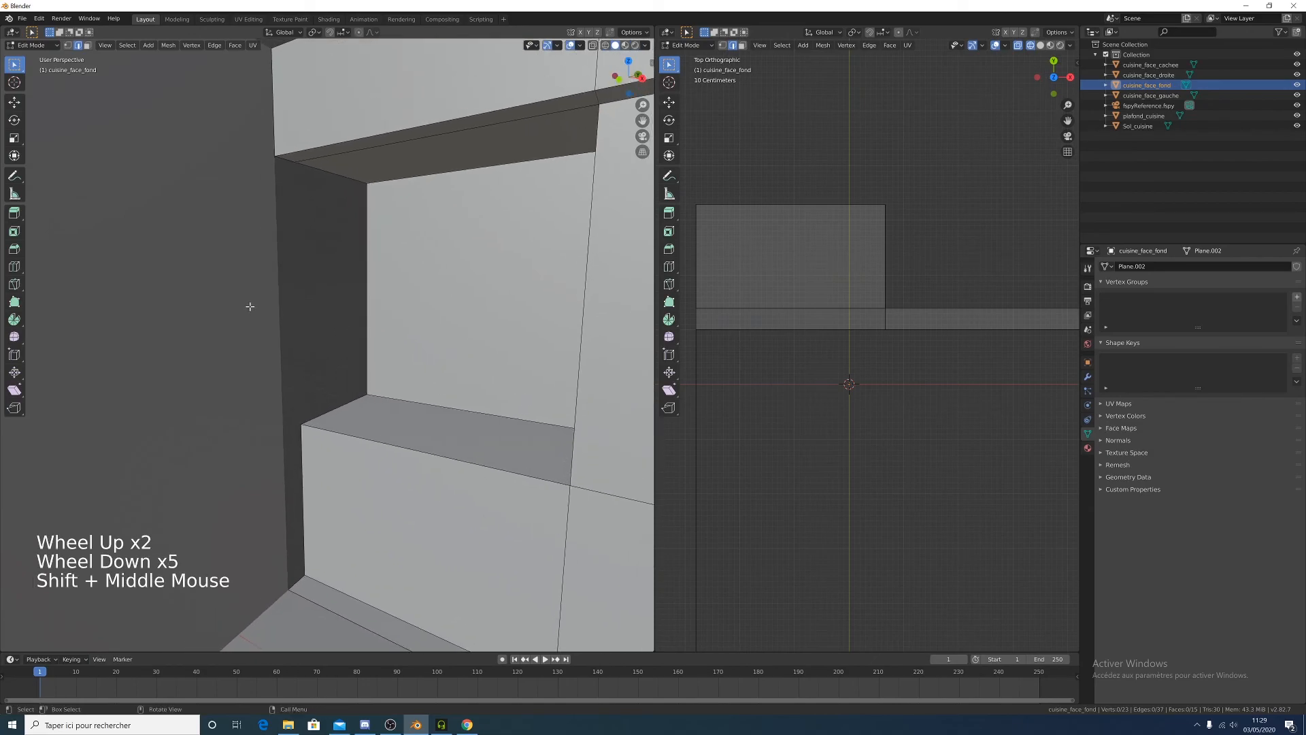
{"action": "left_click", "coordinate": [275, 201]}
{"action": "scroll", "coordinate": [248, 312], "scroll_direction": "down", "scroll_amount": 3}
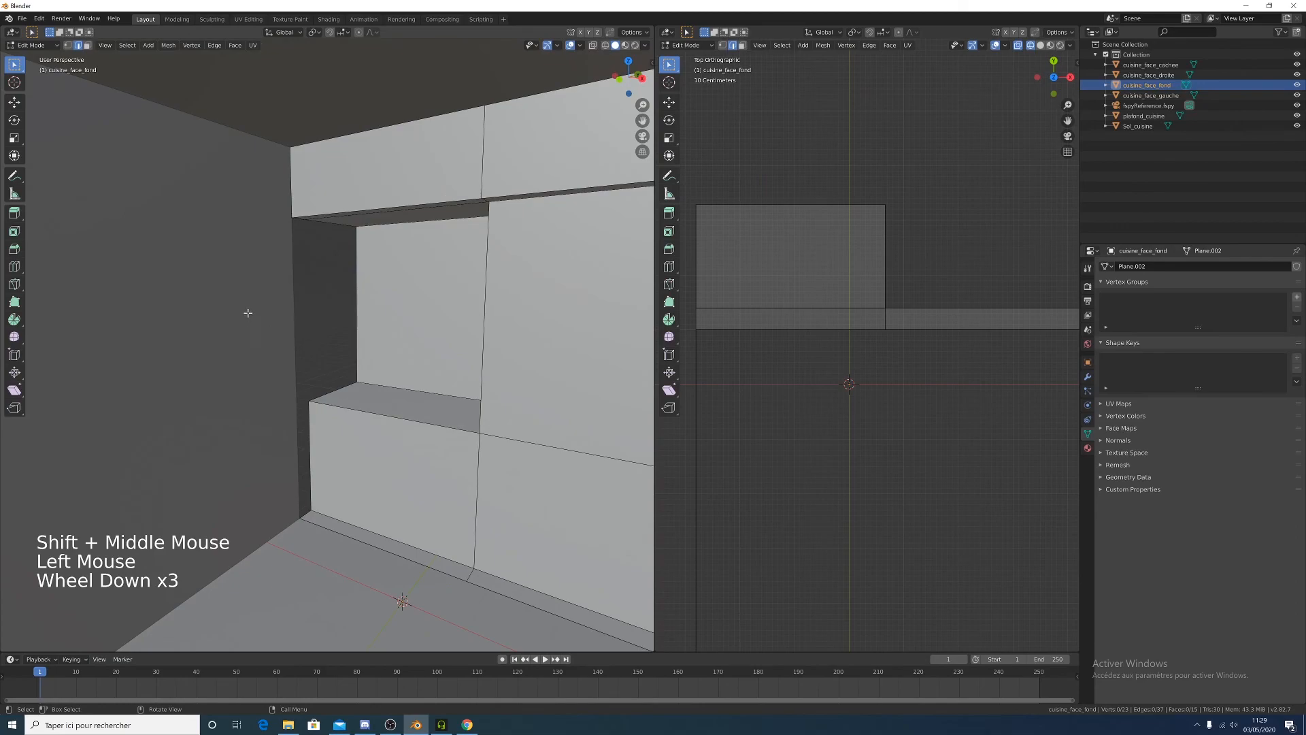
Edit cuisine_face_gauche and move its far vertical edge about 2.12 m along Y to the back of the recess in top view
{"action": "key", "text": "Tab"}
{"action": "key", "text": "KP_0"}
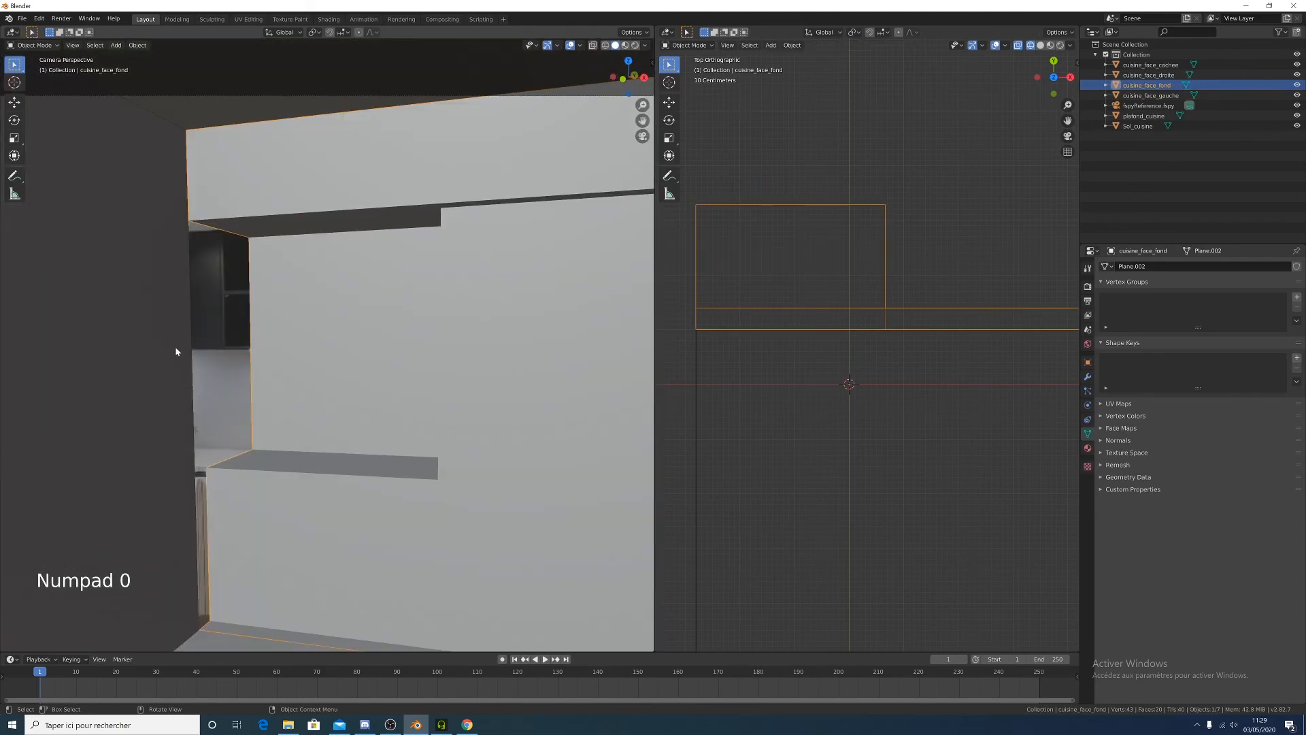
{"action": "scroll", "coordinate": [225, 317], "scroll_direction": "down", "scroll_amount": 5}
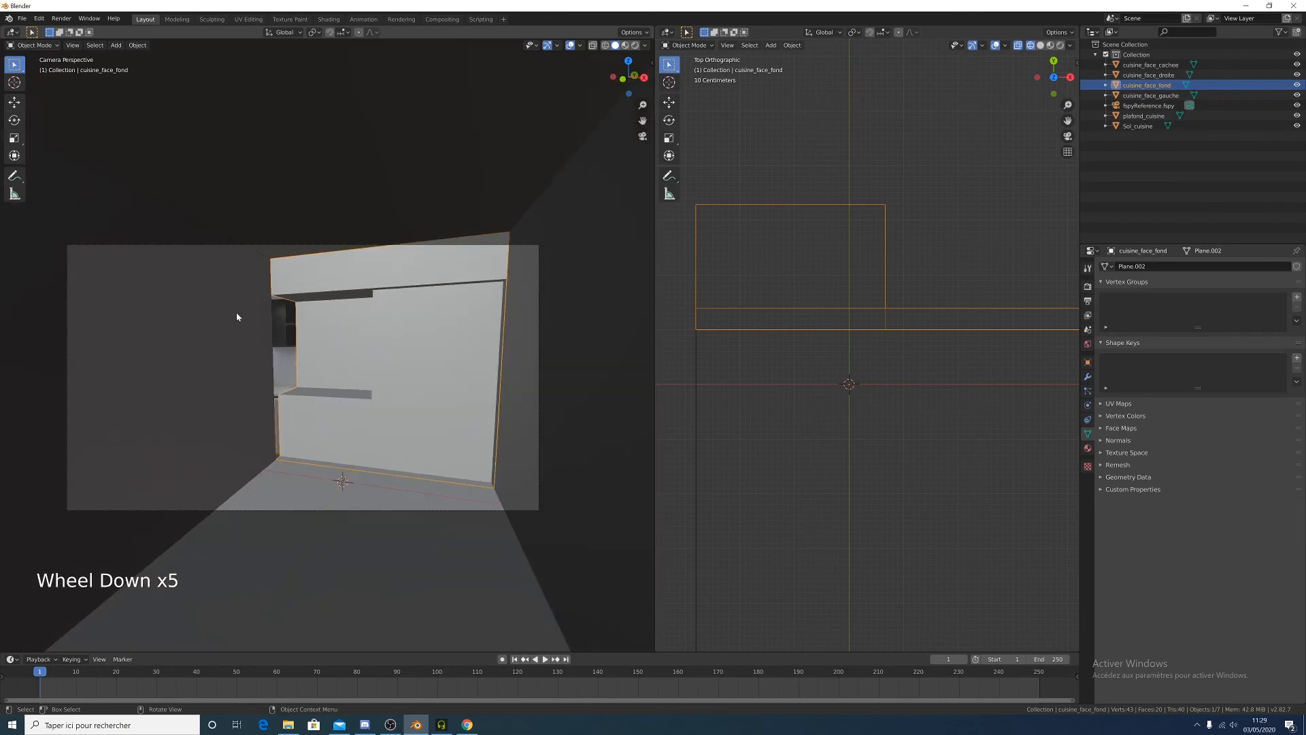
{"action": "left_click", "coordinate": [221, 381]}
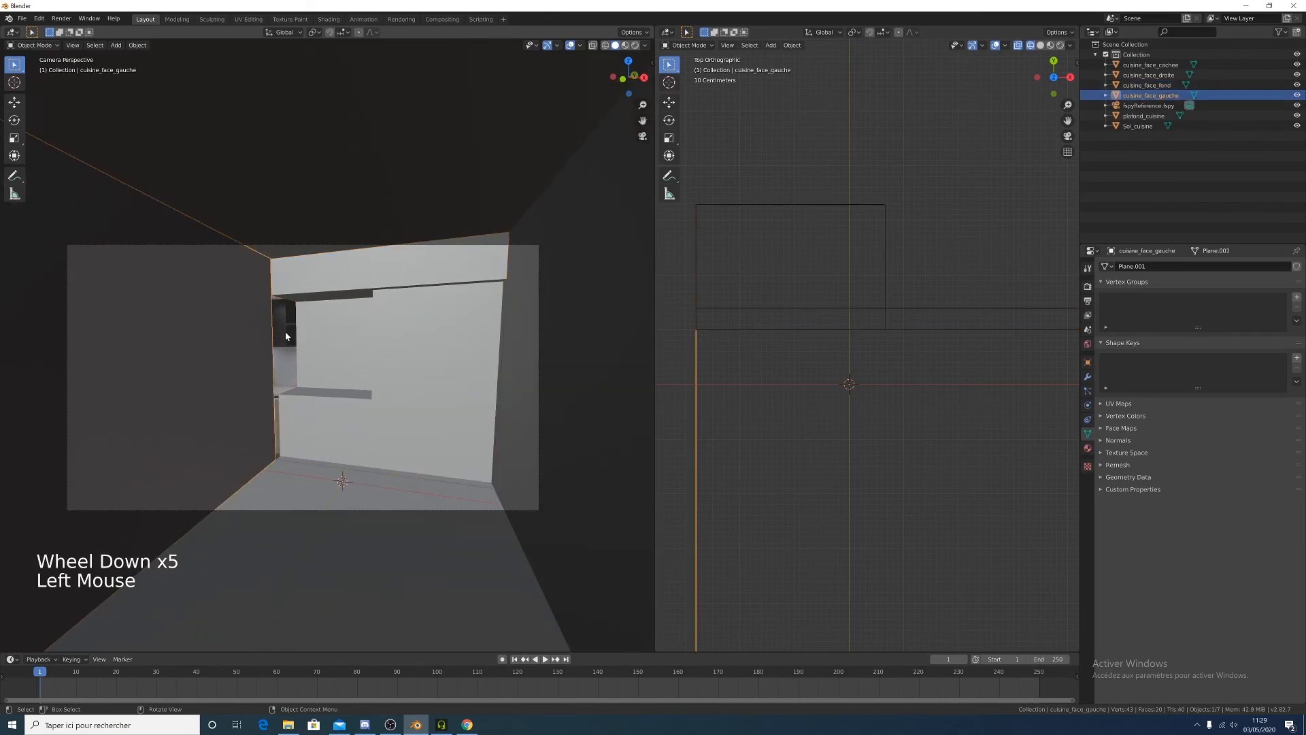
{"action": "key", "text": "Tab"}
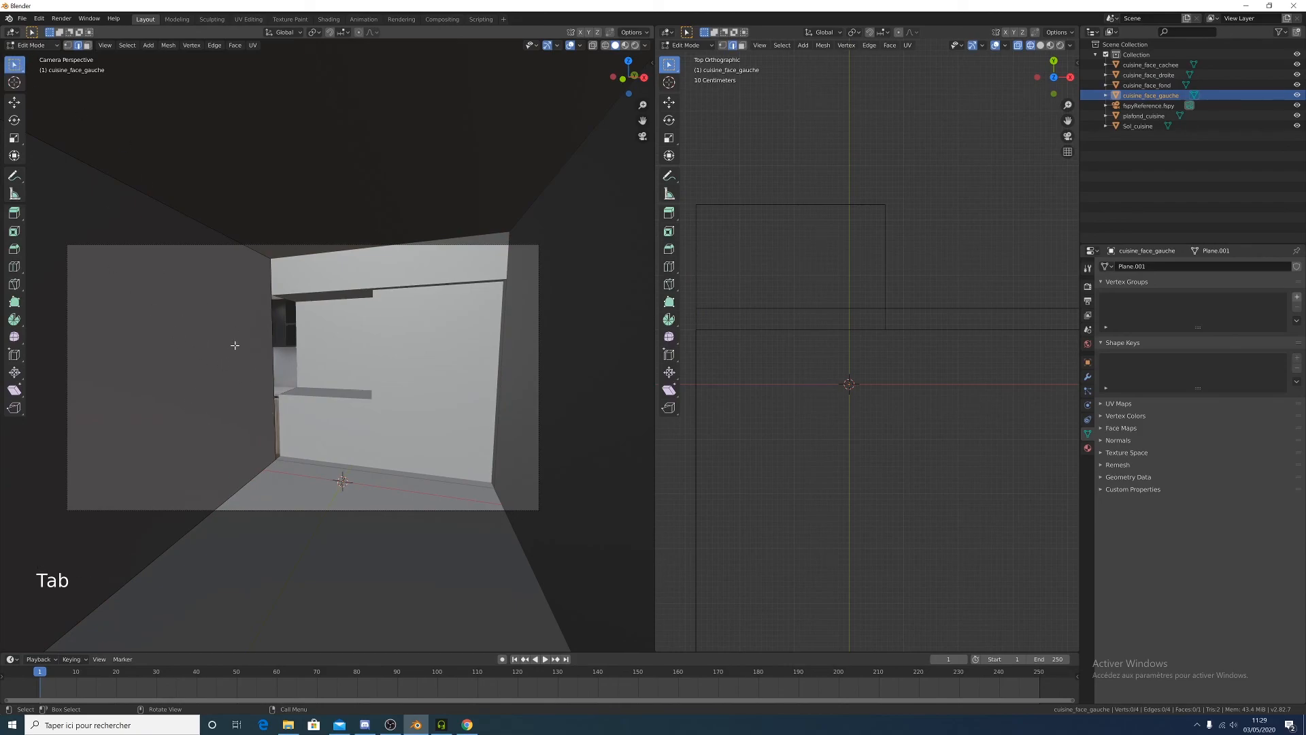
{"action": "left_click", "coordinate": [273, 334]}
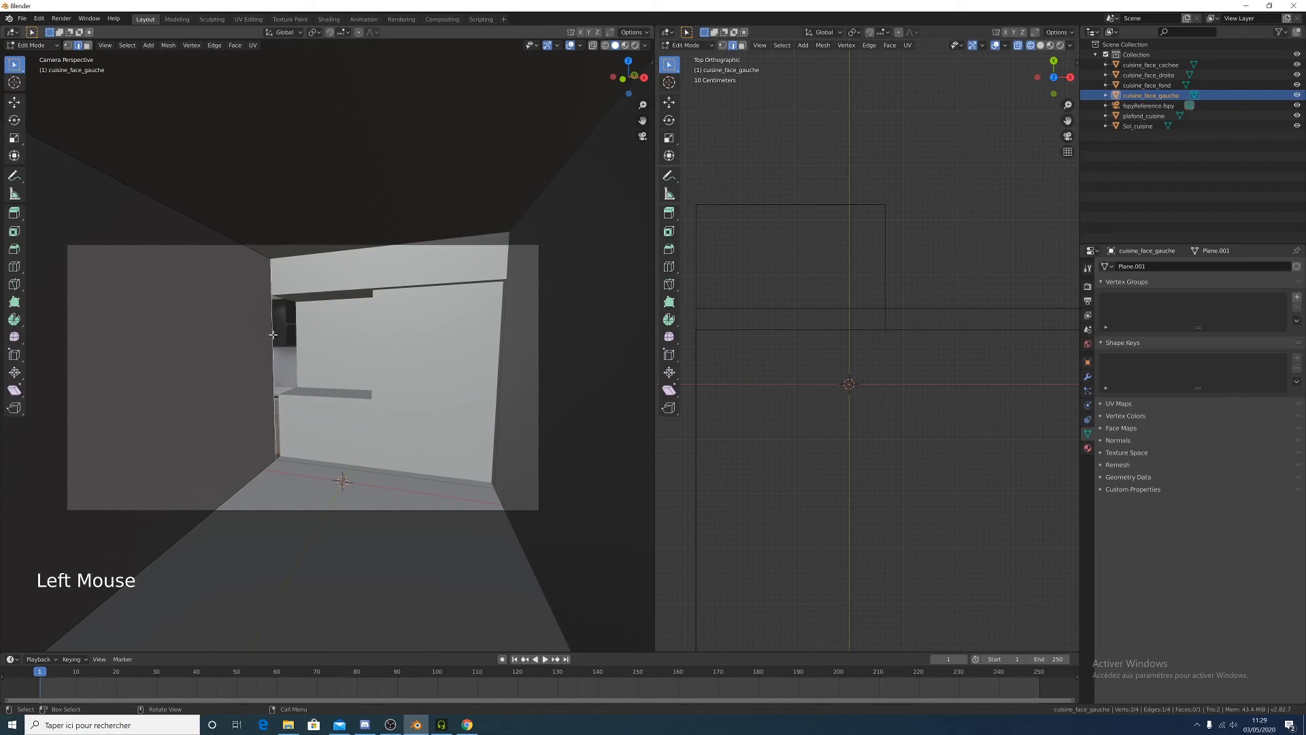
{"action": "scroll", "coordinate": [755, 381], "scroll_direction": "down", "scroll_amount": 18}
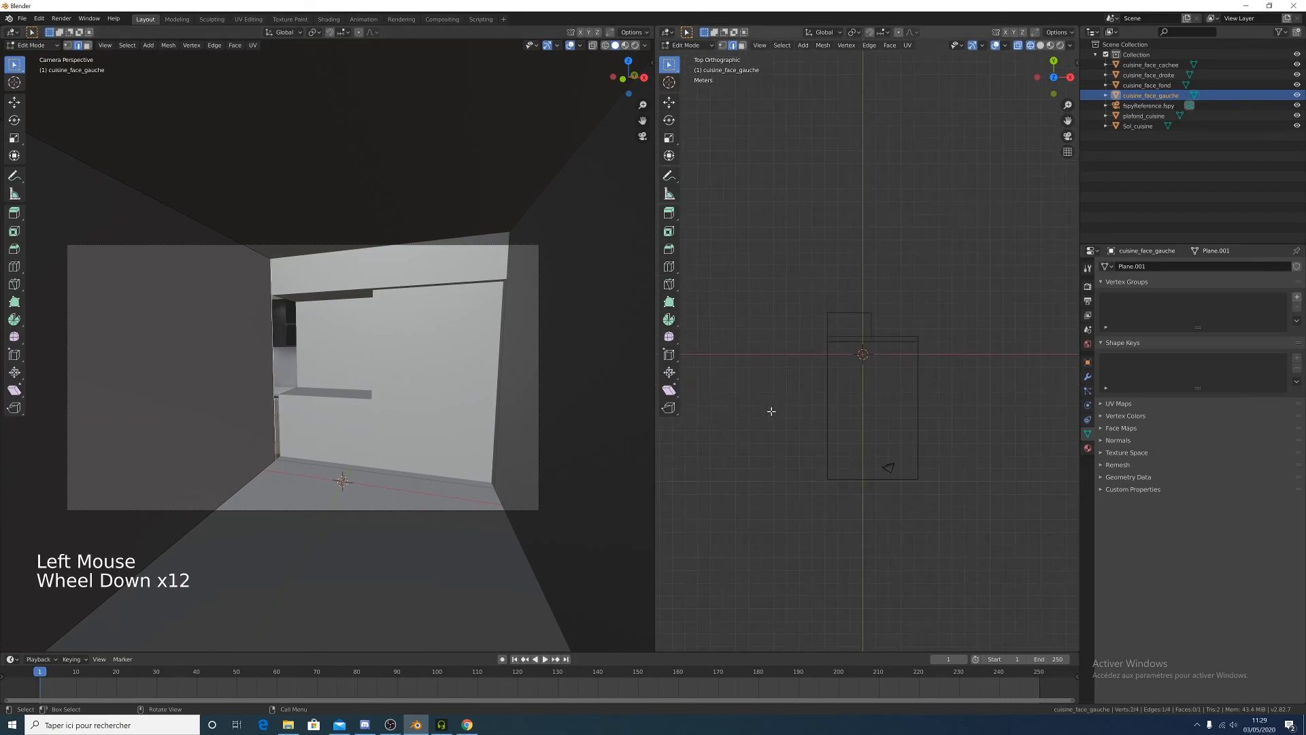
{"action": "scroll", "coordinate": [816, 443], "scroll_direction": "up", "scroll_amount": 12}
{"action": "middle_click_drag", "start_coordinate": [816, 408], "coordinate": [764, 317], "text": "shift"}
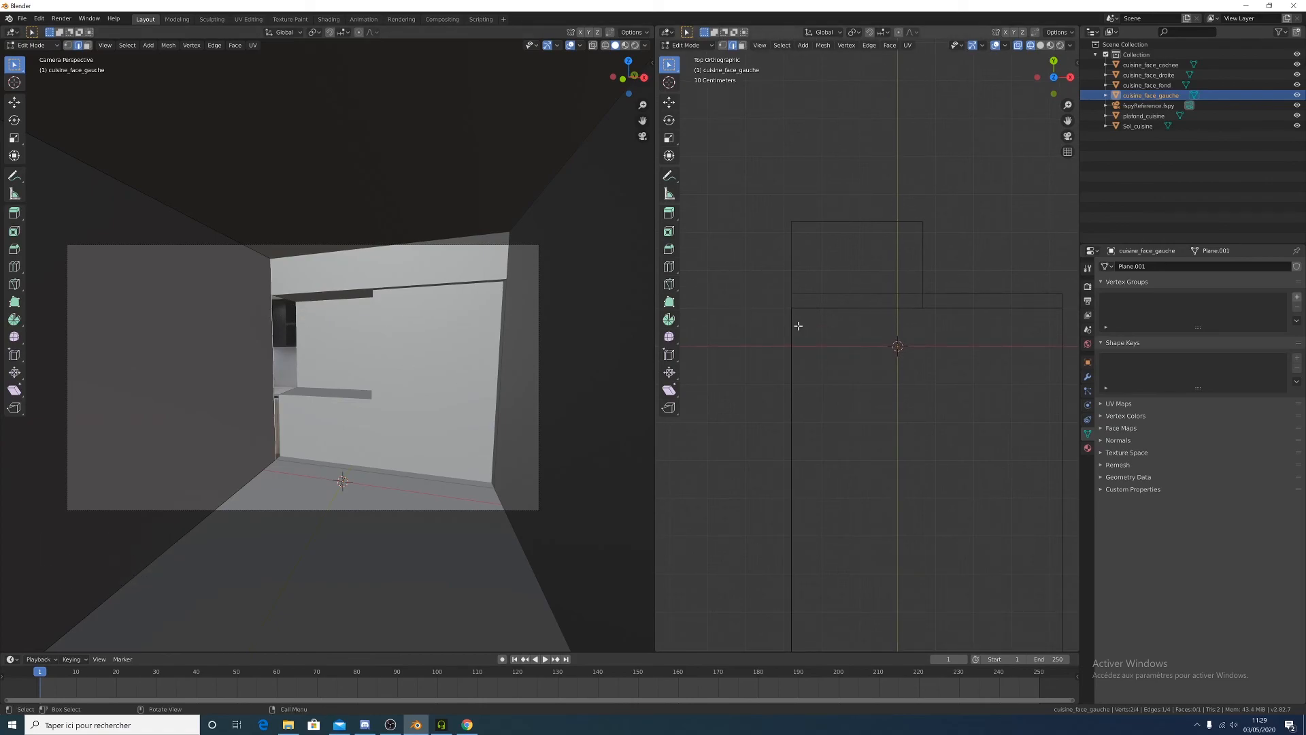
{"action": "key", "text": "g"}
{"action": "key", "text": "y"}
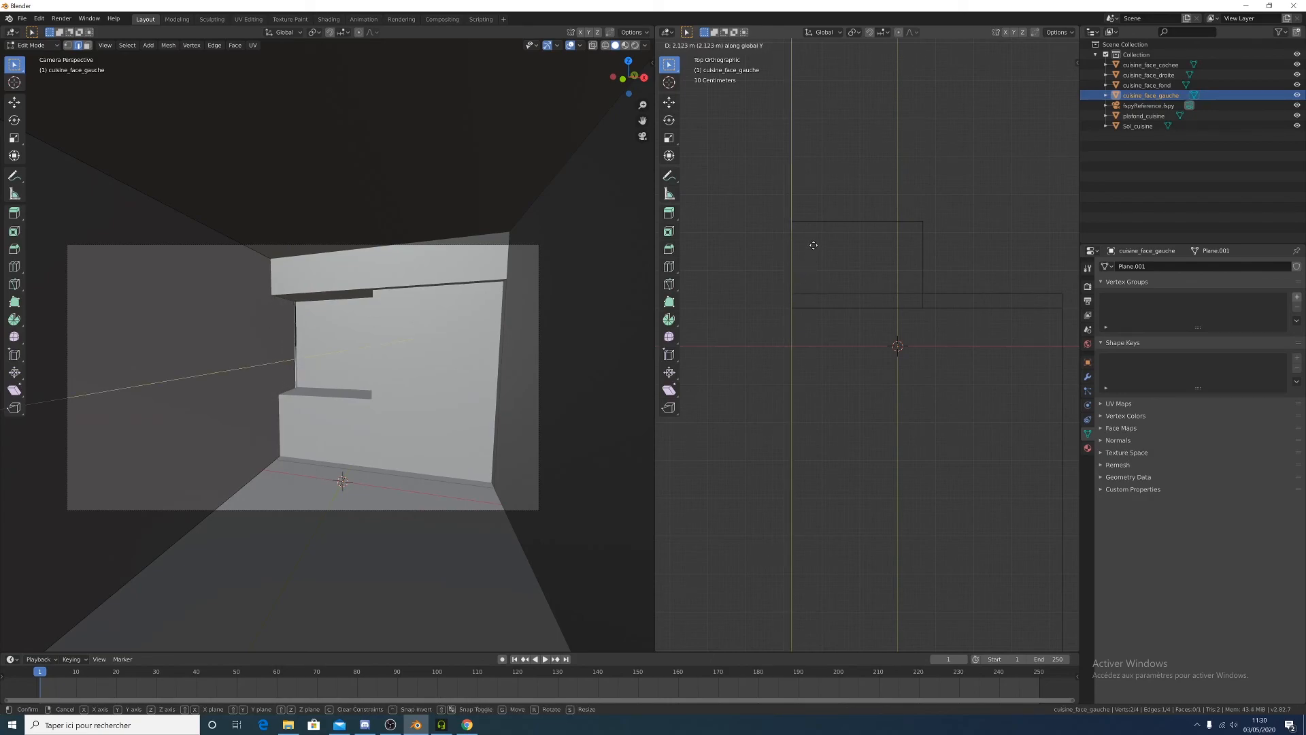
{"action": "left_click", "coordinate": [813, 245]}
Move the left wall's far edge slightly further along Y to close the gap at the recess's back corner in camera view
{"action": "scroll", "coordinate": [476, 374], "scroll_direction": "up", "scroll_amount": 10}
{"action": "middle_click_drag", "start_coordinate": [504, 299], "coordinate": [574, 427], "text": "shift"}
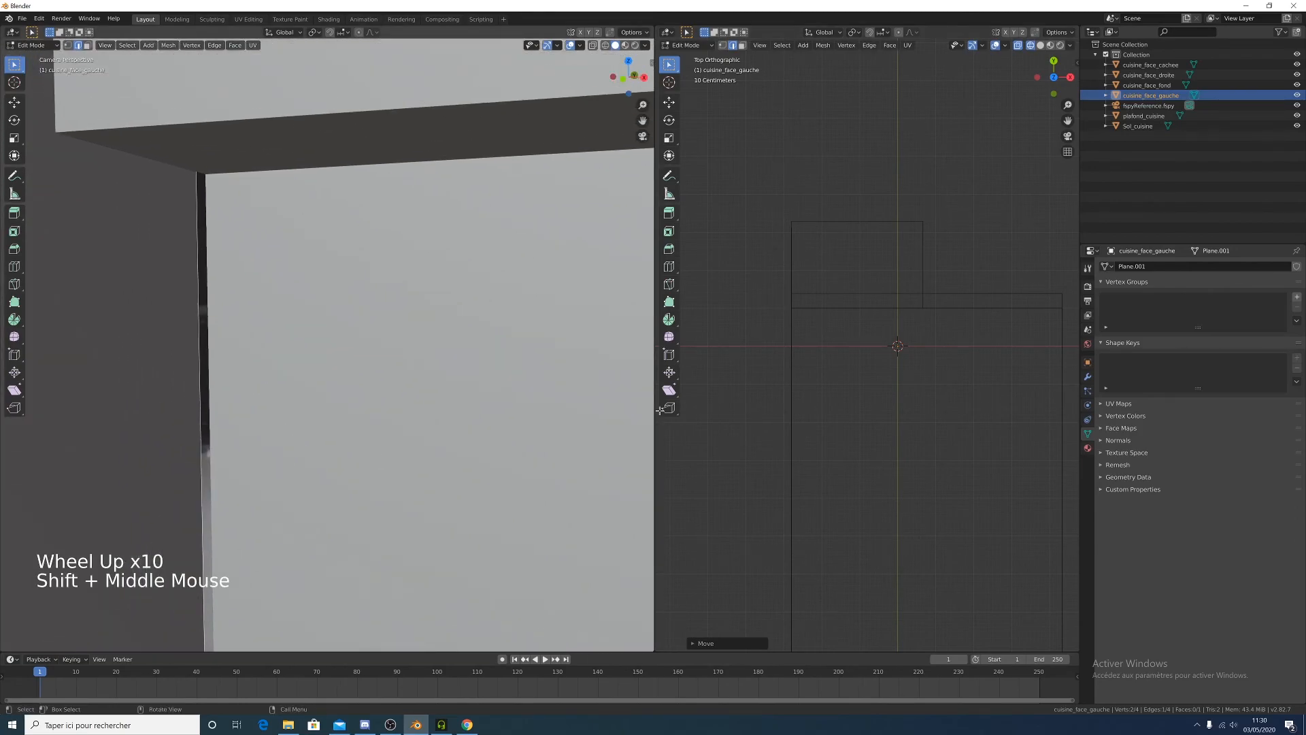
{"action": "key", "text": "g"}
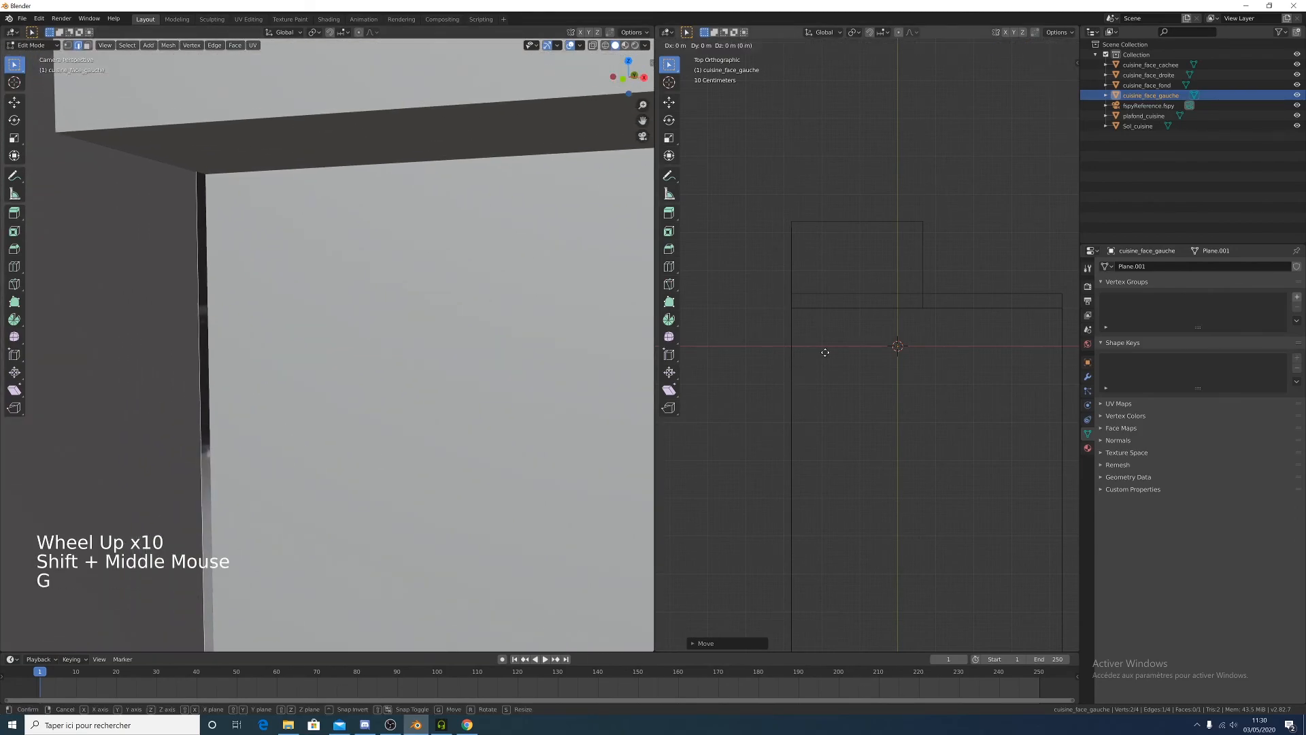
{"action": "key", "text": "y"}
{"action": "left_click", "coordinate": [829, 345]}
{"action": "scroll", "coordinate": [435, 459], "scroll_direction": "up", "scroll_amount": 7}
{"action": "middle_click_drag", "start_coordinate": [383, 439], "coordinate": [646, 440], "text": "shift"}
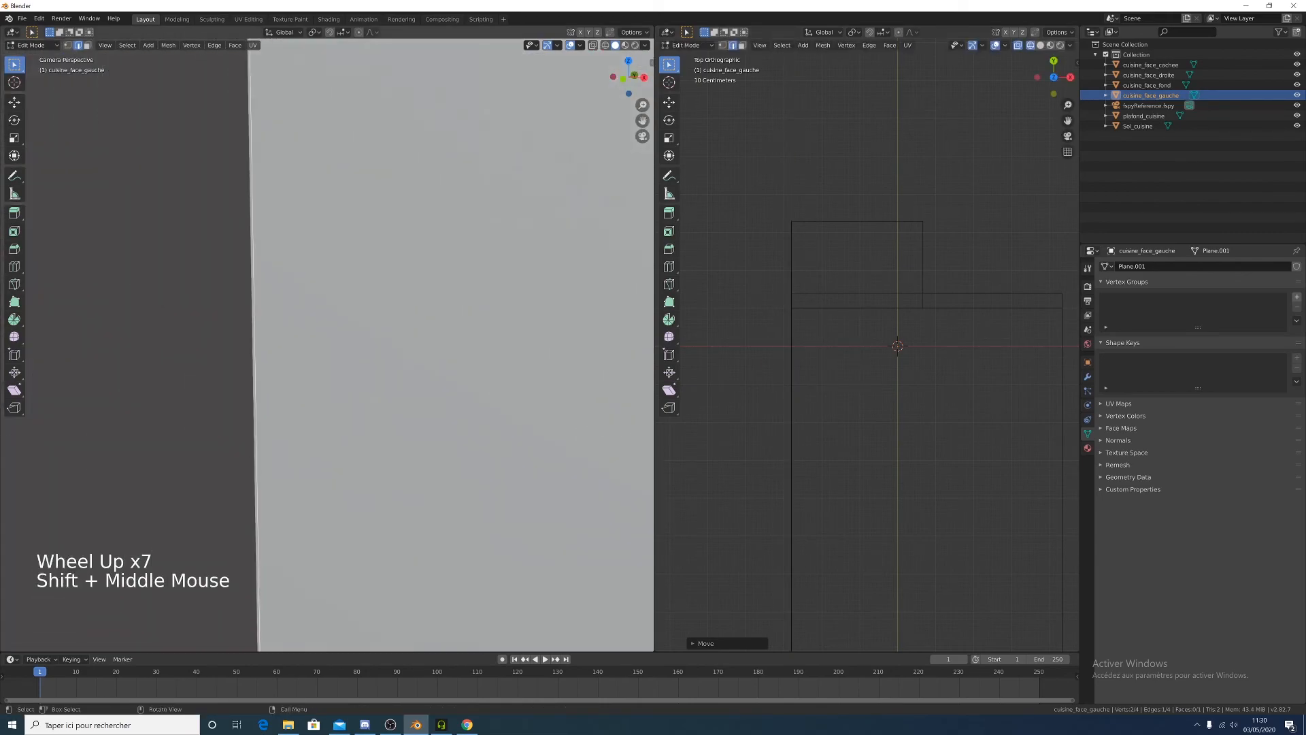
{"action": "scroll", "coordinate": [193, 458], "scroll_direction": "up", "scroll_amount": 5}
{"action": "middle_click_drag", "start_coordinate": [170, 449], "coordinate": [306, 436], "text": "shift"}
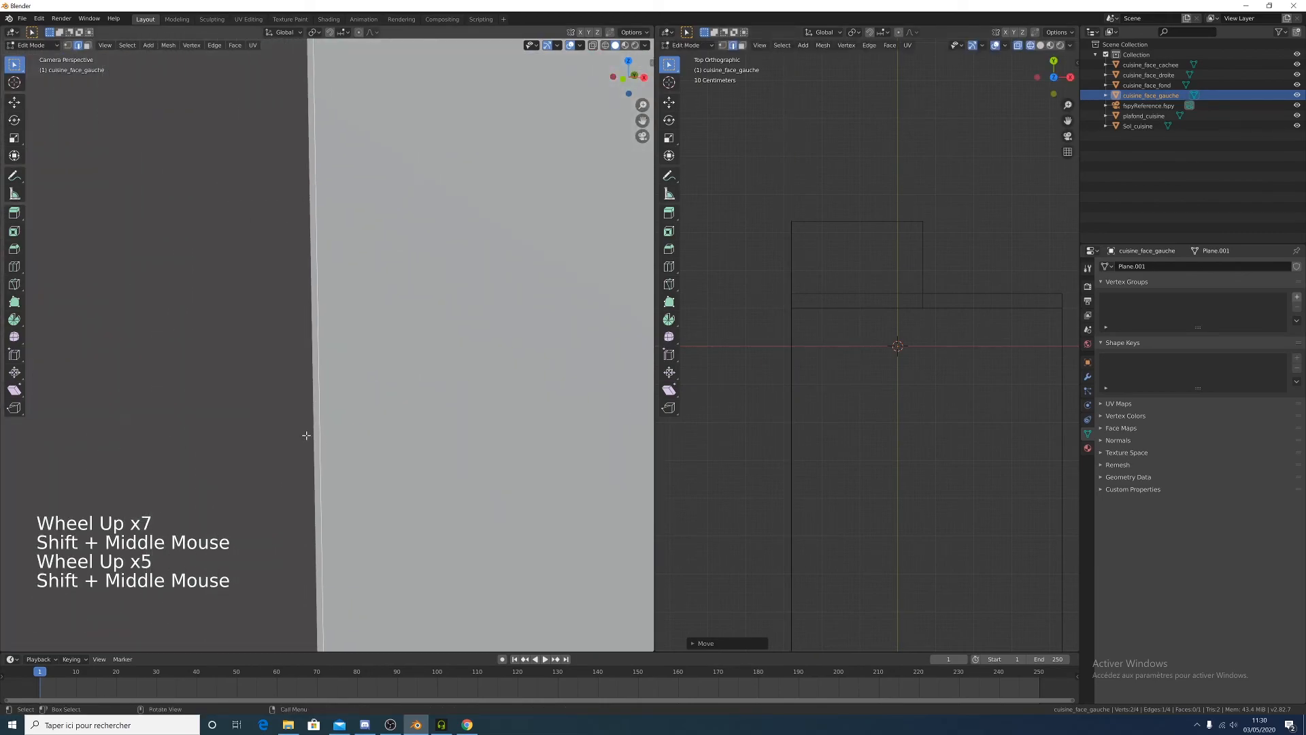
{"action": "scroll", "coordinate": [311, 431], "scroll_direction": "down", "scroll_amount": 3}
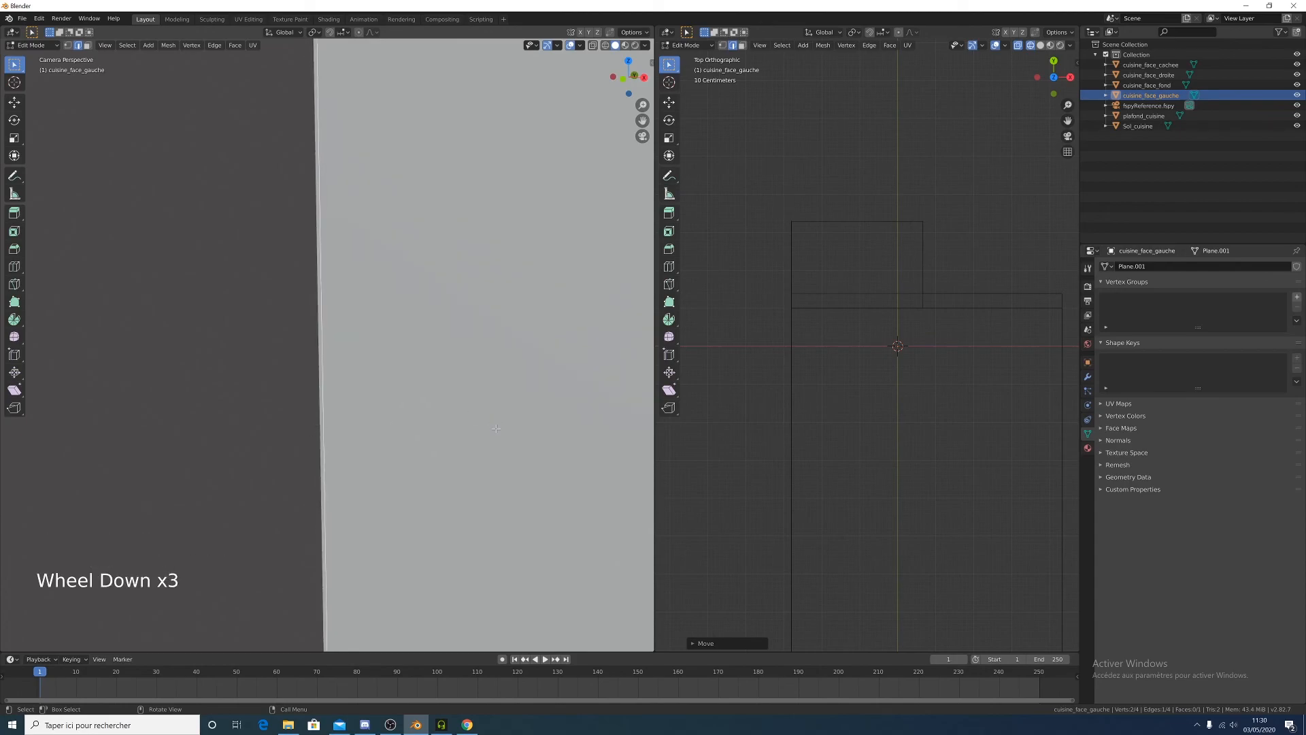
In right orthographic view, move the left wall's far vertical edge back along Y toward the recess's back line
{"action": "scroll", "coordinate": [799, 353], "scroll_direction": "up", "scroll_amount": 9}
{"action": "middle_click_drag", "start_coordinate": [782, 355], "coordinate": [871, 408], "text": "shift"}
{"action": "scroll", "coordinate": [921, 365], "scroll_direction": "down", "scroll_amount": 10}
{"action": "middle_click_drag", "start_coordinate": [921, 365], "coordinate": [877, 397], "text": "shift"}
{"action": "key", "text": "KP_3"}
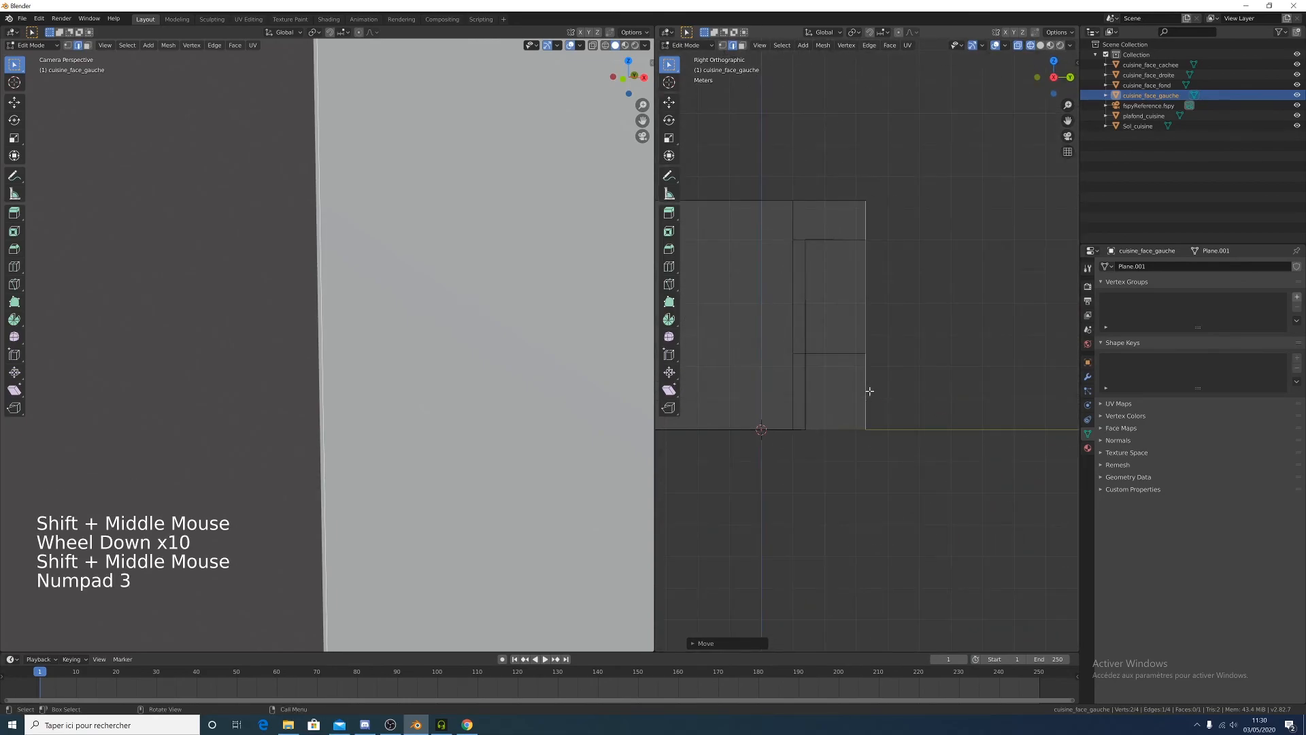
{"action": "scroll", "coordinate": [873, 389], "scroll_direction": "up", "scroll_amount": 20}
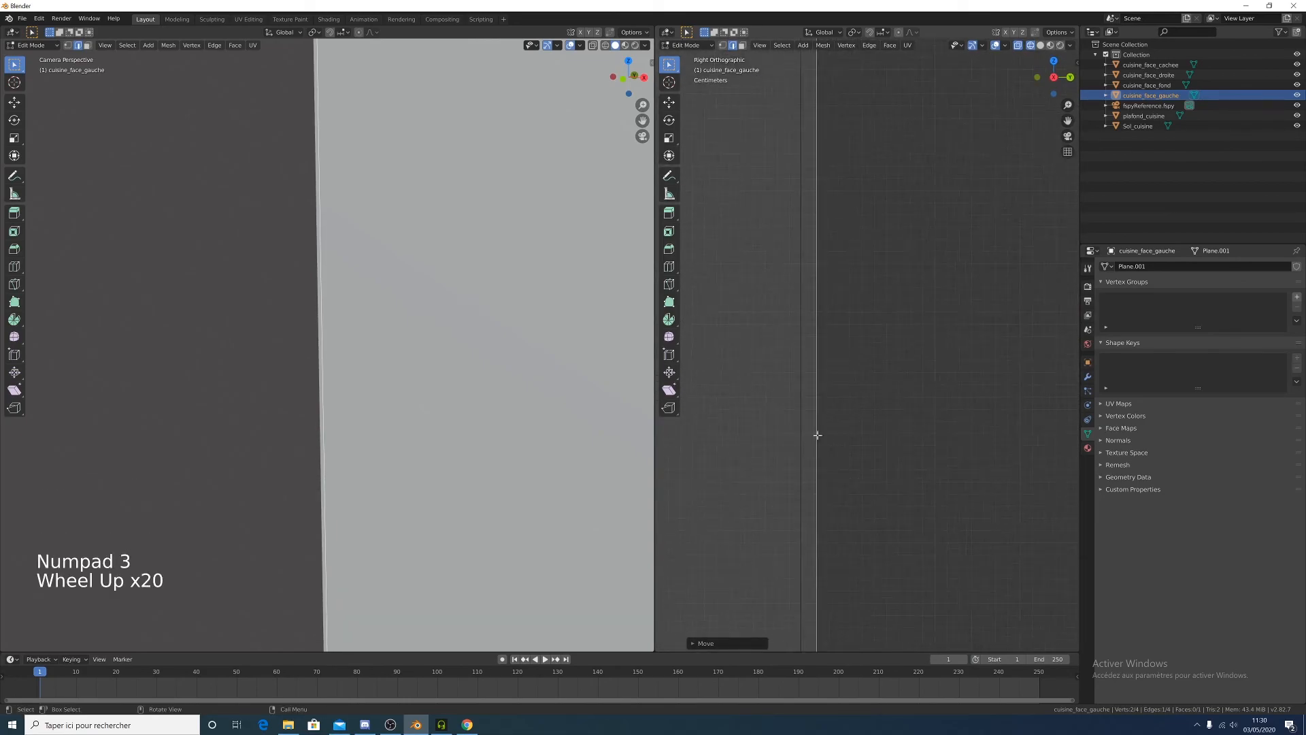
{"action": "left_click", "coordinate": [801, 401]}
{"action": "key", "text": "Tab"}
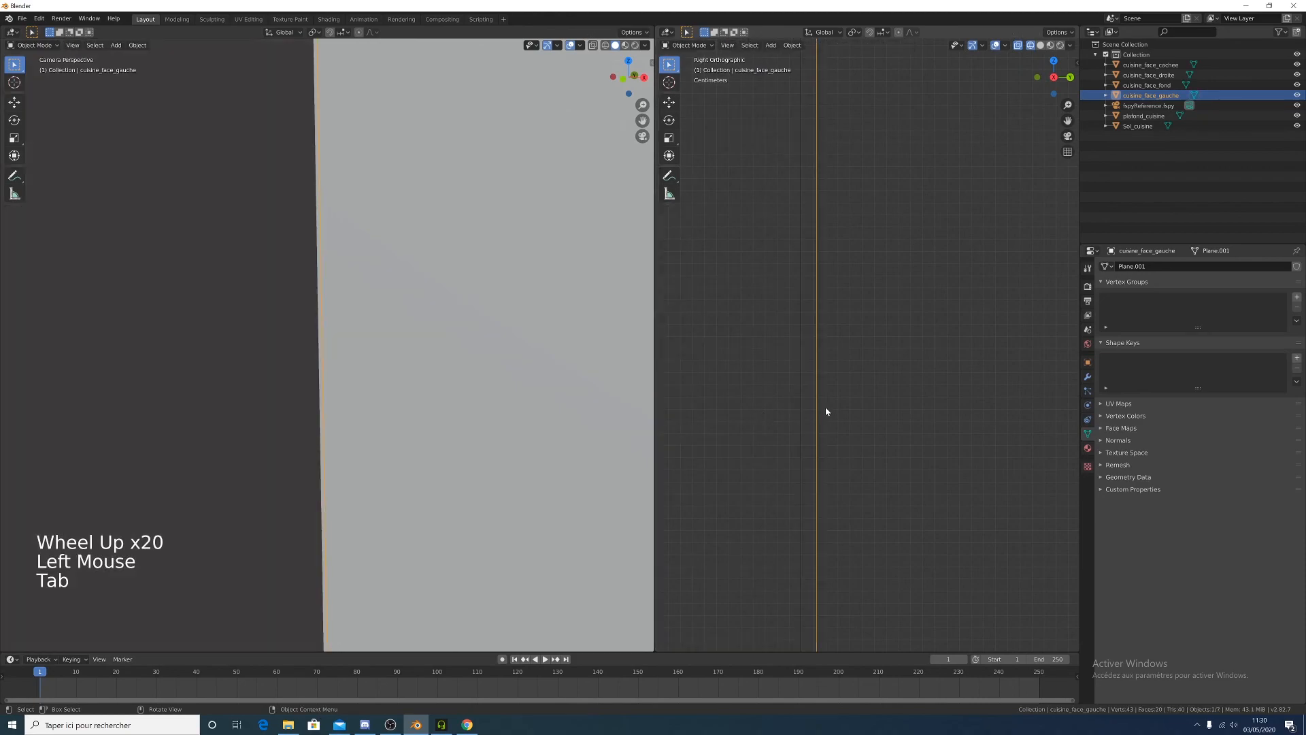
{"action": "left_click", "coordinate": [799, 413]}
{"action": "left_click", "coordinate": [816, 412]}
{"action": "key", "text": "Tab"}
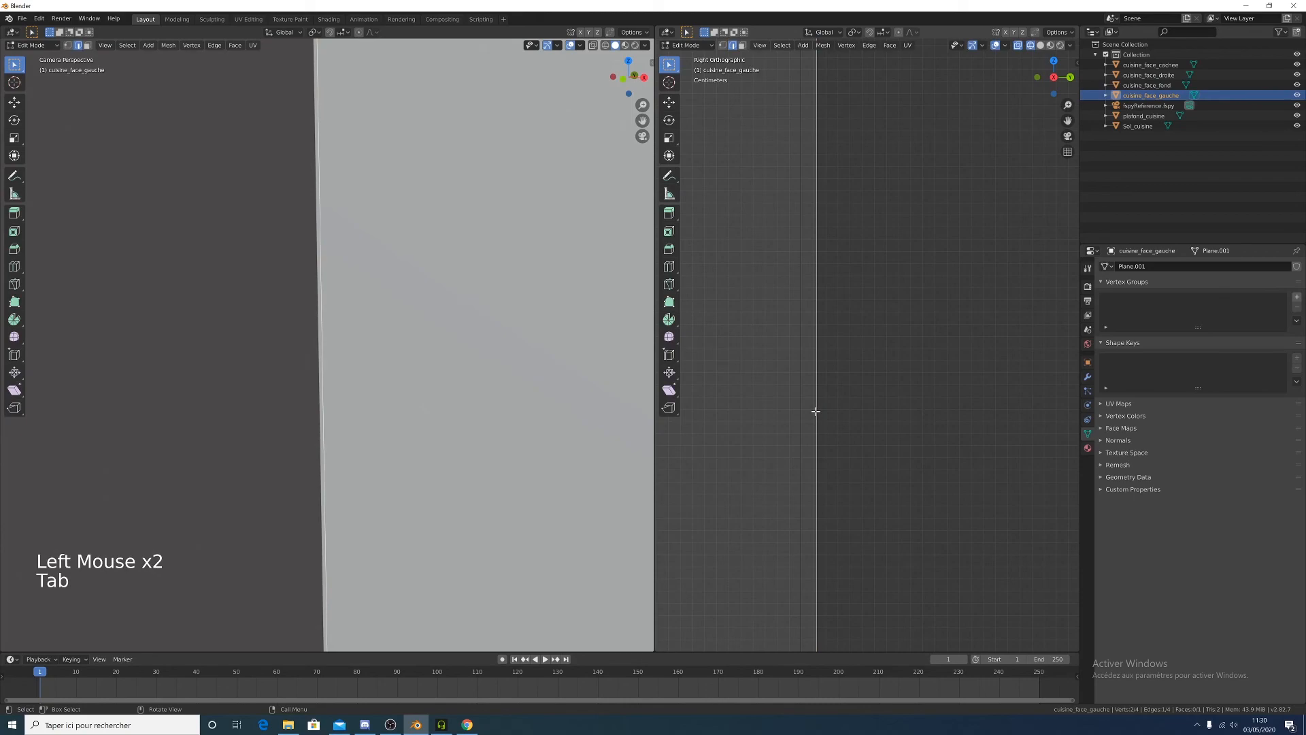
{"action": "key", "text": "g"}
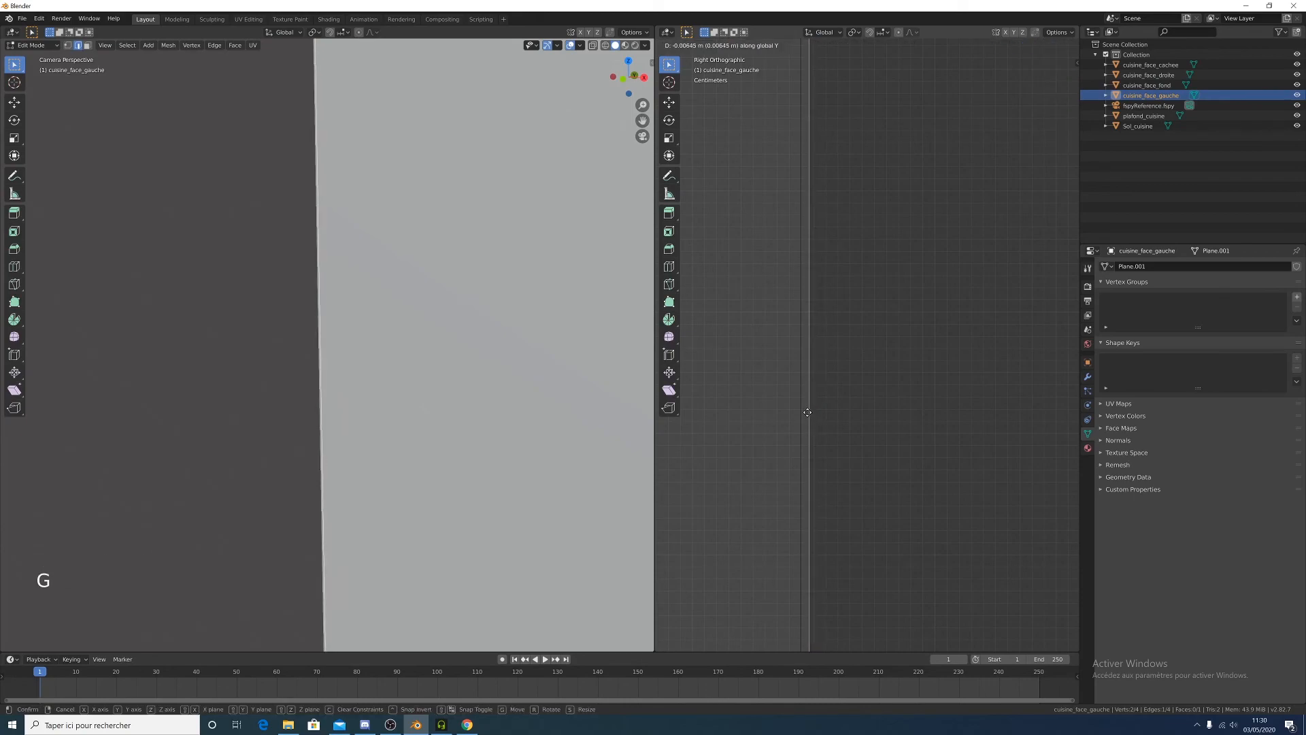
{"action": "left_click", "coordinate": [800, 412]}
Move the left wall's far vertical edge about -0.6 mm along Y onto the recess's back line in right orthographic view
{"action": "scroll", "coordinate": [798, 413], "scroll_direction": "up", "scroll_amount": 5}
{"action": "middle_click_drag", "start_coordinate": [798, 413], "coordinate": [854, 437], "text": "shift"}
{"action": "scroll", "coordinate": [769, 434], "scroll_direction": "up", "scroll_amount": 5}
{"action": "scroll", "coordinate": [868, 434], "scroll_direction": "up", "scroll_amount": 1, "text": "shift"}
{"action": "scroll", "coordinate": [868, 435], "scroll_direction": "up", "scroll_amount": 4}
{"action": "scroll", "coordinate": [868, 435], "scroll_direction": "up", "scroll_amount": 1, "text": "shift"}
{"action": "scroll", "coordinate": [854, 438], "scroll_direction": "up", "scroll_amount": 15}
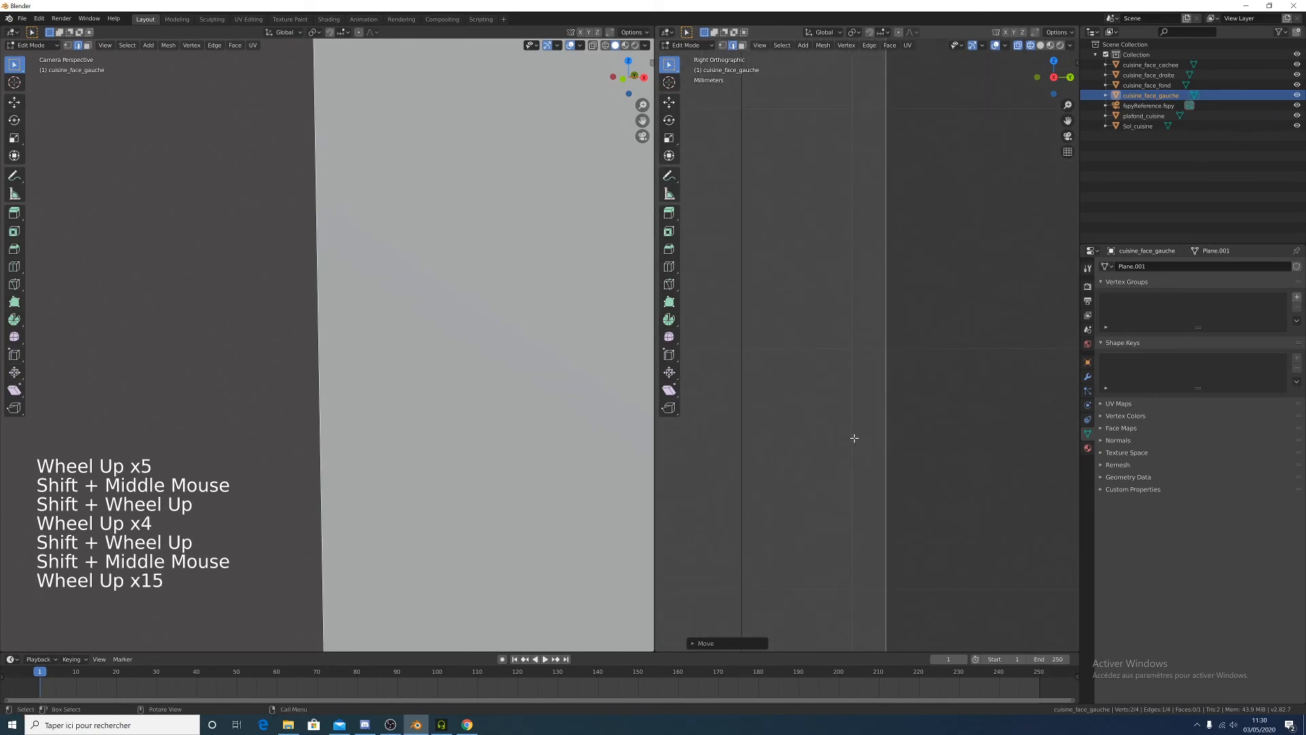
{"action": "key", "text": "g"}
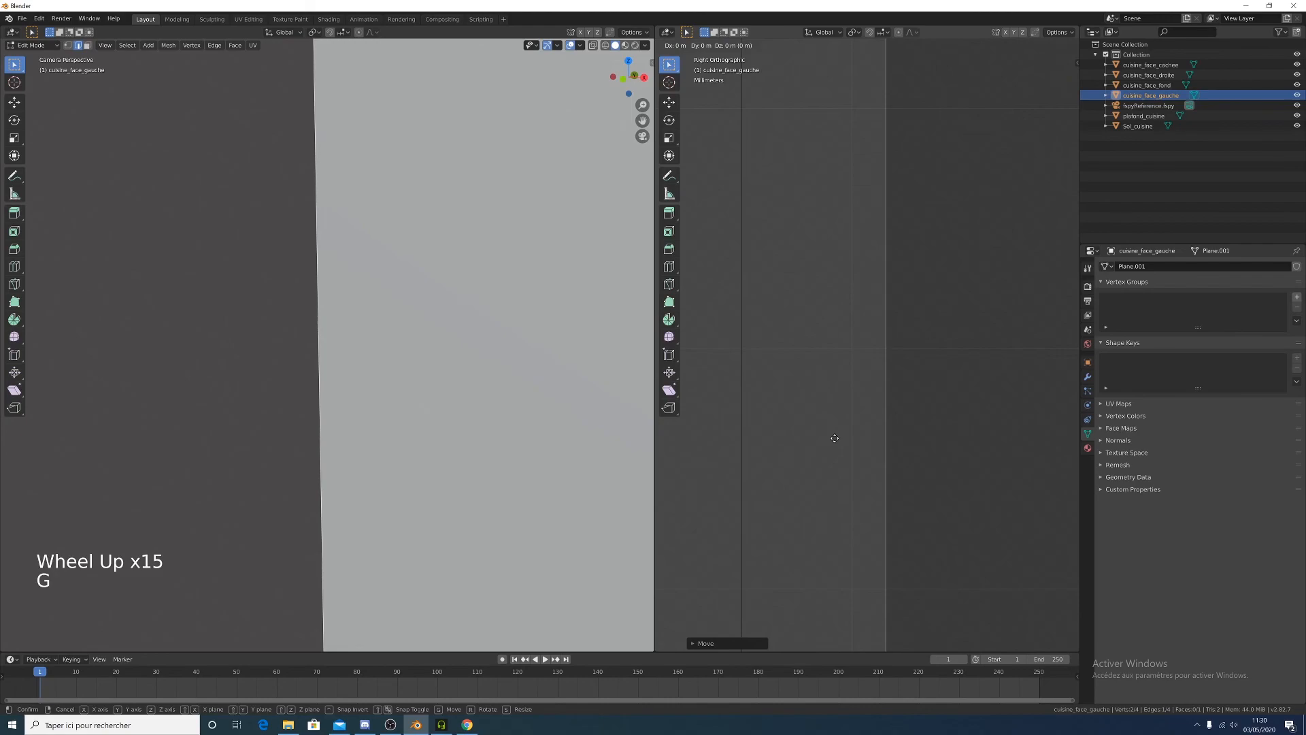
{"action": "key", "text": "y"}
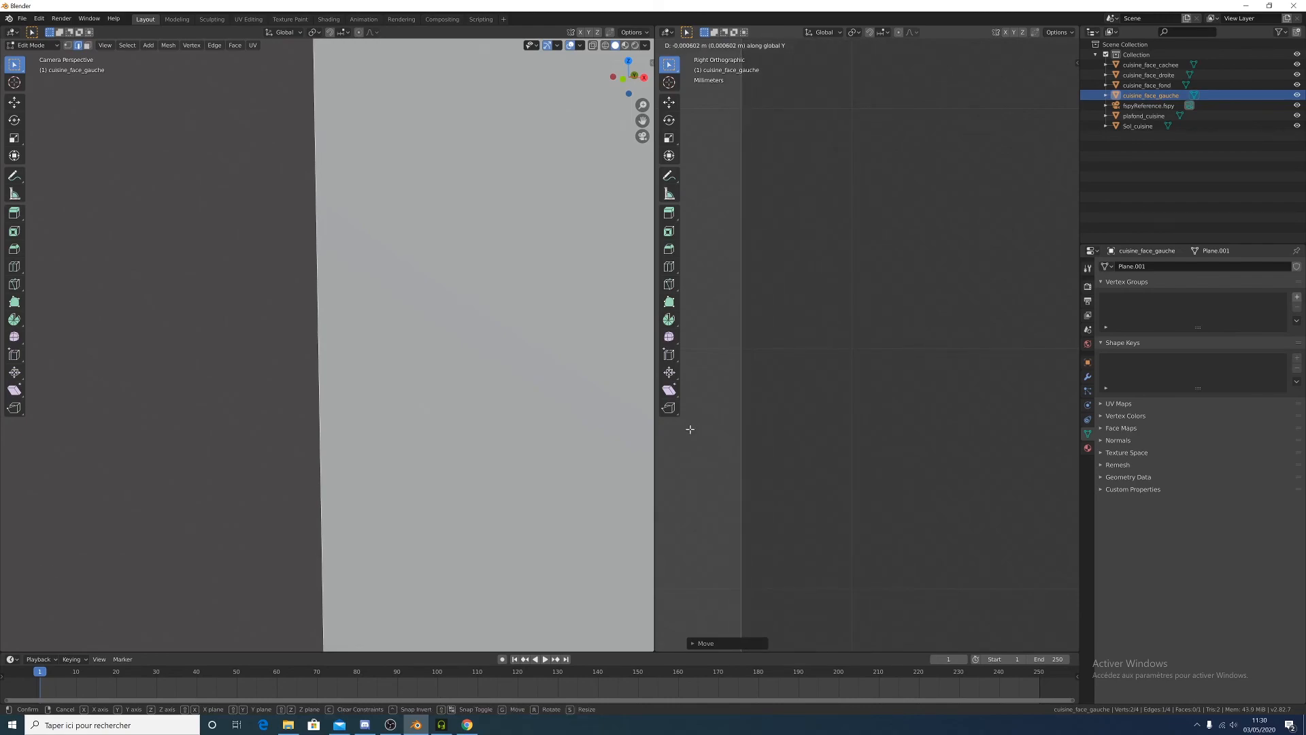
{"action": "left_click", "coordinate": [690, 429]}
{"action": "scroll", "coordinate": [757, 408], "scroll_direction": "up", "scroll_amount": 5}
{"action": "middle_click_drag", "start_coordinate": [758, 408], "coordinate": [904, 394], "text": "shift"}
{"action": "scroll", "coordinate": [904, 394], "scroll_direction": "up", "scroll_amount": 1, "text": "shift"}
{"action": "scroll", "coordinate": [884, 416], "scroll_direction": "up", "scroll_amount": 7}
{"action": "scroll", "coordinate": [883, 412], "scroll_direction": "up", "scroll_amount": 1}
{"action": "scroll", "coordinate": [877, 408], "scroll_direction": "down", "scroll_amount": 20}
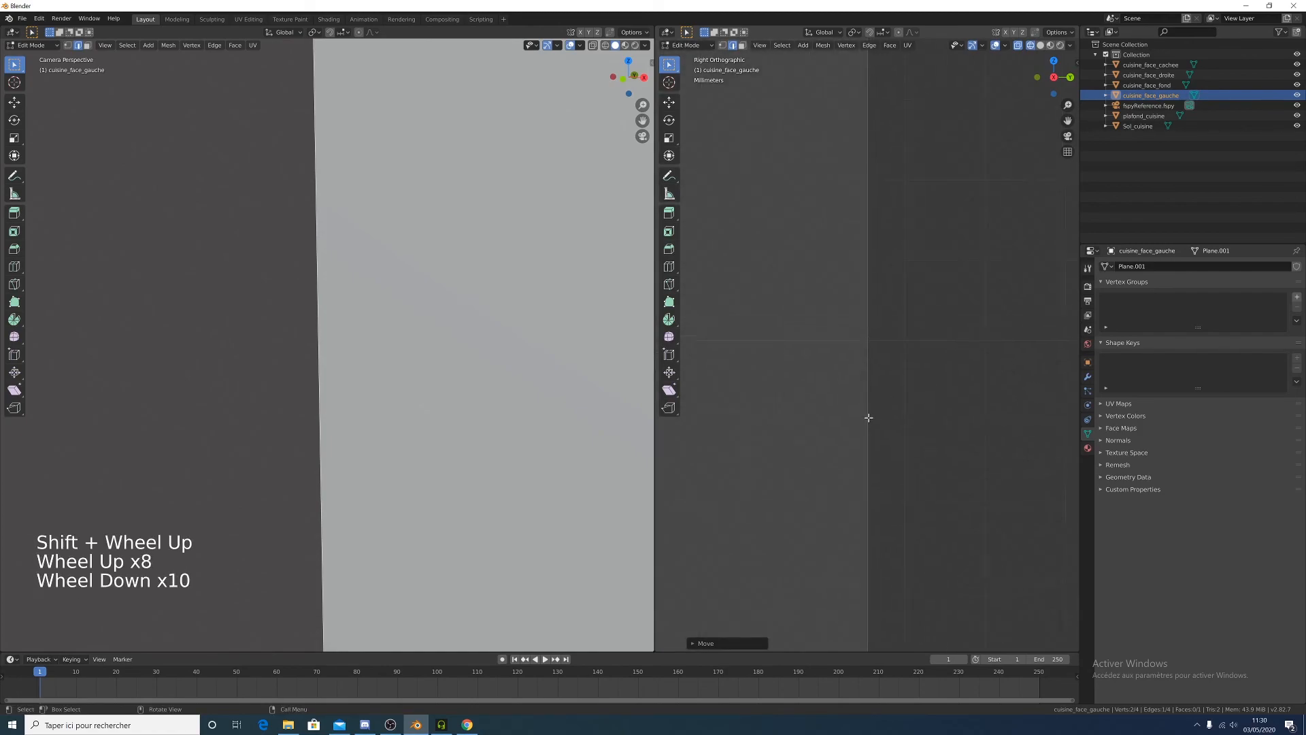
{"action": "scroll", "coordinate": [837, 405], "scroll_direction": "down", "scroll_amount": 16}
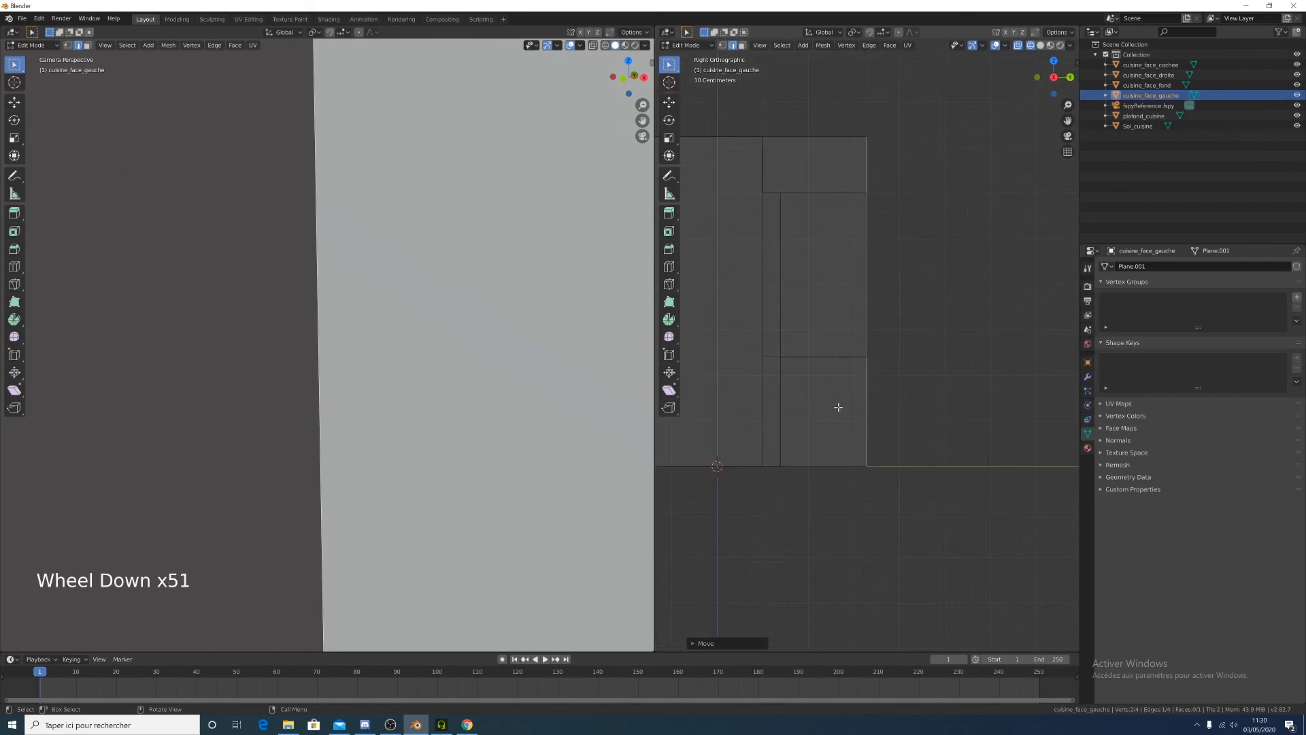
Examine the extended left wall from outside in solid shading and return the view to wireframe
{"action": "mouse_move", "coordinate": [807, 361]}
{"action": "middle_mouse_down"}
{"action": "mouse_move", "coordinate": [875, 376]}
{"action": "mouse_move", "coordinate": [834, 355]}
{"action": "mouse_move", "coordinate": [883, 370]}
{"action": "mouse_move", "coordinate": [941, 361]}
{"action": "mouse_move", "coordinate": [935, 376]}
{"action": "mouse_move", "coordinate": [939, 329]}
{"action": "middle_mouse_up"}
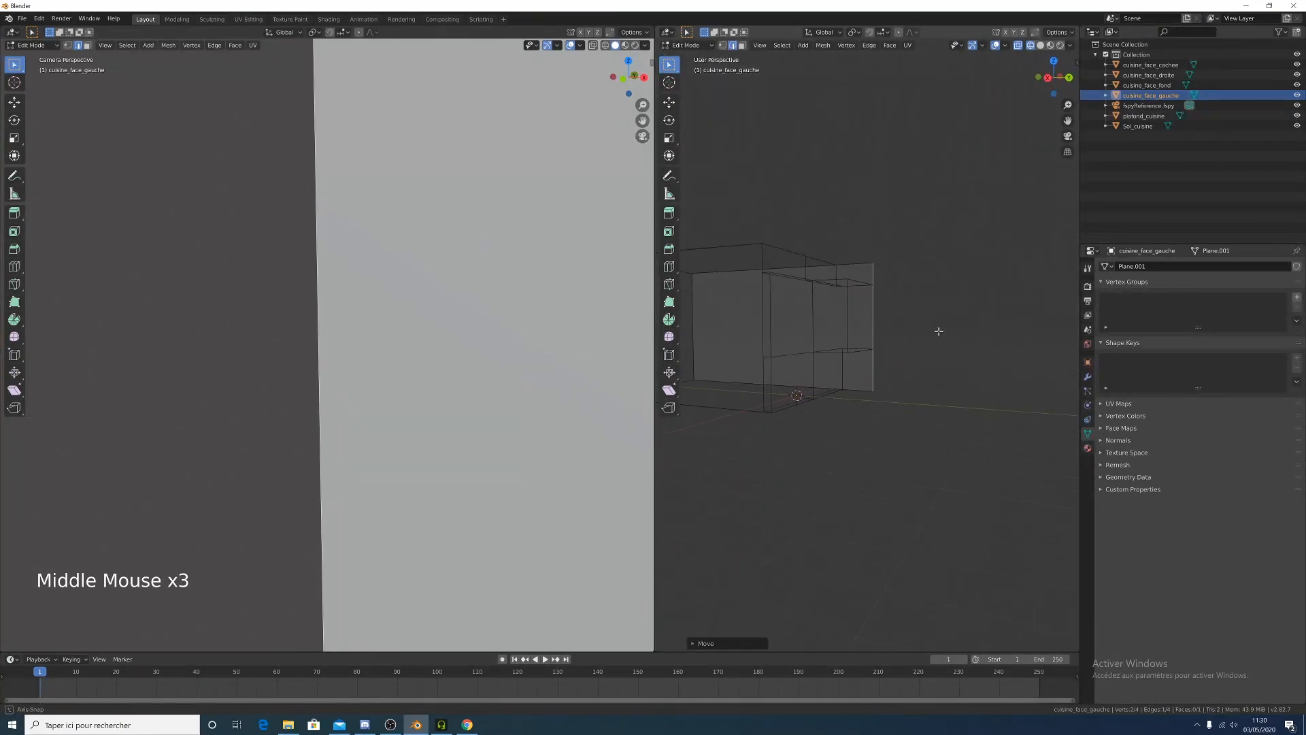
{"action": "key", "text": "z"}
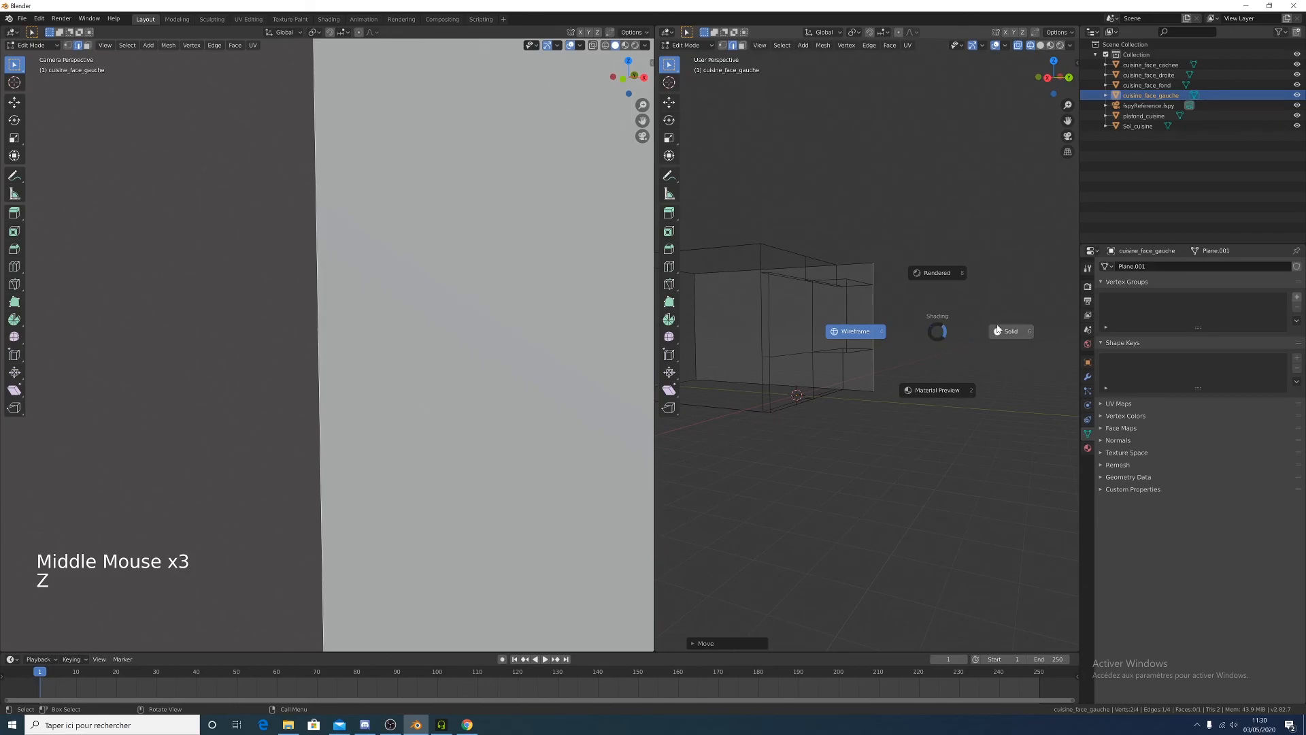
{"action": "left_click", "coordinate": [1003, 335]}
{"action": "mouse_move", "coordinate": [920, 334]}
{"action": "middle_mouse_down"}
{"action": "mouse_move", "coordinate": [781, 353]}
{"action": "mouse_move", "coordinate": [932, 353]}
{"action": "mouse_move", "coordinate": [790, 360]}
{"action": "mouse_move", "coordinate": [991, 388]}
{"action": "mouse_move", "coordinate": [1025, 348]}
{"action": "mouse_move", "coordinate": [885, 281]}
{"action": "mouse_move", "coordinate": [889, 341]}
{"action": "mouse_move", "coordinate": [935, 327]}
{"action": "middle_mouse_up"}
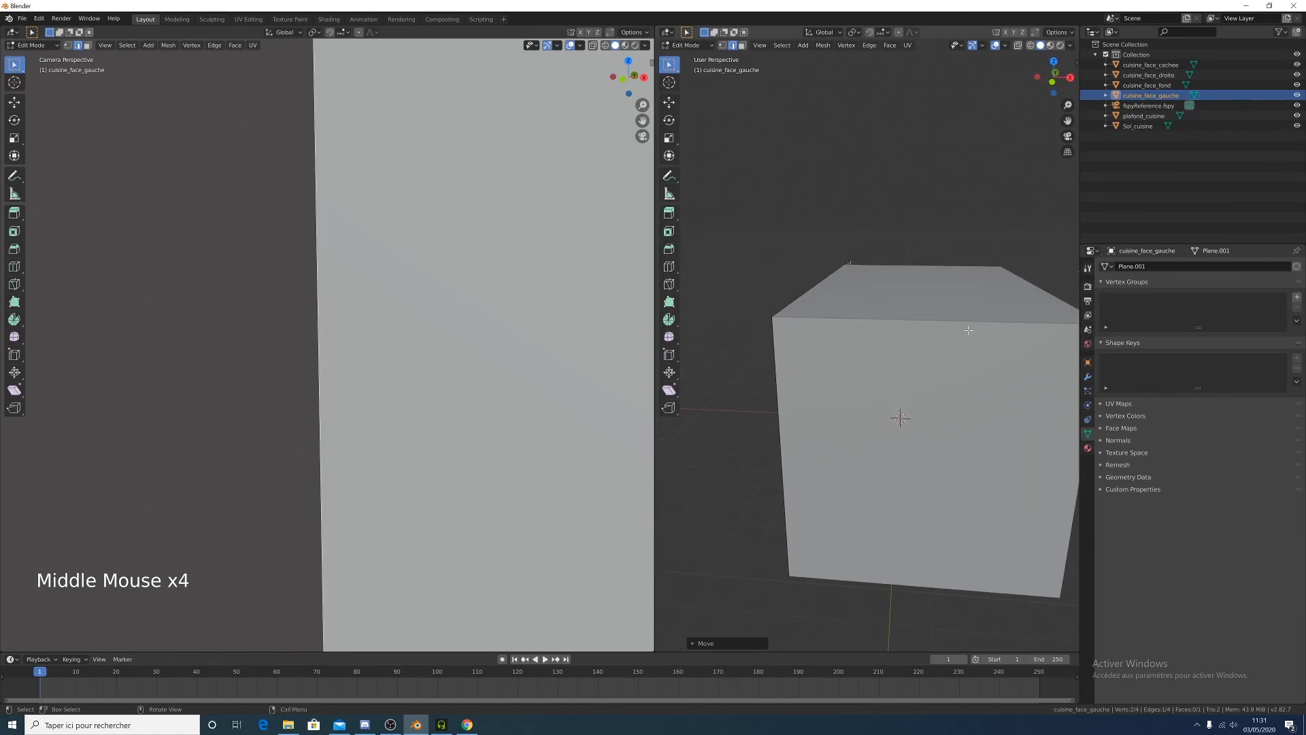
{"action": "key", "text": "z"}
{"action": "left_click", "coordinate": [843, 323]}
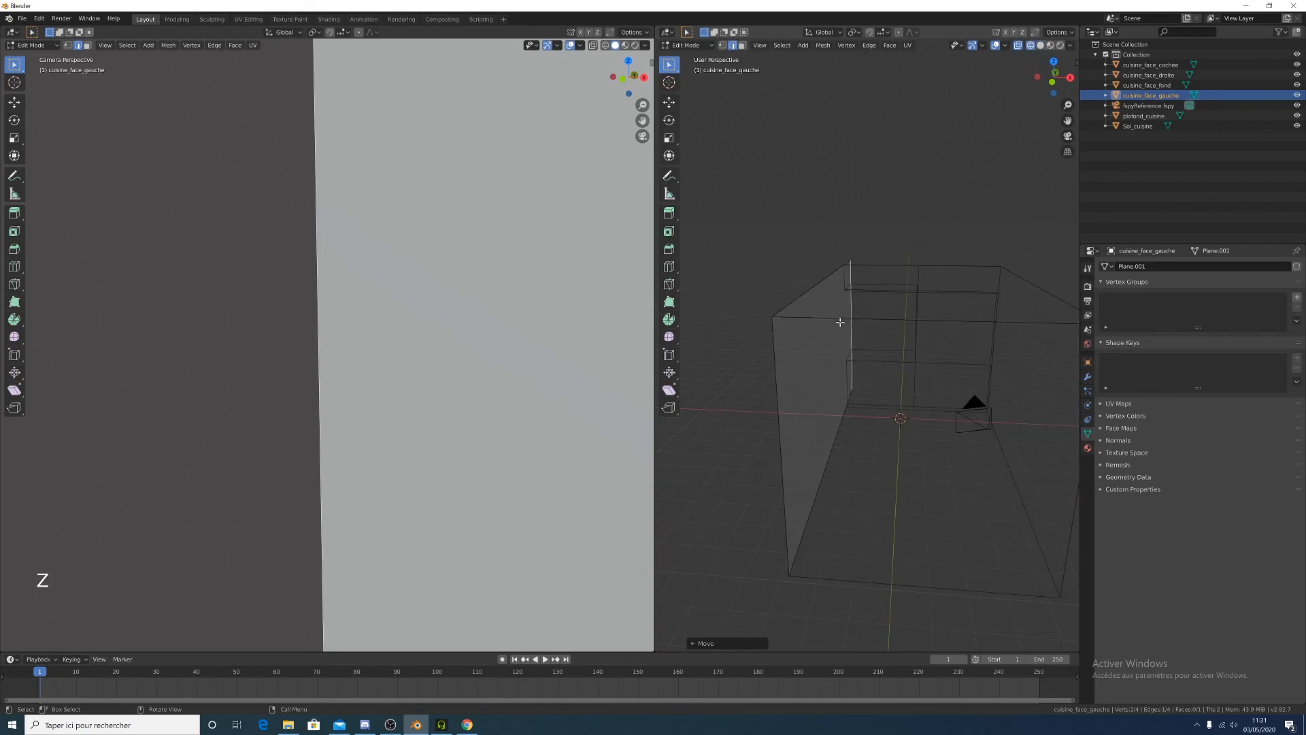
Show the camera view in wireframe and add a horizontal loop cut near the left wall's top, slid to about -0.78
{"action": "key", "text": "z"}
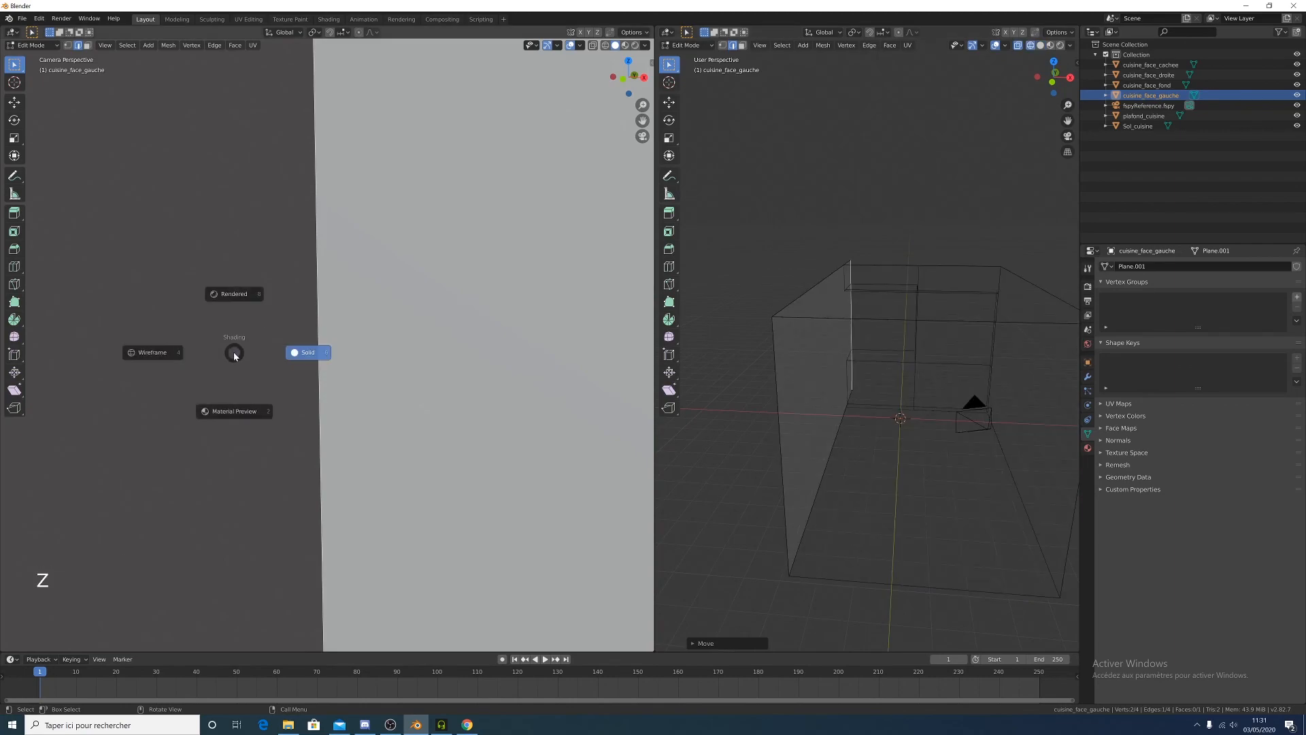
{"action": "left_click", "coordinate": [163, 353]}
{"action": "scroll", "coordinate": [224, 388], "scroll_direction": "down", "scroll_amount": 13}
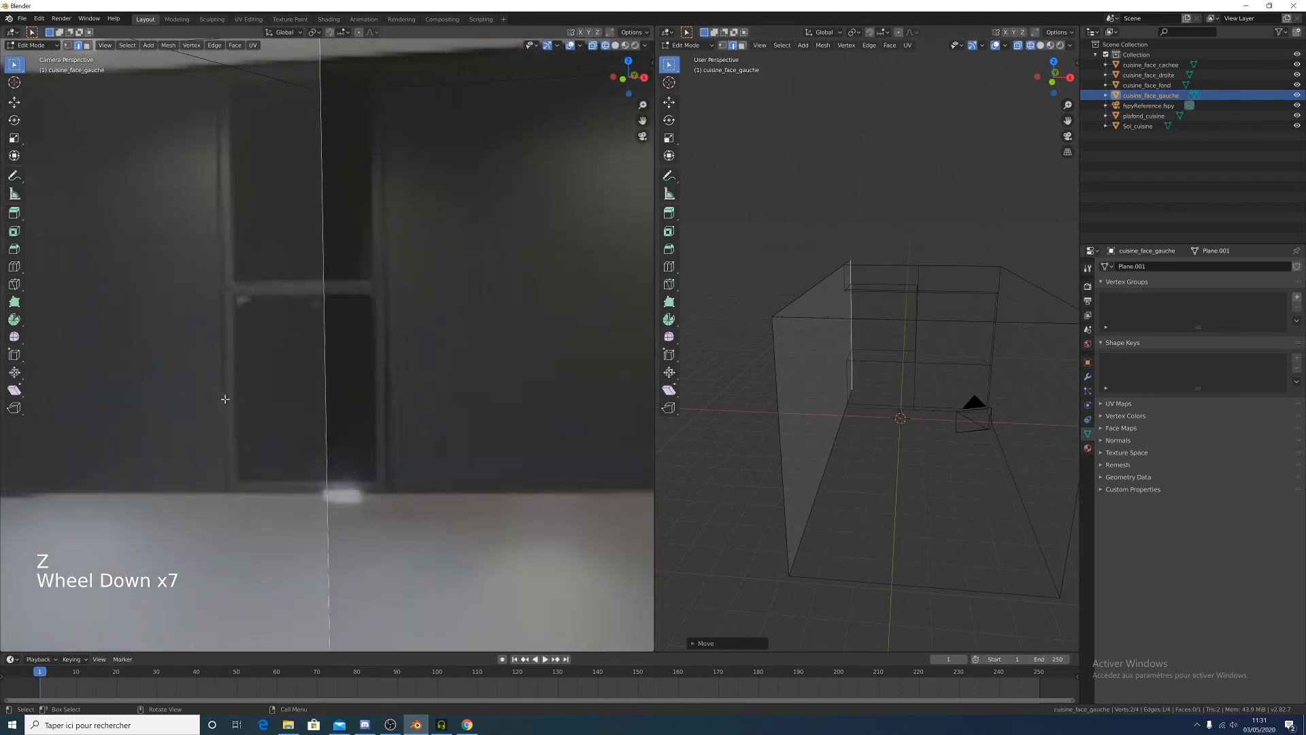
{"action": "scroll", "coordinate": [245, 408], "scroll_direction": "down", "scroll_amount": 5}
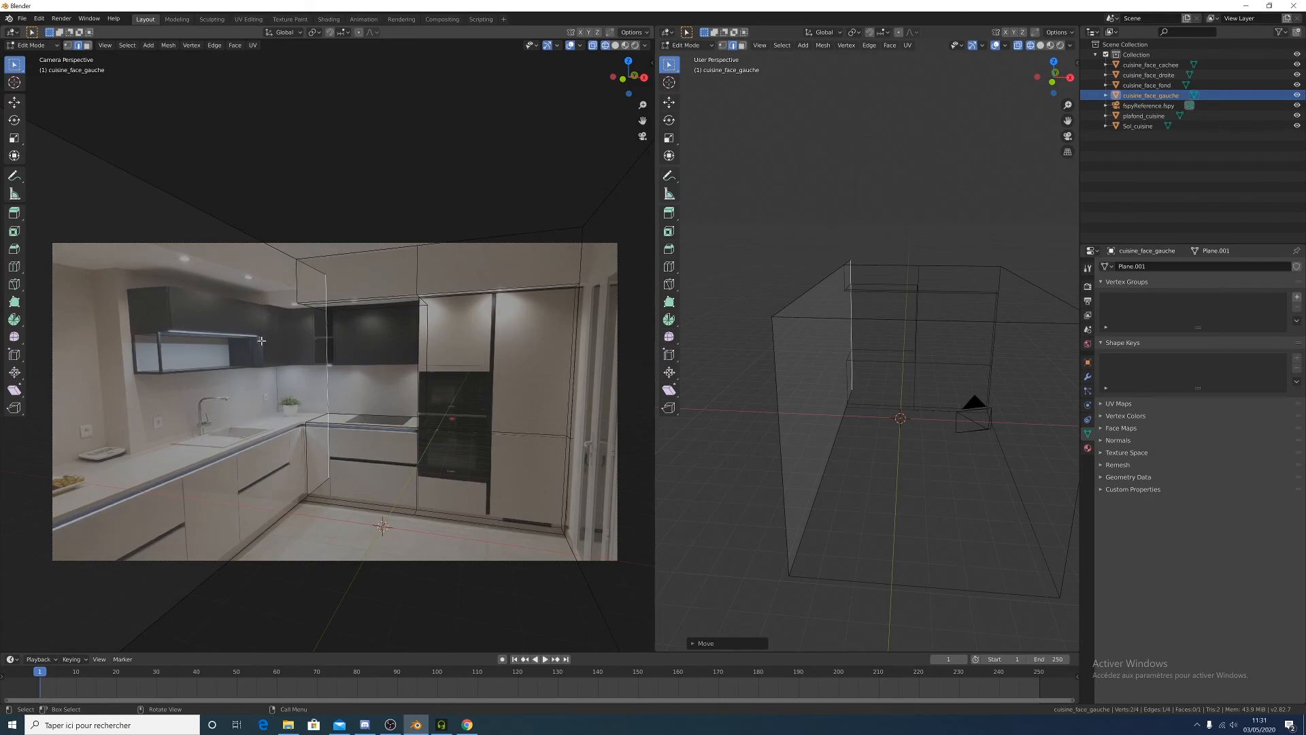
{"action": "key", "text": "ctrl"}
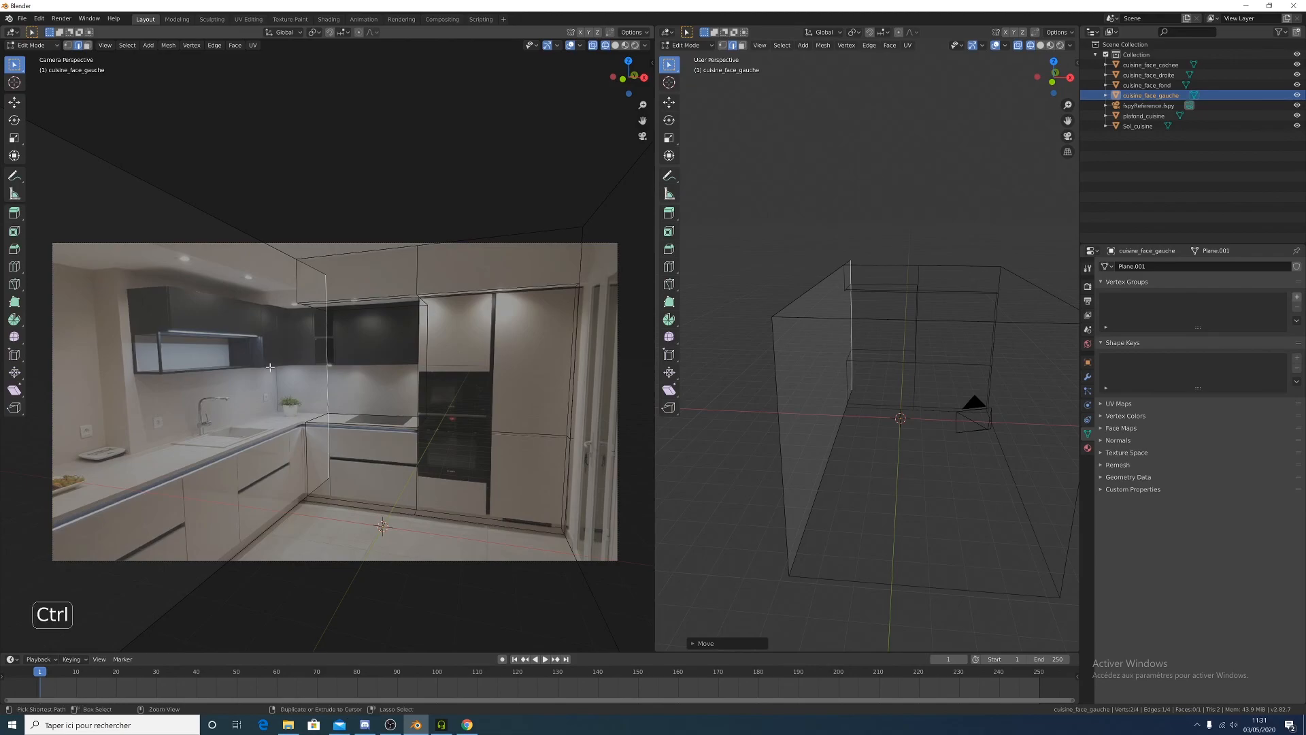
{"action": "key", "text": "ctrl+r"}
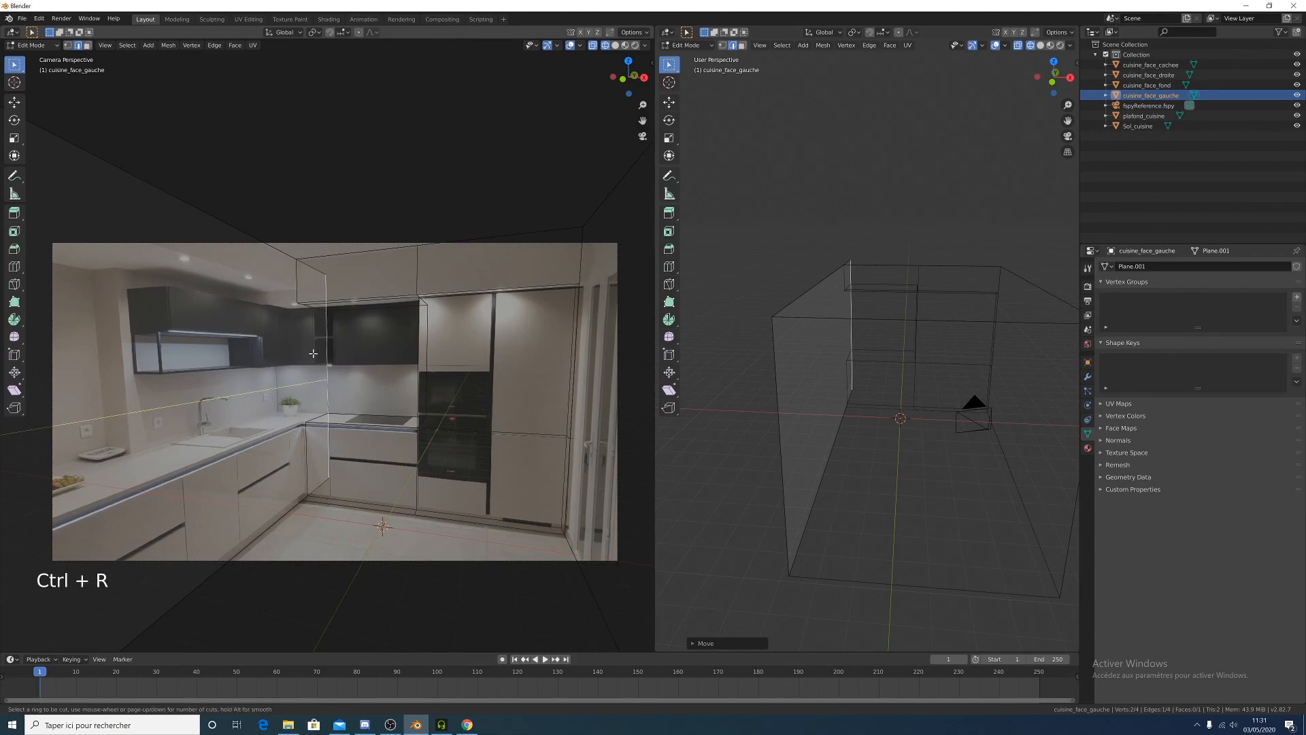
{"action": "left_click", "coordinate": [320, 285]}
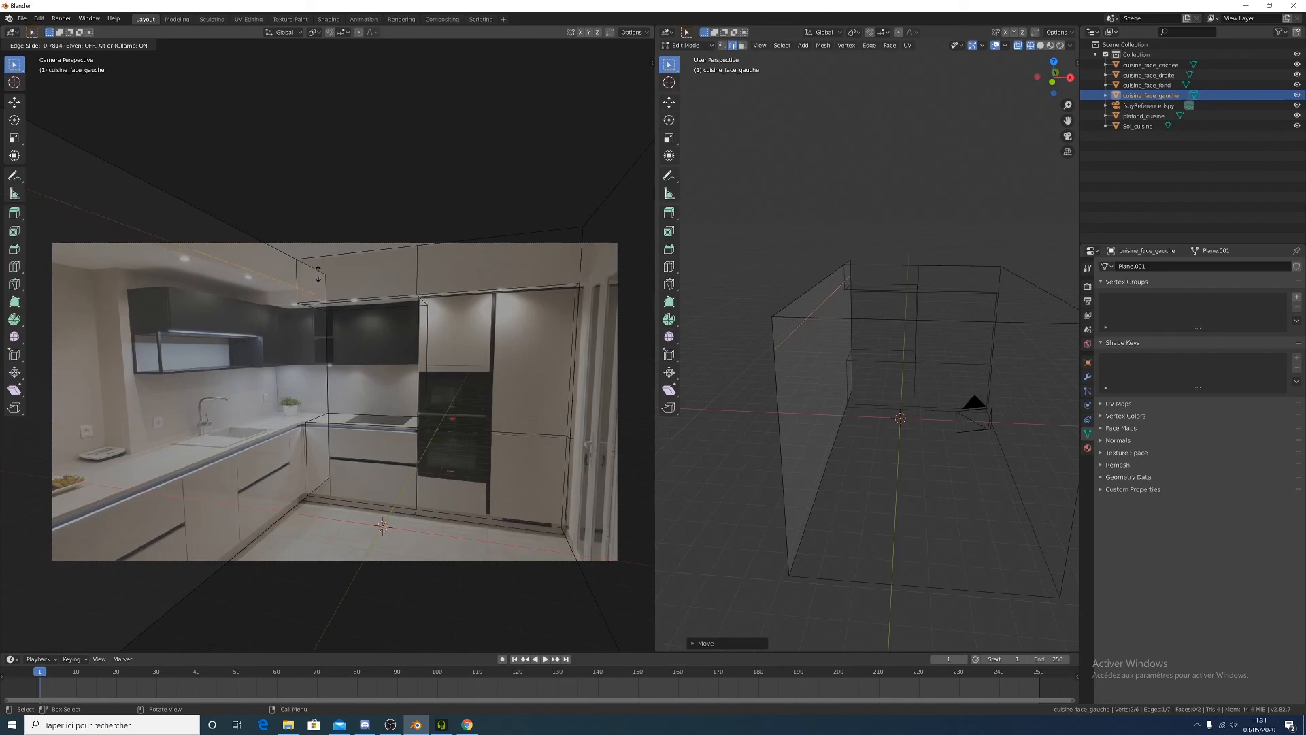
{"action": "left_click", "coordinate": [318, 274]}
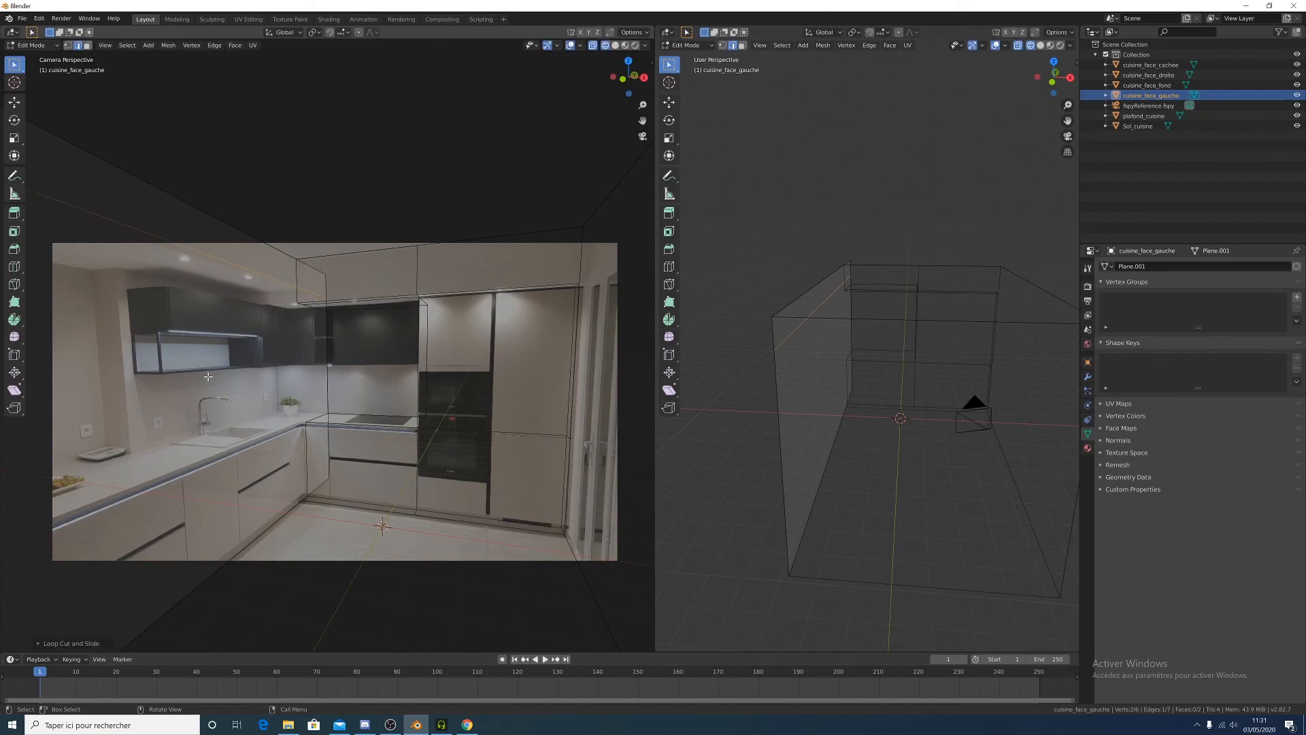
Add a second horizontal loop cut across the left wall at countertop level, slid to about 0.28
{"action": "key", "text": "ctrl"}
{"action": "key", "text": "ctrl+r"}
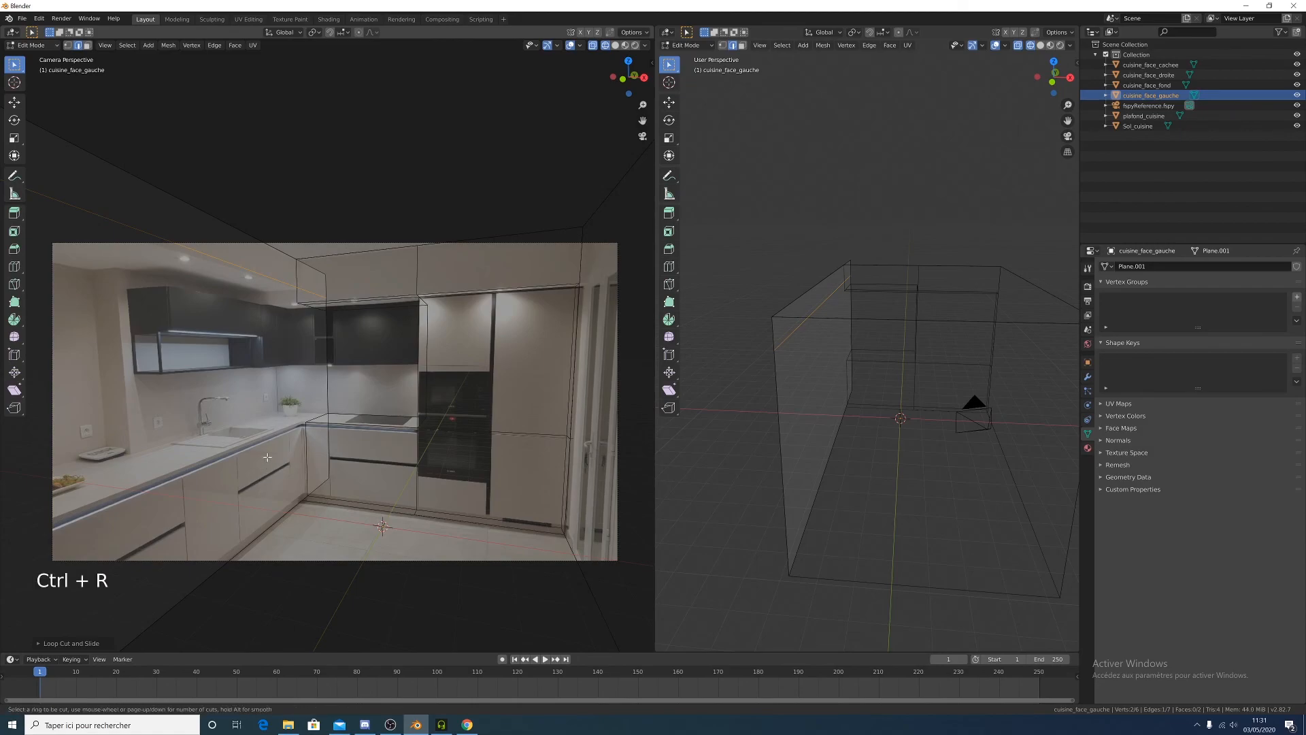
{"action": "left_click", "coordinate": [300, 408]}
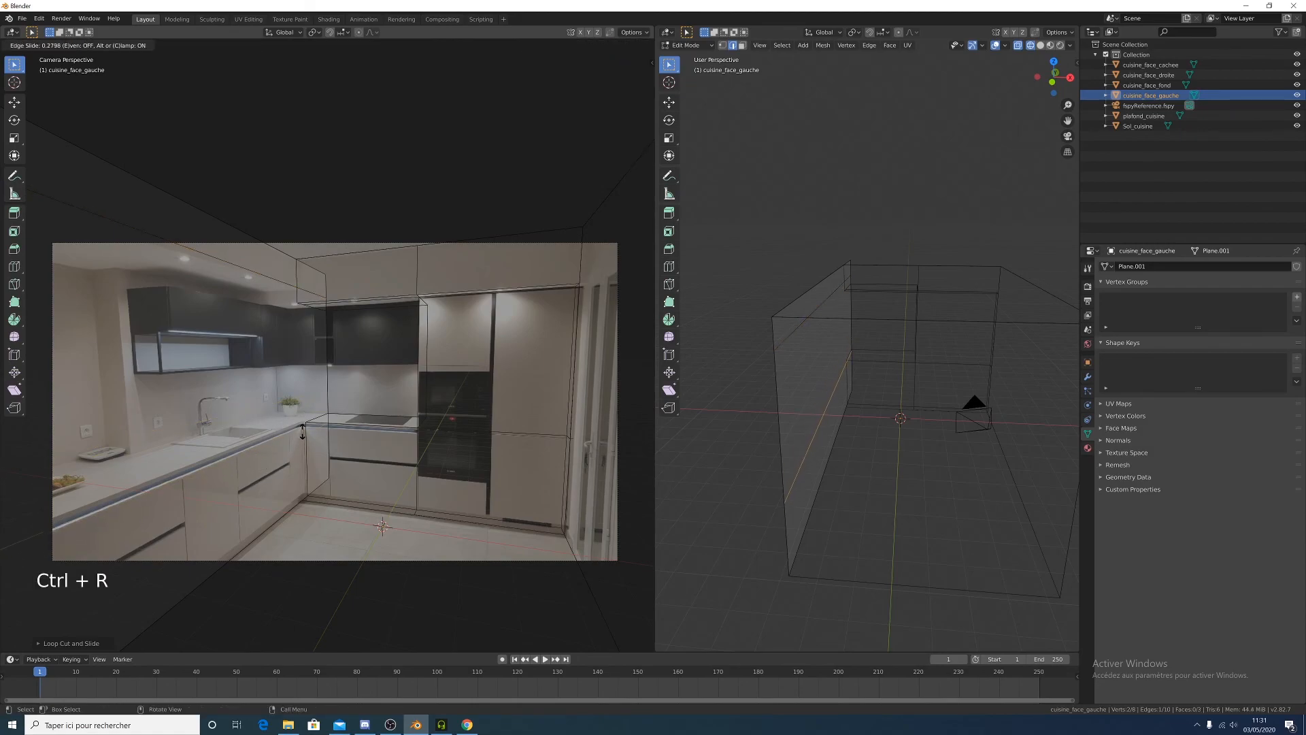
{"action": "left_click", "coordinate": [304, 429]}
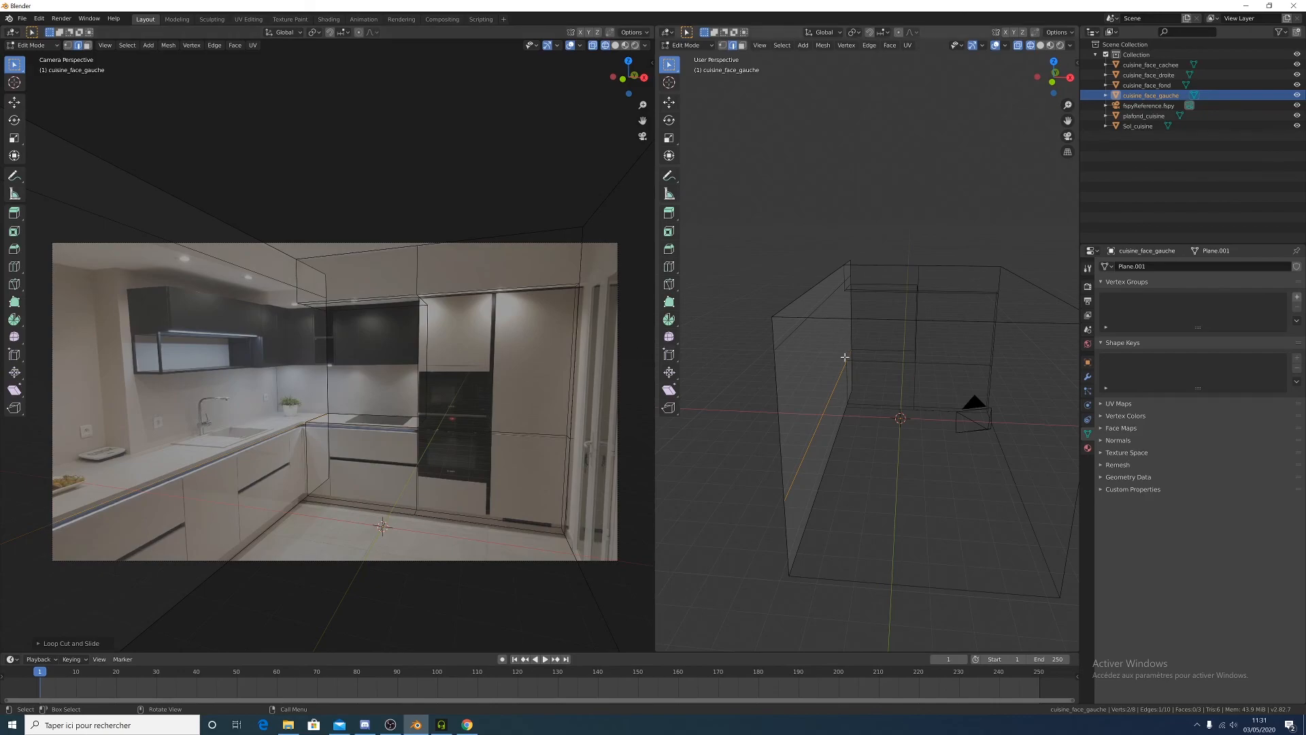
Raise the left wall's lower loop cut along Z to the recess's countertop line in right orthographic view
{"action": "key", "text": "KP_1"}
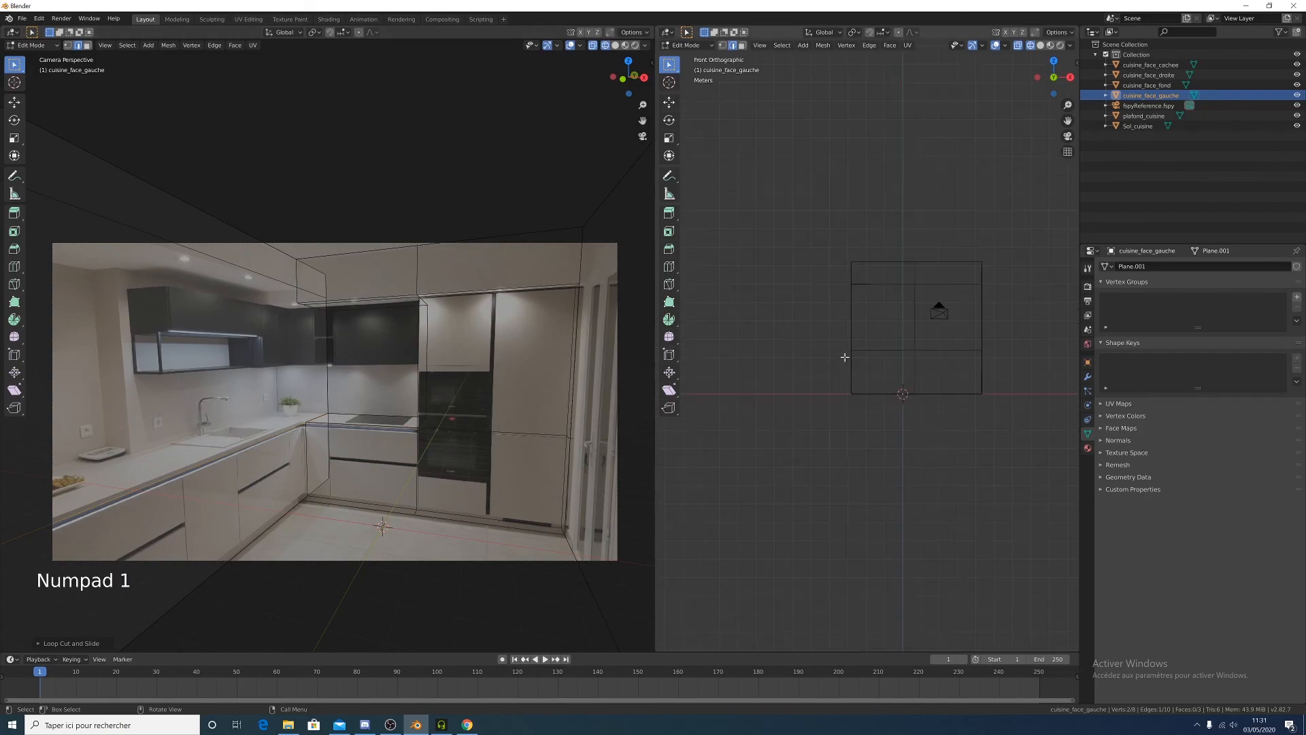
{"action": "scroll", "coordinate": [844, 357], "scroll_direction": "up", "scroll_amount": 5}
{"action": "middle_click_drag", "start_coordinate": [840, 377], "coordinate": [848, 370]}
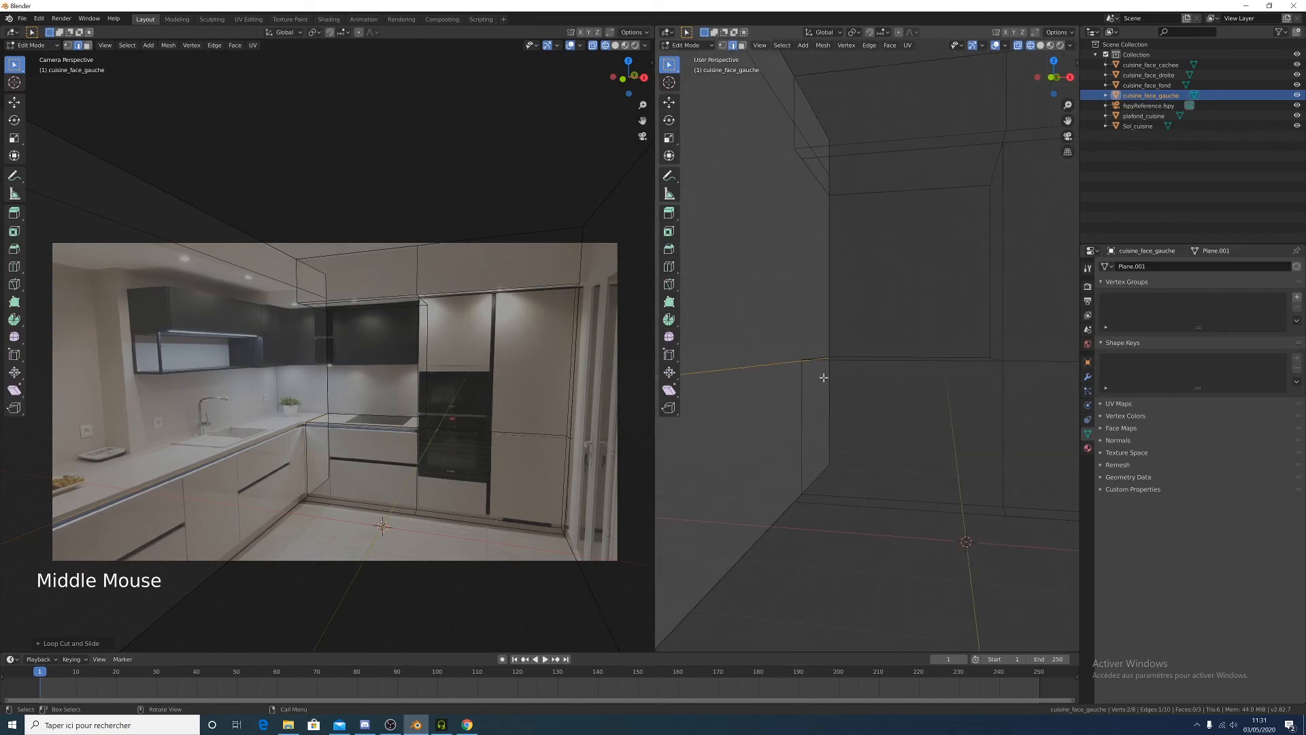
{"action": "key", "text": "KP_1"}
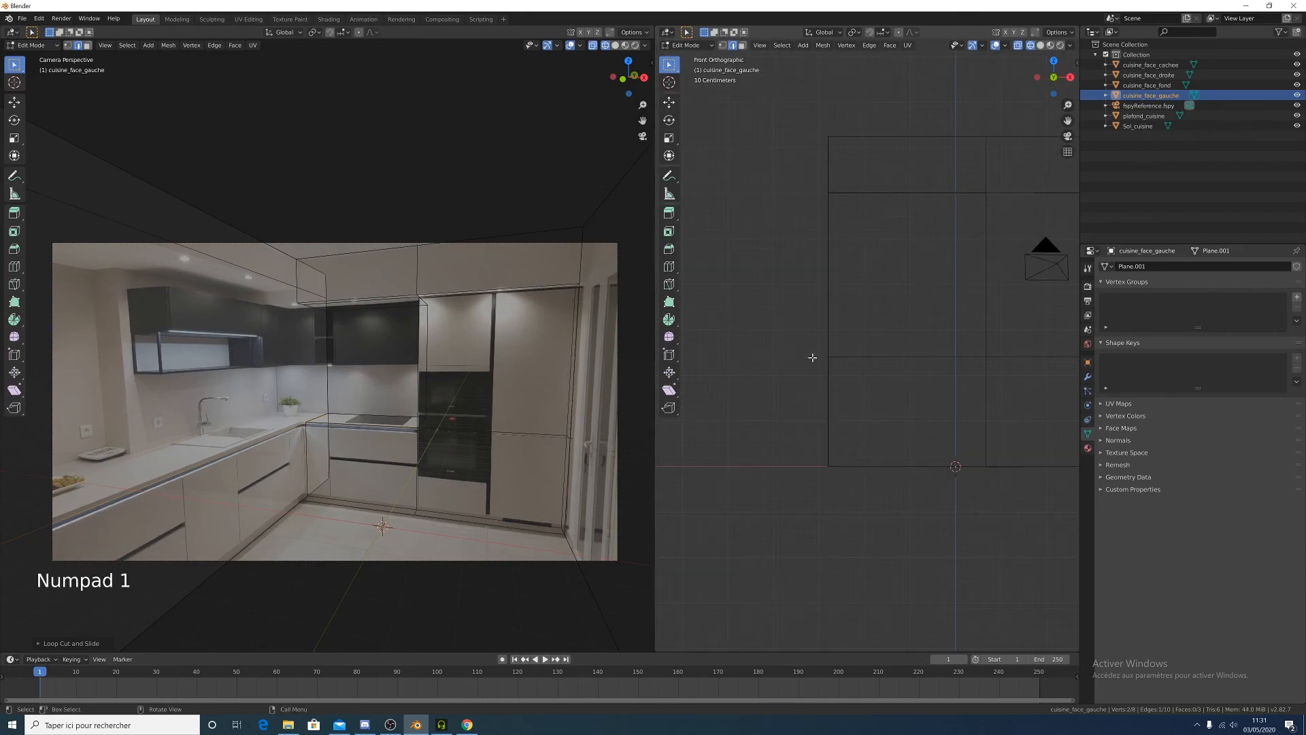
{"action": "key", "text": "Tab"}
{"action": "scroll", "coordinate": [843, 409], "scroll_direction": "up", "scroll_amount": 5}
{"action": "middle_click_drag", "start_coordinate": [845, 414], "coordinate": [889, 443]}
{"action": "key", "text": "KP_3"}
{"action": "scroll", "coordinate": [839, 395], "scroll_direction": "up", "scroll_amount": 4}
{"action": "scroll", "coordinate": [843, 394], "scroll_direction": "up", "scroll_amount": 14}
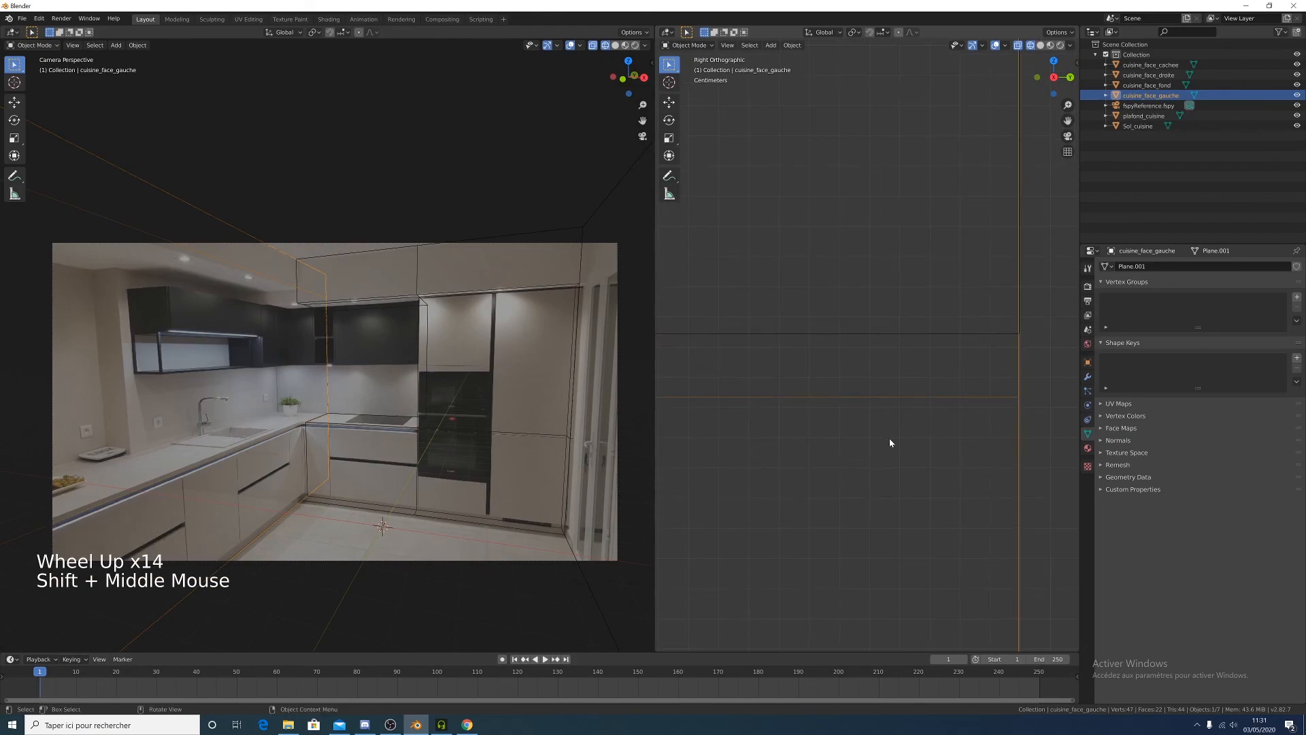
{"action": "key", "text": "Tab"}
{"action": "key", "text": "g"}
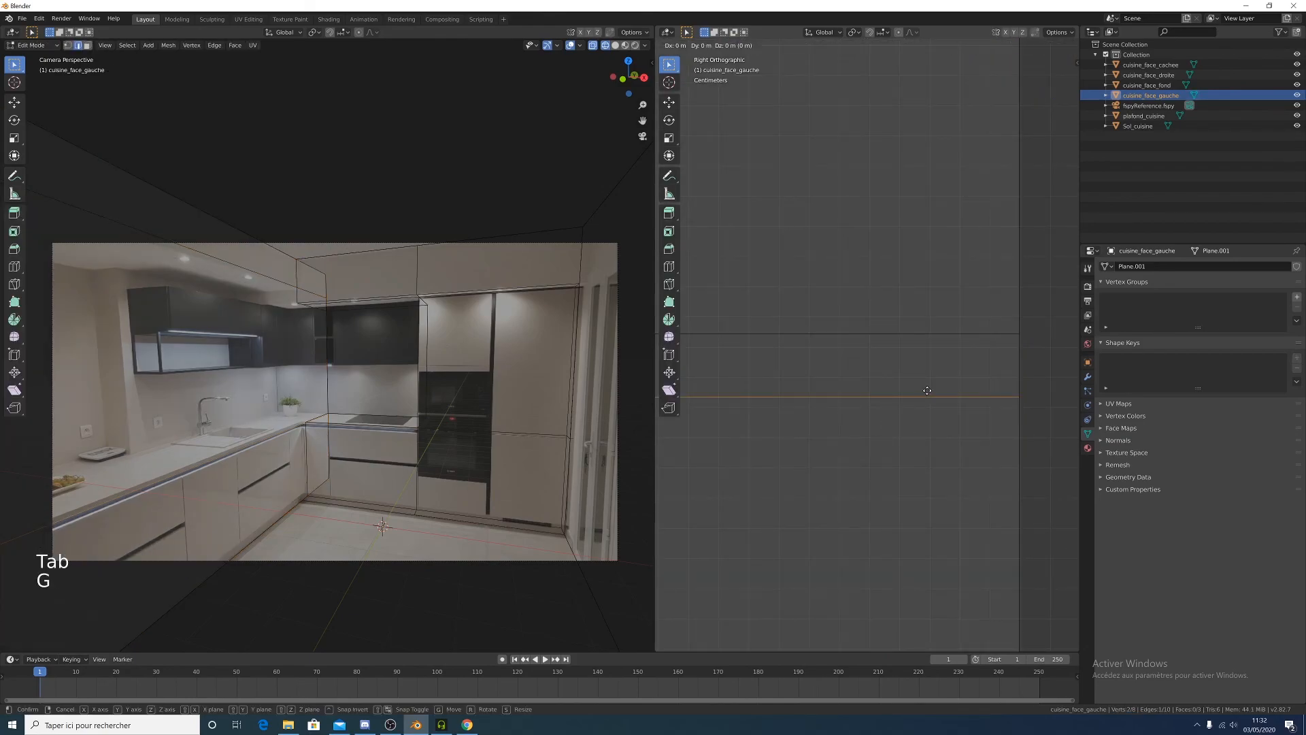
{"action": "left_click", "coordinate": [926, 388]}
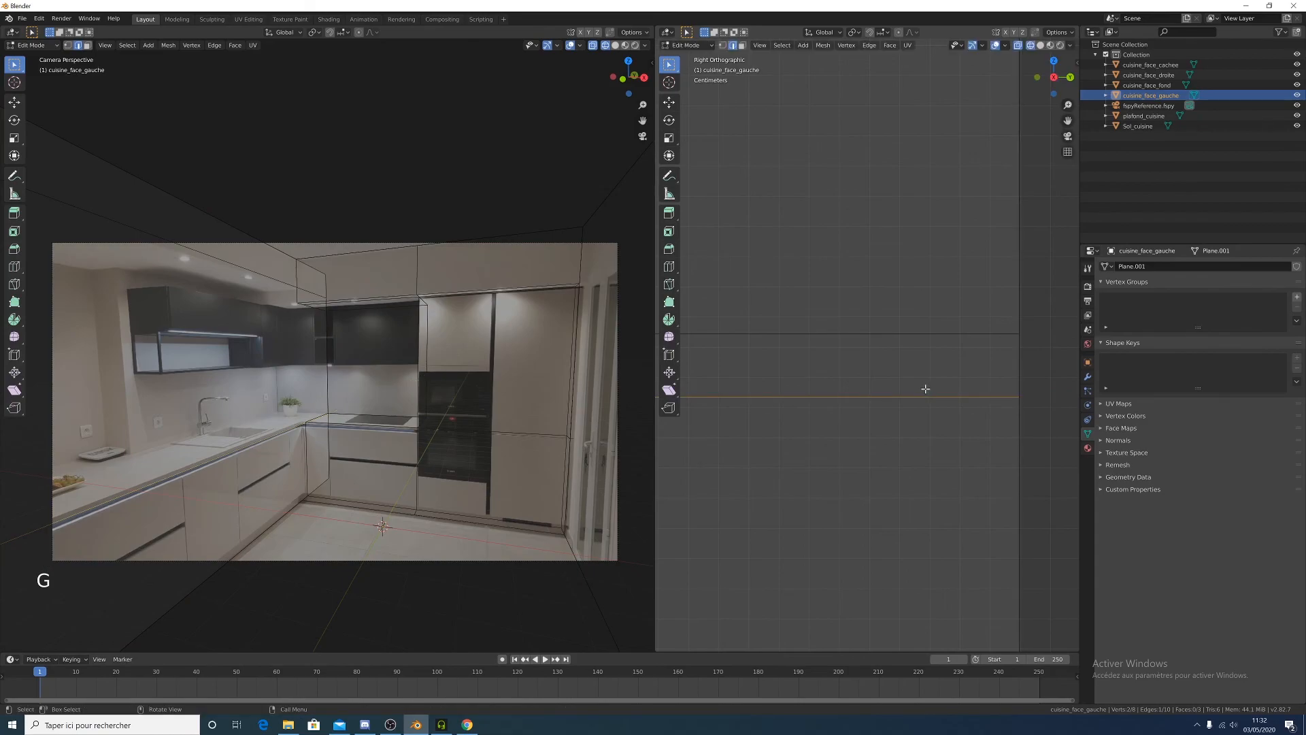
{"action": "key", "text": "t"}
{"action": "key", "text": "g"}
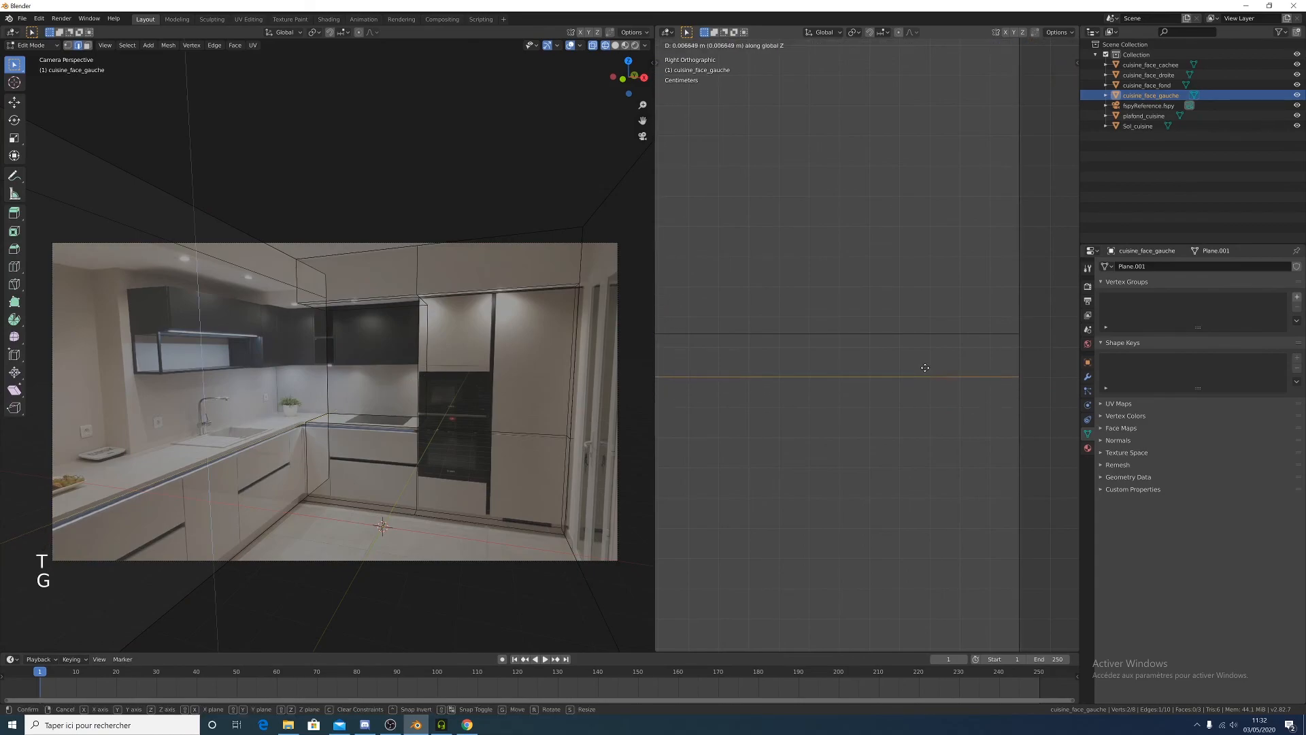
{"action": "left_click", "coordinate": [933, 335]}
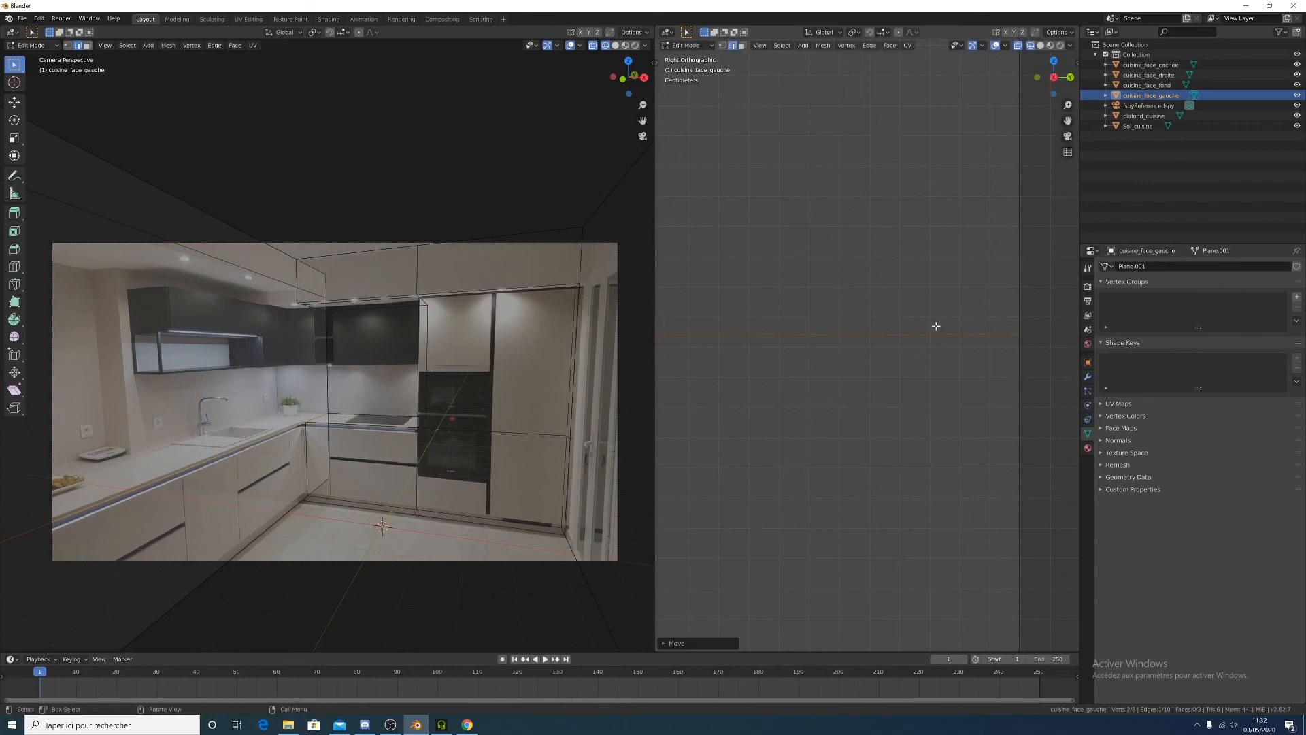
Fine-tune the lower loop cut's height along Z at millimetre scale so it coincides with the countertop line
{"action": "scroll", "coordinate": [934, 335], "scroll_direction": "up", "scroll_amount": 4}
{"action": "scroll", "coordinate": [929, 333], "scroll_direction": "up", "scroll_amount": 13}
{"action": "middle_click_drag", "start_coordinate": [927, 331], "coordinate": [844, 421], "text": "shift"}
{"action": "scroll", "coordinate": [842, 381], "scroll_direction": "up", "scroll_amount": 6}
{"action": "scroll", "coordinate": [845, 421], "scroll_direction": "up", "scroll_amount": 1, "text": "shift"}
{"action": "scroll", "coordinate": [845, 420], "scroll_direction": "up", "scroll_amount": 4}
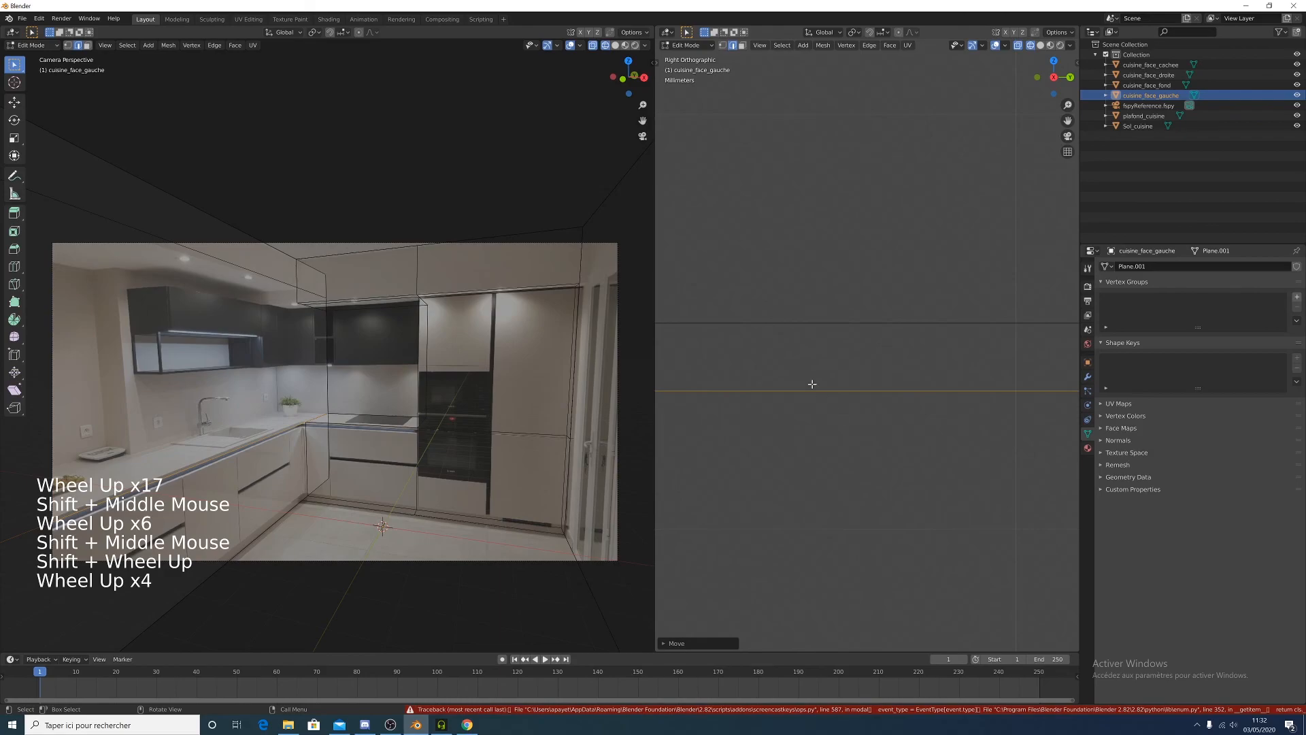
{"action": "key", "text": "g"}
{"action": "key", "text": "z"}
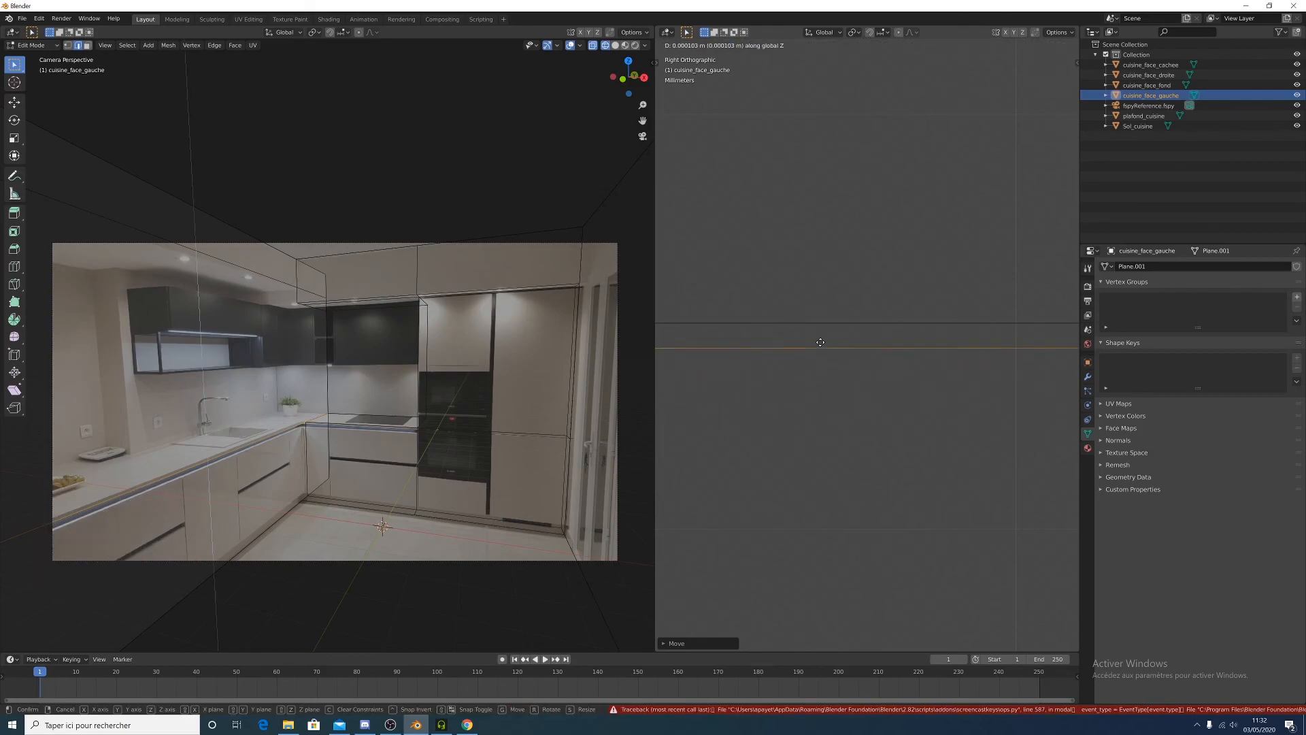
{"action": "left_click", "coordinate": [827, 317]}
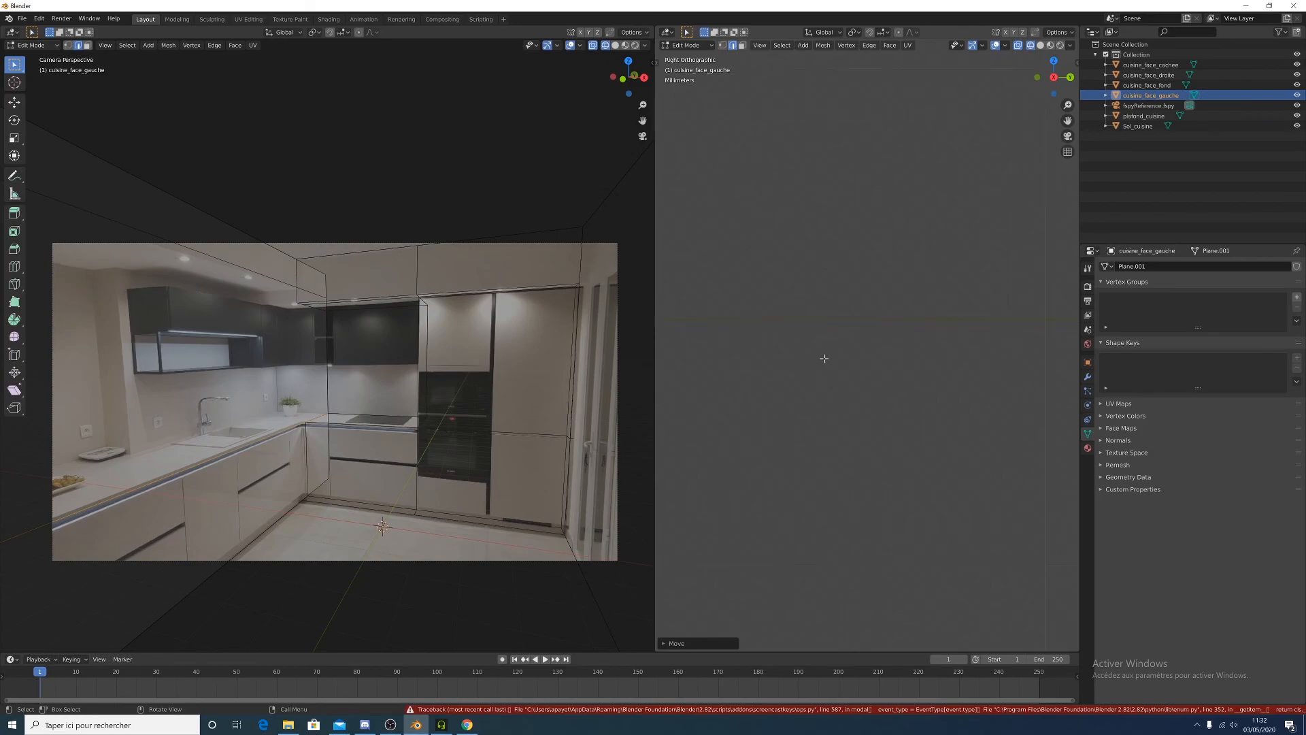
{"action": "scroll", "coordinate": [826, 368], "scroll_direction": "down", "scroll_amount": 6}
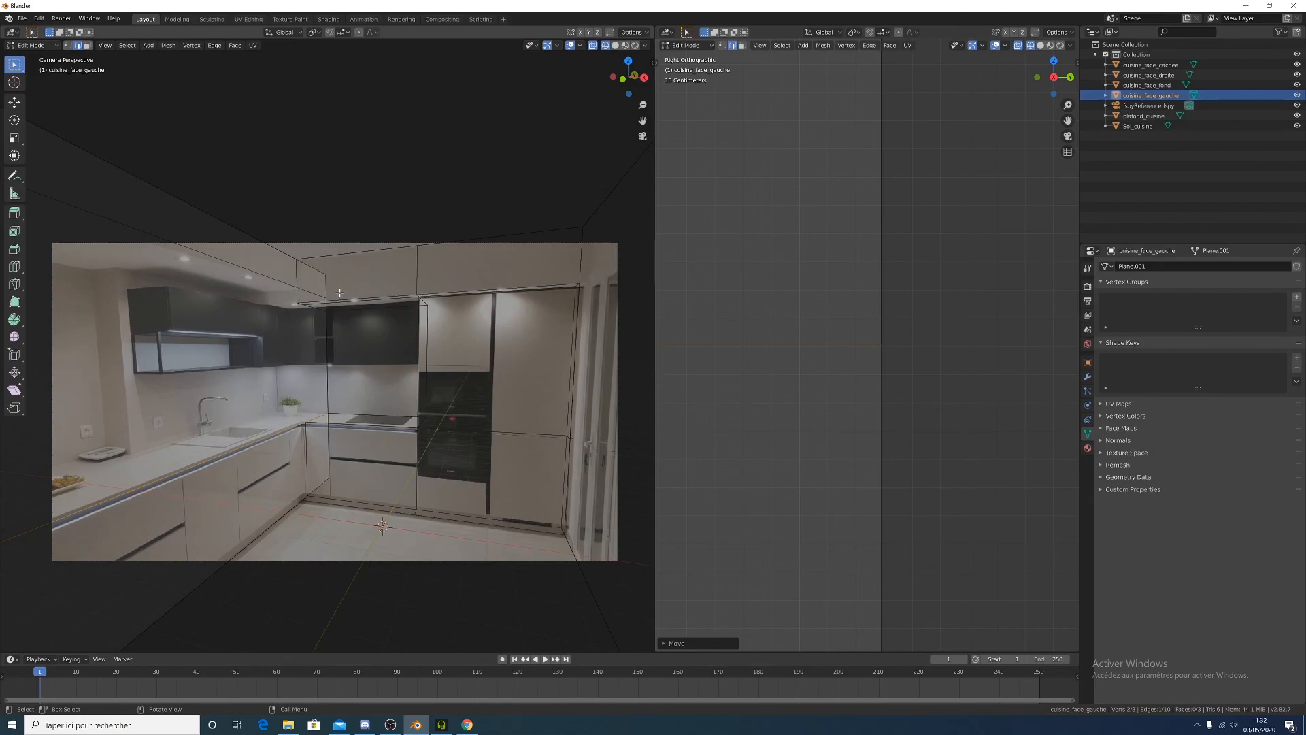
Examine the left wall's loop cuts from several angles, and compare the upper one with the reference photo in camera view
{"action": "middle_click_drag", "start_coordinate": [335, 295], "coordinate": [379, 300]}
{"action": "middle_click_drag", "start_coordinate": [285, 338], "coordinate": [203, 195]}
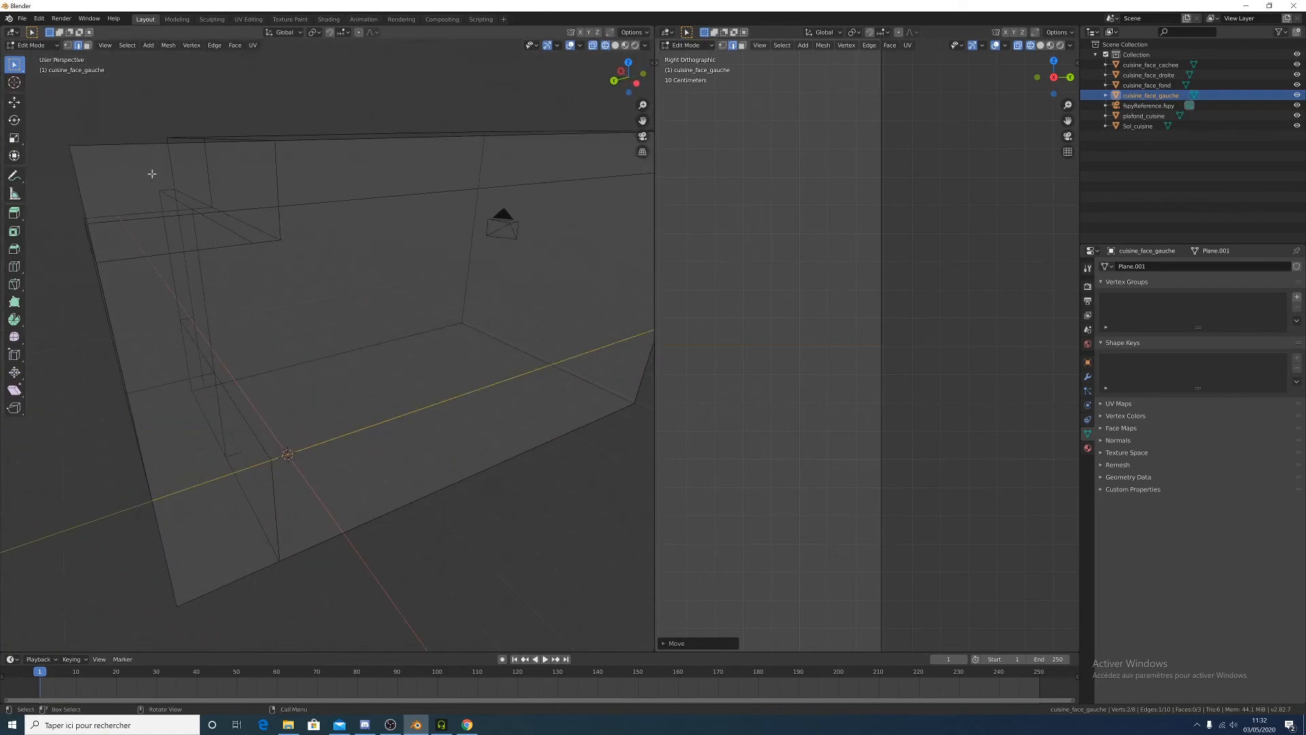
{"action": "mouse_move", "coordinate": [139, 249]}
{"action": "middle_mouse_down"}
{"action": "mouse_move", "coordinate": [169, 249]}
{"action": "mouse_move", "coordinate": [138, 254]}
{"action": "middle_mouse_up"}
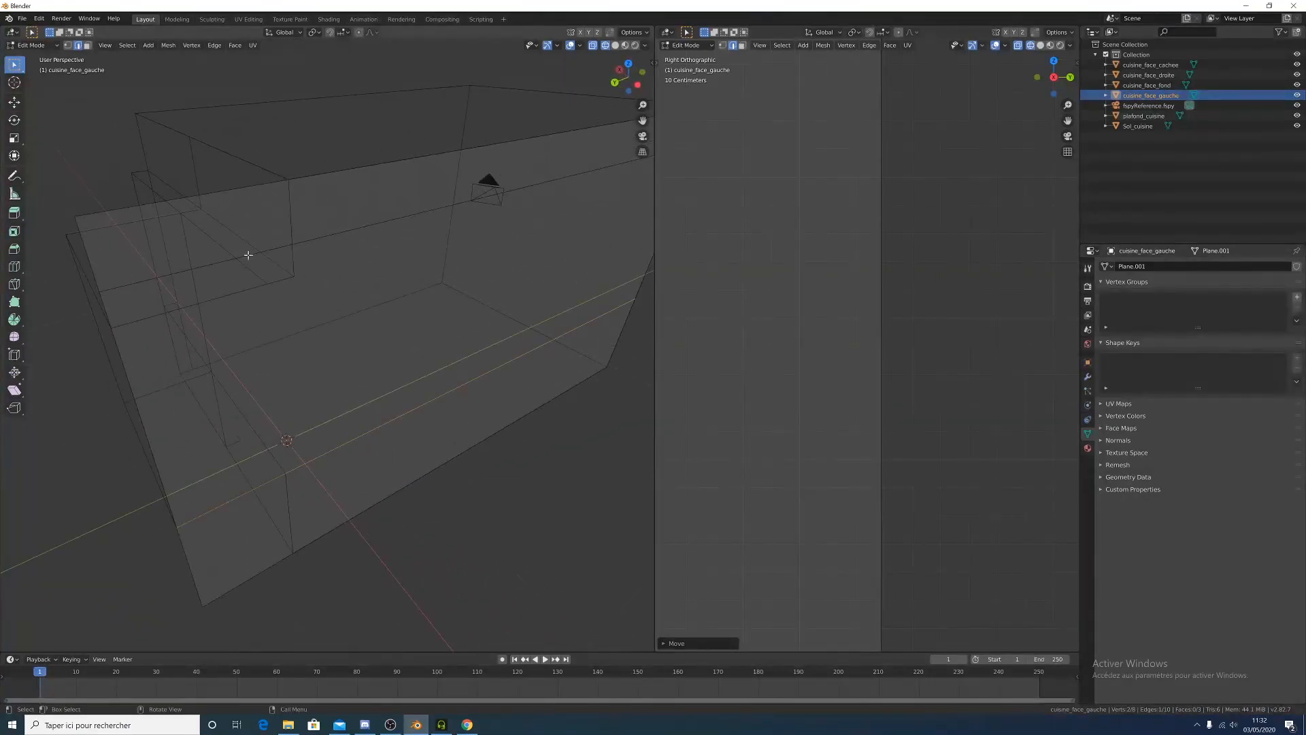
{"action": "mouse_move", "coordinate": [350, 274]}
{"action": "middle_mouse_down"}
{"action": "mouse_move", "coordinate": [256, 260]}
{"action": "mouse_move", "coordinate": [344, 274]}
{"action": "middle_mouse_up"}
{"action": "key", "text": "KP_0"}
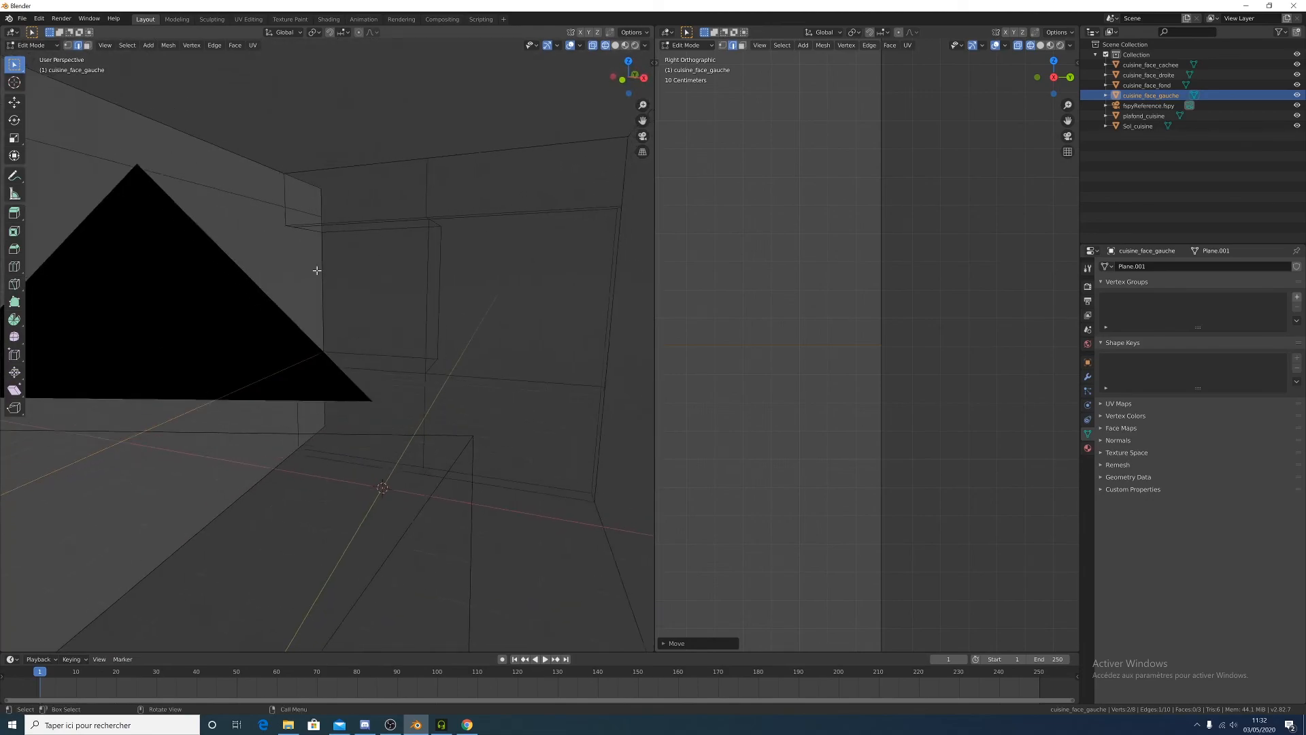
{"action": "scroll", "coordinate": [287, 383], "scroll_direction": "up", "scroll_amount": 5}
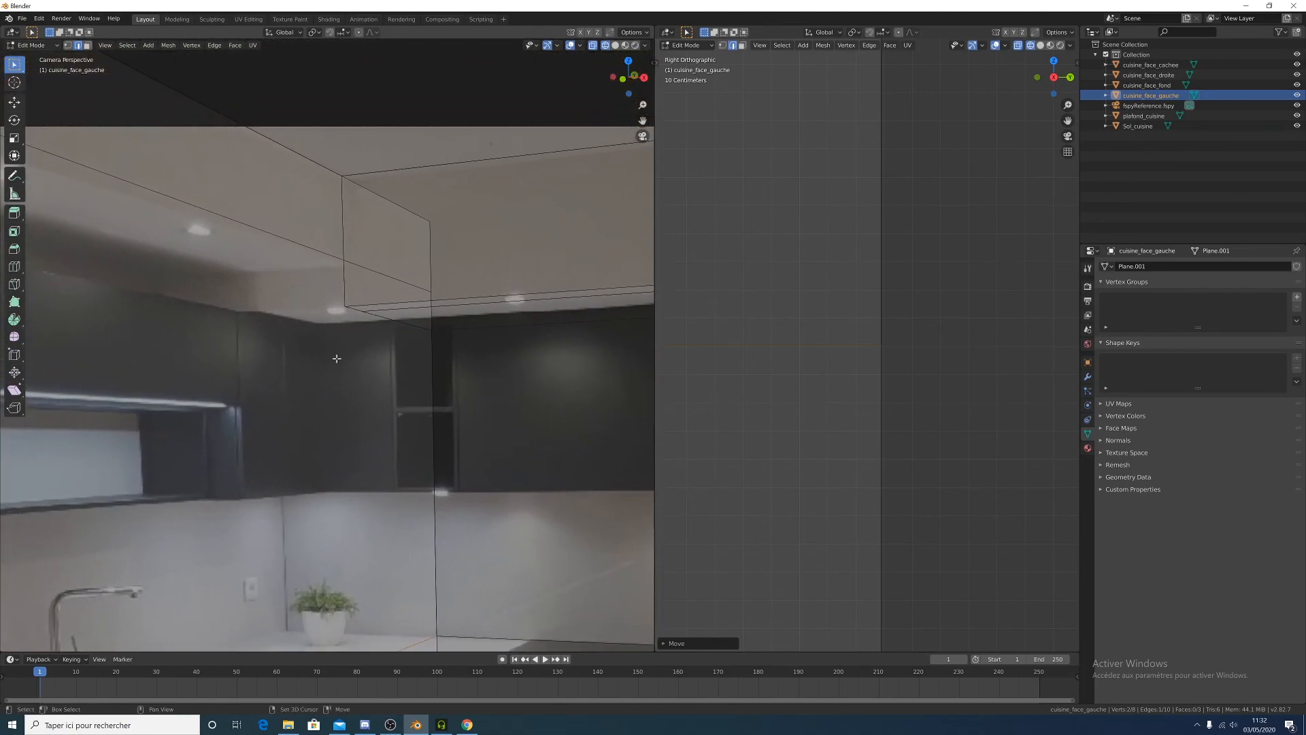
Inspect the left wall's existing cuts and the back recess from several angles, and compare them with the reference photo in camera view
{"action": "scroll", "coordinate": [437, 270], "scroll_direction": "down", "scroll_amount": 5}
{"action": "middle_click_drag", "start_coordinate": [437, 270], "coordinate": [292, 265]}
{"action": "key", "text": "Tab"}
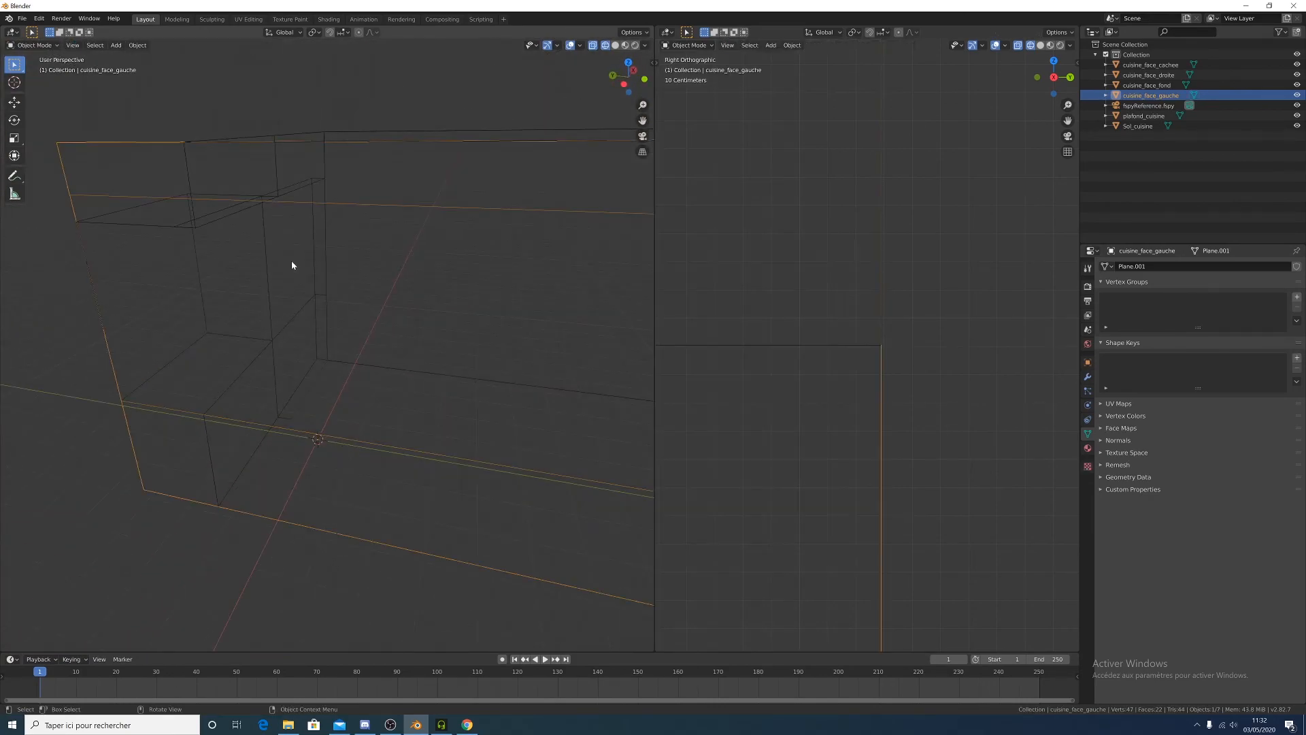
{"action": "left_click", "coordinate": [209, 153]}
{"action": "middle_click_drag", "start_coordinate": [181, 181], "coordinate": [207, 242]}
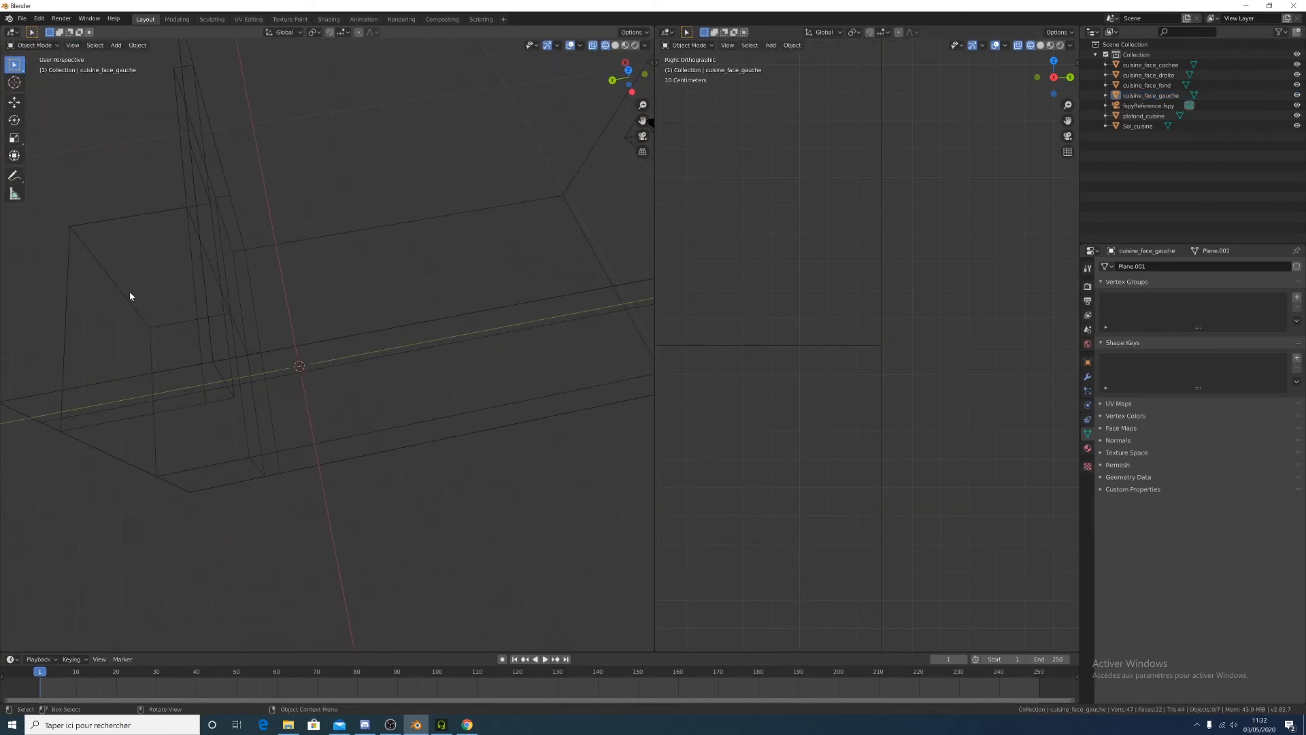
{"action": "key", "text": "Tab"}
{"action": "key", "text": "KP_0"}
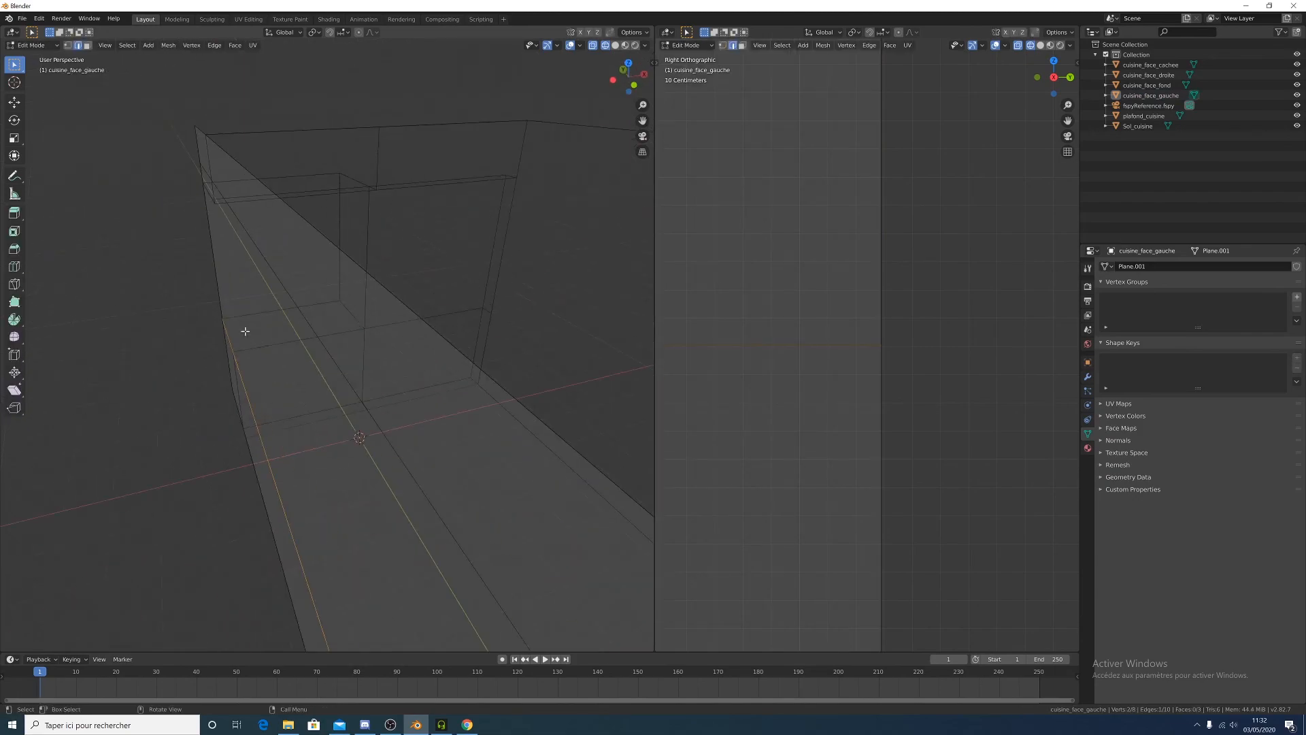
{"action": "scroll", "coordinate": [293, 376], "scroll_direction": "up", "scroll_amount": 4}
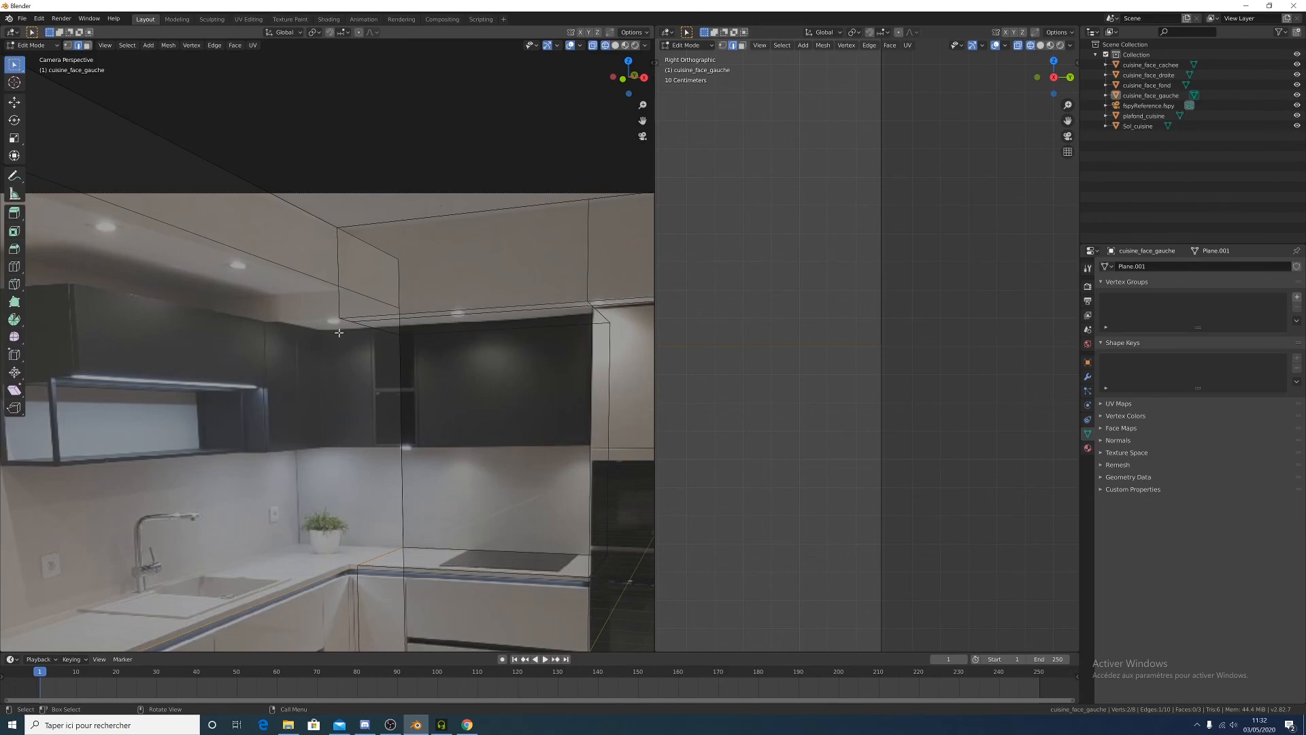
Add a vertical loop cut to the left wall near the back recess's front corner, and show it in right orthographic view
{"action": "key", "text": "ctrl+r"}
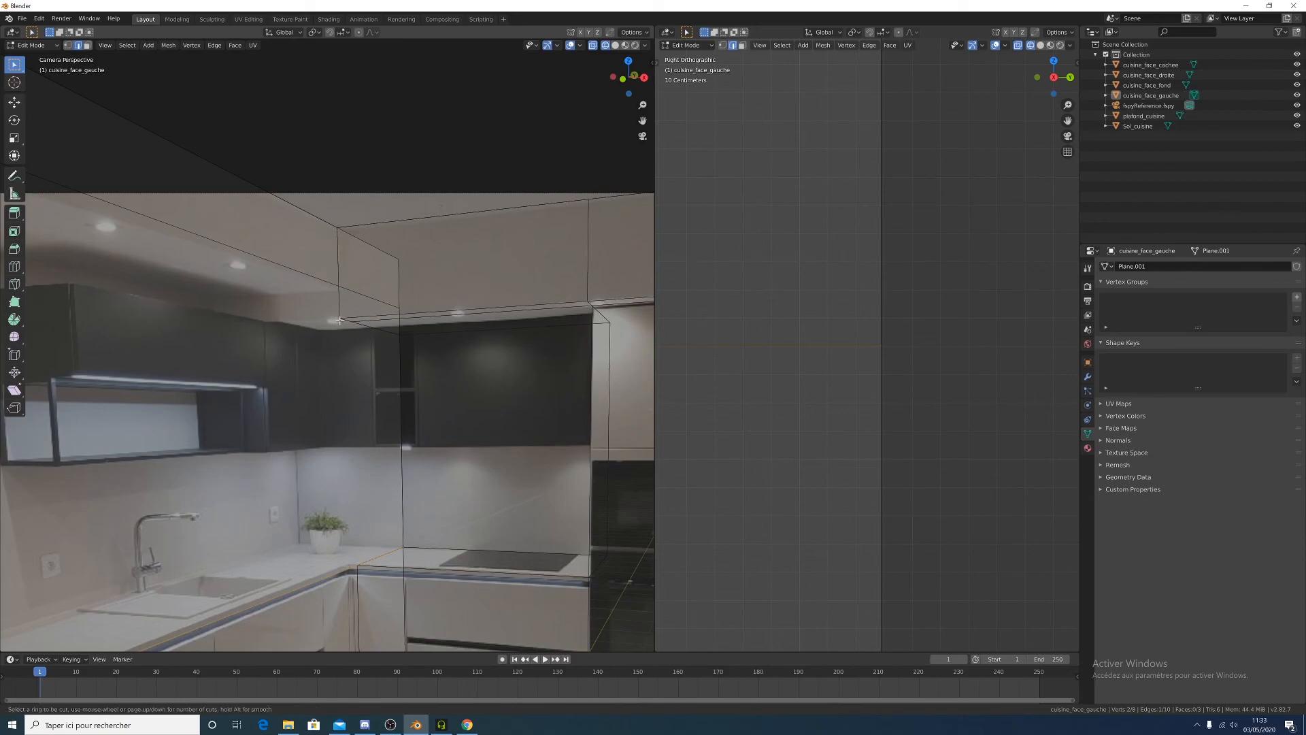
{"action": "left_click", "coordinate": [333, 284]}
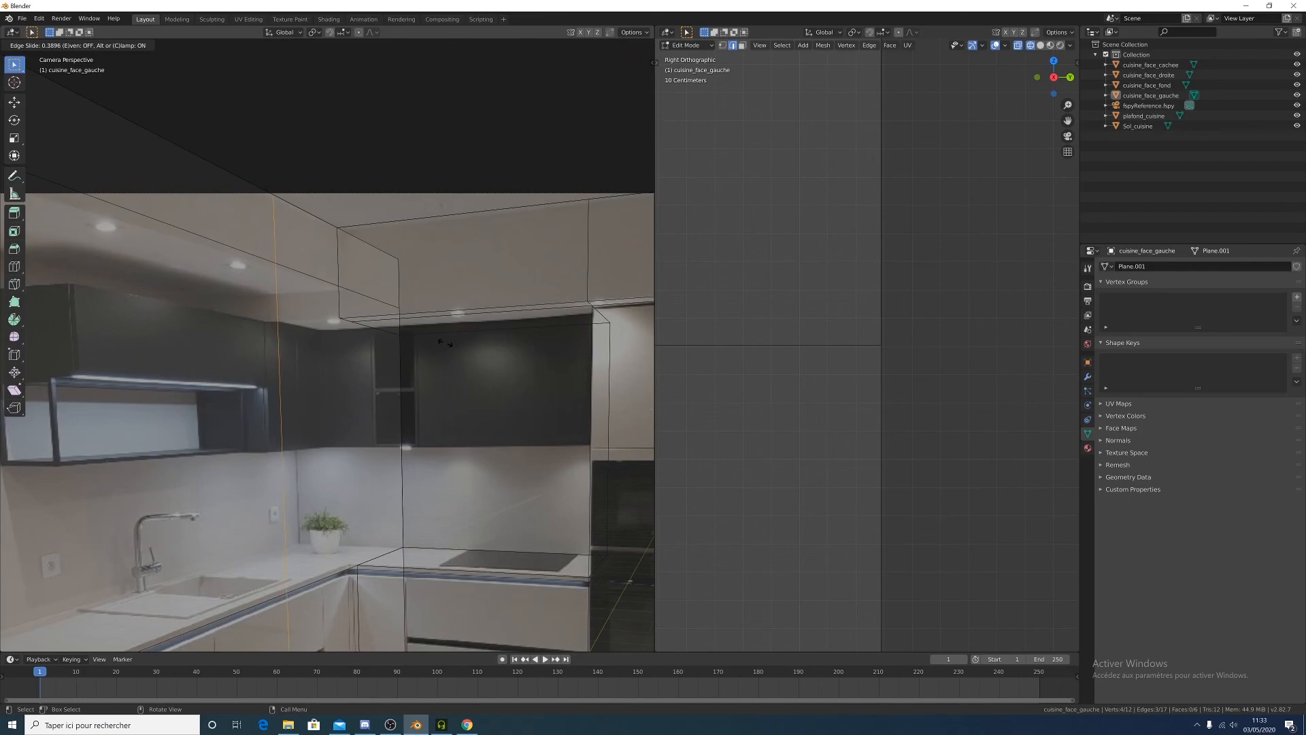
{"action": "left_click", "coordinate": [306, 368]}
{"action": "middle_click_drag", "start_coordinate": [874, 402], "coordinate": [957, 383]}
{"action": "key", "text": "KP_3"}
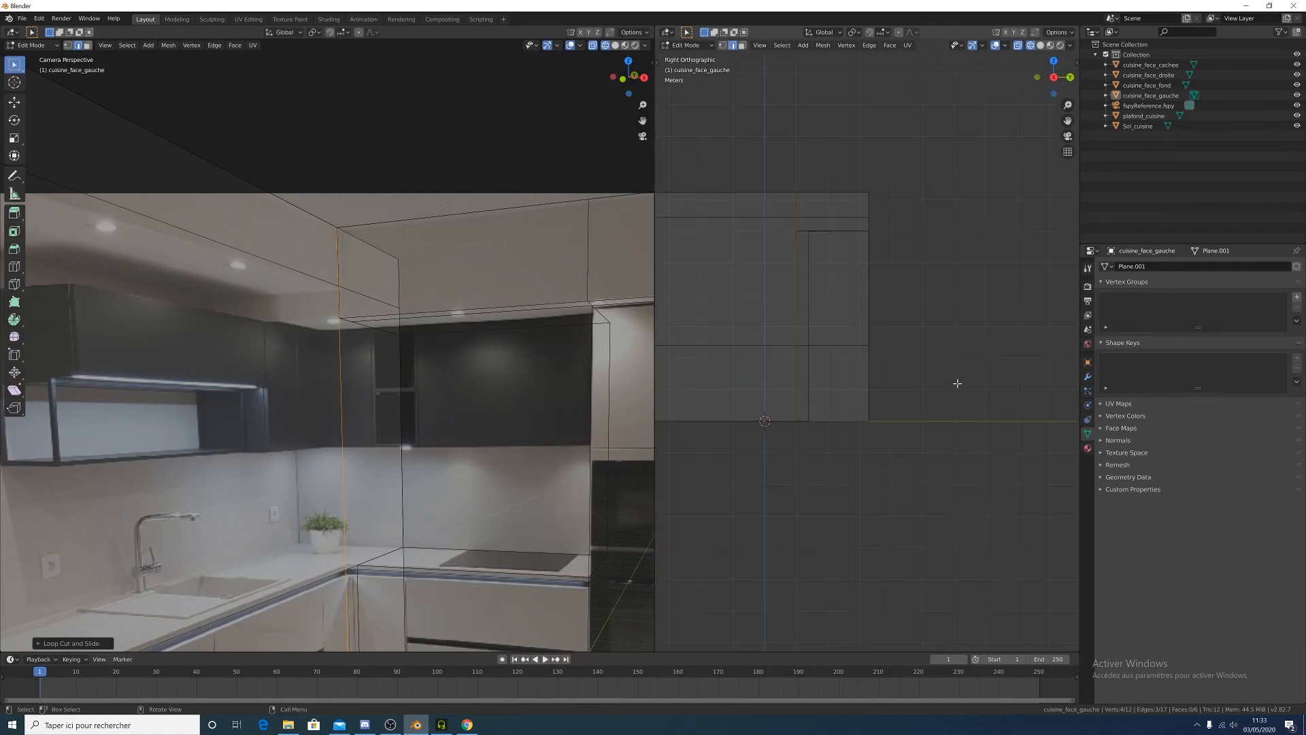
Move the vertical loop cut about 9.6 mm along Y onto the back recess's vertical edge line in right orthographic view
{"action": "scroll", "coordinate": [957, 383], "scroll_direction": "up", "scroll_amount": 7}
{"action": "middle_click_drag", "start_coordinate": [851, 338], "coordinate": [968, 560], "text": "shift"}
{"action": "scroll", "coordinate": [848, 437], "scroll_direction": "up", "scroll_amount": 4}
{"action": "middle_click_drag", "start_coordinate": [848, 437], "coordinate": [932, 651], "text": "shift"}
{"action": "middle_click_drag", "start_coordinate": [754, 296], "coordinate": [802, 598], "text": "shift"}
{"action": "scroll", "coordinate": [783, 446], "scroll_direction": "up", "scroll_amount": 2}
{"action": "scroll", "coordinate": [782, 446], "scroll_direction": "up", "scroll_amount": 2}
{"action": "middle_click_drag", "start_coordinate": [768, 426], "coordinate": [1004, 483], "text": "shift"}
{"action": "scroll", "coordinate": [895, 440], "scroll_direction": "up", "scroll_amount": 4}
{"action": "middle_click_drag", "start_coordinate": [843, 438], "coordinate": [836, 606], "text": "shift"}
{"action": "scroll", "coordinate": [868, 477], "scroll_direction": "up", "scroll_amount": 4}
{"action": "scroll", "coordinate": [867, 477], "scroll_direction": "up", "scroll_amount": 1}
{"action": "scroll", "coordinate": [830, 466], "scroll_direction": "up", "scroll_amount": 3}
{"action": "scroll", "coordinate": [830, 466], "scroll_direction": "up", "scroll_amount": 1}
{"action": "middle_click_drag", "start_coordinate": [809, 455], "coordinate": [843, 627], "text": "shift"}
{"action": "middle_click_drag", "start_coordinate": [833, 253], "coordinate": [842, 542], "text": "shift"}
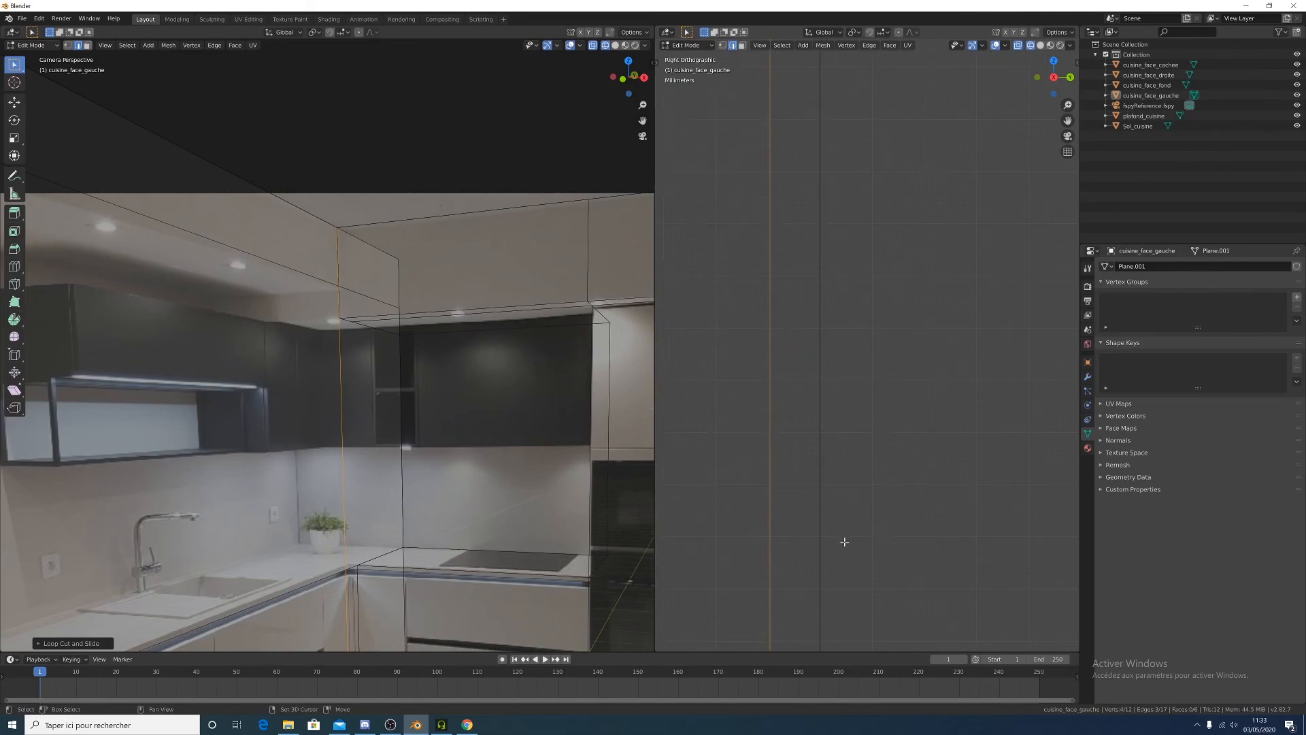
{"action": "middle_click_drag", "start_coordinate": [863, 241], "coordinate": [842, 586], "text": "shift"}
{"action": "scroll", "coordinate": [781, 312], "scroll_direction": "up", "scroll_amount": 5}
{"action": "middle_click_drag", "start_coordinate": [972, 317], "coordinate": [1007, 317], "text": "shift"}
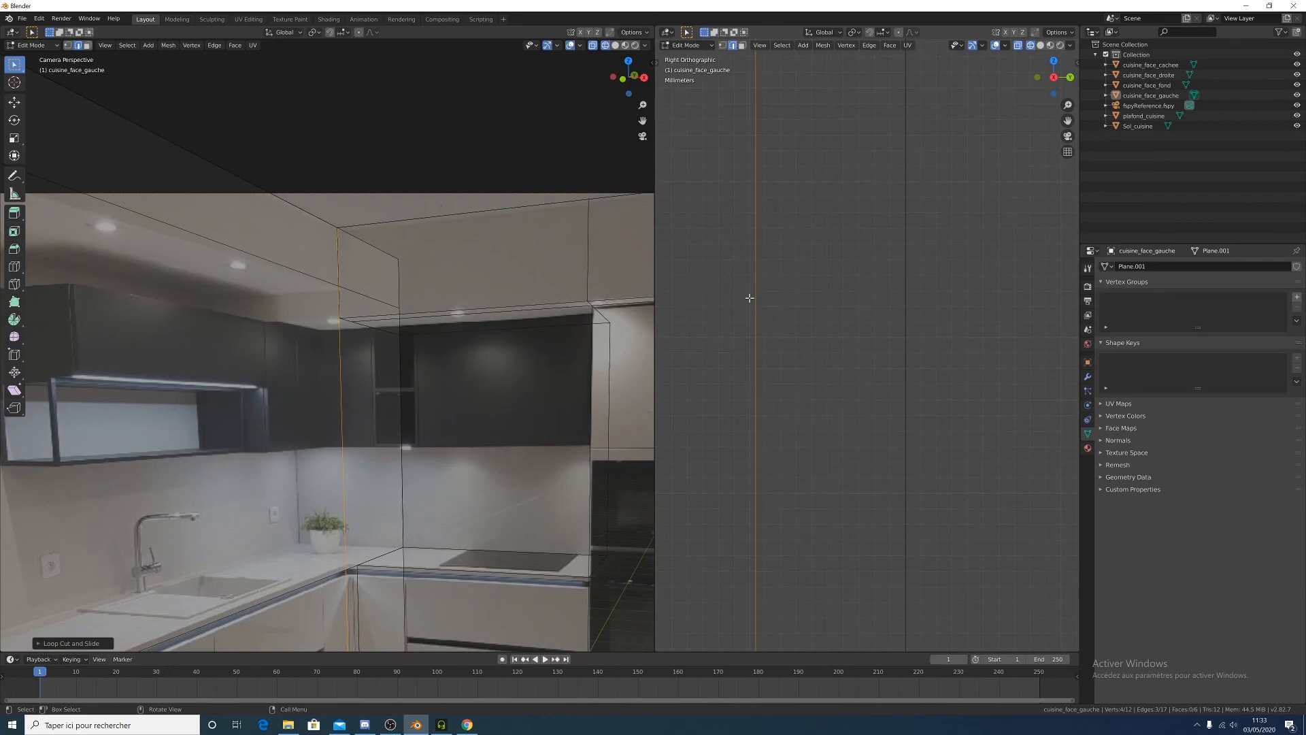
{"action": "key", "text": "g"}
{"action": "key", "text": "y"}
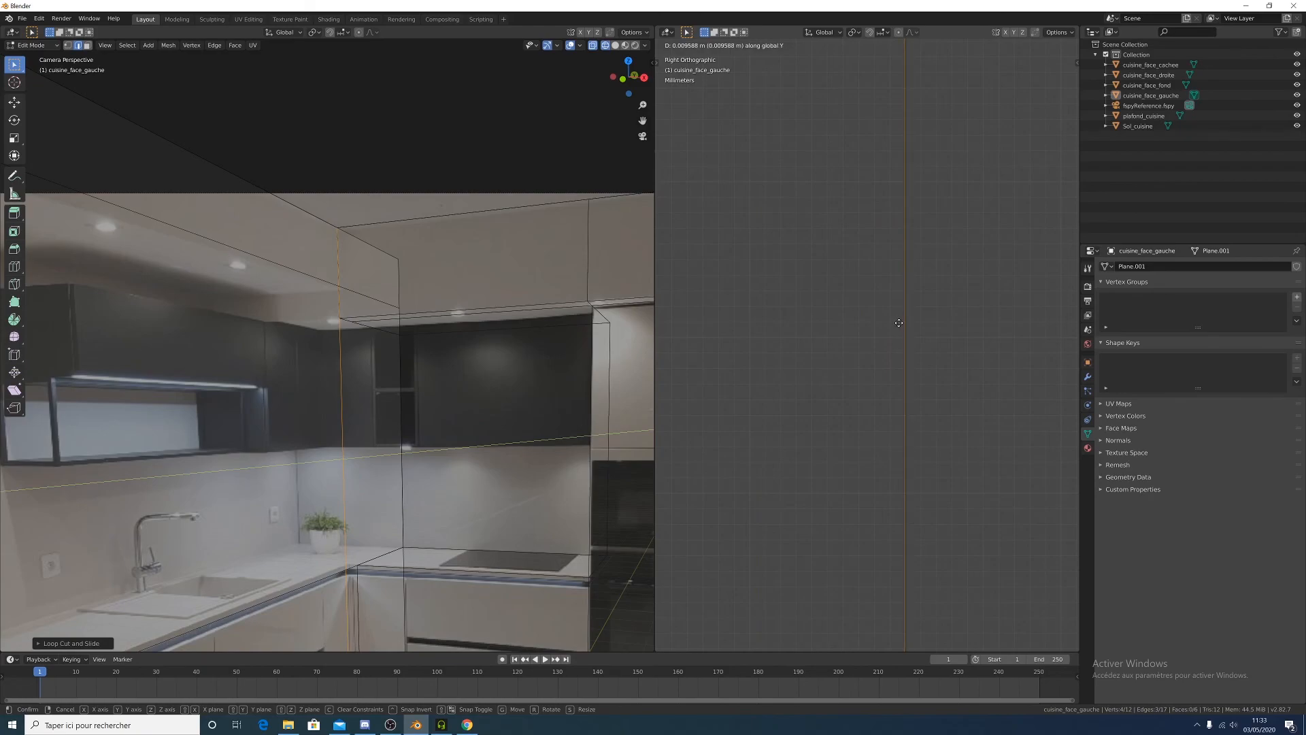
{"action": "left_click", "coordinate": [899, 323]}
Fine-tune the vertical loop cut along Y by about -0.017 mm so it coincides with the recess's edge
{"action": "scroll", "coordinate": [956, 374], "scroll_direction": "up", "scroll_amount": 9}
{"action": "middle_click_drag", "start_coordinate": [978, 369], "coordinate": [865, 370], "text": "shift"}
{"action": "scroll", "coordinate": [838, 370], "scroll_direction": "up", "scroll_amount": 4}
{"action": "scroll", "coordinate": [838, 371], "scroll_direction": "up", "scroll_amount": 2}
{"action": "scroll", "coordinate": [814, 371], "scroll_direction": "up", "scroll_amount": 4}
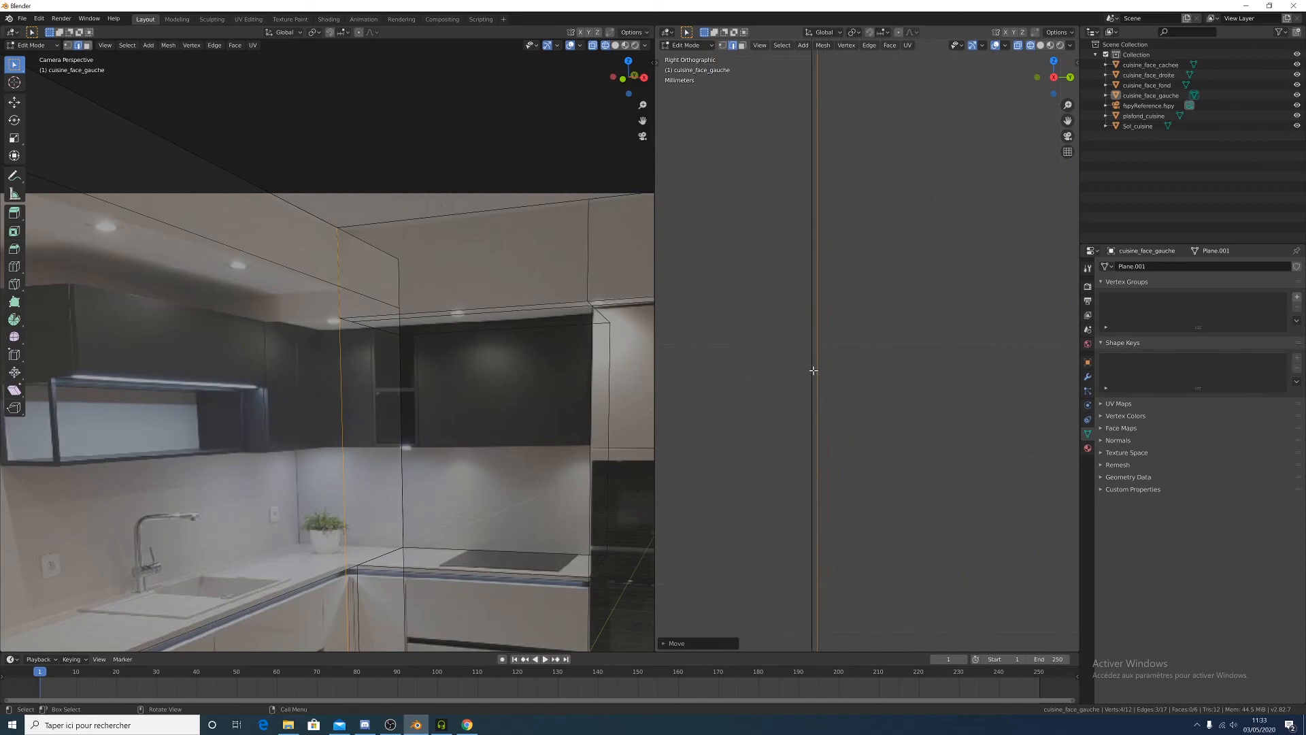
{"action": "middle_click_drag", "start_coordinate": [772, 388], "coordinate": [847, 391], "text": "shift"}
{"action": "key", "text": "g"}
{"action": "key", "text": "y"}
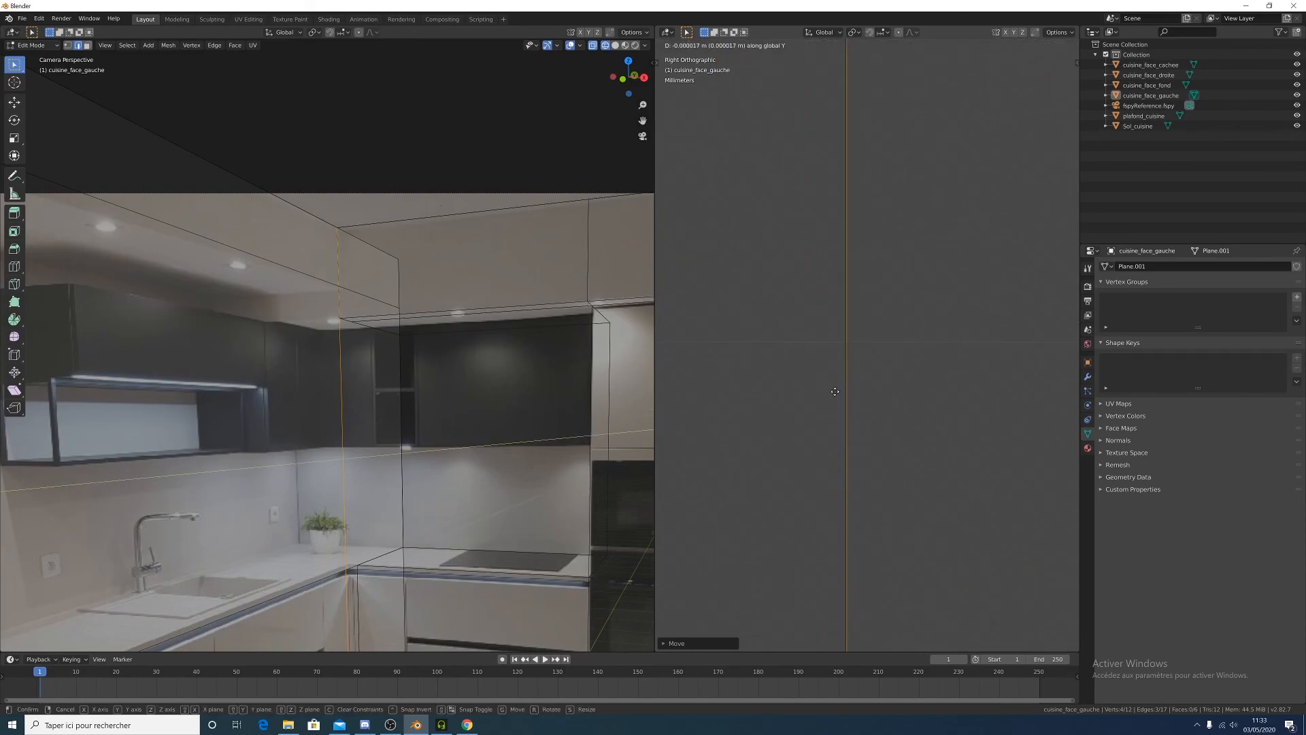
{"action": "left_click", "coordinate": [834, 391]}
Check the vertical cut against the recess, and add a horizontal loop cut across the left wall level with the recess's upper edge
{"action": "scroll", "coordinate": [867, 388], "scroll_direction": "down", "scroll_amount": 3}
{"action": "middle_click_drag", "start_coordinate": [419, 398], "coordinate": [559, 387]}
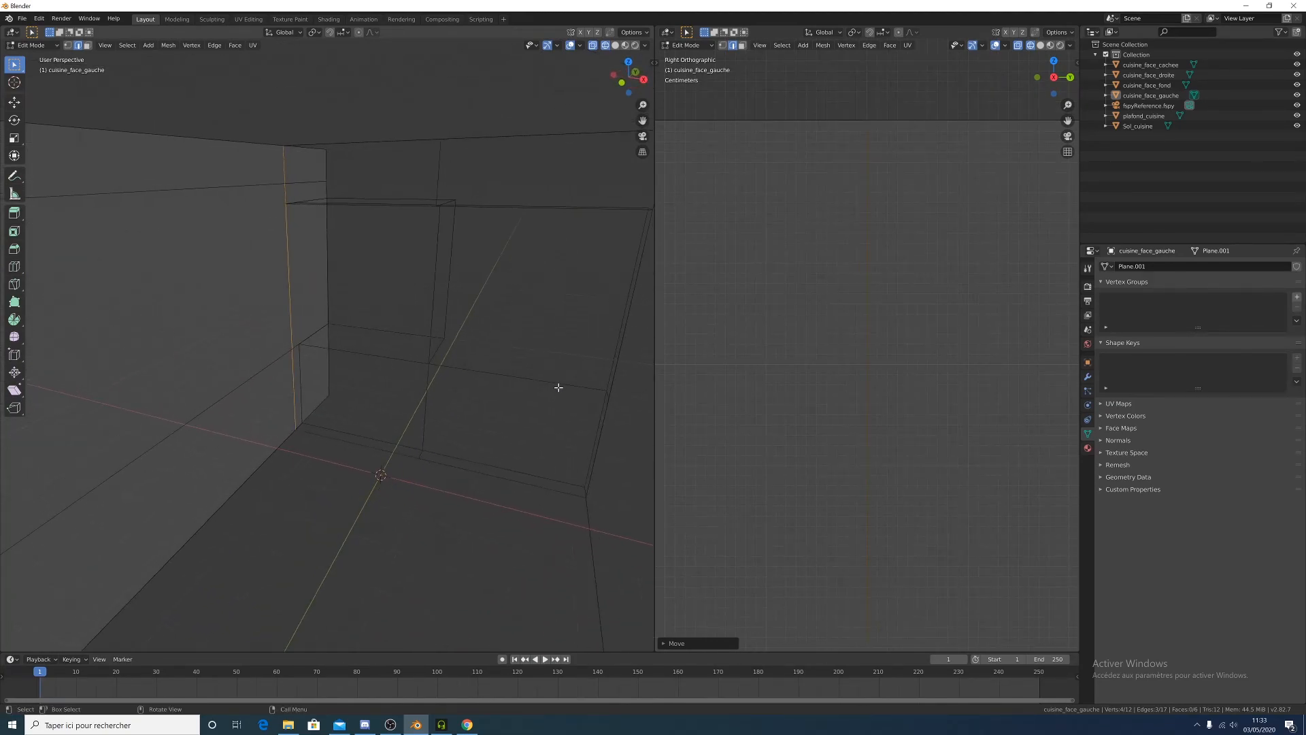
{"action": "middle_click_drag", "start_coordinate": [300, 197], "coordinate": [377, 185]}
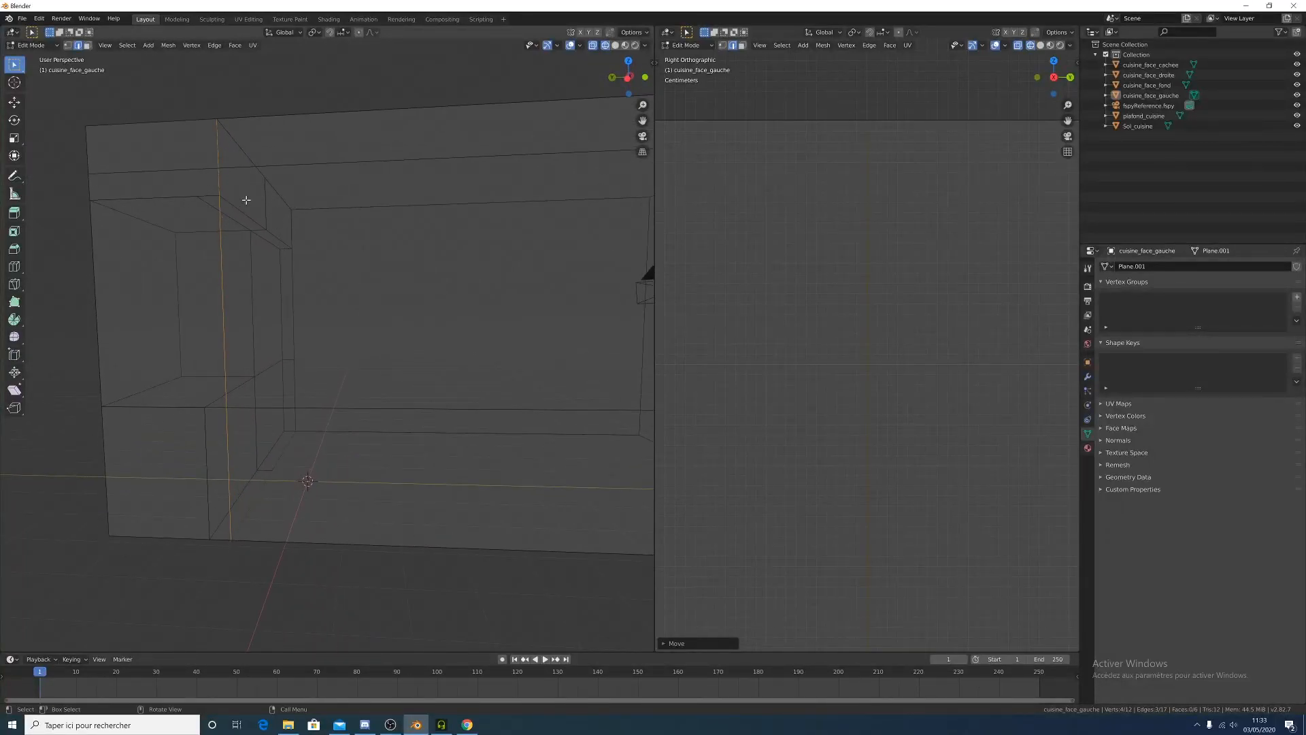
{"action": "key", "text": "KP_0"}
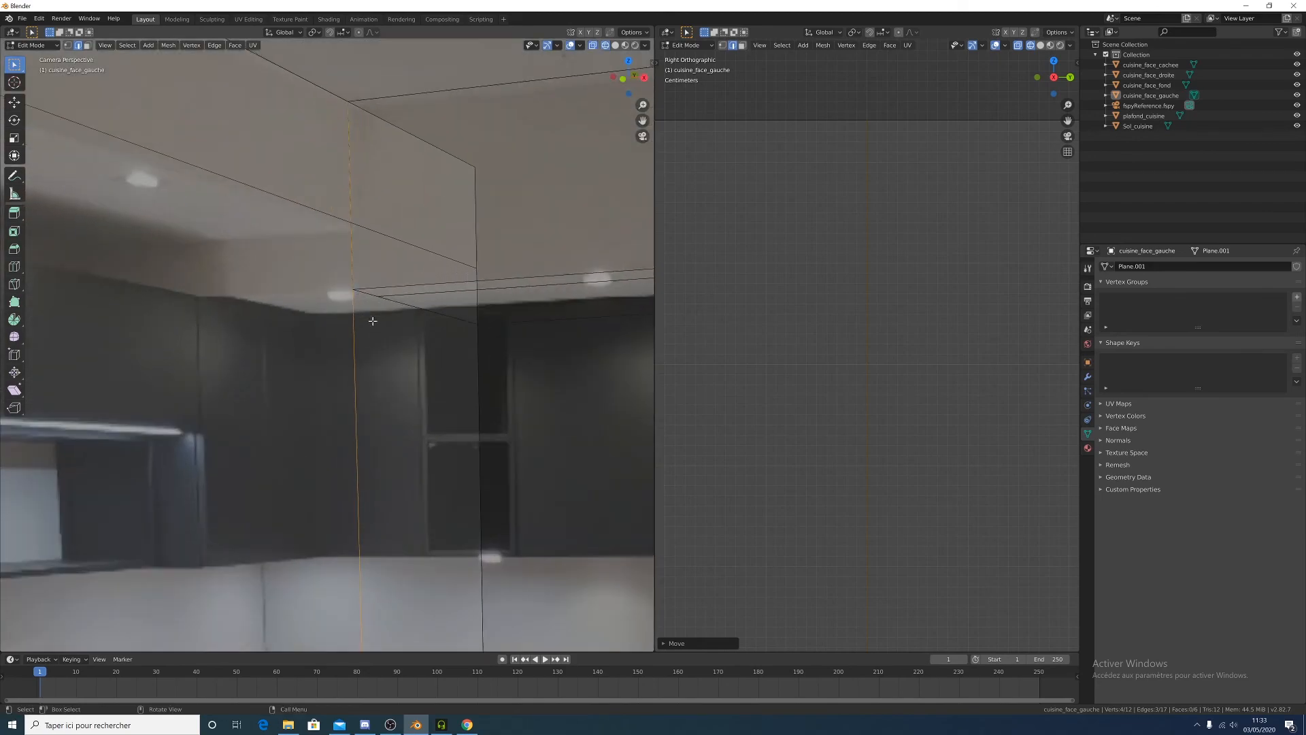
{"action": "scroll", "coordinate": [373, 315], "scroll_direction": "up", "scroll_amount": 1}
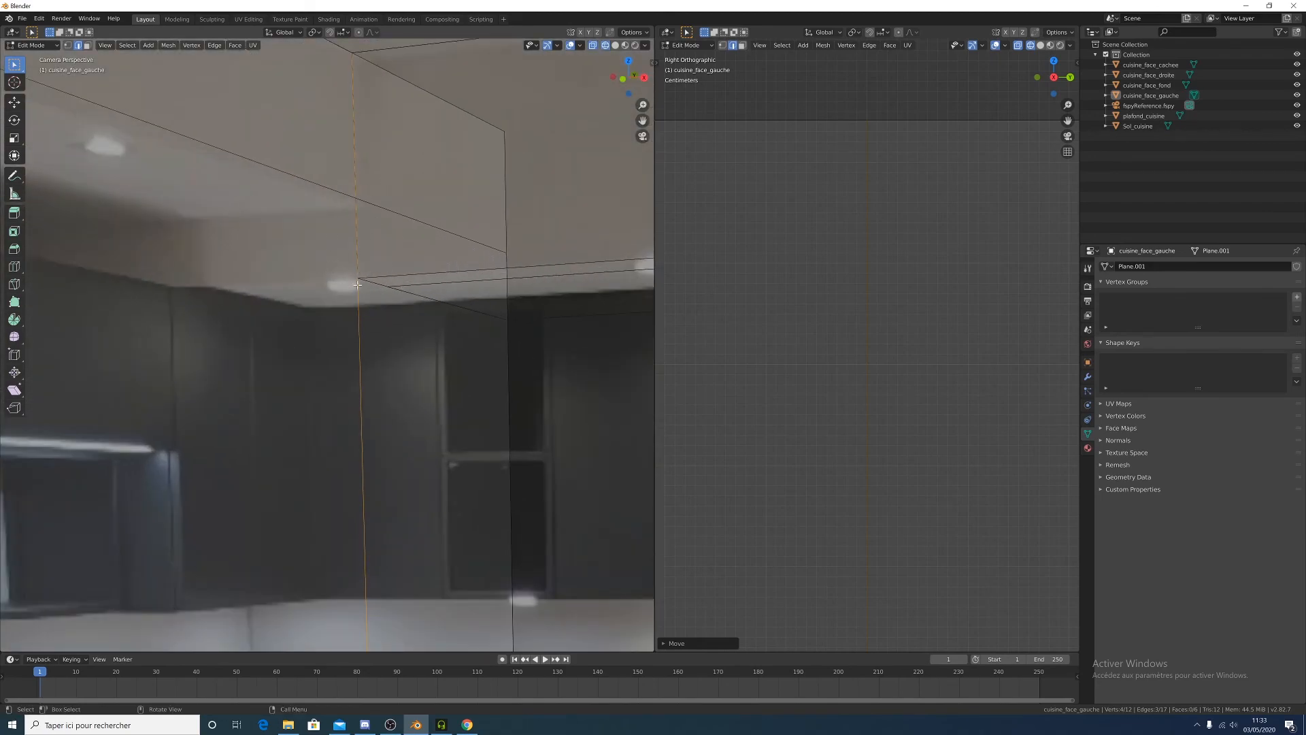
{"action": "key", "text": "ctrl+r"}
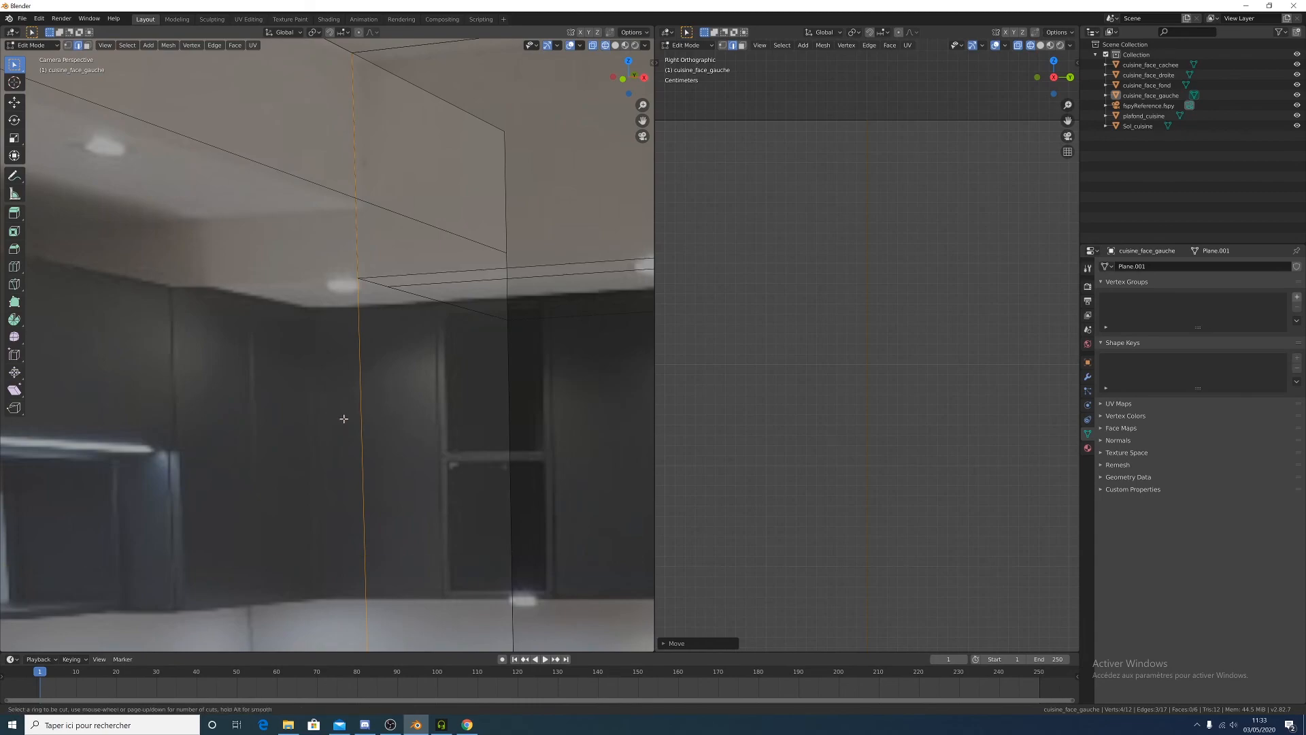
{"action": "left_click", "coordinate": [347, 425]}
{"action": "left_click", "coordinate": [357, 182]}
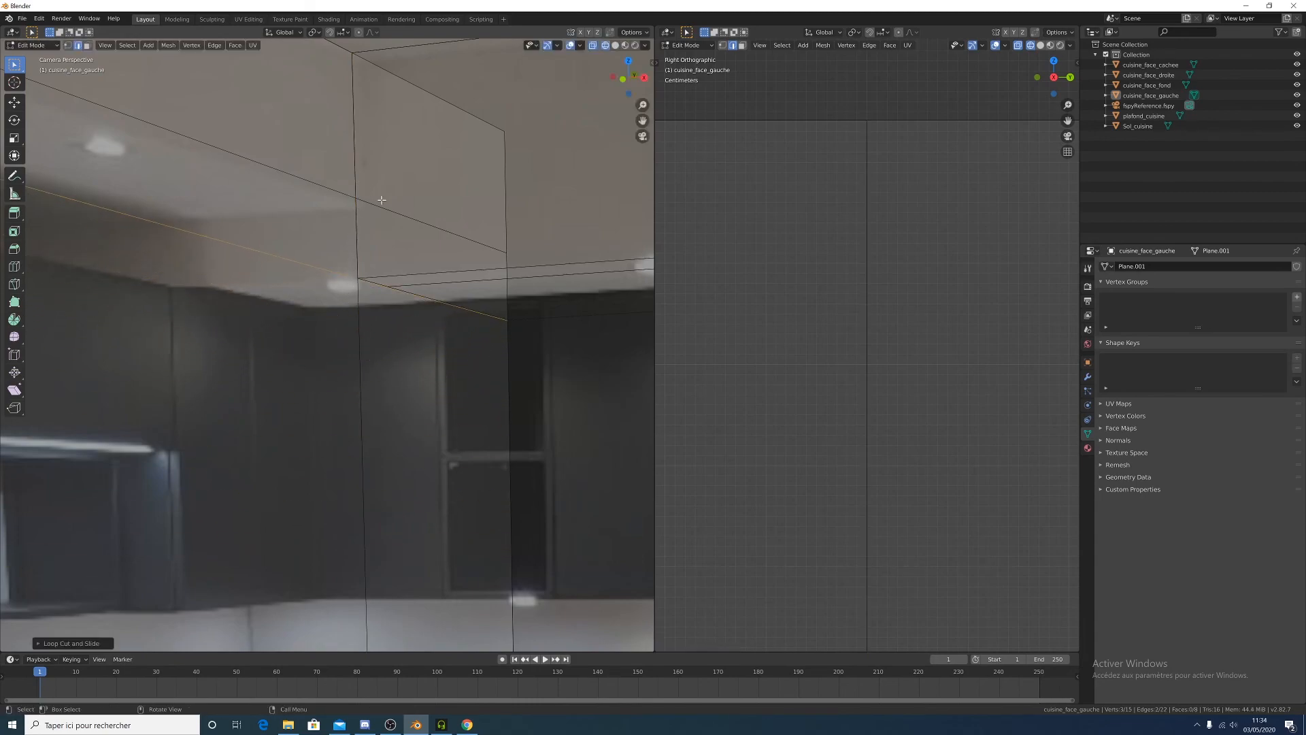
Examine in right orthographic view how the new horizontal loop cut lines up with the recess's upper edge
{"action": "middle_click_drag", "start_coordinate": [964, 388], "coordinate": [850, 388]}
{"action": "key", "text": "KP_3"}
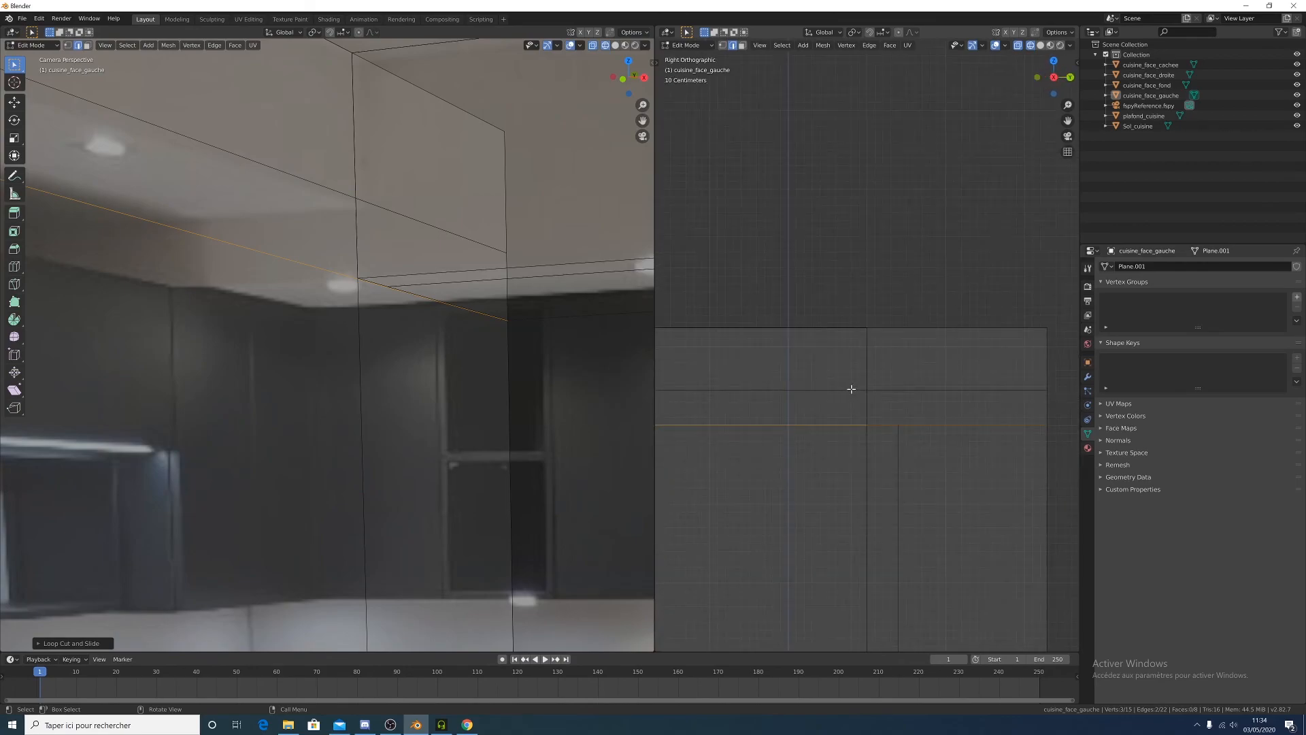
{"action": "scroll", "coordinate": [853, 419], "scroll_direction": "down", "scroll_amount": 7}
{"action": "scroll", "coordinate": [893, 389], "scroll_direction": "up", "scroll_amount": 6}
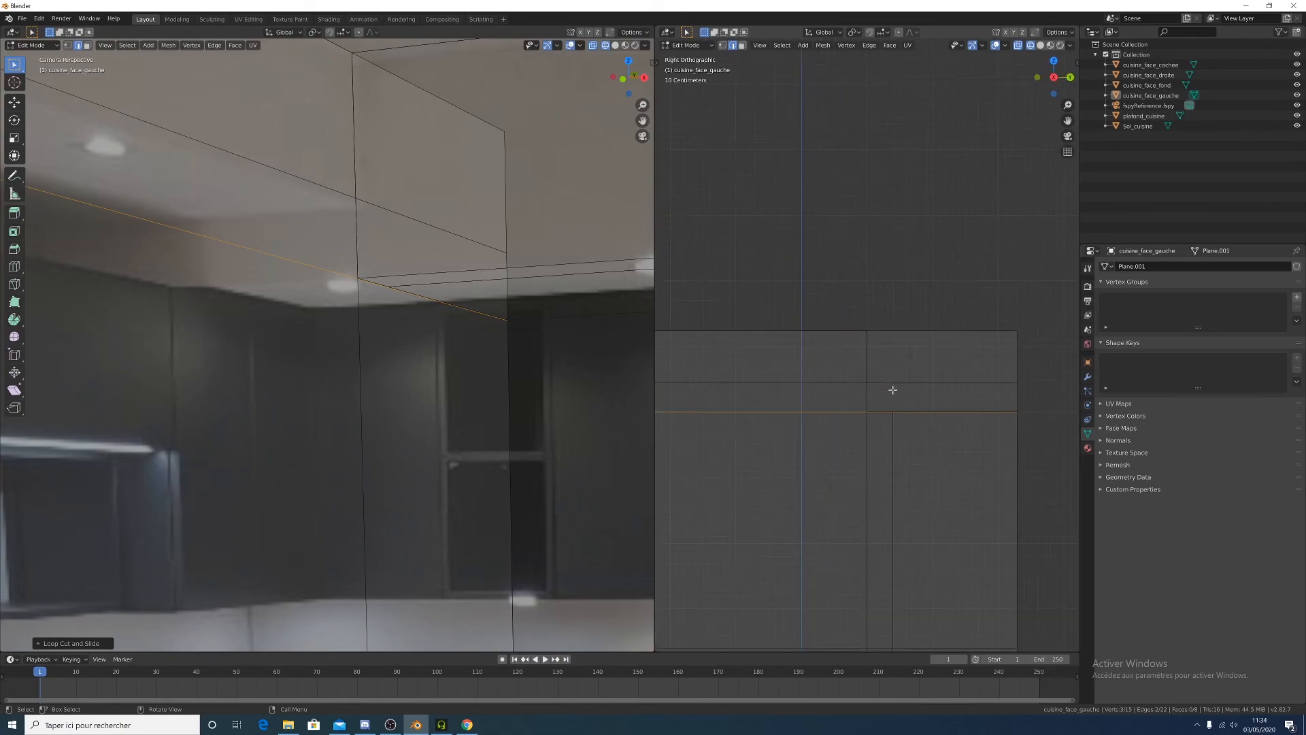
{"action": "scroll", "coordinate": [886, 415], "scroll_direction": "up", "scroll_amount": 5}
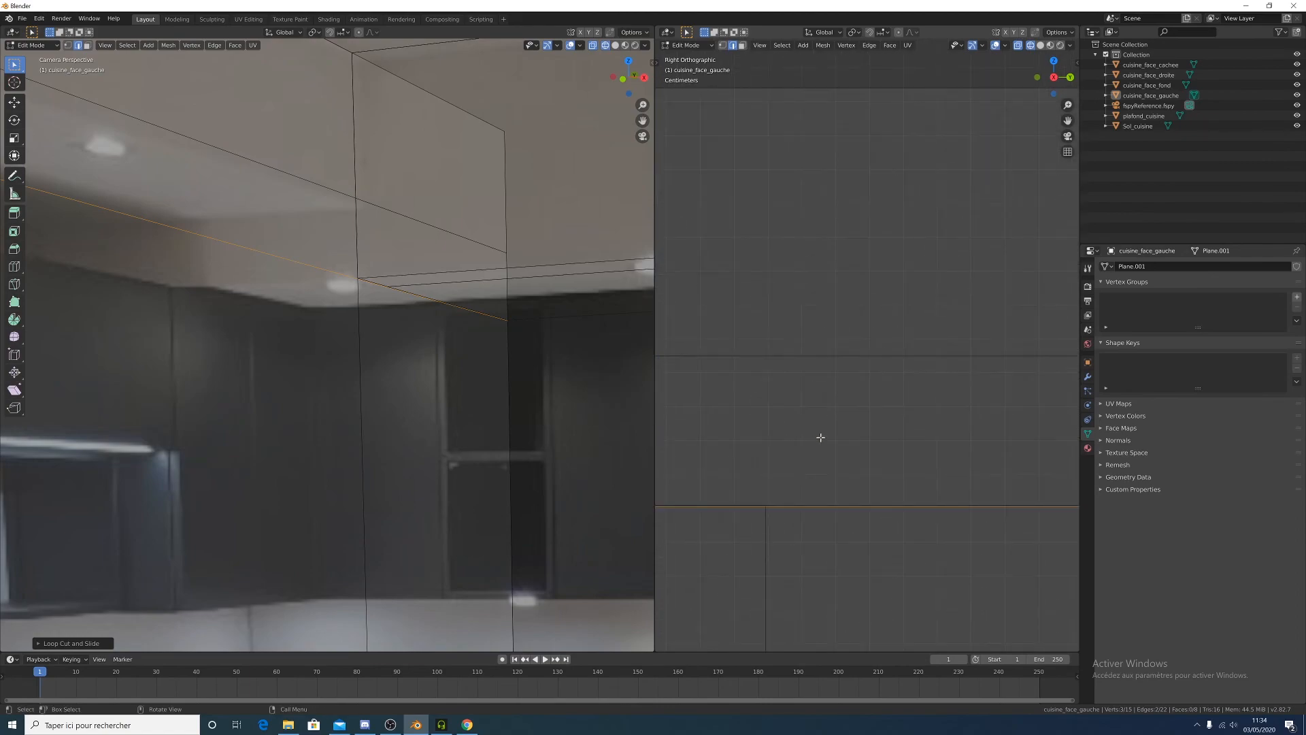
{"action": "scroll", "coordinate": [810, 441], "scroll_direction": "up", "scroll_amount": 3}
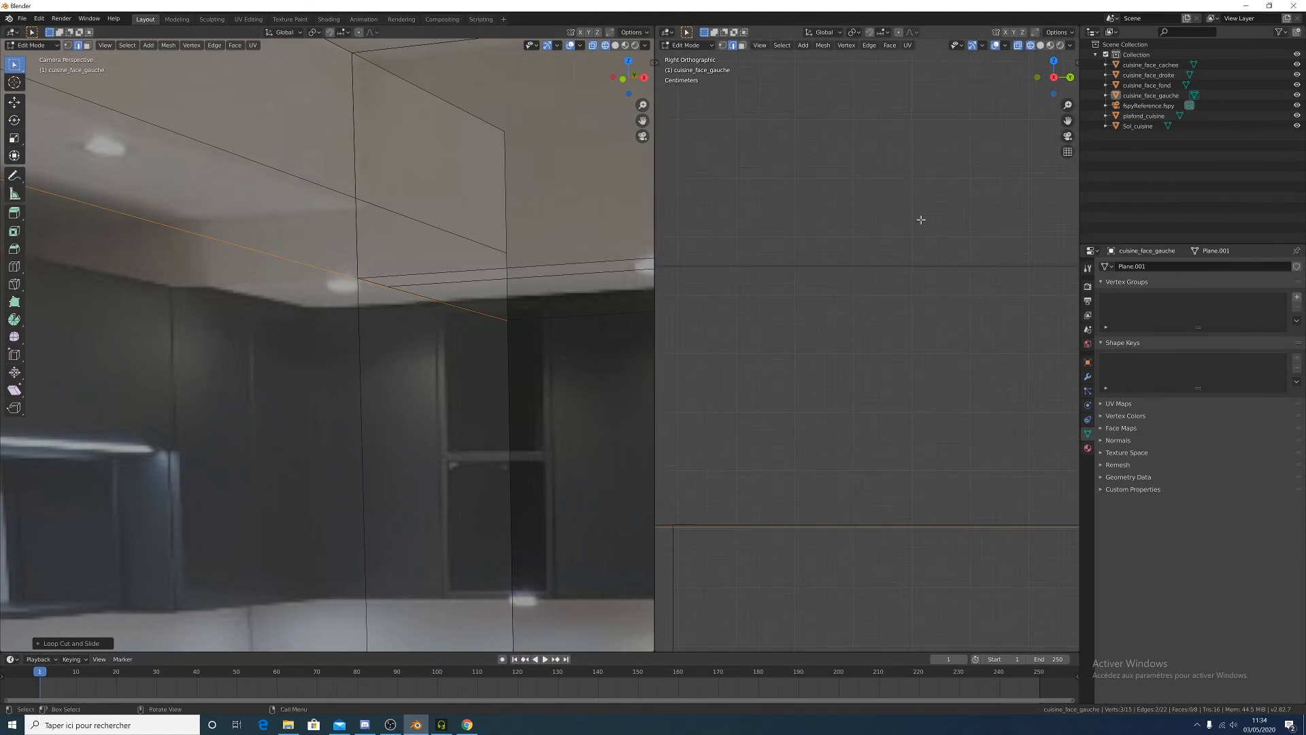
{"action": "scroll", "coordinate": [828, 417], "scroll_direction": "up", "scroll_amount": 3}
{"action": "middle_click_drag", "start_coordinate": [819, 466], "coordinate": [961, 321], "text": "shift"}
{"action": "scroll", "coordinate": [943, 362], "scroll_direction": "down", "scroll_amount": 4}
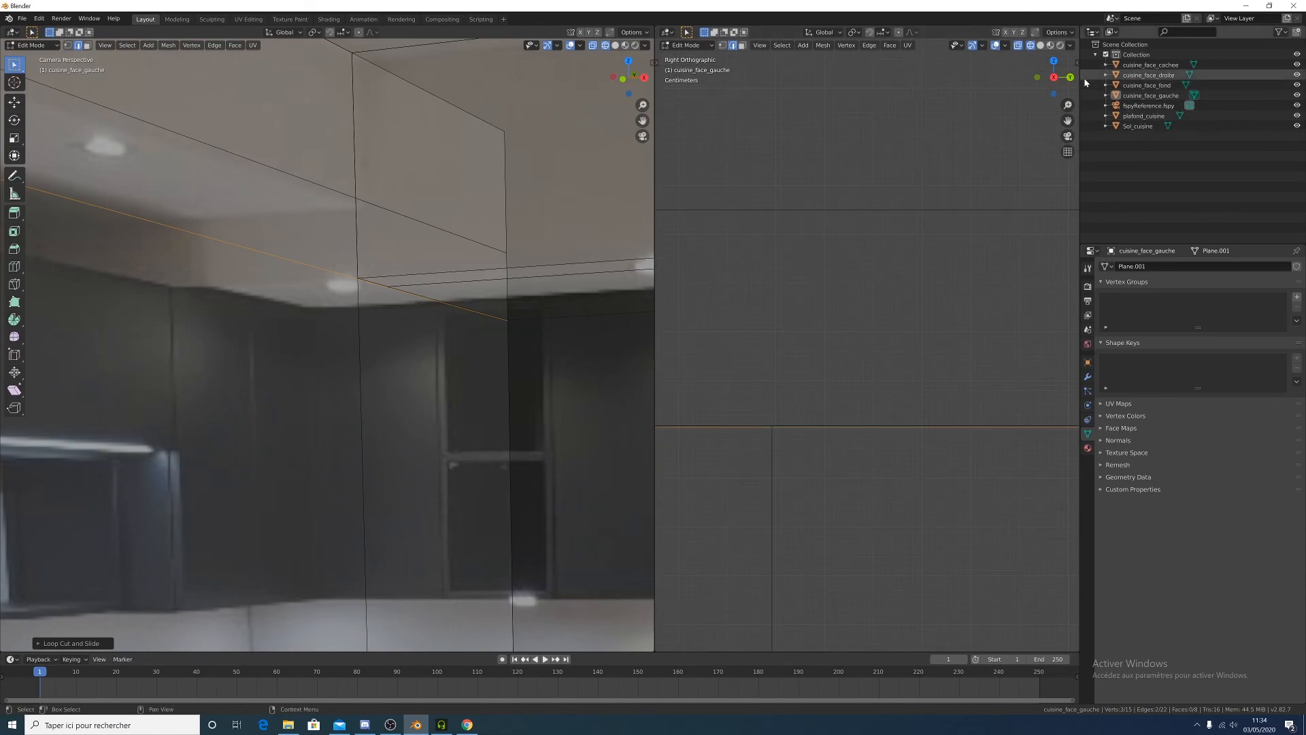
Clear the edge selection and restart the Screencast Keys display
{"action": "key", "text": "alt+a"}
{"action": "left_click", "coordinate": [1076, 60]}
{"action": "left_click", "coordinate": [1074, 133]}
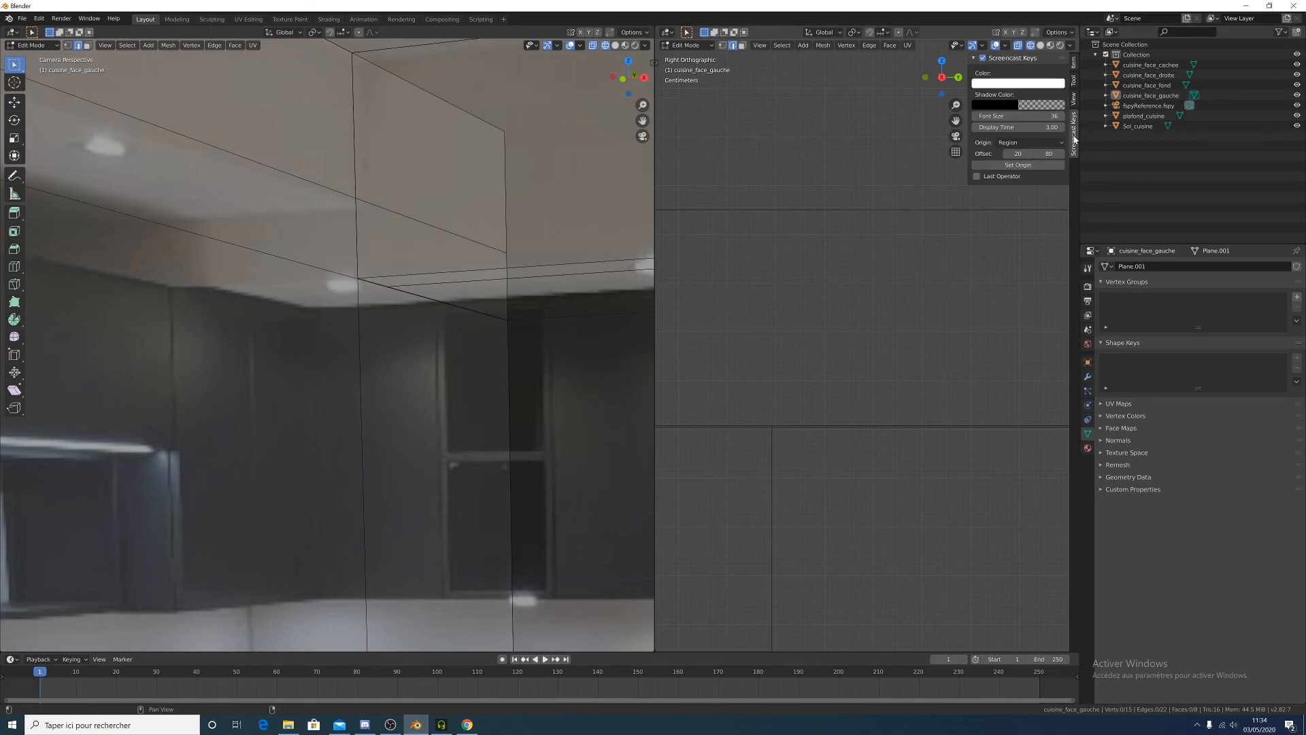
{"action": "left_click", "coordinate": [982, 58]}
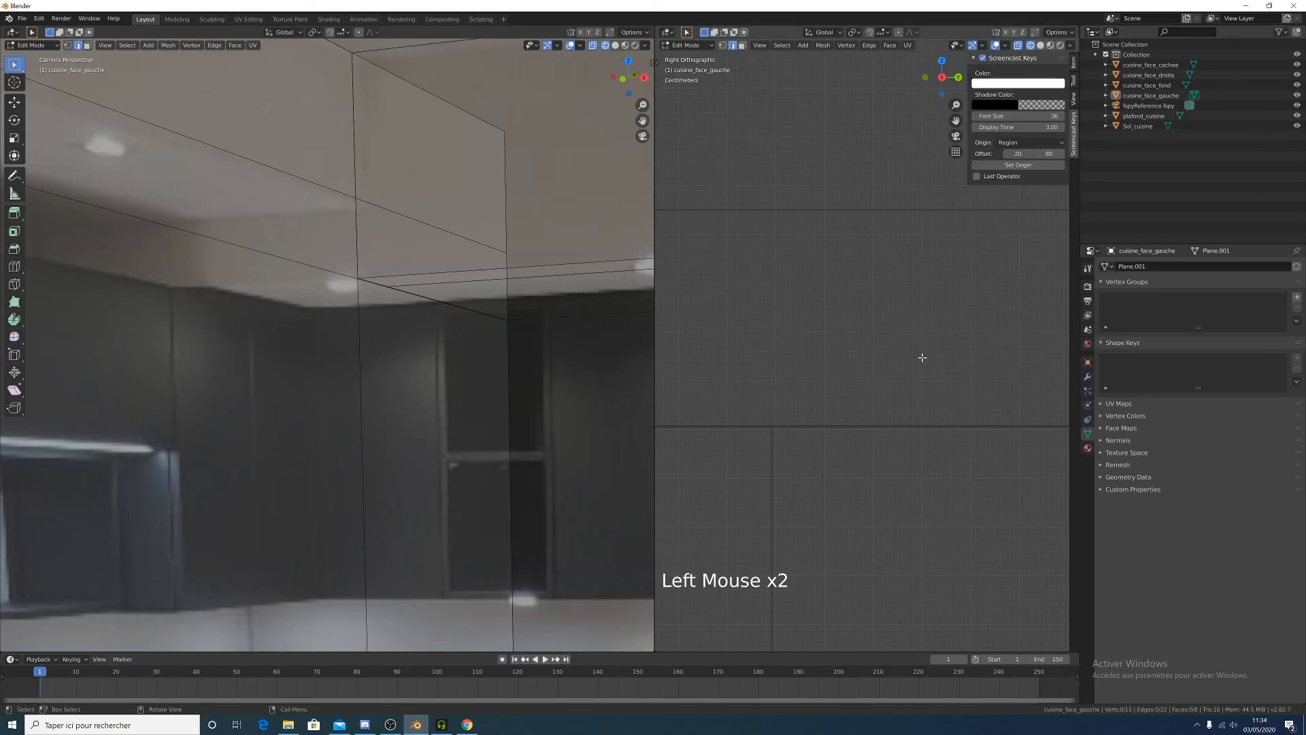
{"action": "key", "text": "n"}
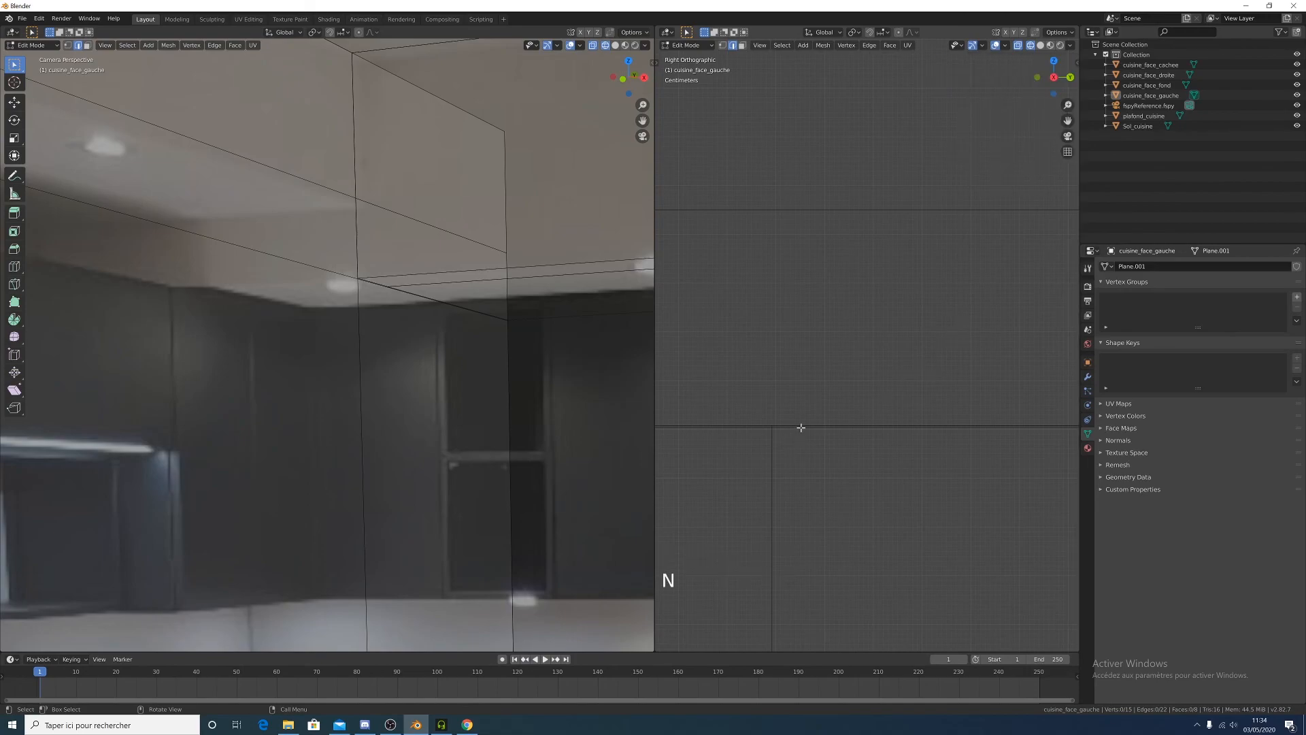
Select both edge segments of the new horizontal loop cut for alignment with the recess's upper line at millimetre scale
{"action": "left_click", "coordinate": [315, 270]}
{"action": "left_click", "coordinate": [376, 284], "text": "shift"}
{"action": "scroll", "coordinate": [376, 286], "scroll_direction": "down", "scroll_amount": 7}
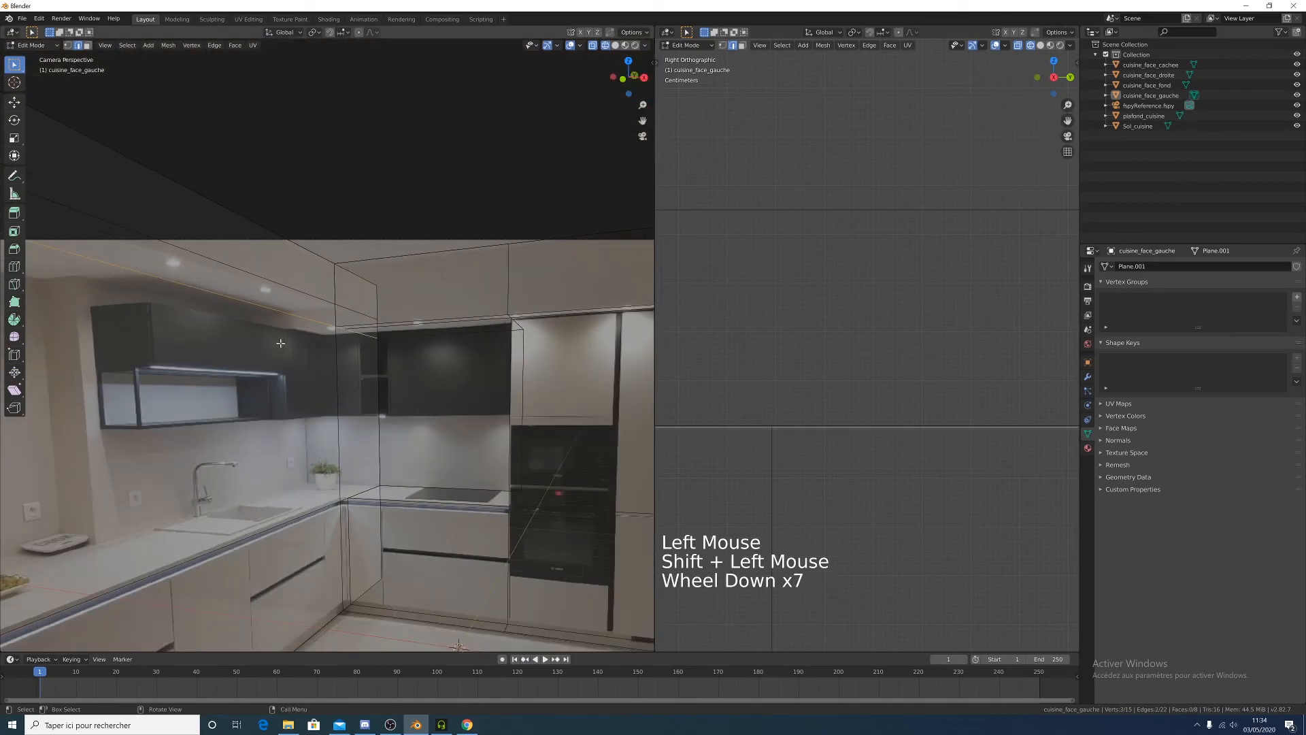
{"action": "scroll", "coordinate": [280, 343], "scroll_direction": "down", "scroll_amount": 3}
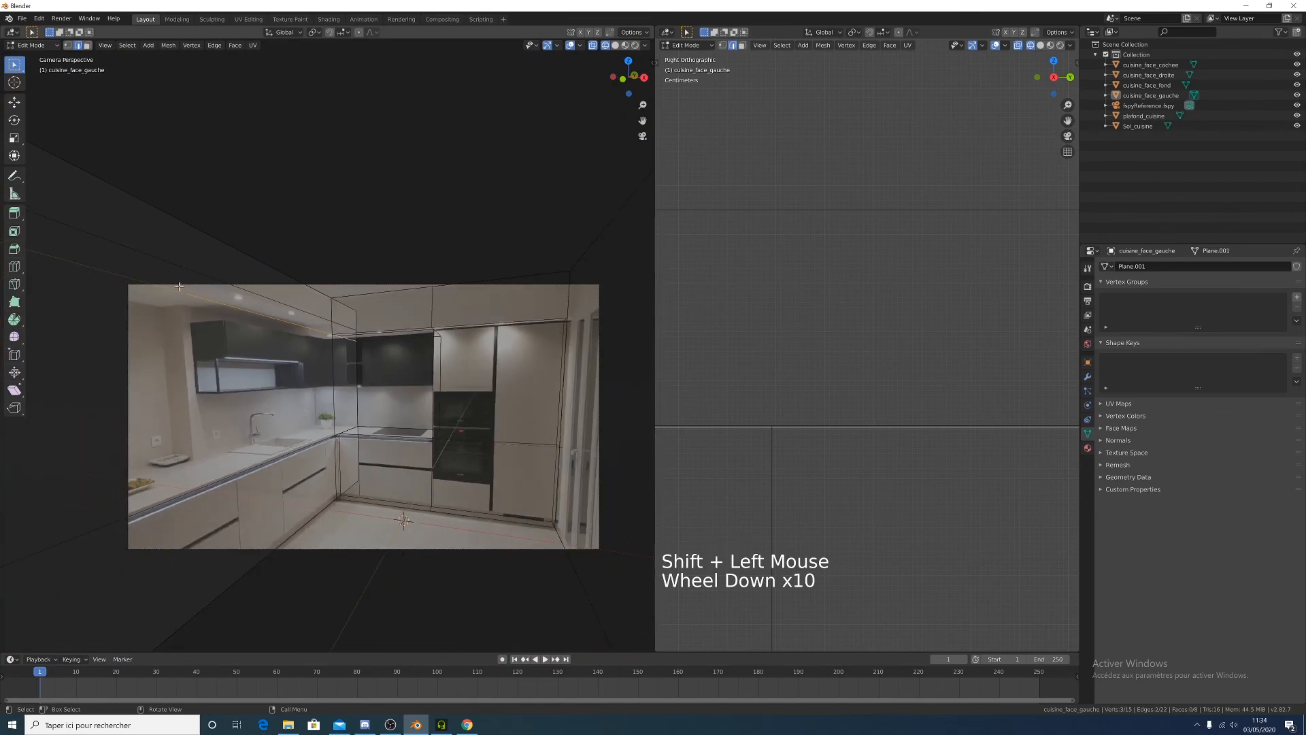
{"action": "scroll", "coordinate": [772, 476], "scroll_direction": "up", "scroll_amount": 5}
{"action": "middle_click_drag", "start_coordinate": [772, 477], "coordinate": [779, 347], "text": "shift"}
{"action": "scroll", "coordinate": [809, 371], "scroll_direction": "up", "scroll_amount": 1, "text": "shift"}
{"action": "scroll", "coordinate": [812, 373], "scroll_direction": "up", "scroll_amount": 2}
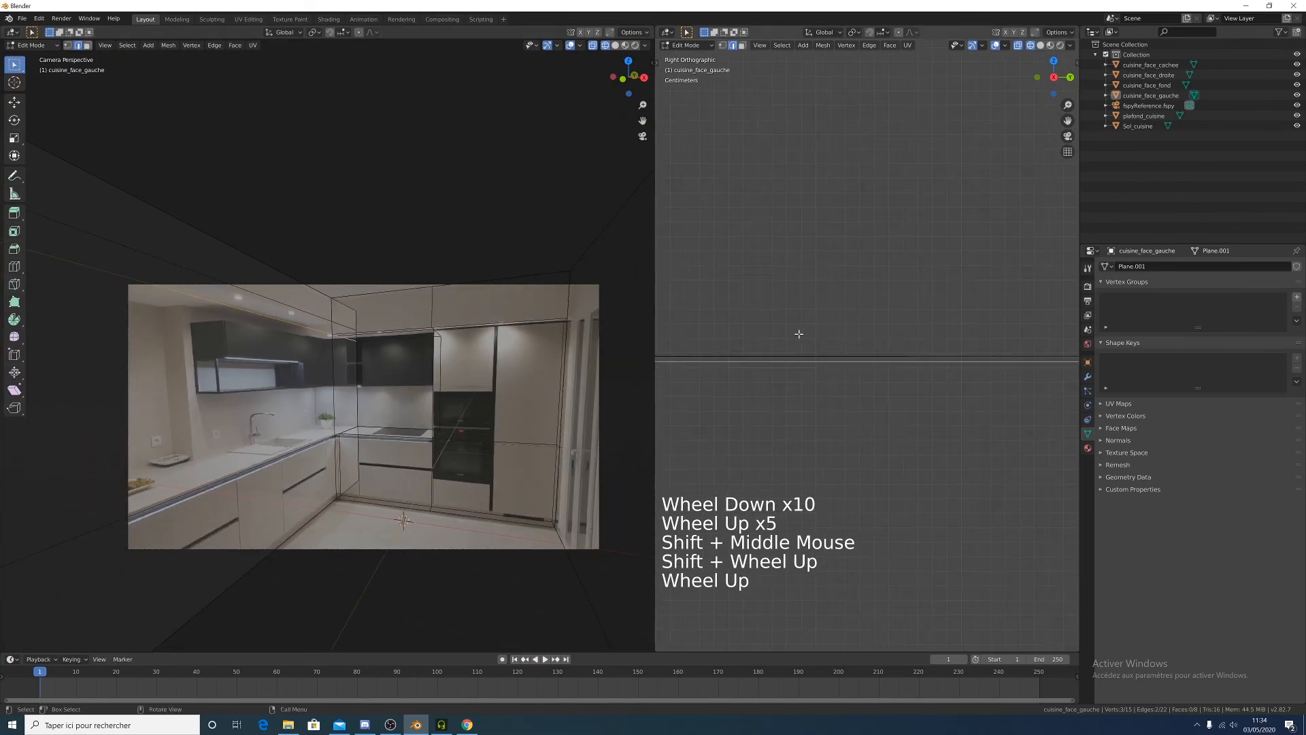
{"action": "scroll", "coordinate": [812, 374], "scroll_direction": "up", "scroll_amount": 5, "text": "shift"}
{"action": "scroll", "coordinate": [819, 411], "scroll_direction": "up", "scroll_amount": 6}
{"action": "middle_click_drag", "start_coordinate": [818, 410], "coordinate": [843, 379], "text": "shift"}
{"action": "scroll", "coordinate": [818, 239], "scroll_direction": "up", "scroll_amount": 4}
{"action": "scroll", "coordinate": [819, 239], "scroll_direction": "up", "scroll_amount": 1, "text": "shift"}
{"action": "scroll", "coordinate": [837, 306], "scroll_direction": "up", "scroll_amount": 4}
{"action": "middle_click_drag", "start_coordinate": [837, 306], "coordinate": [851, 414], "text": "shift"}
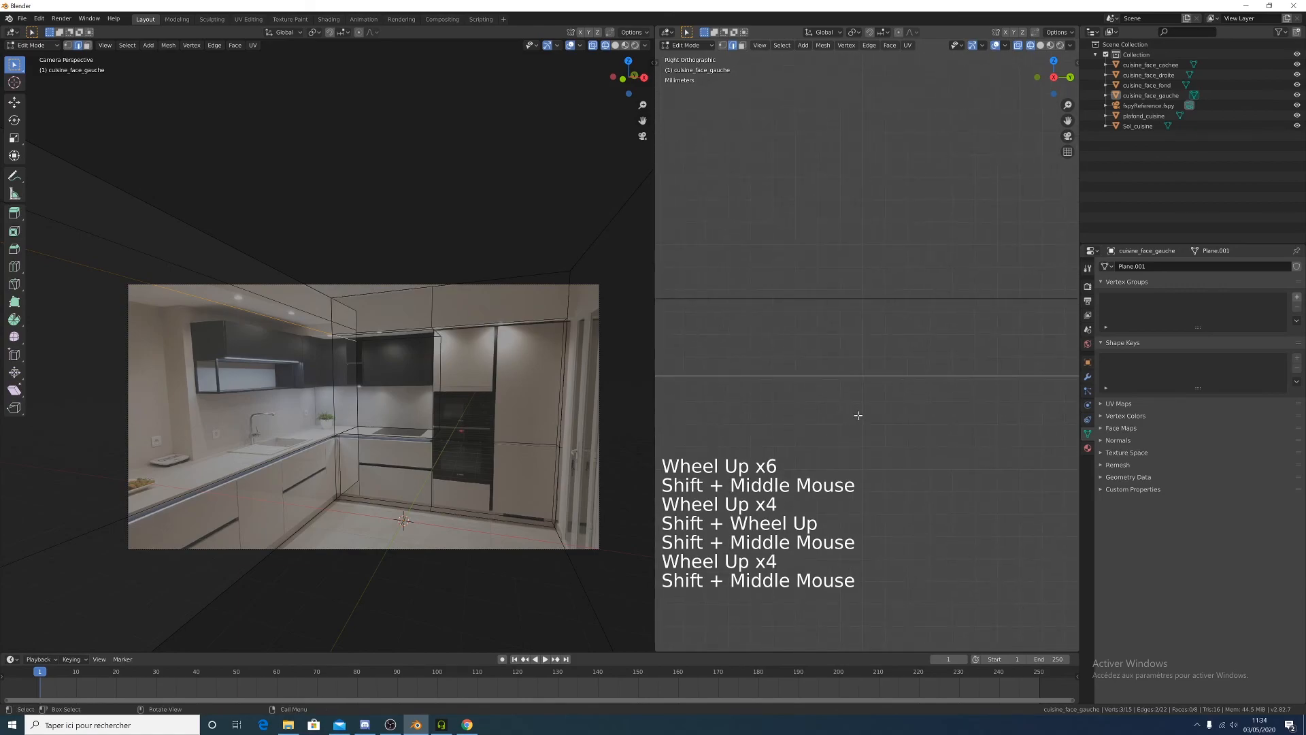
{"action": "scroll", "coordinate": [842, 397], "scroll_direction": "up", "scroll_amount": 5}
{"action": "scroll", "coordinate": [842, 397], "scroll_direction": "up", "scroll_amount": 1, "text": "shift"}
{"action": "middle_click_drag", "start_coordinate": [840, 356], "coordinate": [830, 399], "text": "shift"}
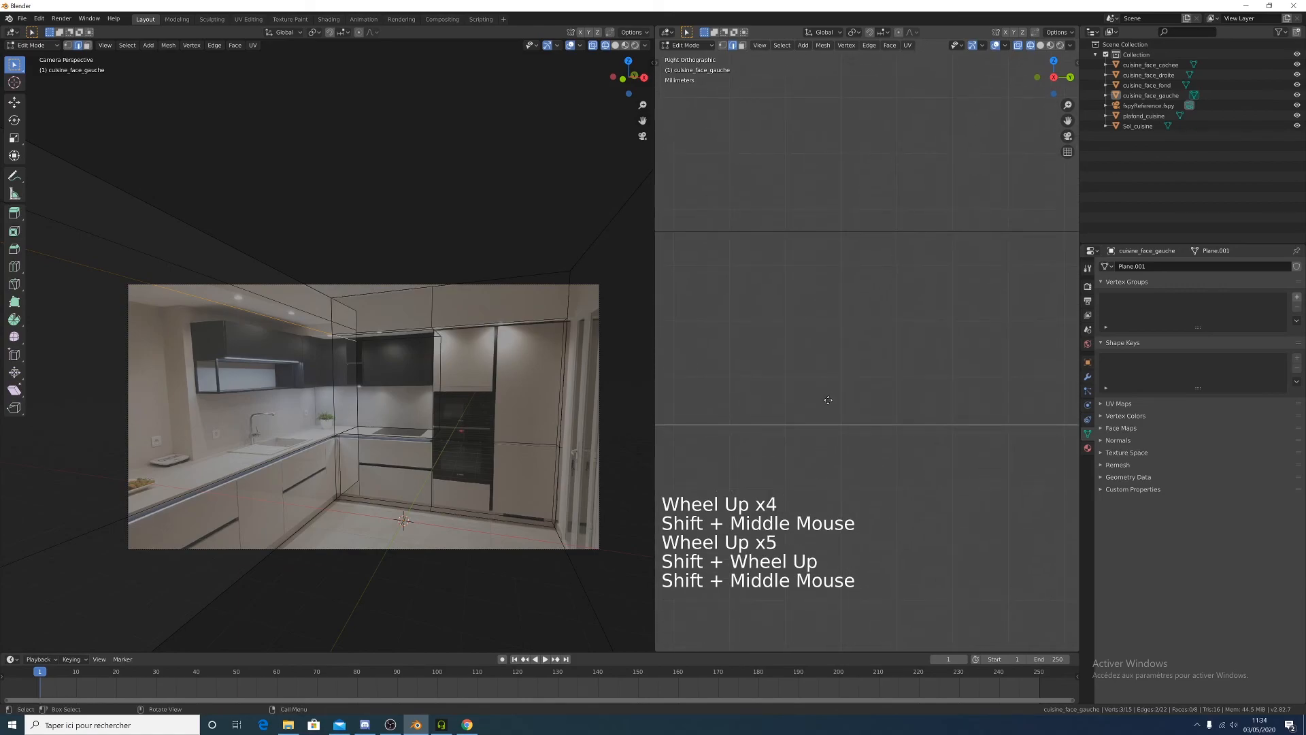
{"action": "key", "text": "g"}
{"action": "key", "text": "z"}
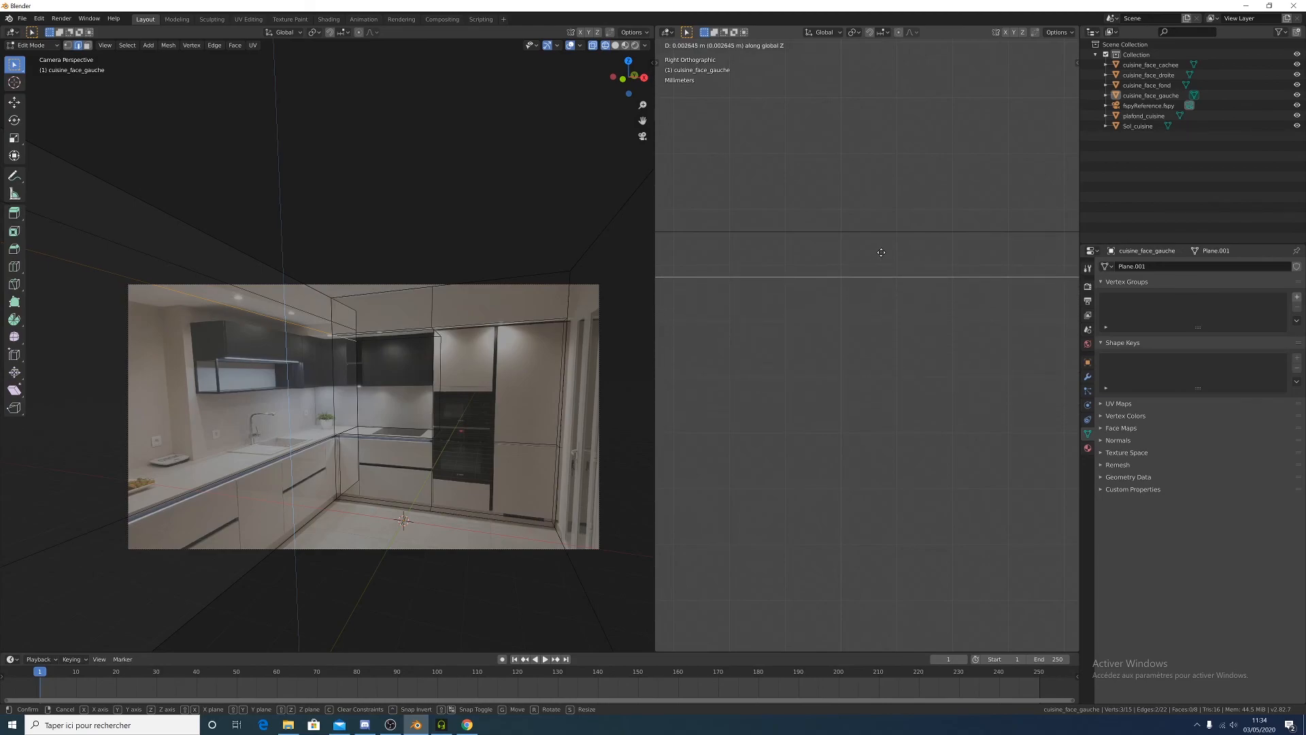
{"action": "left_click", "coordinate": [854, 408]}
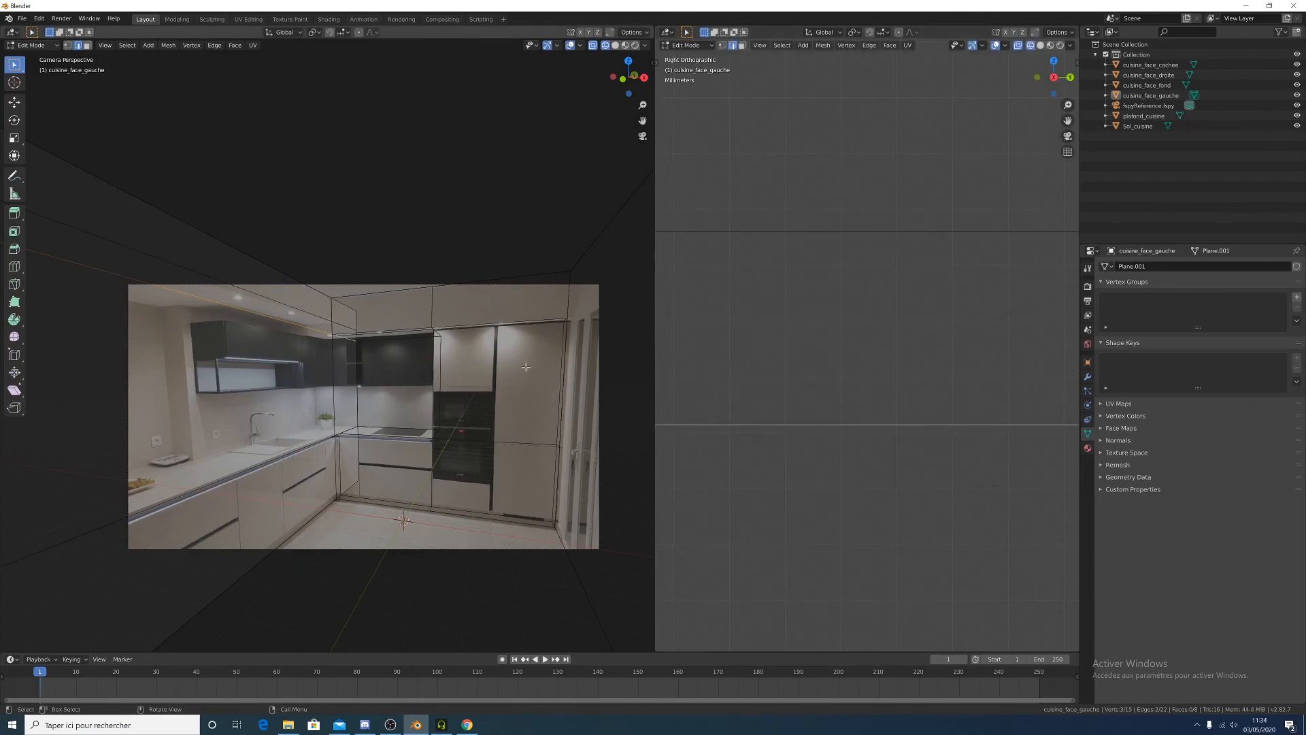
Move the horizontal loop cut about 3.45 mm along Z onto the recess's upper line and check the alignment up close
{"action": "scroll", "coordinate": [734, 408], "scroll_direction": "down", "scroll_amount": 5}
{"action": "scroll", "coordinate": [808, 411], "scroll_direction": "up", "scroll_amount": 5}
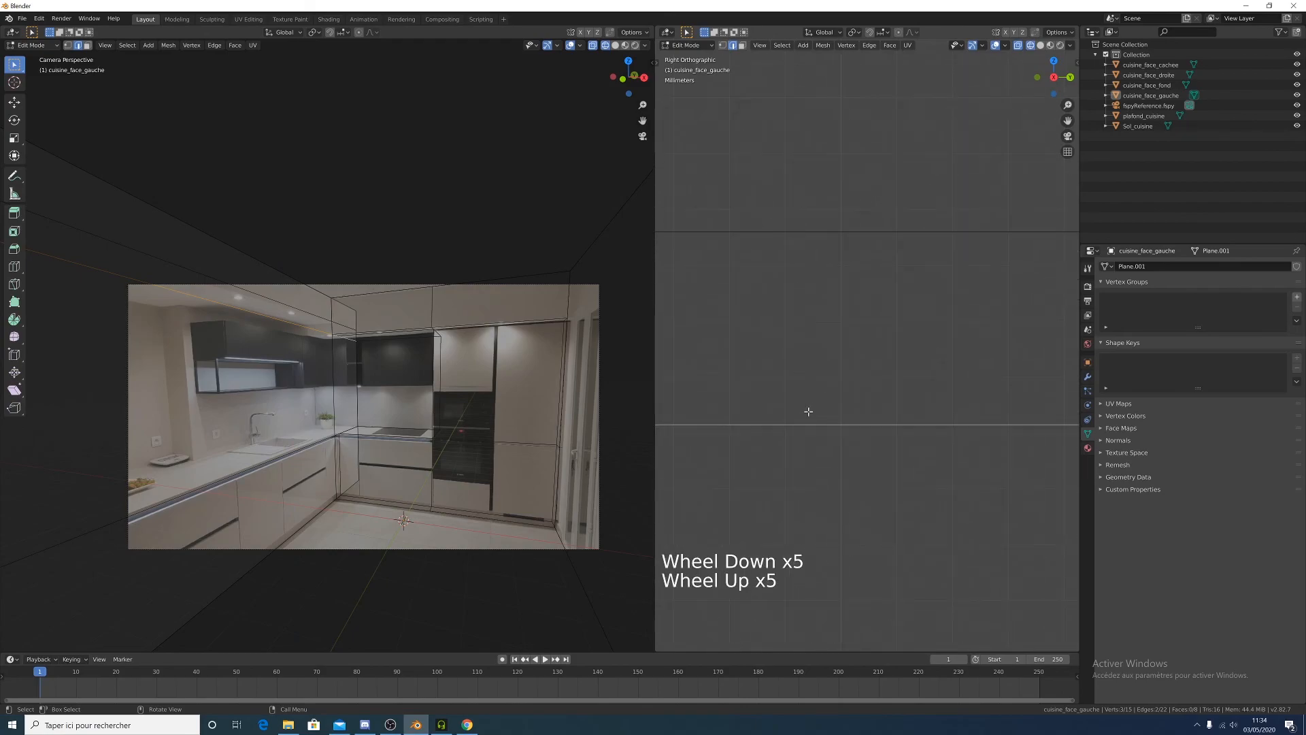
{"action": "key", "text": "g"}
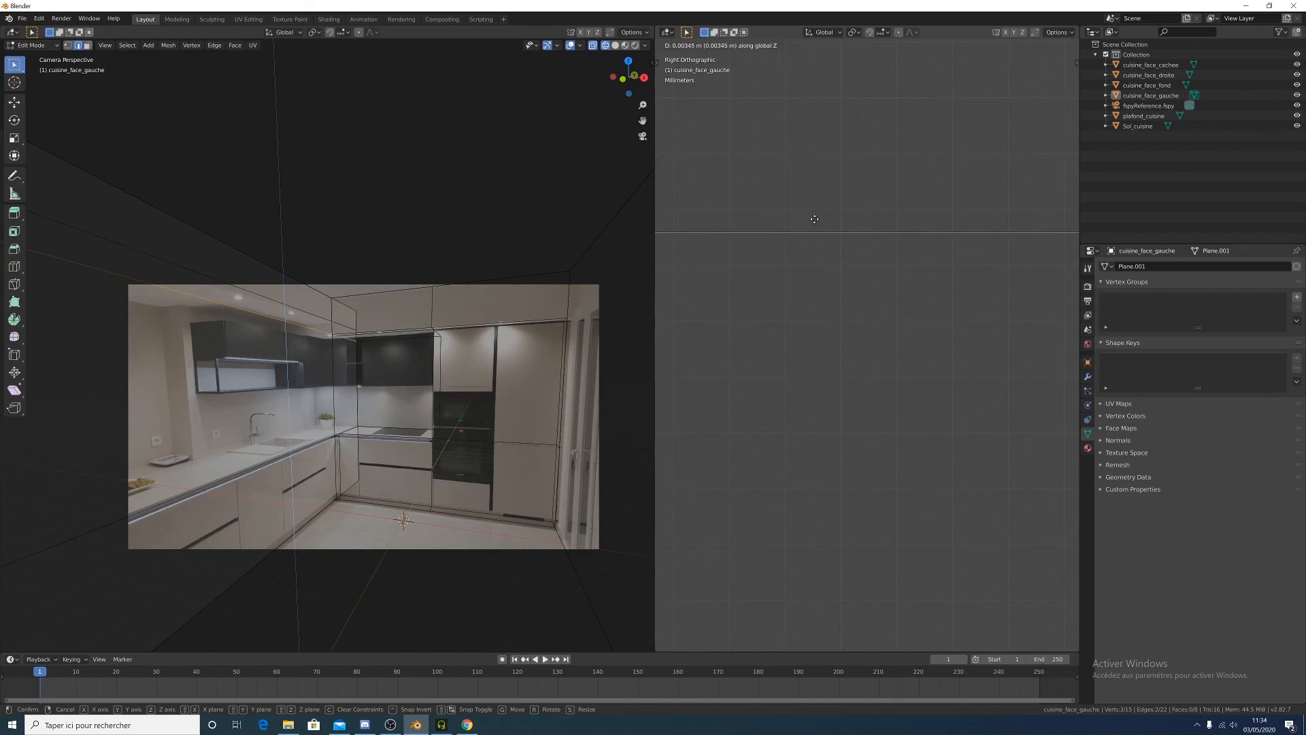
{"action": "left_click", "coordinate": [814, 219]}
{"action": "scroll", "coordinate": [881, 285], "scroll_direction": "up", "scroll_amount": 5}
{"action": "middle_click_drag", "start_coordinate": [882, 285], "coordinate": [848, 437], "text": "shift"}
{"action": "scroll", "coordinate": [863, 393], "scroll_direction": "up", "scroll_amount": 5}
{"action": "scroll", "coordinate": [863, 394], "scroll_direction": "up", "scroll_amount": 3, "text": "shift"}
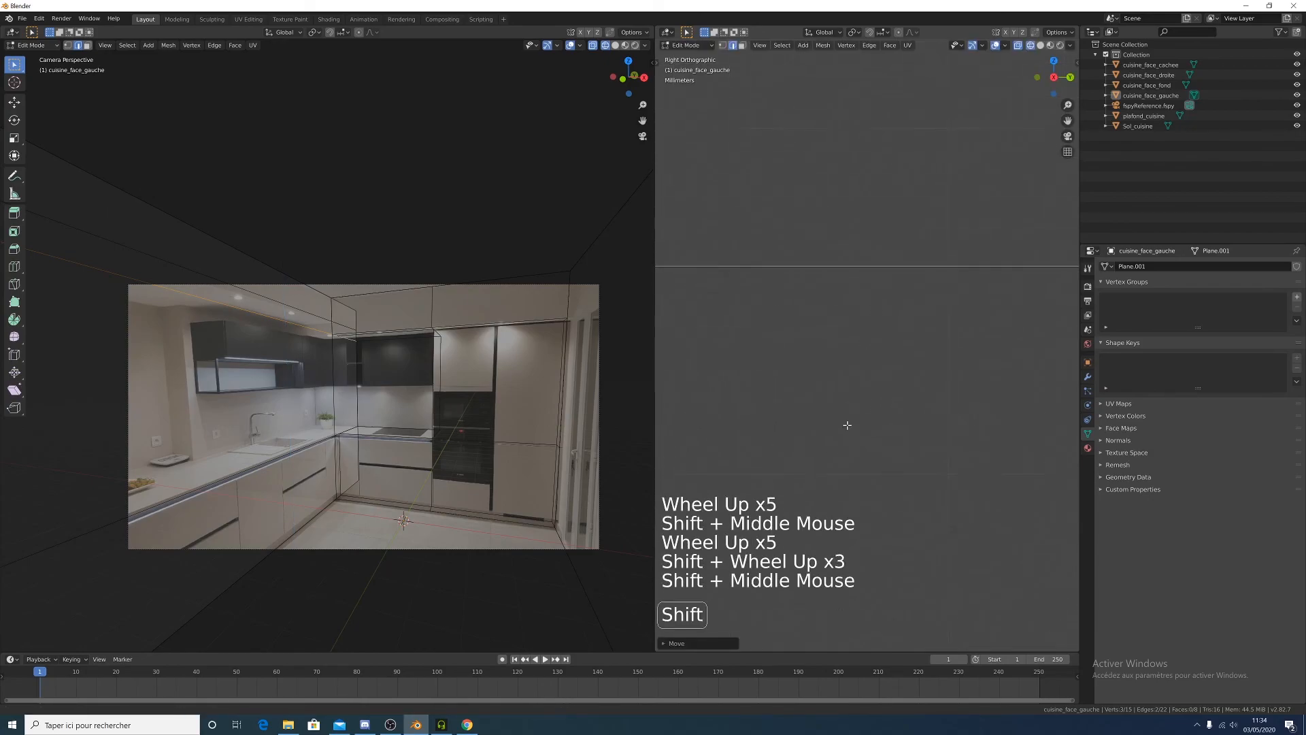
{"action": "scroll", "coordinate": [860, 428], "scroll_direction": "up", "scroll_amount": 6}
{"action": "scroll", "coordinate": [860, 427], "scroll_direction": "up", "scroll_amount": 5}
{"action": "scroll", "coordinate": [825, 361], "scroll_direction": "down", "scroll_amount": 20}
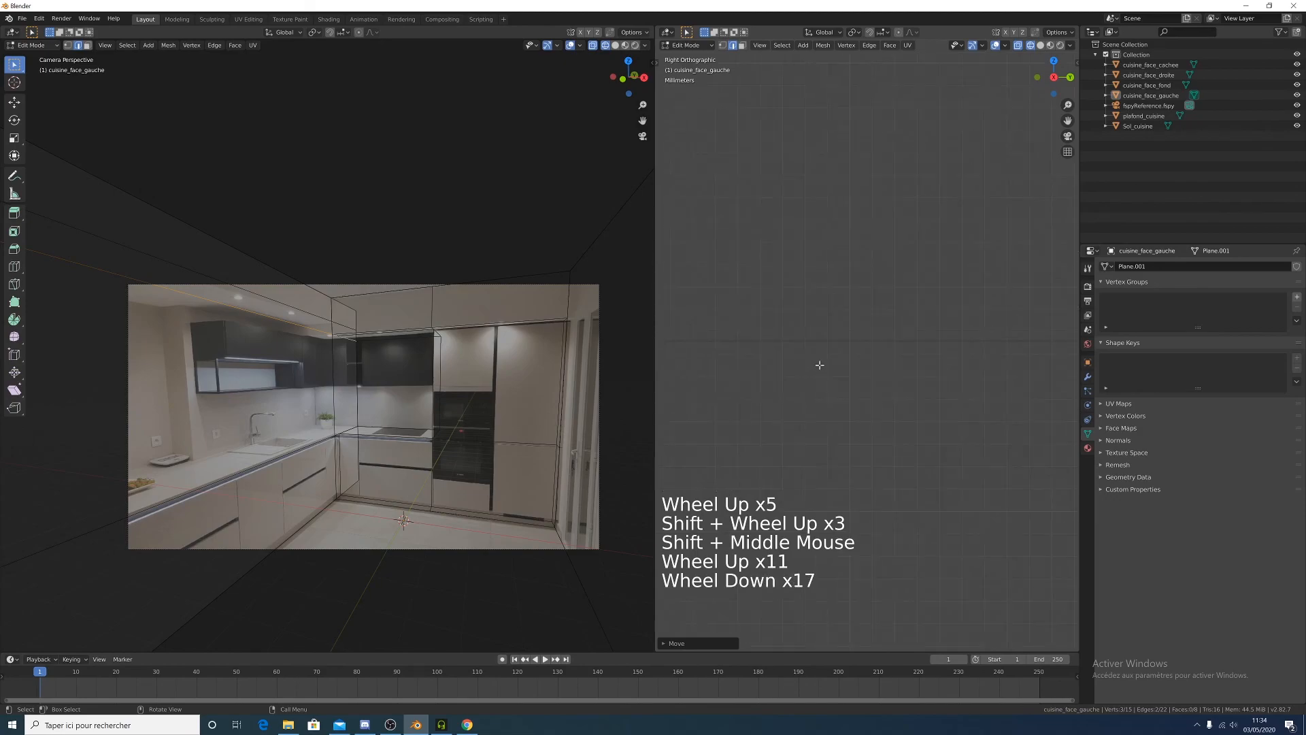
{"action": "scroll", "coordinate": [813, 370], "scroll_direction": "down", "scroll_amount": 13}
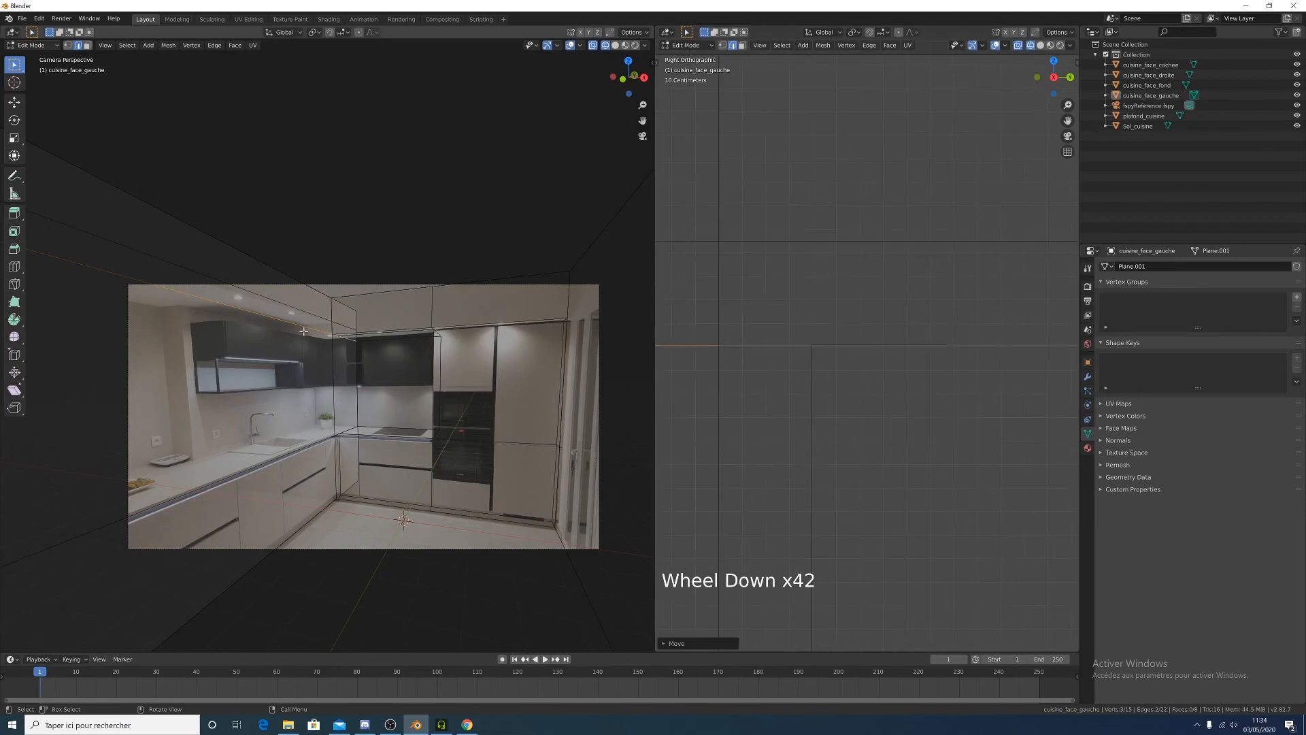
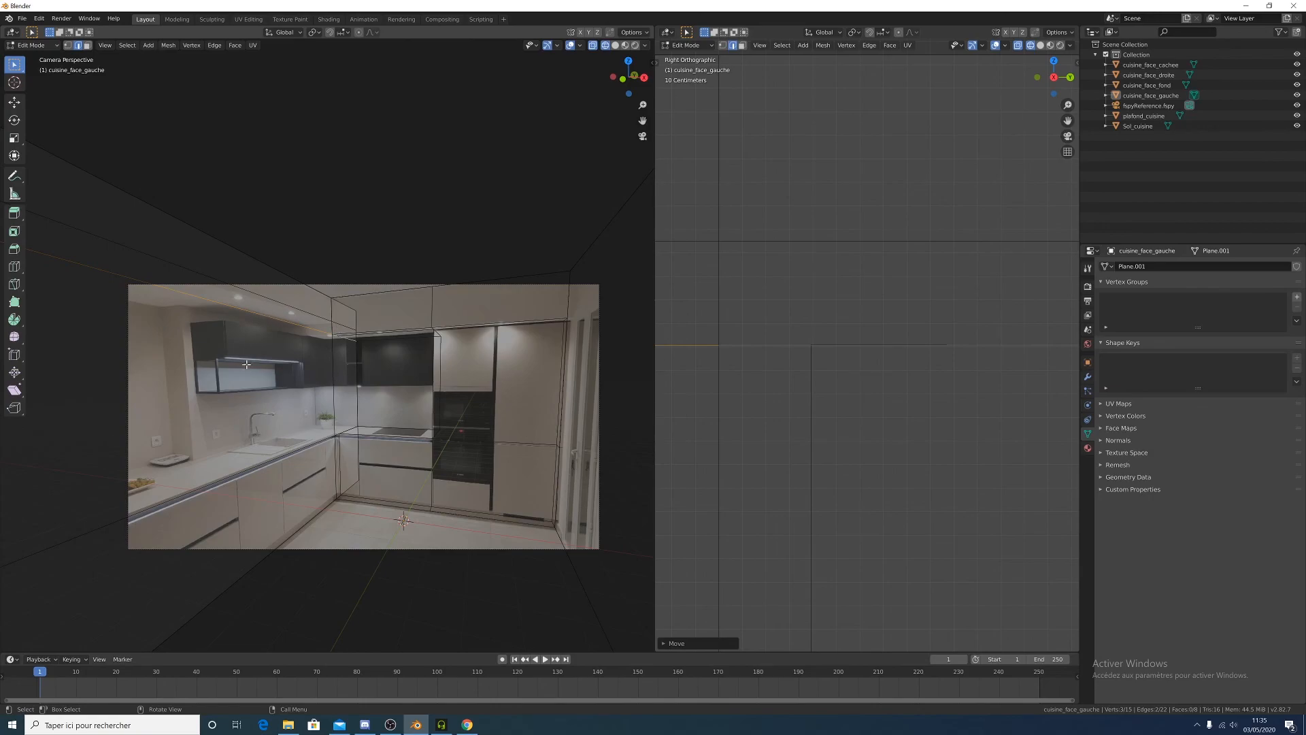
In solid face-selection mode, select the left wall's backsplash face, the adjoining face inside the back recess, and the strip above the backsplash
{"action": "key", "text": "3"}
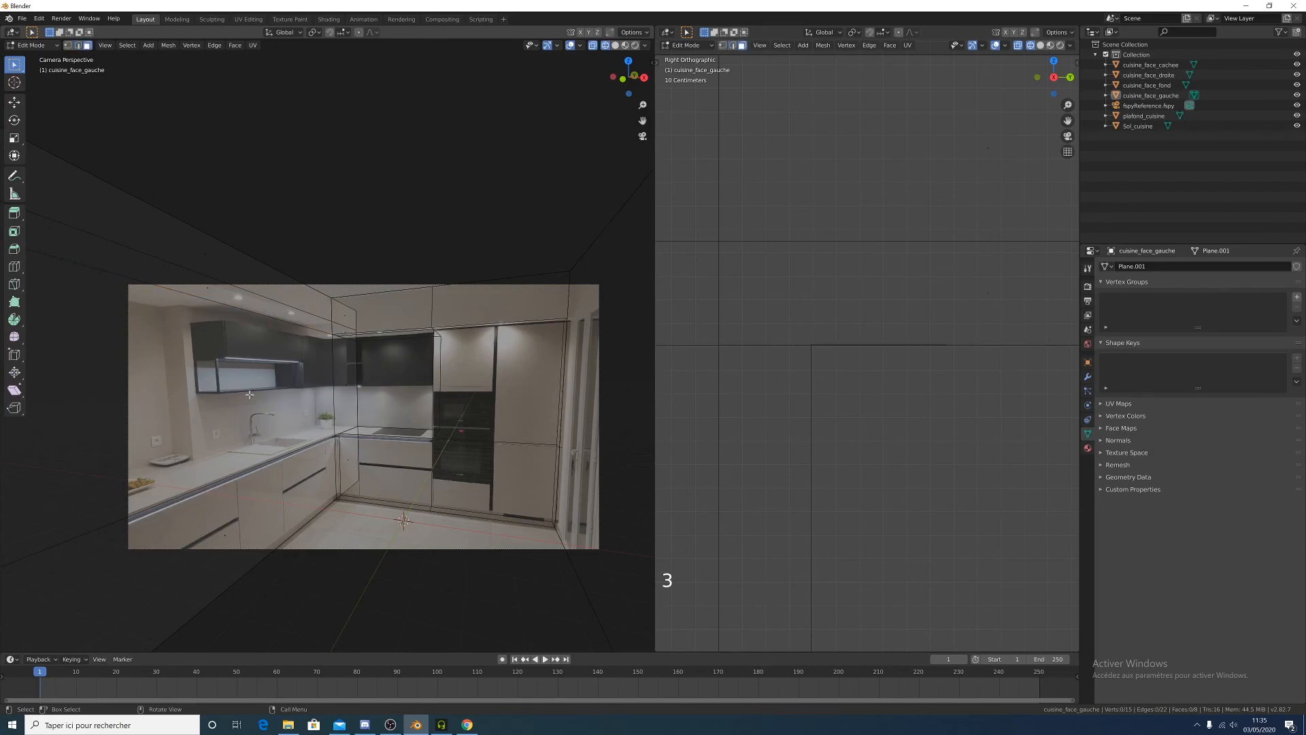
{"action": "key", "text": "z"}
{"action": "left_click", "coordinate": [272, 395]}
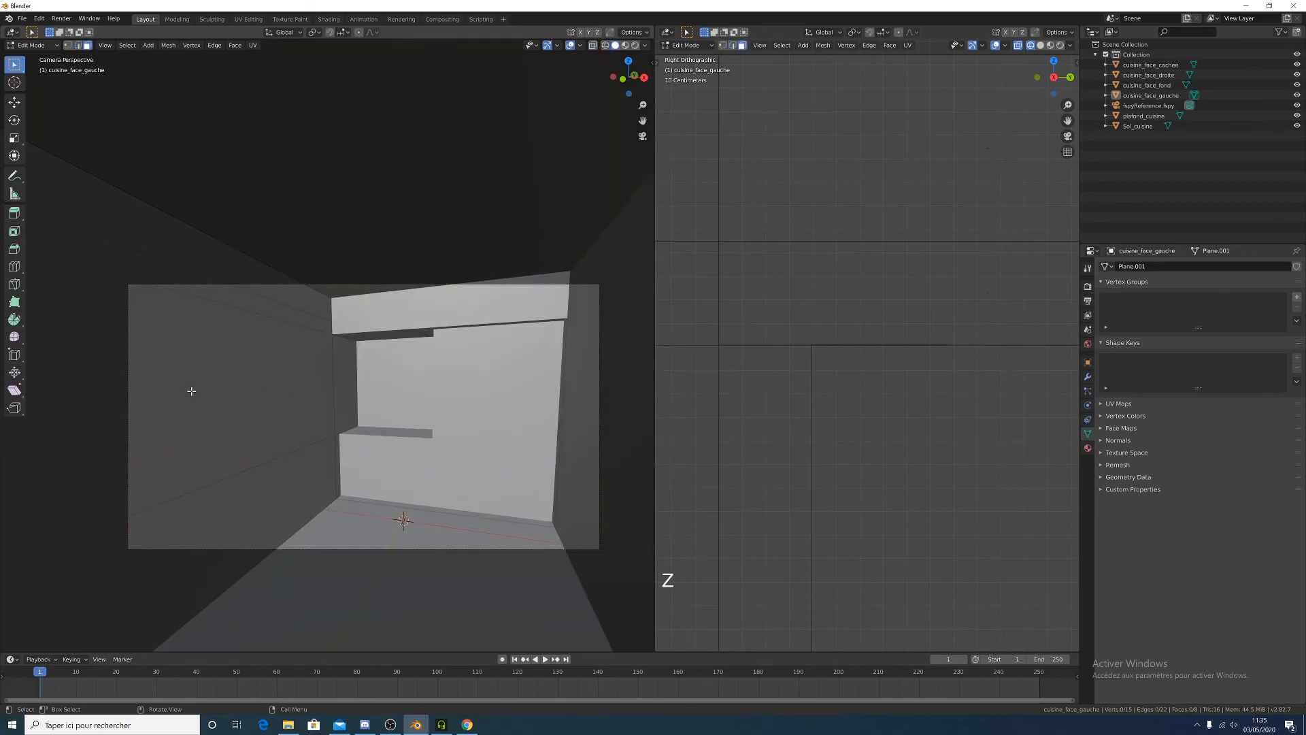
{"action": "left_click", "coordinate": [313, 381]}
{"action": "left_click", "coordinate": [348, 385], "text": "shift"}
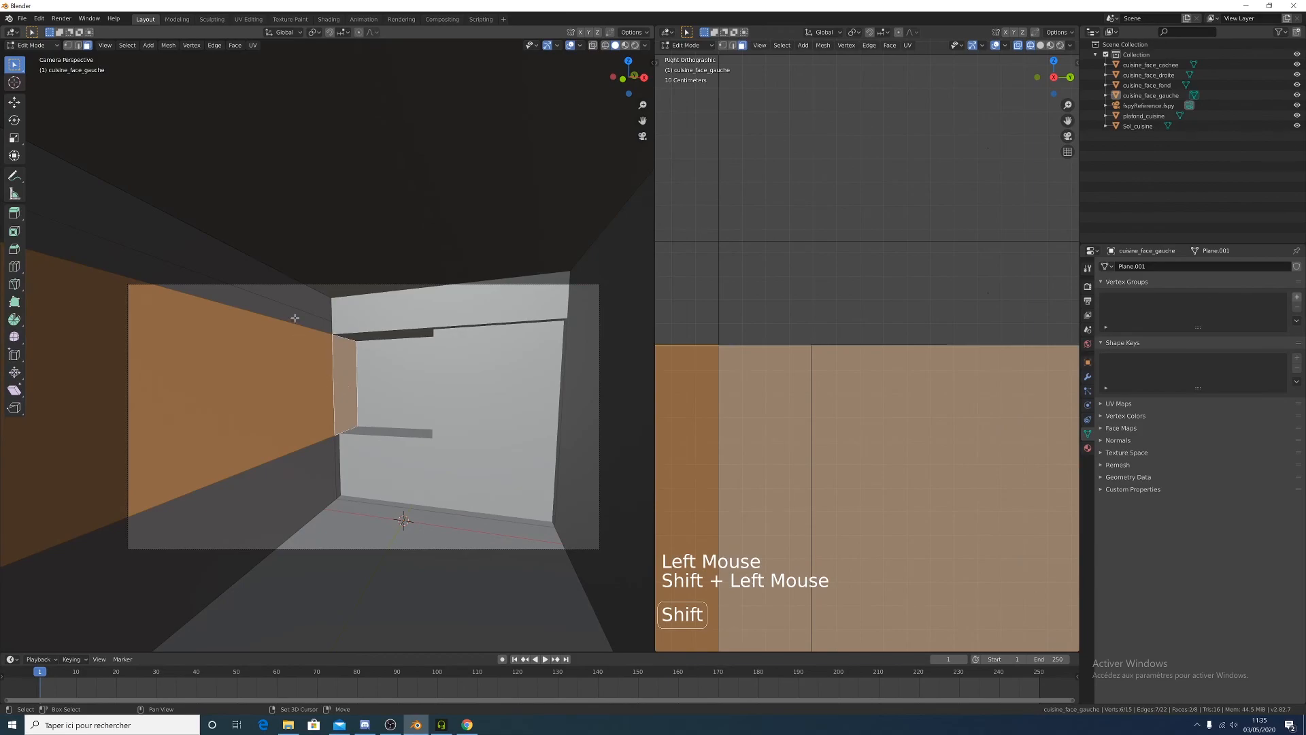
{"action": "left_click", "coordinate": [294, 317], "text": "shift"}
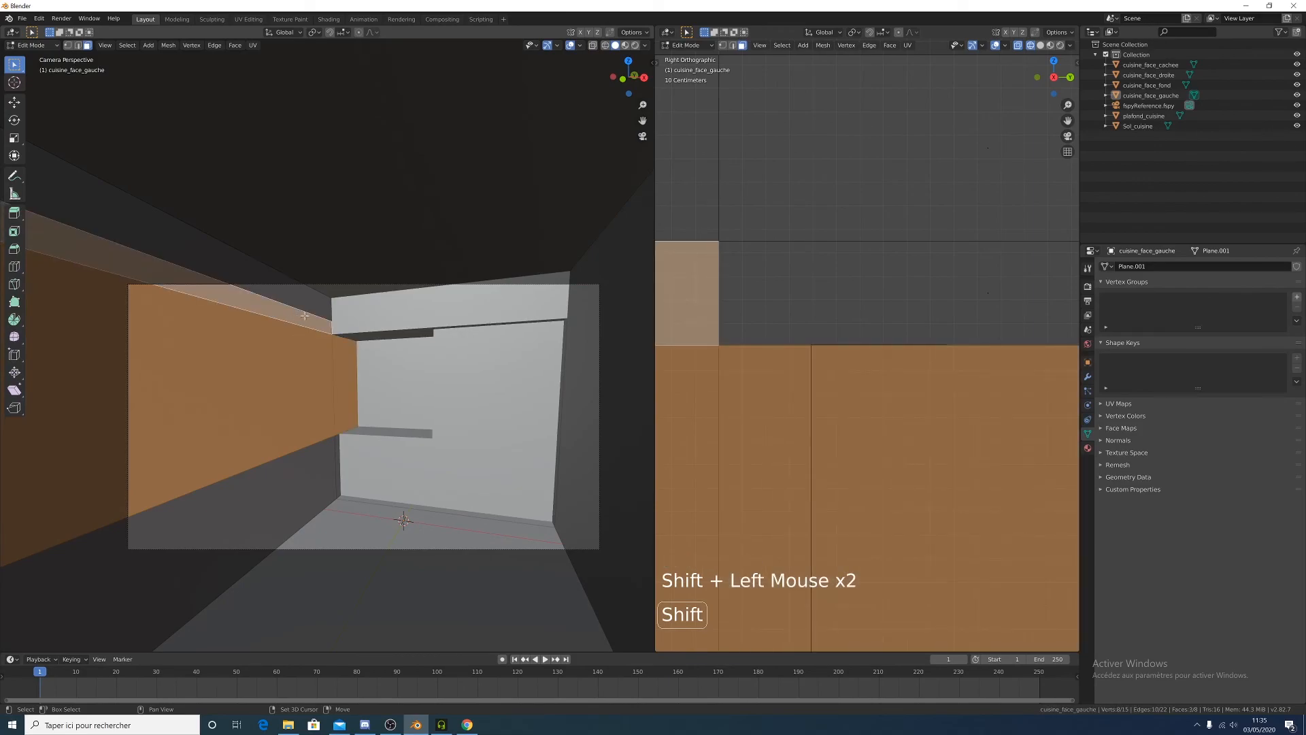
Extrude the three selected left-wall faces outward in top orthographic view to deepen the recess above the worktop
{"action": "key", "text": "z"}
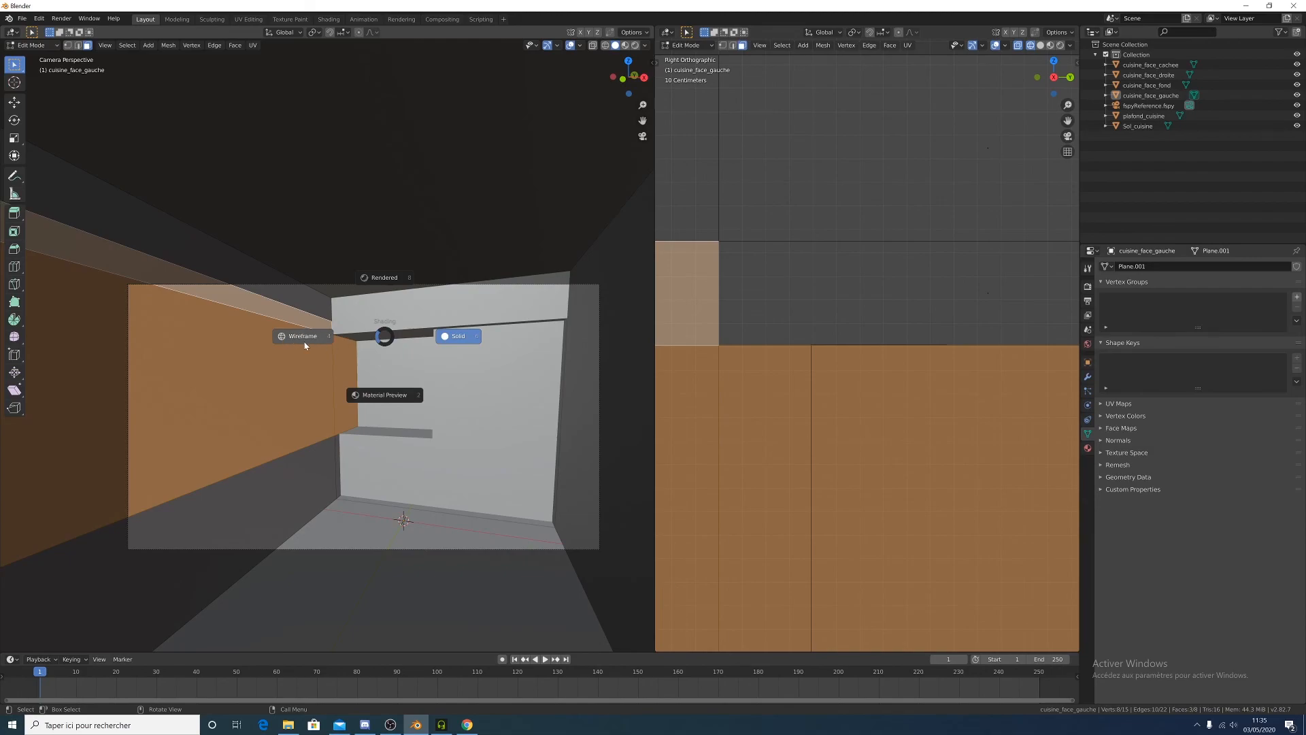
{"action": "left_click", "coordinate": [338, 336]}
{"action": "scroll", "coordinate": [380, 362], "scroll_direction": "up", "scroll_amount": 4}
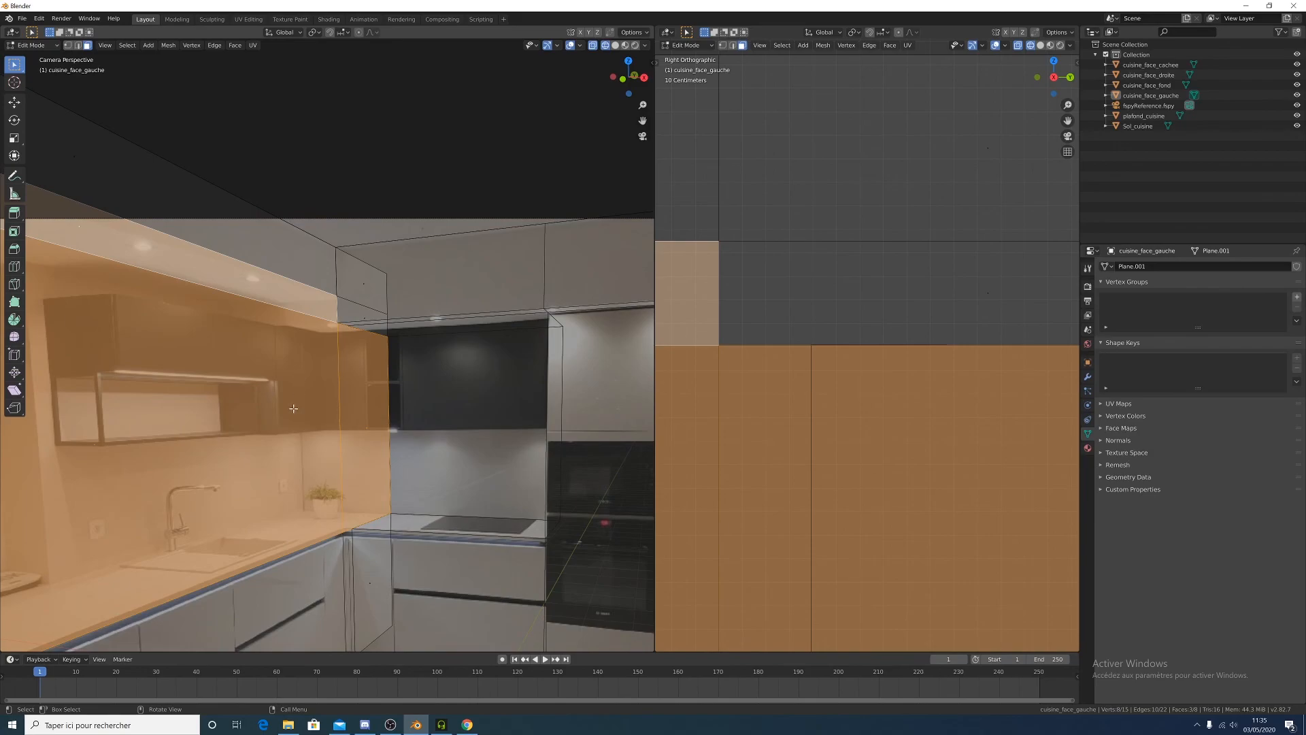
{"action": "scroll", "coordinate": [299, 392], "scroll_direction": "down", "scroll_amount": 5}
{"action": "scroll", "coordinate": [838, 442], "scroll_direction": "down", "scroll_amount": 7}
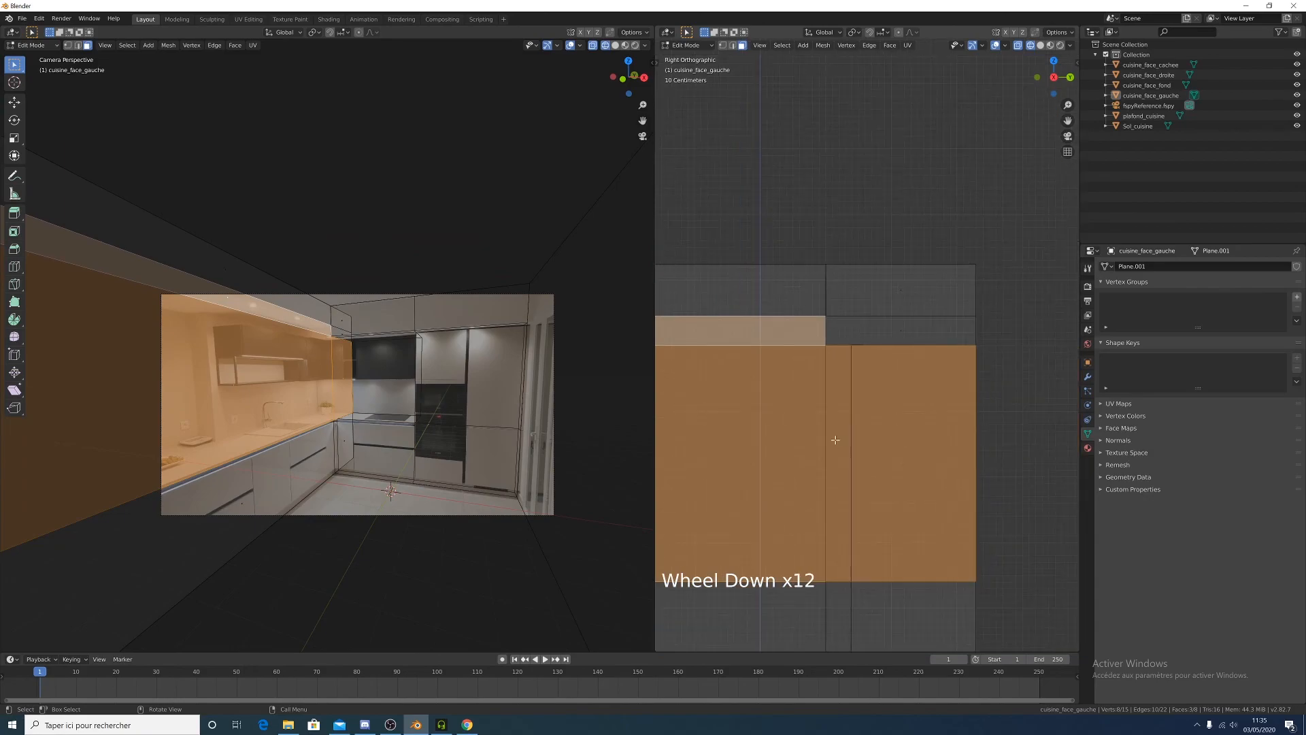
{"action": "scroll", "coordinate": [838, 442], "scroll_direction": "down", "scroll_amount": 3}
{"action": "middle_click_drag", "start_coordinate": [799, 422], "coordinate": [819, 384]}
{"action": "key", "text": "KP_7"}
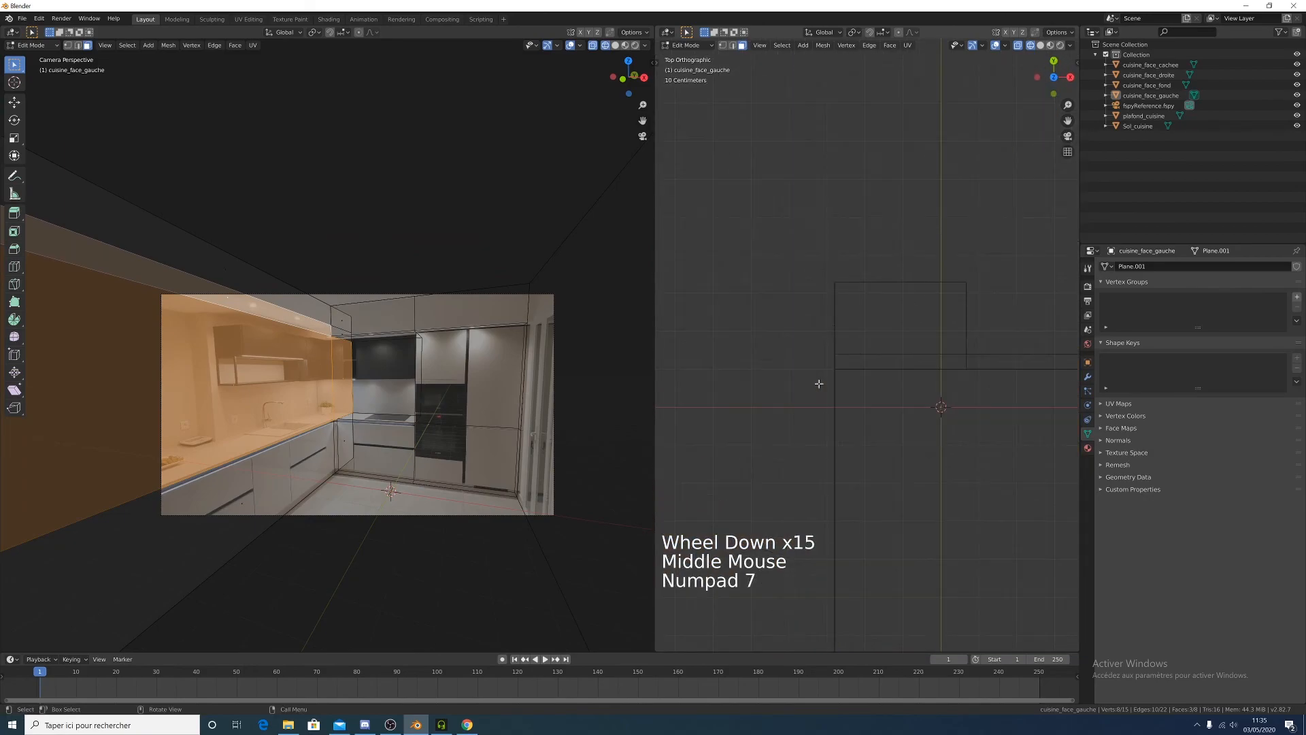
{"action": "scroll", "coordinate": [865, 452], "scroll_direction": "down", "scroll_amount": 5}
{"action": "scroll", "coordinate": [873, 469], "scroll_direction": "up", "scroll_amount": 7}
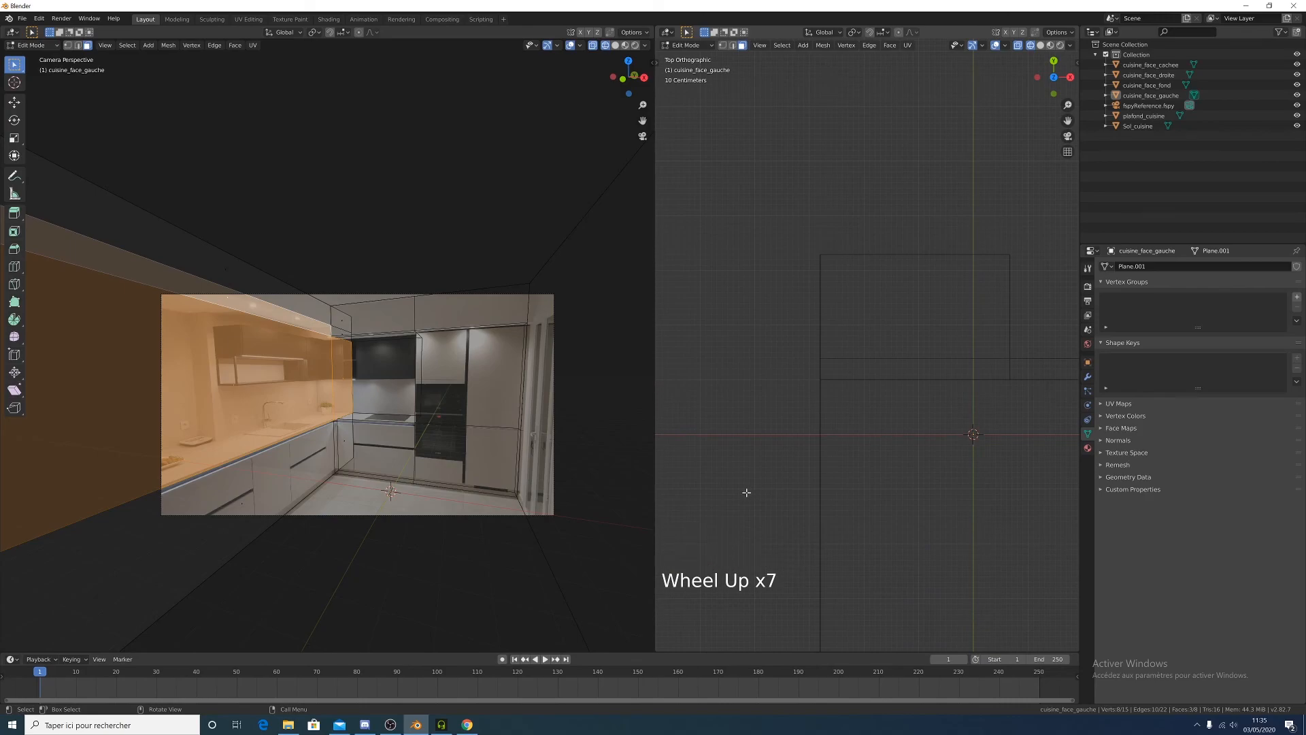
{"action": "key", "text": "e"}
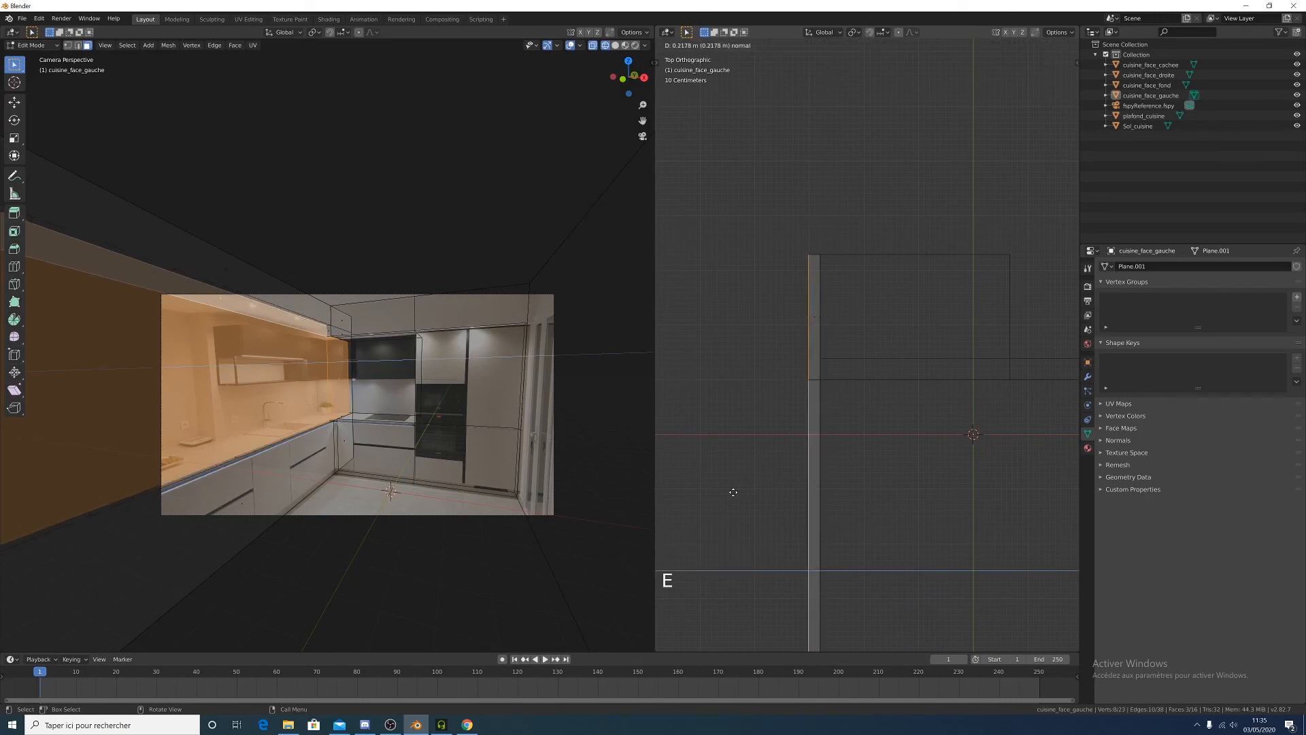
{"action": "left_click", "coordinate": [1055, 488]}
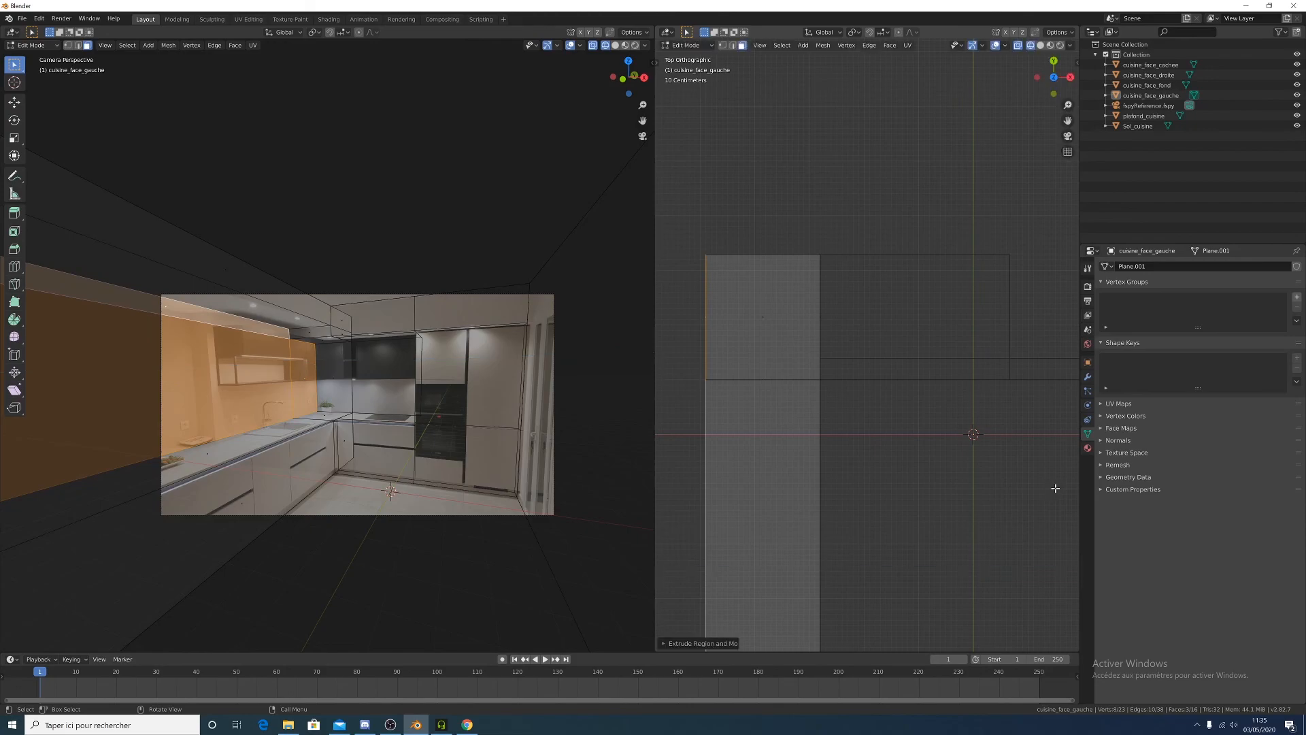
Move the extruded faces along X until their inner edge matches the back corner of the kitchen in the reference photo
{"action": "scroll", "coordinate": [408, 408], "scroll_direction": "up", "scroll_amount": 7}
{"action": "middle_click_drag", "start_coordinate": [378, 490], "coordinate": [480, 432], "text": "shift"}
{"action": "scroll", "coordinate": [375, 335], "scroll_direction": "up", "scroll_amount": 4}
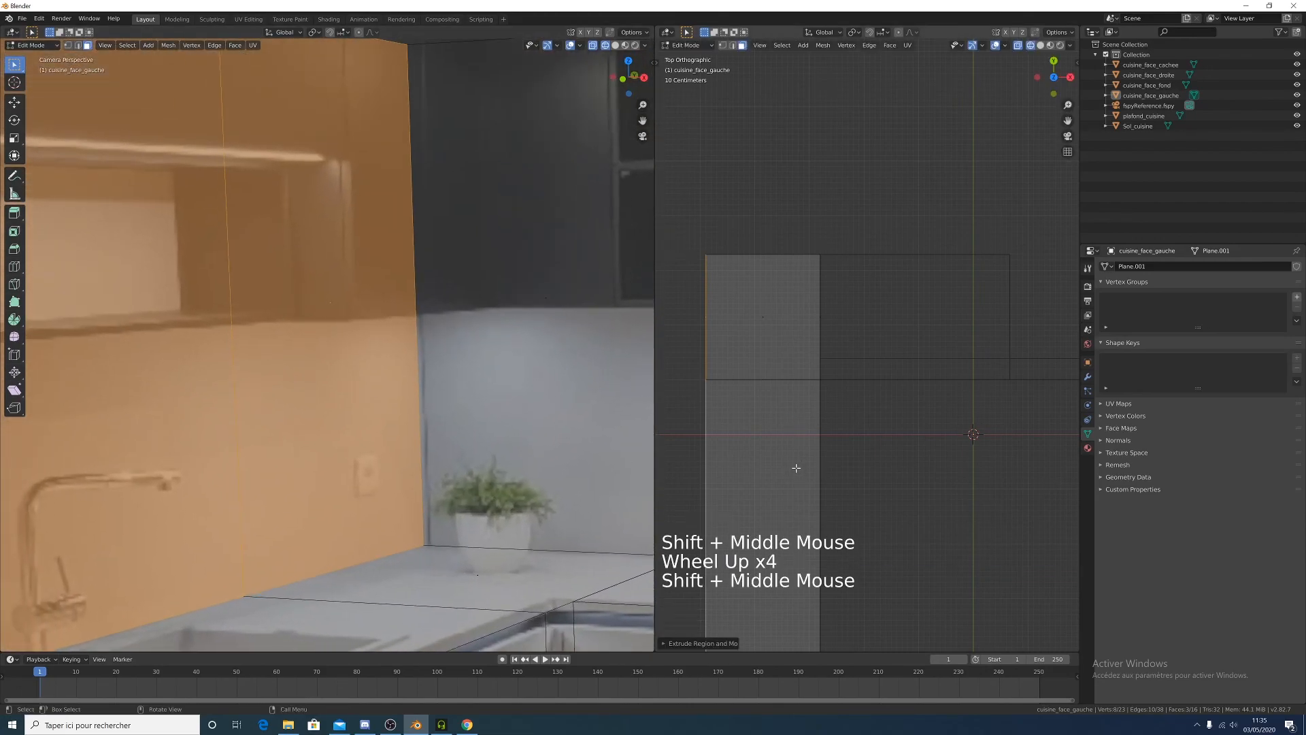
{"action": "key", "text": "g"}
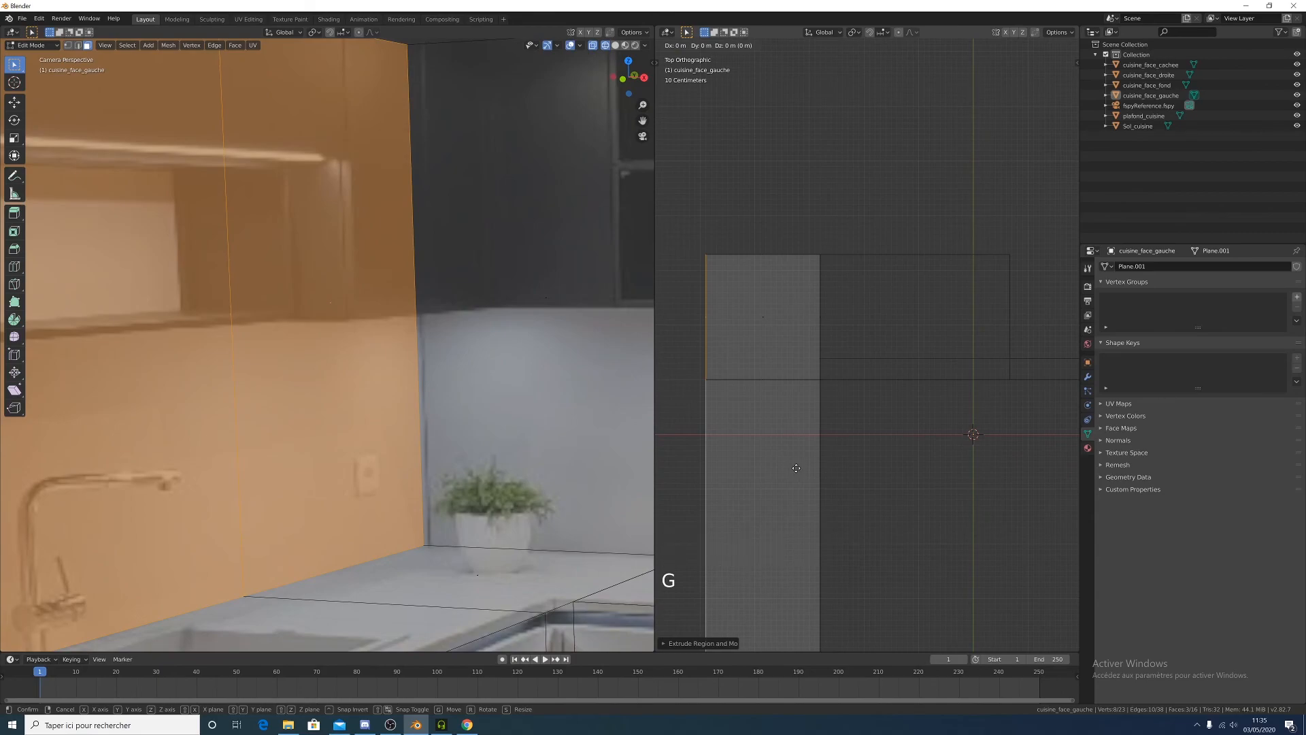
{"action": "key", "text": "x"}
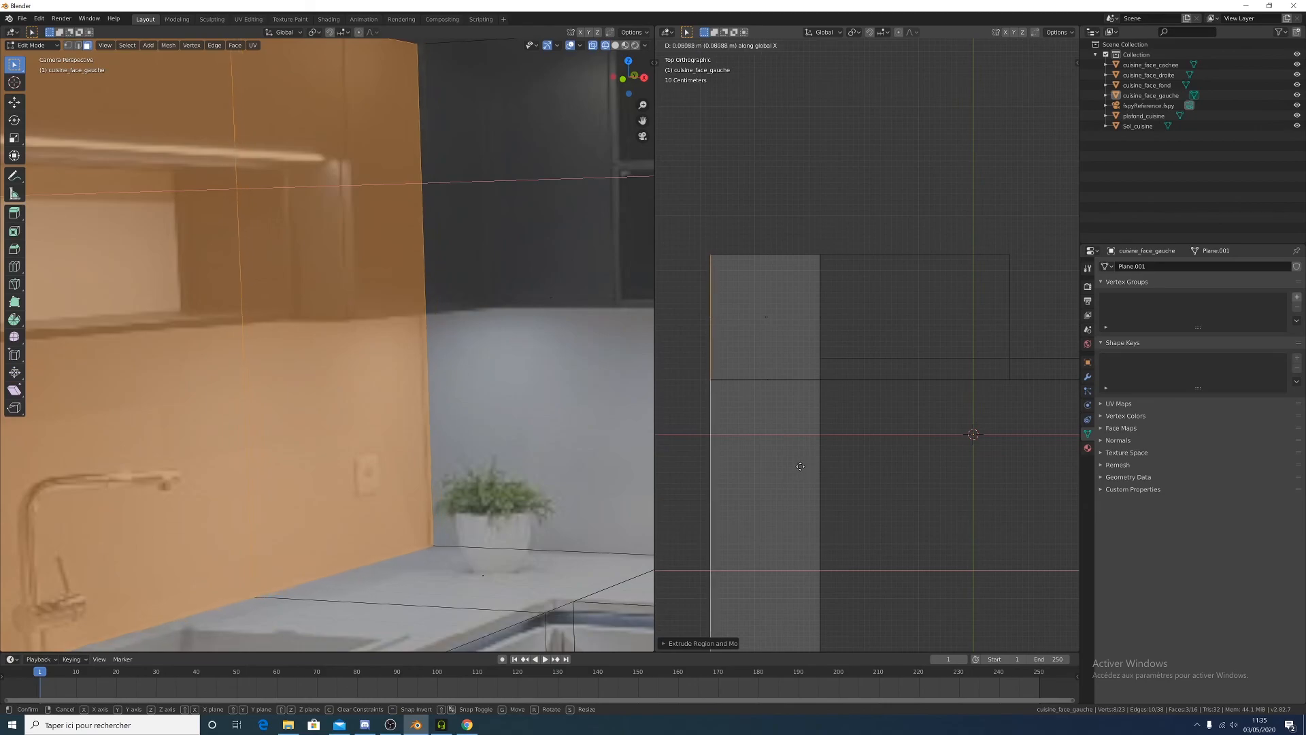
{"action": "left_click", "coordinate": [806, 466]}
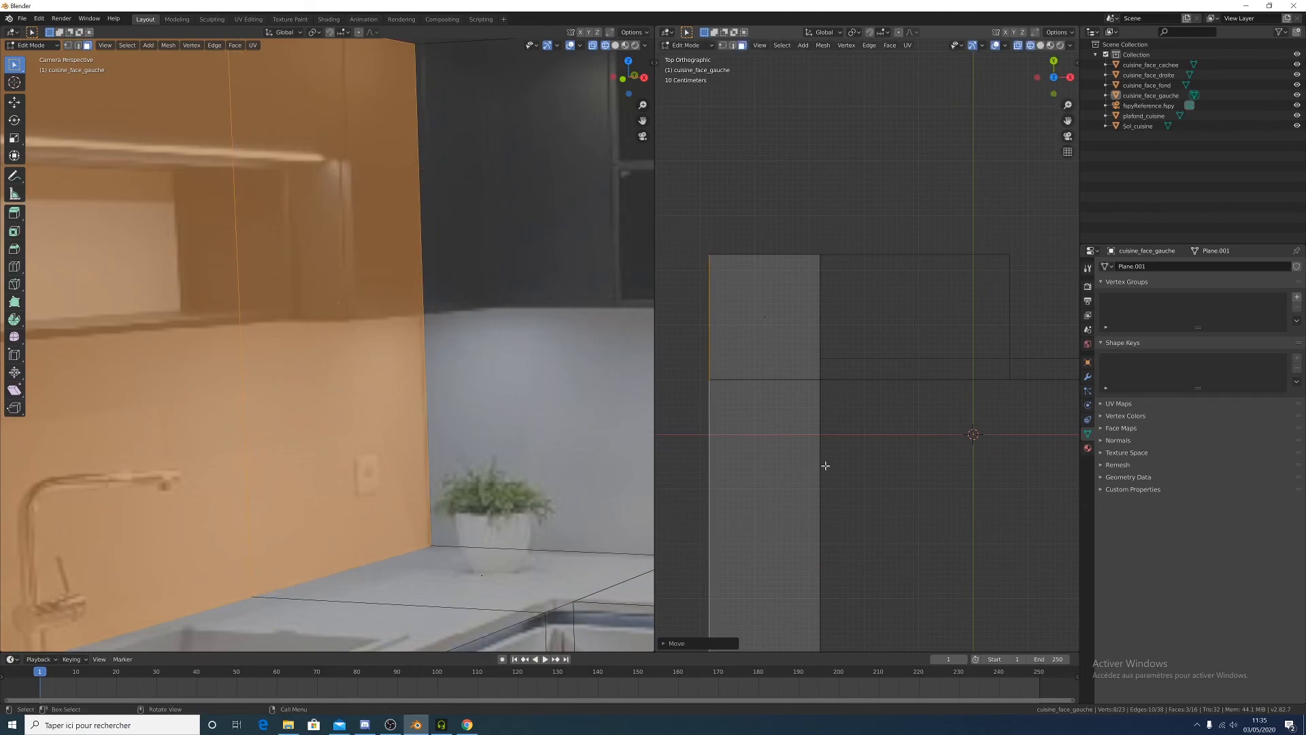
{"action": "right_click", "coordinate": [855, 444]}
Examine the extruded left-wall recess in solid shading from an orbited angle and from the camera
{"action": "scroll", "coordinate": [334, 329], "scroll_direction": "down", "scroll_amount": 6}
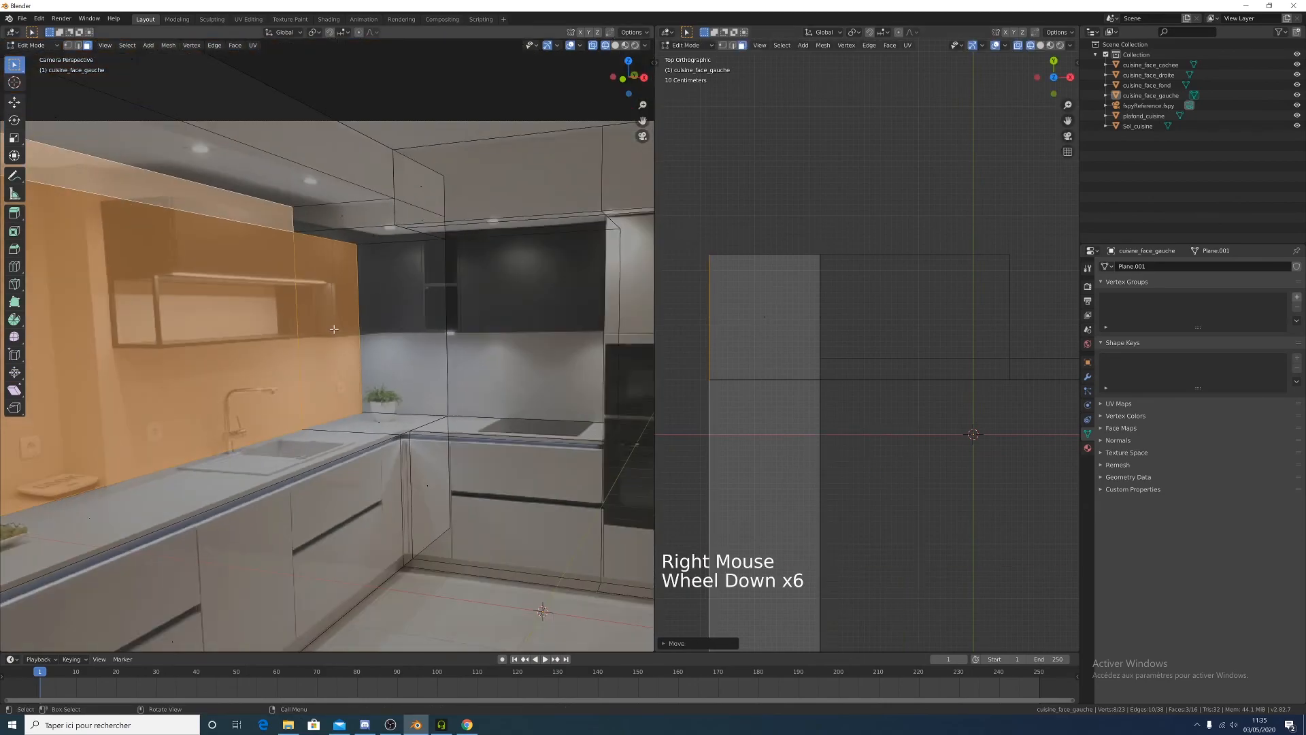
{"action": "scroll", "coordinate": [356, 324], "scroll_direction": "down", "scroll_amount": 5}
{"action": "key", "text": "z"}
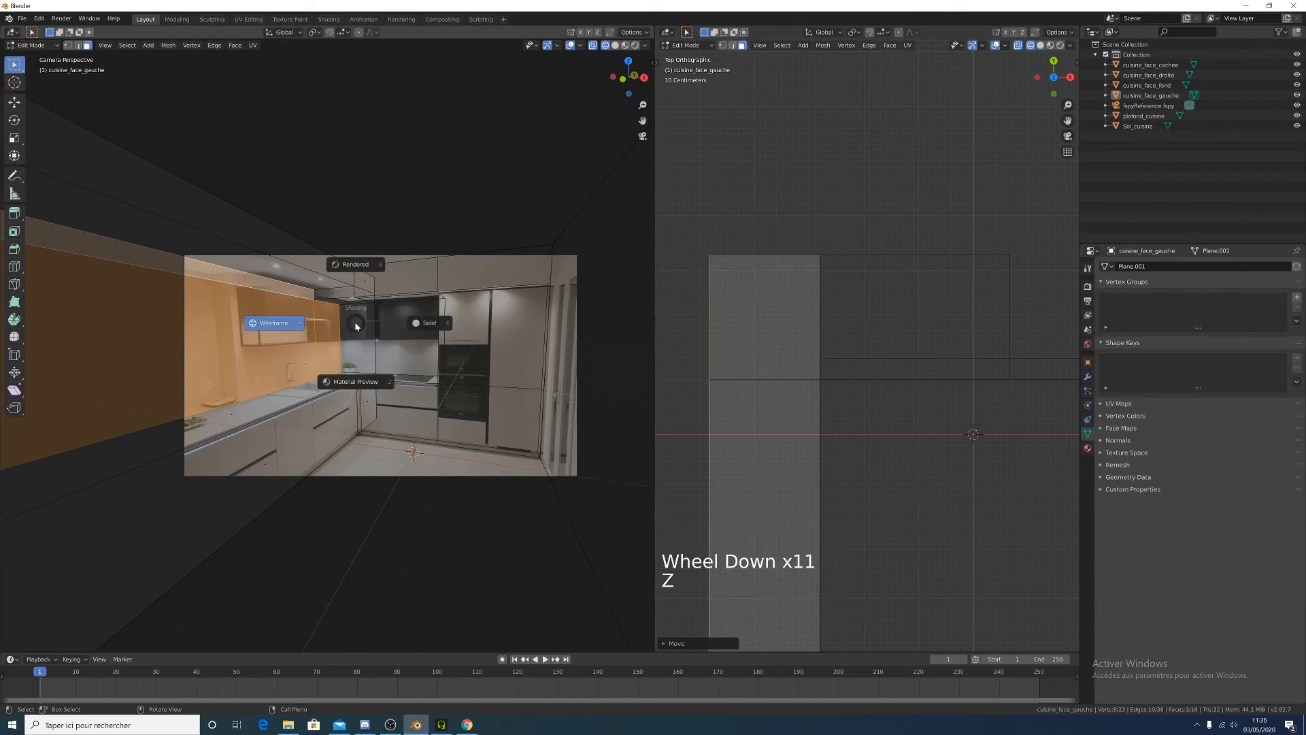
{"action": "left_click", "coordinate": [434, 329]}
{"action": "middle_click_drag", "start_coordinate": [434, 330], "coordinate": [355, 340]}
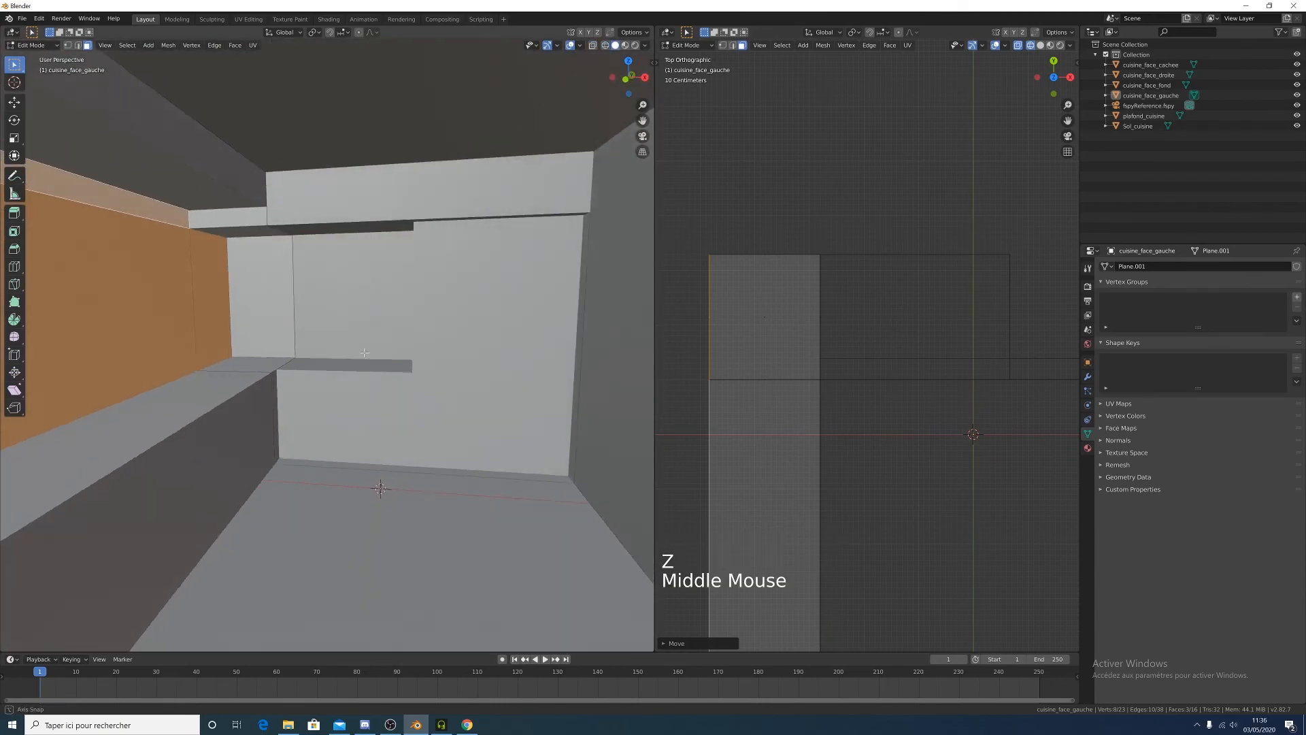
{"action": "scroll", "coordinate": [355, 340], "scroll_direction": "down", "scroll_amount": 1}
{"action": "key", "text": "KP_0"}
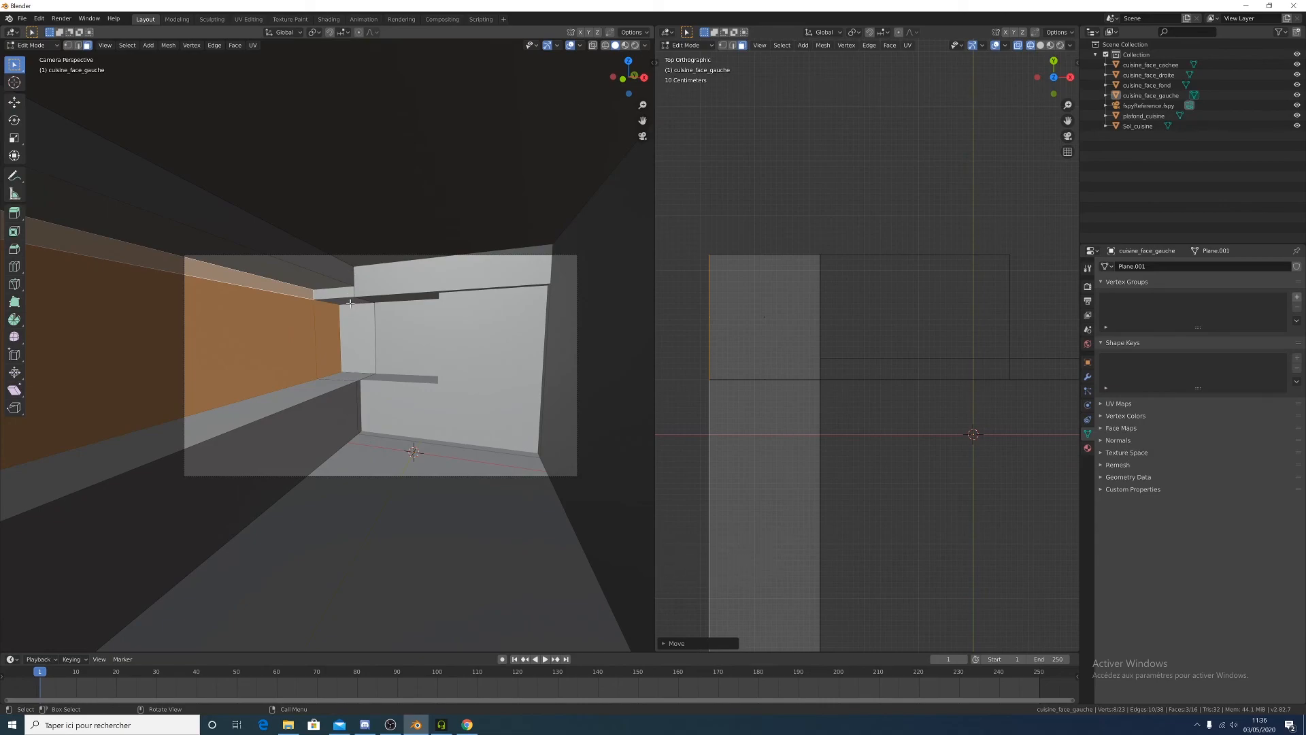
Set up matching camera views side by side, one in solid shading and the other in wireframe over the reference photo
{"action": "key", "text": "z"}
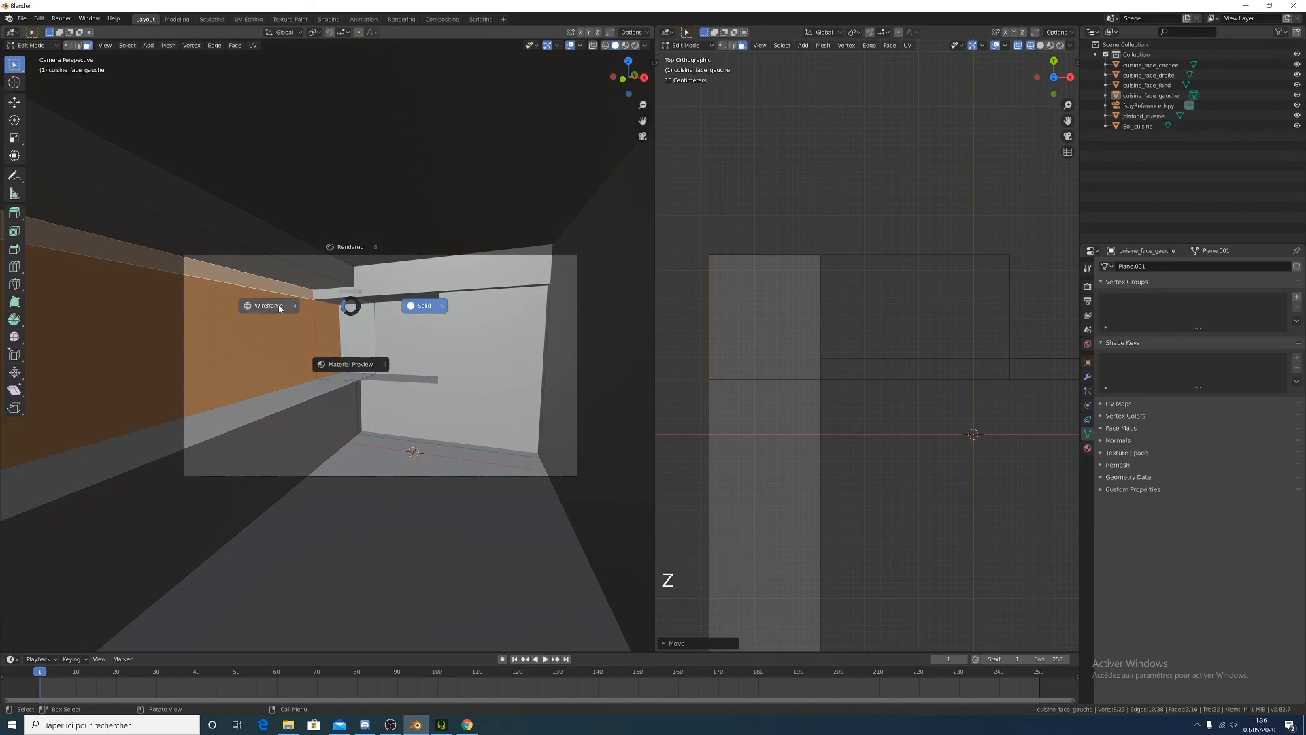
{"action": "scroll", "coordinate": [385, 335], "scroll_direction": "up", "scroll_amount": 4}
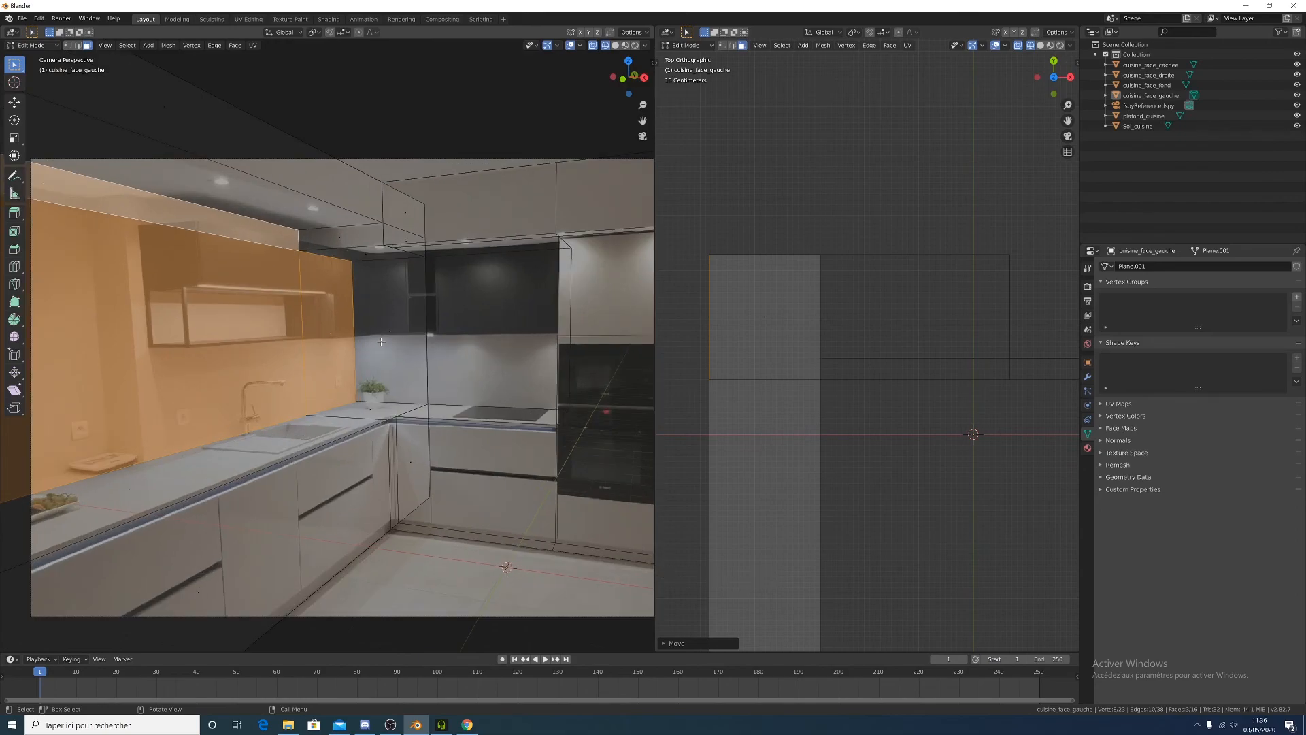
{"action": "key", "text": "KP_0"}
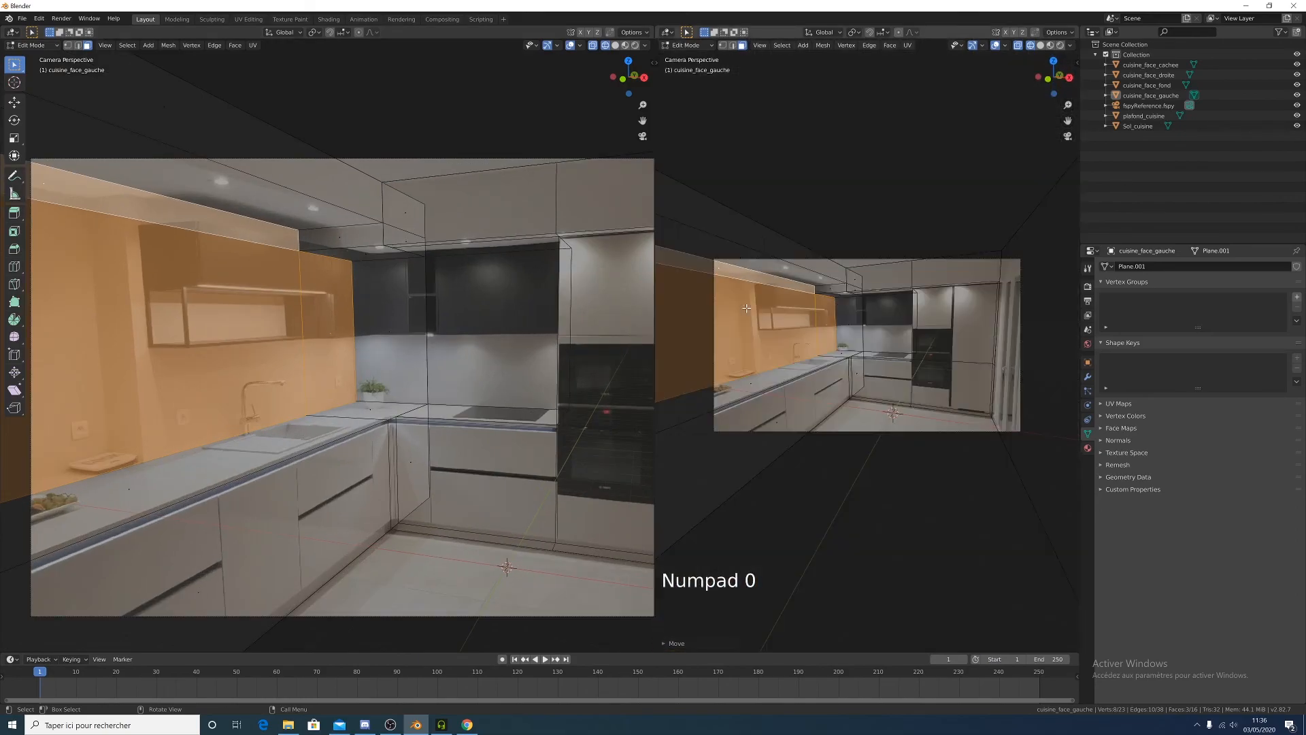
{"action": "scroll", "coordinate": [746, 308], "scroll_direction": "up", "scroll_amount": 4}
{"action": "key", "text": "z"}
{"action": "left_click", "coordinate": [452, 370]}
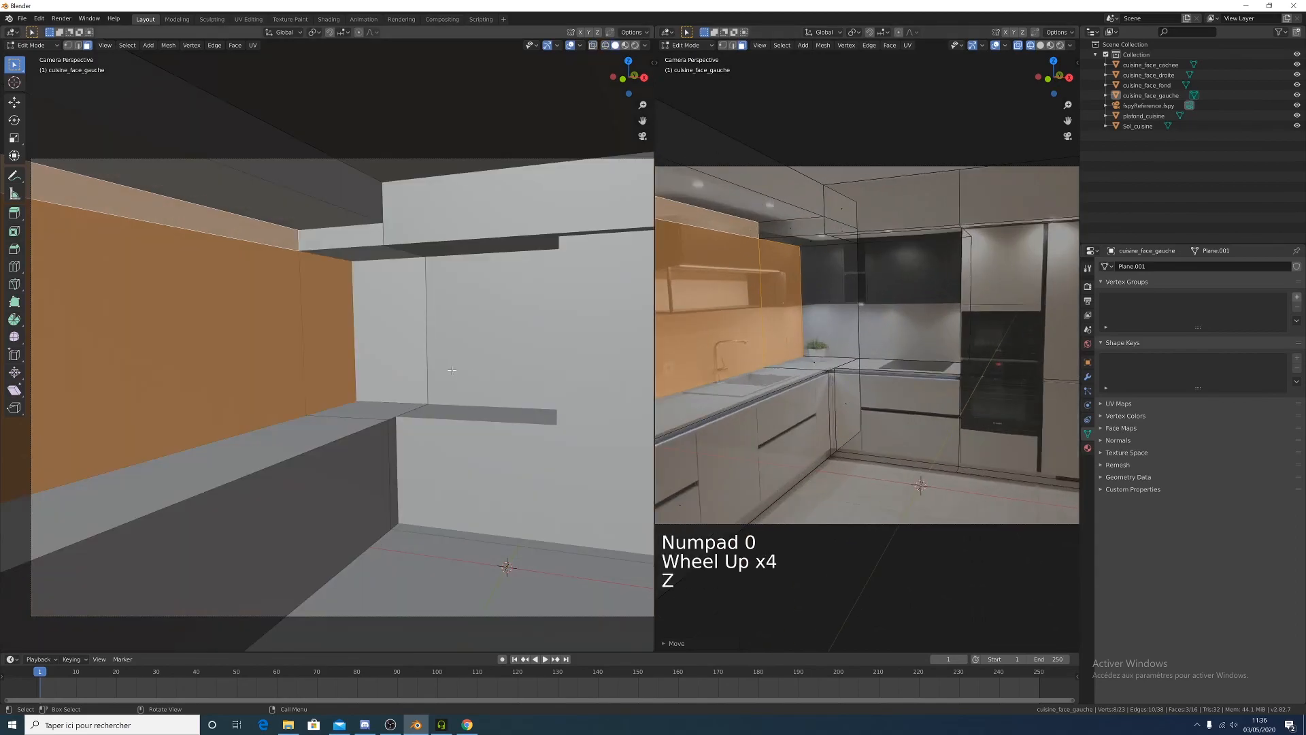
{"action": "scroll", "coordinate": [611, 384], "scroll_direction": "down", "scroll_amount": 2}
{"action": "scroll", "coordinate": [918, 360], "scroll_direction": "down", "scroll_amount": 2}
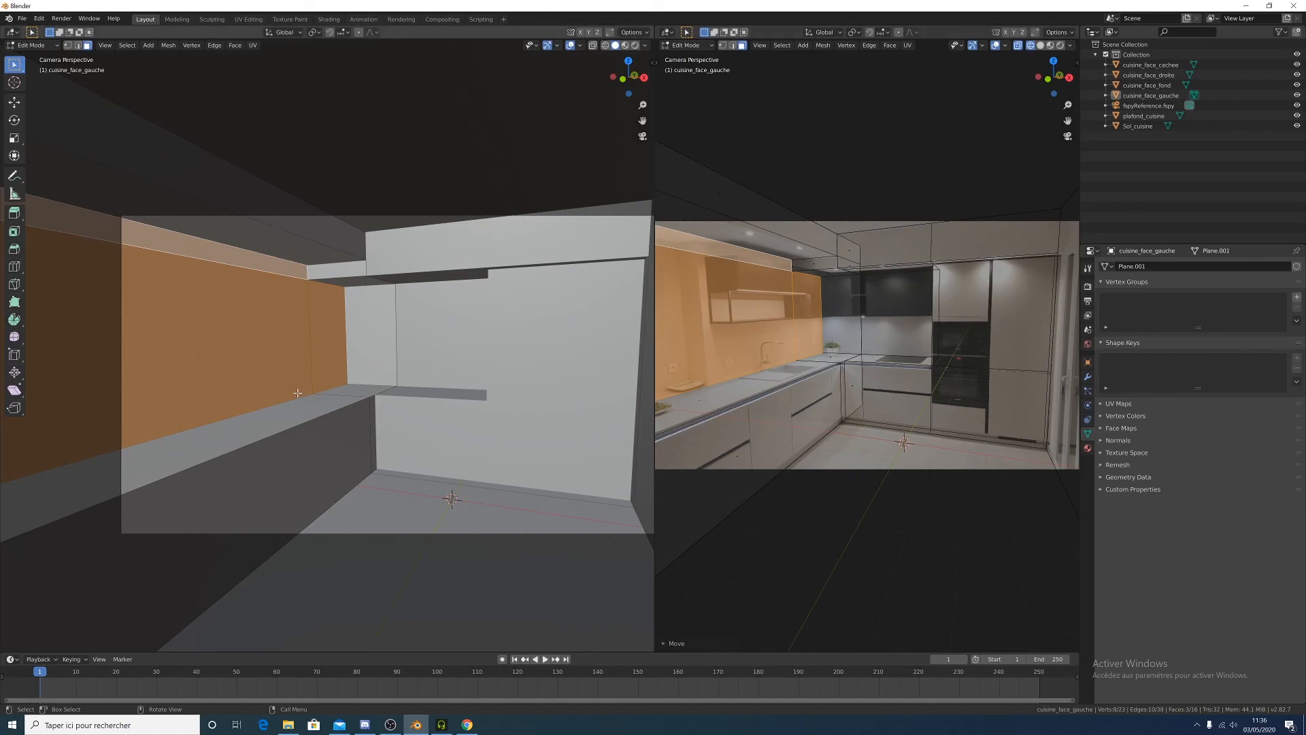
Add a vertical loop cut through the left wall at the wall offset beside the upper cabinets, and switch to face selection with nothing selected
{"action": "key", "text": "ctrl+r"}
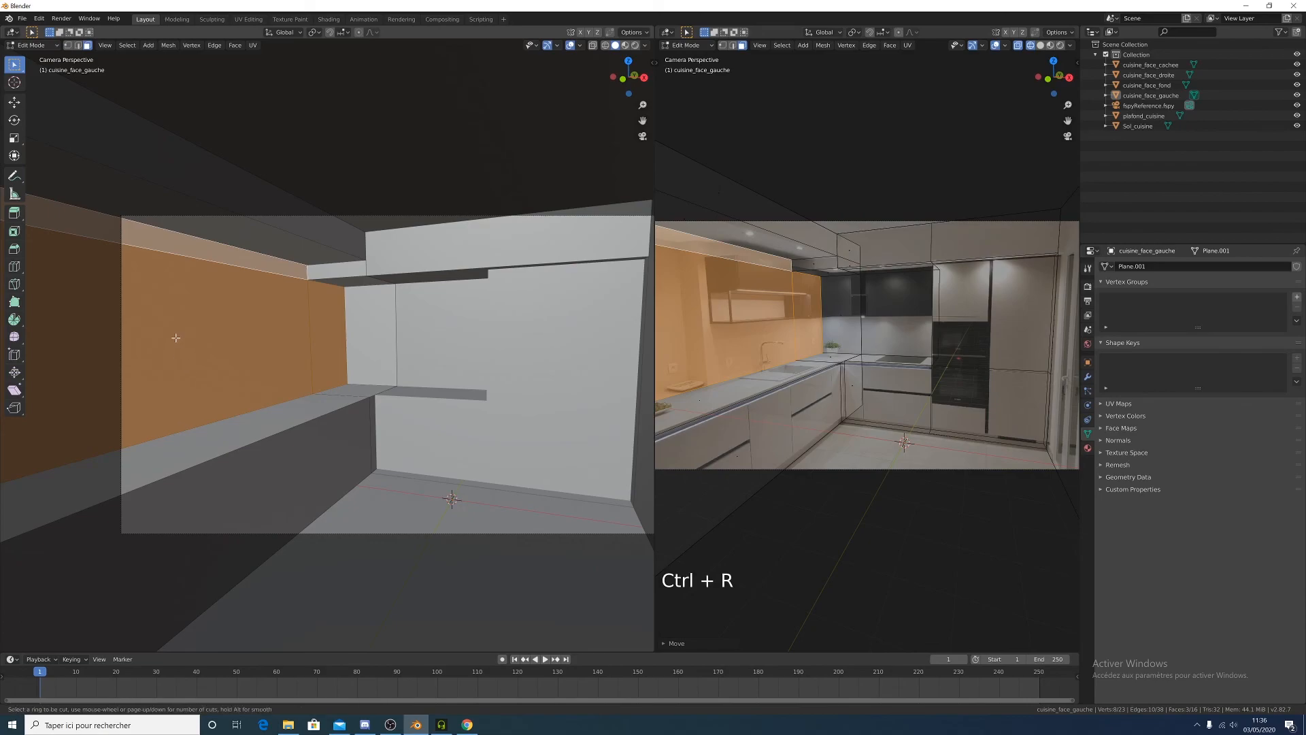
{"action": "left_click", "coordinate": [158, 244]}
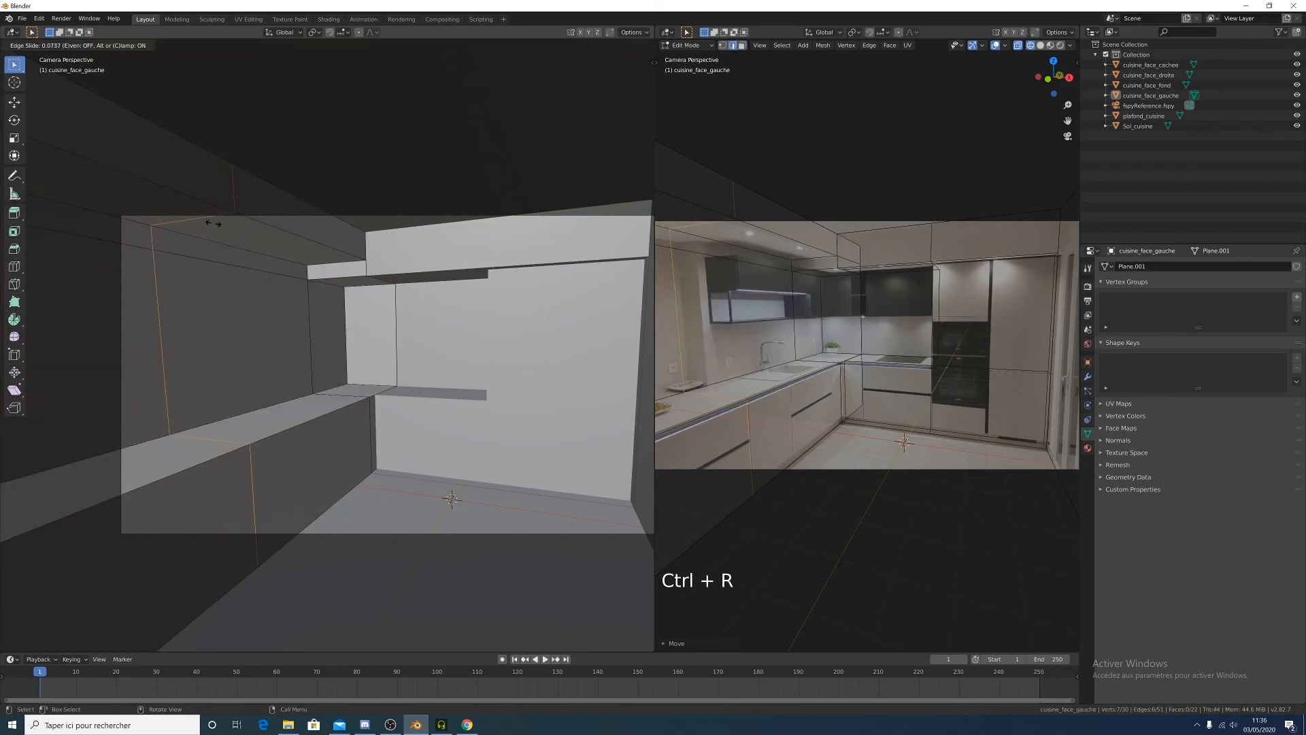
{"action": "left_click", "coordinate": [312, 186]}
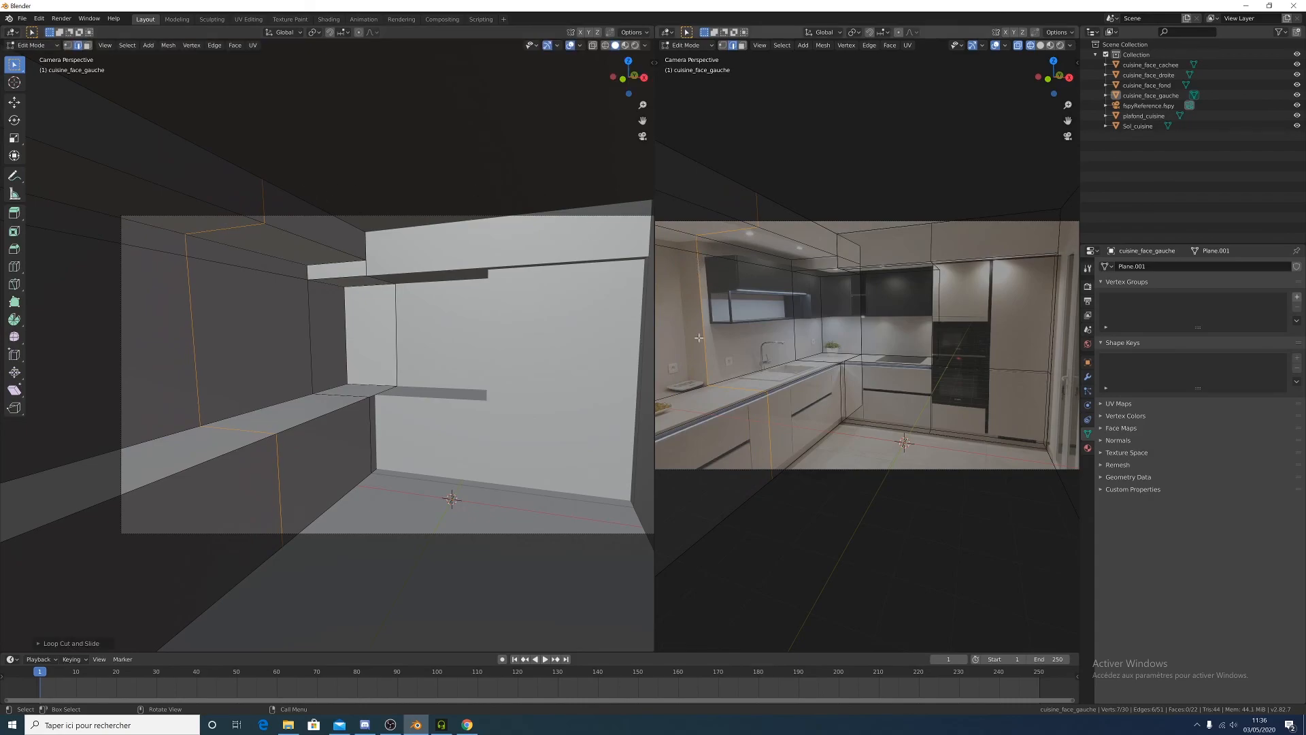
{"action": "left_click", "coordinate": [166, 350]}
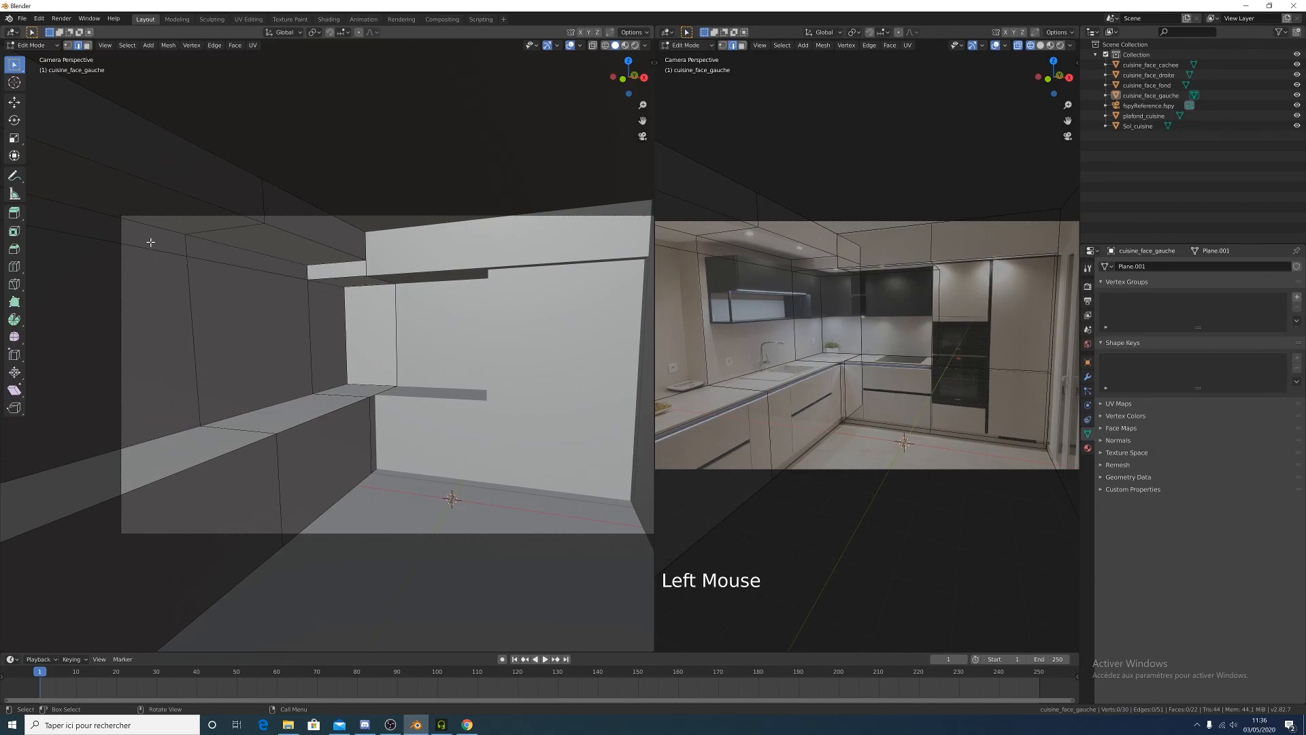
{"action": "key", "text": "3"}
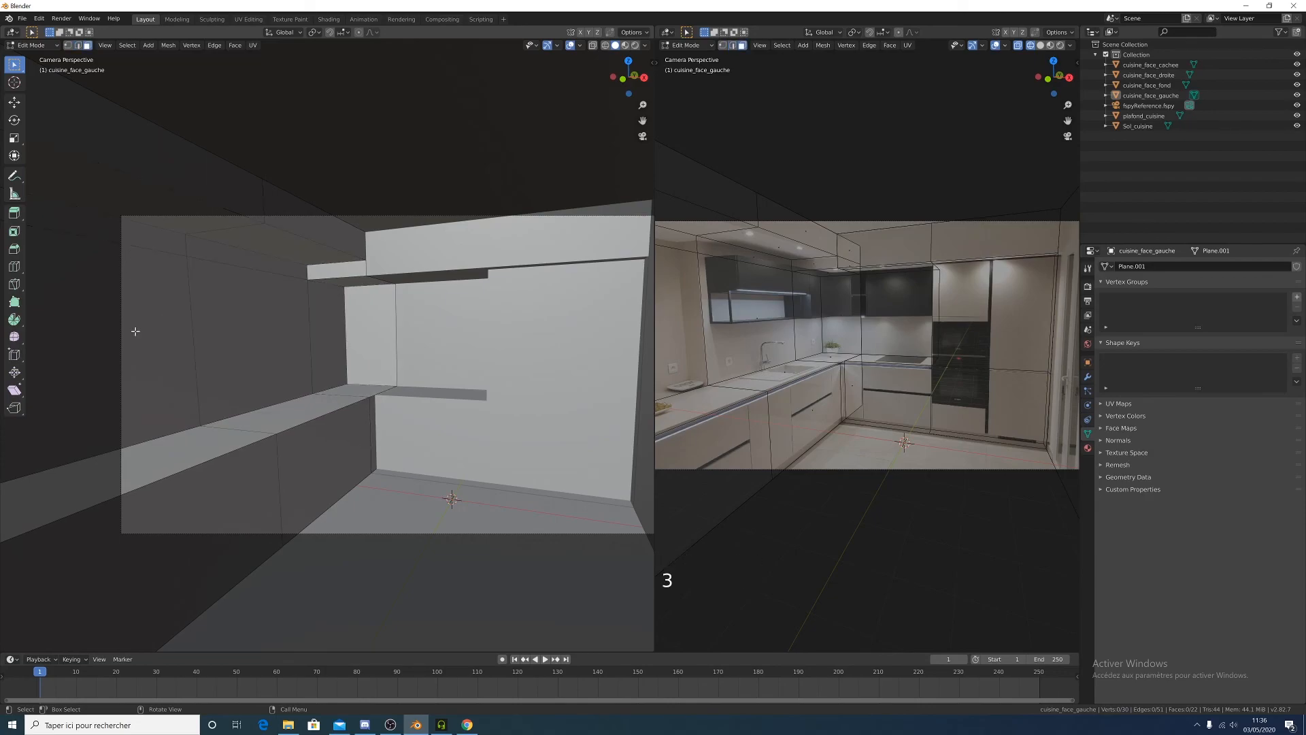
Extrude the left wall's two nearest faces outward about 0.7 m, matching the recess beside the upper cabinets in the reference photo
{"action": "left_click", "coordinate": [146, 268]}
{"action": "left_click", "coordinate": [149, 238], "text": "shift"}
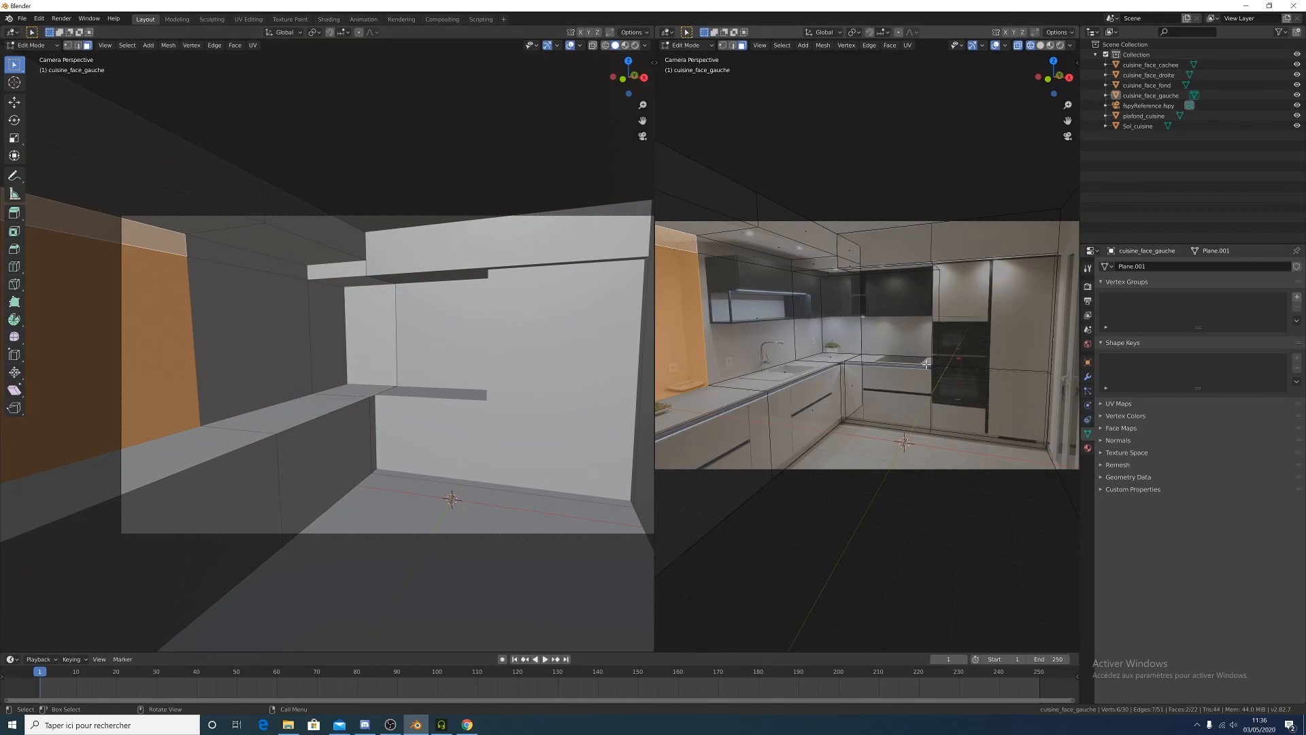
{"action": "key", "text": "KP_7"}
{"action": "scroll", "coordinate": [370, 312], "scroll_direction": "down", "scroll_amount": 5}
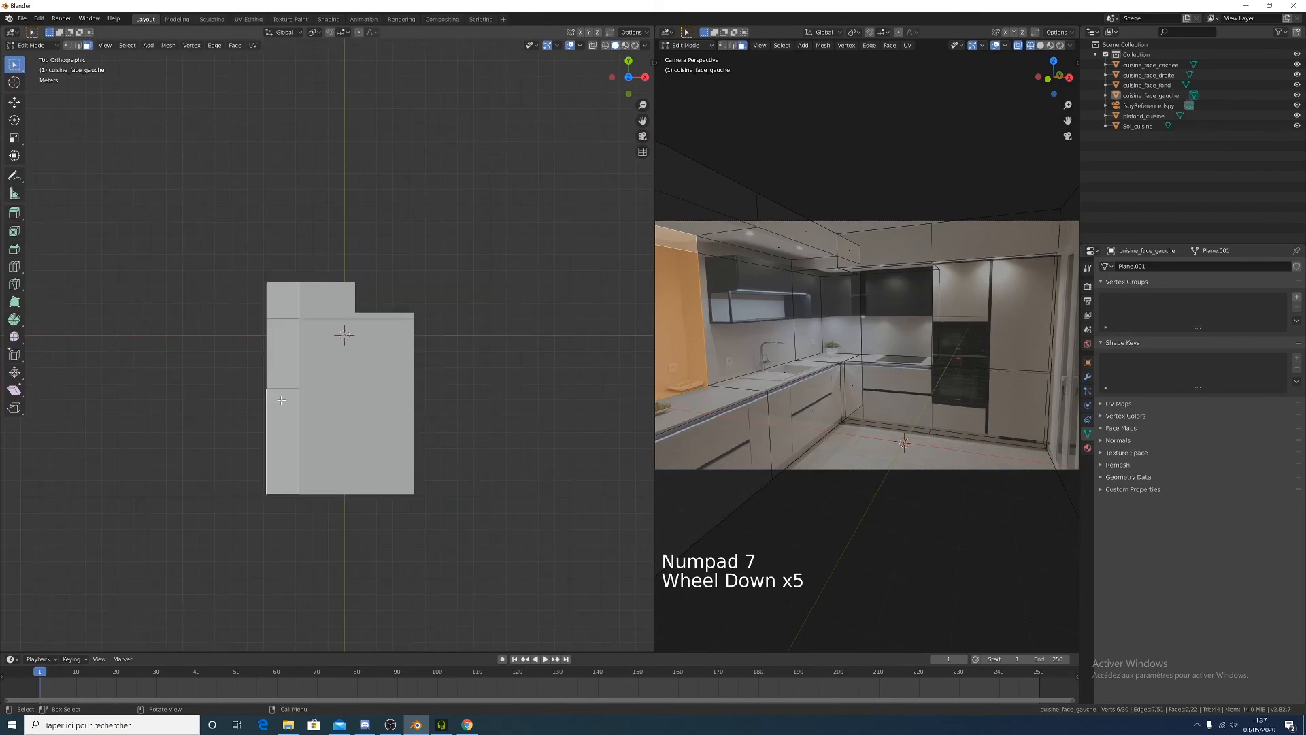
{"action": "key", "text": "z"}
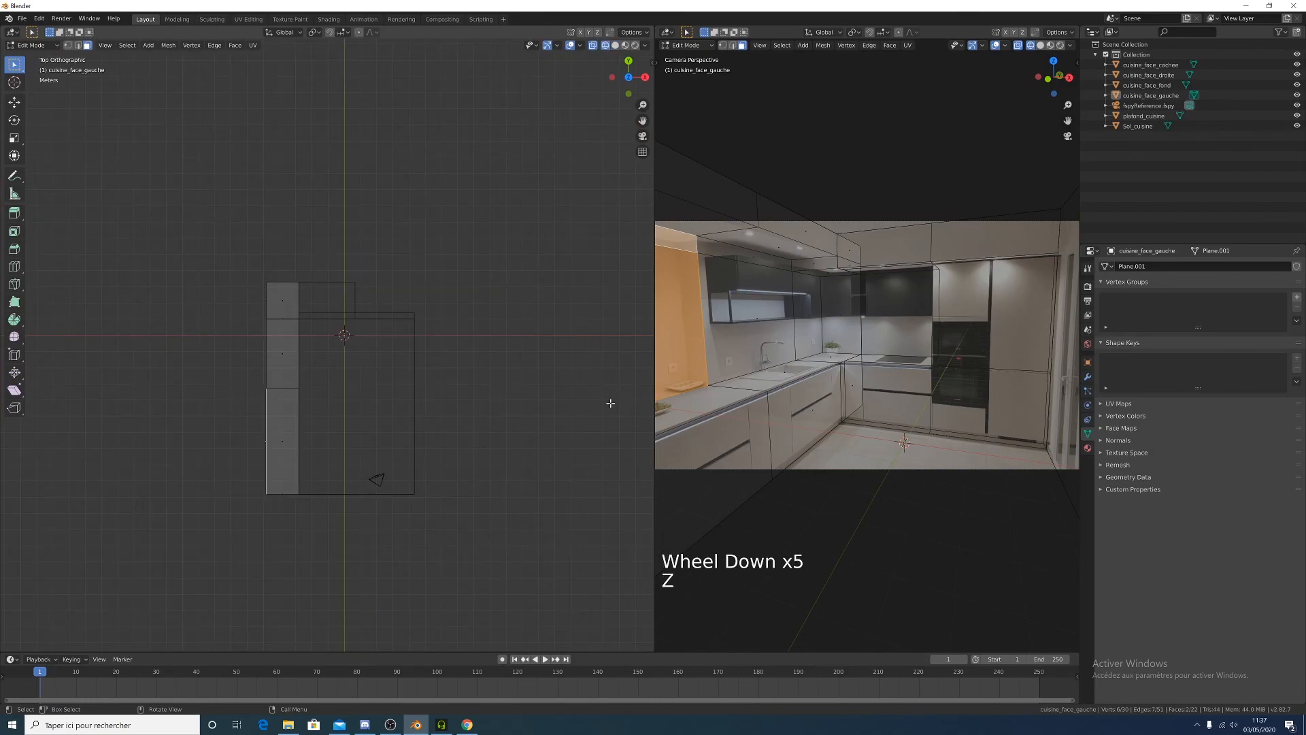
{"action": "scroll", "coordinate": [601, 406], "scroll_direction": "up", "scroll_amount": 3}
{"action": "scroll", "coordinate": [687, 388], "scroll_direction": "up", "scroll_amount": 1}
{"action": "middle_click_drag", "start_coordinate": [687, 374], "coordinate": [877, 503], "text": "shift"}
{"action": "scroll", "coordinate": [812, 344], "scroll_direction": "up", "scroll_amount": 4}
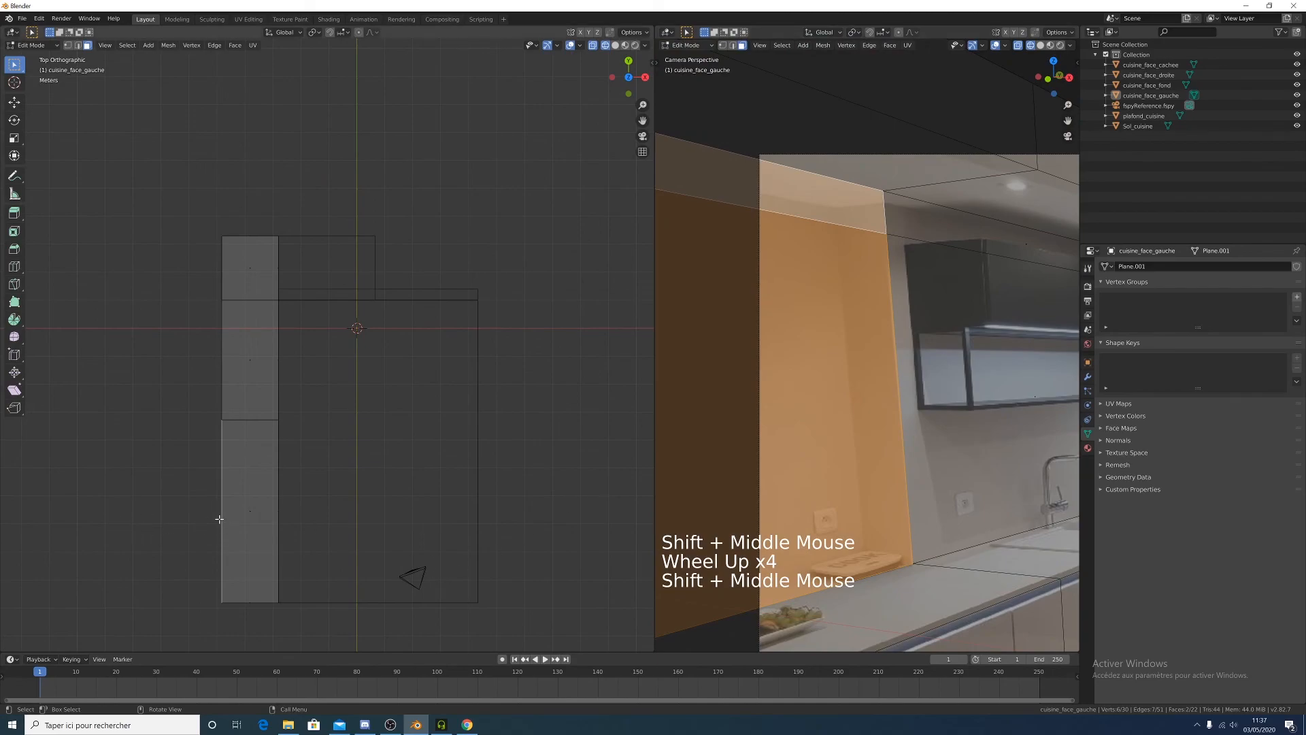
{"action": "key", "text": "e"}
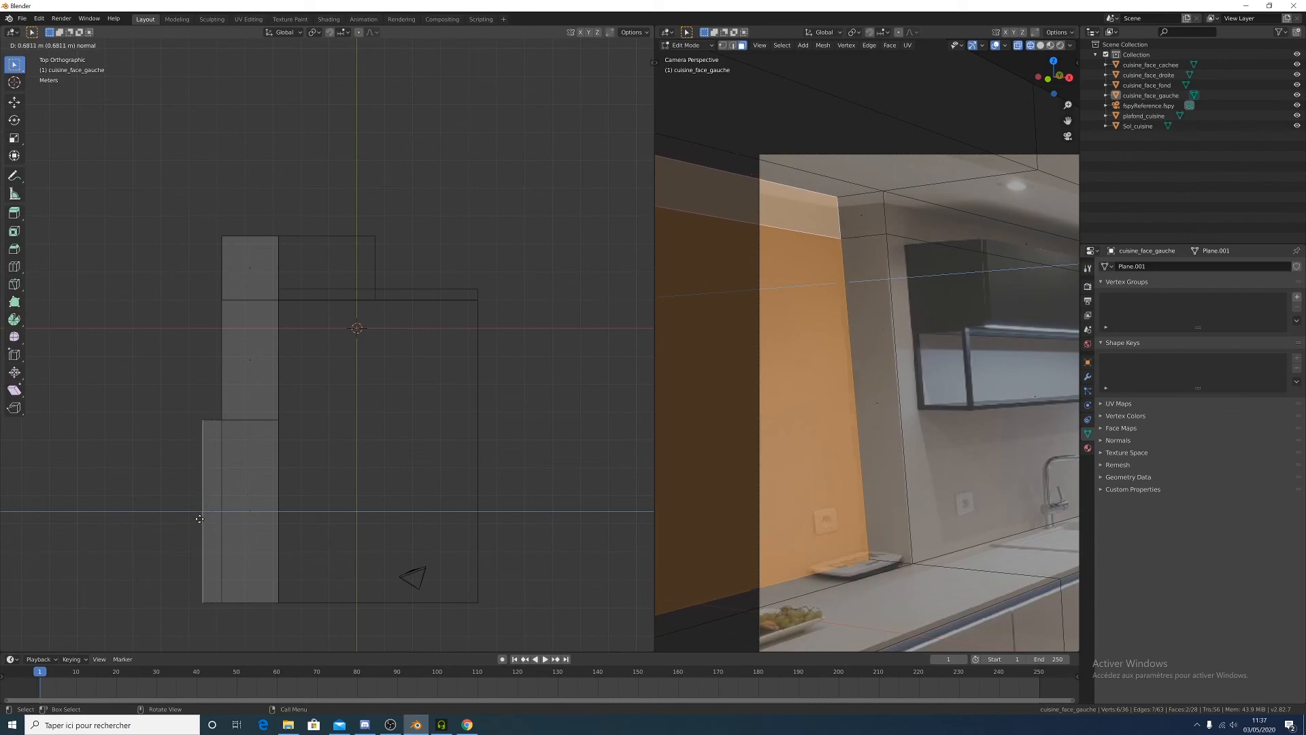
{"action": "left_click", "coordinate": [198, 518]}
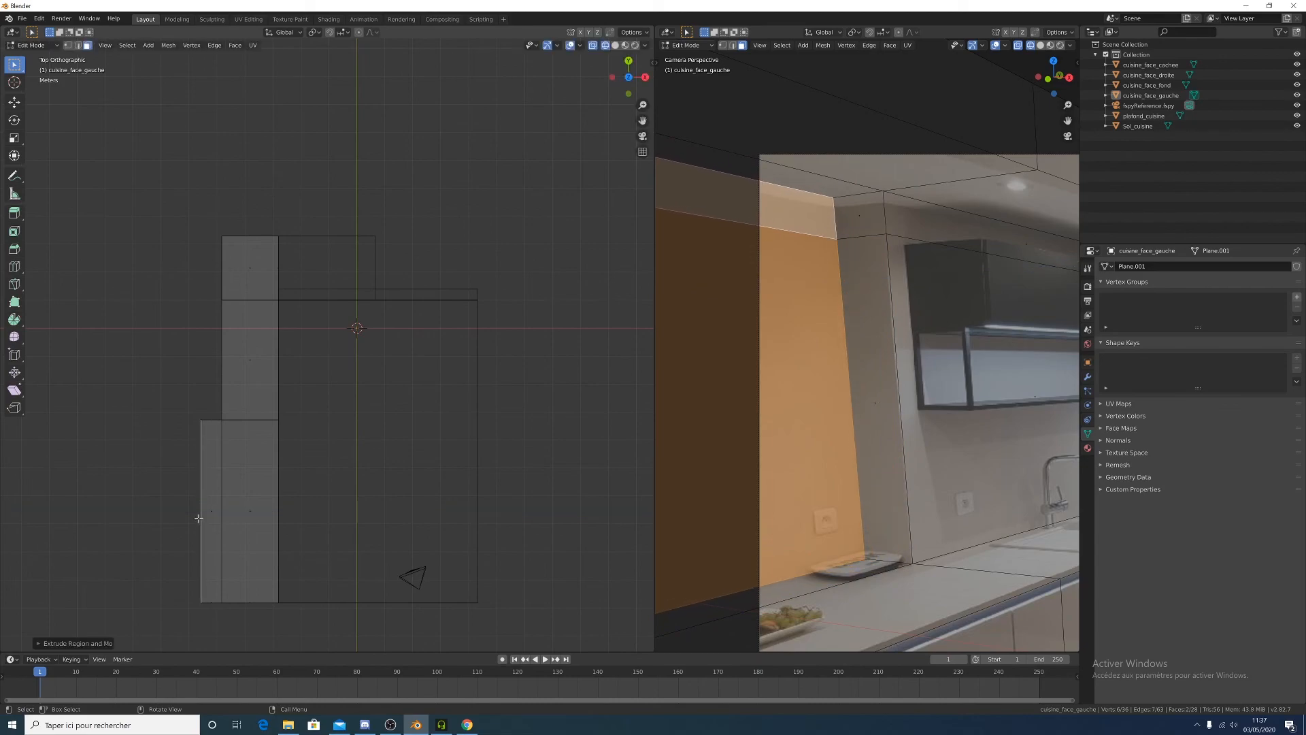
Save the project on the F: drive as tutoriel-fspy.blend
{"action": "scroll", "coordinate": [612, 501], "scroll_direction": "down", "scroll_amount": 4}
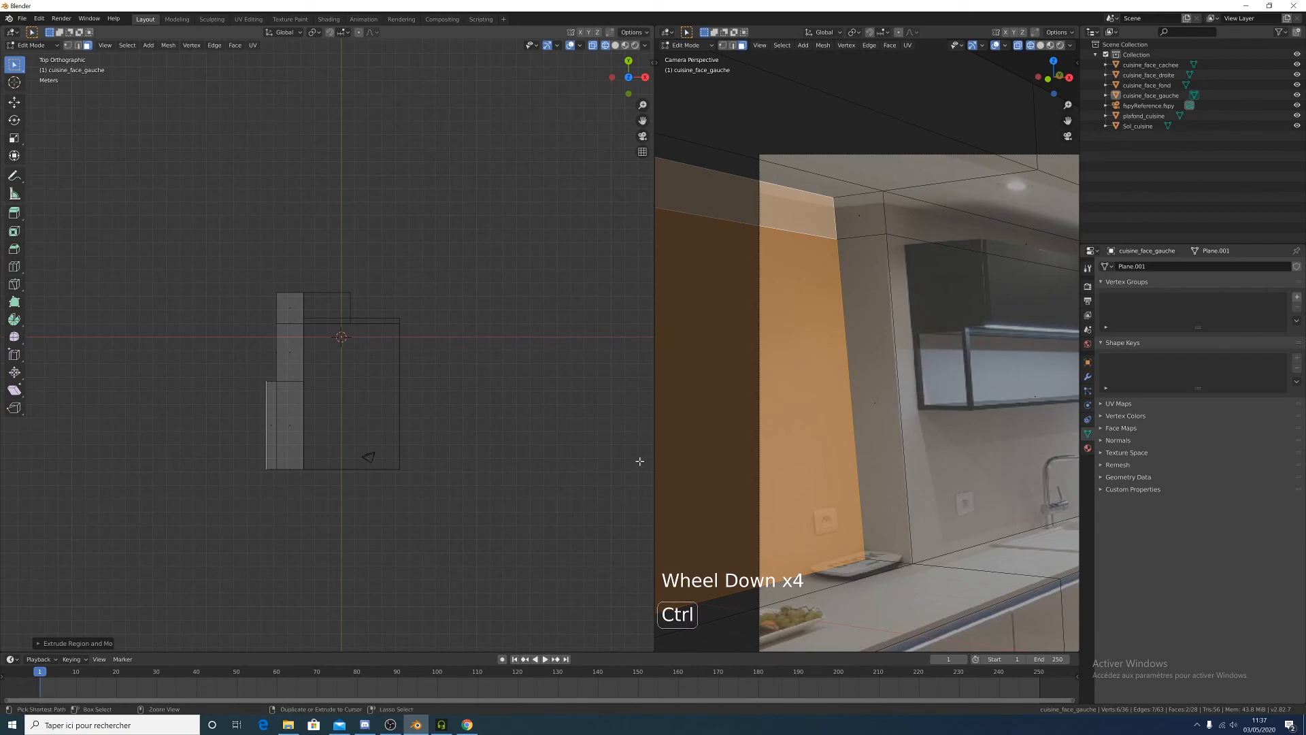
{"action": "key", "text": "ctrl+s"}
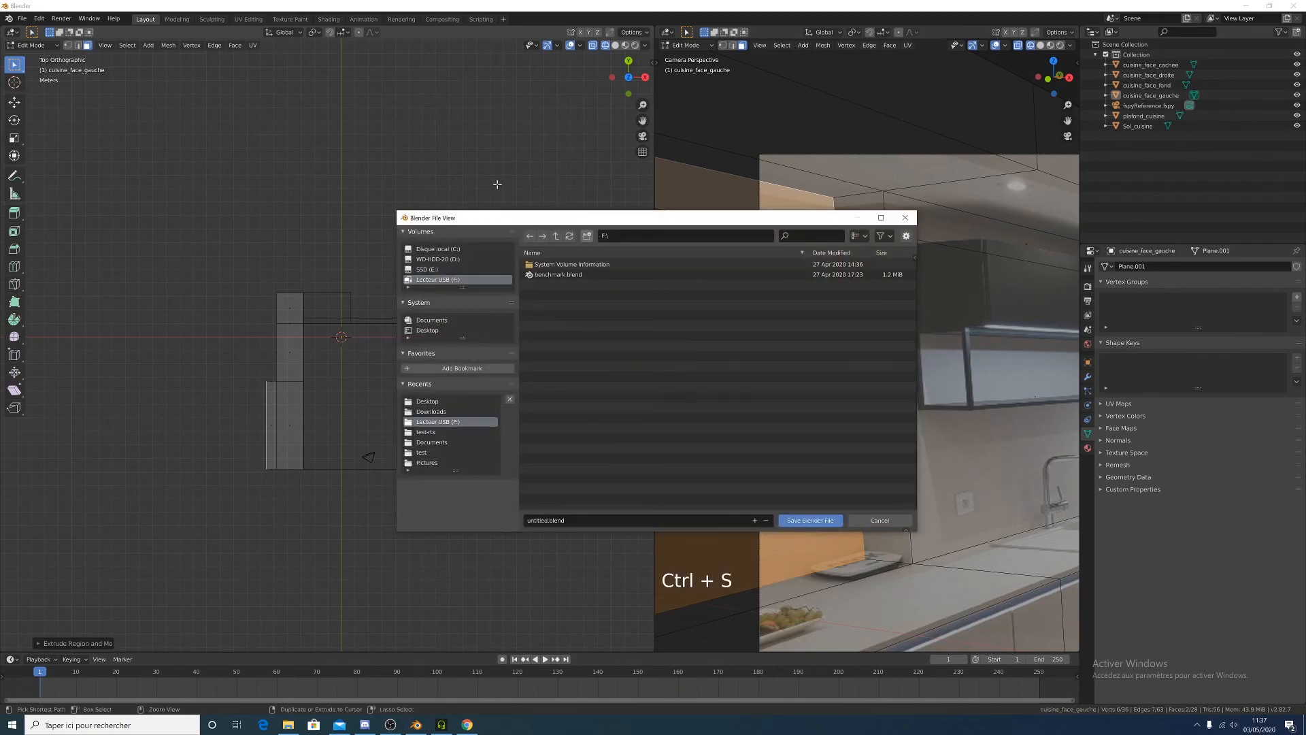
{"action": "left_click", "coordinate": [602, 519]}
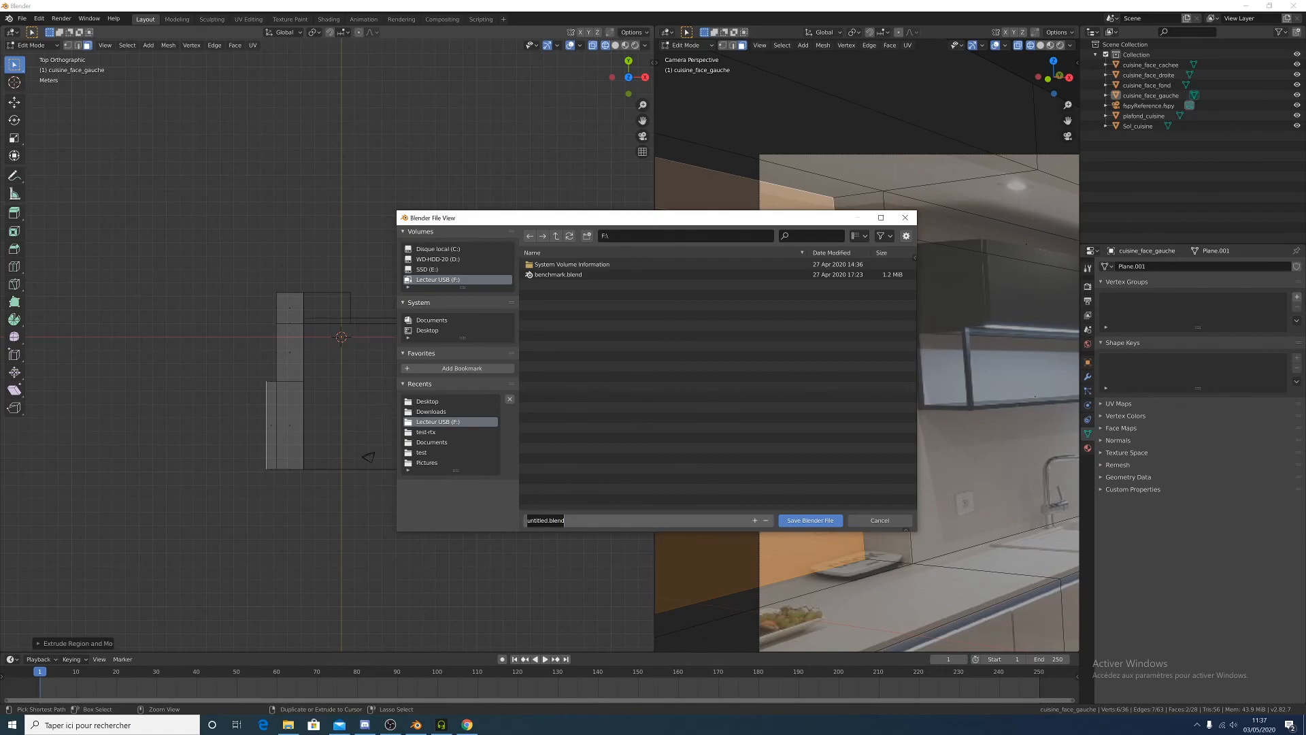
{"action": "type", "text": "TUTORIELBFSPY"}
{"action": "key", "text": "Return"}
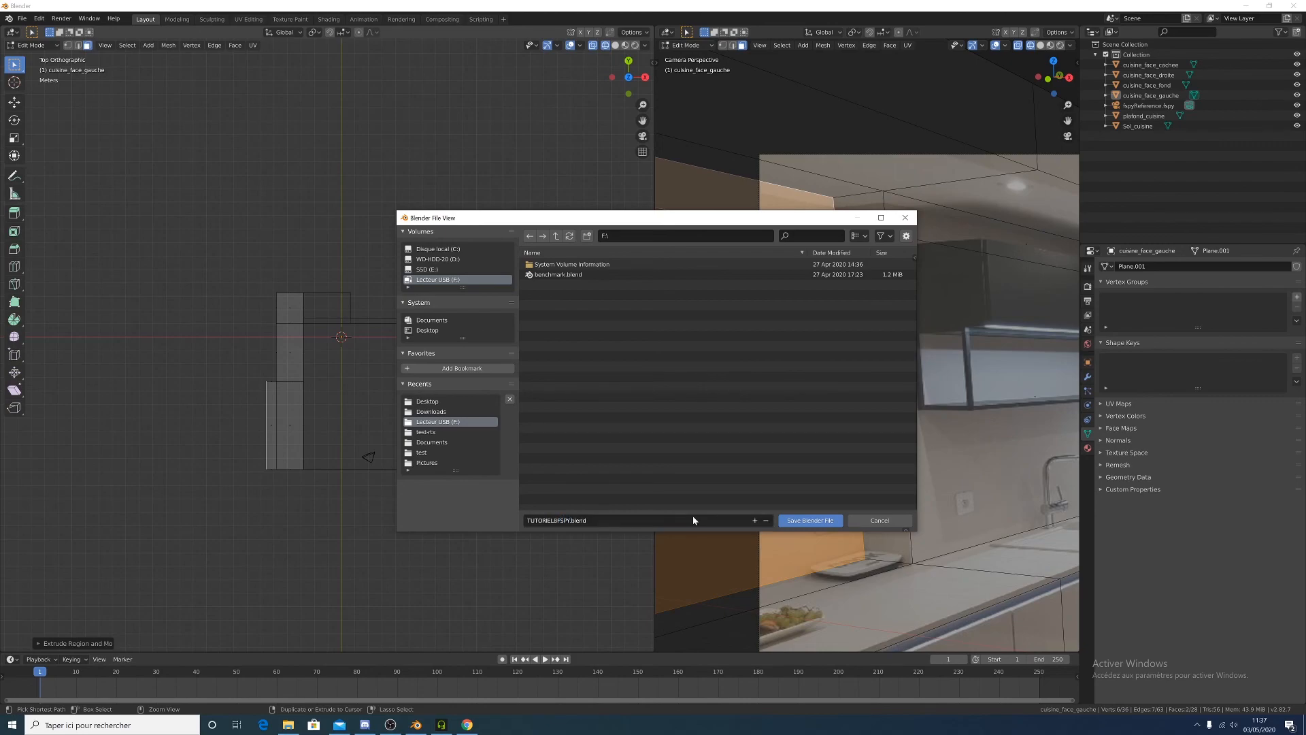
{"action": "left_click", "coordinate": [547, 521]}
{"action": "type", "text": "TU"}
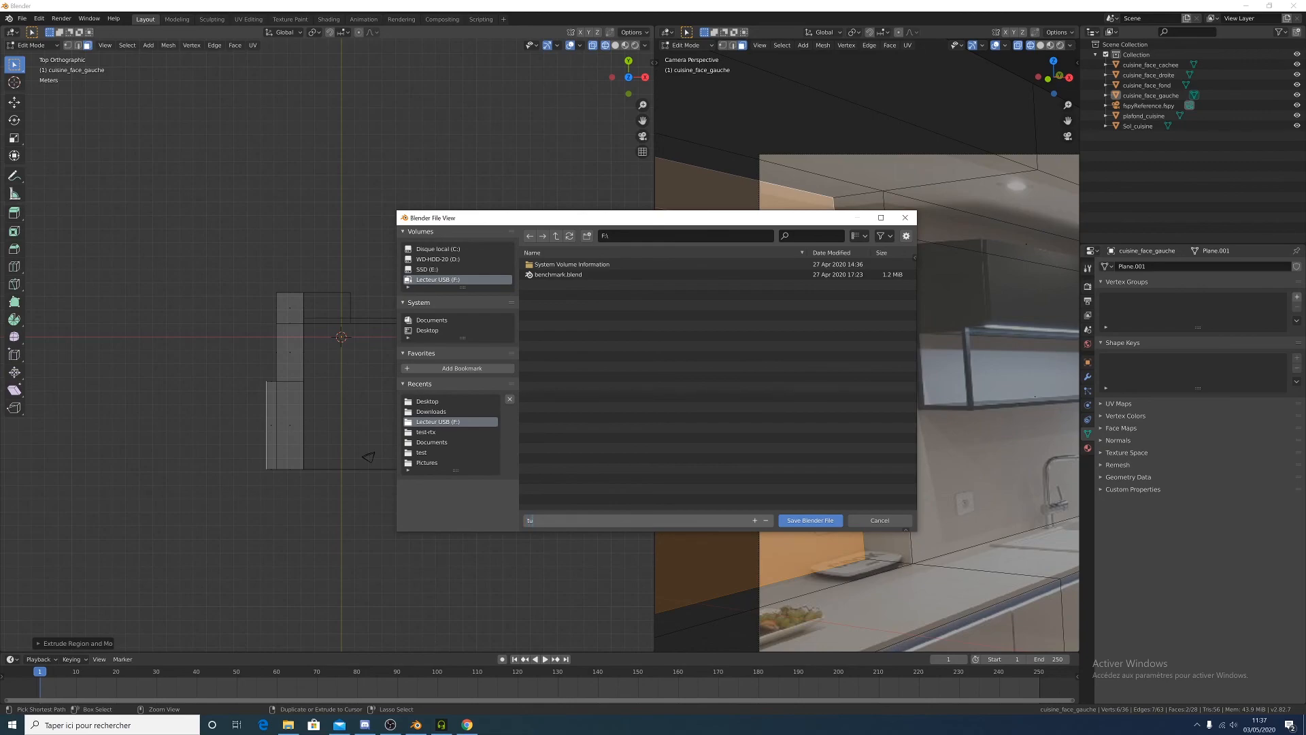
{"action": "type", "text": "toriel-fsp"}
{"action": "key", "text": "Return"}
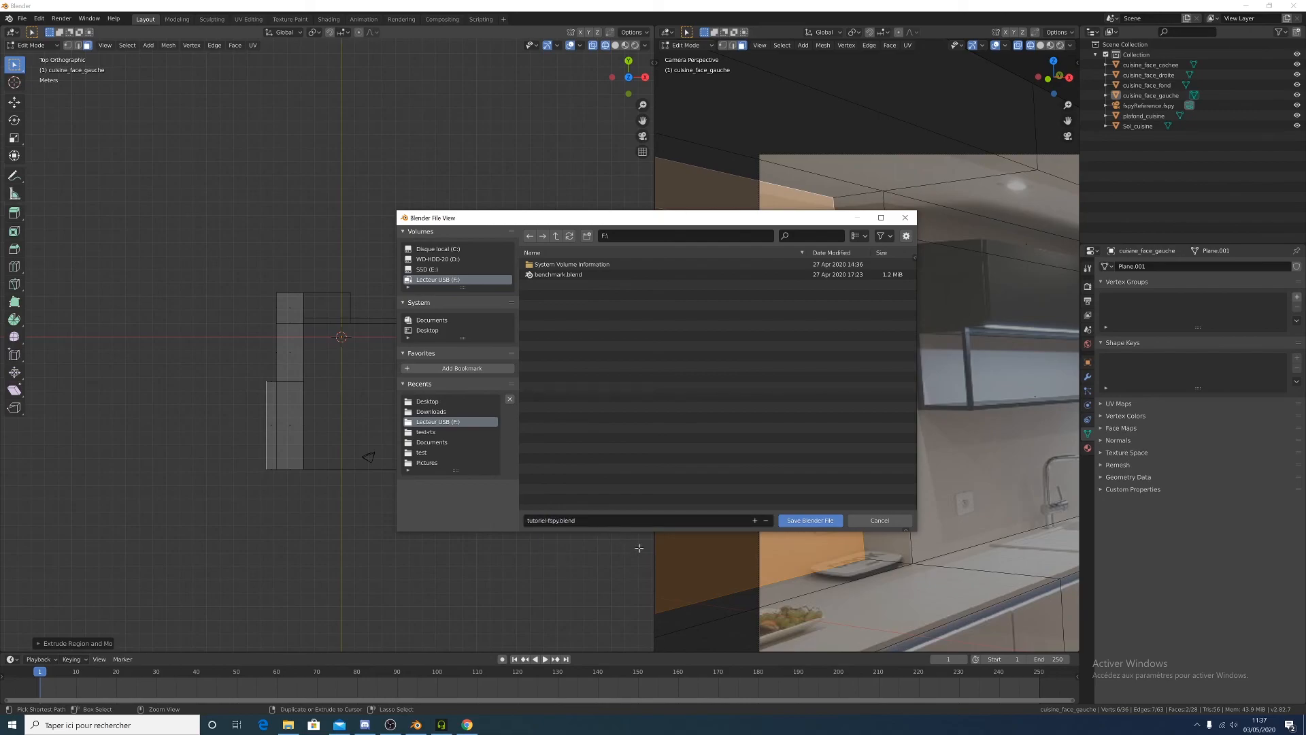
{"action": "left_click", "coordinate": [810, 520]}
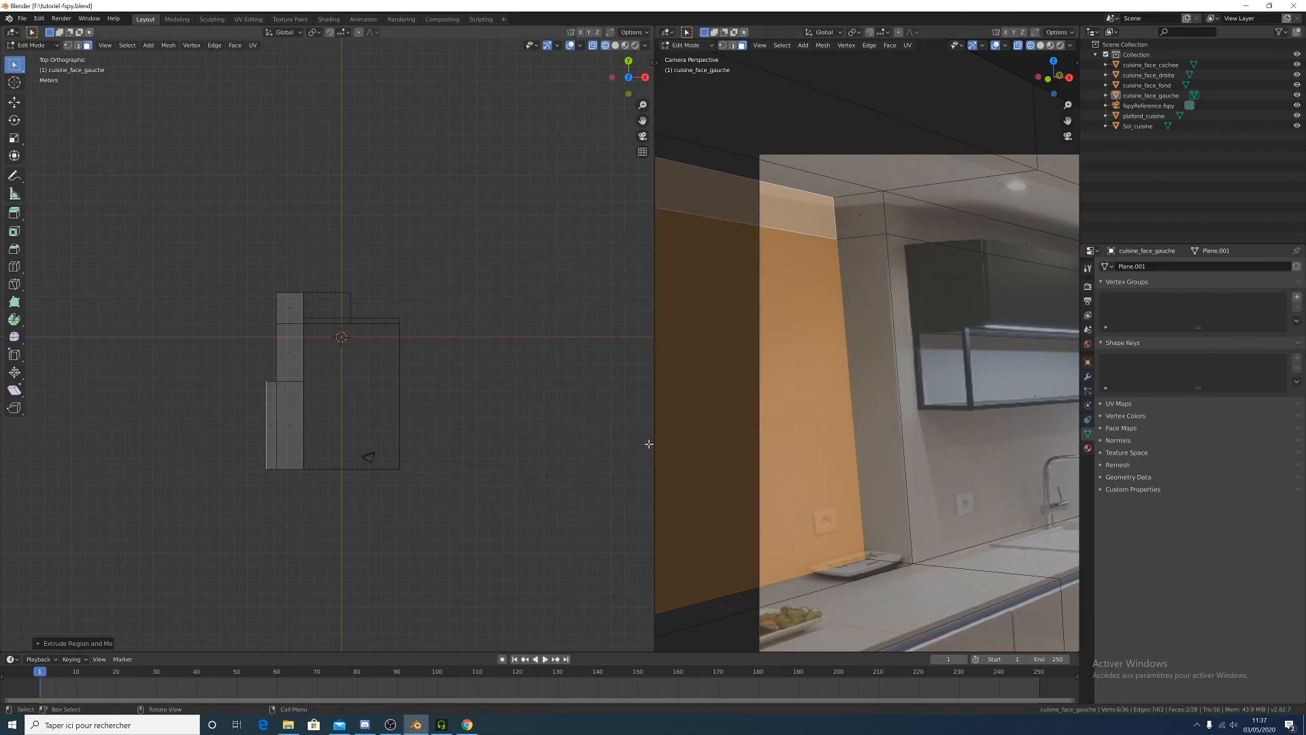
Return to Object Mode and enlarge the camera view so the whole reference photo fills most of the workspace
{"action": "left_click_drag", "start_coordinate": [653, 445], "coordinate": [533, 435]}
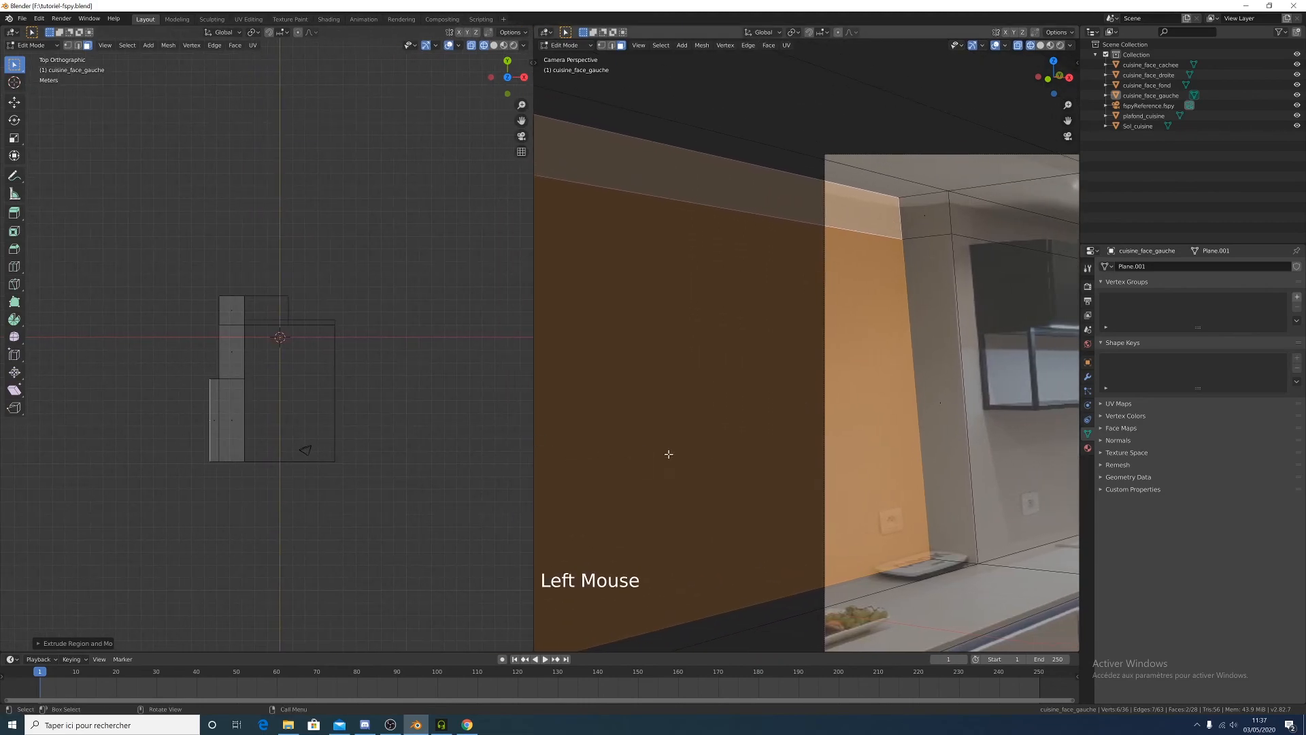
{"action": "scroll", "coordinate": [815, 476], "scroll_direction": "down", "scroll_amount": 8}
{"action": "key", "text": "Tab"}
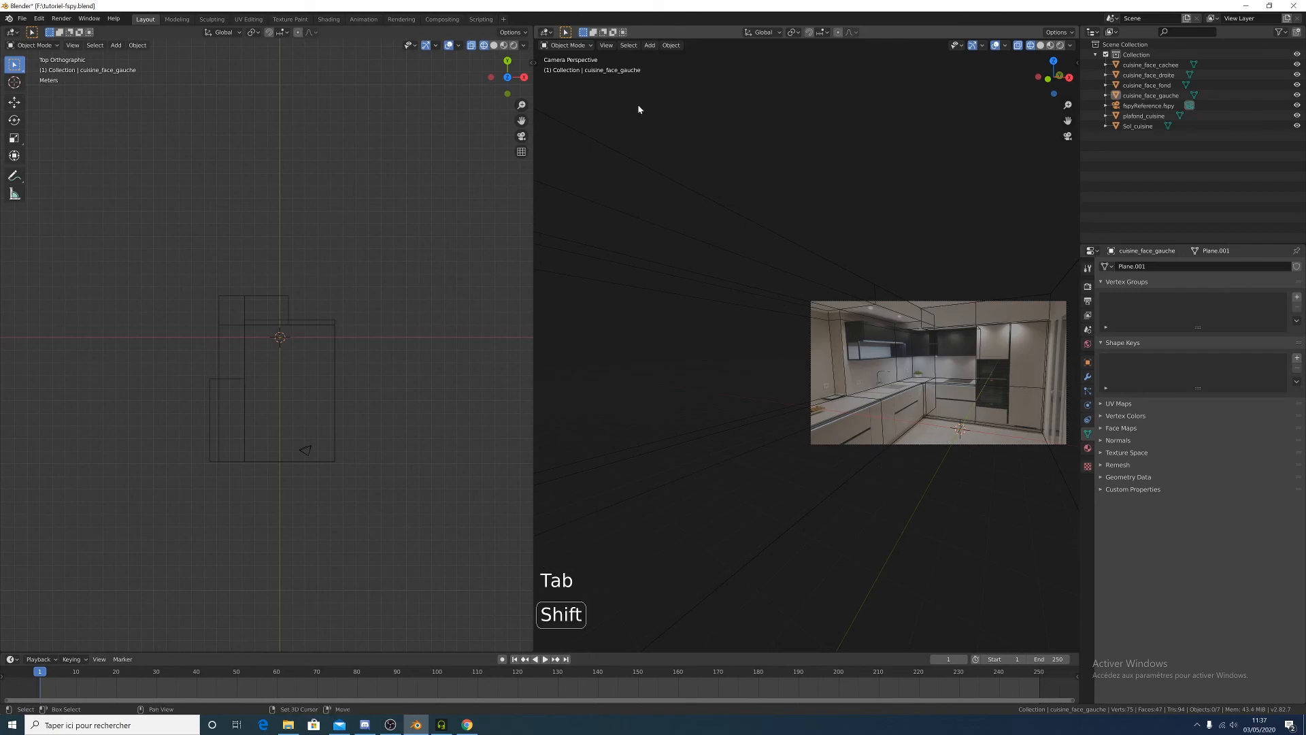
{"action": "middle_click_drag", "start_coordinate": [891, 461], "coordinate": [802, 330], "text": "shift"}
{"action": "scroll", "coordinate": [789, 454], "scroll_direction": "up", "scroll_amount": 6}
{"action": "left_click_drag", "start_coordinate": [532, 362], "coordinate": [133, 364]}
{"action": "scroll", "coordinate": [432, 370], "scroll_direction": "down", "scroll_amount": 3}
{"action": "scroll", "coordinate": [433, 370], "scroll_direction": "down", "scroll_amount": 2}
{"action": "scroll", "coordinate": [548, 315], "scroll_direction": "up", "scroll_amount": 2}
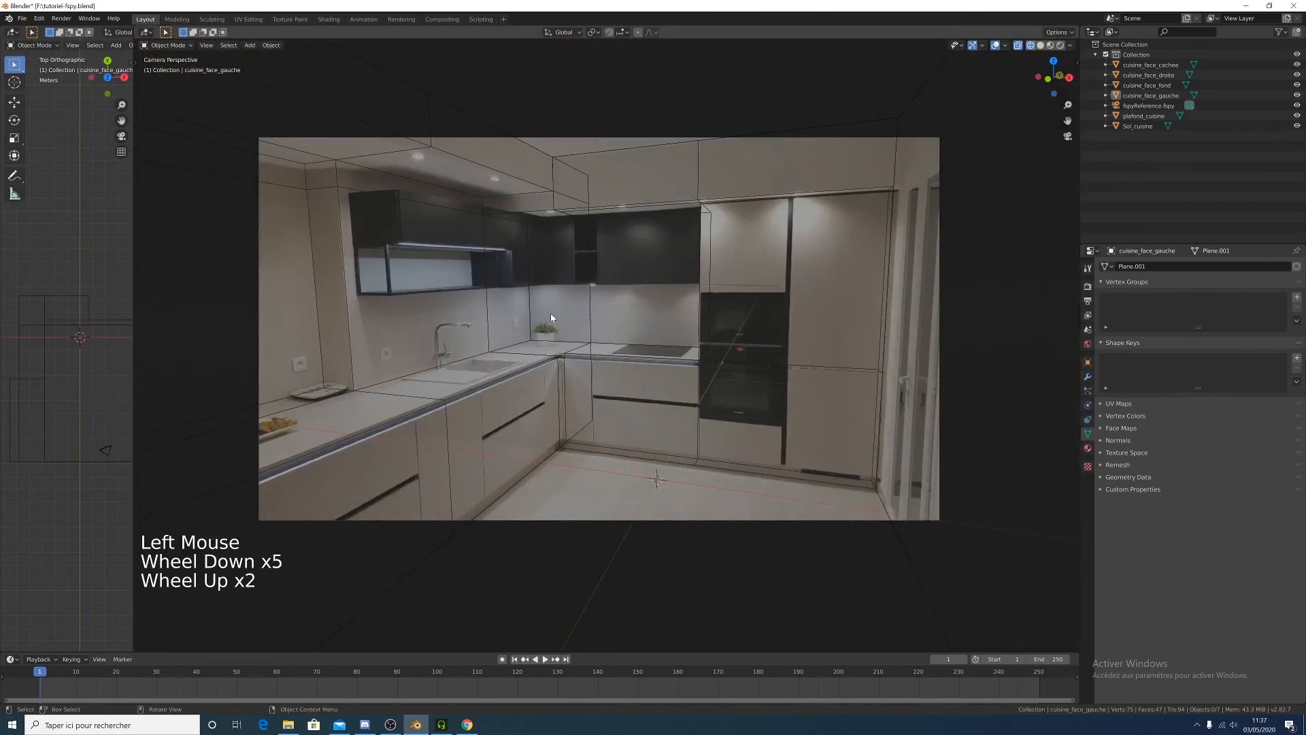
Display the kitchen in solid shading from the camera, followed by rendered shading
{"action": "key", "text": "z"}
{"action": "left_click", "coordinate": [618, 324]}
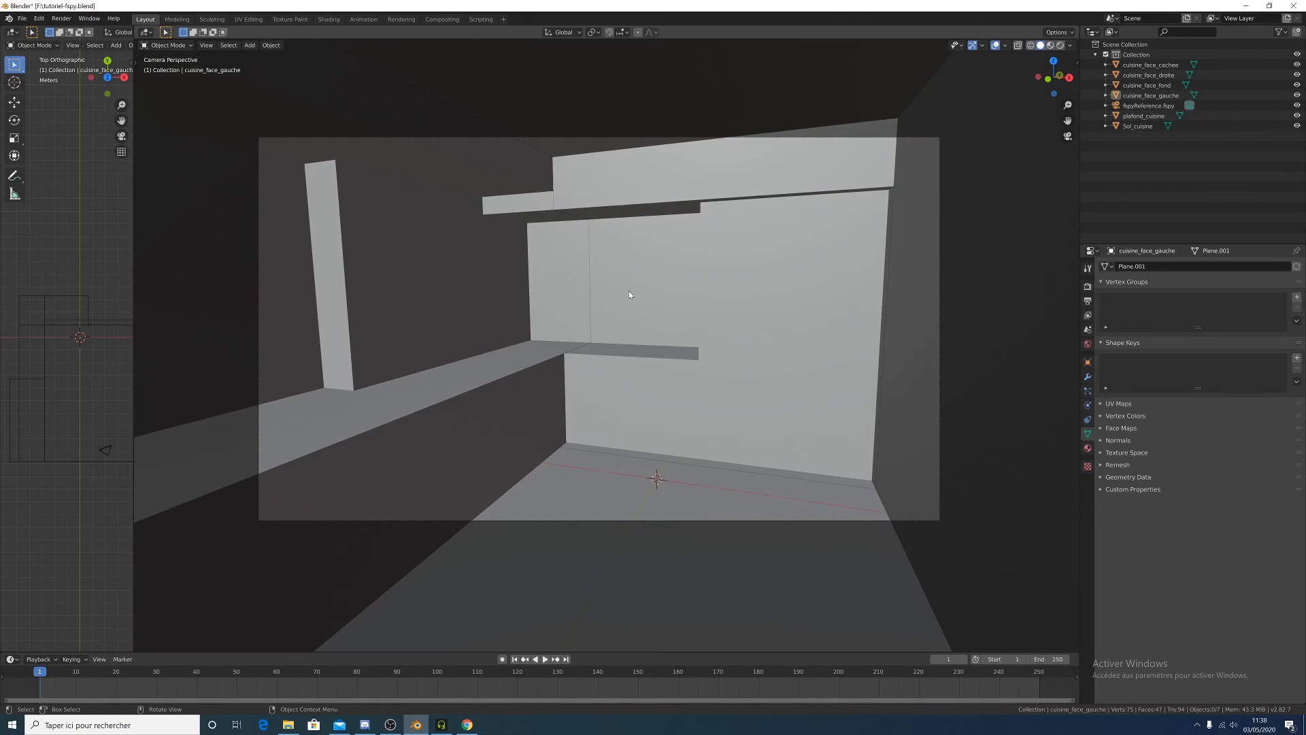
{"action": "key", "text": "z"}
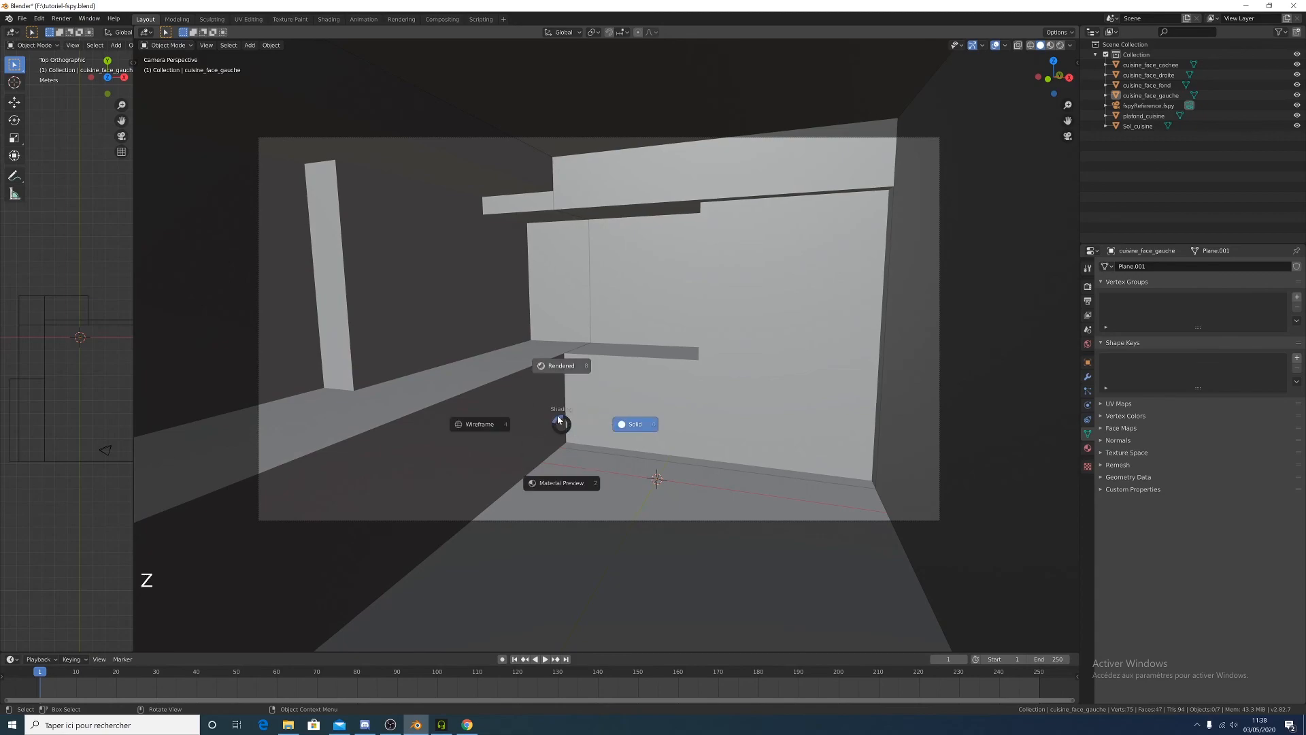
{"action": "left_click", "coordinate": [556, 374]}
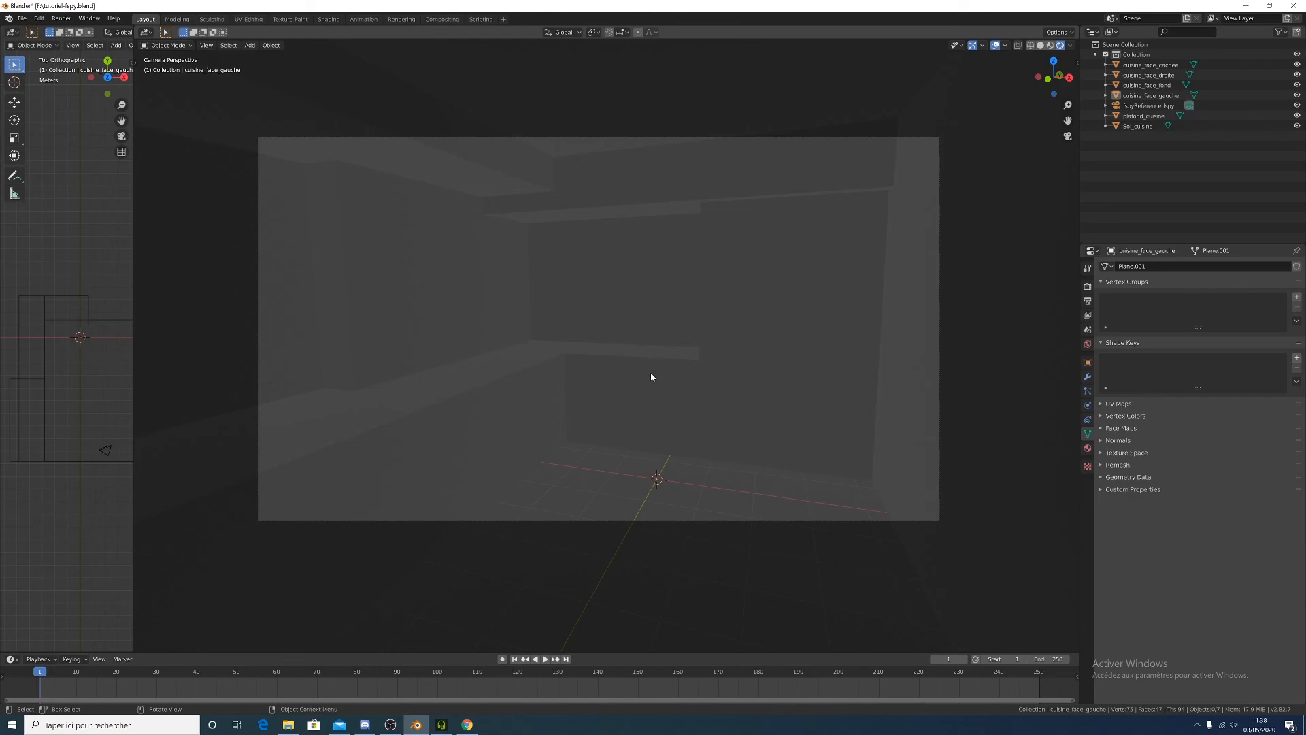
Light the rendered preview with the interior HDRI instead of the scene world, and reduce its strength
{"action": "left_click", "coordinate": [1071, 45]}
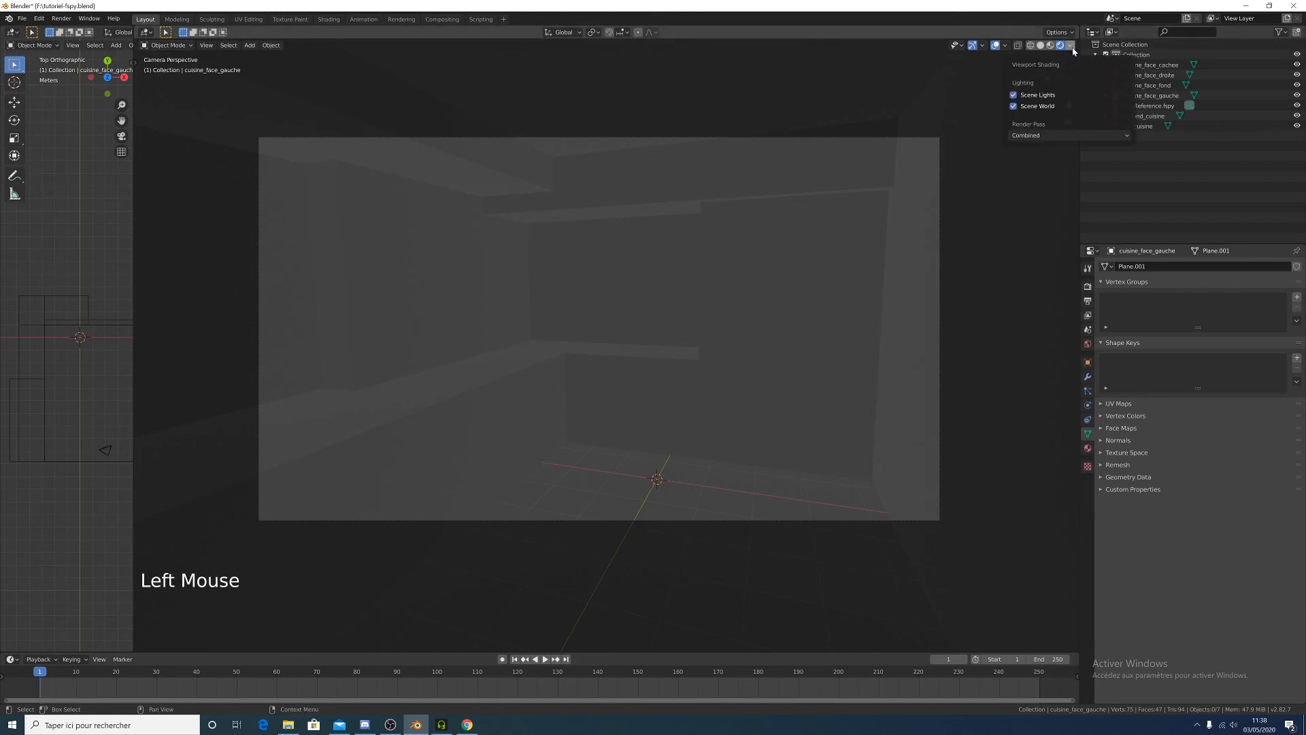
{"action": "left_click", "coordinate": [1014, 106]}
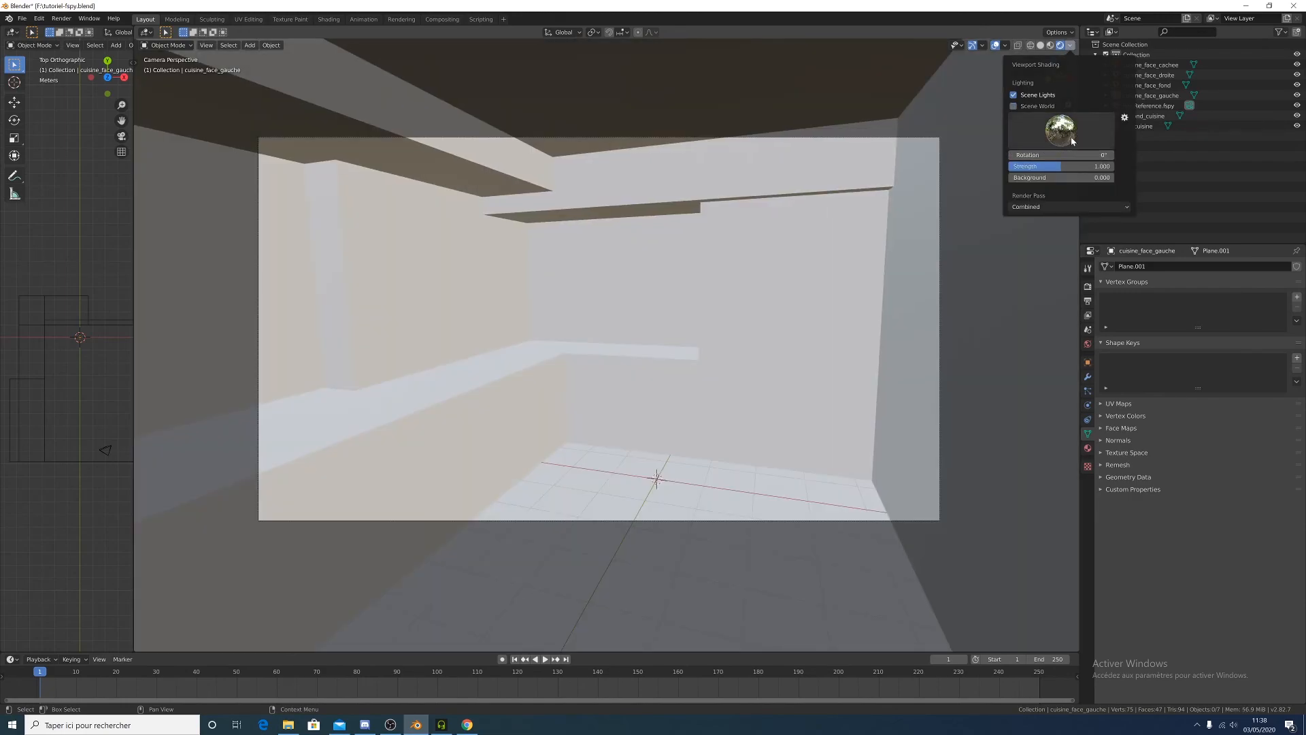
{"action": "left_click", "coordinate": [1073, 143]}
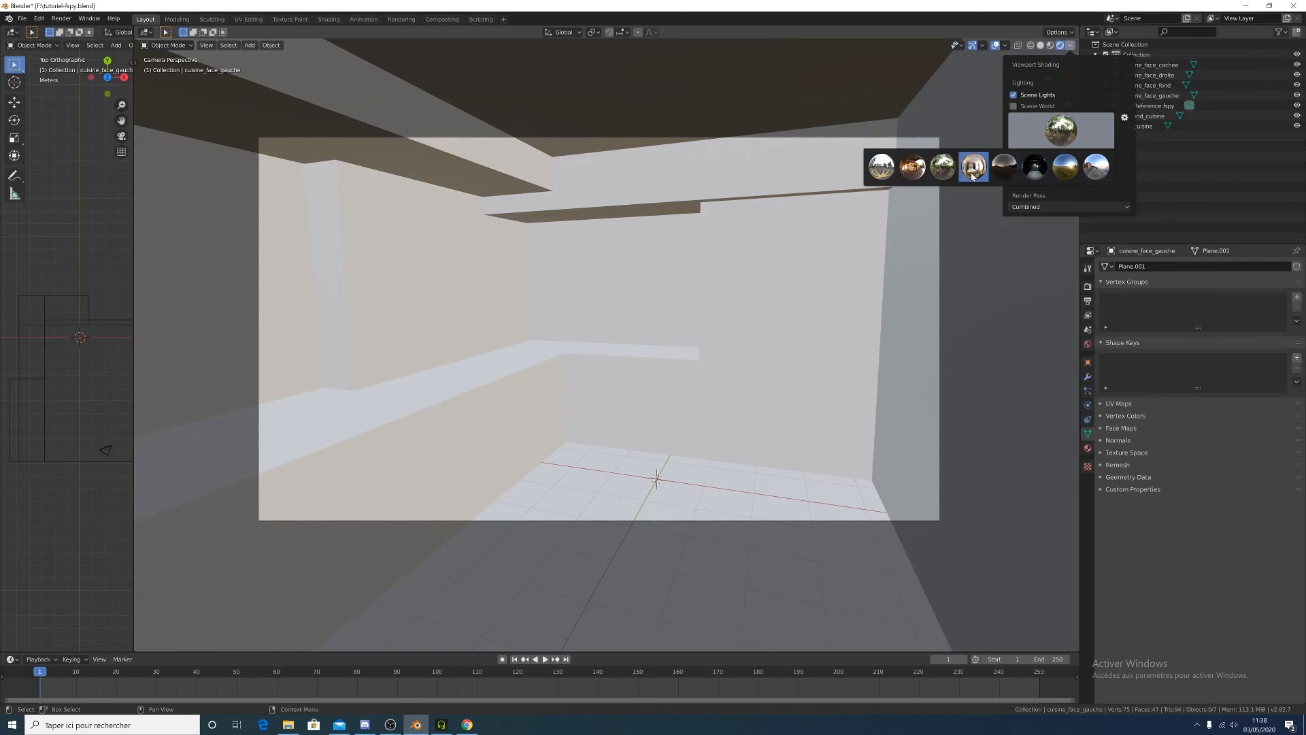
{"action": "left_click", "coordinate": [974, 170]}
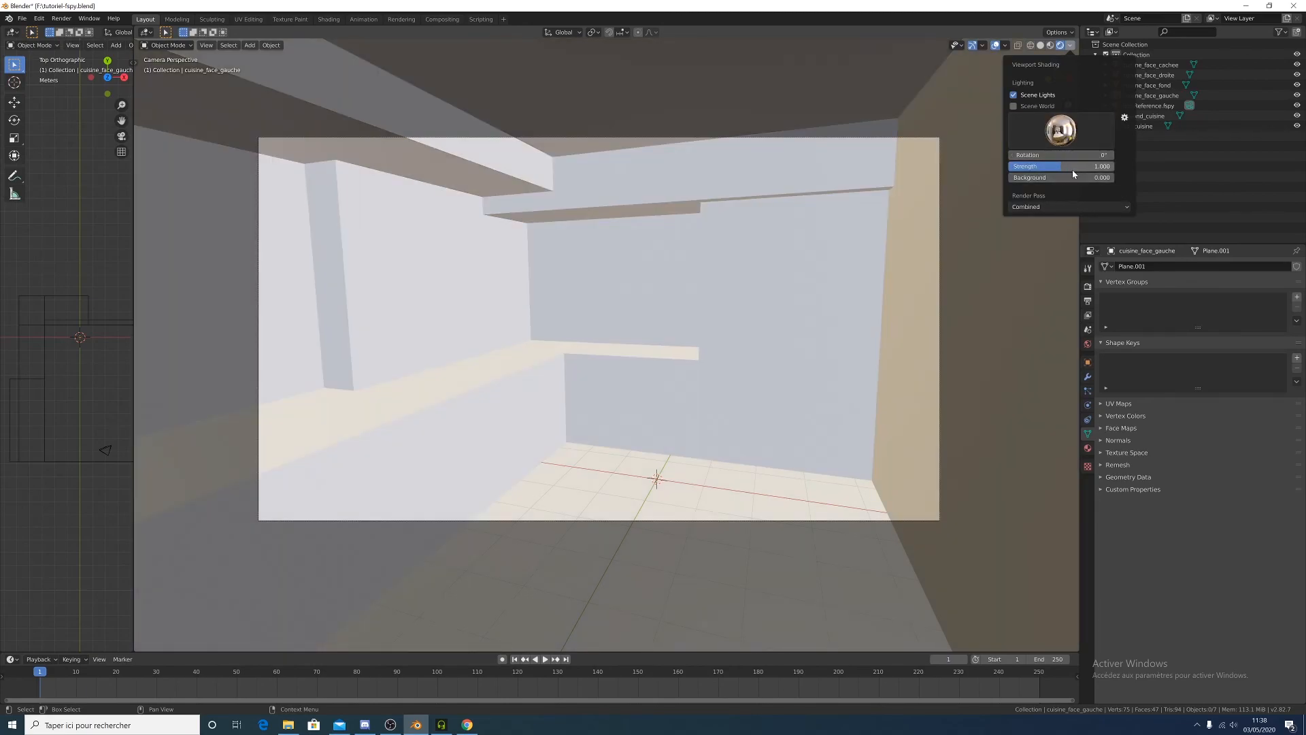
{"action": "left_click_drag", "start_coordinate": [1060, 170], "coordinate": [1046, 170]}
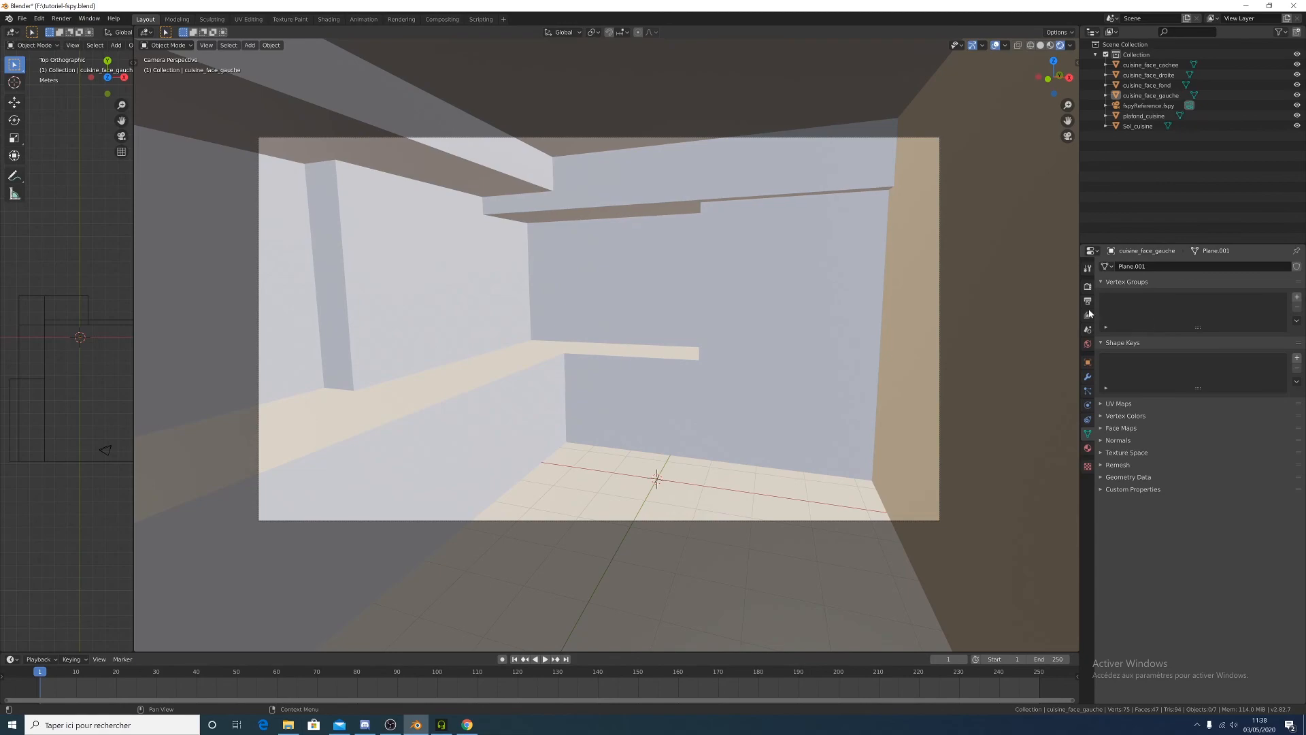
Set the render engine to Cycles and its device to GPU Compute
{"action": "left_click", "coordinate": [1087, 287]}
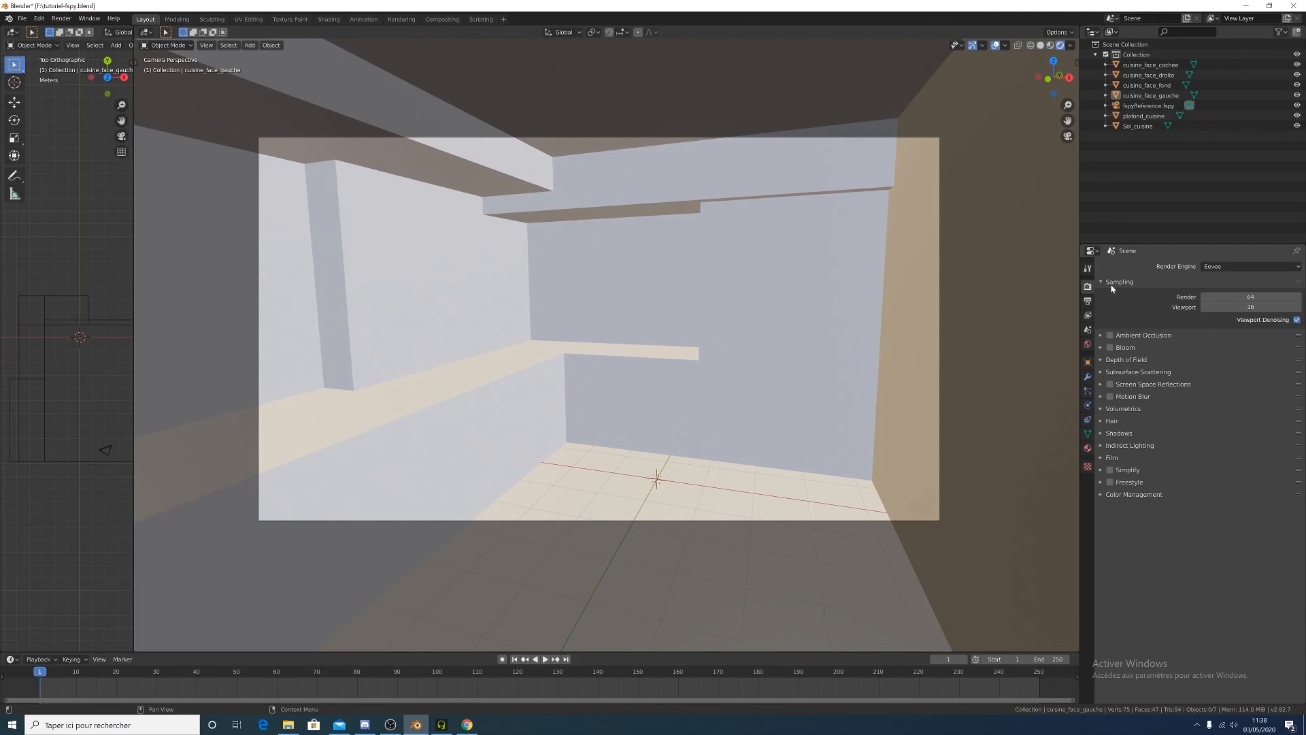
{"action": "middle_click_drag", "start_coordinate": [581, 302], "coordinate": [716, 348]}
{"action": "scroll", "coordinate": [708, 340], "scroll_direction": "down", "scroll_amount": 3}
{"action": "key", "text": "KP_0"}
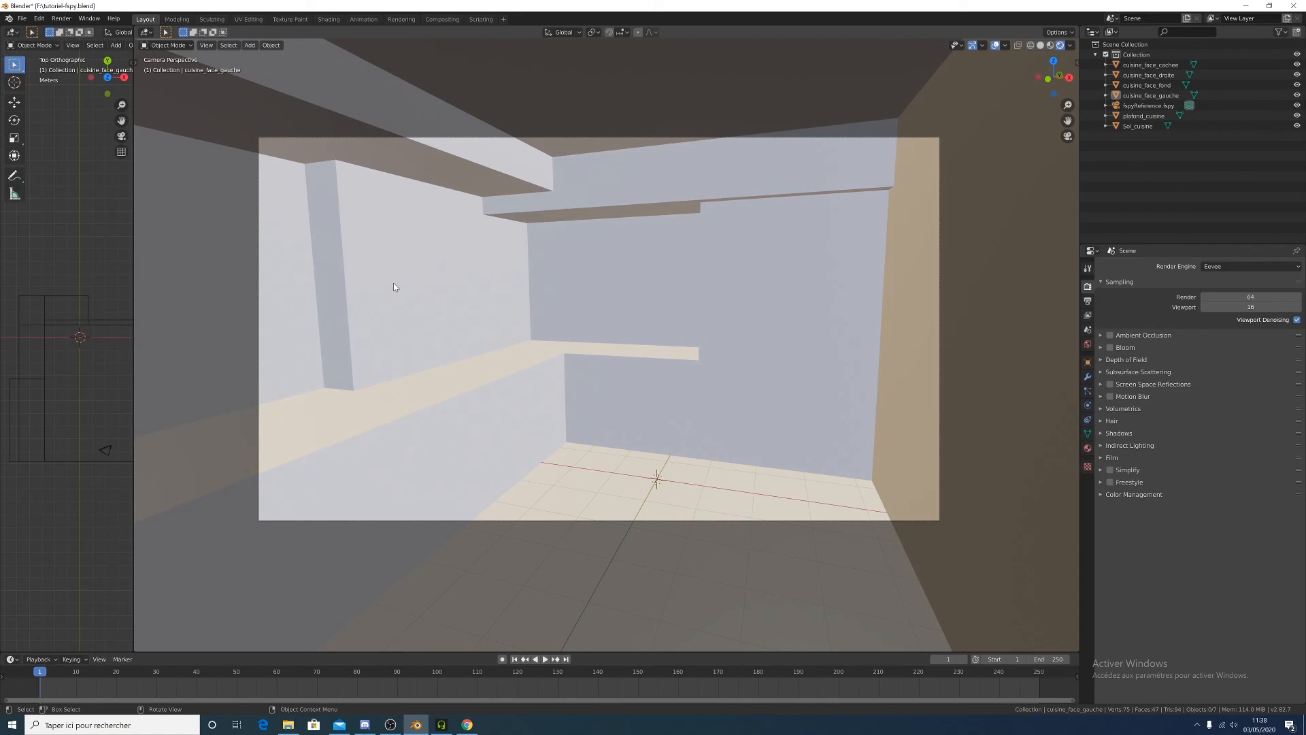
{"action": "left_click", "coordinate": [1227, 265]}
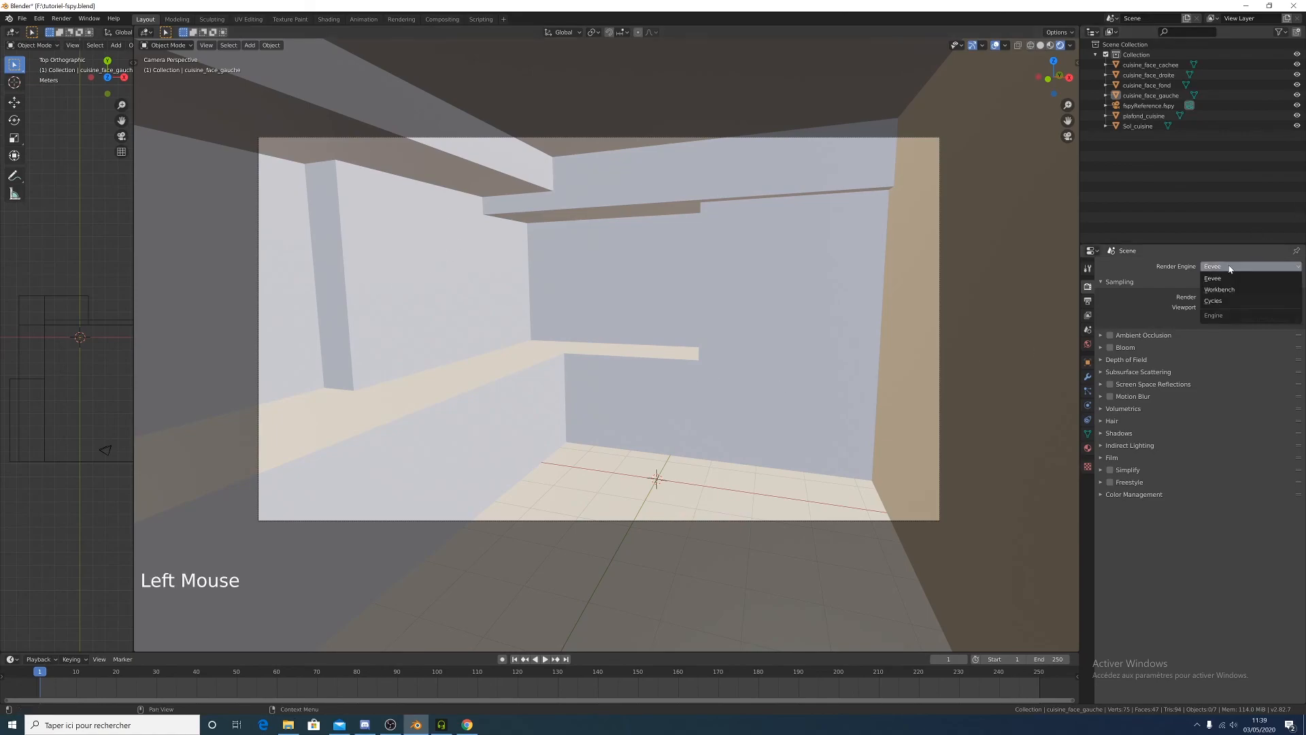
{"action": "left_click", "coordinate": [1225, 302]}
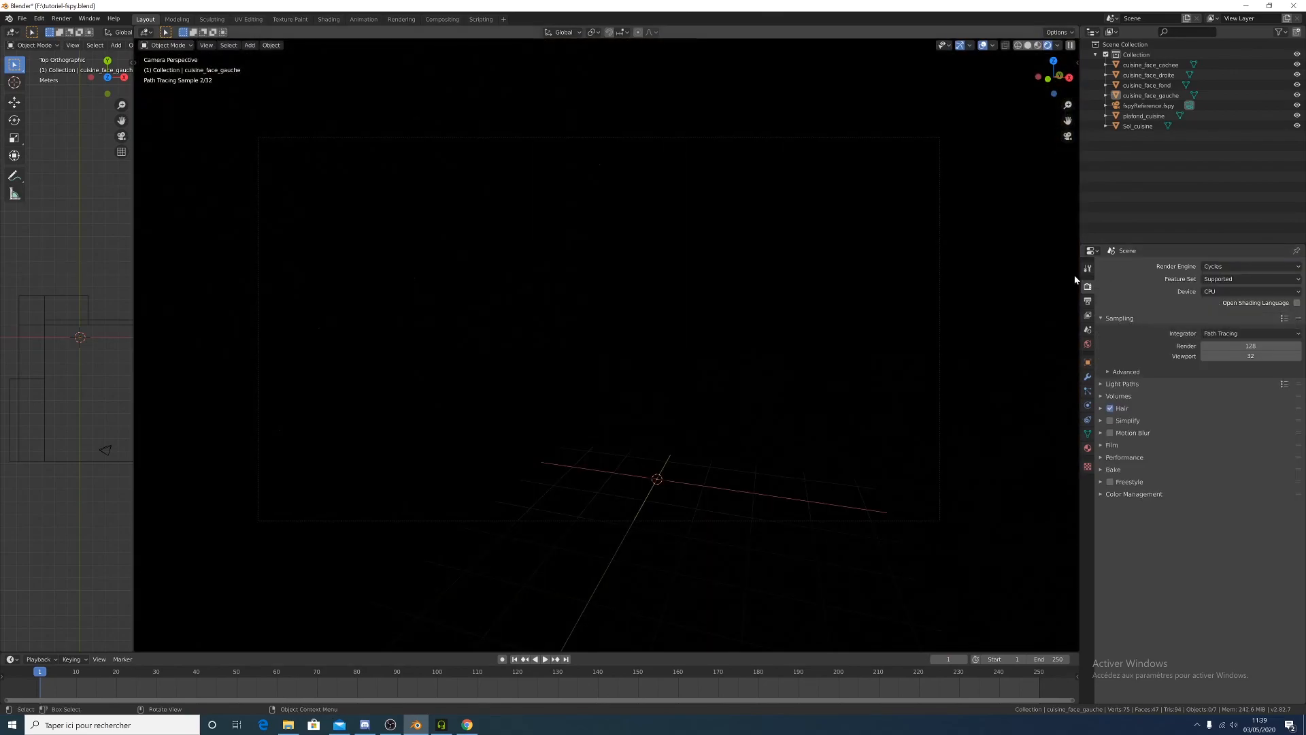
{"action": "left_click", "coordinate": [1238, 291]}
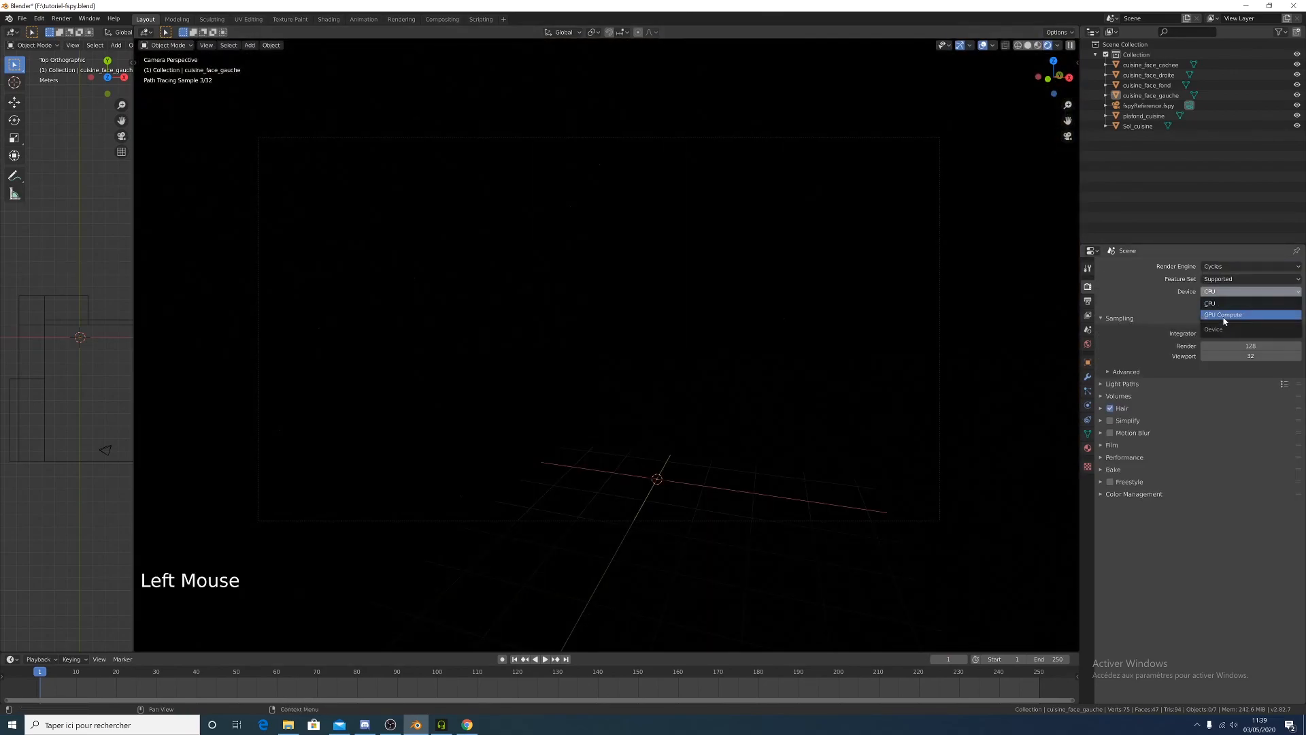
{"action": "left_click", "coordinate": [1230, 316]}
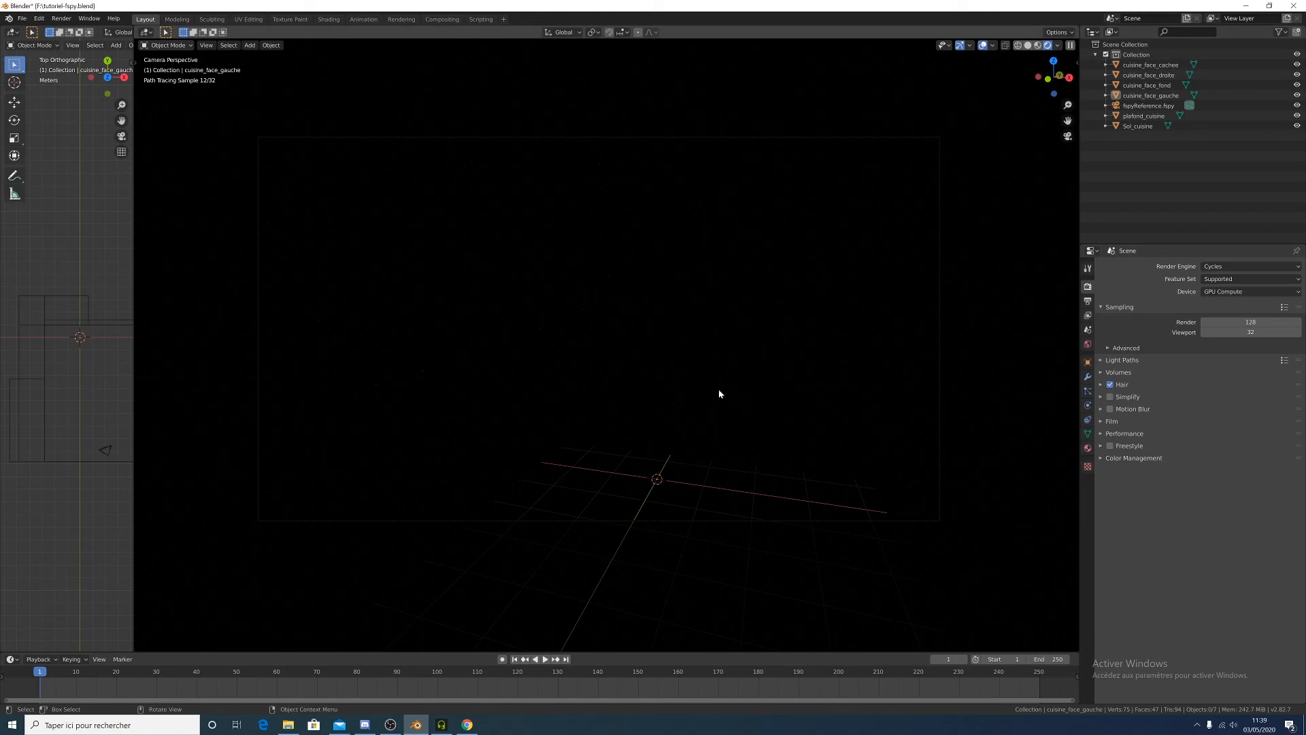
Widen the wireframe view beside the rendered view and place the 3D cursor near the kitchen's ceiling
{"action": "left_click_drag", "start_coordinate": [134, 346], "coordinate": [557, 393]}
{"action": "left_click", "coordinate": [15, 82]}
{"action": "left_click", "coordinate": [290, 392]}
{"action": "left_click", "coordinate": [291, 395]}
{"action": "middle_click_drag", "start_coordinate": [291, 394], "coordinate": [268, 379]}
{"action": "left_click", "coordinate": [268, 344]}
{"action": "left_click", "coordinate": [218, 347]}
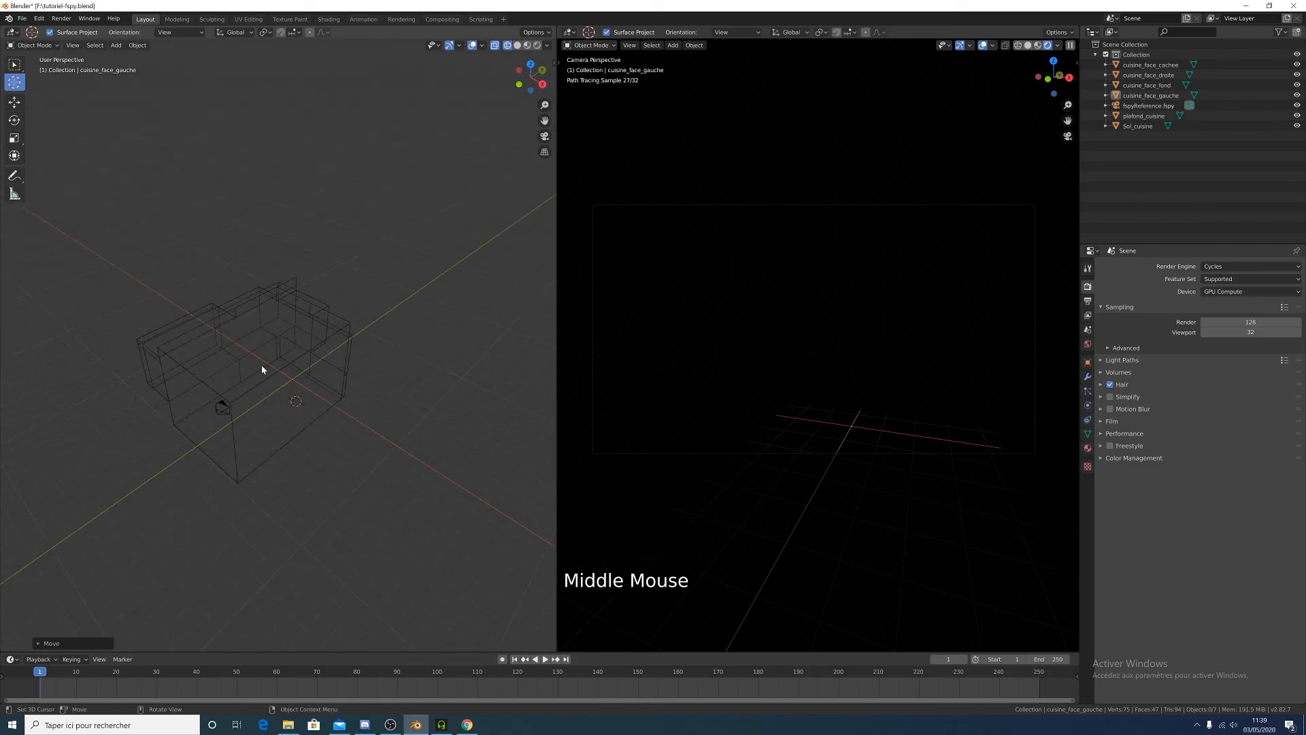
{"action": "left_click", "coordinate": [261, 362]}
{"action": "left_click", "coordinate": [248, 351]}
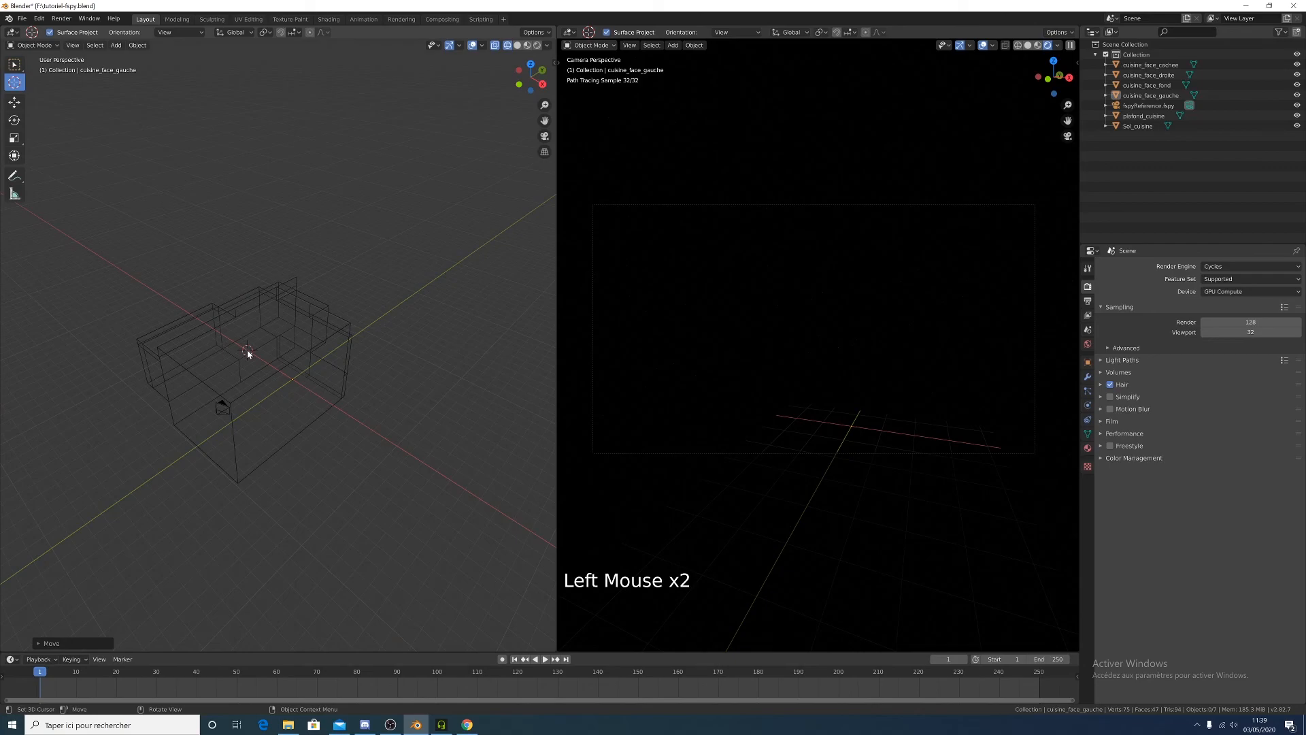
{"action": "middle_click_drag", "start_coordinate": [221, 336], "coordinate": [260, 375]}
Add a point light at the 3D cursor and lower it along the Z axis below the kitchen's ceiling
{"action": "key", "text": "shift+a"}
{"action": "mouse_move", "coordinate": [263, 372]}
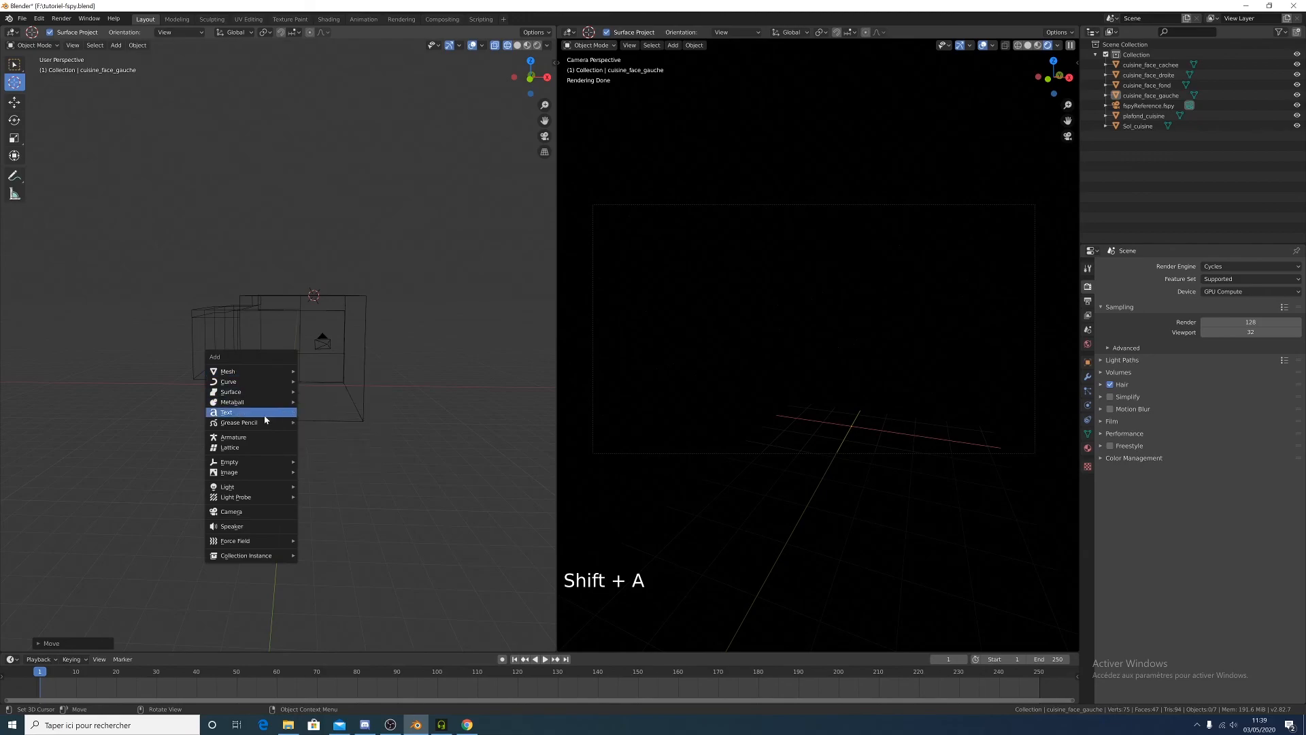
{"action": "mouse_move", "coordinate": [256, 487]}
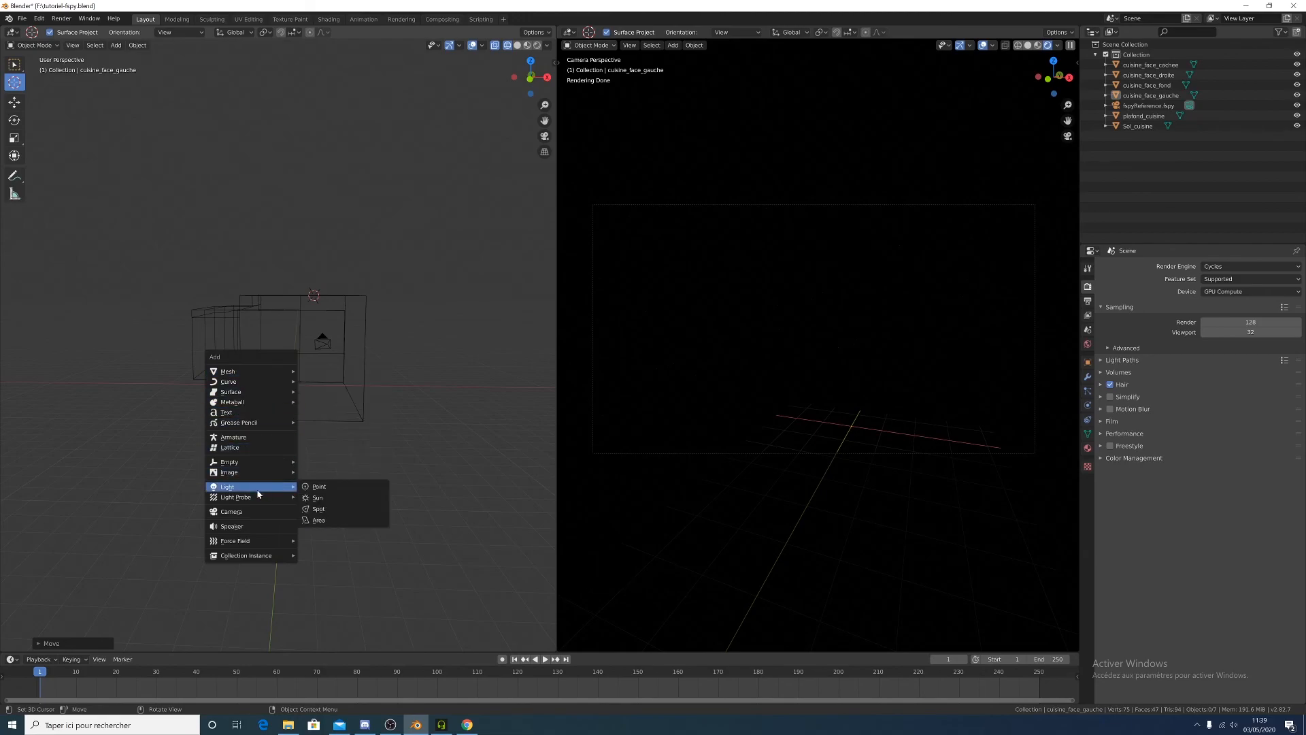
{"action": "left_click", "coordinate": [348, 487]}
{"action": "scroll", "coordinate": [336, 356], "scroll_direction": "up", "scroll_amount": 4}
{"action": "middle_click_drag", "start_coordinate": [285, 394], "coordinate": [282, 401], "text": "shift"}
{"action": "key", "text": "g"}
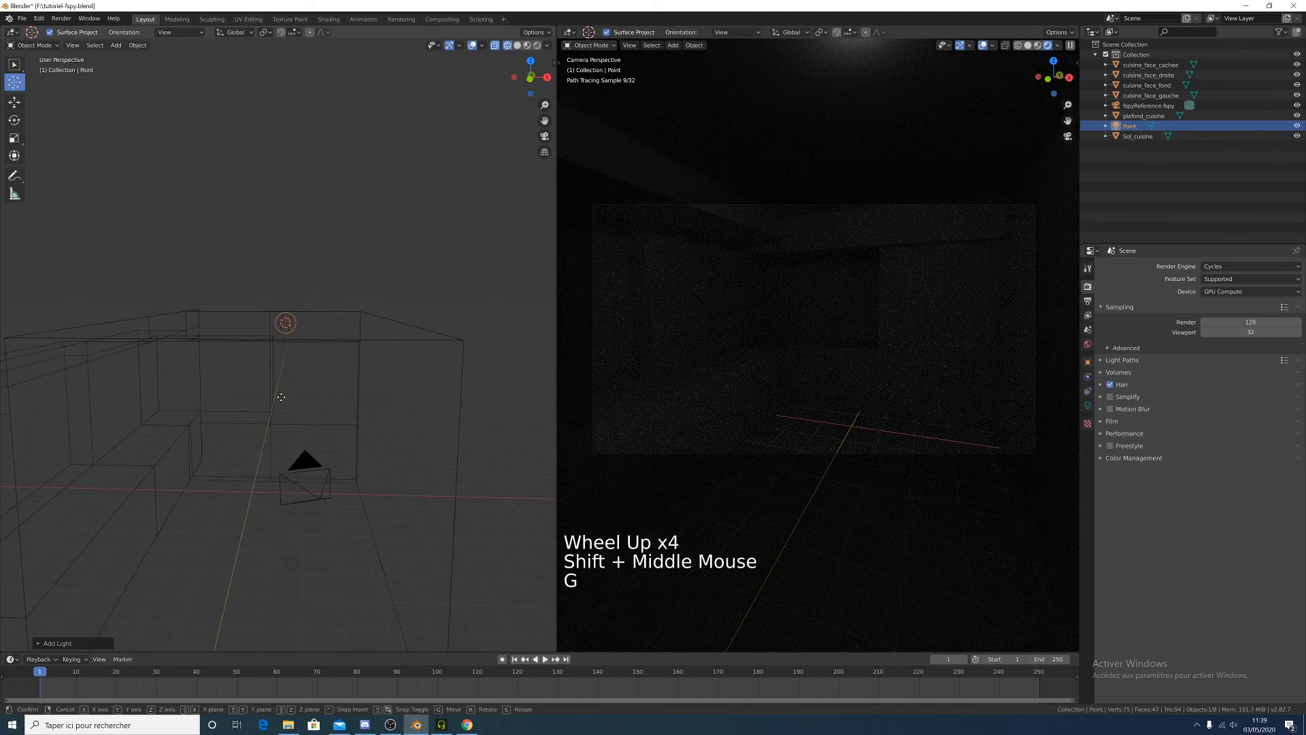
{"action": "key", "text": "z"}
{"action": "left_click", "coordinate": [276, 451]}
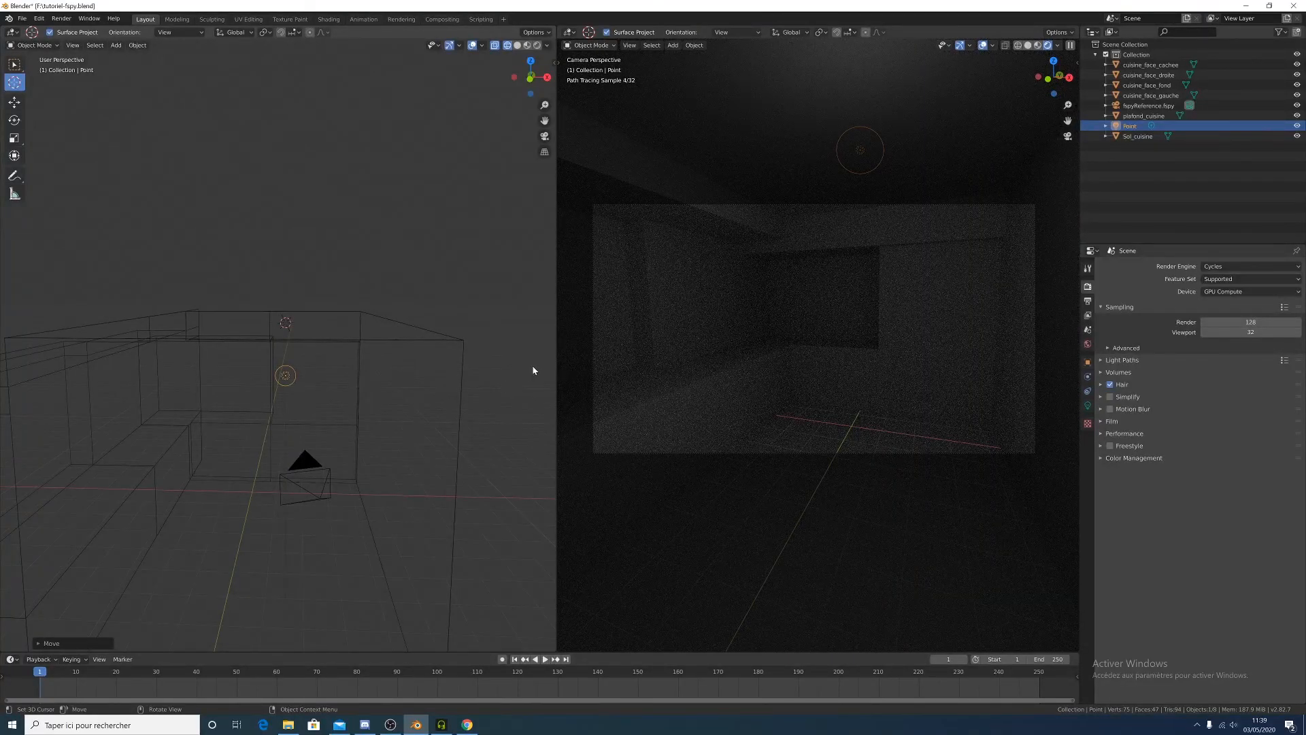
{"action": "middle_click_drag", "start_coordinate": [501, 371], "coordinate": [535, 384]}
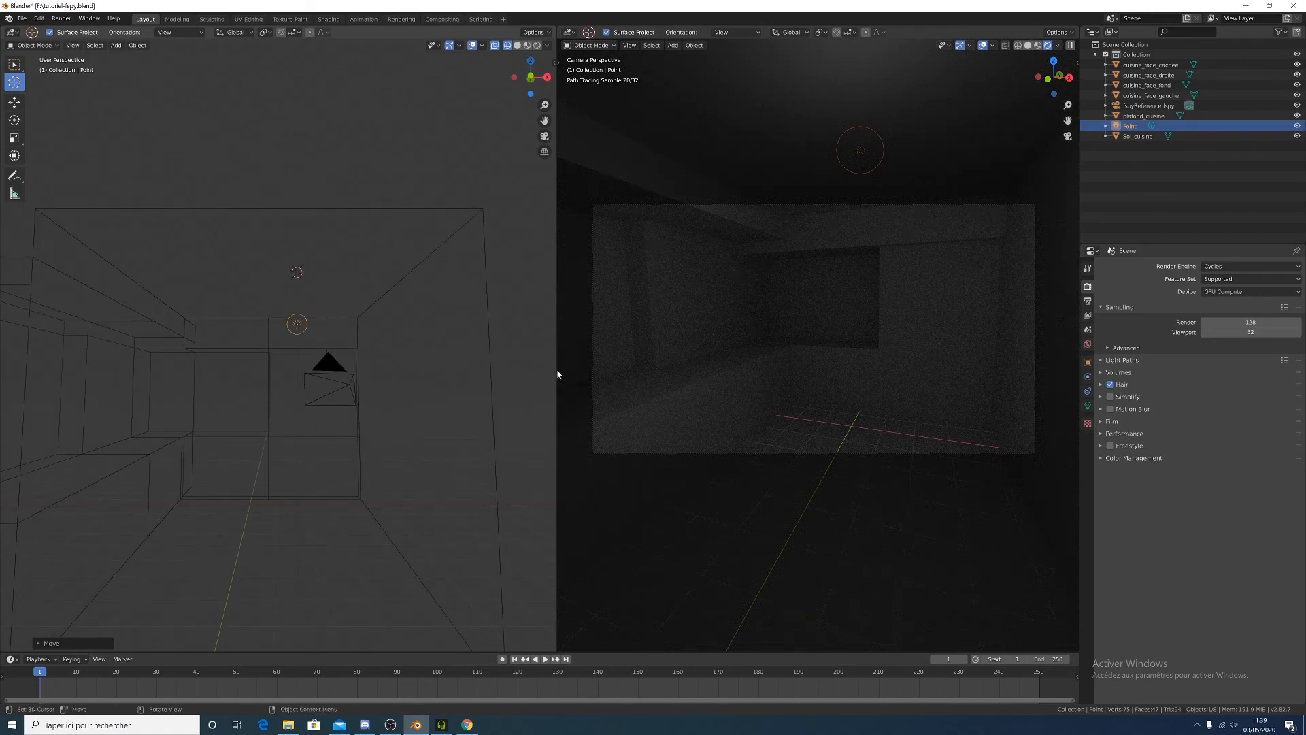
Widen the rendered camera view and set the point light's power to 60 W
{"action": "left_click_drag", "start_coordinate": [556, 369], "coordinate": [243, 382]}
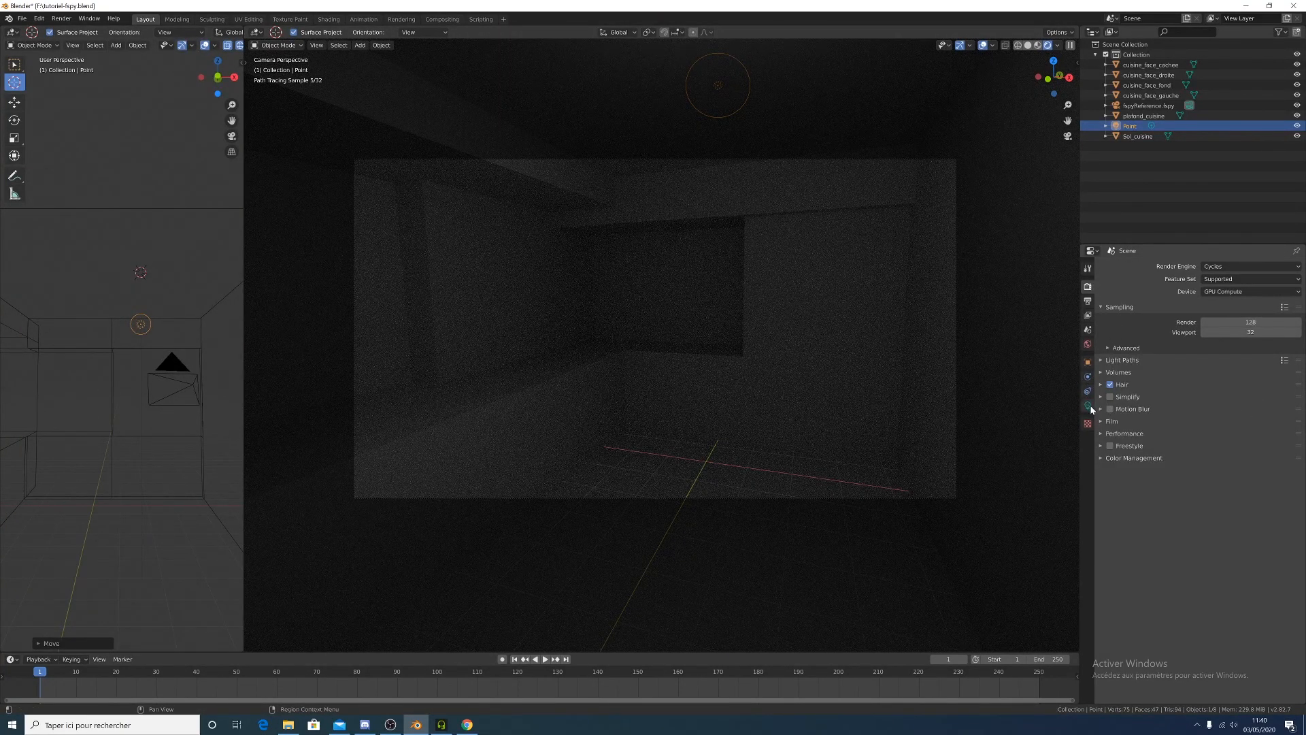
{"action": "left_click", "coordinate": [1087, 406]}
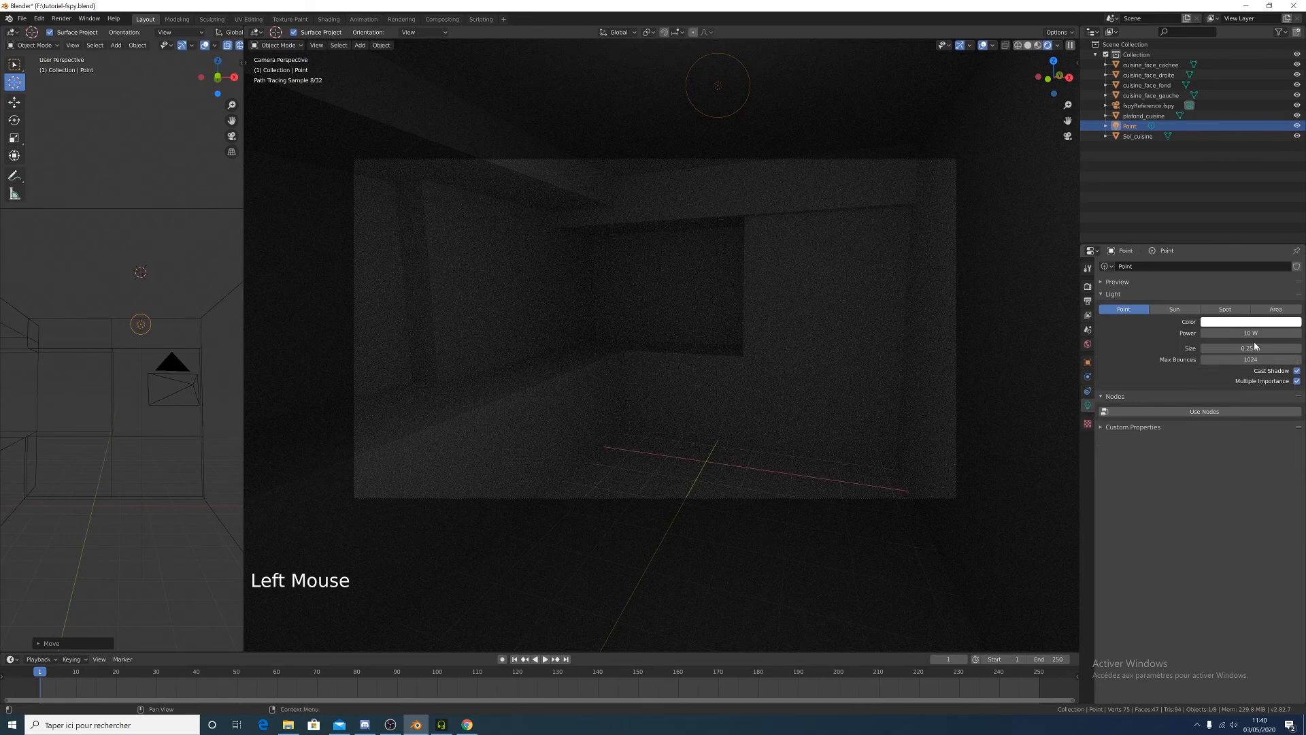
{"action": "left_click_drag", "start_coordinate": [1250, 332], "coordinate": [1264, 332]}
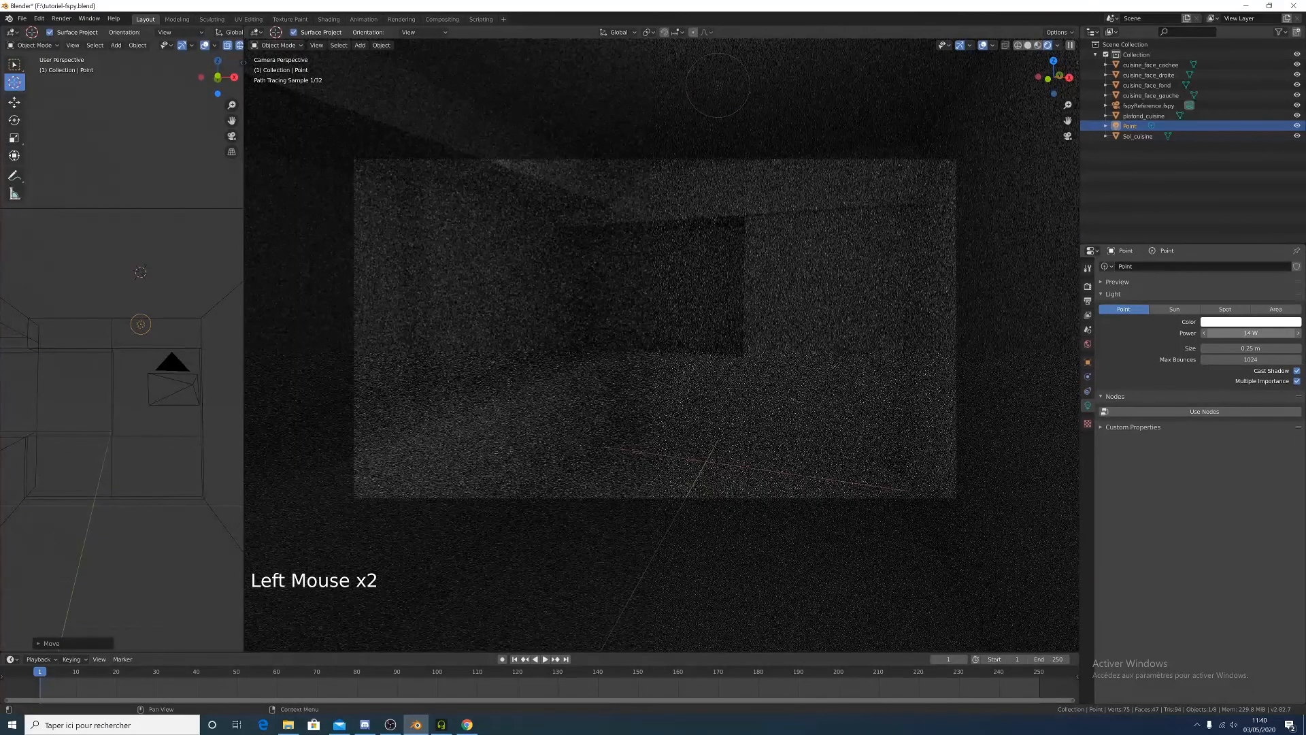
{"action": "left_click", "coordinate": [1250, 333]}
{"action": "type", "text": "6"}
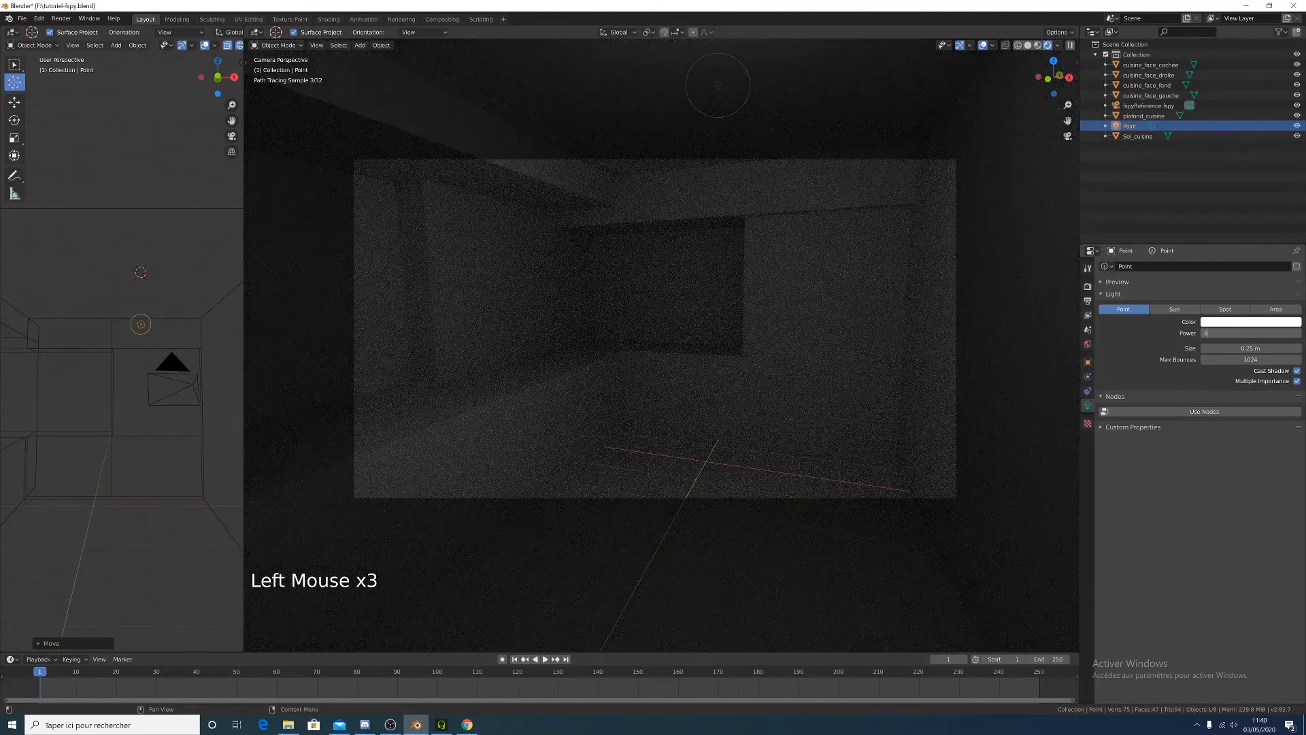
{"action": "type", "text": "0"}
{"action": "key", "text": "Return"}
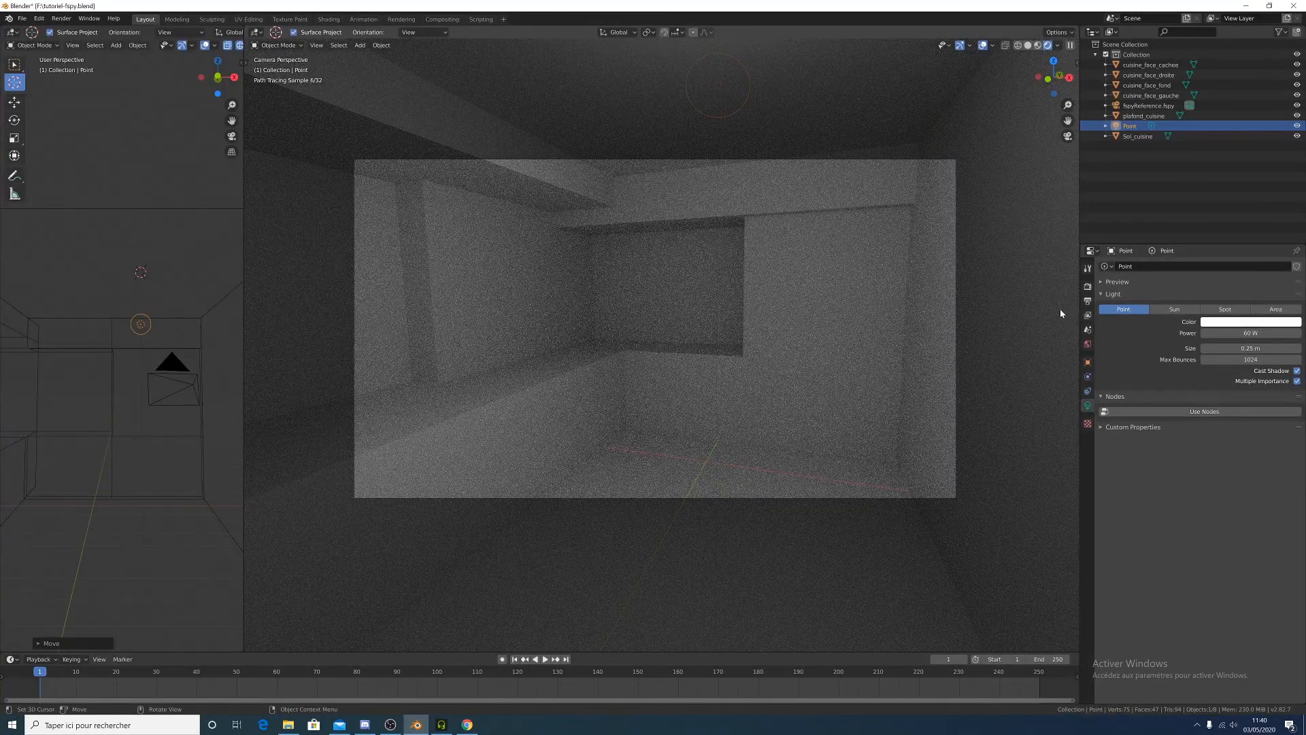
Raise the Cycles viewport samples to 197
{"action": "left_click", "coordinate": [1087, 287]}
{"action": "left_click_drag", "start_coordinate": [1258, 332], "coordinate": [1278, 332]}
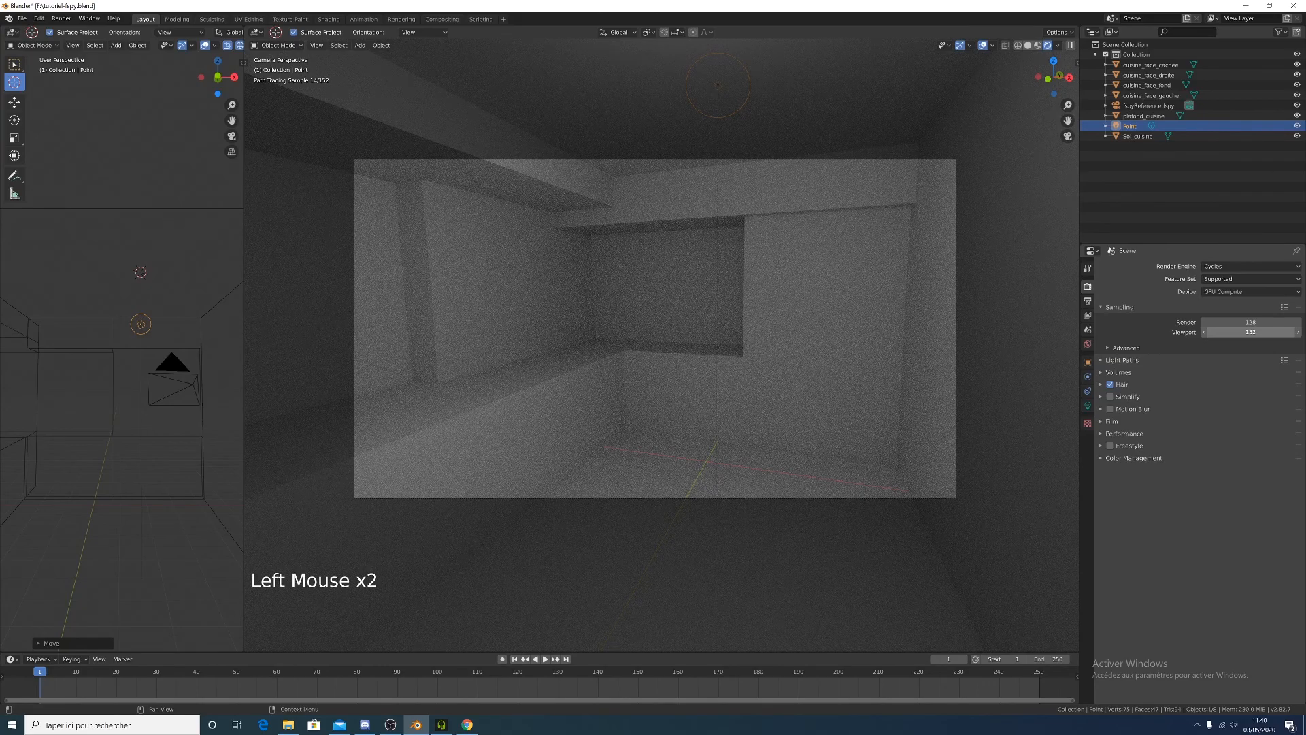
{"action": "left_click_drag", "start_coordinate": [1250, 332], "coordinate": [1263, 332]}
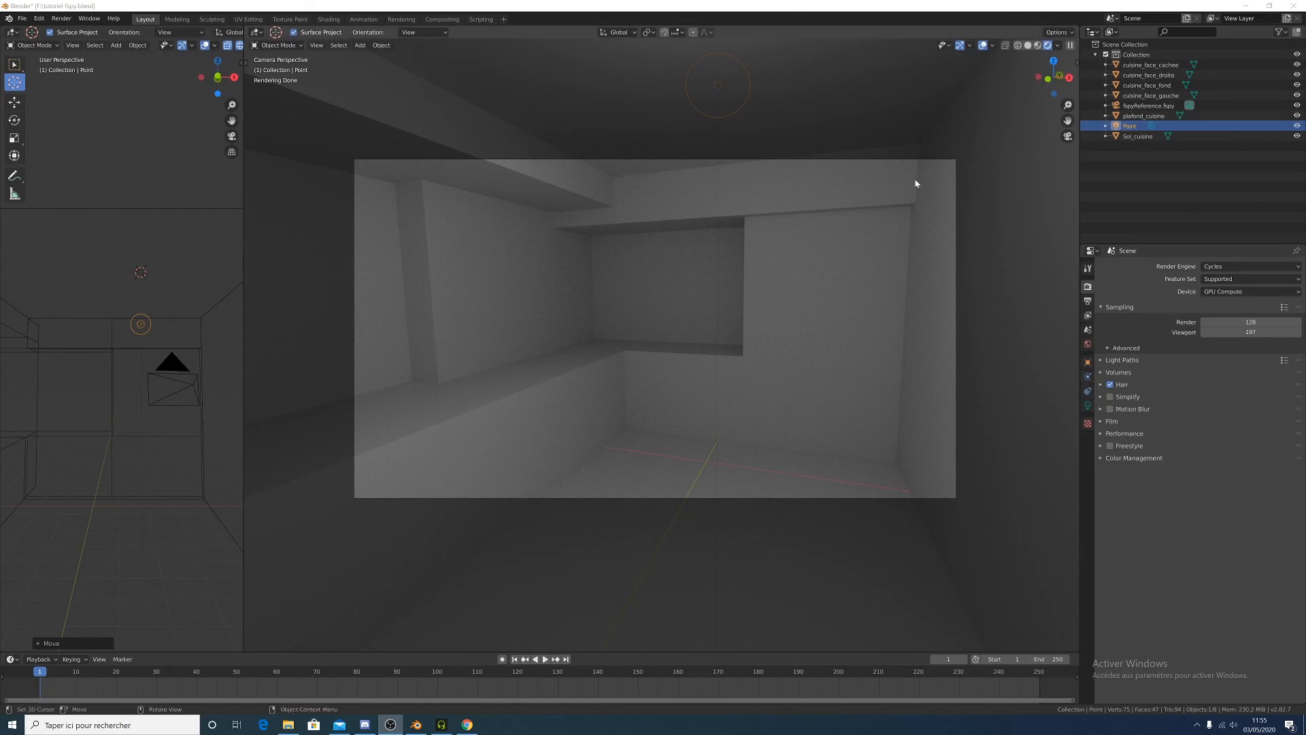
Enable Render Region and Crop to Render Region in the output dimensions
{"action": "left_click", "coordinate": [1089, 302]}
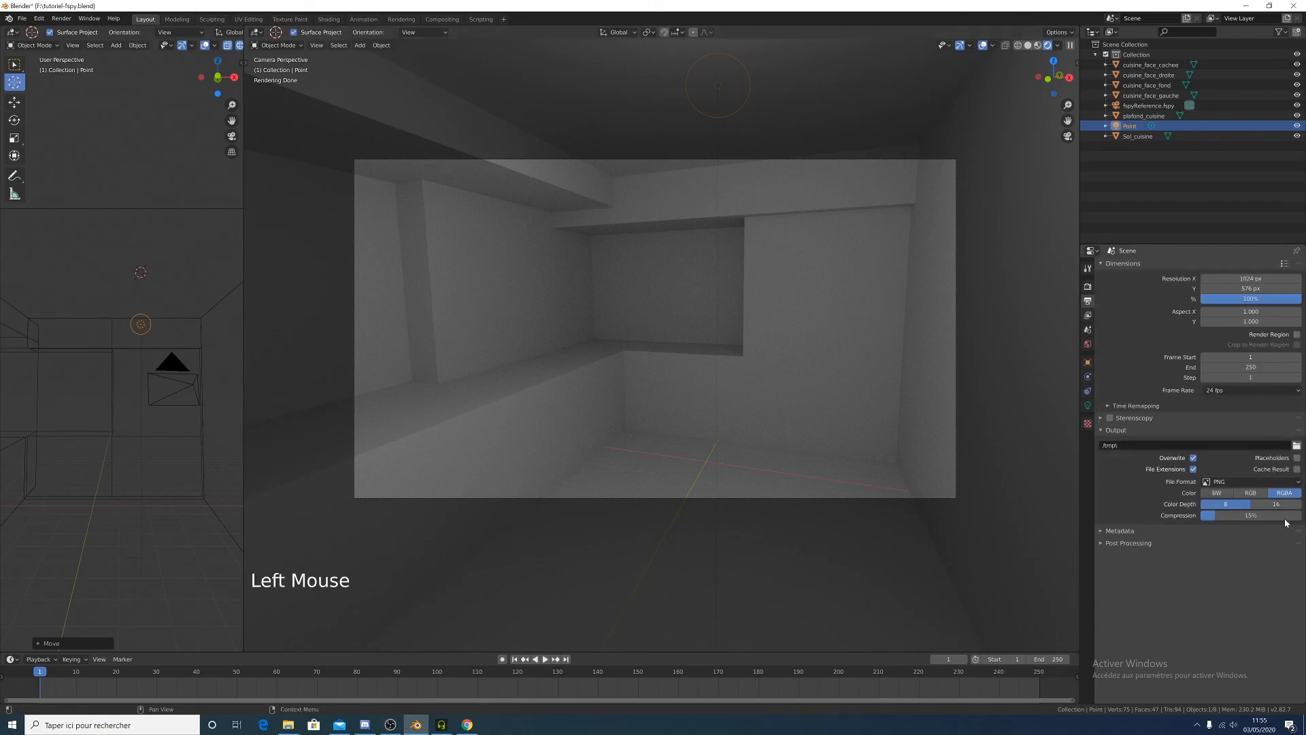
{"action": "left_click", "coordinate": [1296, 334]}
{"action": "left_click", "coordinate": [1296, 345]}
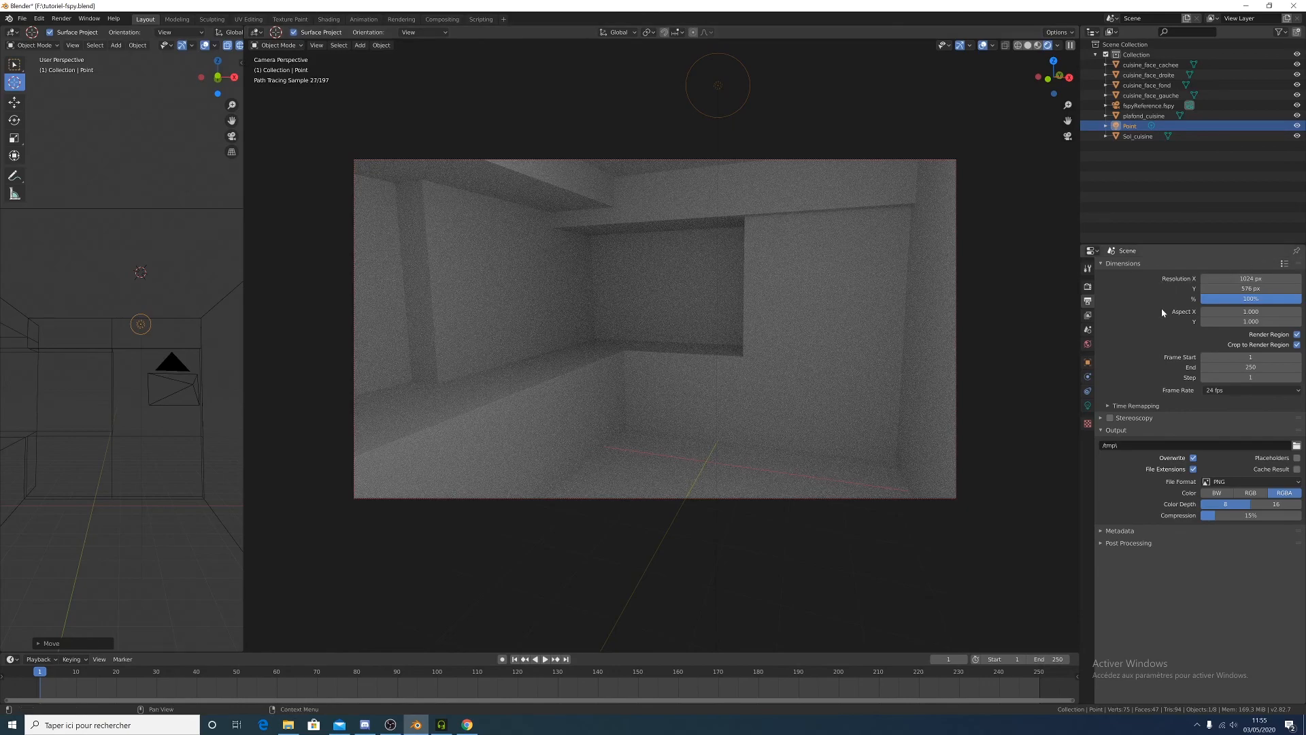
Set the Cycles viewport samples to 40
{"action": "left_click", "coordinate": [1087, 269]}
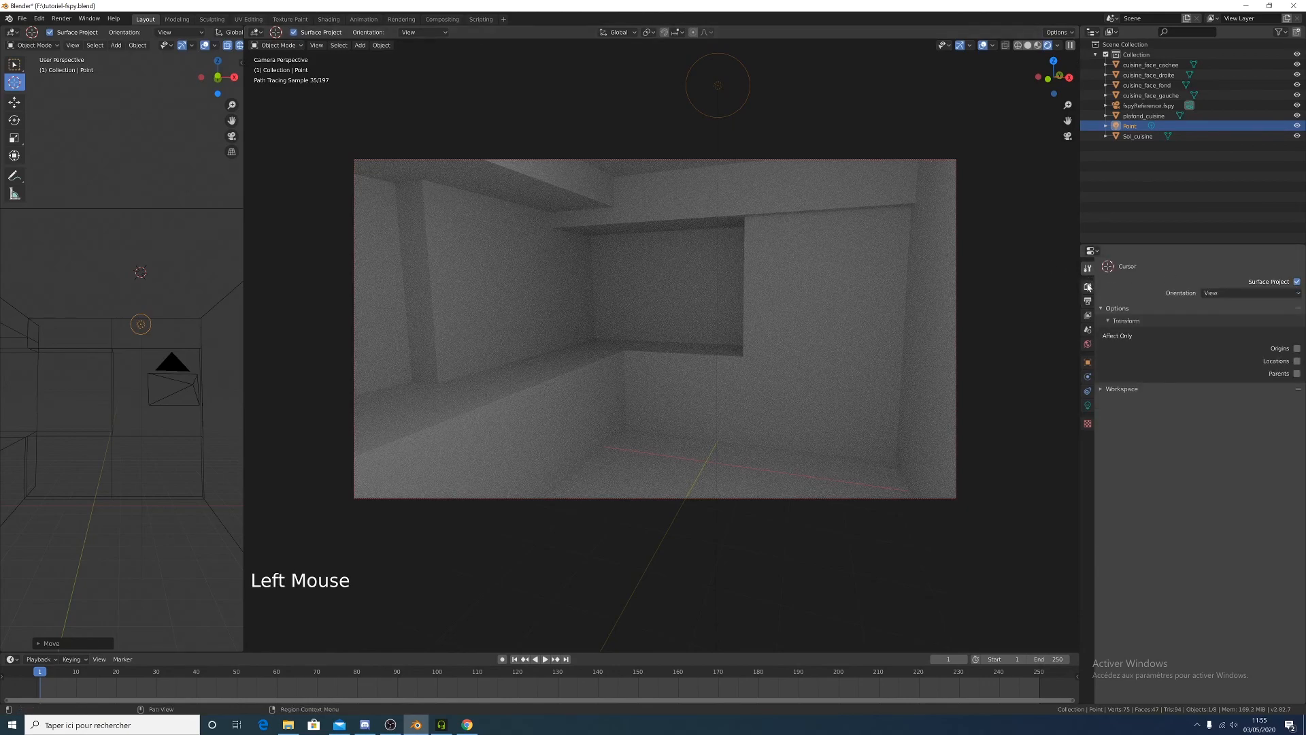
{"action": "left_click", "coordinate": [1087, 286]}
{"action": "left_click_drag", "start_coordinate": [1239, 333], "coordinate": [1156, 334]}
{"action": "left_click", "coordinate": [1250, 332]}
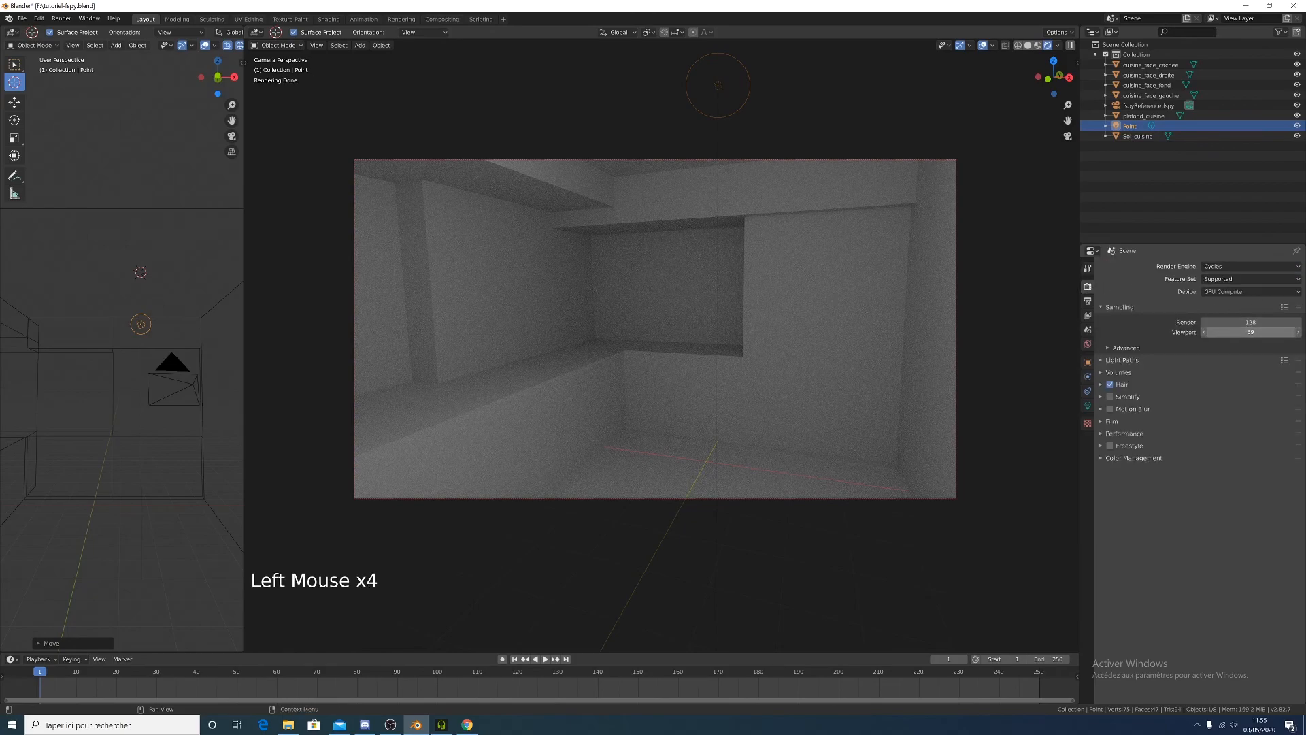
{"action": "type", "text": "40"}
{"action": "key", "text": "Return"}
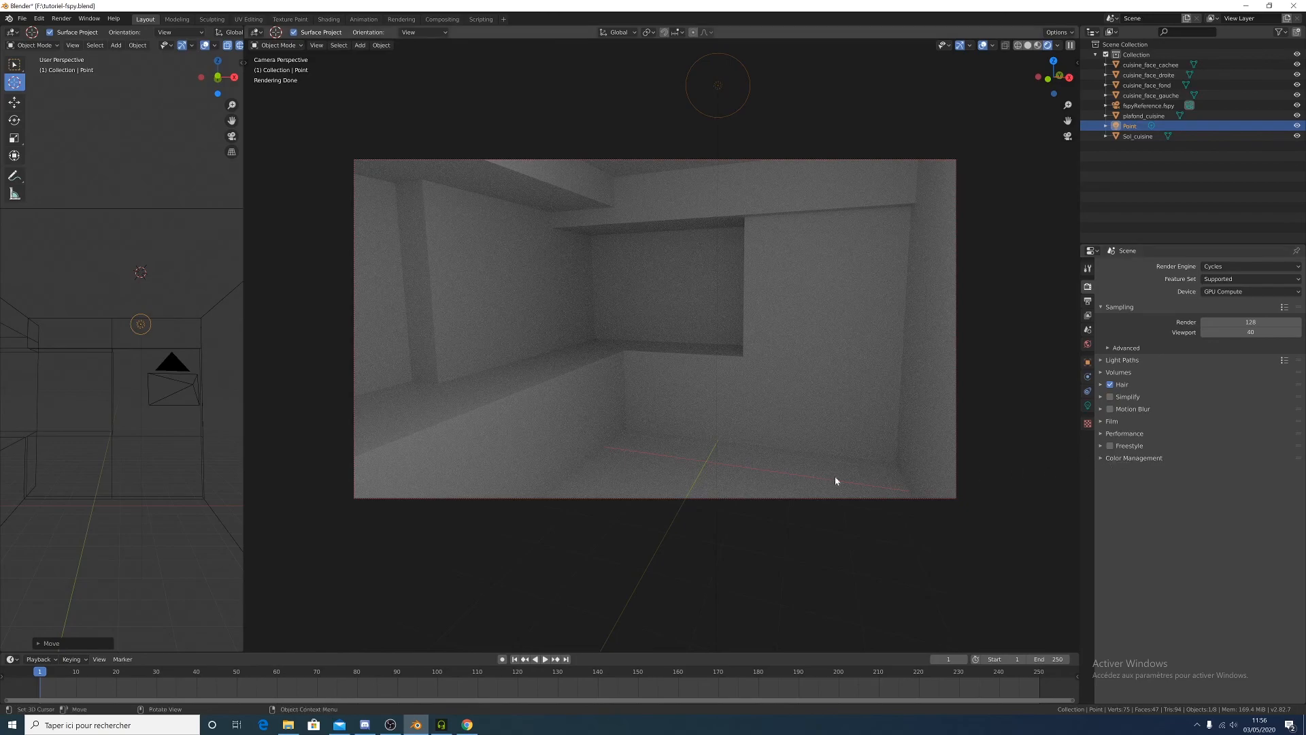
Set the color management look to Very High Contrast and the sequencer color space to Filmic Log
{"action": "left_click", "coordinate": [1102, 459]}
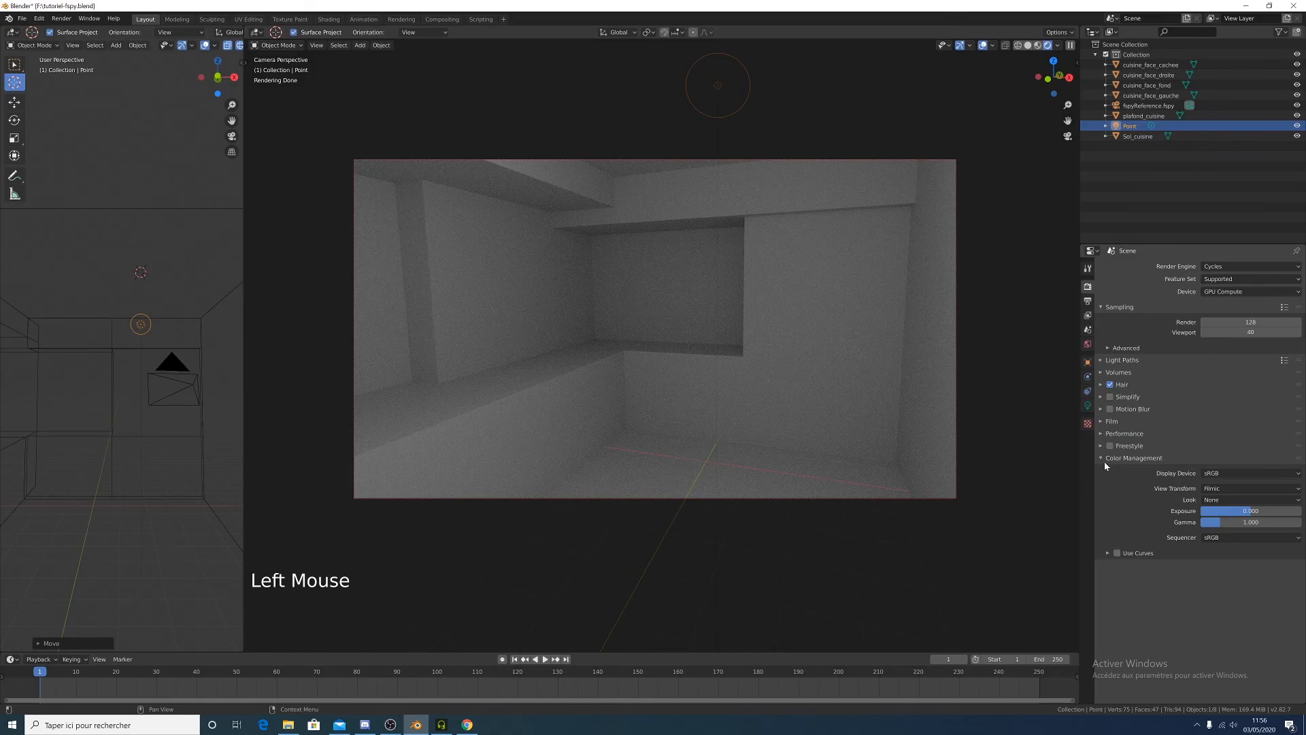
{"action": "left_click", "coordinate": [1246, 501]}
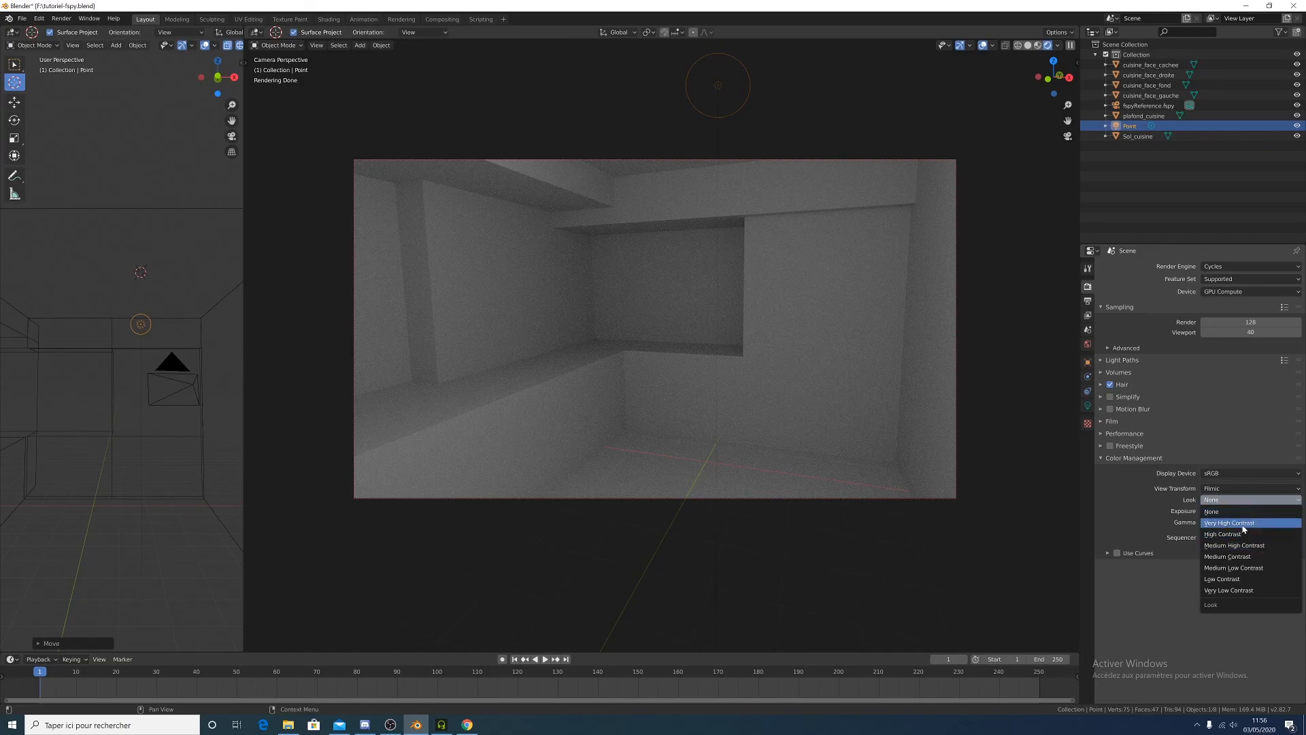
{"action": "left_click", "coordinate": [1243, 522]}
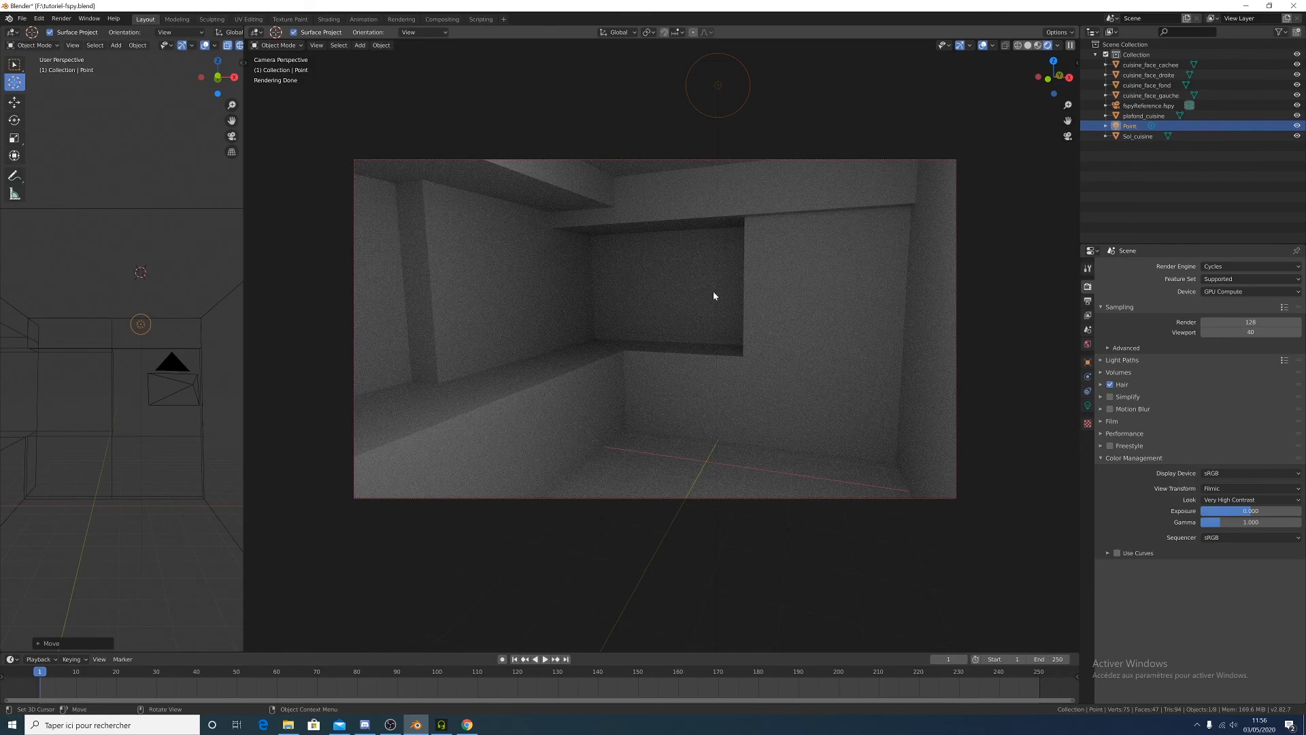
{"action": "left_click", "coordinate": [1234, 538]}
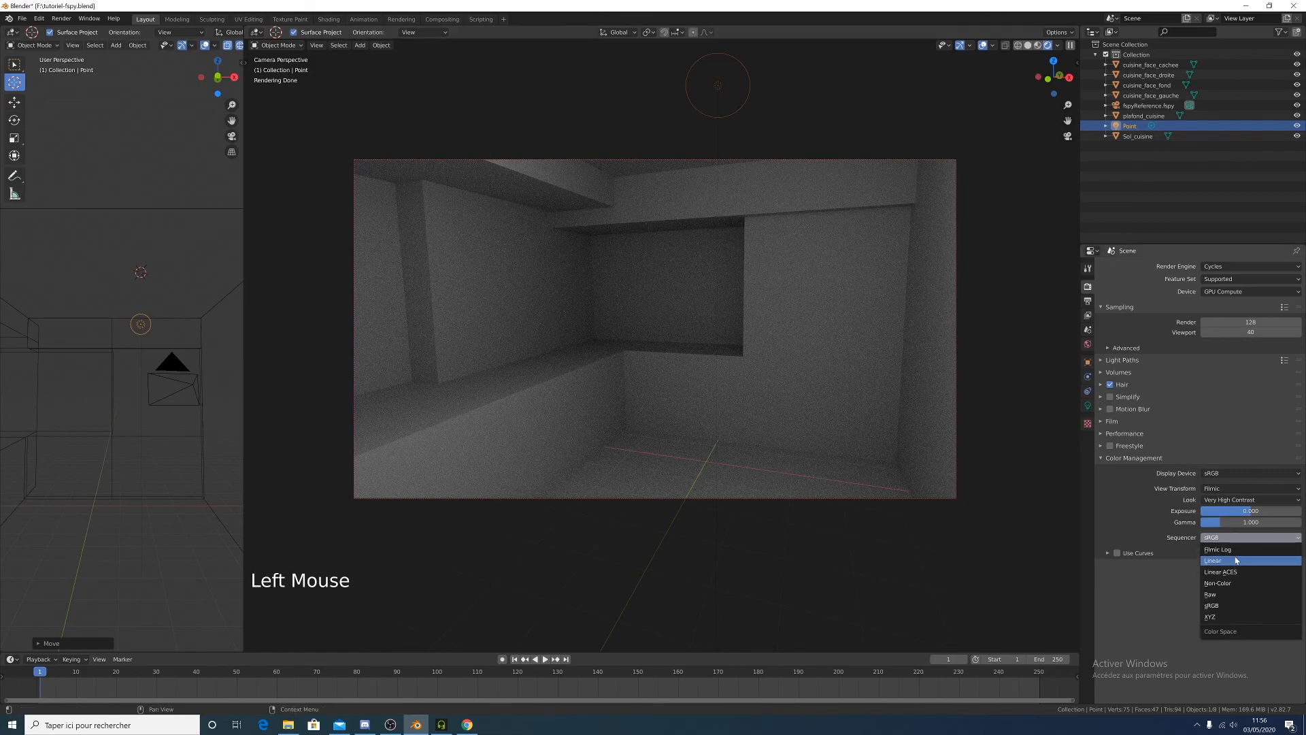
{"action": "left_click", "coordinate": [1236, 549]}
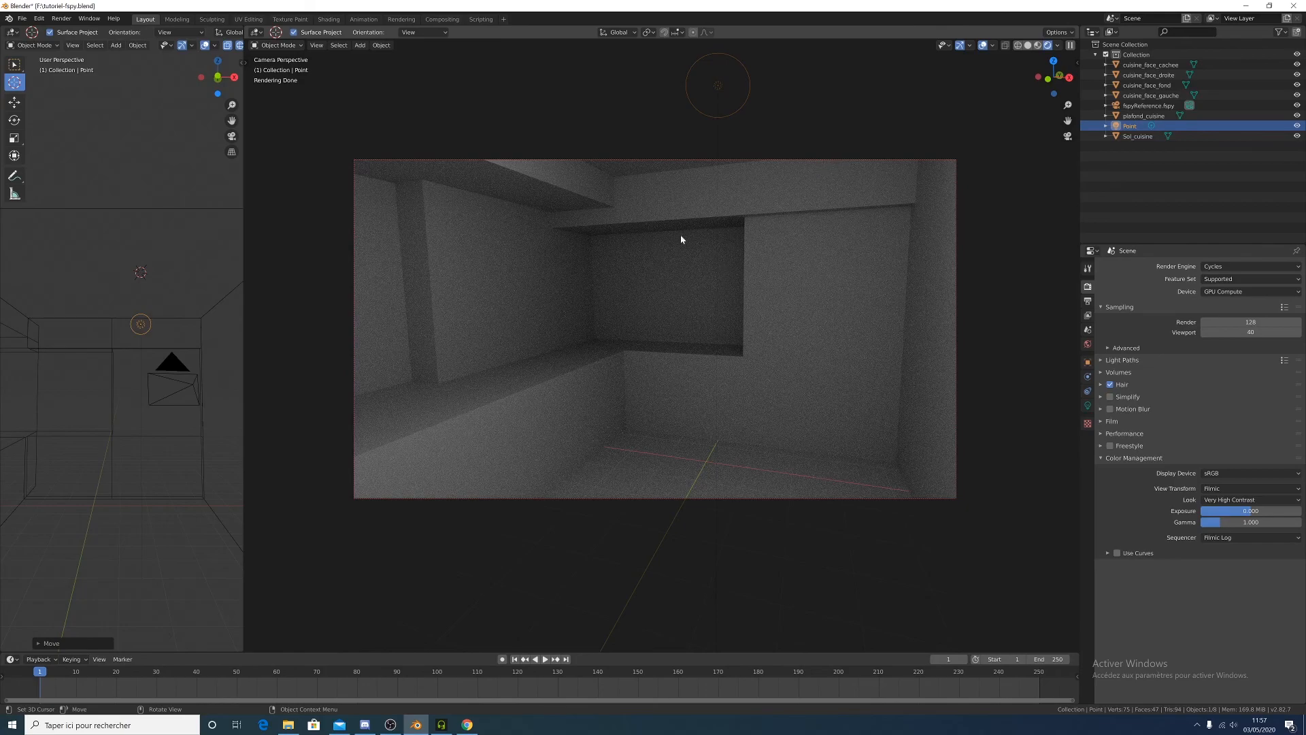
{"action": "scroll", "coordinate": [1183, 450], "scroll_direction": "up", "scroll_amount": 1}
{"action": "scroll", "coordinate": [1184, 451], "scroll_direction": "down", "scroll_amount": 1}
Change the color management view transform to False Color
{"action": "left_click", "coordinate": [1224, 488]}
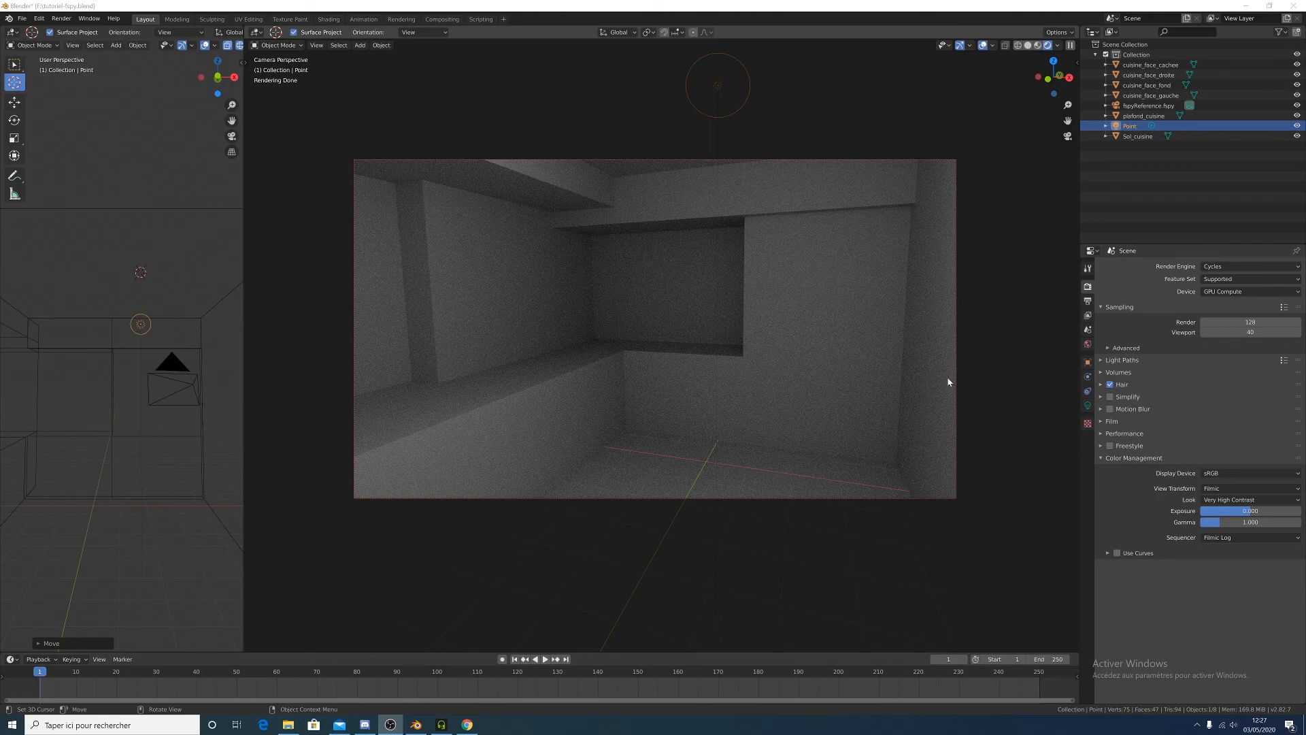
{"action": "left_click", "coordinate": [1228, 488]}
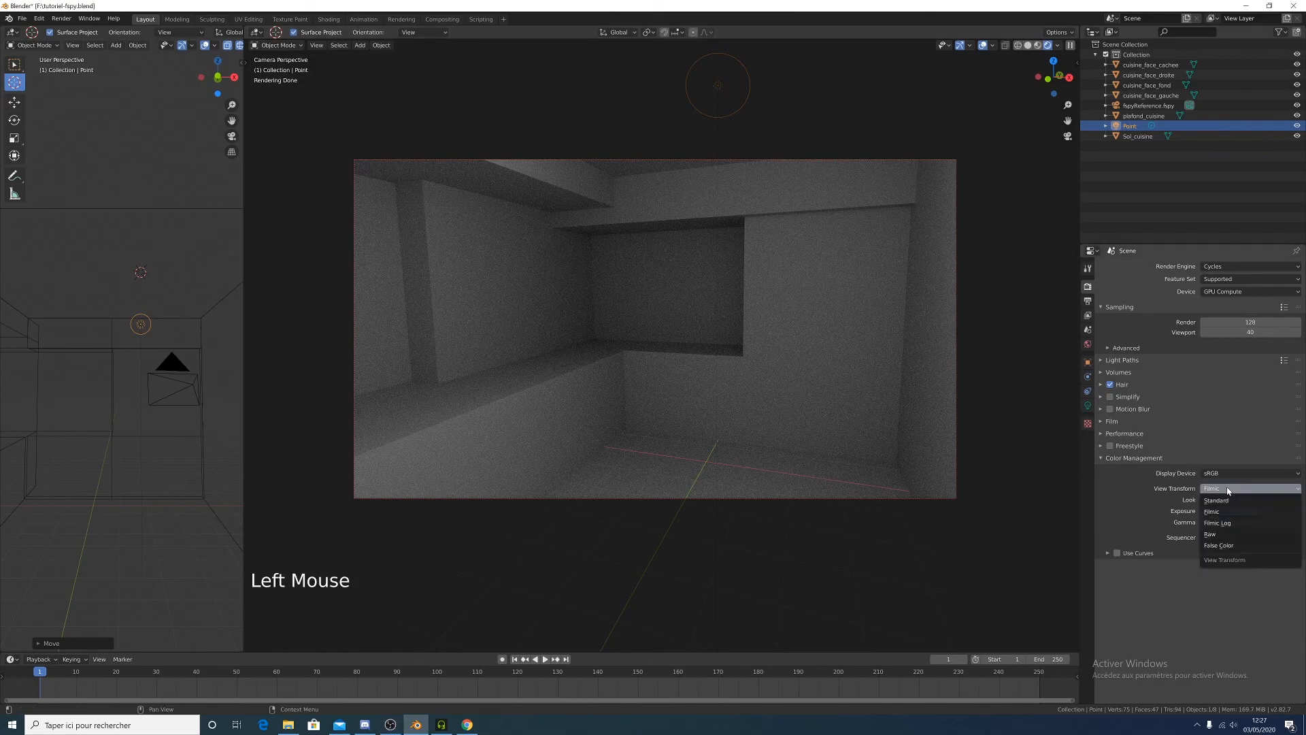
{"action": "left_click", "coordinate": [1214, 545]}
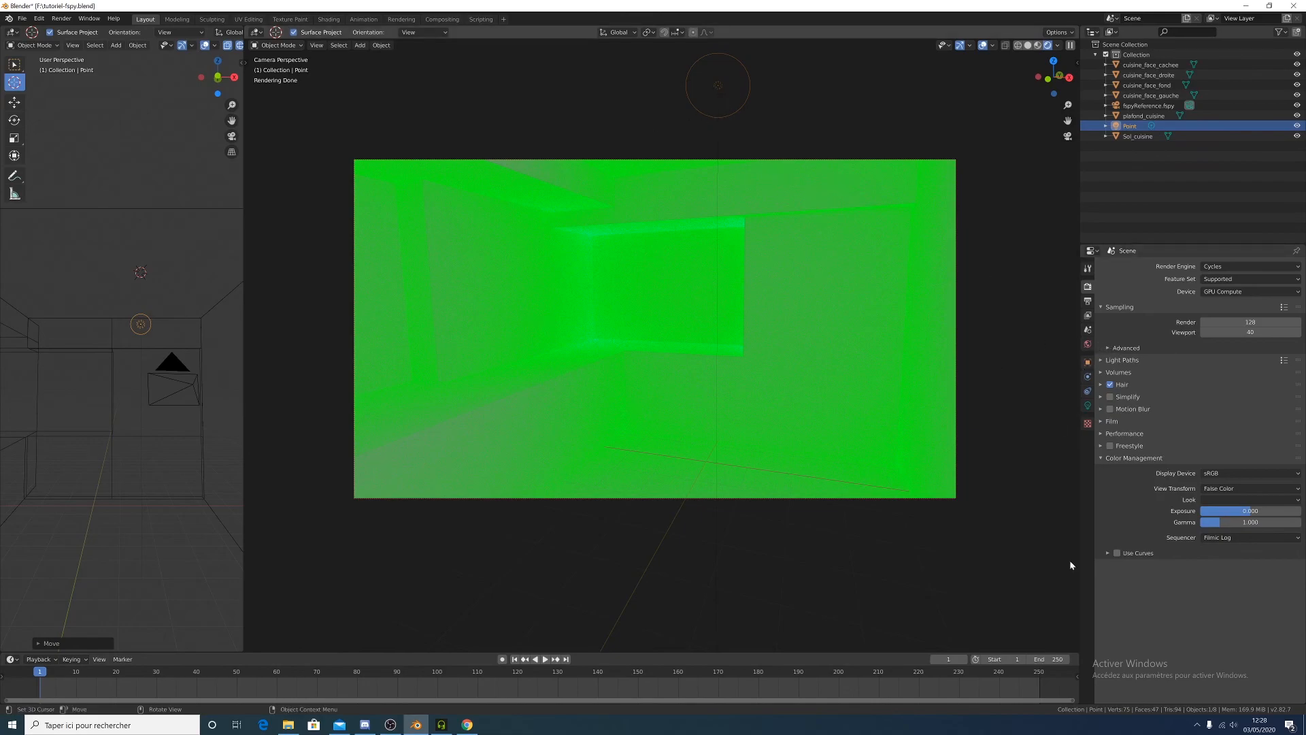
Set the point light's power to 1000 W to test the exposure in False Color
{"action": "left_click", "coordinate": [1086, 404]}
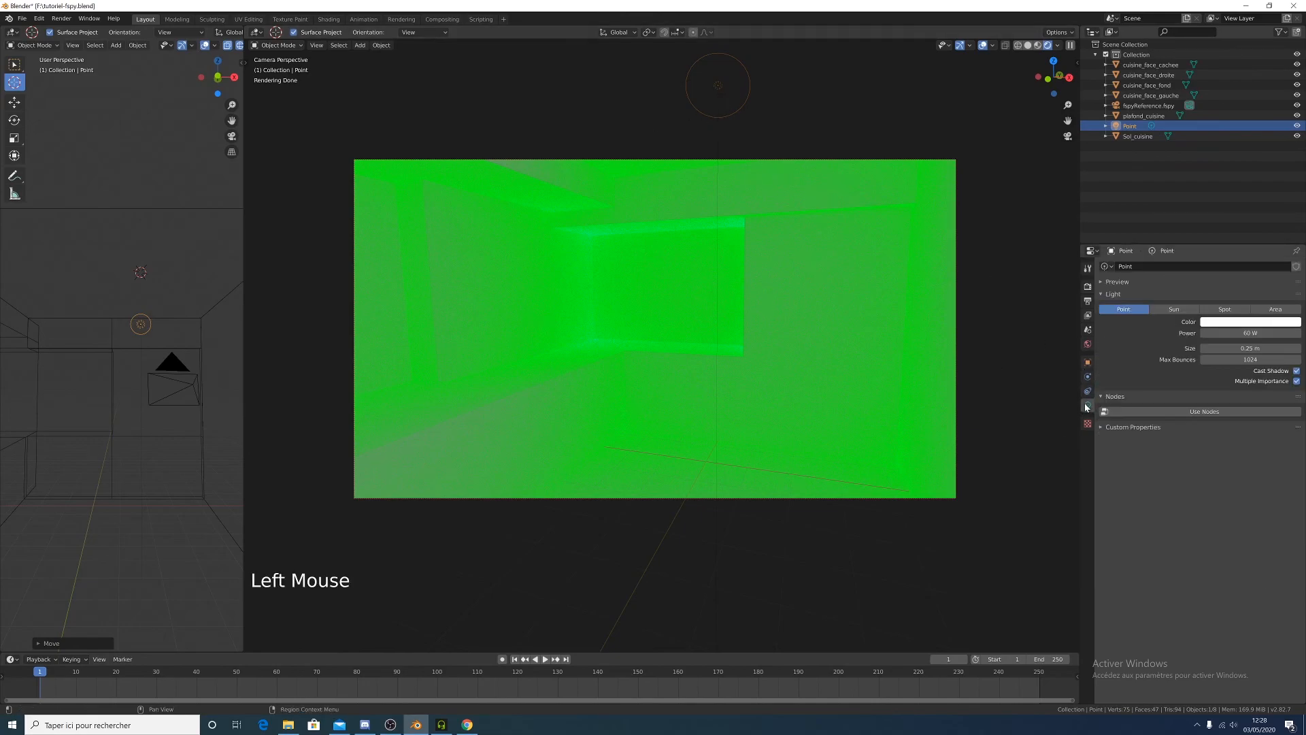
{"action": "left_click", "coordinate": [1258, 334]}
{"action": "left_click_drag", "start_coordinate": [1258, 333], "coordinate": [1291, 333]}
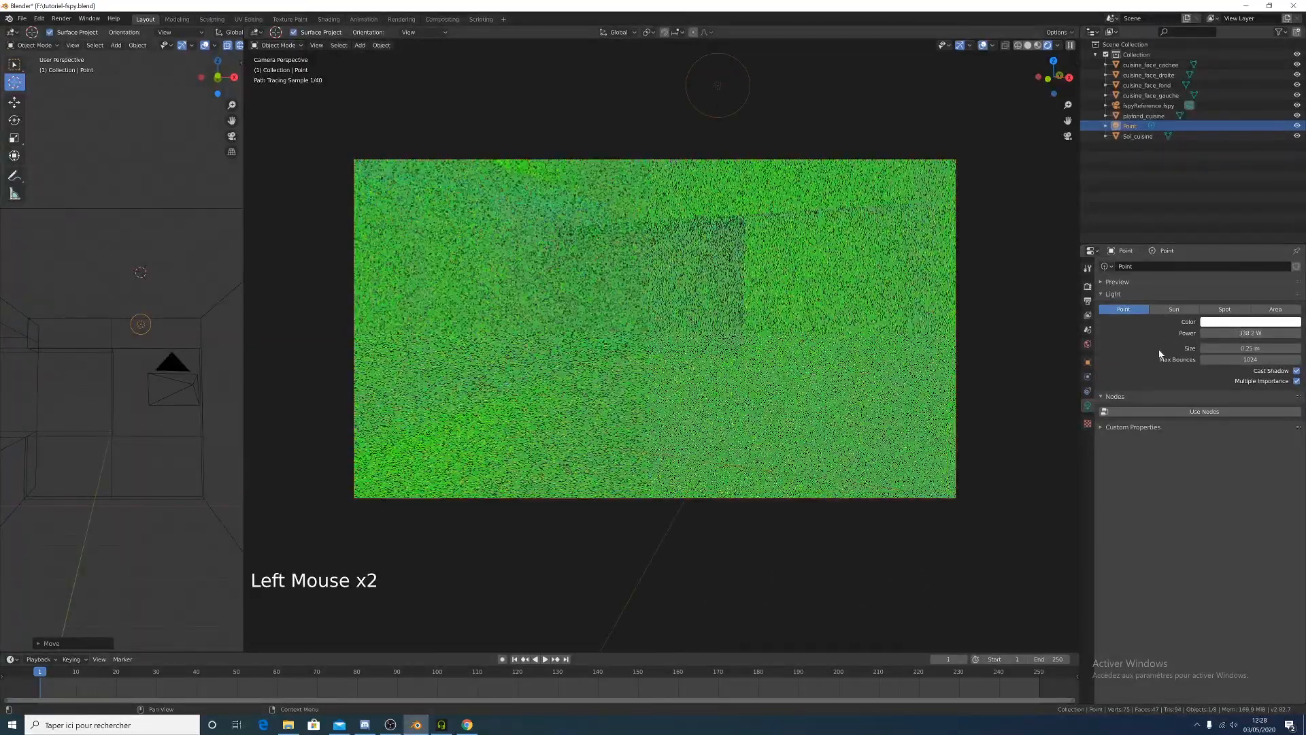
{"action": "left_click", "coordinate": [1250, 333]}
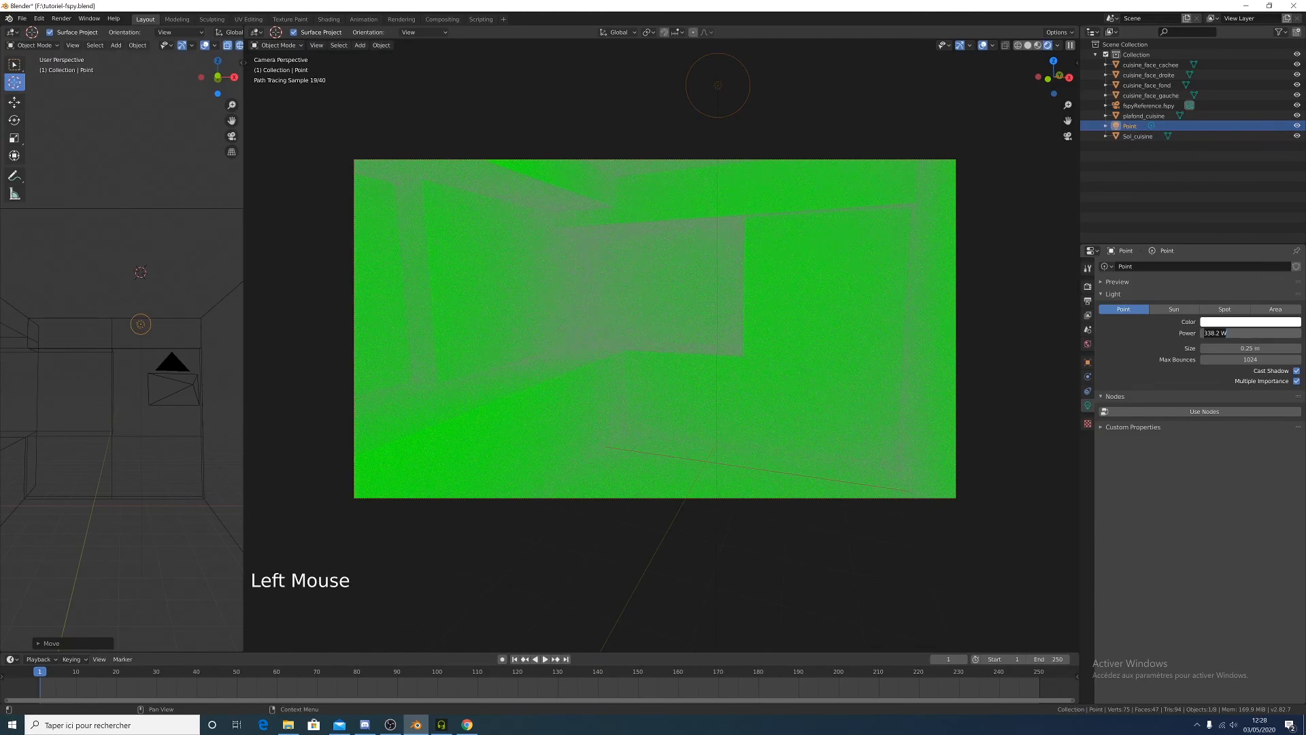
{"action": "type", "text": "1000"}
{"action": "key", "text": "Return"}
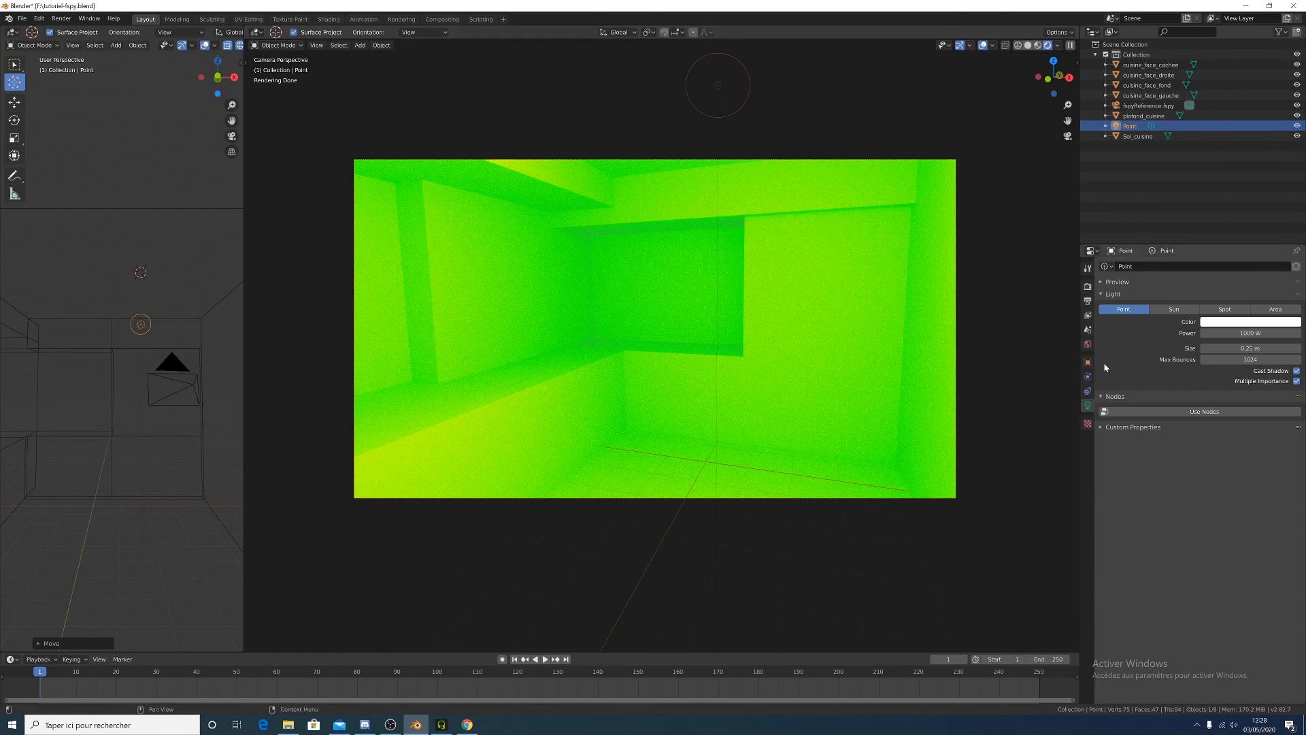
Compare the render under the Filmic view transform, and return to False Color
{"action": "left_click", "coordinate": [1088, 301]}
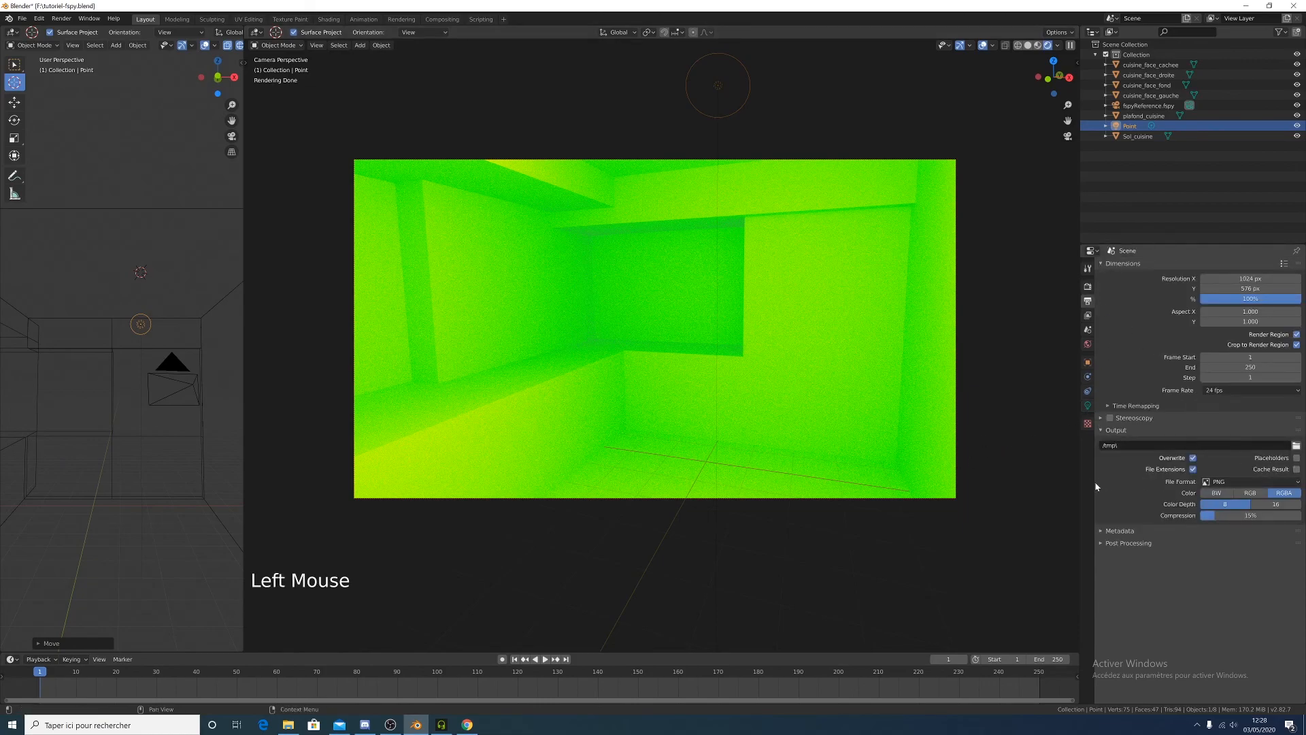
{"action": "left_click", "coordinate": [1088, 287]}
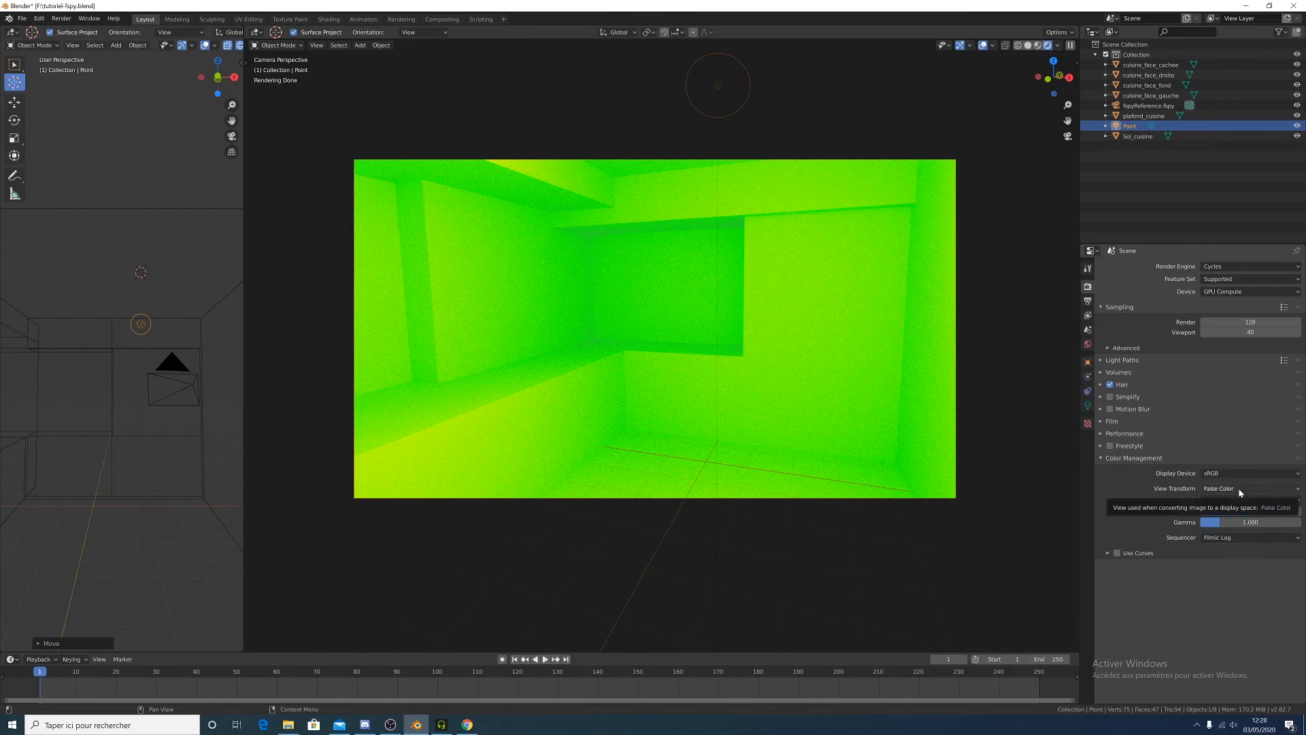
{"action": "left_click", "coordinate": [1239, 489]}
{"action": "left_click", "coordinate": [1232, 512]}
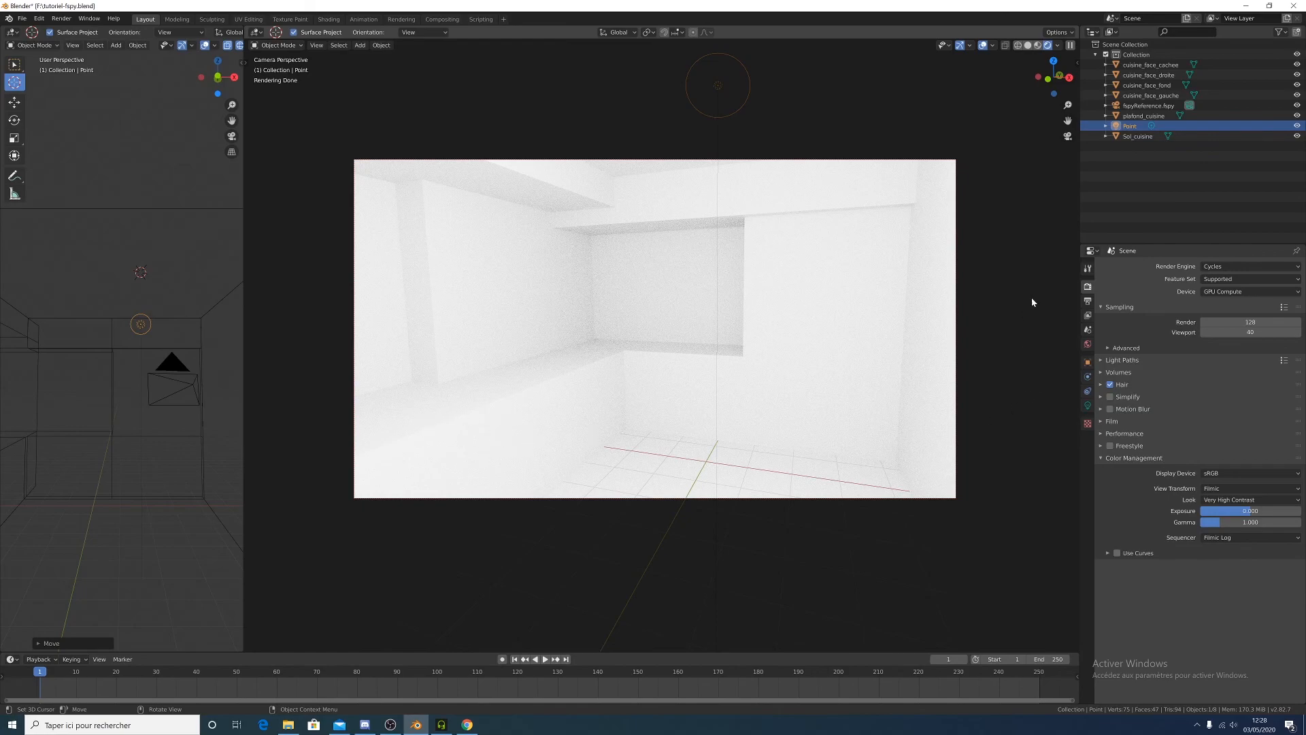
{"action": "left_click", "coordinate": [1239, 488]}
{"action": "left_click", "coordinate": [1231, 545]}
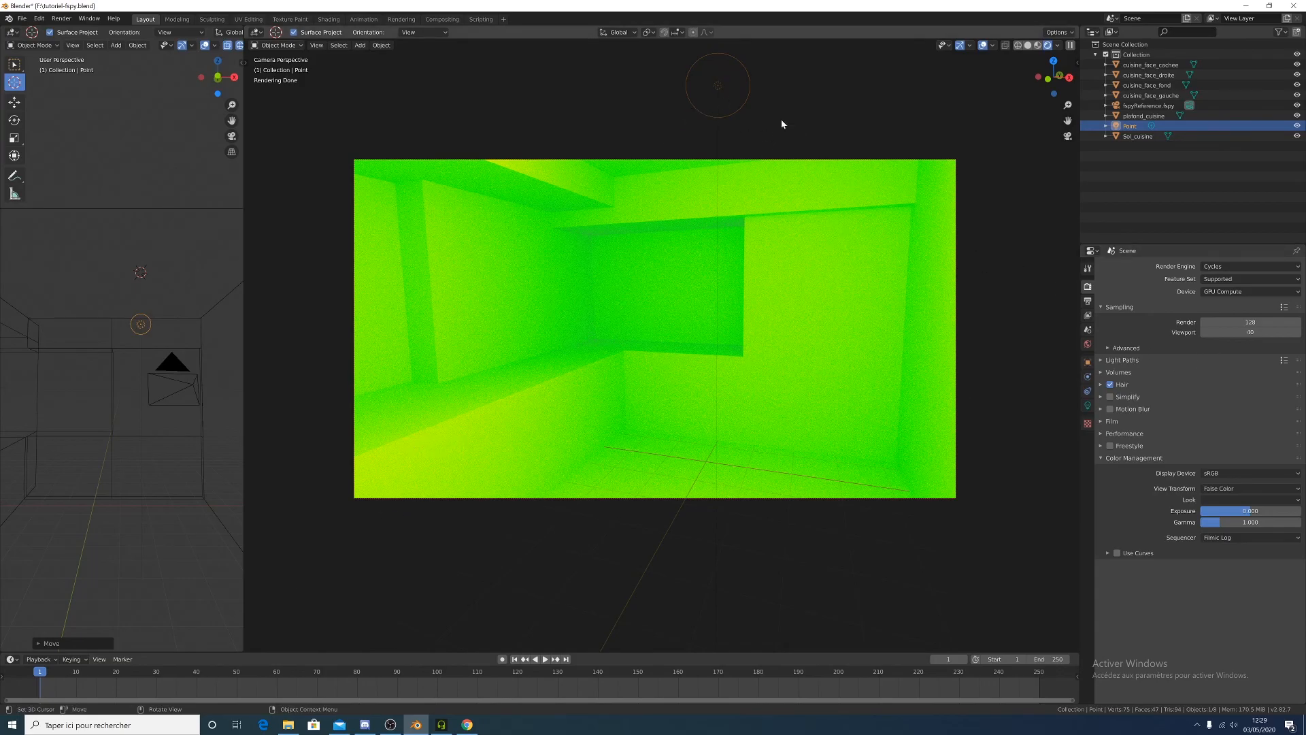
Set the point light's power to 10 W
{"action": "left_click", "coordinate": [1088, 406]}
{"action": "left_click", "coordinate": [1278, 333]}
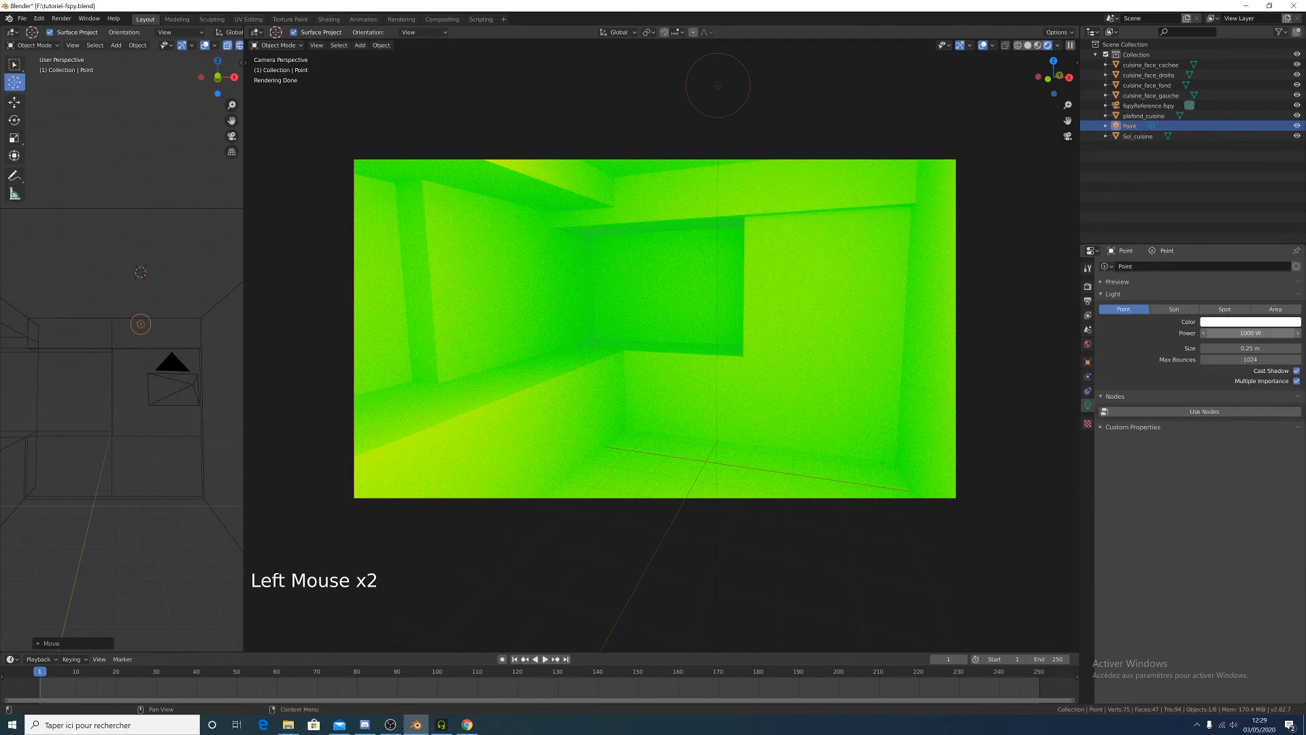
{"action": "type", "text": "10"}
{"action": "key", "text": "Return"}
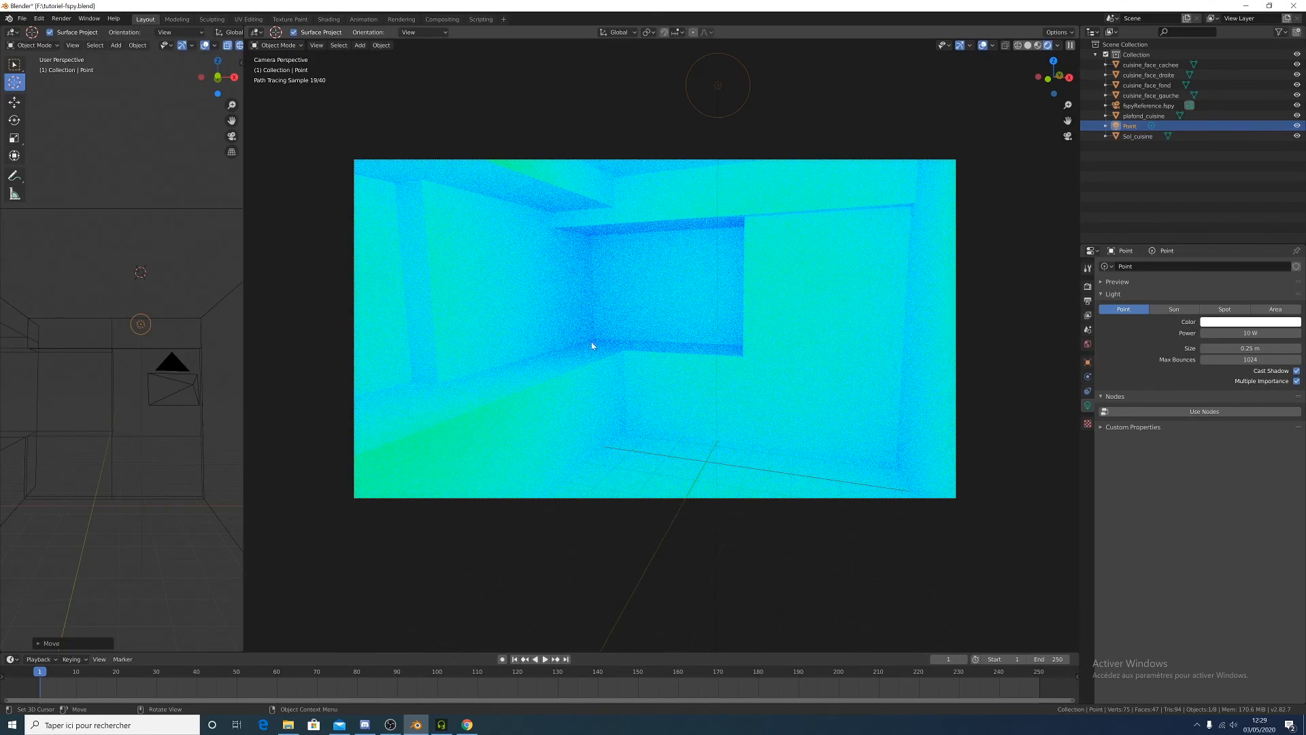
Switch the viewport shading to Solid and back to Rendered
{"action": "key", "text": "z"}
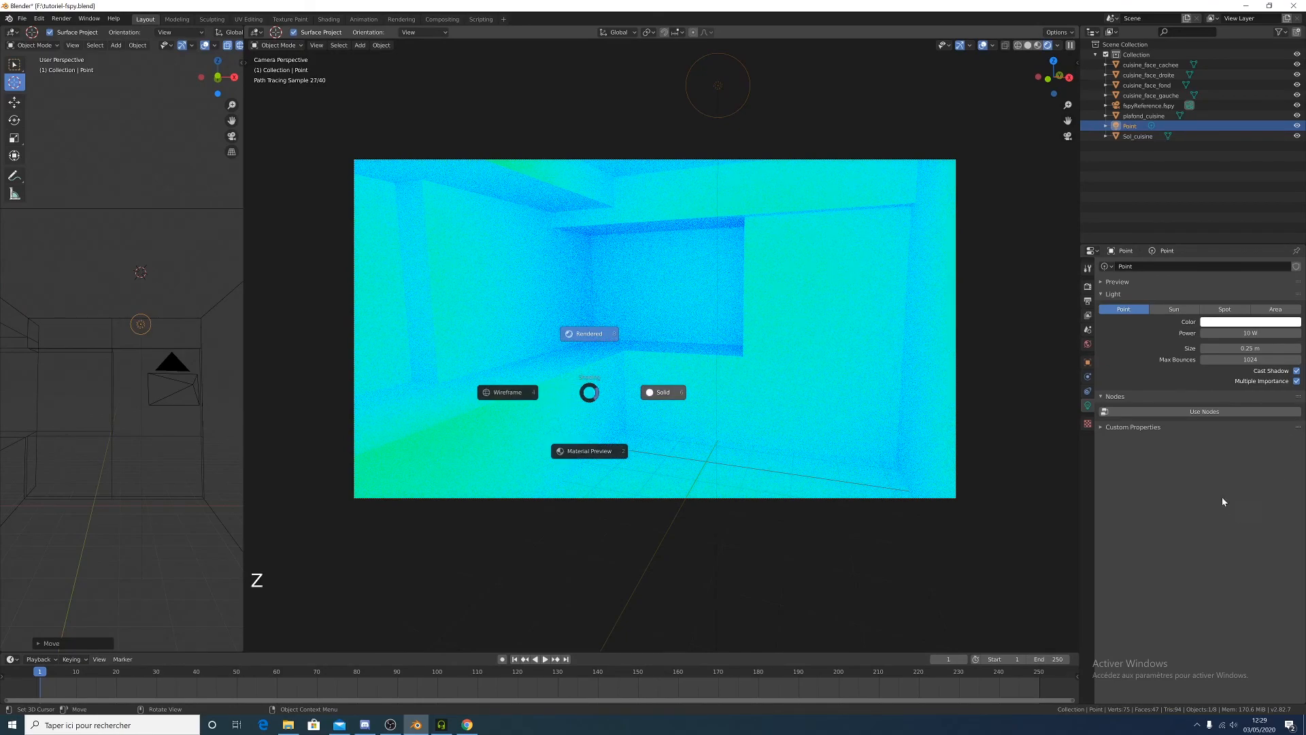
{"action": "left_click", "coordinate": [1087, 268]}
{"action": "key", "text": "z"}
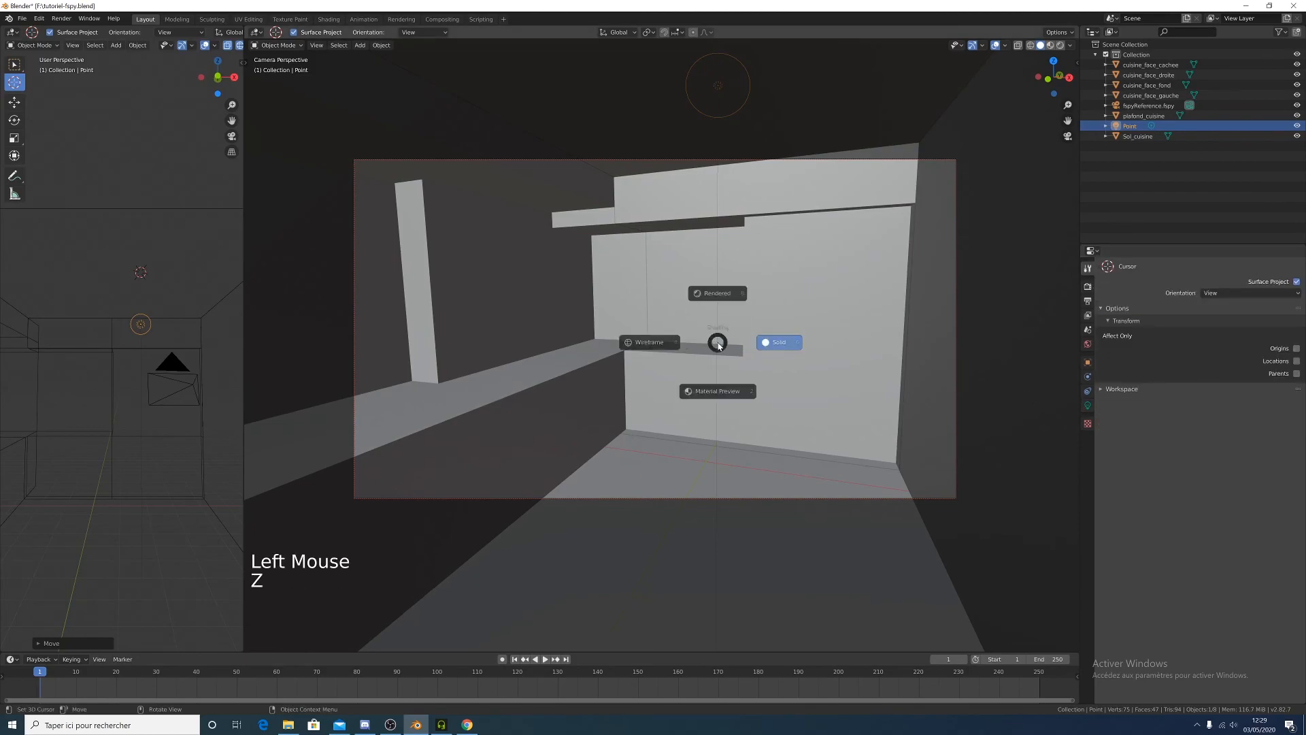
{"action": "left_click", "coordinate": [733, 291]}
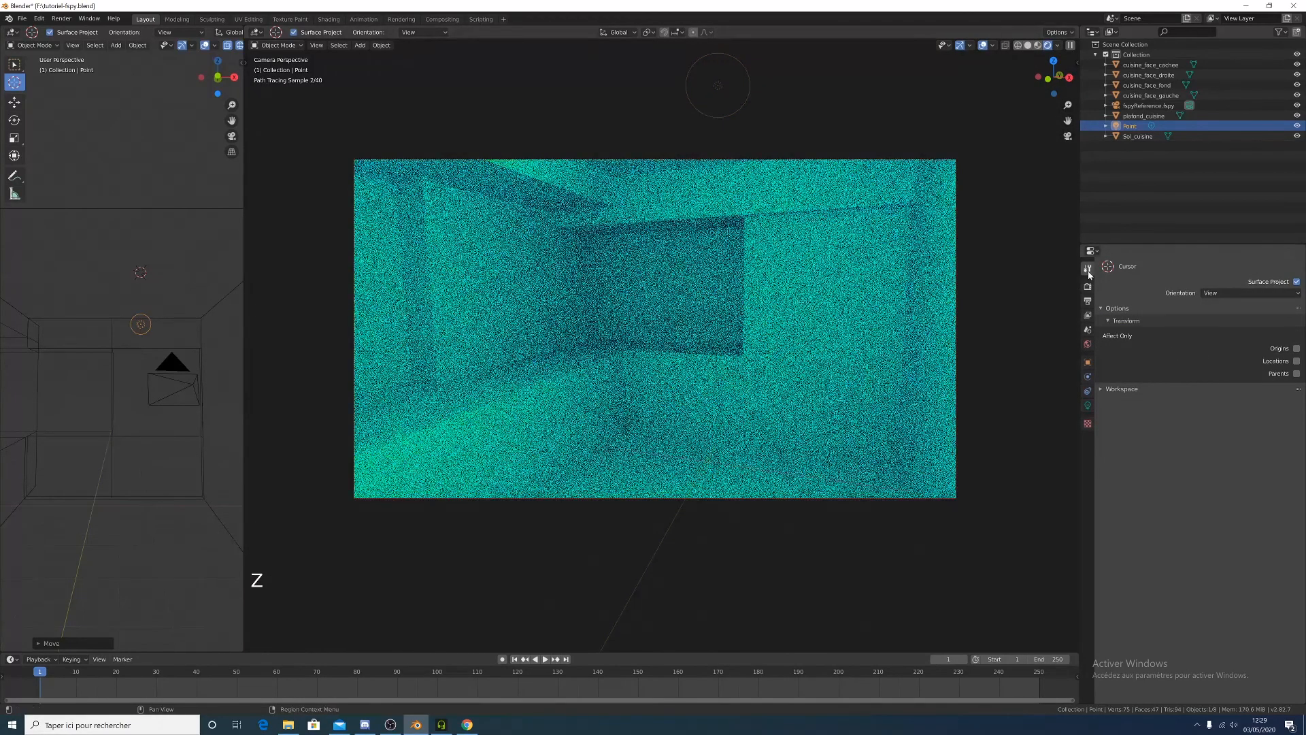
Set the point light's power to 60 W and keep the viewport in Rendered shading
{"action": "left_click", "coordinate": [1087, 405]}
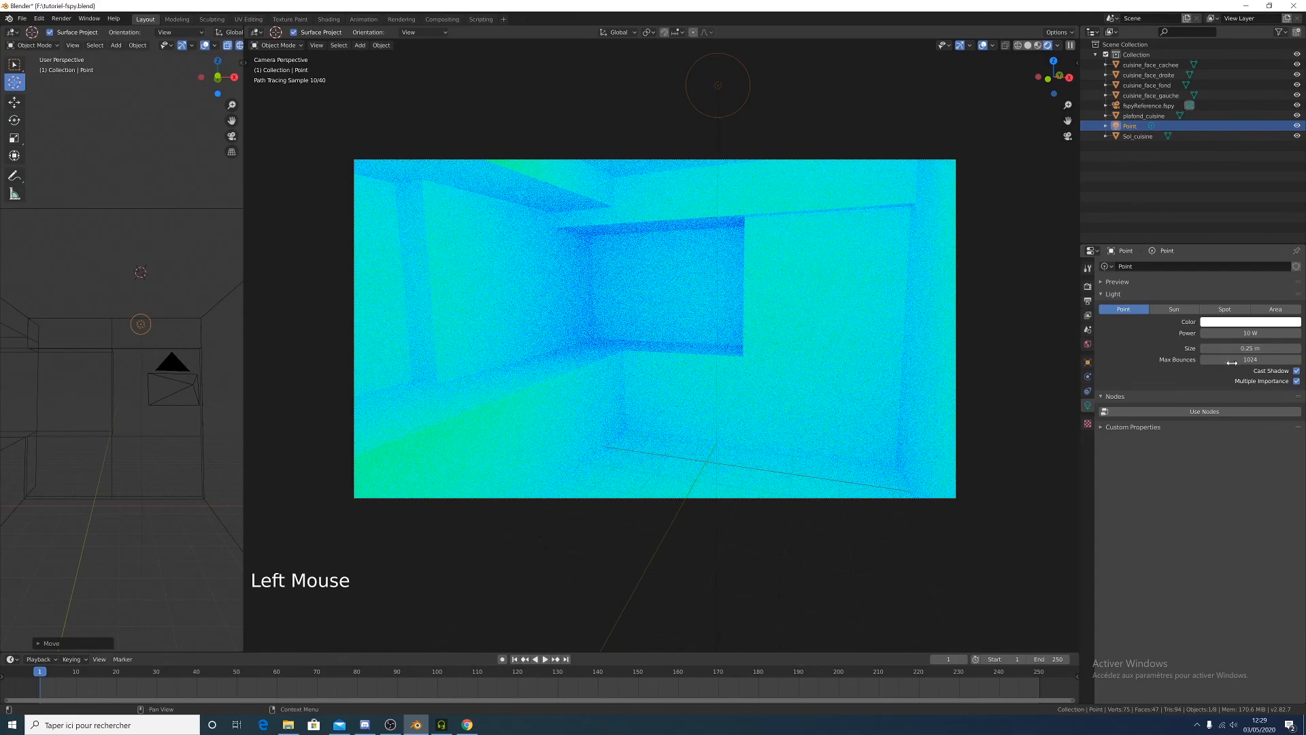
{"action": "double_click", "coordinate": [1232, 332]}
{"action": "type", "text": "60"}
{"action": "key", "text": "Return"}
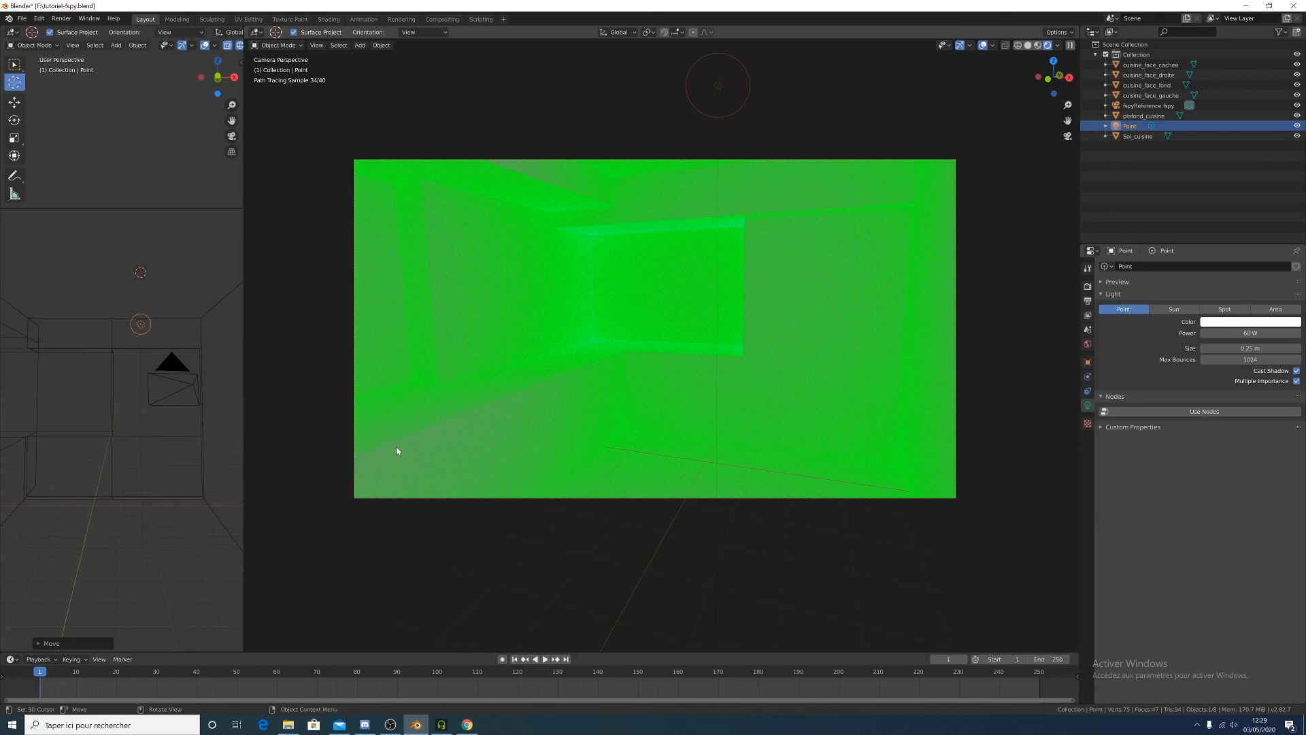
{"action": "key", "text": "z"}
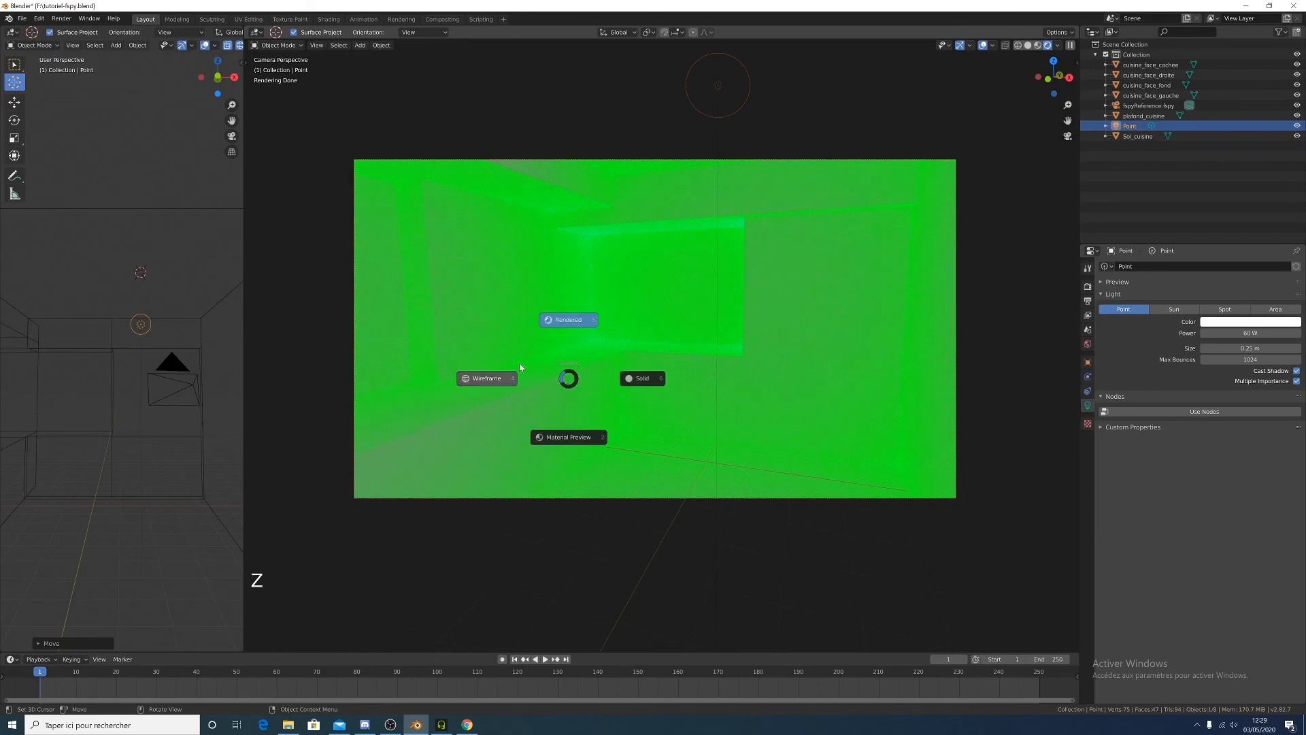
{"action": "left_click", "coordinate": [568, 321]}
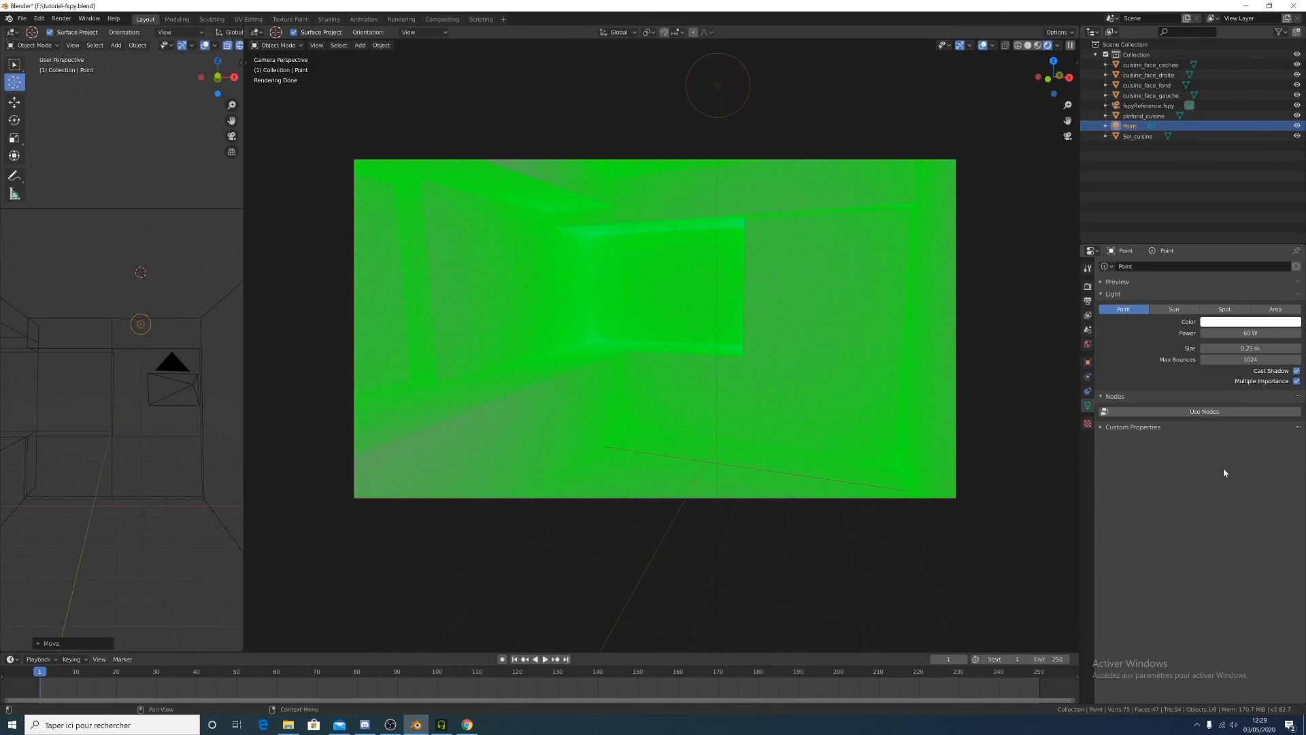
Change the scene's color management view transform from False Color to Filmic
{"action": "left_click", "coordinate": [1093, 394]}
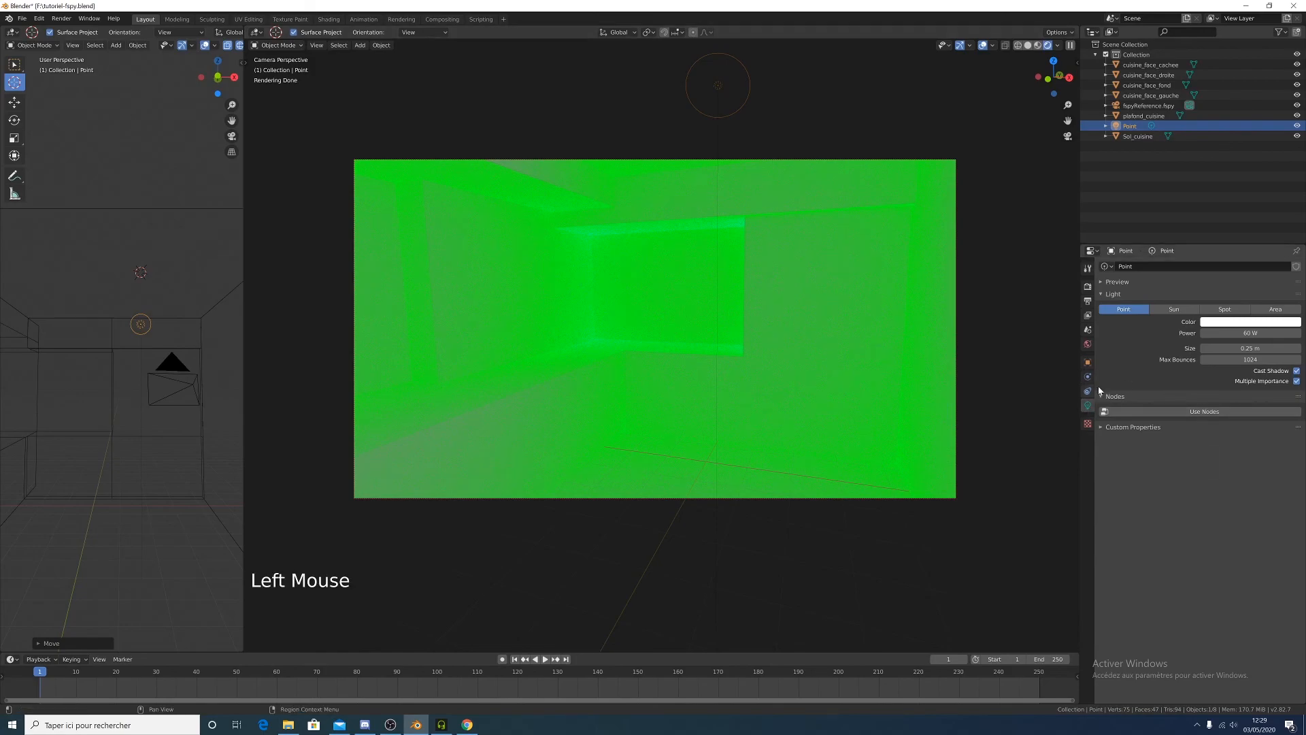
{"action": "left_click", "coordinate": [1088, 269]}
{"action": "left_click", "coordinate": [1088, 287]}
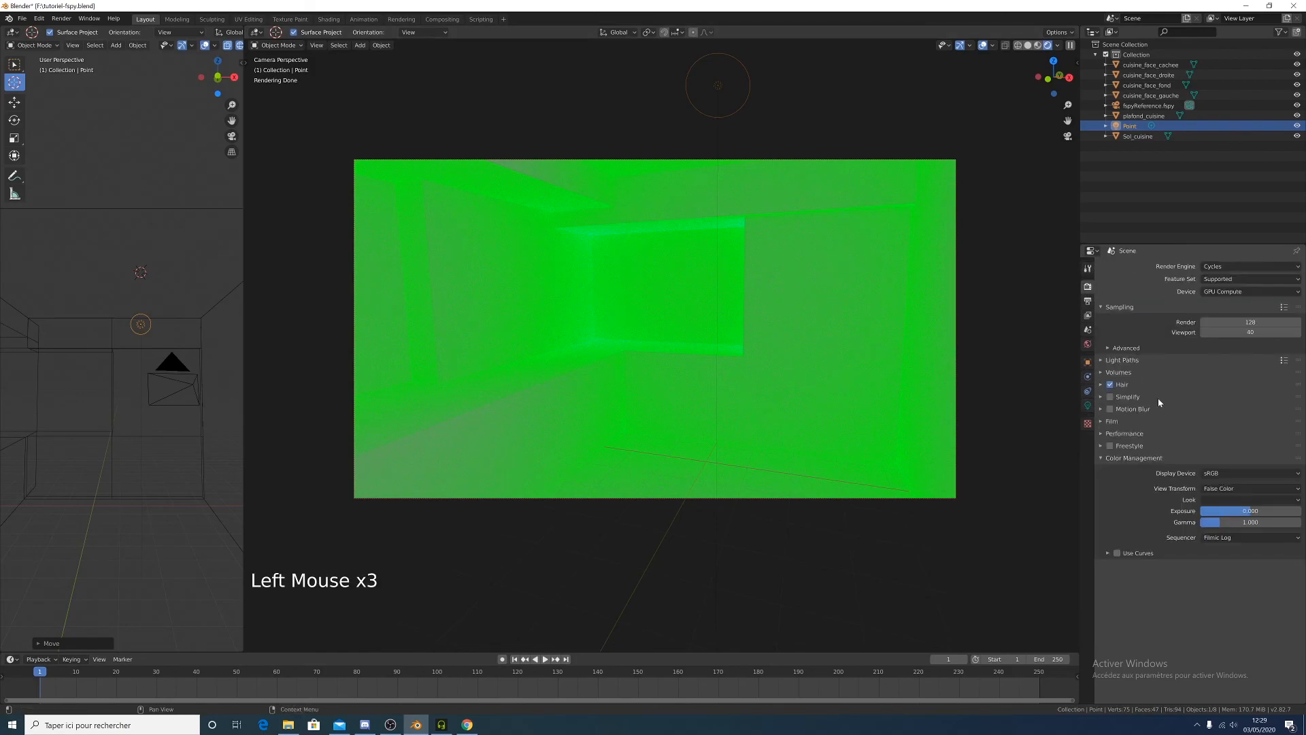
{"action": "left_click", "coordinate": [1088, 301]}
{"action": "left_click", "coordinate": [1111, 542]}
{"action": "left_click", "coordinate": [1110, 542]}
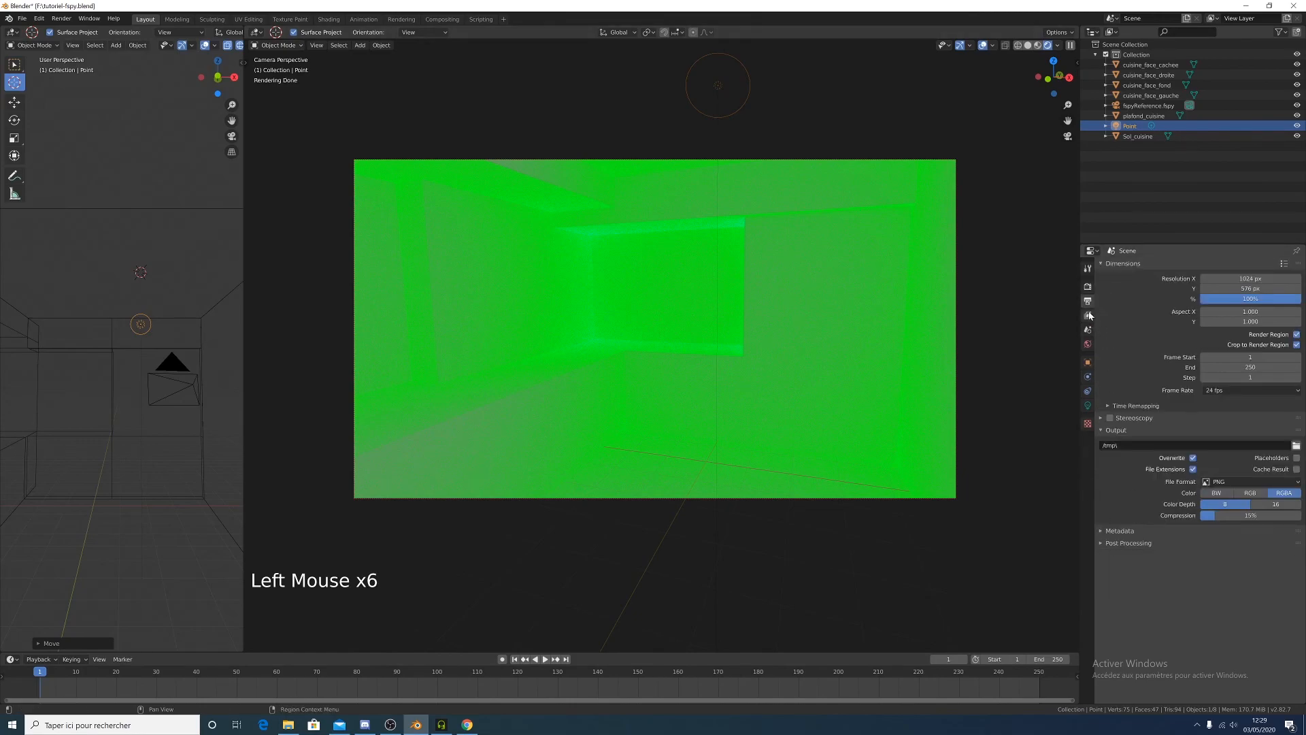
{"action": "left_click", "coordinate": [1088, 287]}
{"action": "left_click", "coordinate": [1214, 538]}
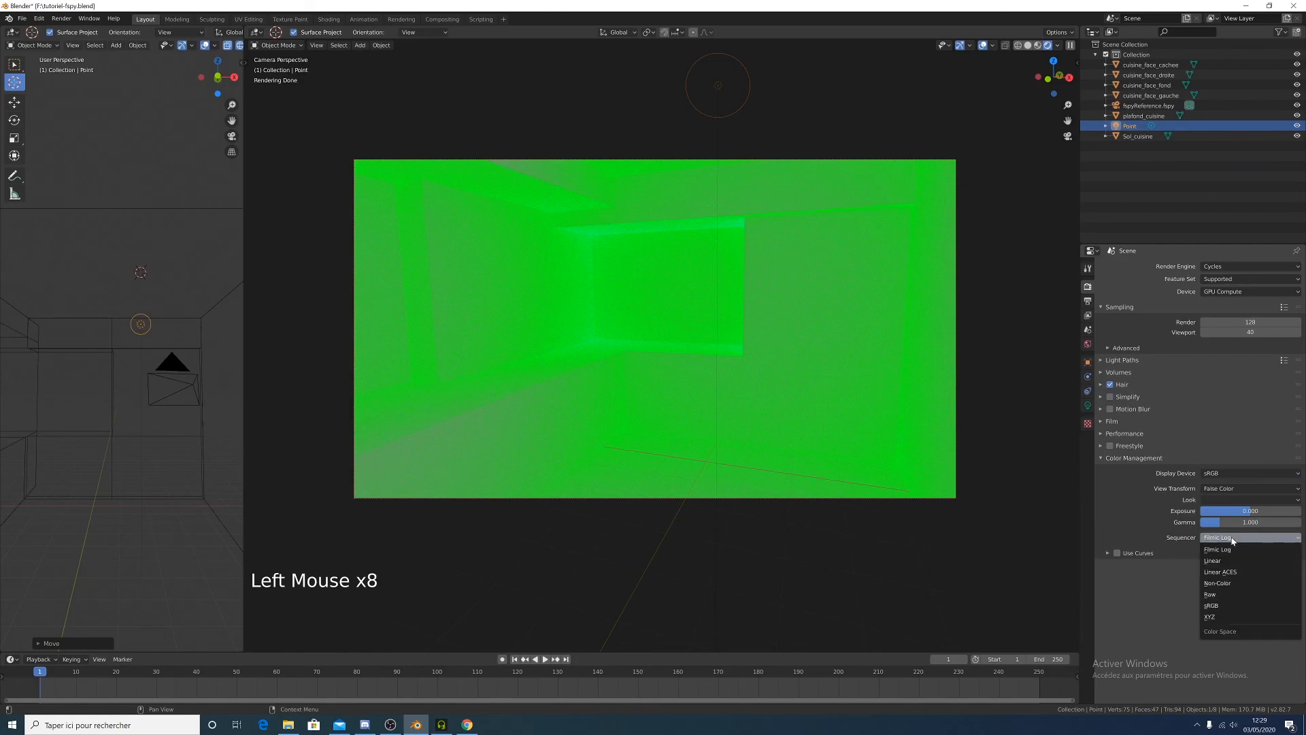
{"action": "left_click", "coordinate": [1224, 488]}
{"action": "left_click_drag", "start_coordinate": [1223, 522], "coordinate": [1216, 512]}
Compare the High Contrast and Medium Contrast looks on the render, and return to Very High Contrast
{"action": "left_click", "coordinate": [1242, 500]}
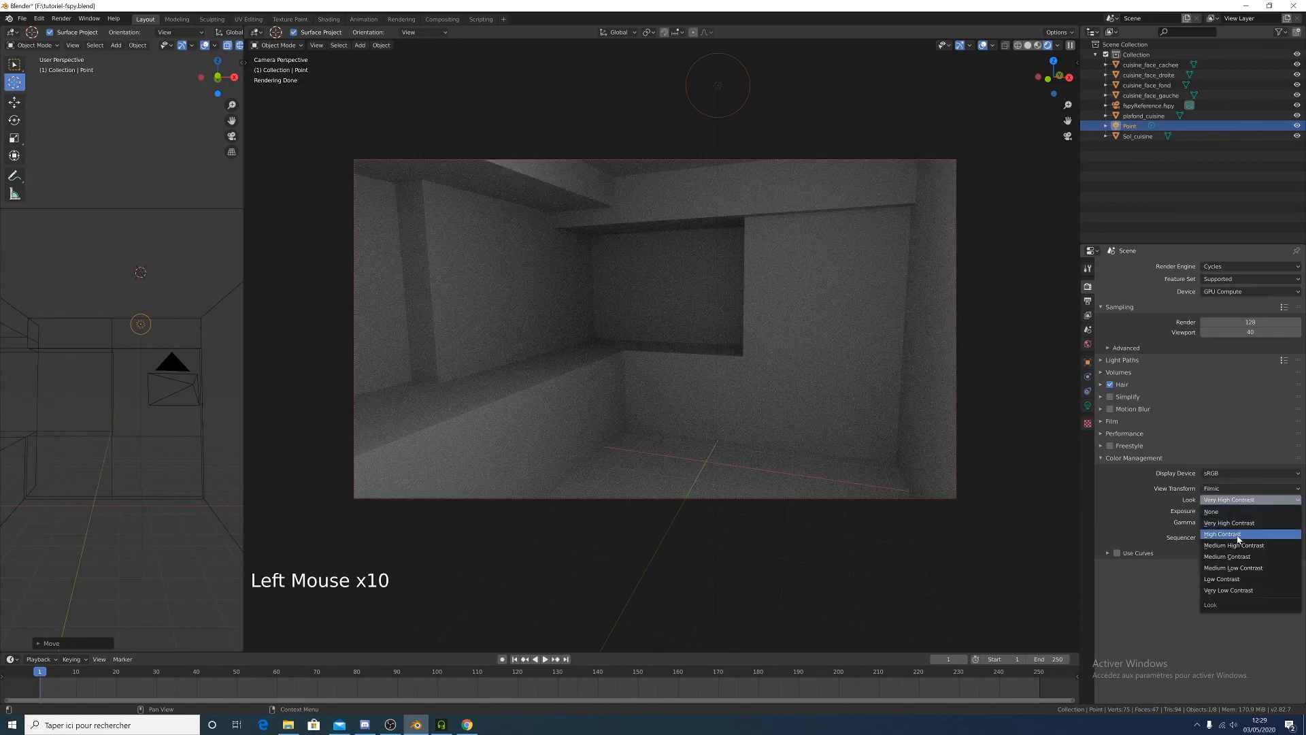
{"action": "left_click", "coordinate": [1239, 534]}
{"action": "left_click", "coordinate": [1237, 502]}
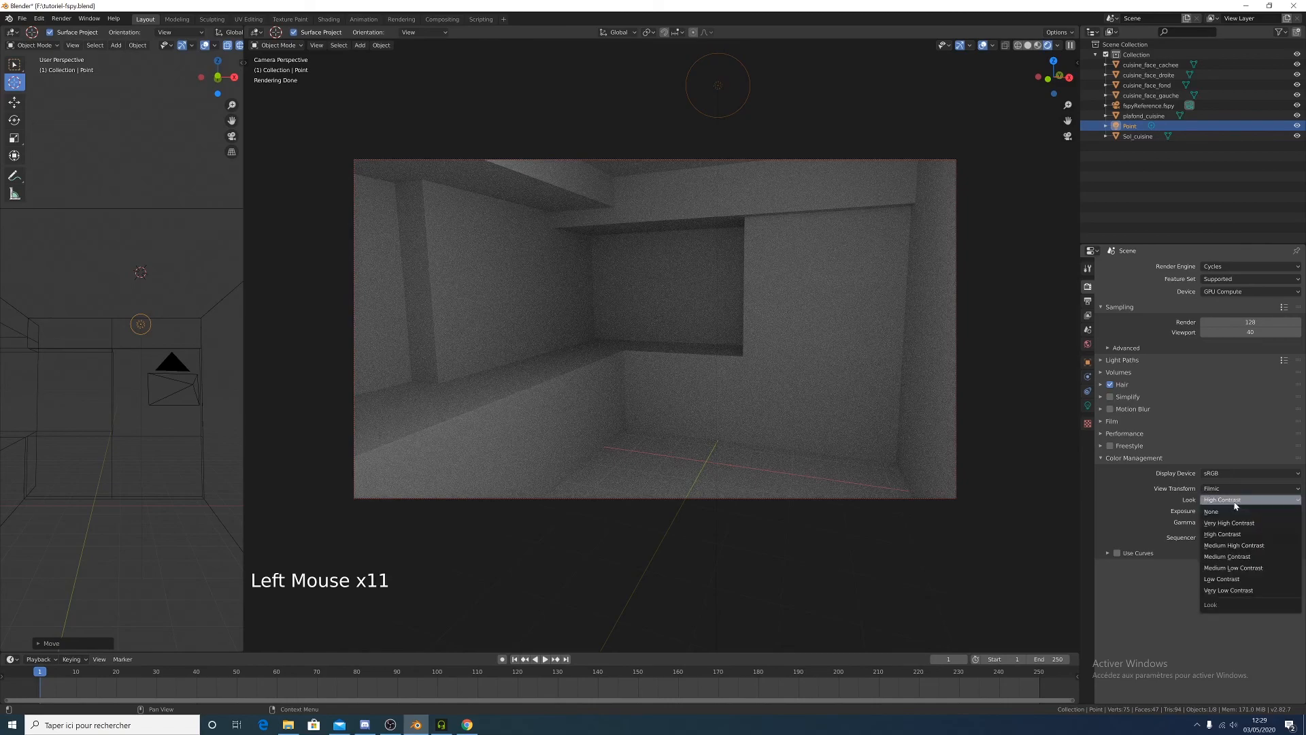
{"action": "left_click", "coordinate": [1227, 557]}
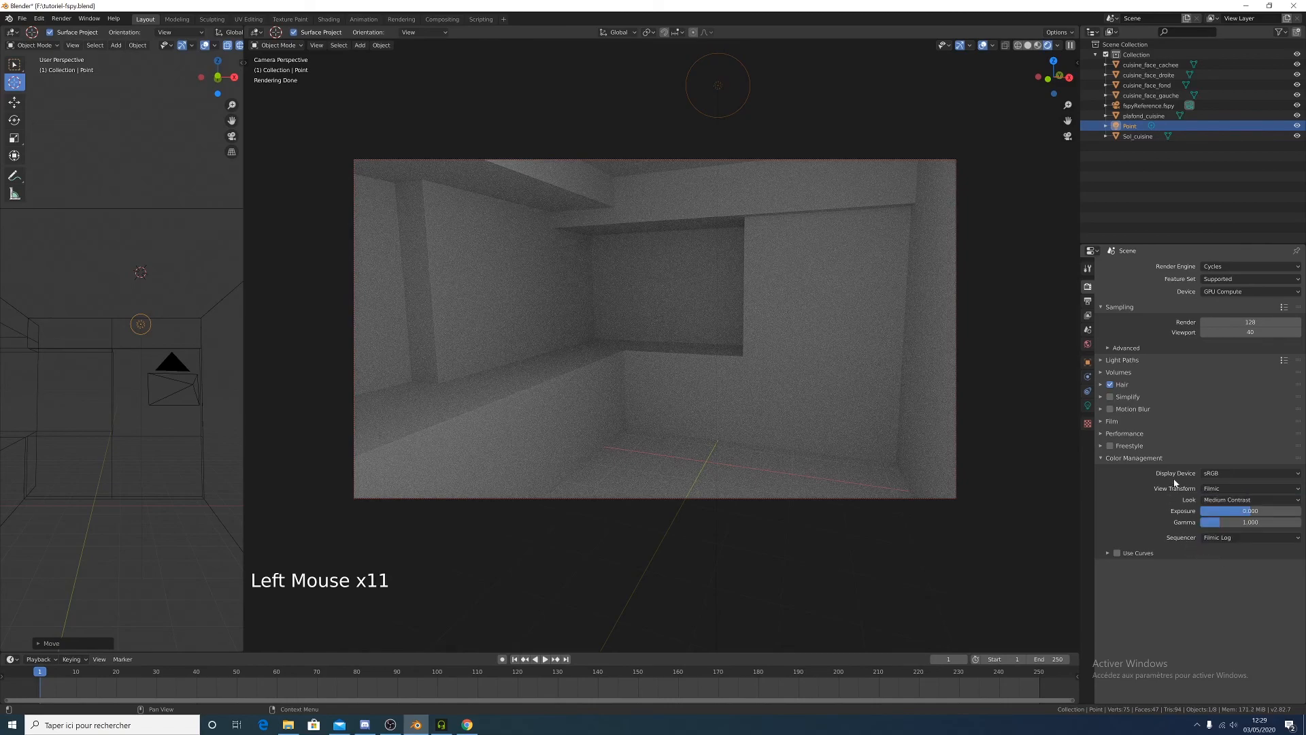
{"action": "left_click", "coordinate": [1231, 501]}
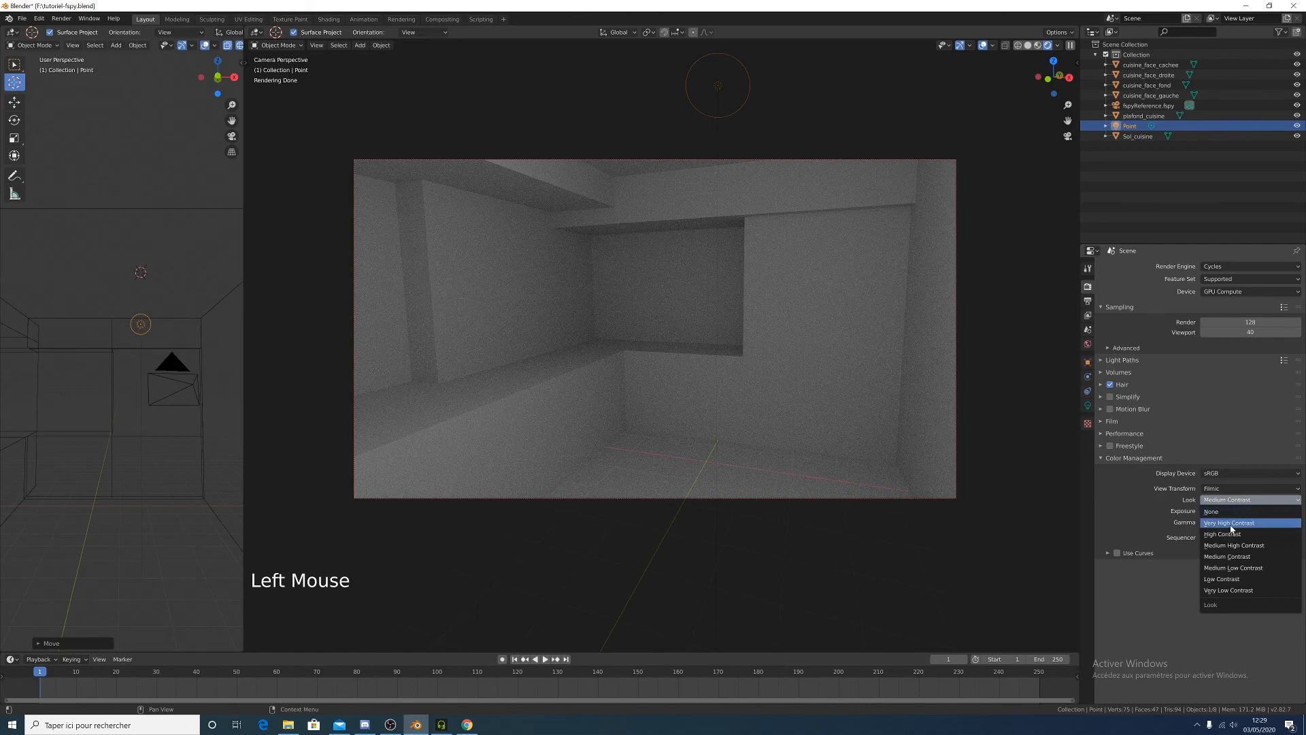
{"action": "left_click", "coordinate": [1230, 523]}
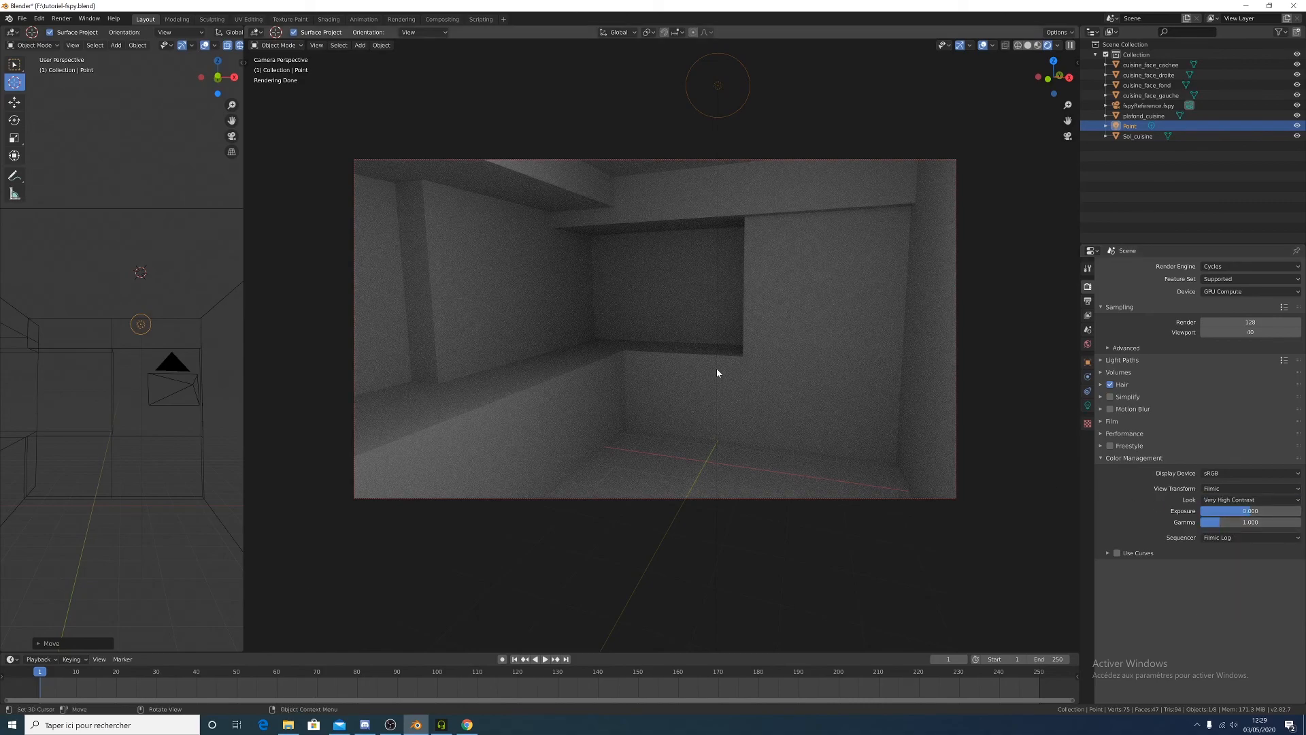